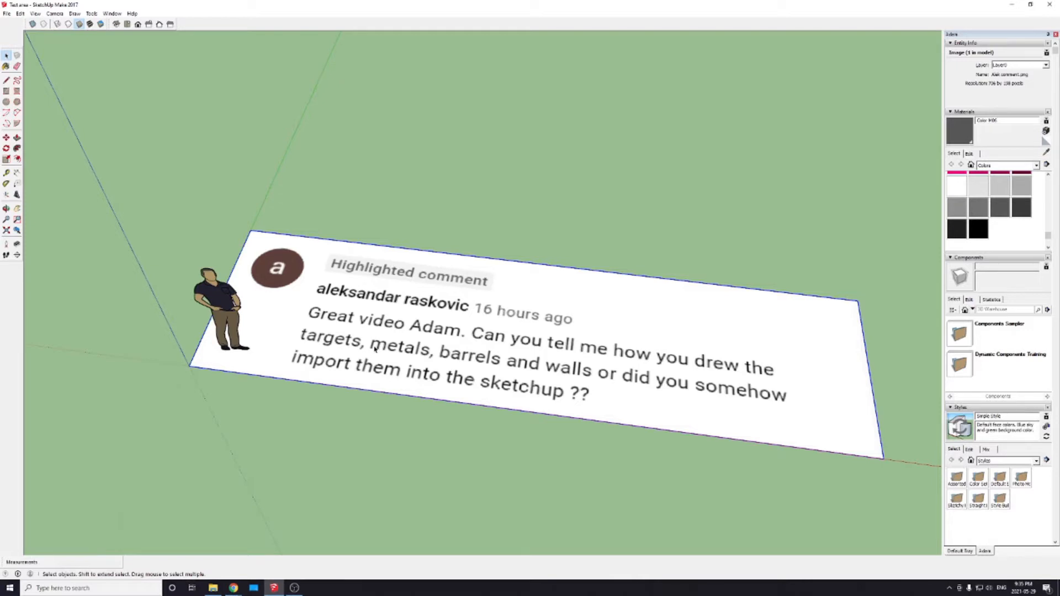
Step: Delete the imported comment image from the ground plane
{"action": "scroll", "coordinate": [380, 410], "scroll_direction": "up", "scroll_amount": 2}
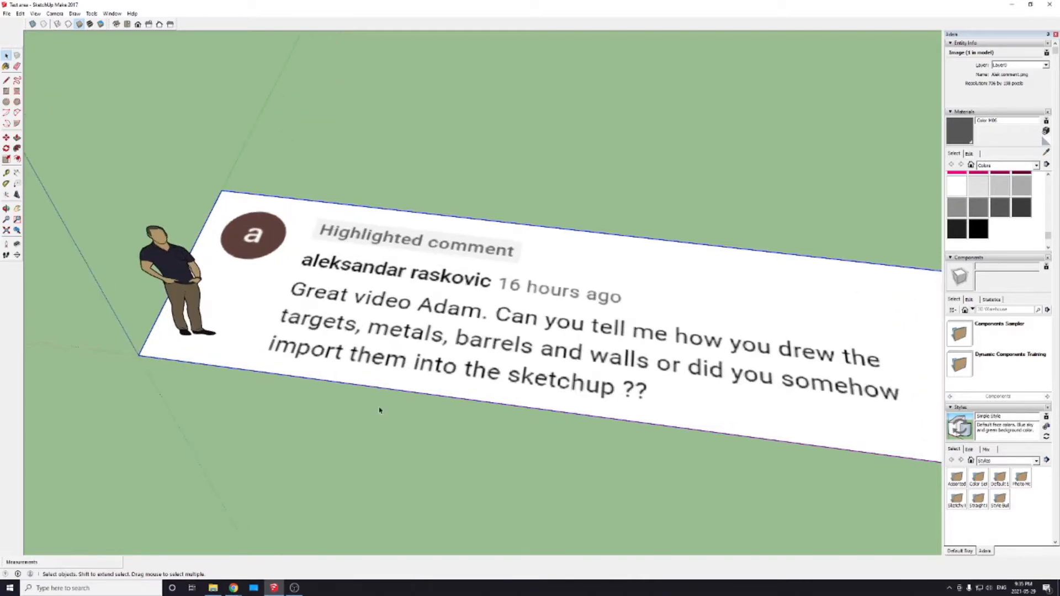
{"action": "middle_click_drag", "start_coordinate": [422, 391], "coordinate": [436, 306]}
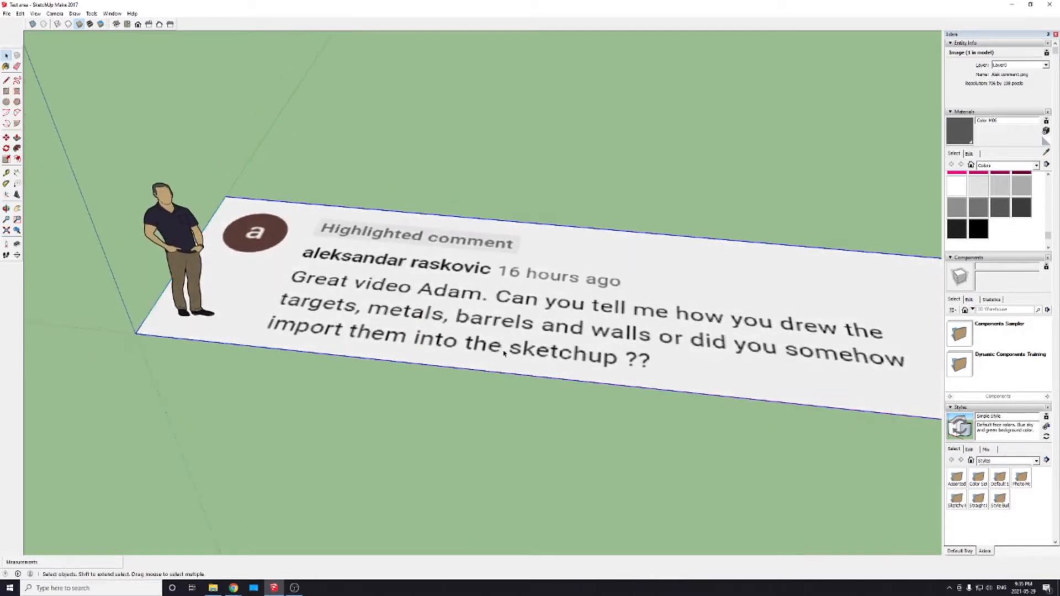
{"action": "middle_click_drag", "start_coordinate": [510, 348], "coordinate": [456, 377]}
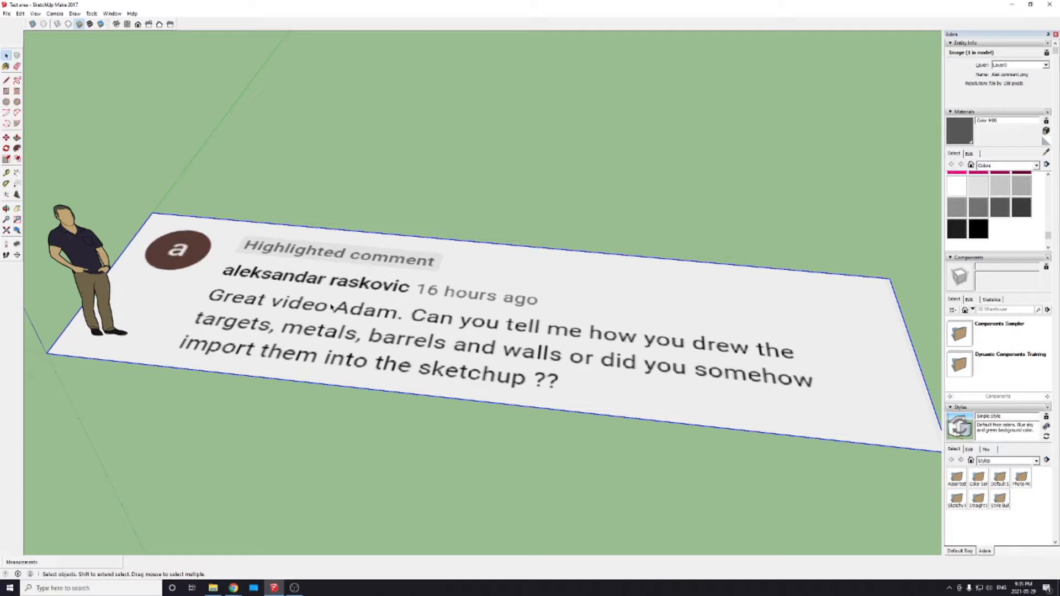
{"action": "key", "text": "Delete"}
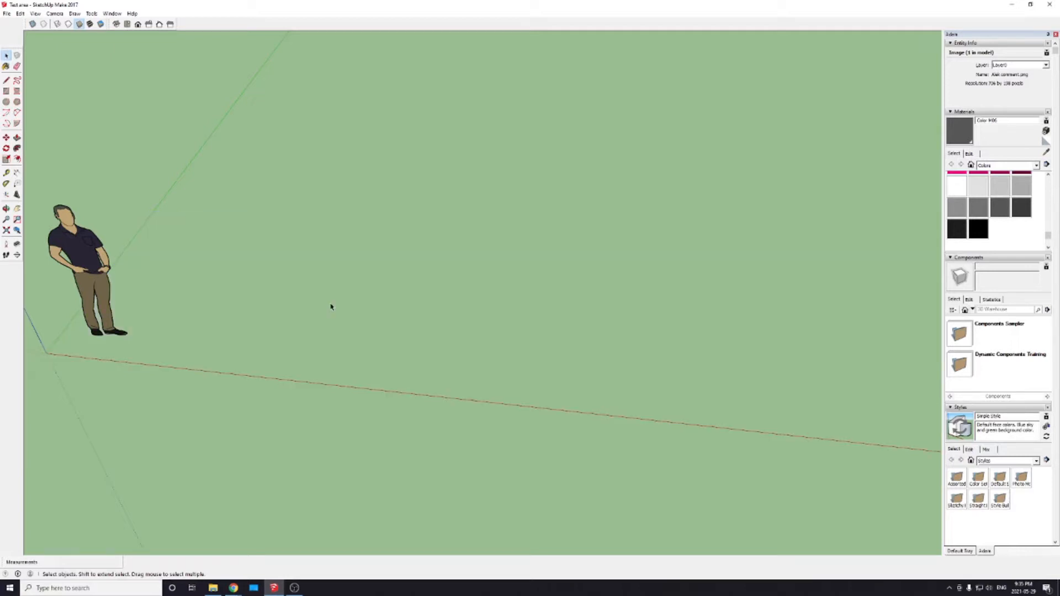
{"action": "key", "text": "o"}
{"action": "left_click_drag", "start_coordinate": [225, 288], "coordinate": [516, 387]}
{"action": "key", "text": "space"}
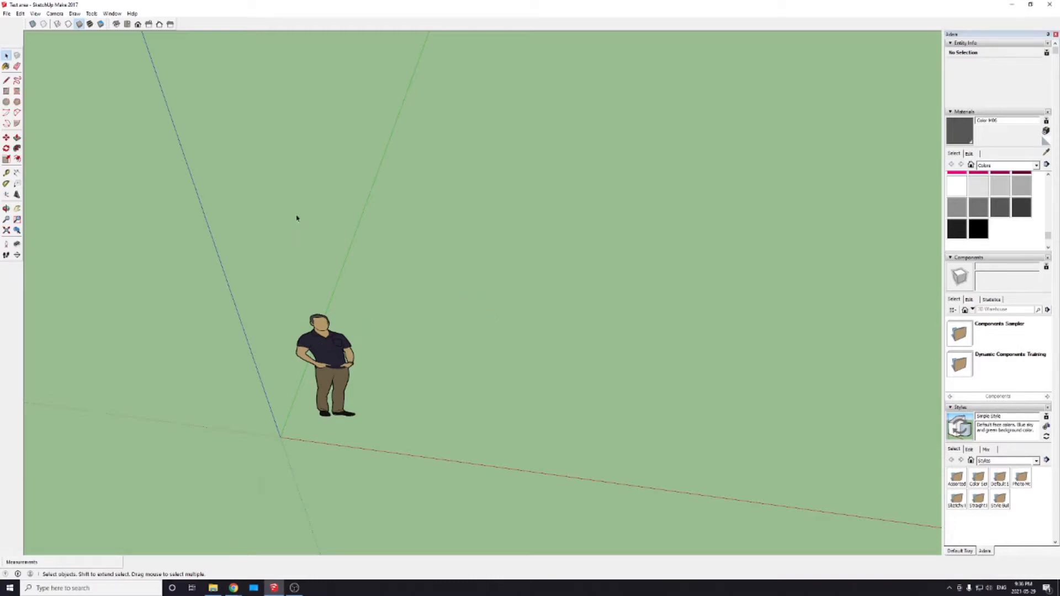
{"action": "middle_click_drag", "start_coordinate": [480, 307], "coordinate": [530, 280]}
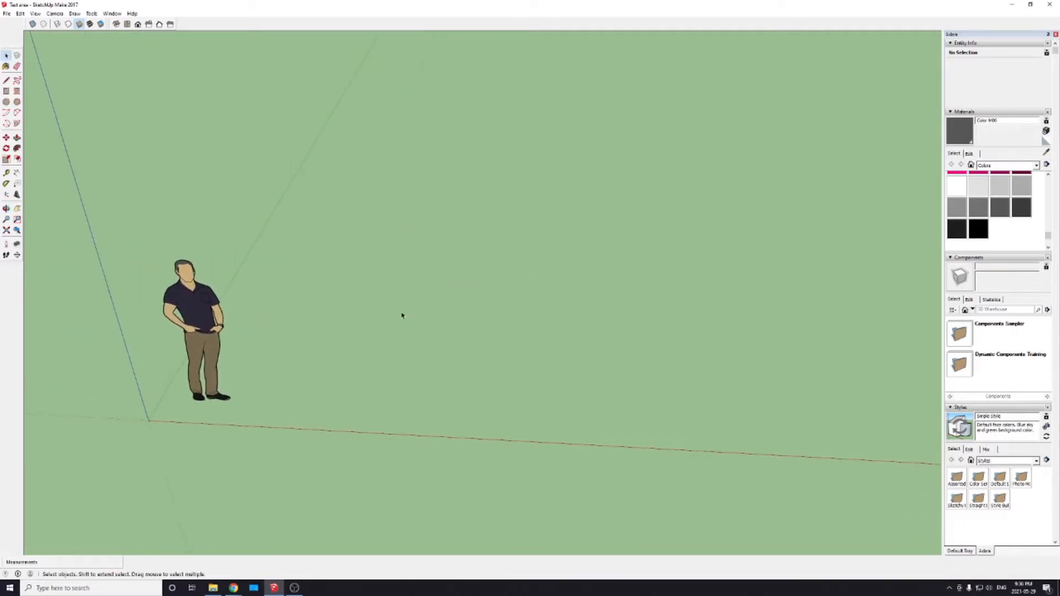
{"action": "middle_click_drag", "start_coordinate": [403, 315], "coordinate": [528, 310]}
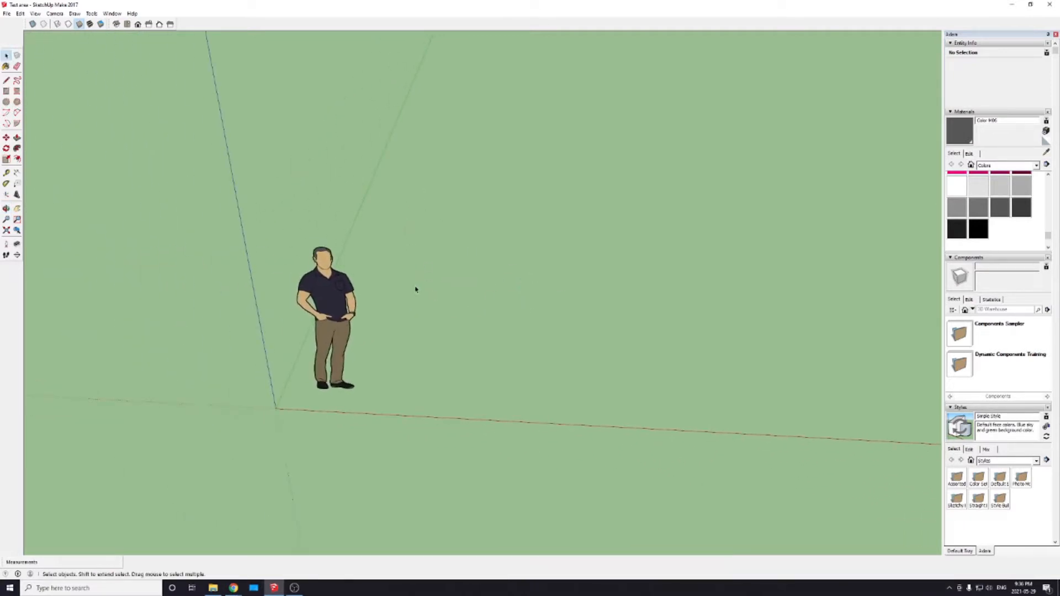
{"action": "left_click", "coordinate": [305, 301]}
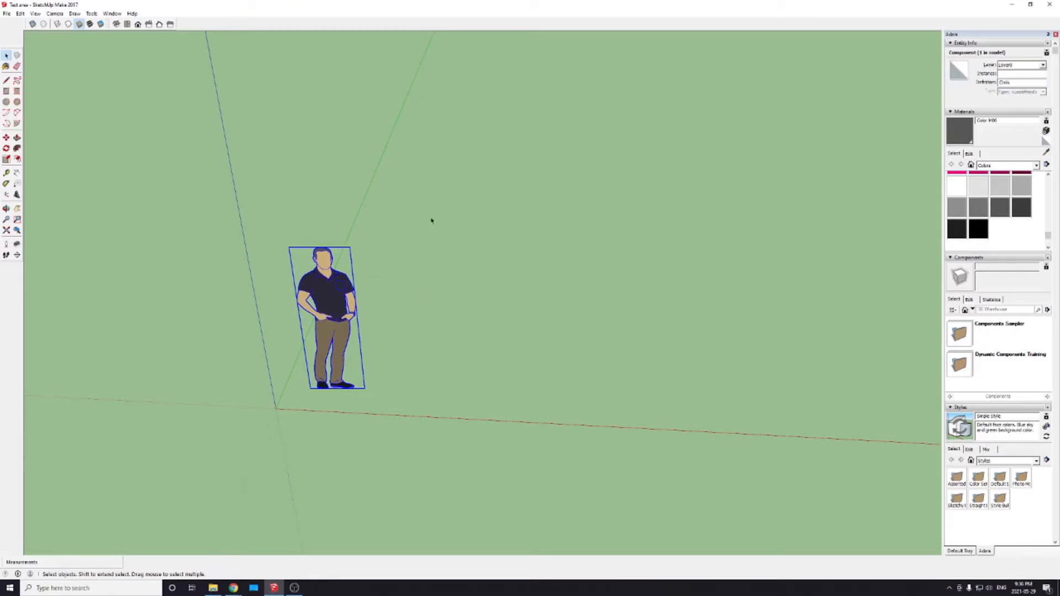
{"action": "left_click", "coordinate": [395, 277]}
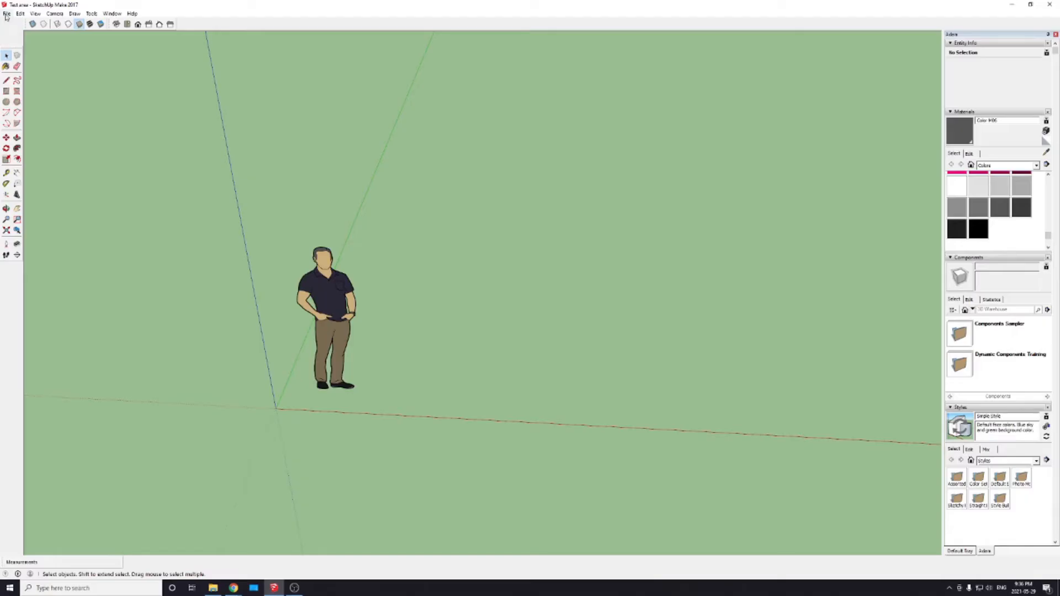
Step: Import the Dimensions file as an image, filtering for All Supported Image Types, and place it flat on the ground starting from the origin
{"action": "left_click", "coordinate": [7, 13]}
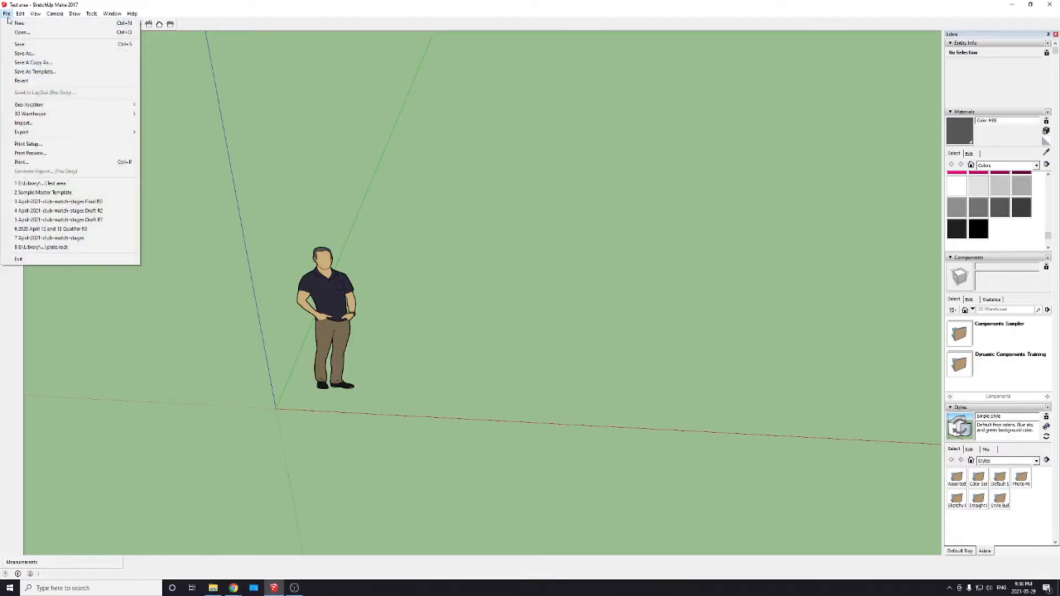
{"action": "left_click", "coordinate": [21, 123]}
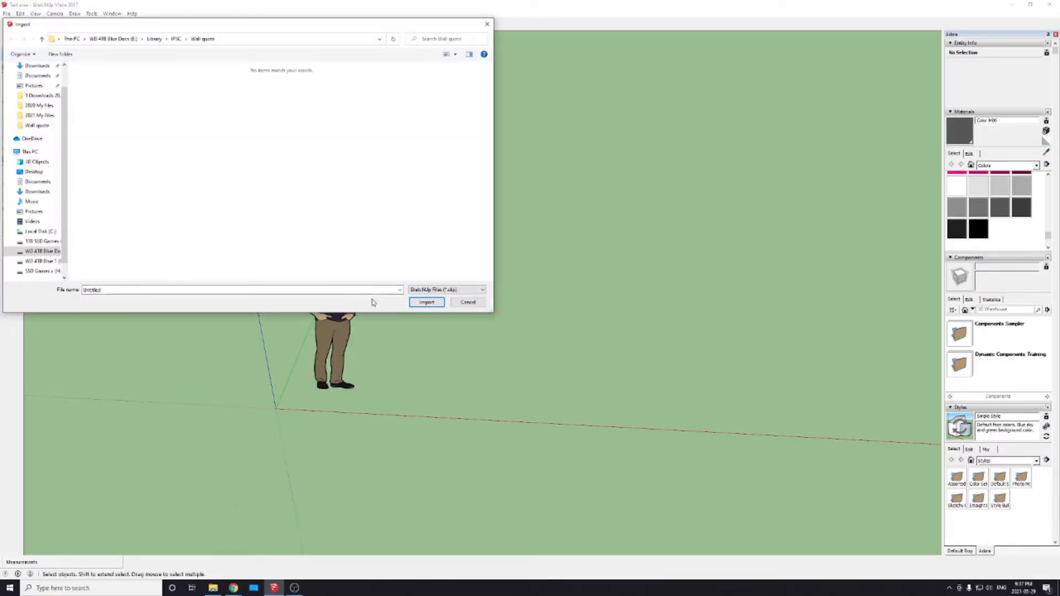
{"action": "left_click", "coordinate": [443, 289]}
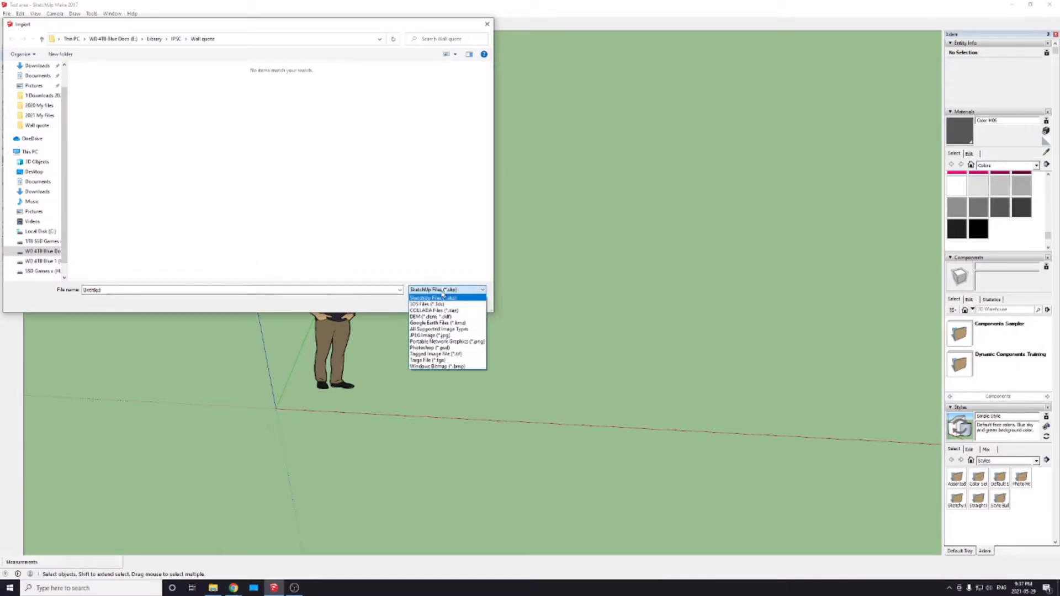
{"action": "left_click", "coordinate": [442, 329]}
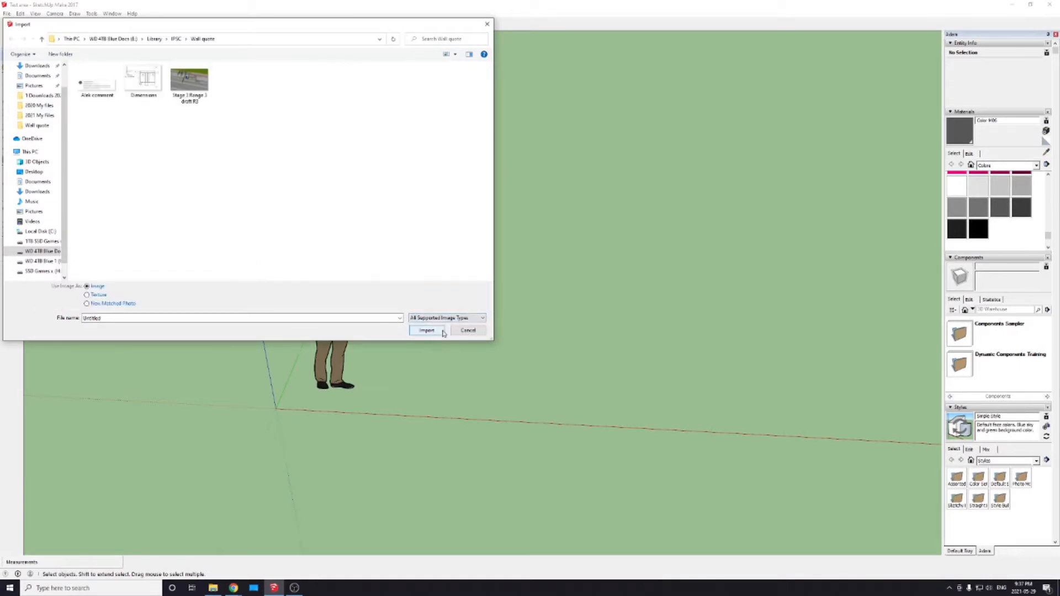
{"action": "left_click", "coordinate": [142, 84]}
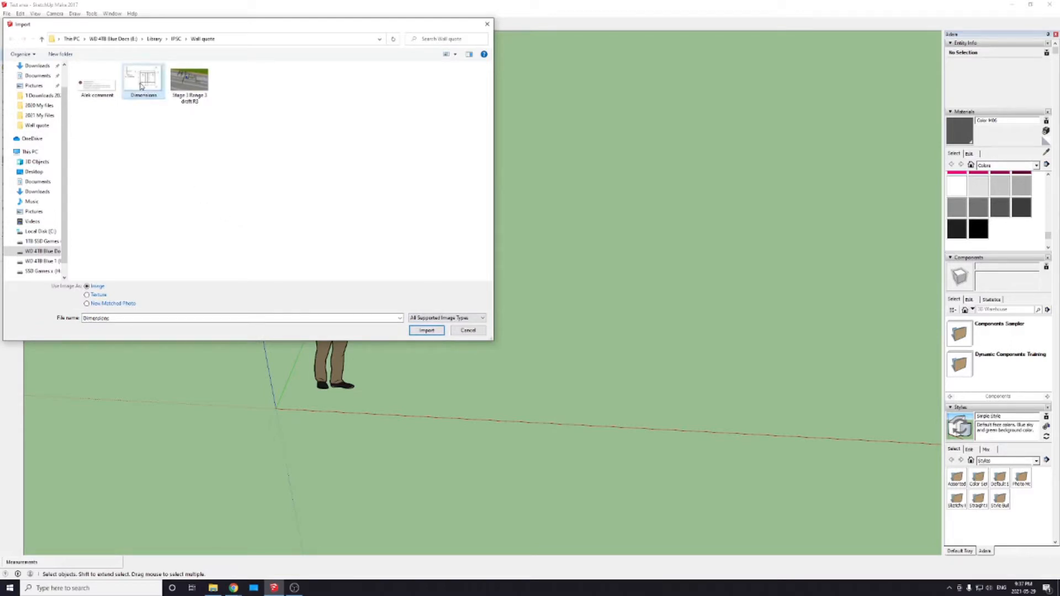
{"action": "left_click", "coordinate": [428, 331]}
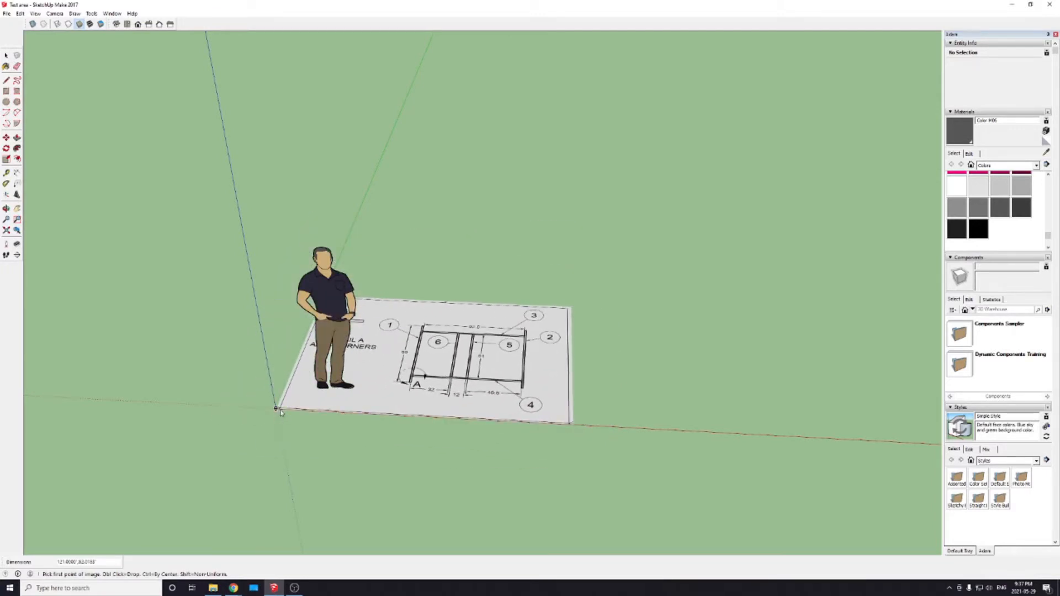
{"action": "left_click", "coordinate": [278, 410]}
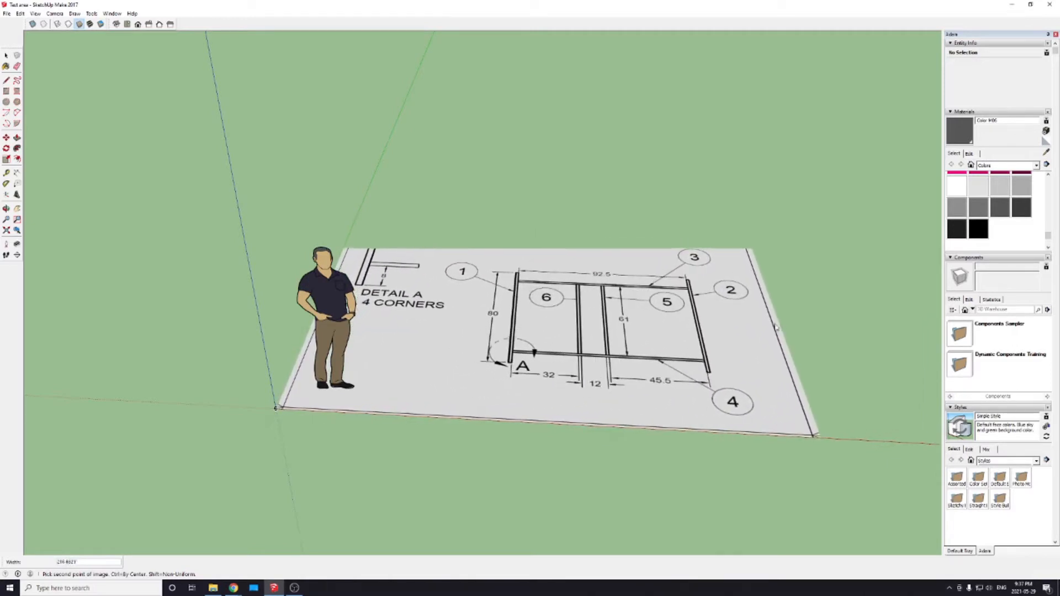
{"action": "left_click", "coordinate": [679, 348]}
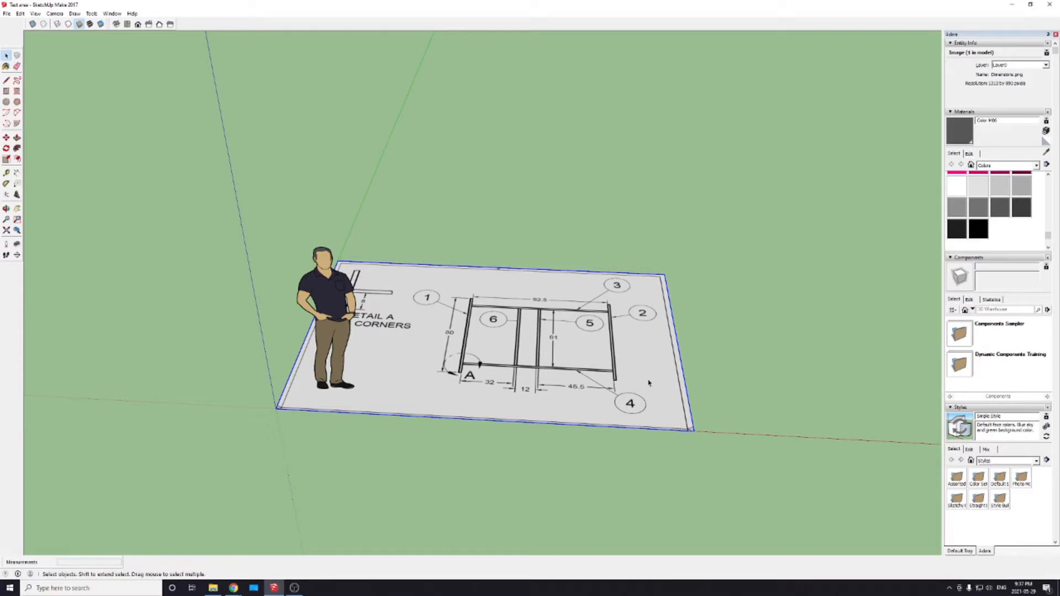
Step: Examine the imported frame drawing and its dimensions from several angles and distances
{"action": "middle_click_drag", "start_coordinate": [648, 382], "coordinate": [442, 399]}
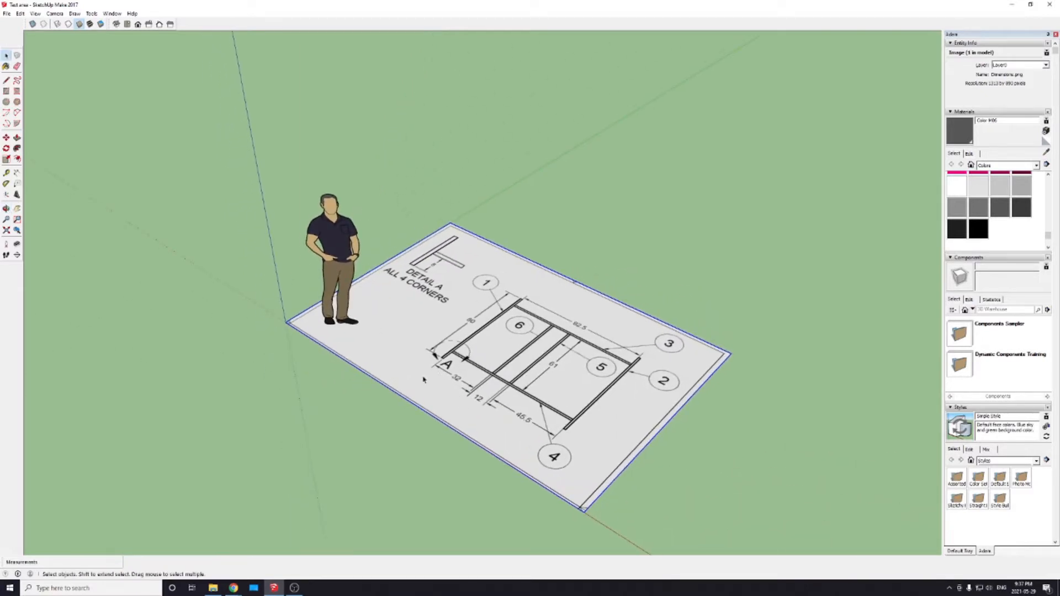
{"action": "middle_click_drag", "start_coordinate": [514, 411], "coordinate": [450, 364], "text": "shift"}
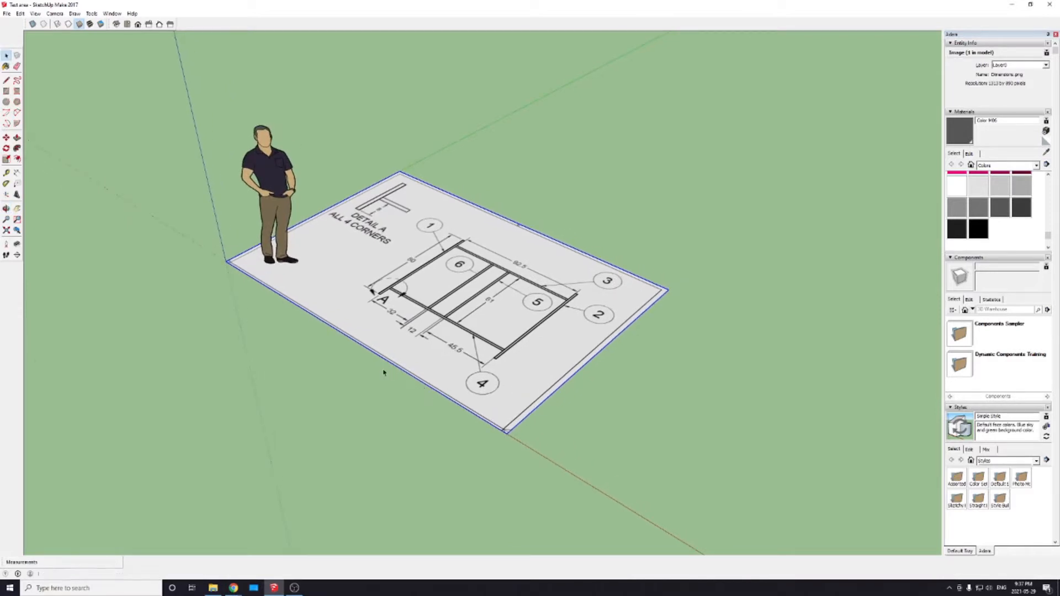
{"action": "middle_click_drag", "start_coordinate": [382, 394], "coordinate": [491, 369]}
{"action": "scroll", "coordinate": [466, 362], "scroll_direction": "up", "scroll_amount": 2}
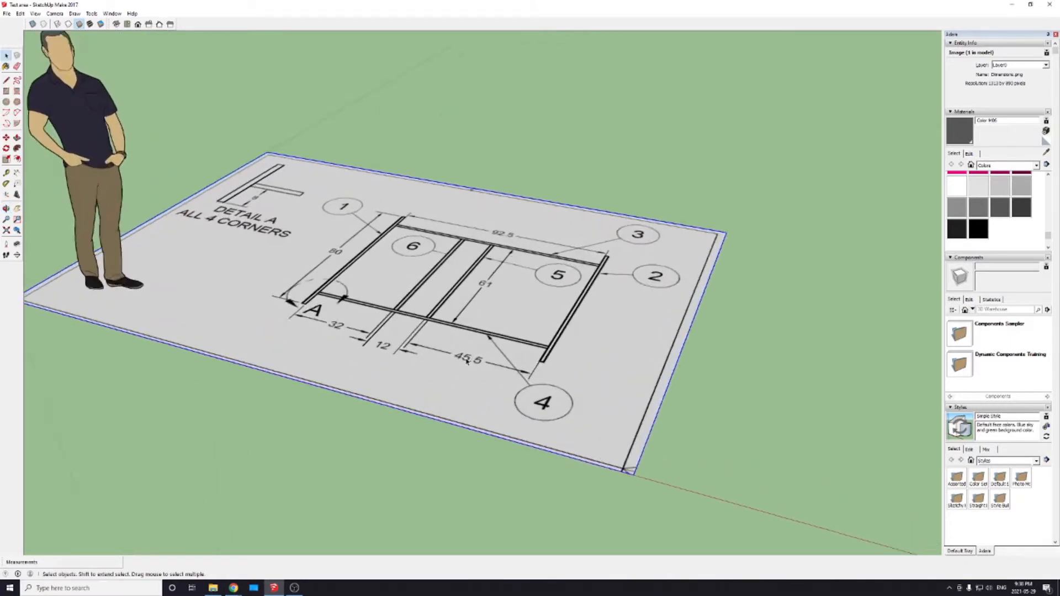
{"action": "scroll", "coordinate": [467, 362], "scroll_direction": "down", "scroll_amount": 5}
{"action": "scroll", "coordinate": [466, 361], "scroll_direction": "up", "scroll_amount": 4}
{"action": "scroll", "coordinate": [466, 362], "scroll_direction": "down", "scroll_amount": 4}
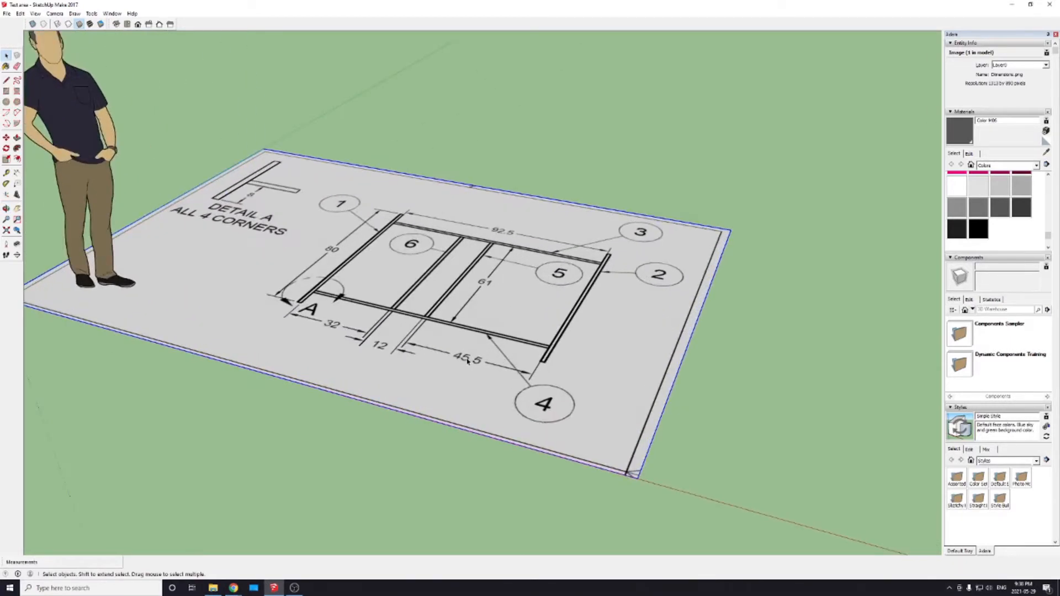
{"action": "scroll", "coordinate": [467, 362], "scroll_direction": "up", "scroll_amount": 3}
{"action": "scroll", "coordinate": [467, 362], "scroll_direction": "up", "scroll_amount": 2}
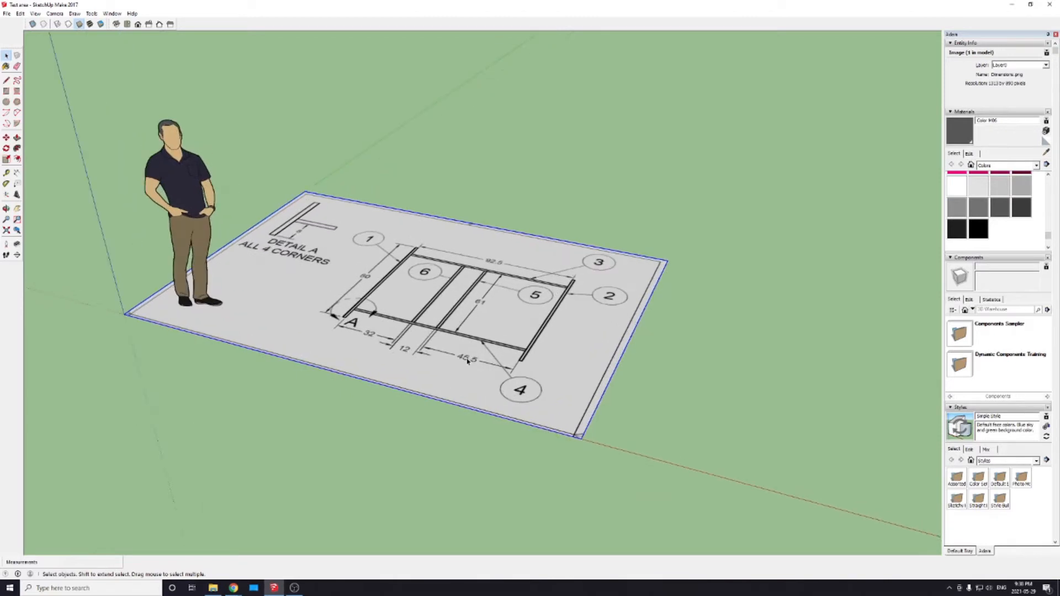
{"action": "middle_click_drag", "start_coordinate": [468, 362], "coordinate": [488, 344]}
{"action": "middle_click_drag", "start_coordinate": [560, 343], "coordinate": [466, 436]}
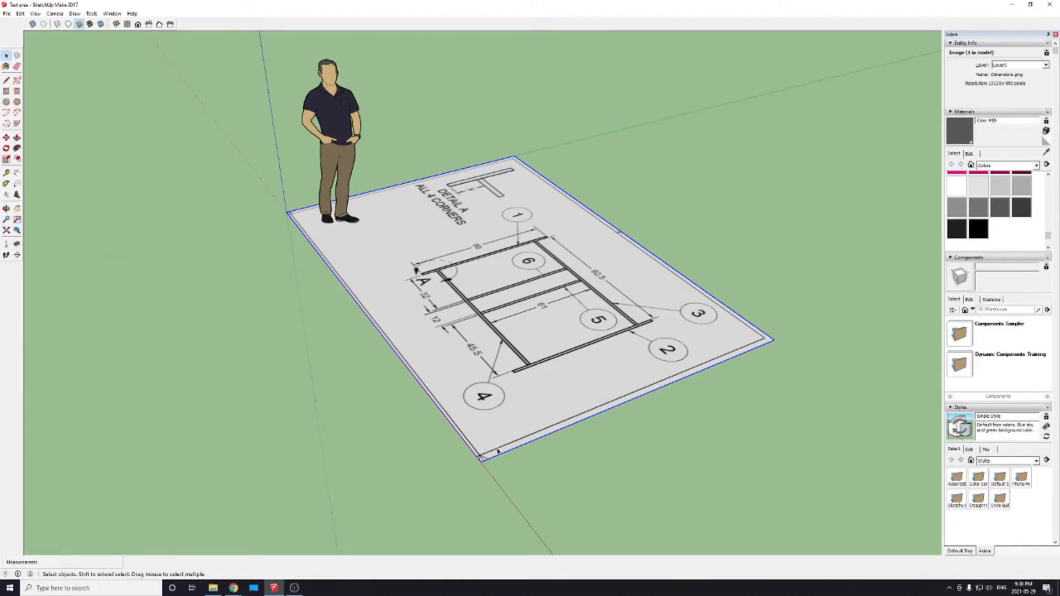
Step: Move the drawing image by its front corner along the green axis, away from the origin
{"action": "key", "text": "m"}
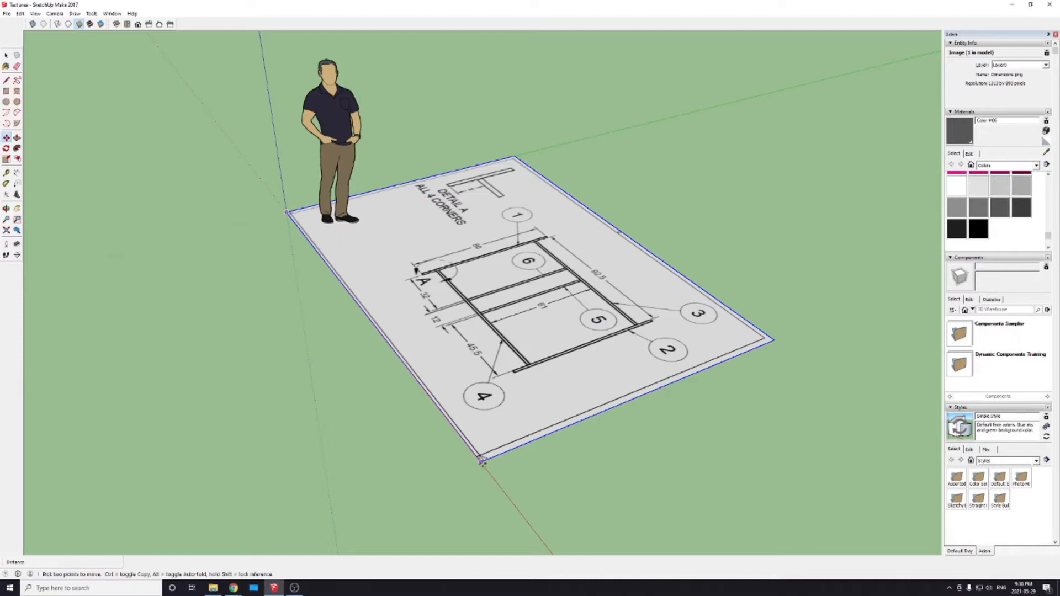
{"action": "scroll", "coordinate": [480, 467], "scroll_direction": "up", "scroll_amount": 1}
{"action": "scroll", "coordinate": [480, 466], "scroll_direction": "up", "scroll_amount": 1}
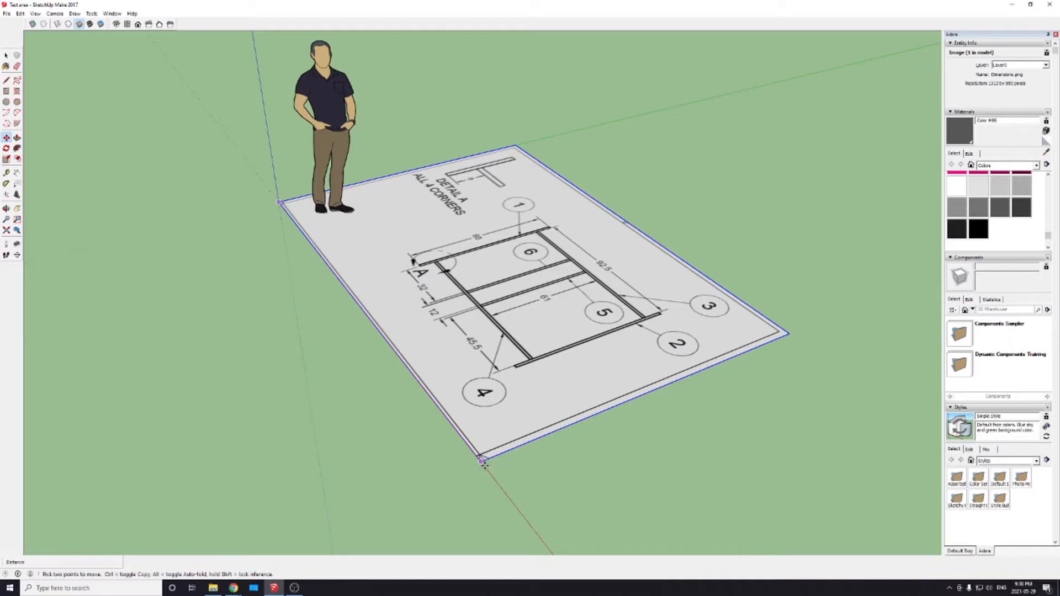
{"action": "left_click", "coordinate": [480, 462]}
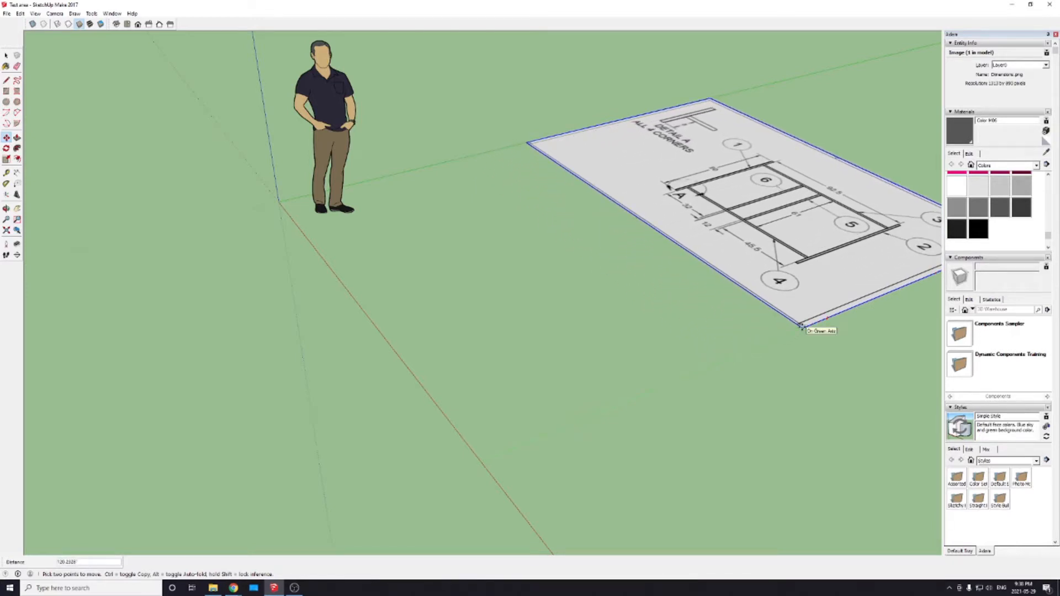
{"action": "left_click", "coordinate": [801, 326]}
{"action": "mouse_move", "coordinate": [705, 362]}
{"action": "middle_mouse_down"}
{"action": "mouse_move", "coordinate": [530, 400]}
{"action": "mouse_move", "coordinate": [517, 363]}
{"action": "middle_mouse_up"}
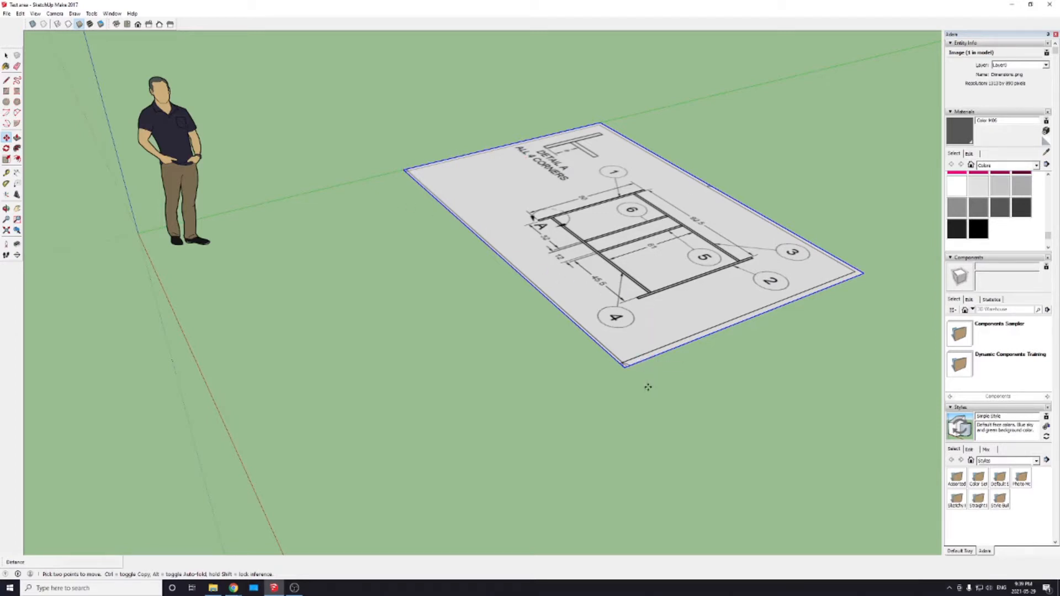
{"action": "key", "text": "q"}
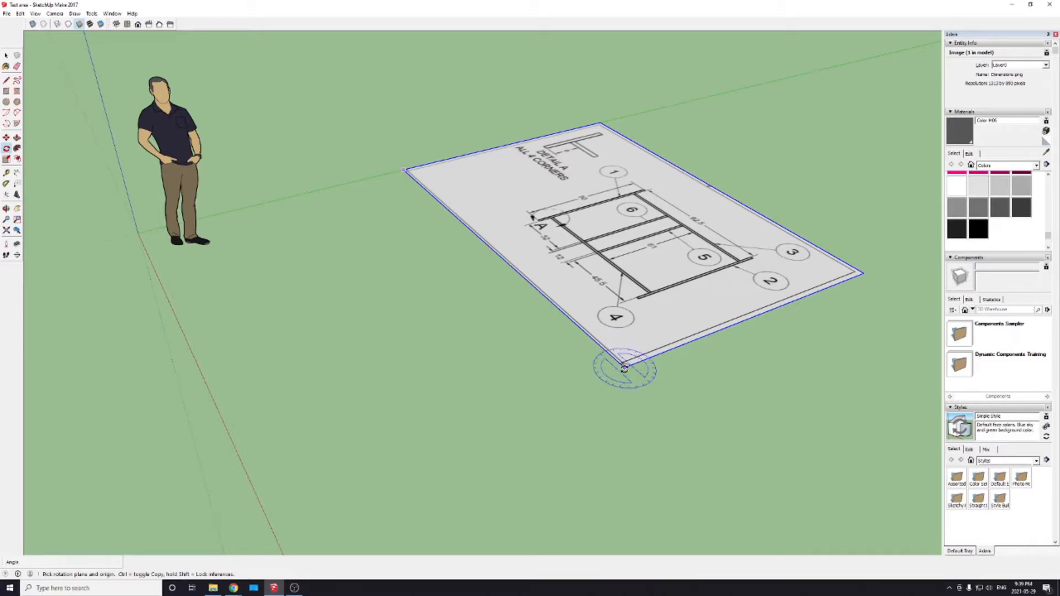
{"action": "left_click", "coordinate": [625, 367]}
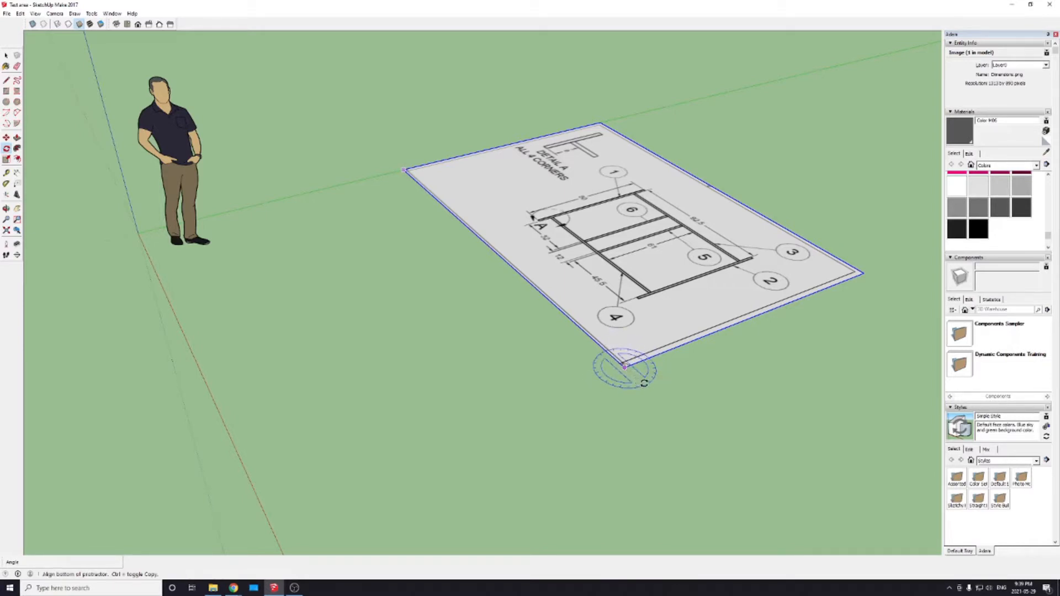
{"action": "left_click", "coordinate": [644, 382]}
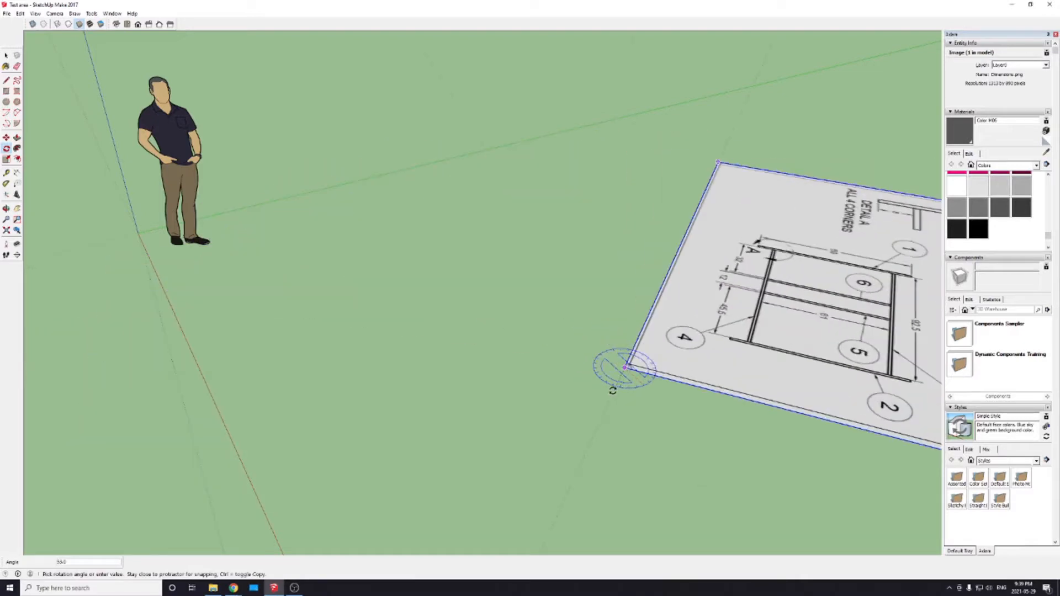
{"action": "left_click", "coordinate": [638, 387]}
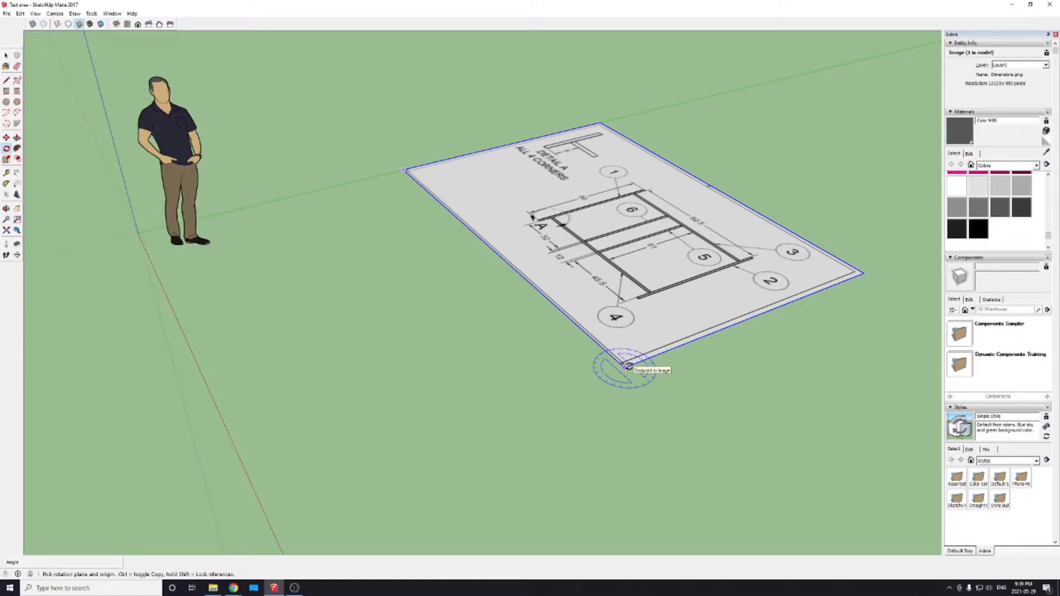
Step: Rotate the drawing image 90 degrees about the red axis at its front corner so that it stands upright
{"action": "key", "text": "Left"}
{"action": "key", "text": "Right"}
{"action": "key", "text": "Up"}
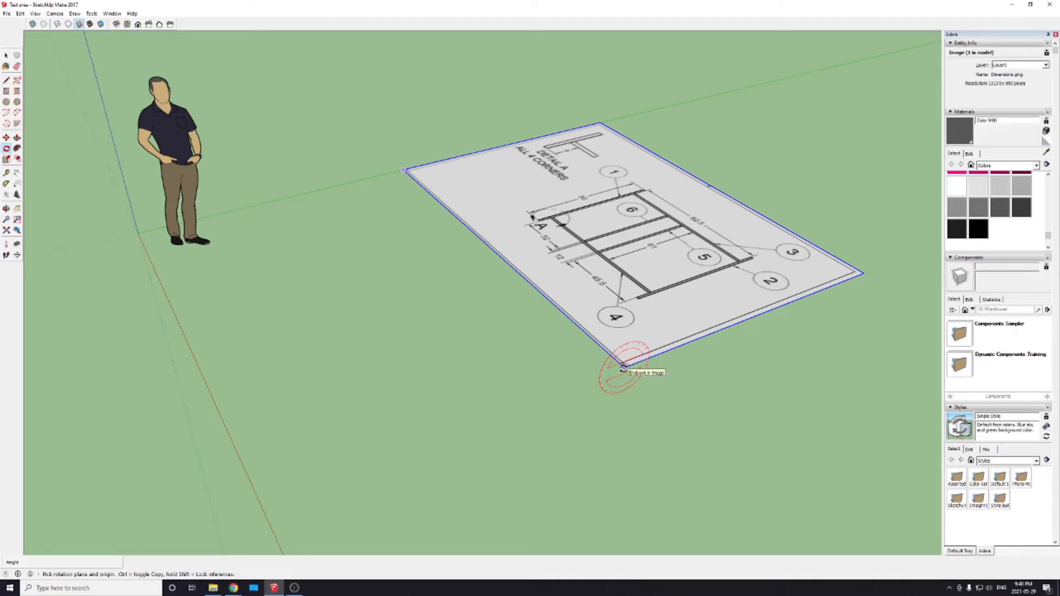
{"action": "left_click", "coordinate": [625, 367]}
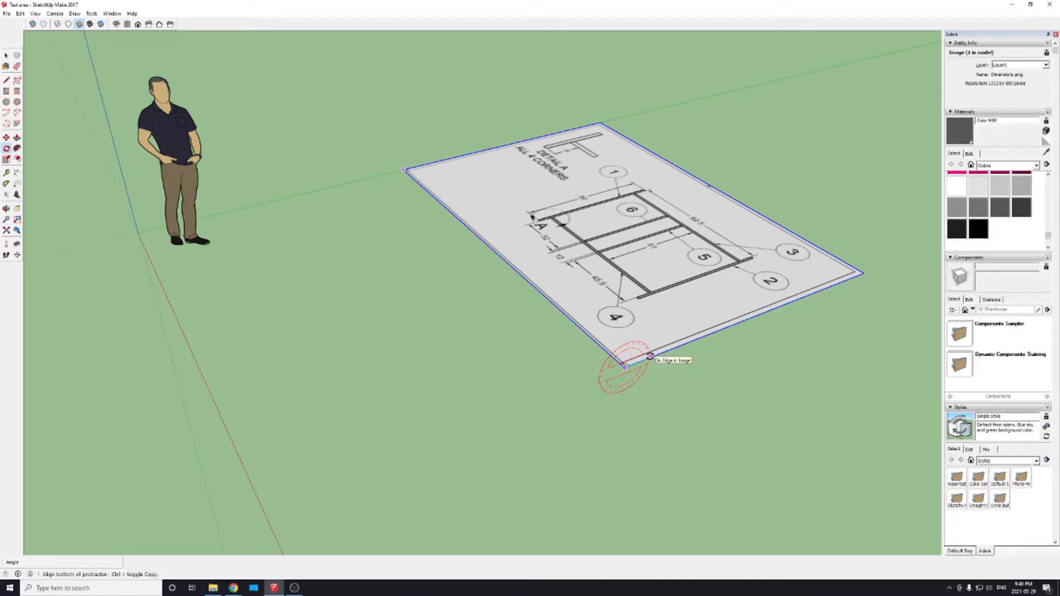
{"action": "left_click", "coordinate": [650, 356]}
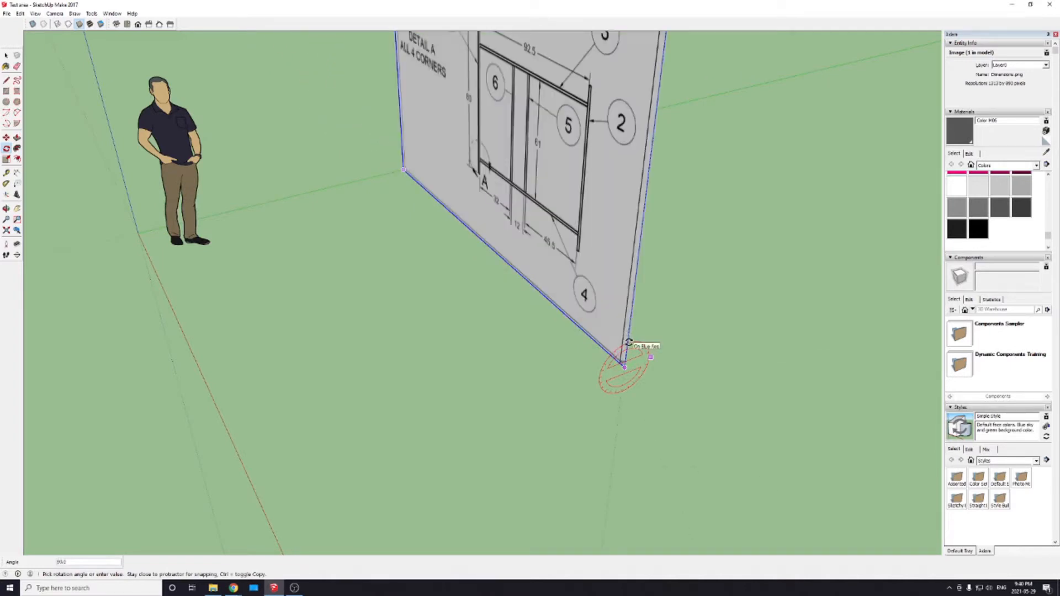
{"action": "left_click", "coordinate": [628, 343]}
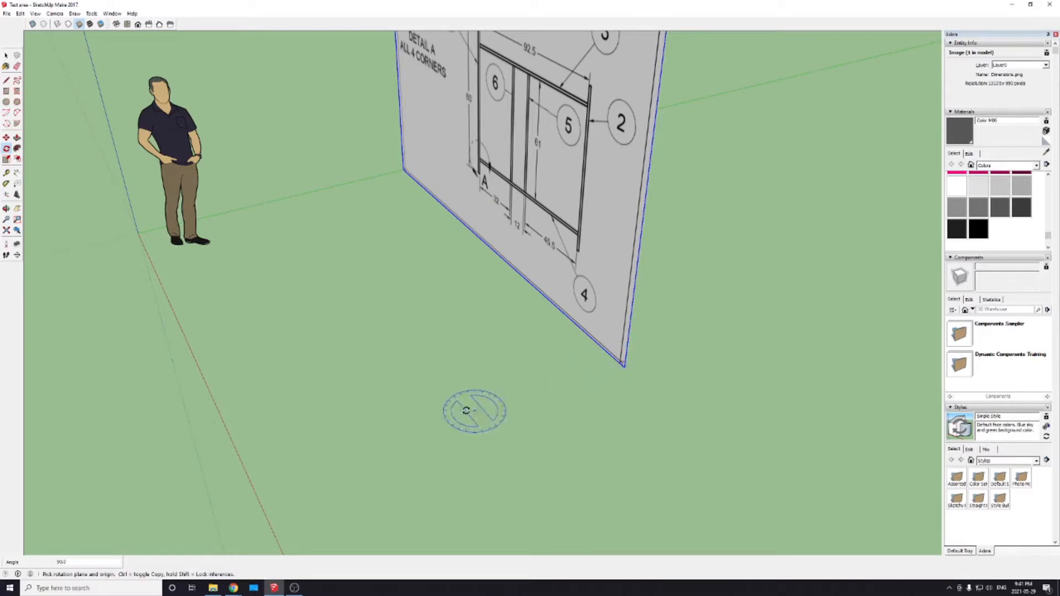
Step: Draw a rectangle on the ground from the origin to the lower far corner of the upright drawing image
{"action": "middle_click_drag", "start_coordinate": [268, 419], "coordinate": [504, 393]}
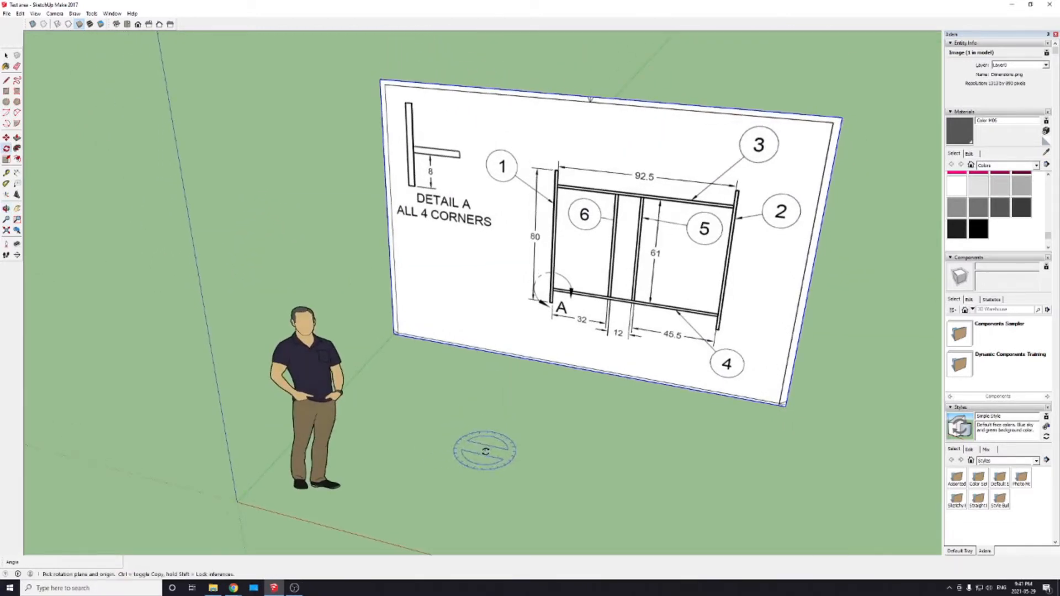
{"action": "middle_click_drag", "start_coordinate": [485, 458], "coordinate": [485, 404], "text": "shift"}
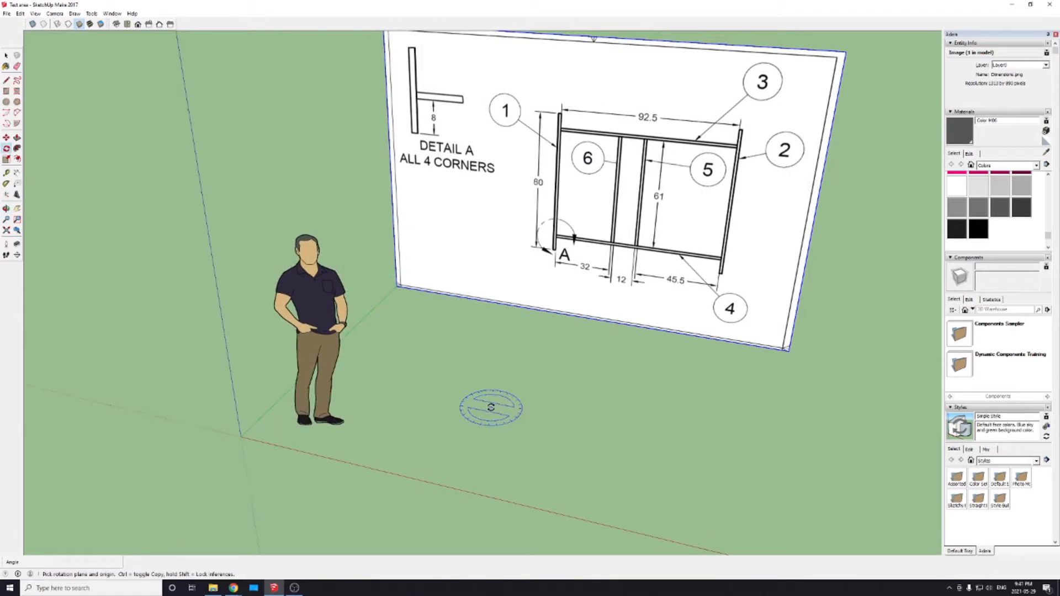
{"action": "scroll", "coordinate": [491, 408], "scroll_direction": "down", "scroll_amount": 2}
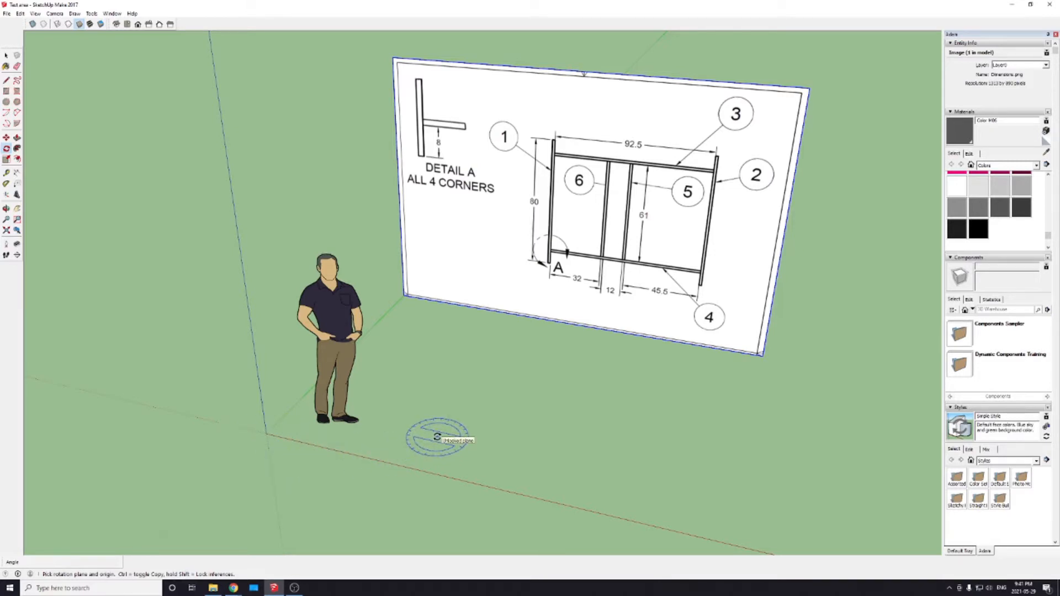
{"action": "key", "text": "r"}
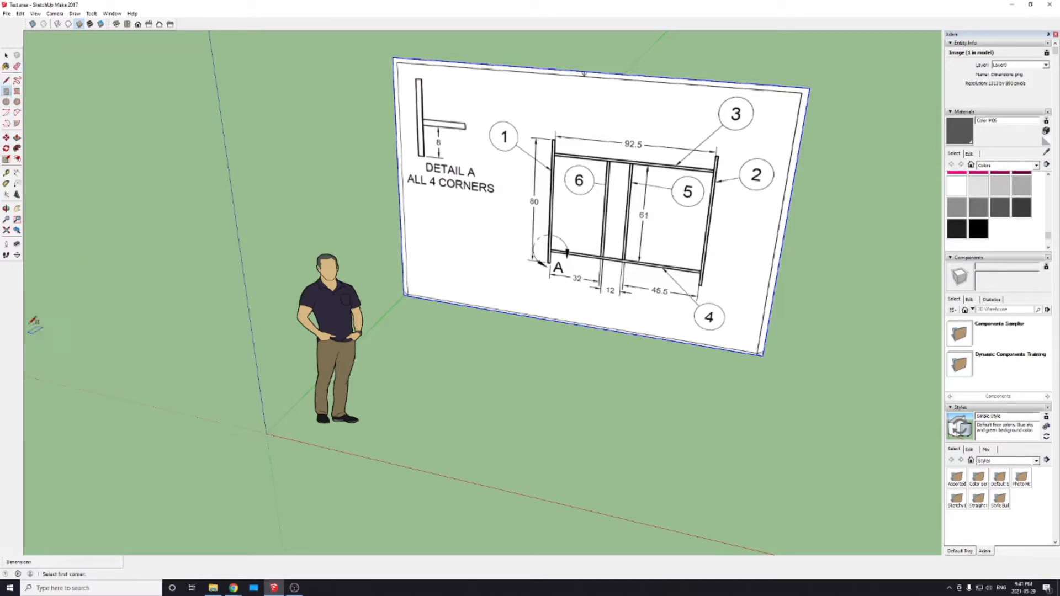
{"action": "left_click", "coordinate": [267, 433]}
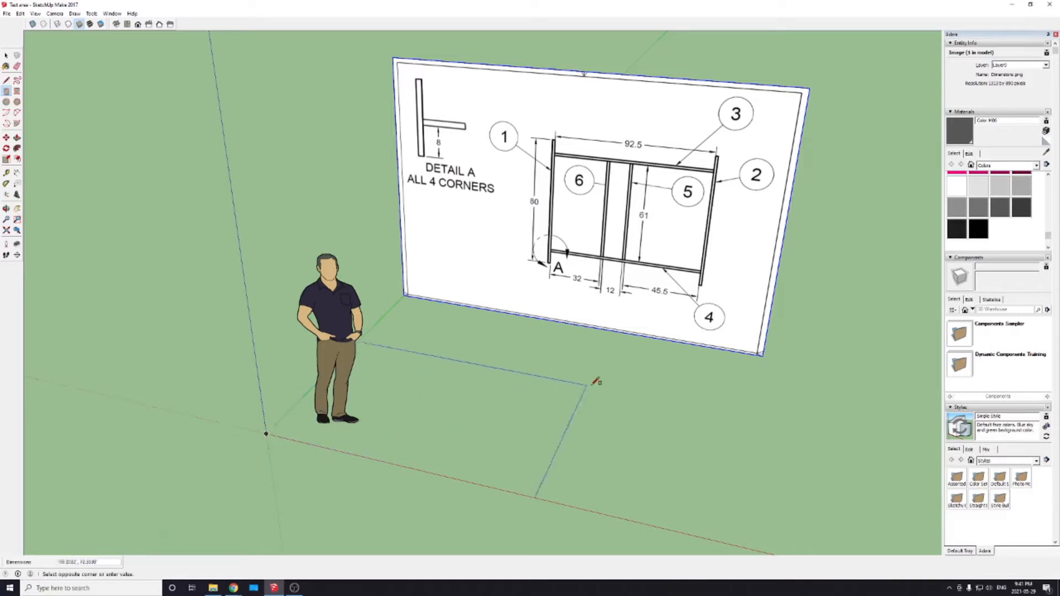
{"action": "left_click", "coordinate": [762, 354]}
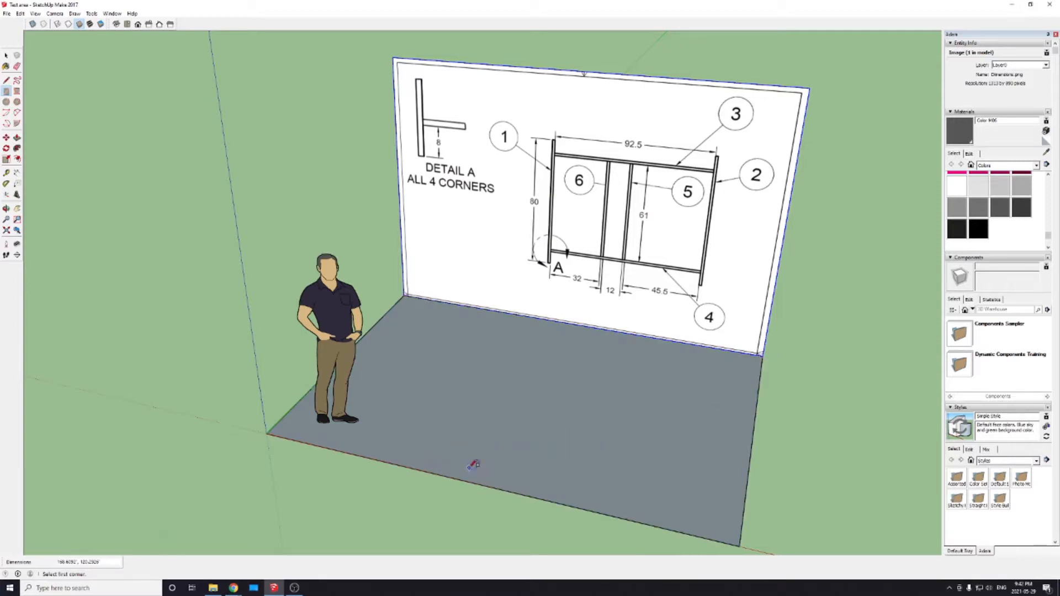
Step: Try to extrude the floor rectangle upward into a thick block, and undo it
{"action": "middle_click_drag", "start_coordinate": [484, 480], "coordinate": [492, 367]}
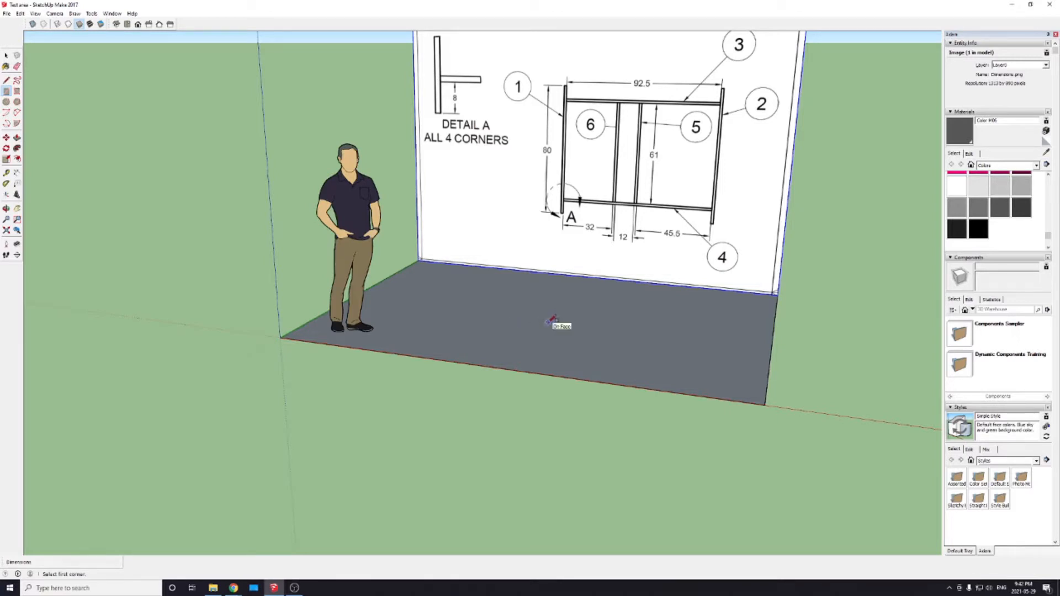
{"action": "key", "text": "p"}
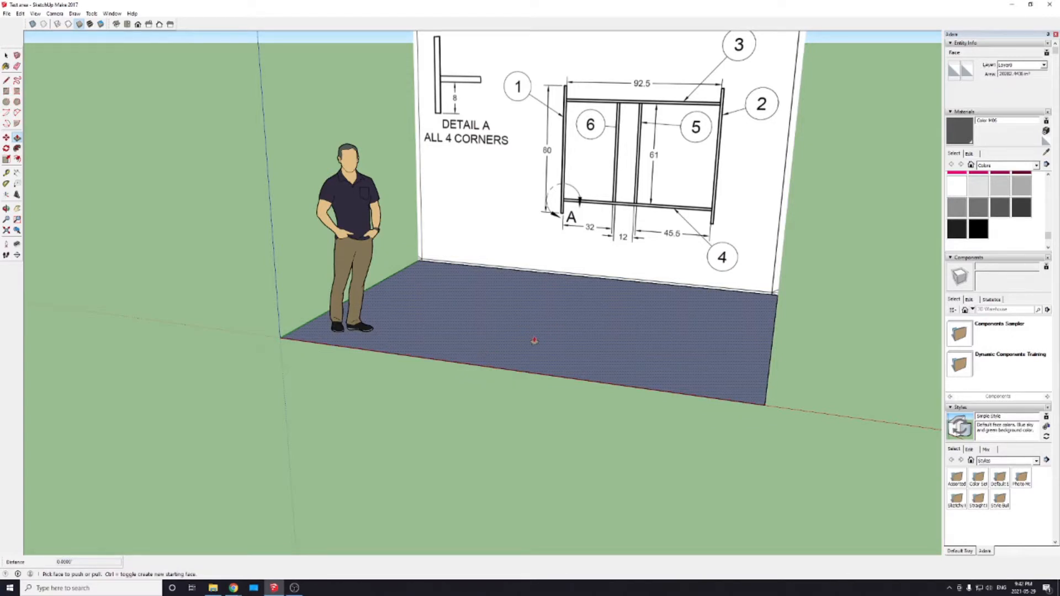
{"action": "left_click", "coordinate": [536, 341]}
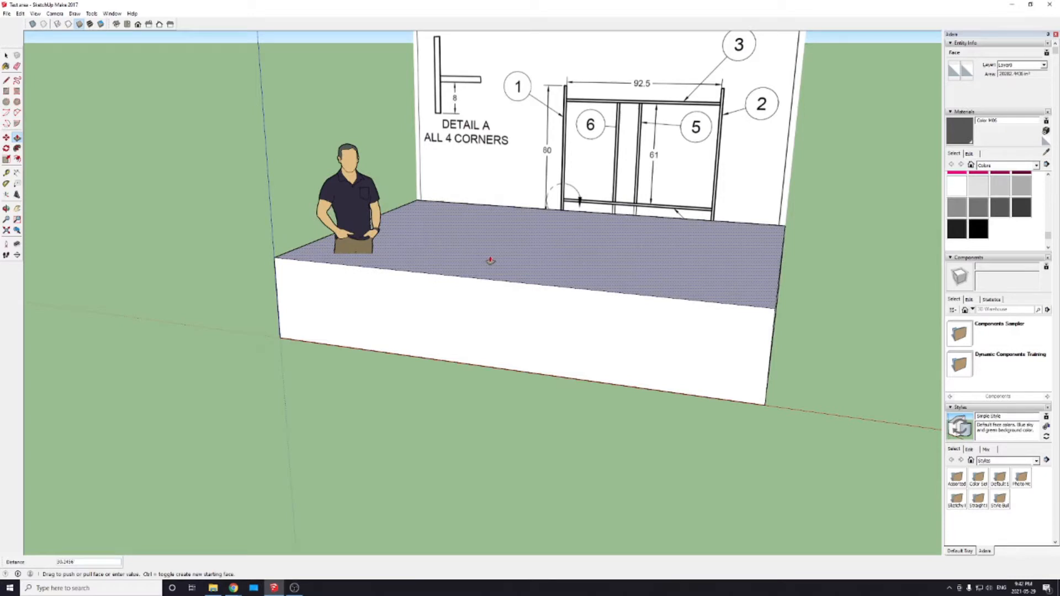
{"action": "left_click", "coordinate": [490, 260]}
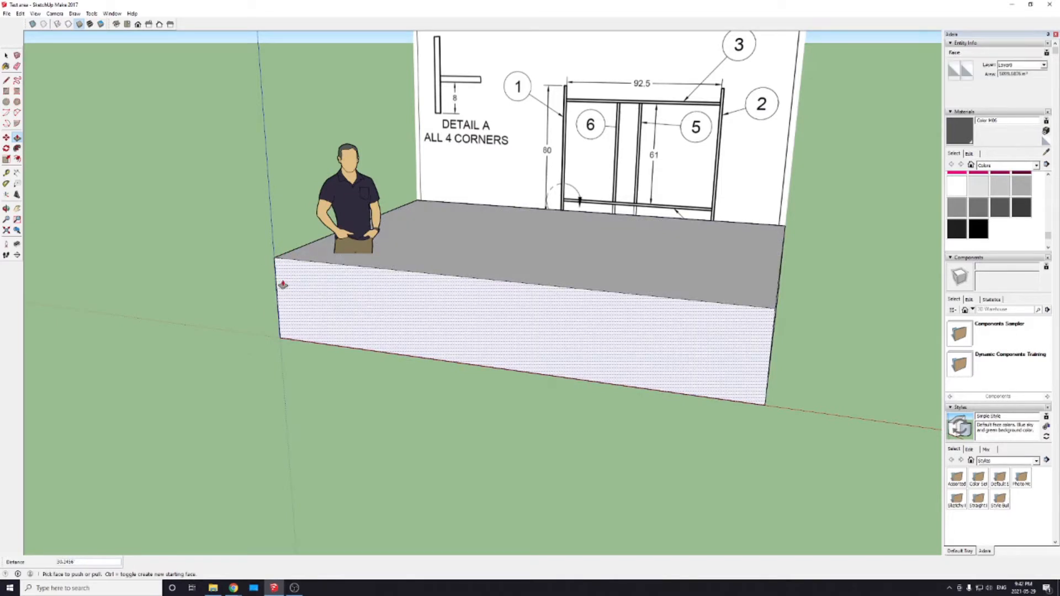
{"action": "key", "text": "ctrl+z"}
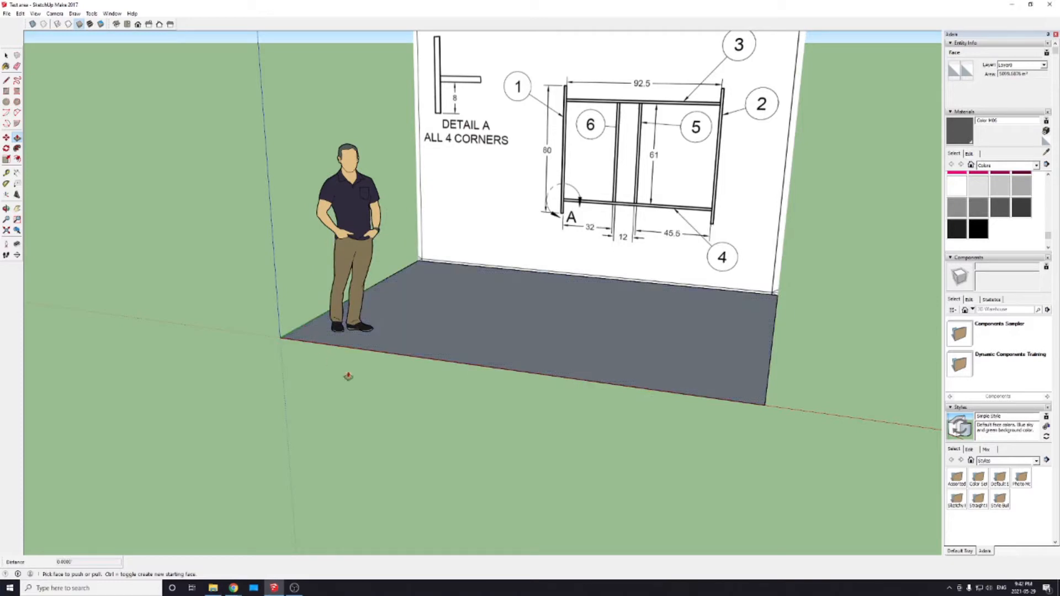
Step: Extrude the floor rectangle downward by 1 inch from its underside so that its top stays at ground level
{"action": "middle_click_drag", "start_coordinate": [490, 489], "coordinate": [506, 280]}
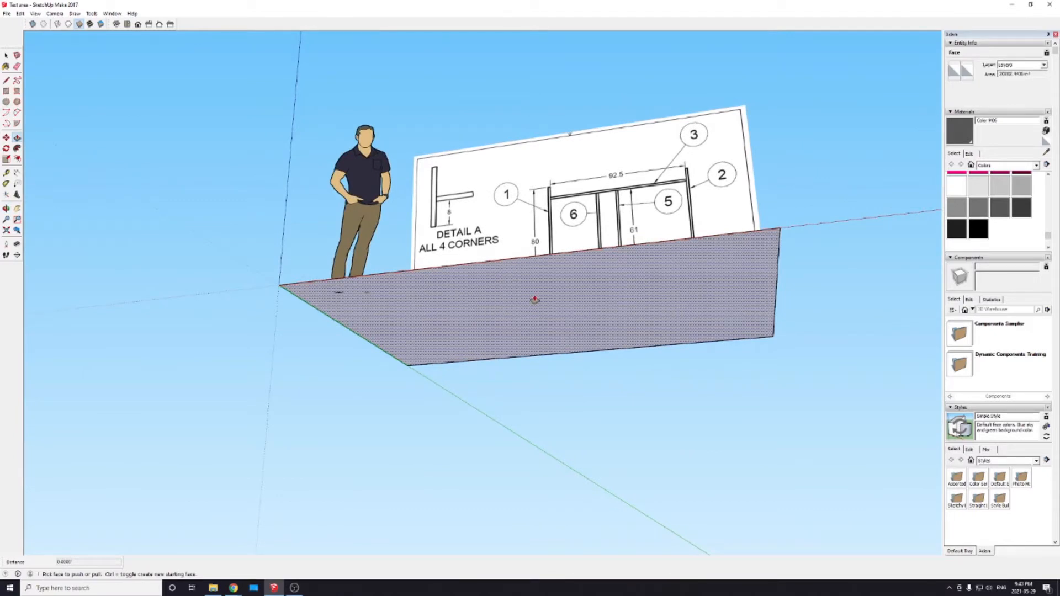
{"action": "left_click", "coordinate": [535, 300]}
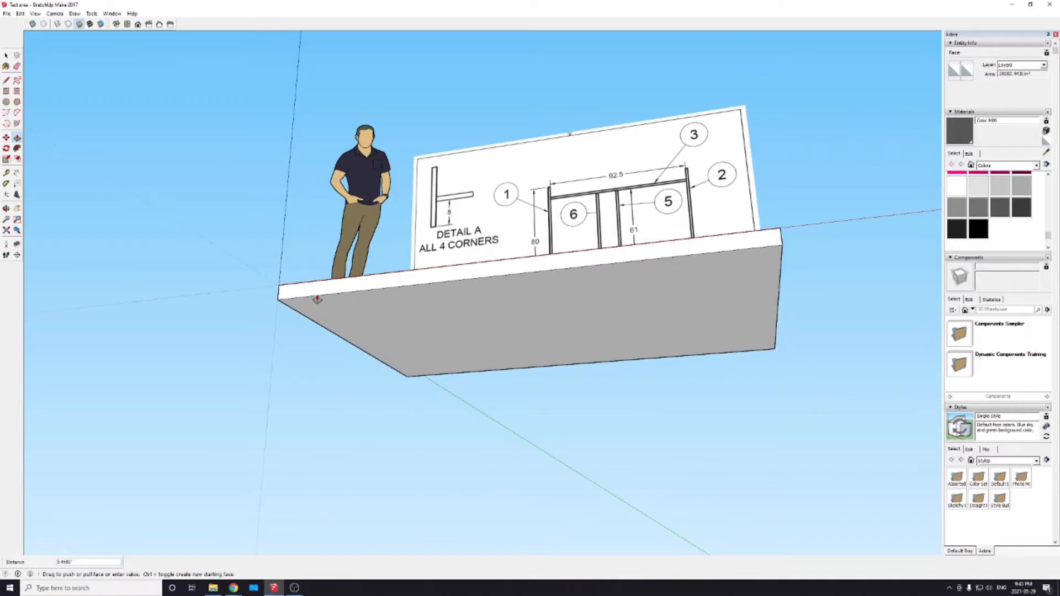
{"action": "type", "text": "1"}
{"action": "left_click", "coordinate": [297, 298]}
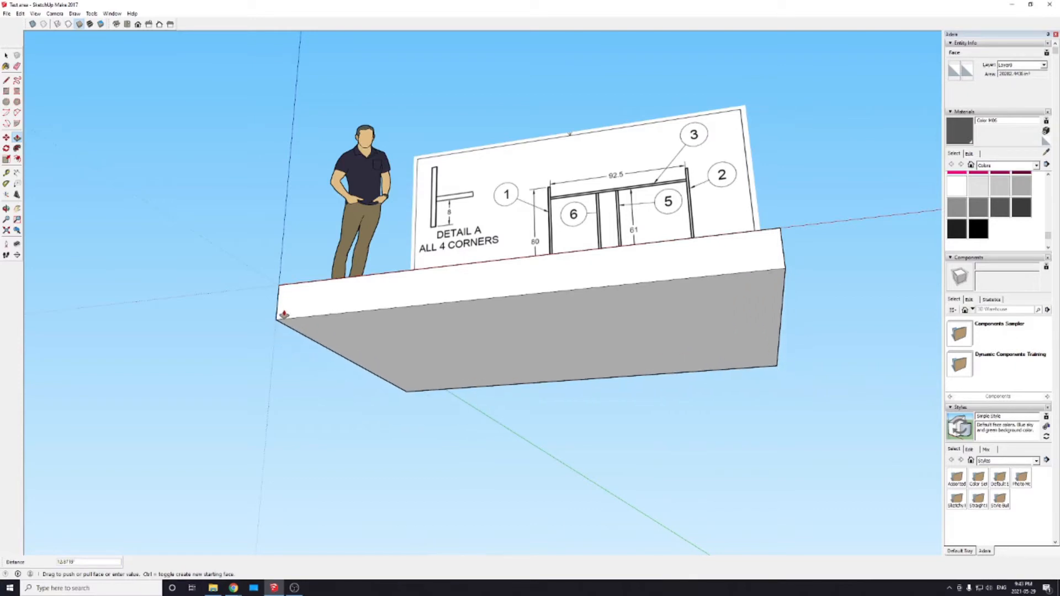
{"action": "type", "text": "1"}
{"action": "key", "text": "Return"}
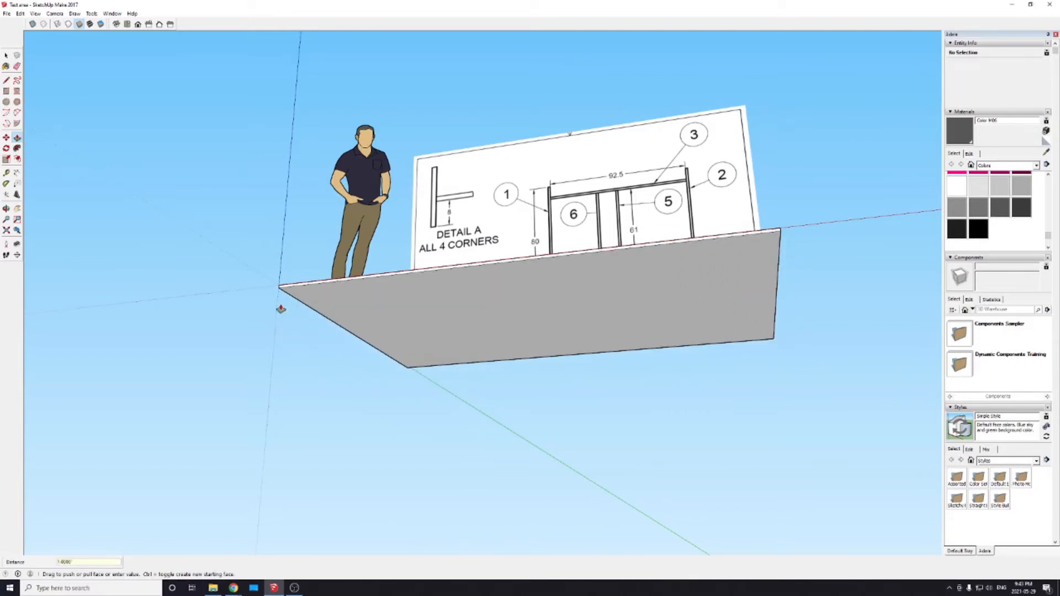
Step: Measure the floor slab's thickness along its vertical edge at the origin corner
{"action": "scroll", "coordinate": [285, 287], "scroll_direction": "up", "scroll_amount": 3}
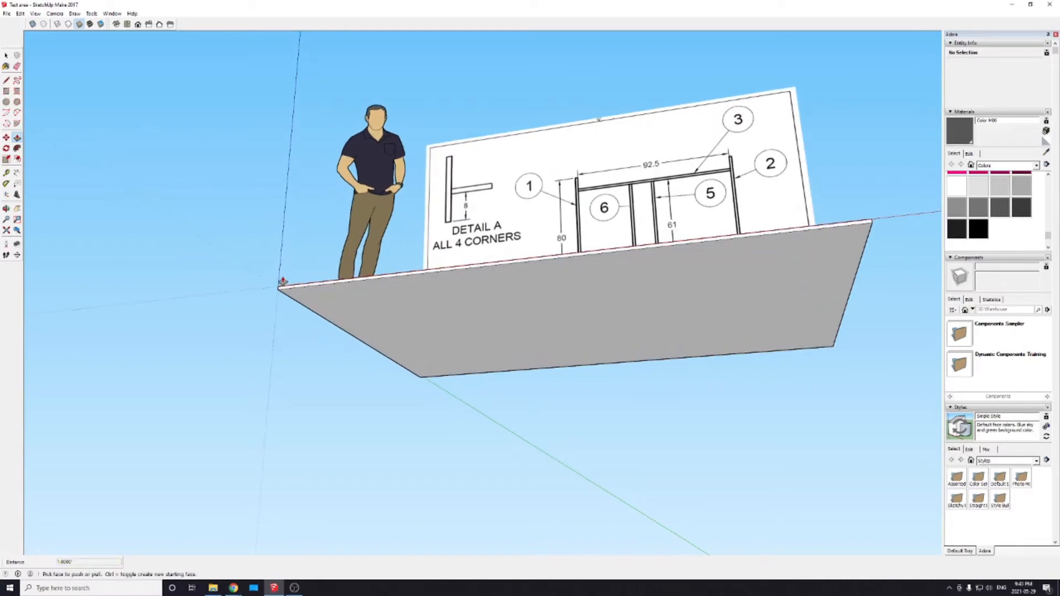
{"action": "middle_click_drag", "start_coordinate": [287, 284], "coordinate": [324, 505]}
{"action": "scroll", "coordinate": [319, 468], "scroll_direction": "up", "scroll_amount": 7}
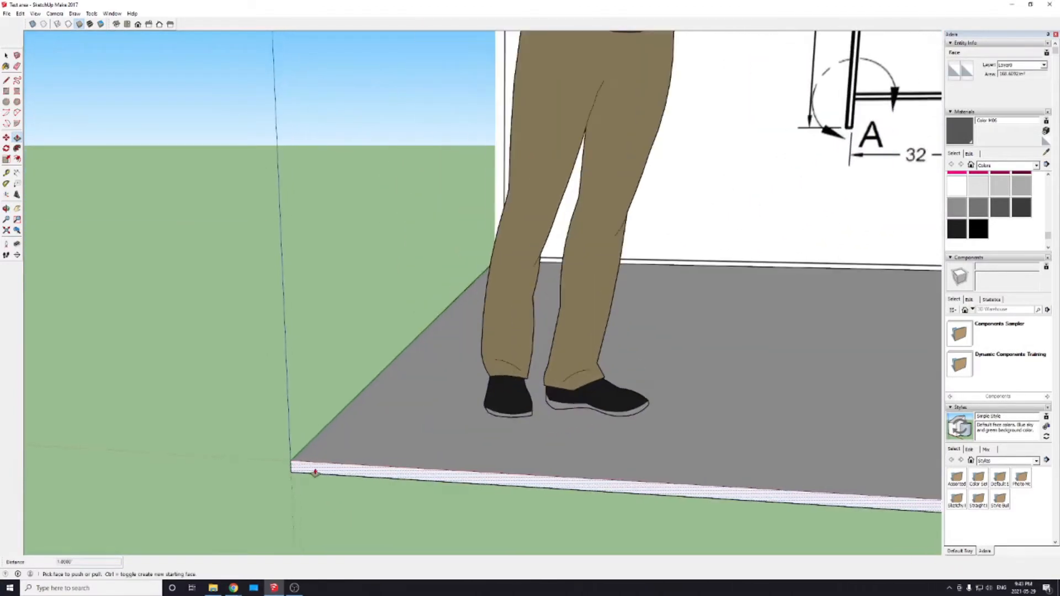
{"action": "scroll", "coordinate": [309, 468], "scroll_direction": "down", "scroll_amount": 3}
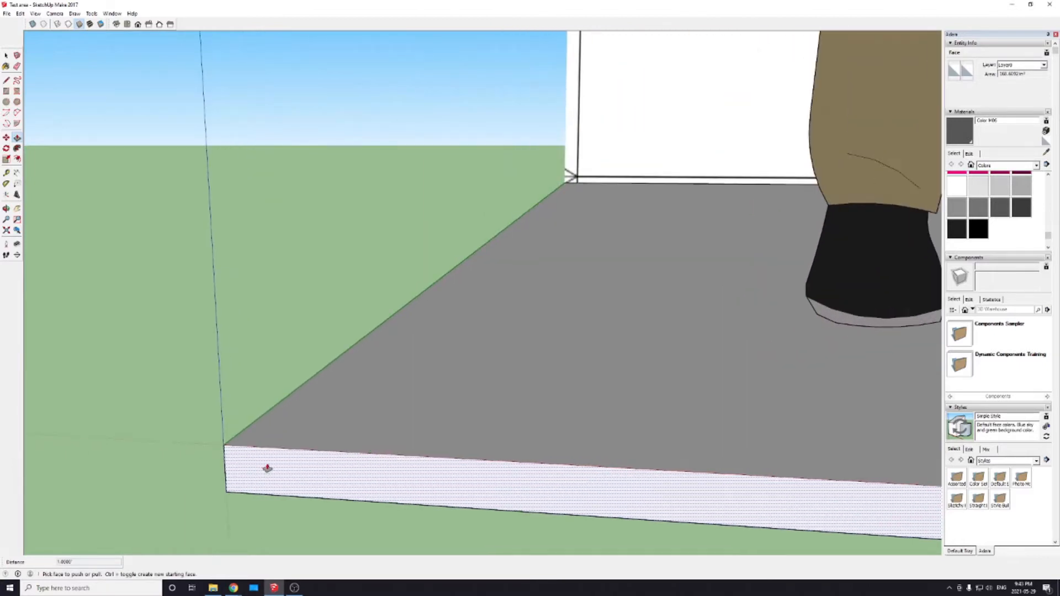
{"action": "middle_click_drag", "start_coordinate": [267, 469], "coordinate": [466, 343]}
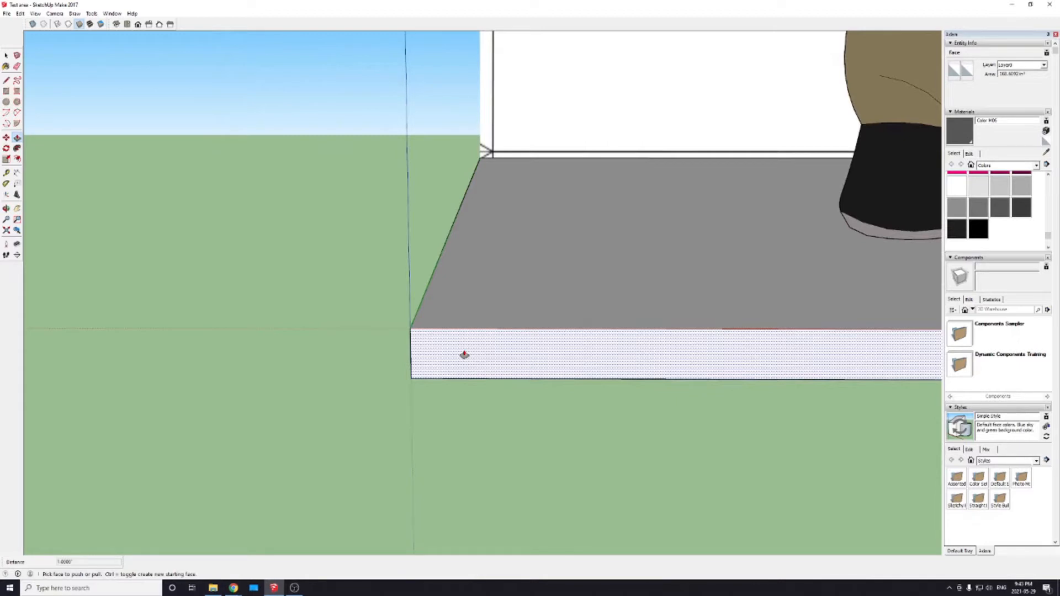
{"action": "key", "text": "t"}
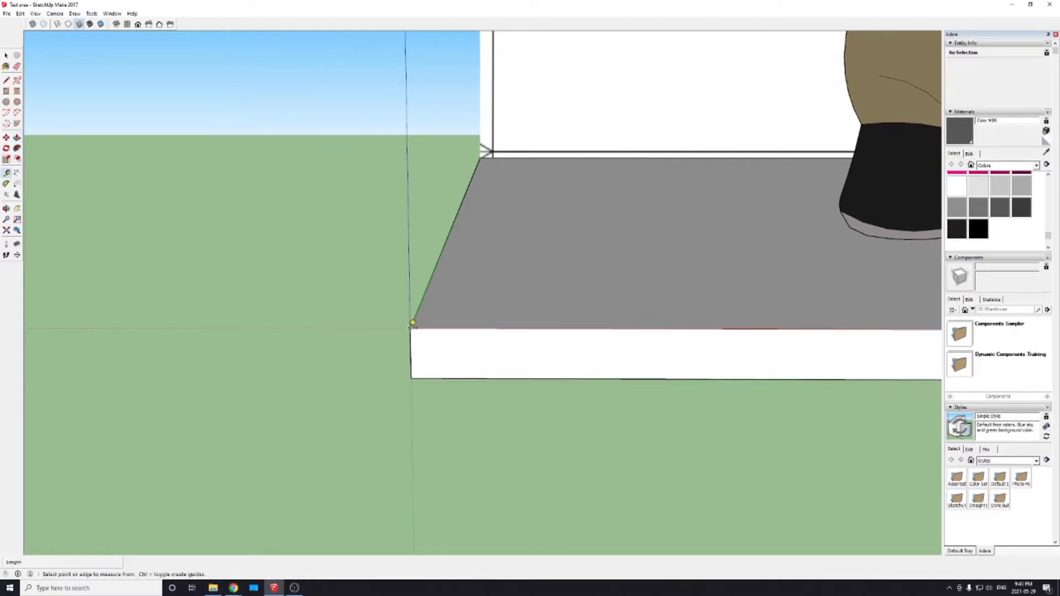
{"action": "left_click", "coordinate": [412, 323]}
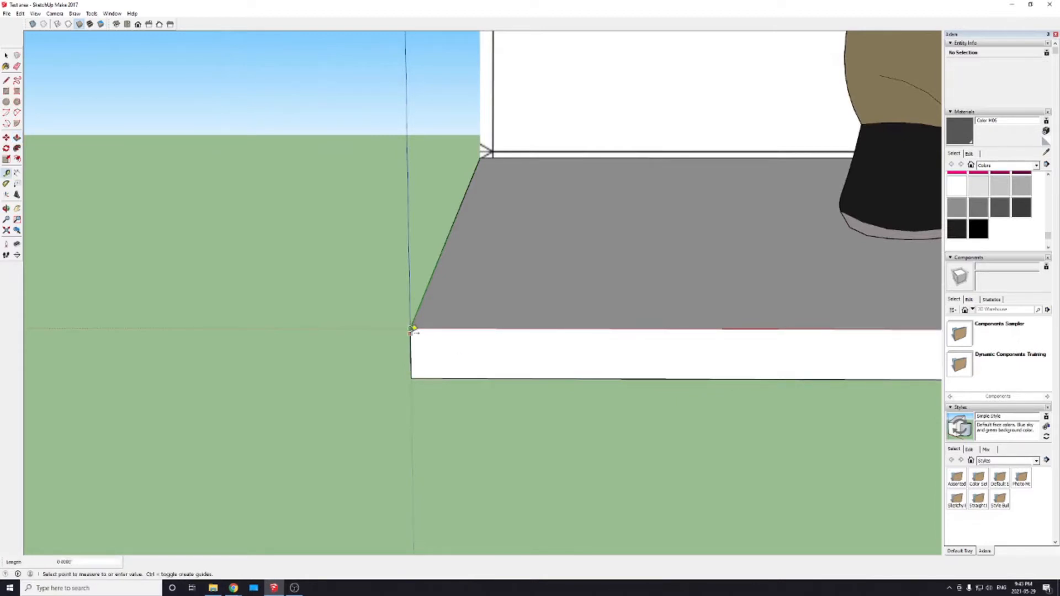
{"action": "left_click", "coordinate": [412, 375]}
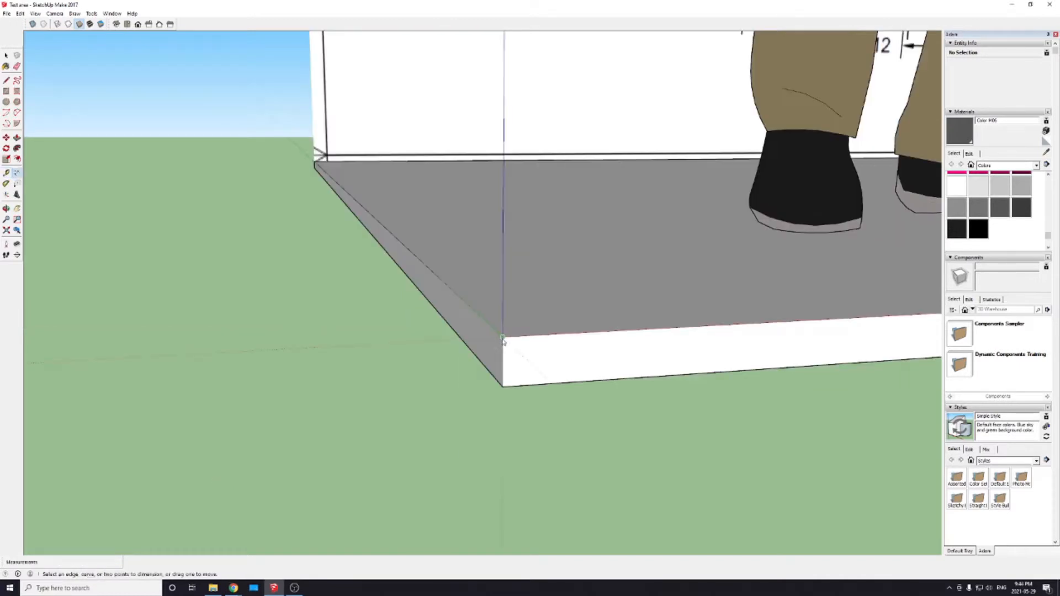
Step: Try to dimension the slab's vertical edge at the origin corner, and cancel before placing it
{"action": "left_click", "coordinate": [503, 337]}
{"action": "left_click", "coordinate": [503, 387]}
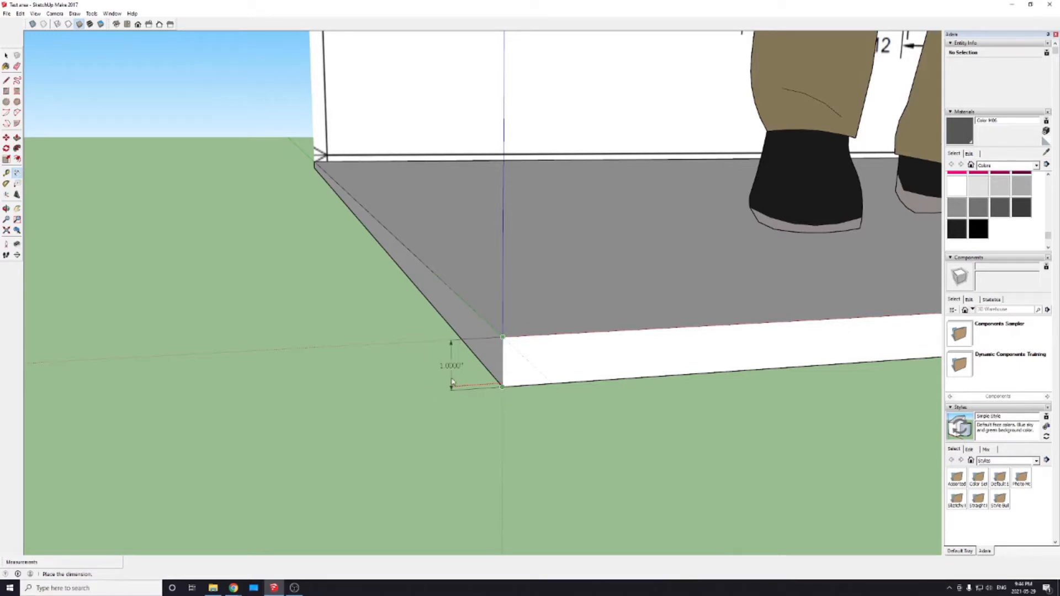
{"action": "key", "text": "Escape"}
Step: Try drawing a 2 m by 2 m square on top of the floor slab, and undo it
{"action": "scroll", "coordinate": [528, 303], "scroll_direction": "down", "scroll_amount": 7}
{"action": "mouse_move", "coordinate": [528, 303]}
{"action": "middle_mouse_down"}
{"action": "mouse_move", "coordinate": [442, 204]}
{"action": "mouse_move", "coordinate": [444, 359]}
{"action": "middle_mouse_up"}
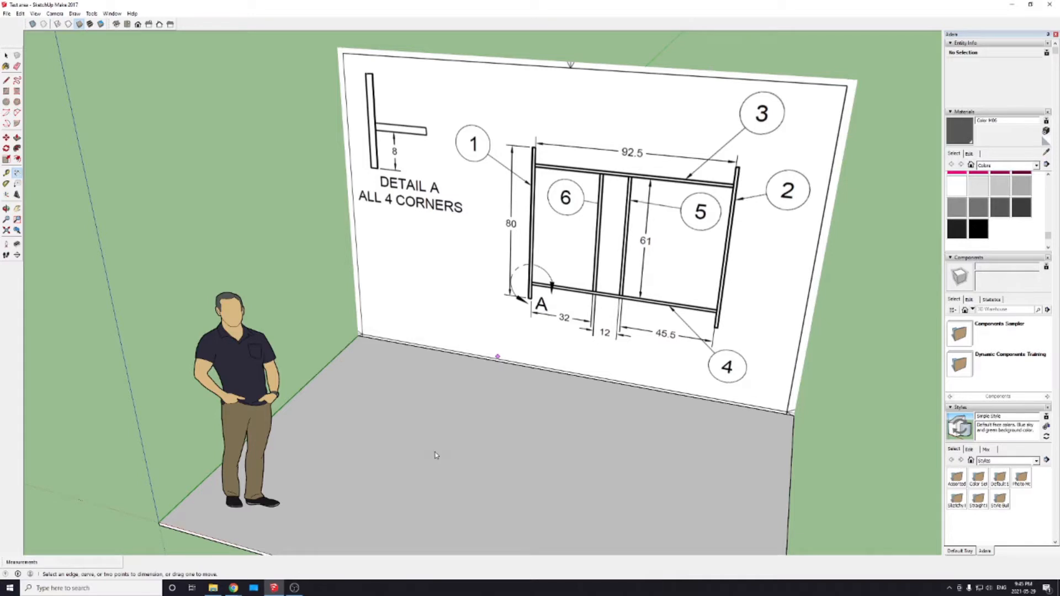
{"action": "key", "text": "r"}
{"action": "left_click", "coordinate": [409, 409]}
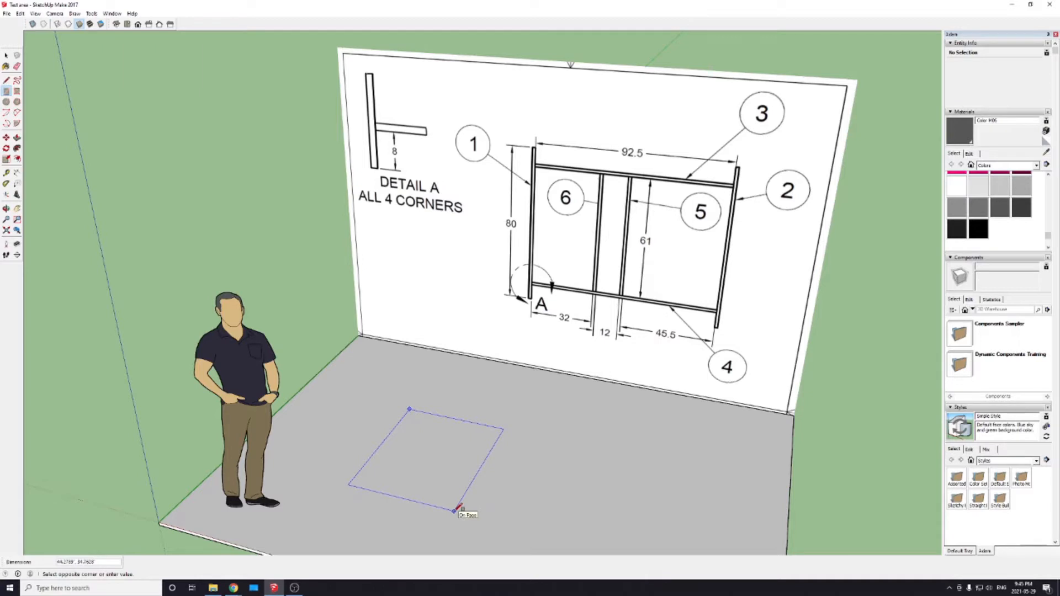
{"action": "type", "text": "2"}
{"action": "key", "text": "shift"}
{"action": "key", "text": "shift"}
{"action": "key", "text": "Return"}
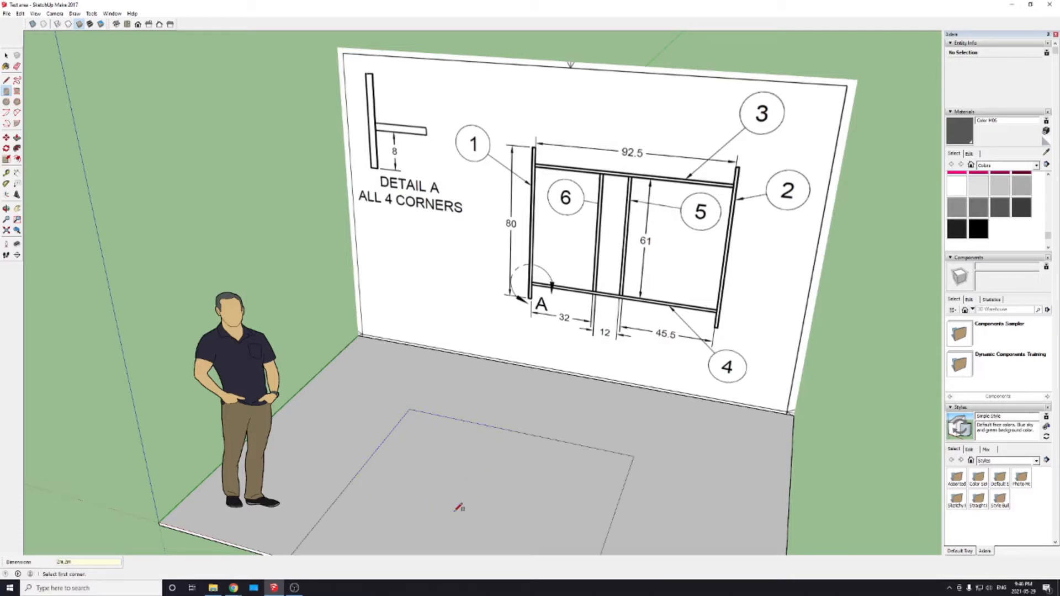
{"action": "scroll", "coordinate": [459, 507], "scroll_direction": "up", "scroll_amount": 2}
{"action": "scroll", "coordinate": [505, 449], "scroll_direction": "down", "scroll_amount": 6}
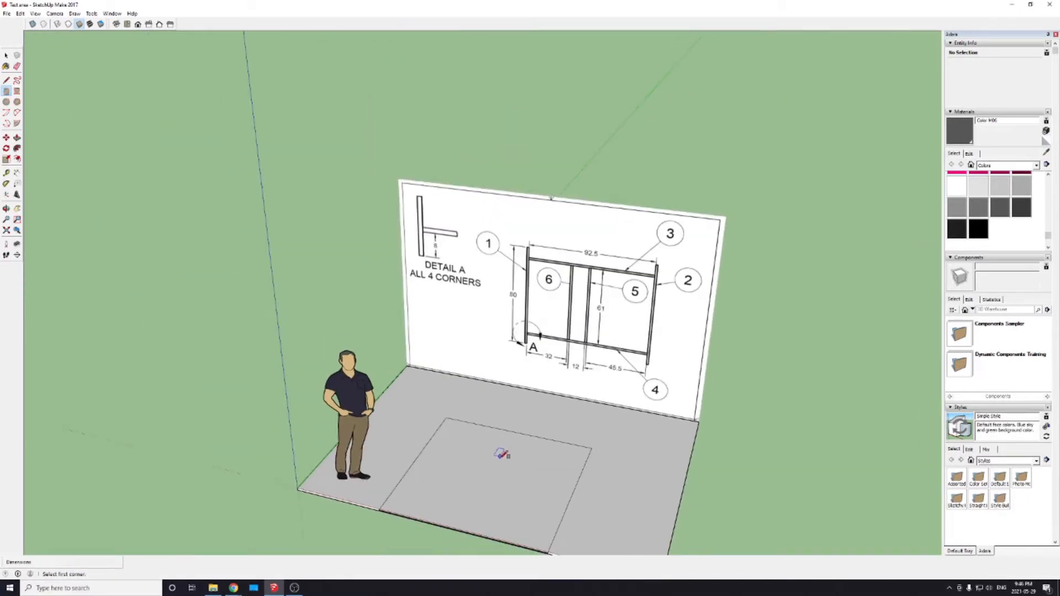
{"action": "key", "text": "ctrl+z"}
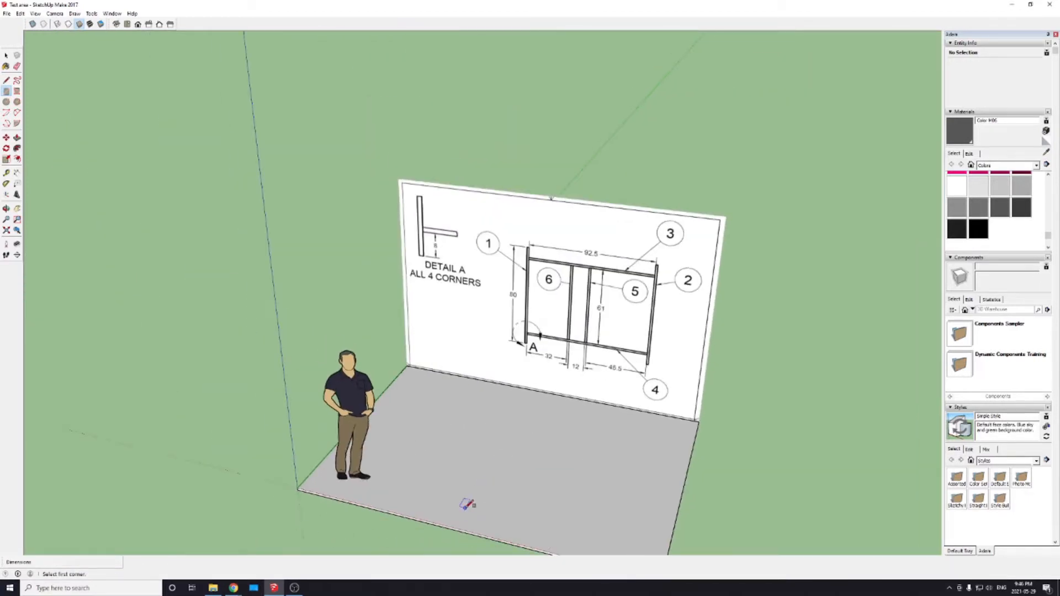
Step: Try drawing a 2 ft by 2 ft square on top of the floor slab, and undo it
{"action": "left_click", "coordinate": [455, 421]}
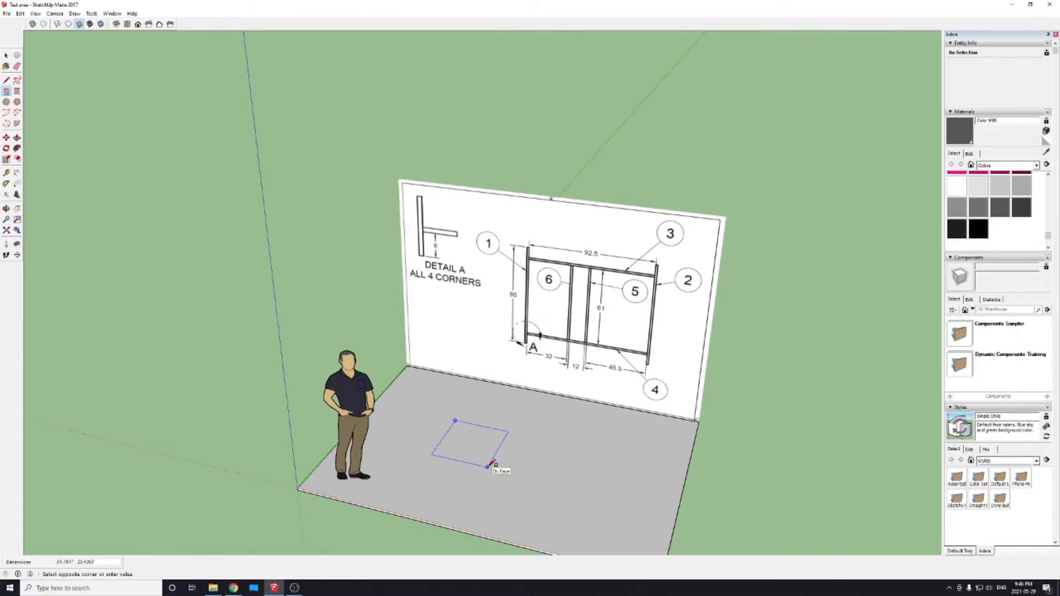
{"action": "type", "text": "2,2"}
{"action": "key", "text": "Return"}
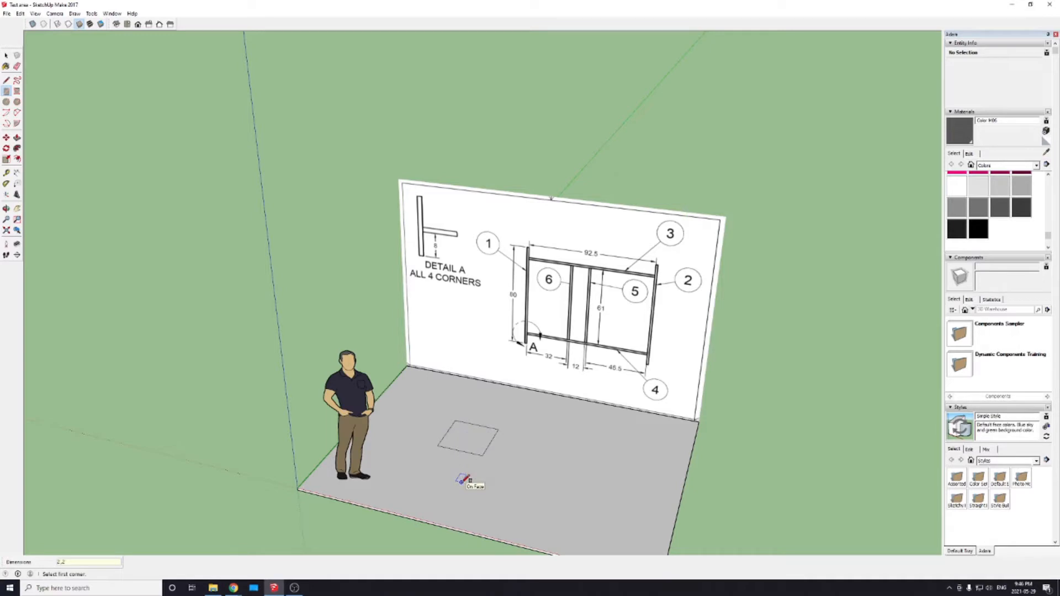
{"action": "key", "text": "ctrl+z"}
Step: Draw a 2 by 2 inch square on top of the floor slab in front of the drawing image
{"action": "left_click", "coordinate": [454, 430]}
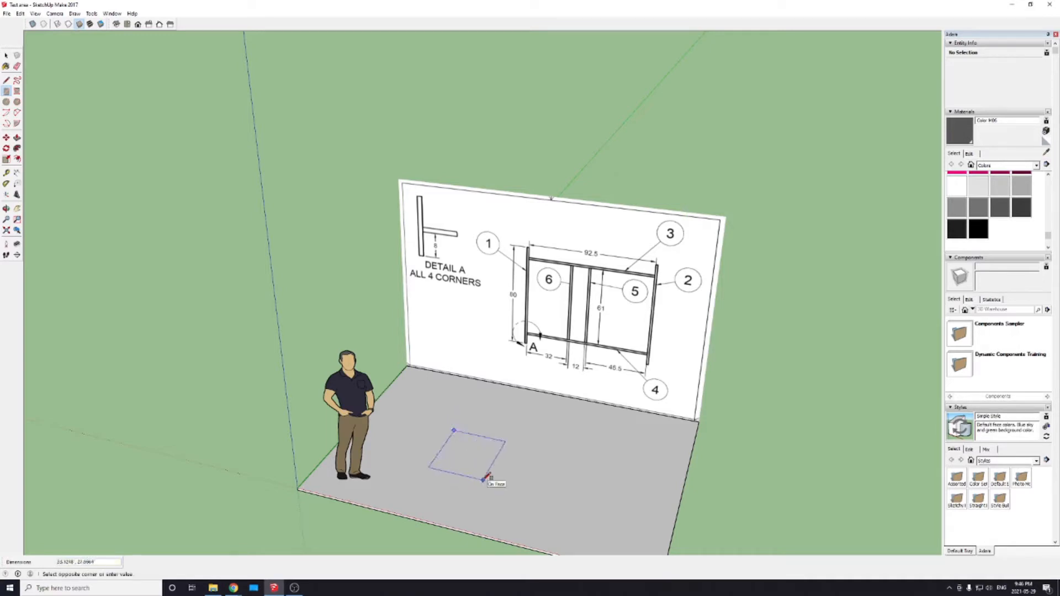
{"action": "type", "text": "2',2"}
{"action": "key", "text": "Return"}
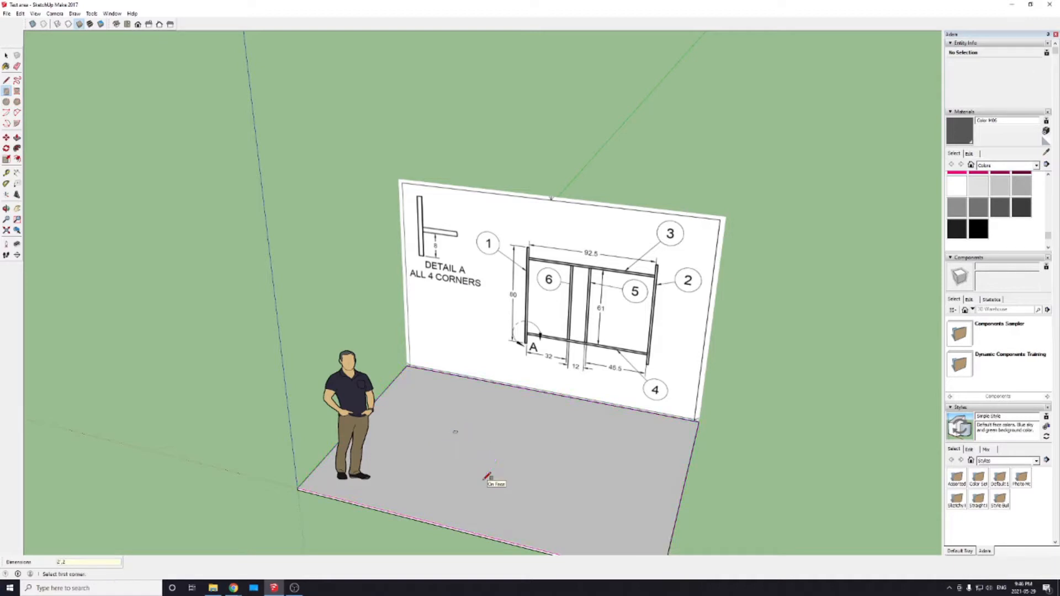
{"action": "scroll", "coordinate": [463, 441], "scroll_direction": "up", "scroll_amount": 5}
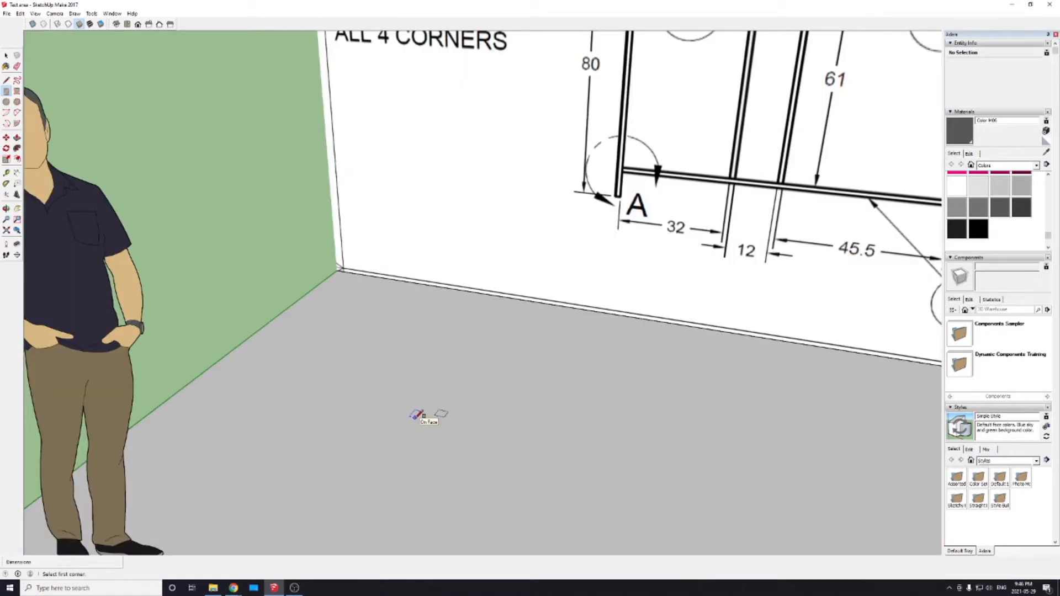
{"action": "scroll", "coordinate": [530, 411], "scroll_direction": "up", "scroll_amount": 3}
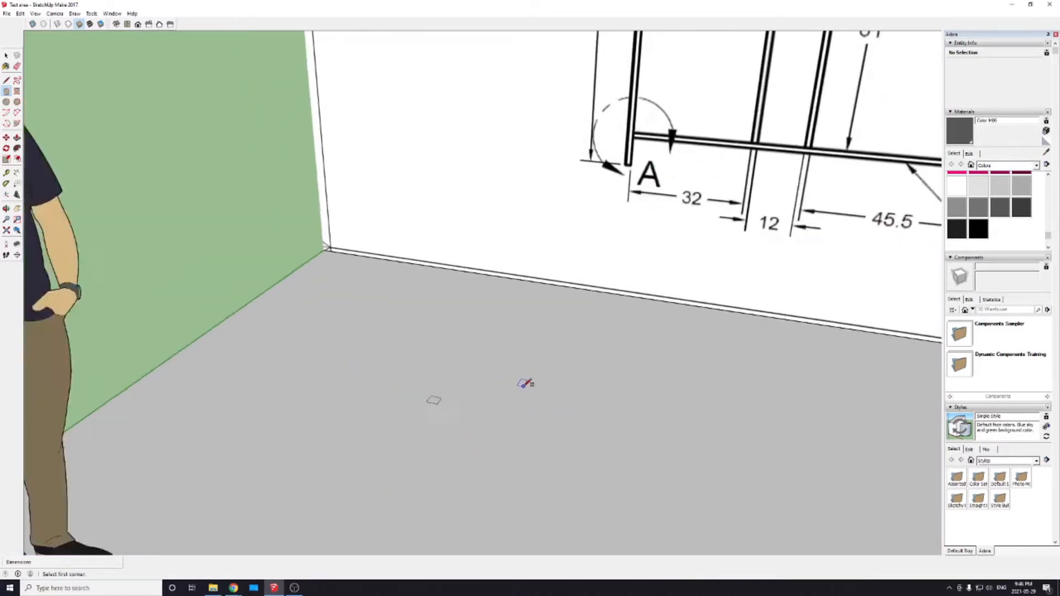
{"action": "scroll", "coordinate": [524, 384], "scroll_direction": "down", "scroll_amount": 3}
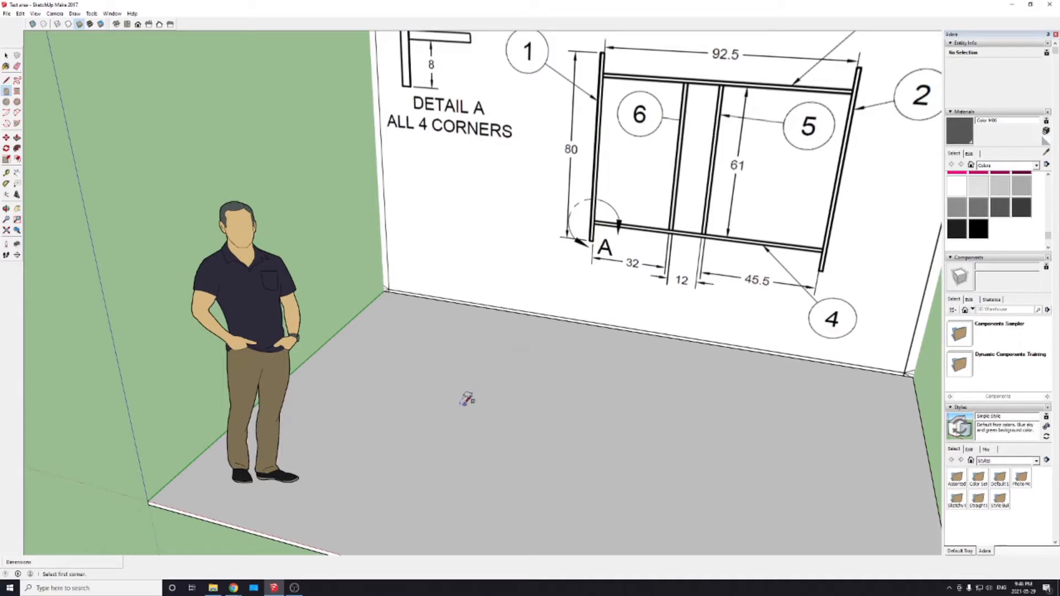
{"action": "key", "text": "p"}
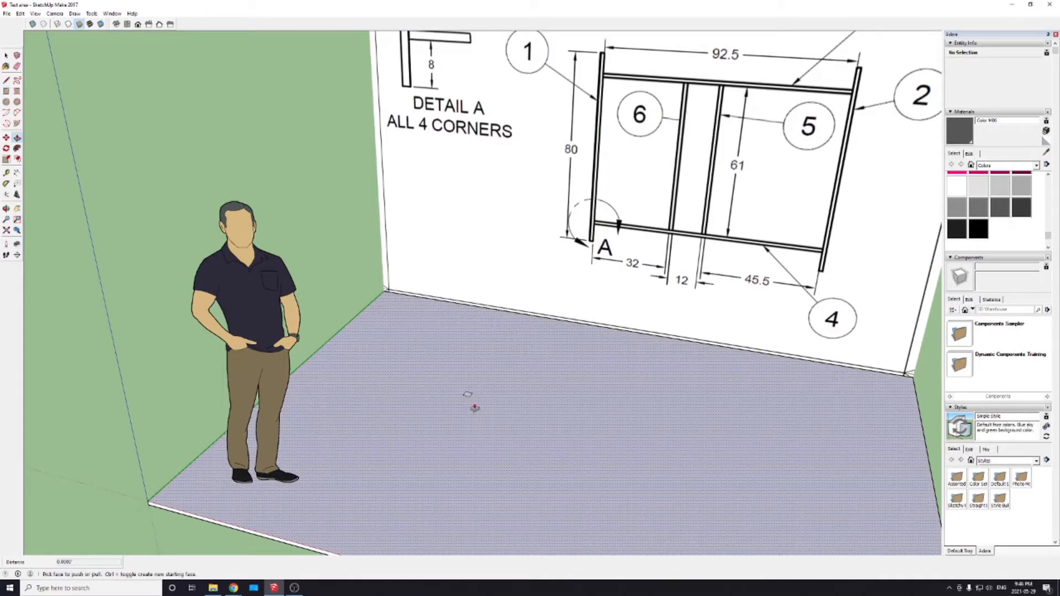
{"action": "scroll", "coordinate": [473, 405], "scroll_direction": "up", "scroll_amount": 2}
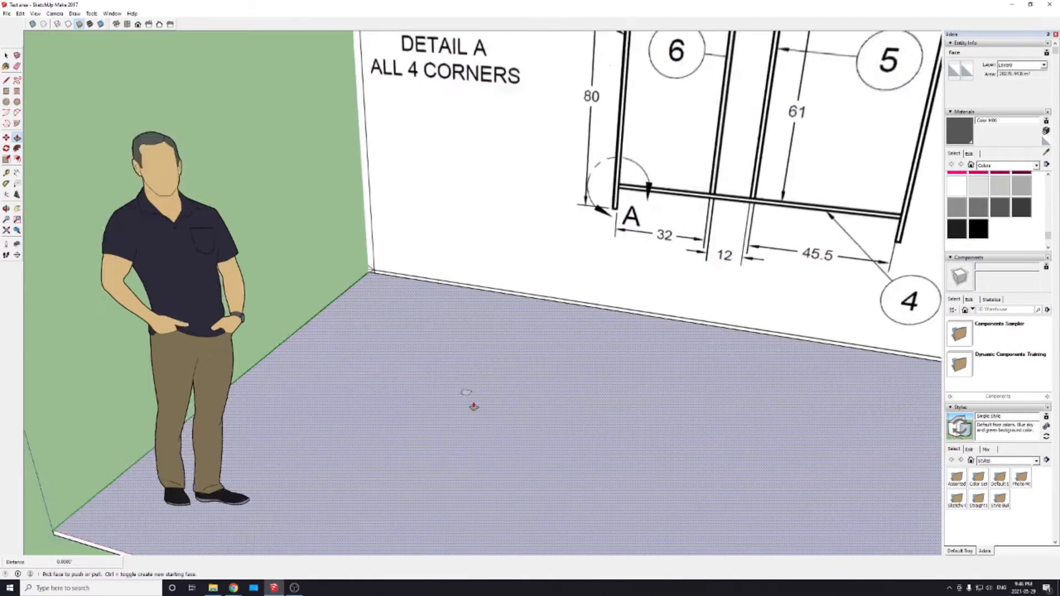
{"action": "scroll", "coordinate": [473, 406], "scroll_direction": "down", "scroll_amount": 6}
Step: Try to move the ungrouped rectangle drawn on top of the floor slab, and cancel the move
{"action": "key", "text": "m"}
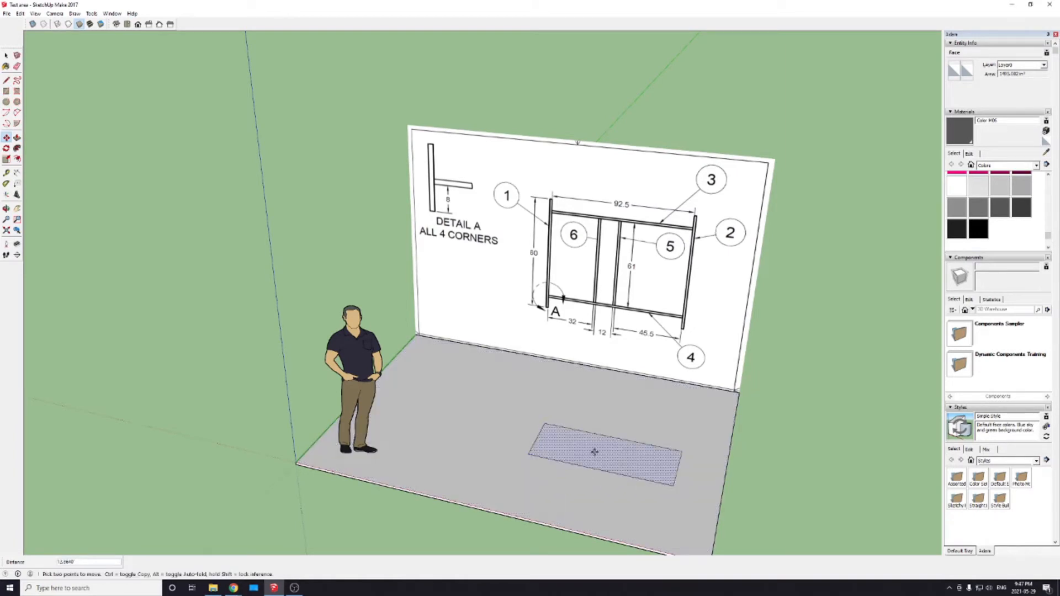
{"action": "left_click_drag", "start_coordinate": [595, 452], "coordinate": [545, 439]}
{"action": "key", "text": "Escape"}
Step: Try to move the floor slab's top face, and cancel the move
{"action": "scroll", "coordinate": [542, 437], "scroll_direction": "up", "scroll_amount": 4}
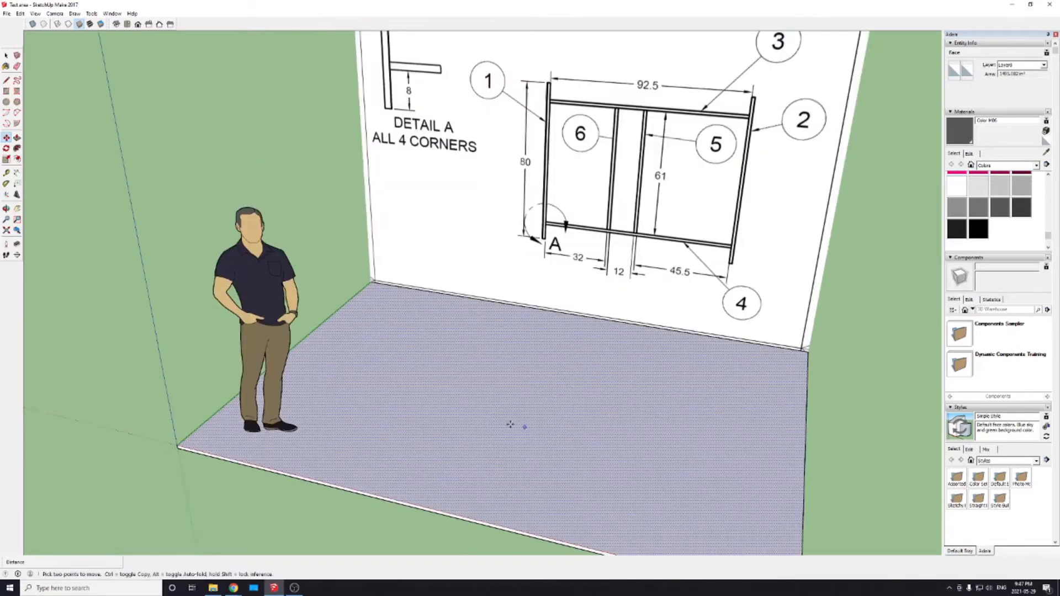
{"action": "scroll", "coordinate": [497, 428], "scroll_direction": "down", "scroll_amount": 5}
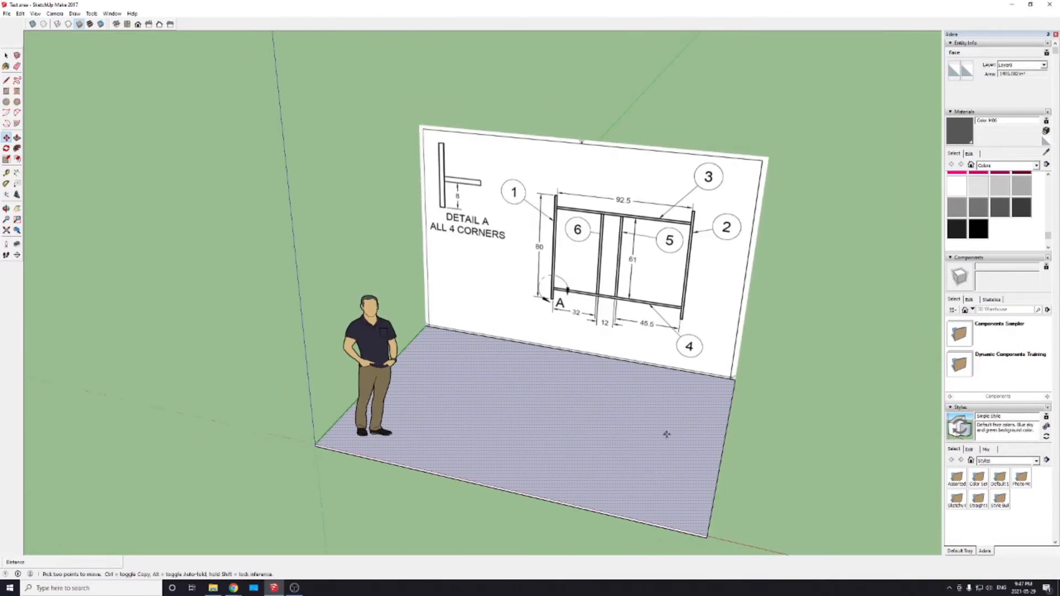
{"action": "left_click_drag", "start_coordinate": [625, 449], "coordinate": [658, 496]}
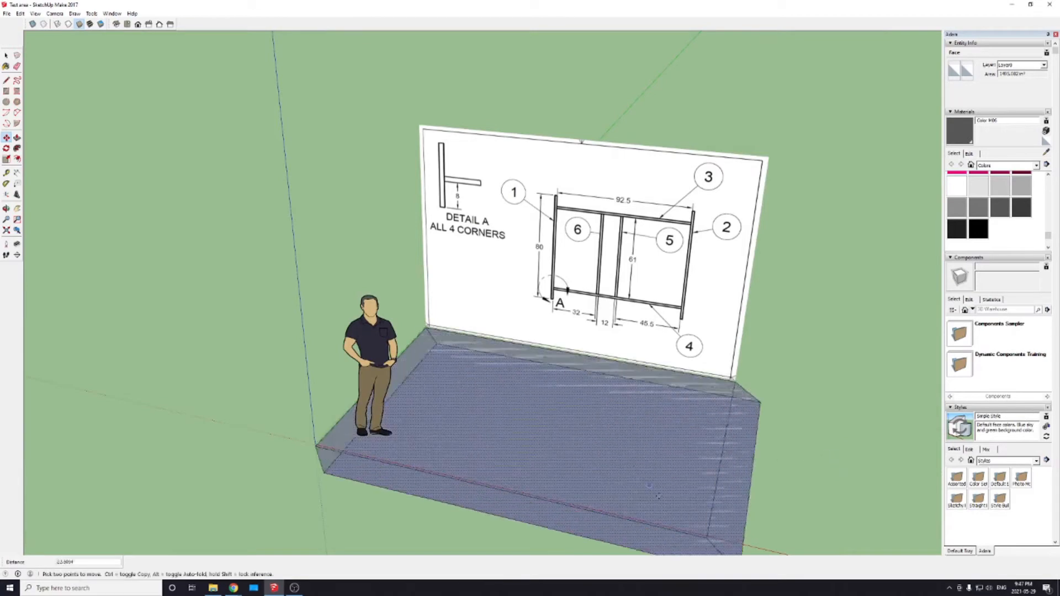
{"action": "key", "text": "Escape"}
{"action": "key", "text": "space"}
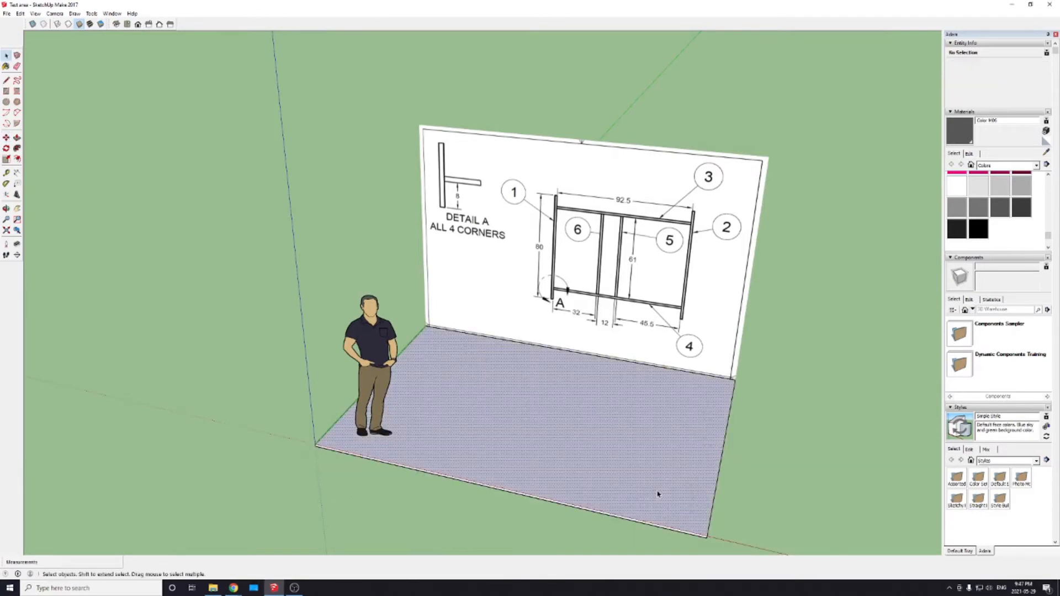
Step: Select only the floor slab's top face and clear the selection again, viewing the slab's front corner up close
{"action": "left_click", "coordinate": [658, 494]}
{"action": "scroll", "coordinate": [717, 535], "scroll_direction": "up", "scroll_amount": 6}
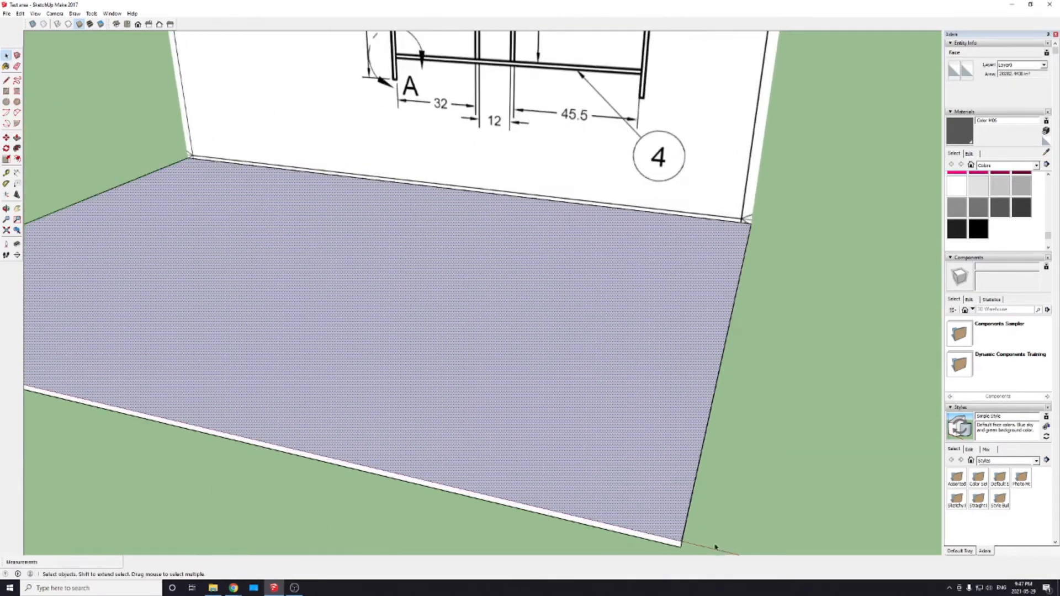
{"action": "scroll", "coordinate": [701, 544], "scroll_direction": "up", "scroll_amount": 8}
{"action": "middle_click_drag", "start_coordinate": [641, 499], "coordinate": [603, 239]}
{"action": "left_click", "coordinate": [790, 370]}
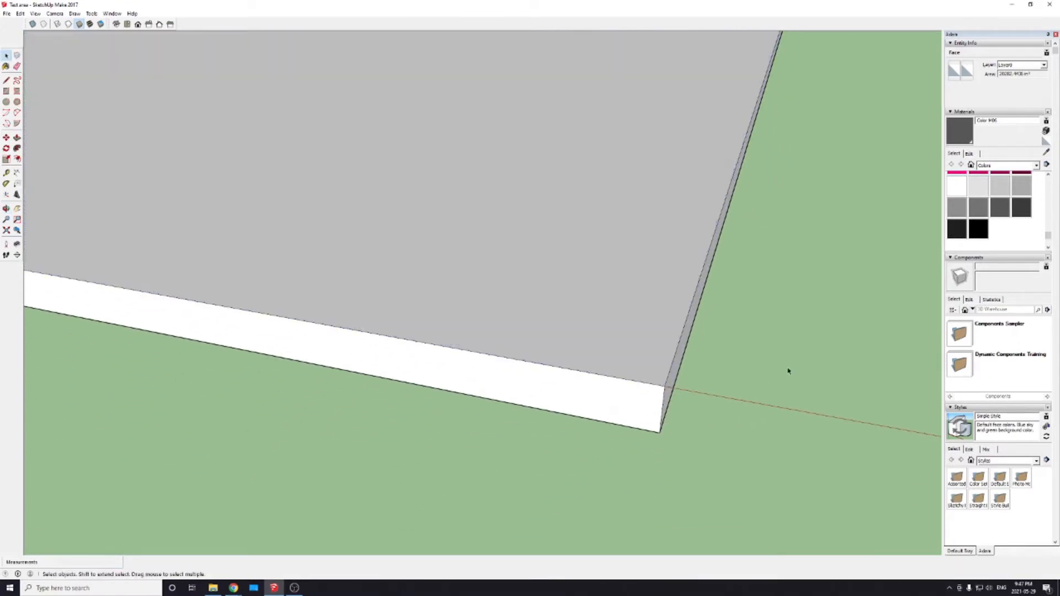
{"action": "left_click", "coordinate": [649, 340]}
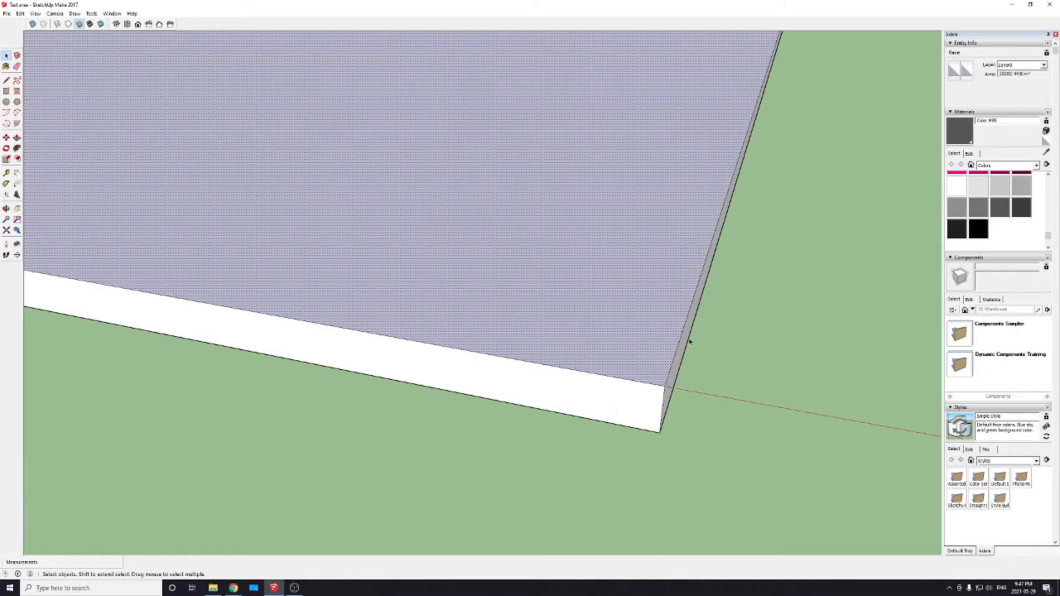
{"action": "left_click", "coordinate": [766, 343]}
{"action": "left_click", "coordinate": [639, 326]}
{"action": "middle_click_drag", "start_coordinate": [686, 355], "coordinate": [442, 310]}
{"action": "left_click", "coordinate": [627, 326]}
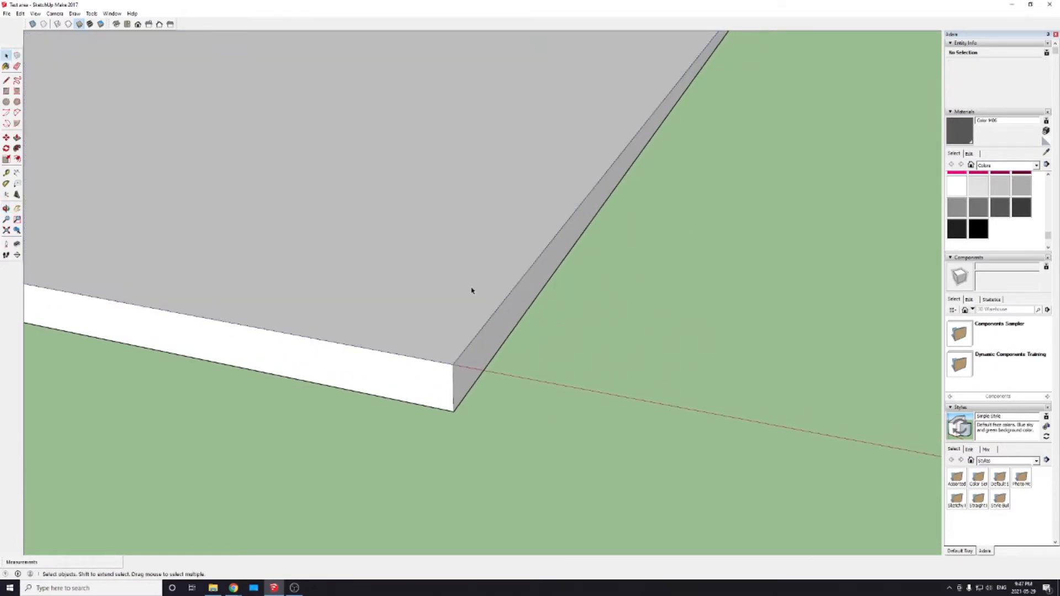
Step: Select the slab's top face together with its bounding edges, and clear the selection
{"action": "left_click", "coordinate": [468, 291]}
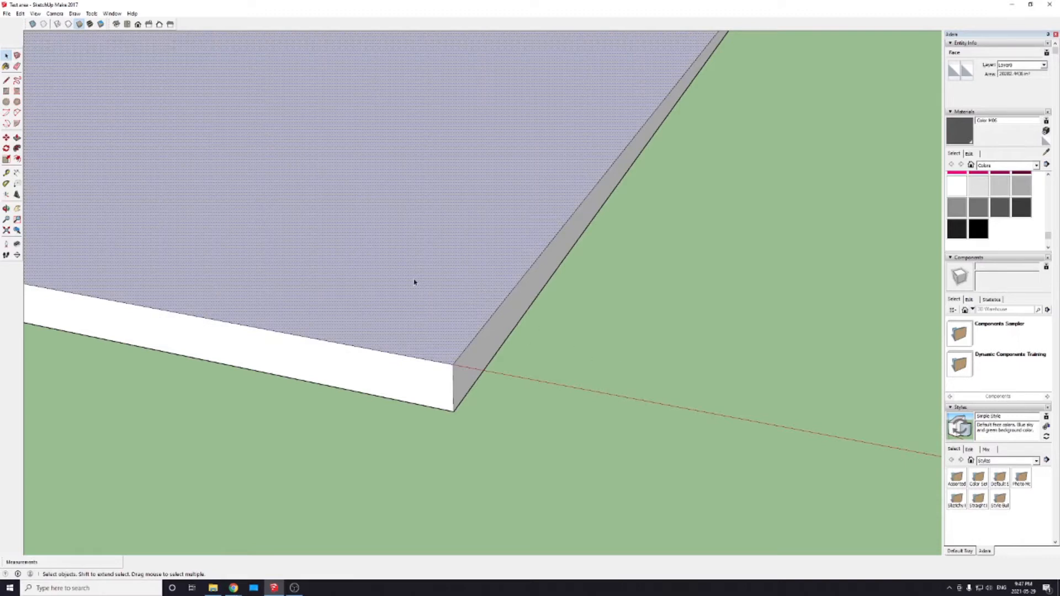
{"action": "left_click", "coordinate": [632, 348]}
{"action": "double_click", "coordinate": [433, 288]}
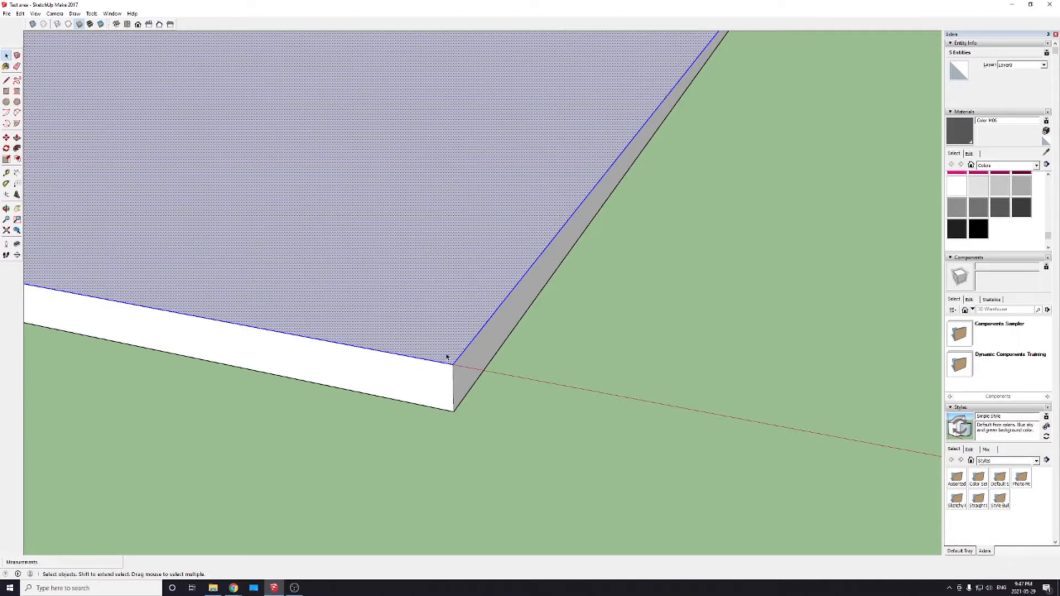
{"action": "left_click", "coordinate": [663, 355]}
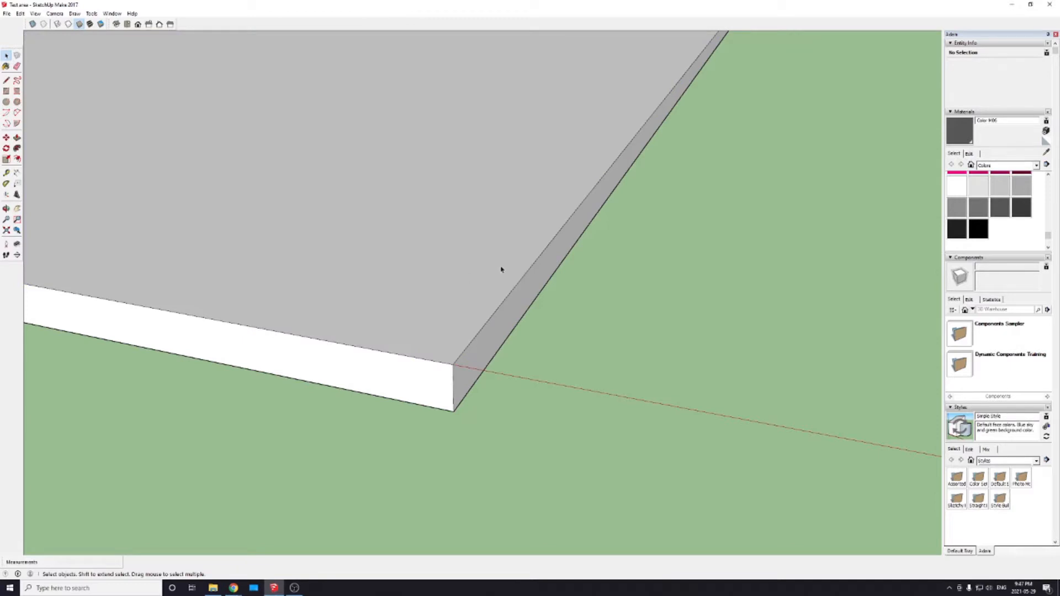
Step: Select all connected faces and edges of the floor slab, make them a group, and clear the selection
{"action": "triple_click", "coordinate": [425, 282]}
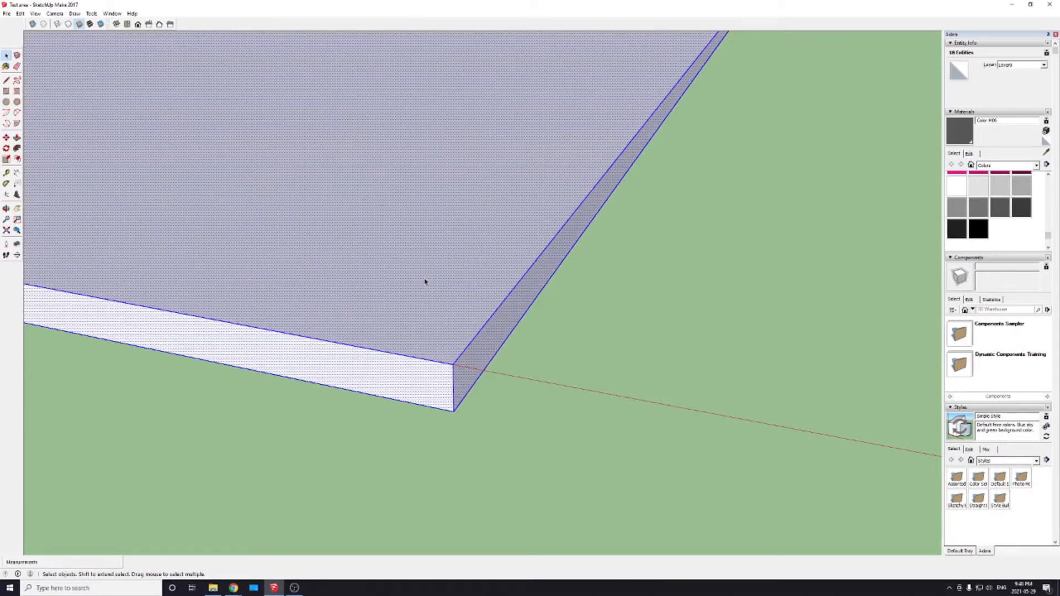
{"action": "scroll", "coordinate": [781, 443], "scroll_direction": "up", "scroll_amount": 4}
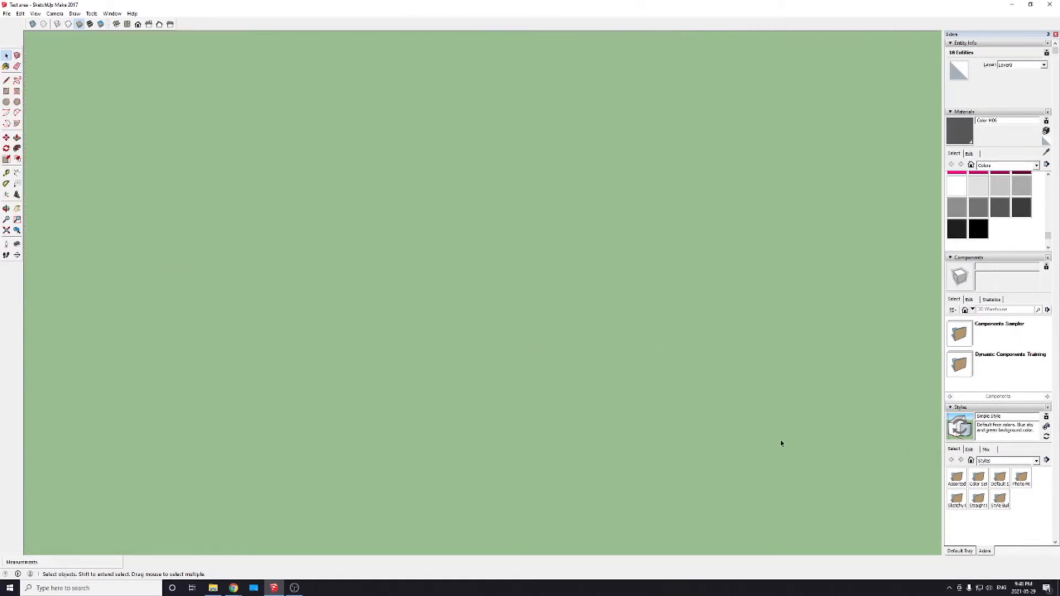
{"action": "scroll", "coordinate": [776, 436], "scroll_direction": "down", "scroll_amount": 10}
{"action": "scroll", "coordinate": [511, 295], "scroll_direction": "down", "scroll_amount": 4}
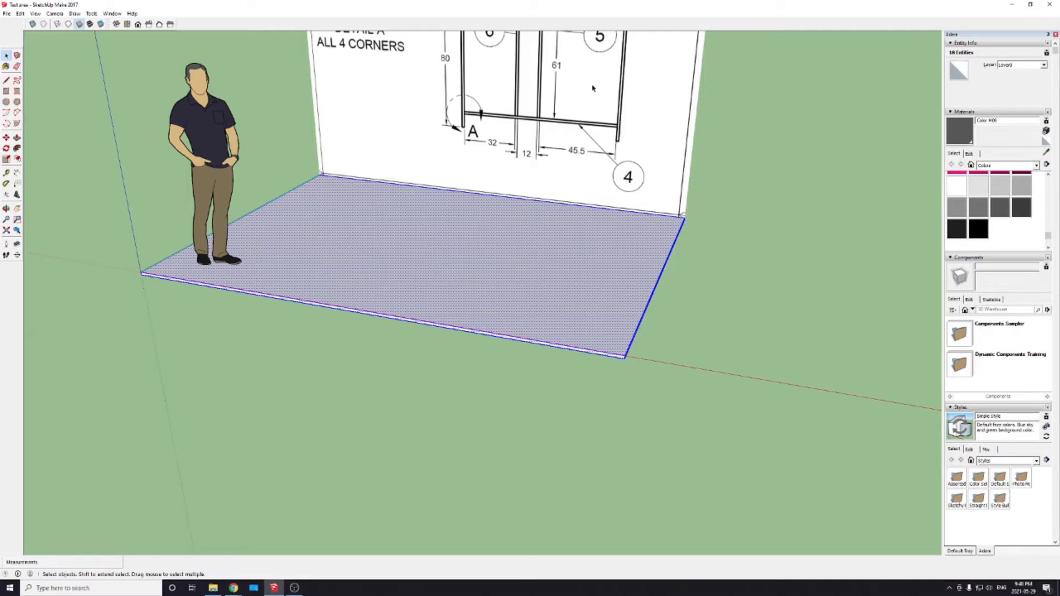
{"action": "middle_click_drag", "start_coordinate": [521, 165], "coordinate": [518, 285]}
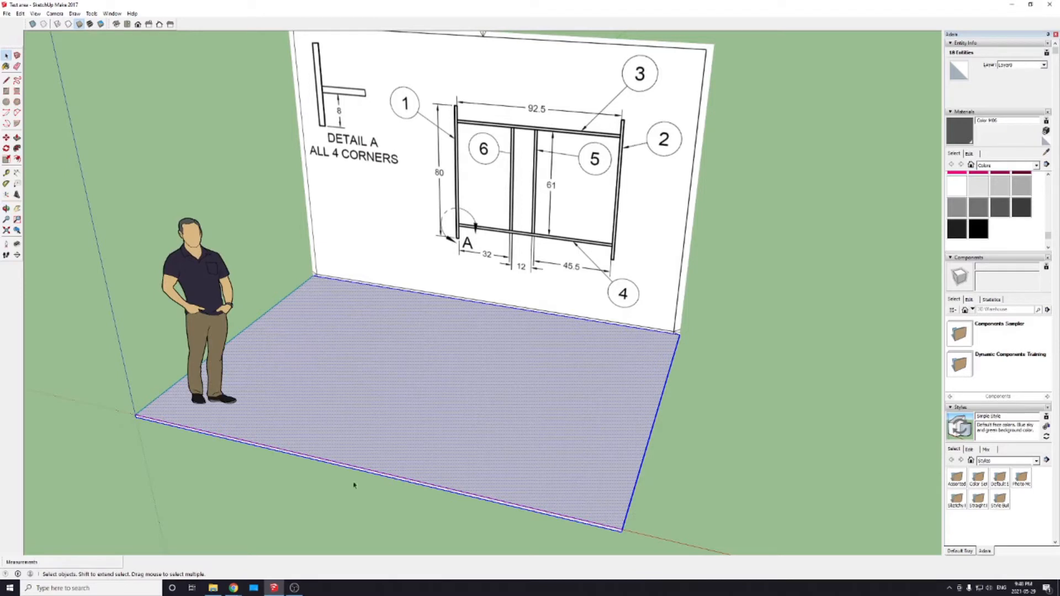
{"action": "right_click", "coordinate": [537, 452]}
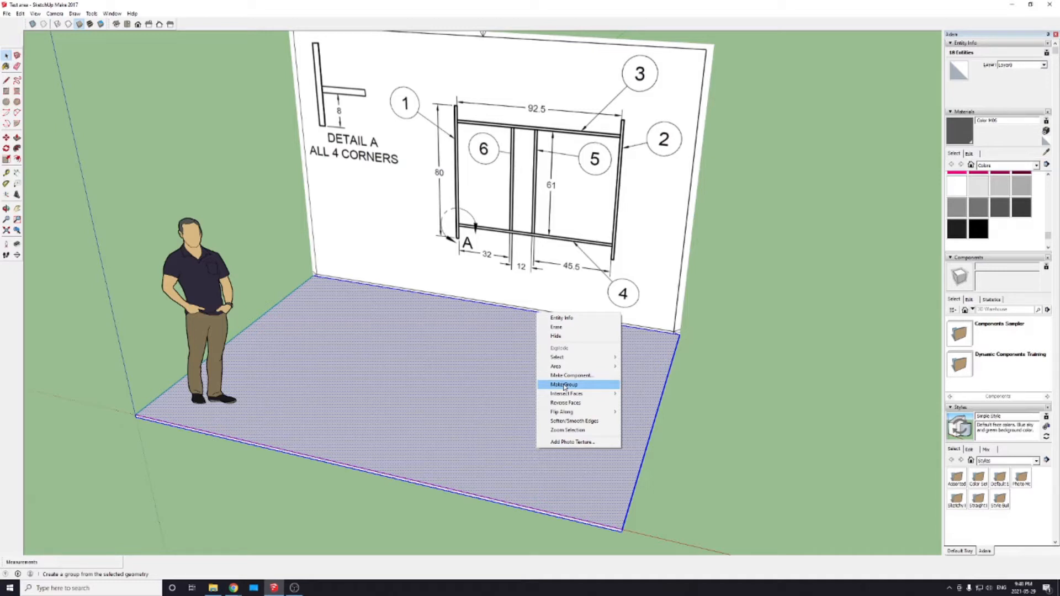
{"action": "left_click", "coordinate": [563, 385]}
{"action": "left_click", "coordinate": [715, 445]}
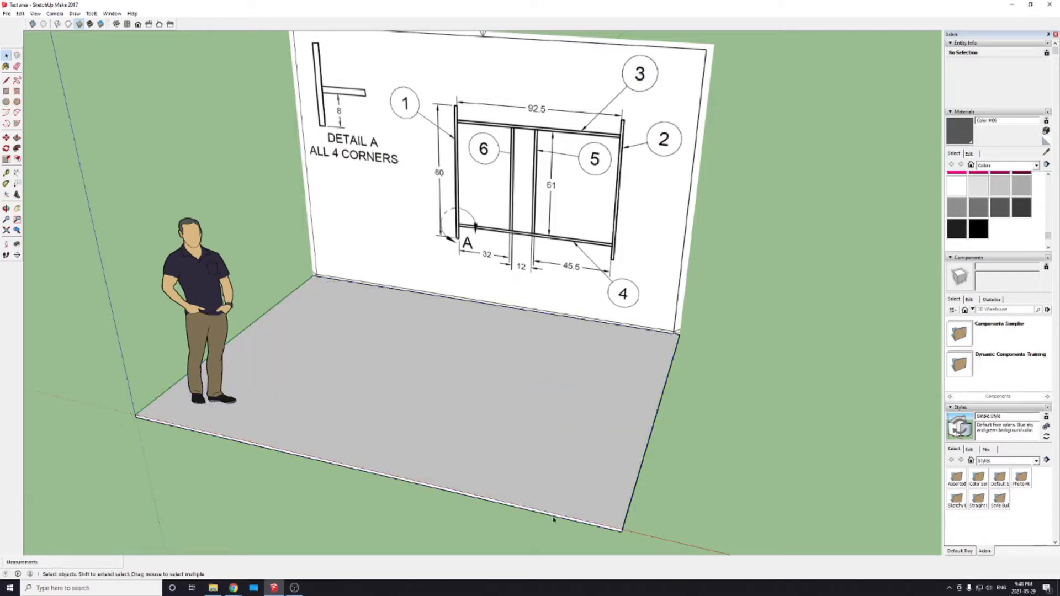
Step: Select the grouped floor slab and check from several views that it is picked as one object
{"action": "scroll", "coordinate": [662, 530], "scroll_direction": "up", "scroll_amount": 8}
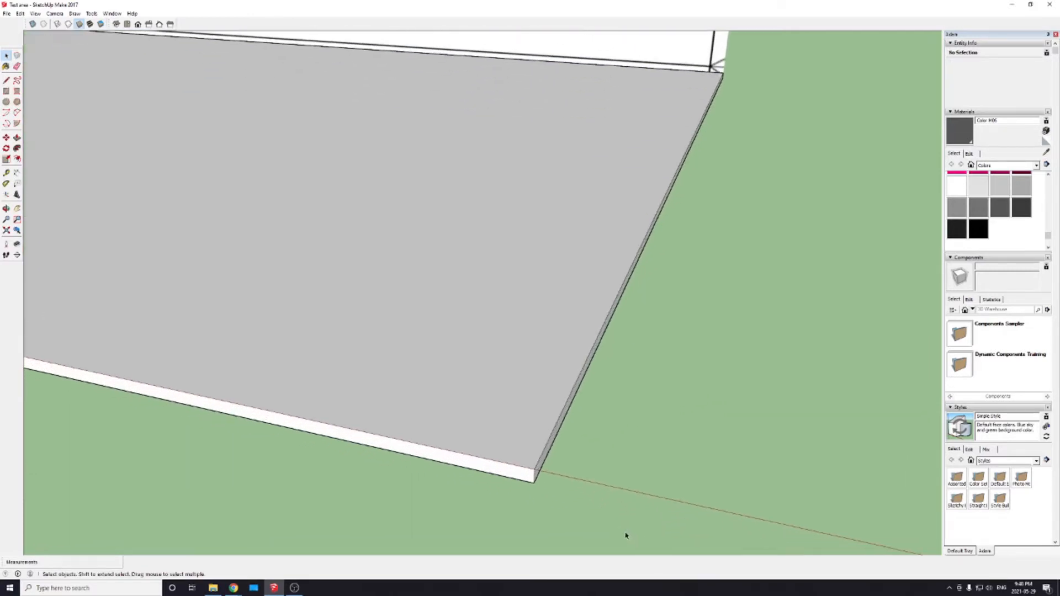
{"action": "left_click", "coordinate": [513, 401]}
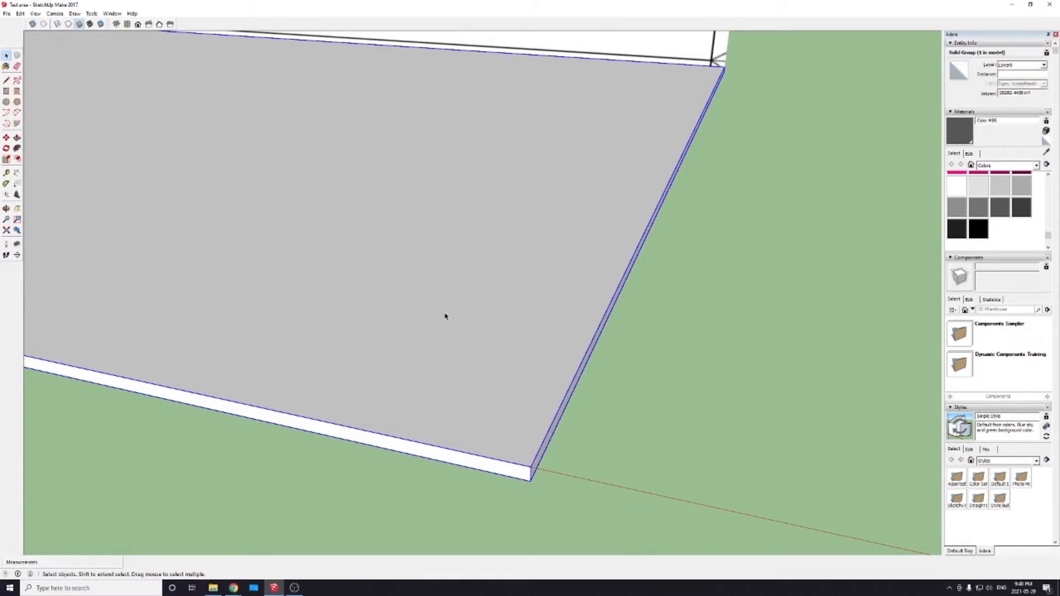
{"action": "scroll", "coordinate": [741, 396], "scroll_direction": "down", "scroll_amount": 6}
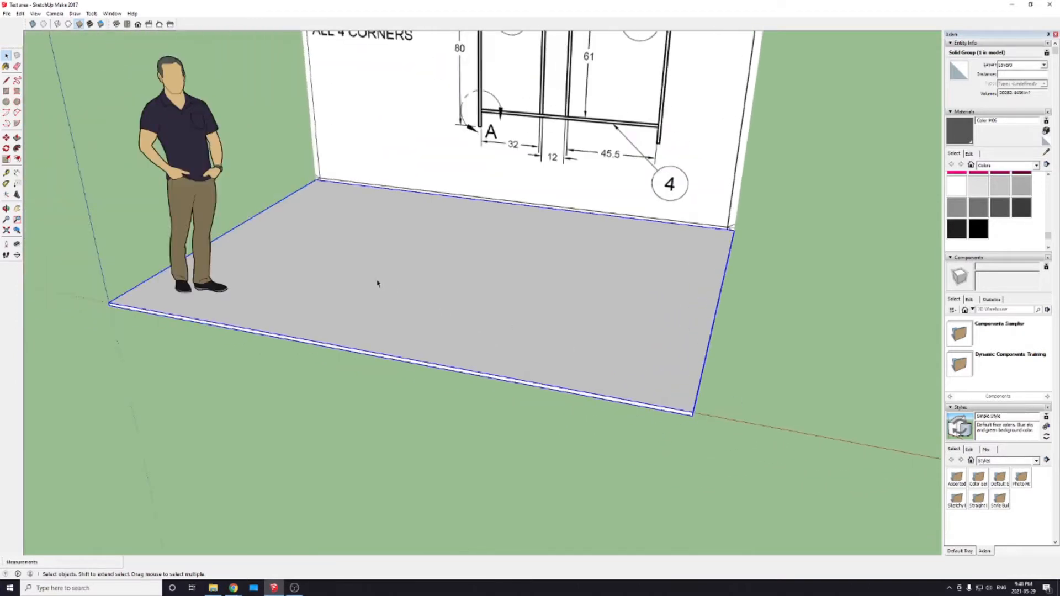
{"action": "middle_click_drag", "start_coordinate": [489, 250], "coordinate": [490, 367], "text": "shift"}
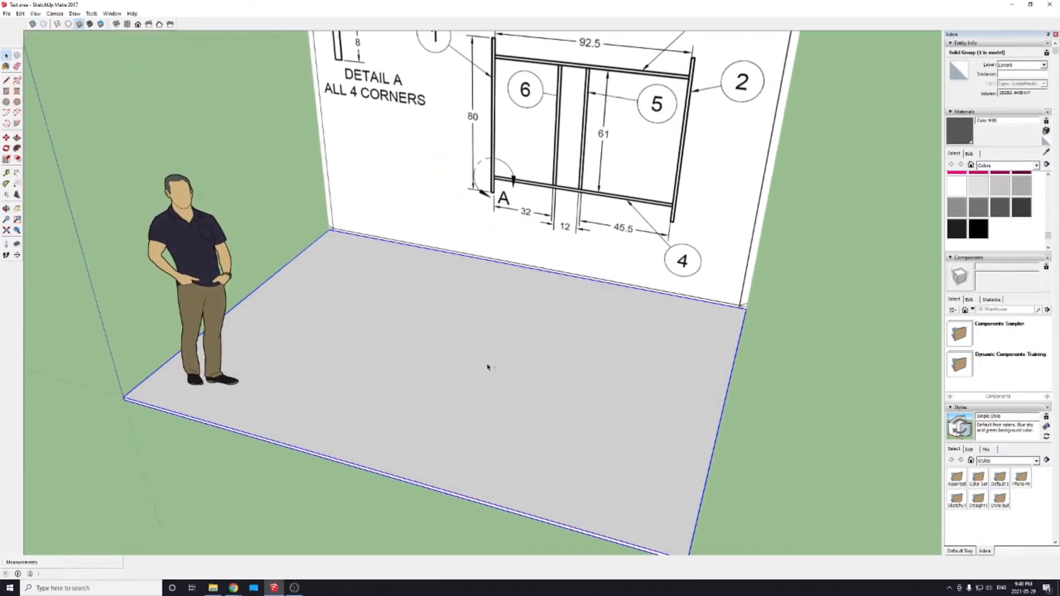
{"action": "mouse_move", "coordinate": [549, 406]}
{"action": "middle_mouse_down"}
{"action": "mouse_move", "coordinate": [492, 296]}
{"action": "mouse_move", "coordinate": [523, 392]}
{"action": "mouse_move", "coordinate": [539, 344]}
{"action": "middle_mouse_up"}
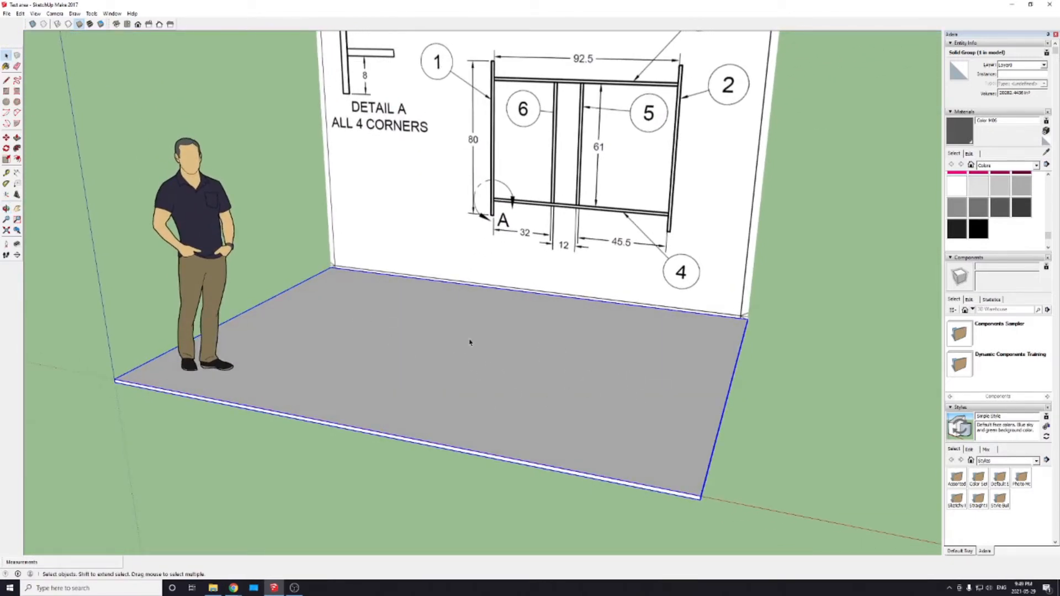
Step: Draw a 2 by 2 inch square on top of the grouped floor slab, in front of the drawing image
{"action": "key", "text": "r"}
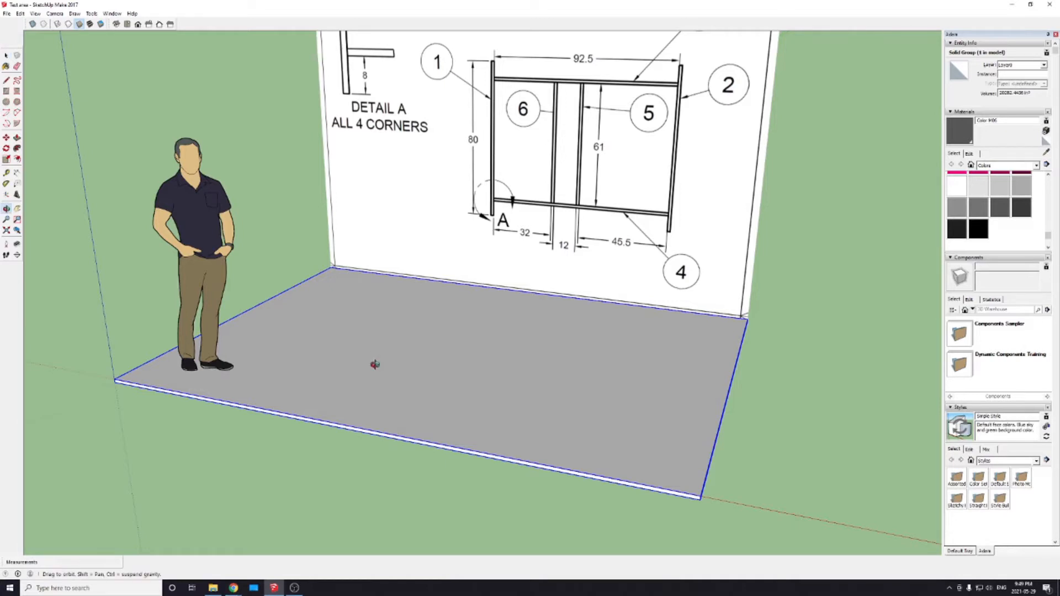
{"action": "middle_click_drag", "start_coordinate": [374, 431], "coordinate": [411, 390]}
{"action": "left_click", "coordinate": [390, 312]}
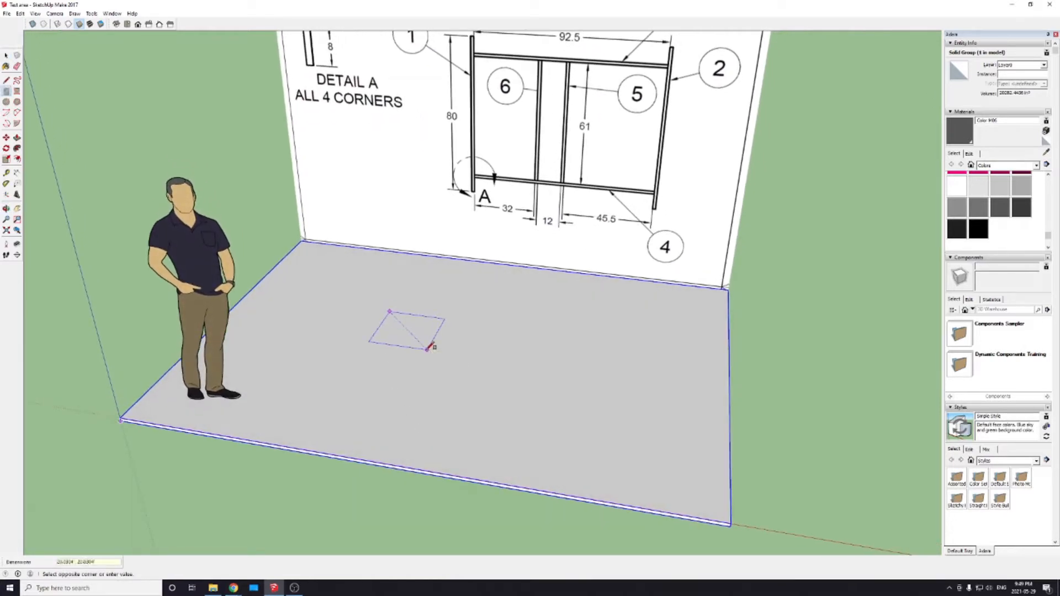
{"action": "key", "text": "BackSpace"}
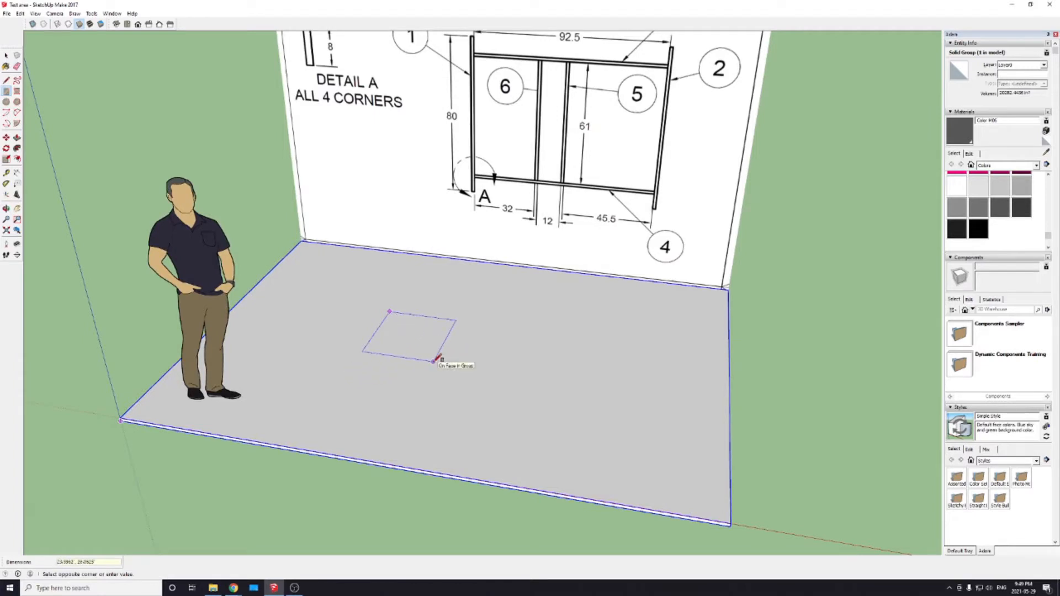
{"action": "type", "text": "2,2"}
{"action": "key", "text": "shift"}
{"action": "key", "text": "Return"}
{"action": "scroll", "coordinate": [408, 315], "scroll_direction": "up", "scroll_amount": 5}
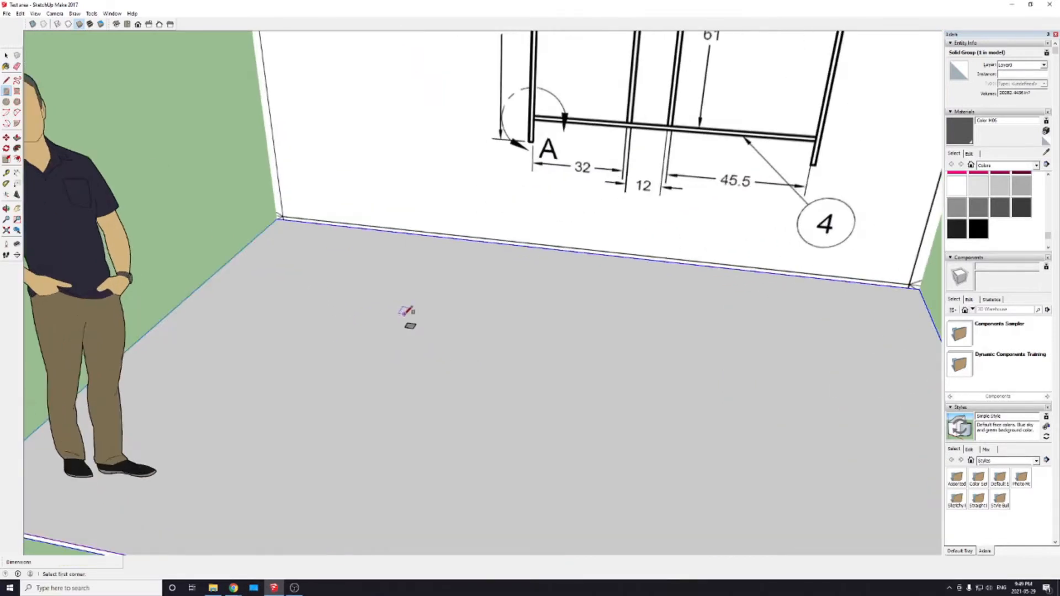
{"action": "scroll", "coordinate": [408, 310], "scroll_direction": "down", "scroll_amount": 5}
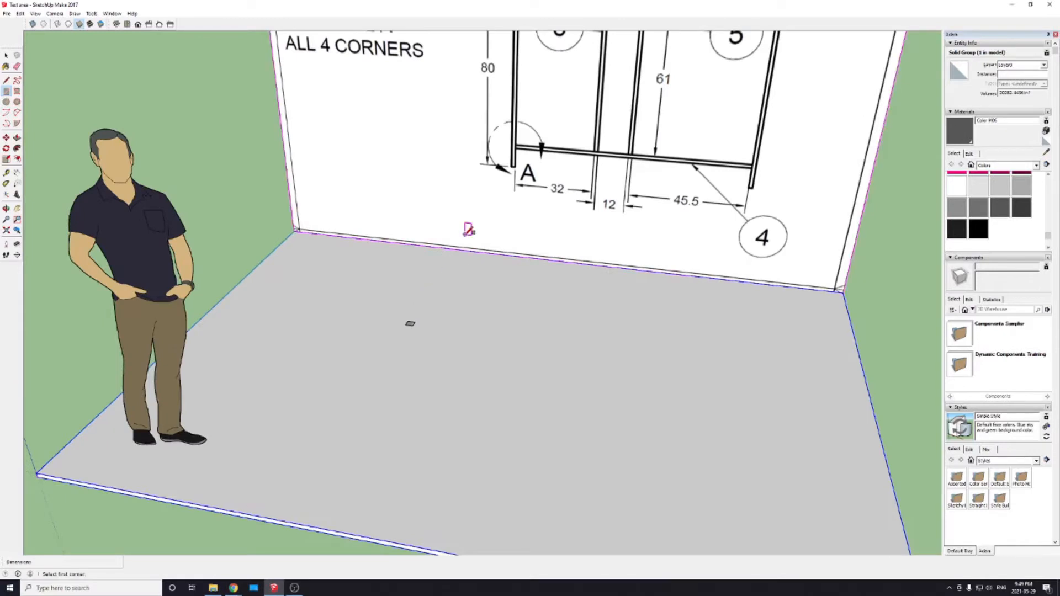
Step: Draw an 80 inch vertical line up from a corner of the small square
{"action": "middle_click_drag", "start_coordinate": [466, 230], "coordinate": [460, 307]}
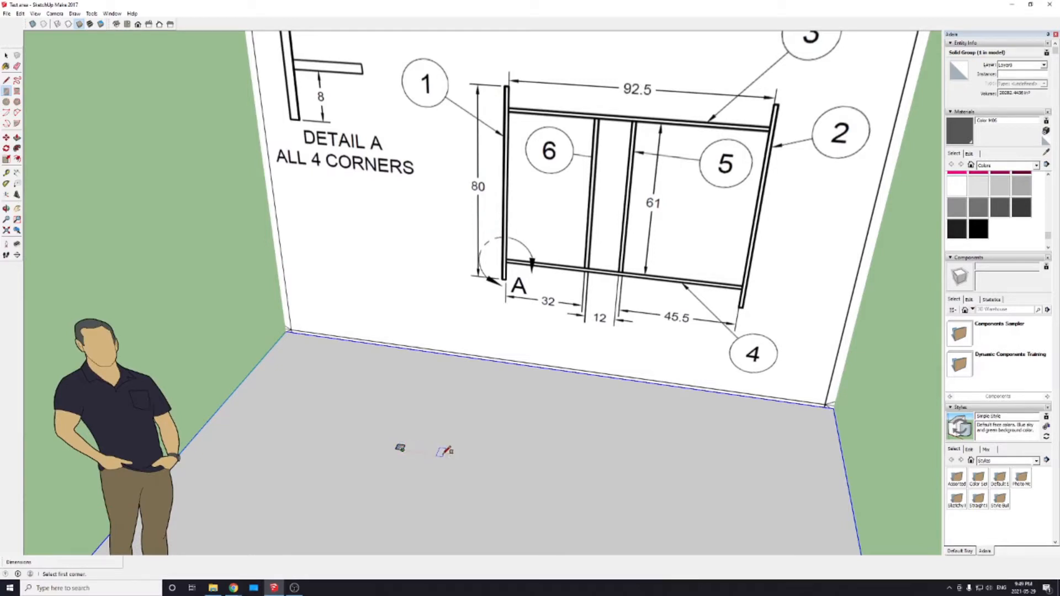
{"action": "key", "text": "l"}
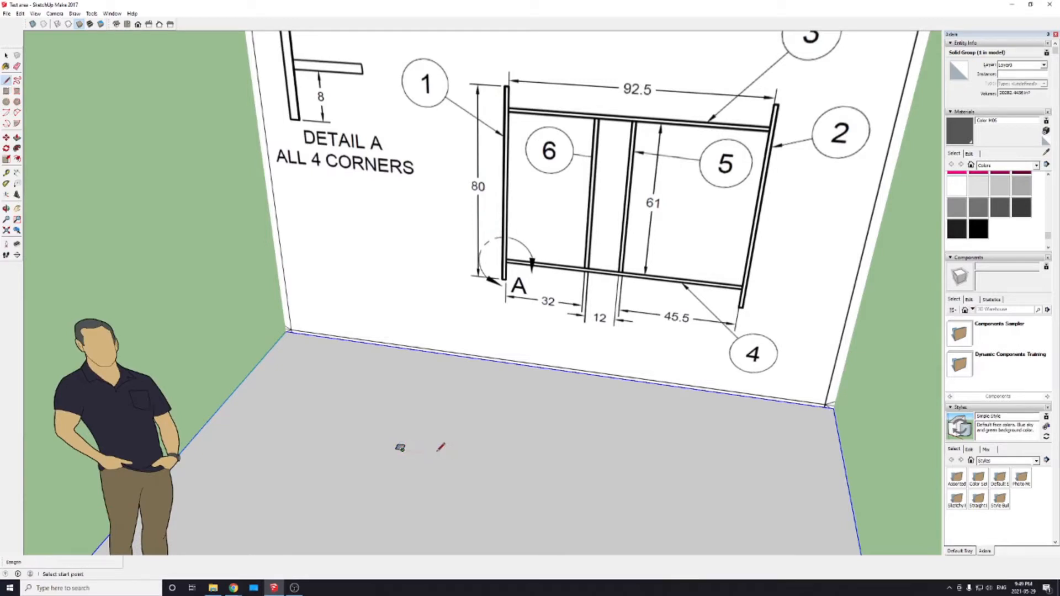
{"action": "left_click", "coordinate": [399, 446]}
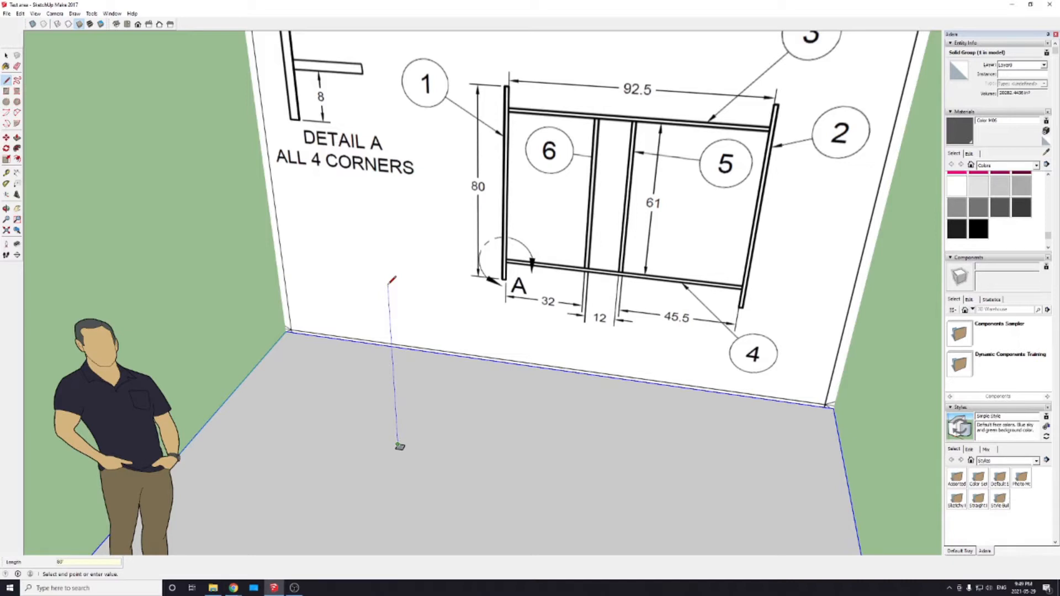
{"action": "key", "text": "Return"}
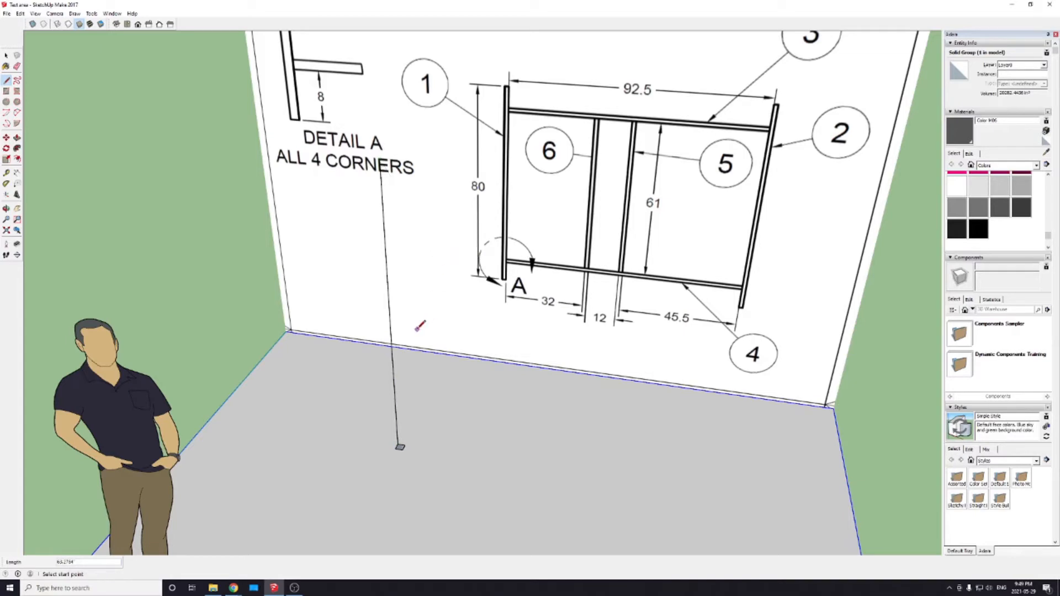
Step: Extrude the 2 by 2 inch square up to the top end of the 80 inch vertical line
{"action": "mouse_move", "coordinate": [422, 324]}
{"action": "middle_mouse_down"}
{"action": "mouse_move", "coordinate": [374, 425]}
{"action": "mouse_move", "coordinate": [256, 437]}
{"action": "mouse_move", "coordinate": [215, 457]}
{"action": "mouse_move", "coordinate": [237, 492]}
{"action": "mouse_move", "coordinate": [365, 511]}
{"action": "mouse_move", "coordinate": [483, 399]}
{"action": "mouse_move", "coordinate": [426, 466]}
{"action": "middle_mouse_up"}
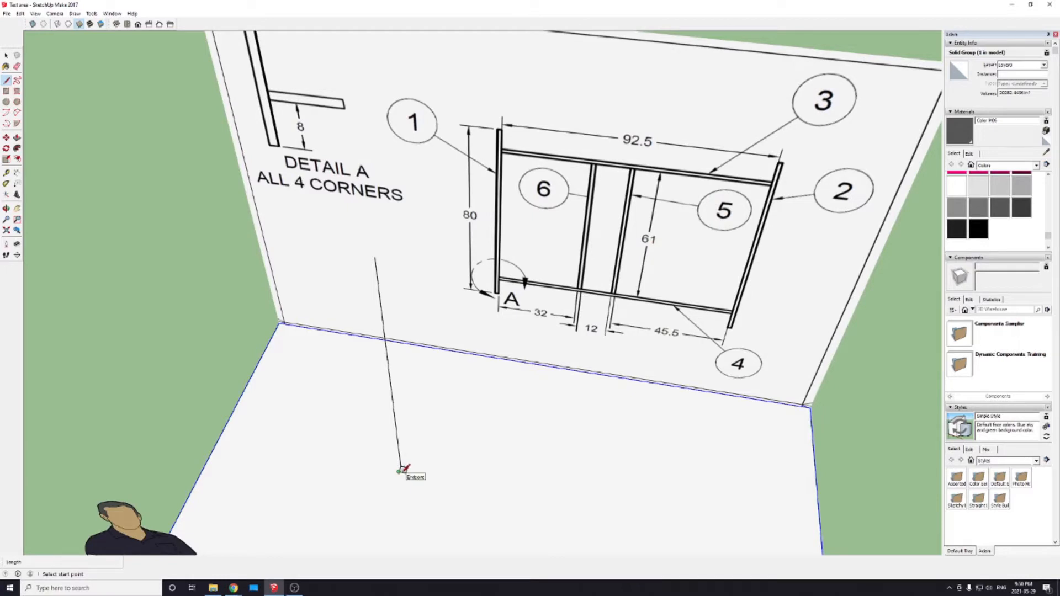
{"action": "key", "text": "p"}
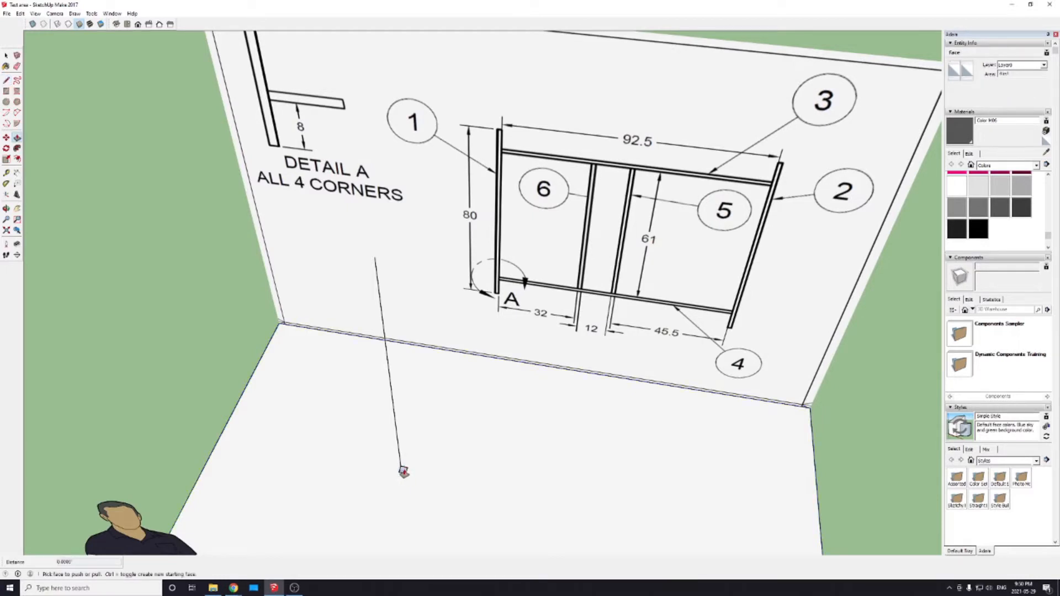
{"action": "left_click", "coordinate": [403, 472]}
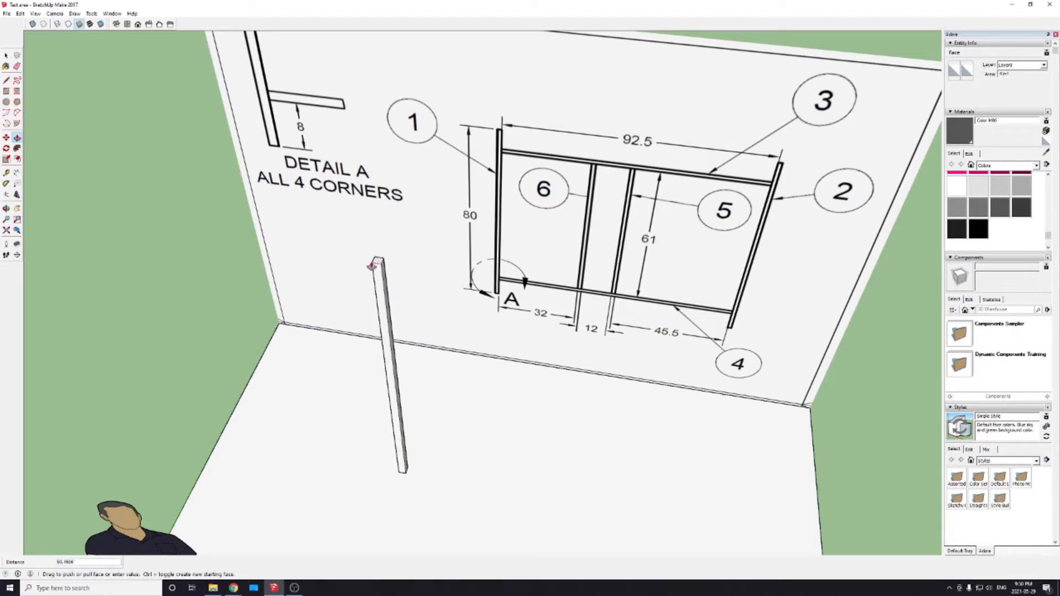
{"action": "middle_click_drag", "start_coordinate": [333, 307], "coordinate": [679, 300]}
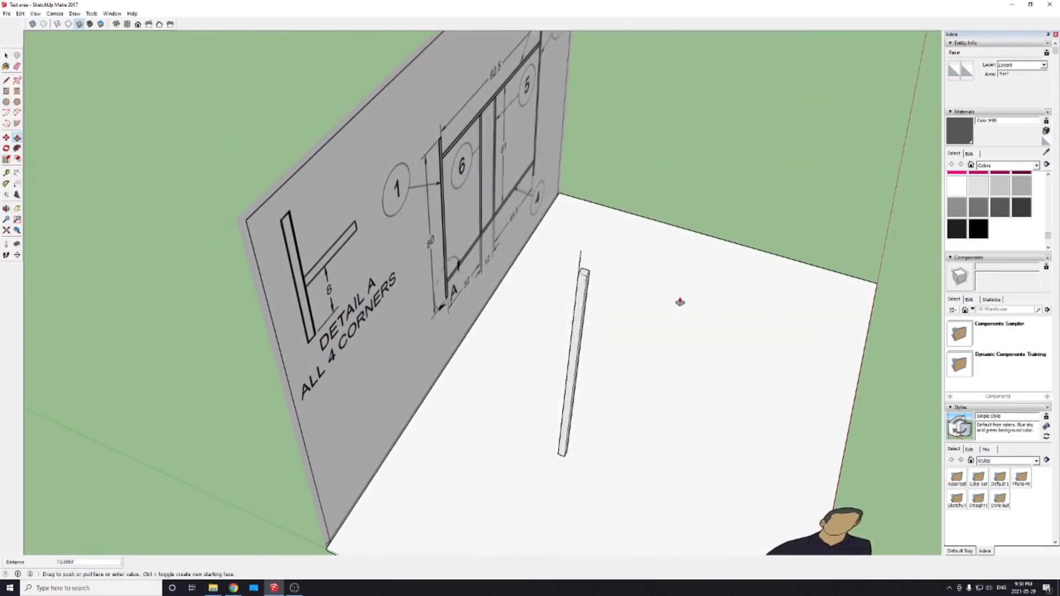
{"action": "scroll", "coordinate": [679, 300], "scroll_direction": "up", "scroll_amount": 5}
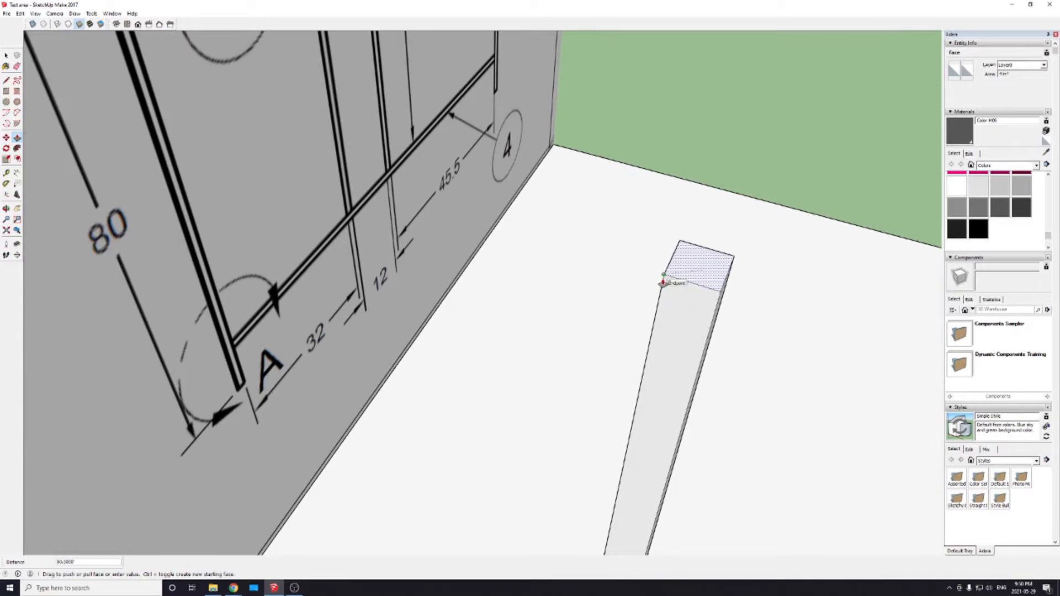
{"action": "left_click", "coordinate": [663, 281]}
{"action": "middle_click_drag", "start_coordinate": [756, 390], "coordinate": [497, 410]}
{"action": "scroll", "coordinate": [478, 412], "scroll_direction": "down", "scroll_amount": 5}
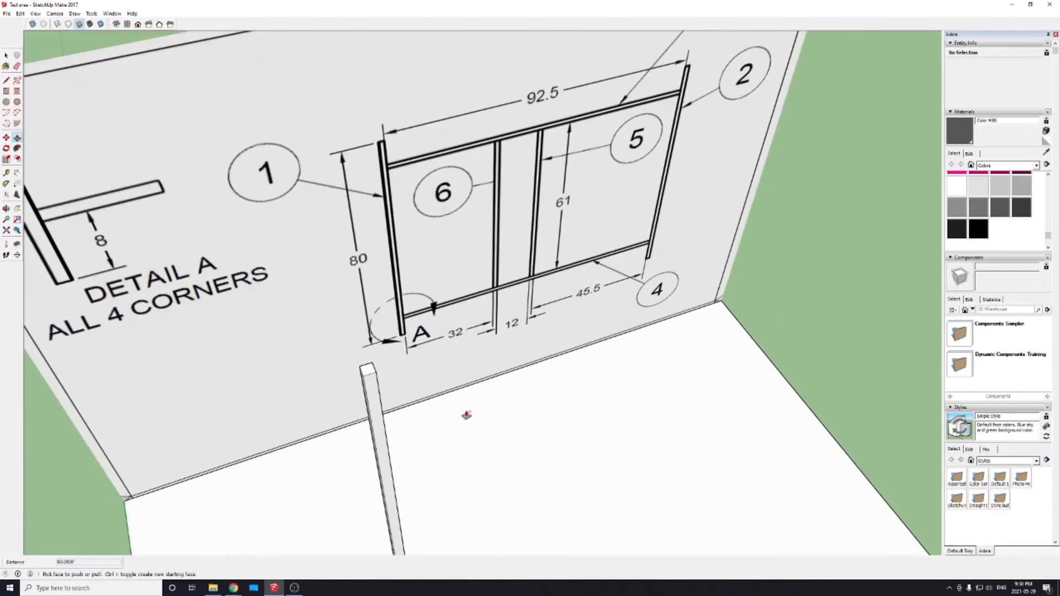
Step: Undo the post's extrusion and the vertical line drawn from the square's corner
{"action": "middle_click_drag", "start_coordinate": [473, 466], "coordinate": [418, 383]}
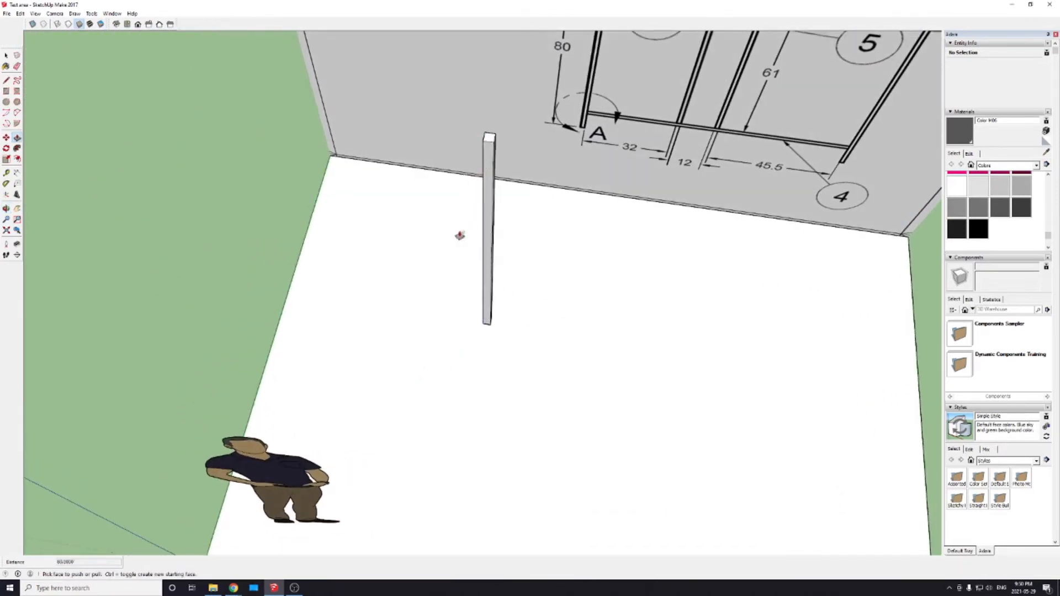
{"action": "middle_click_drag", "start_coordinate": [607, 334], "coordinate": [504, 305]}
{"action": "key", "text": "ctrl+z"}
{"action": "key", "text": "ctrl+z"}
Step: Extrude the 2 by 2 inch square upward 80 inches to form the first upright post
{"action": "left_click", "coordinate": [443, 345]}
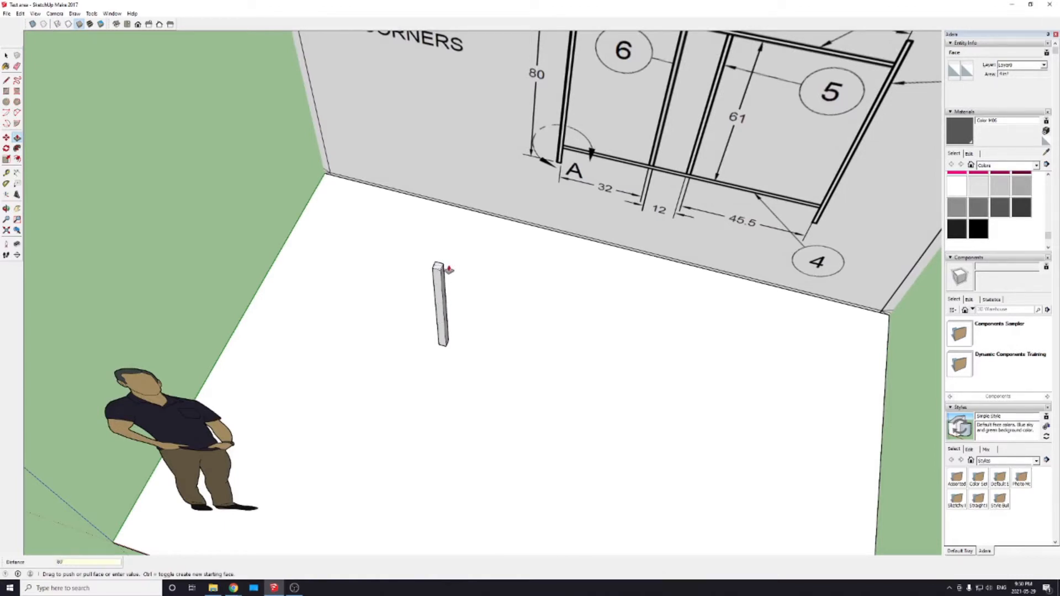
{"action": "key", "text": "Return"}
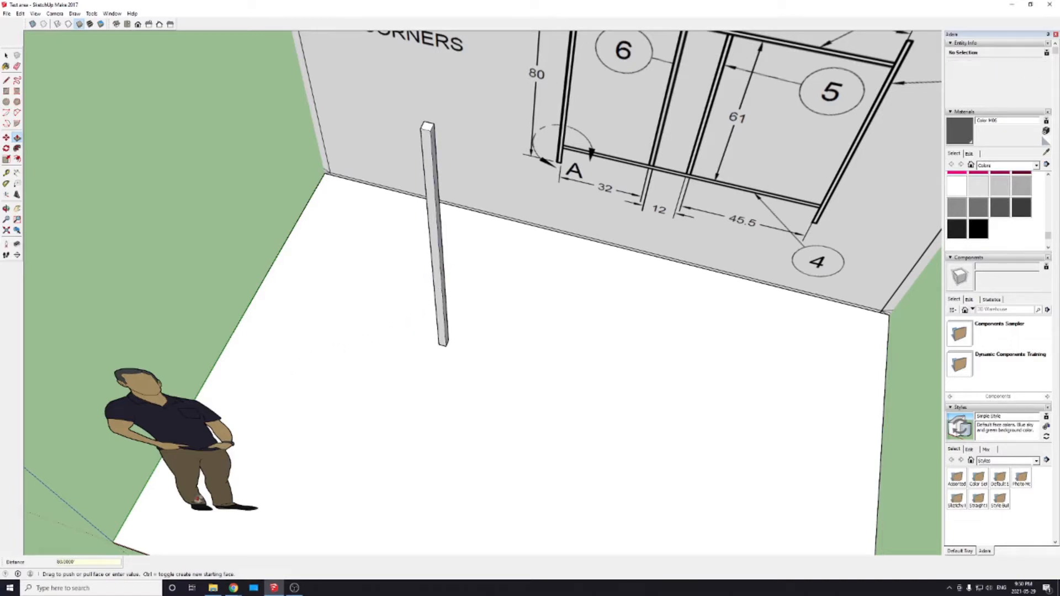
{"action": "scroll", "coordinate": [341, 470], "scroll_direction": "down", "scroll_amount": 6}
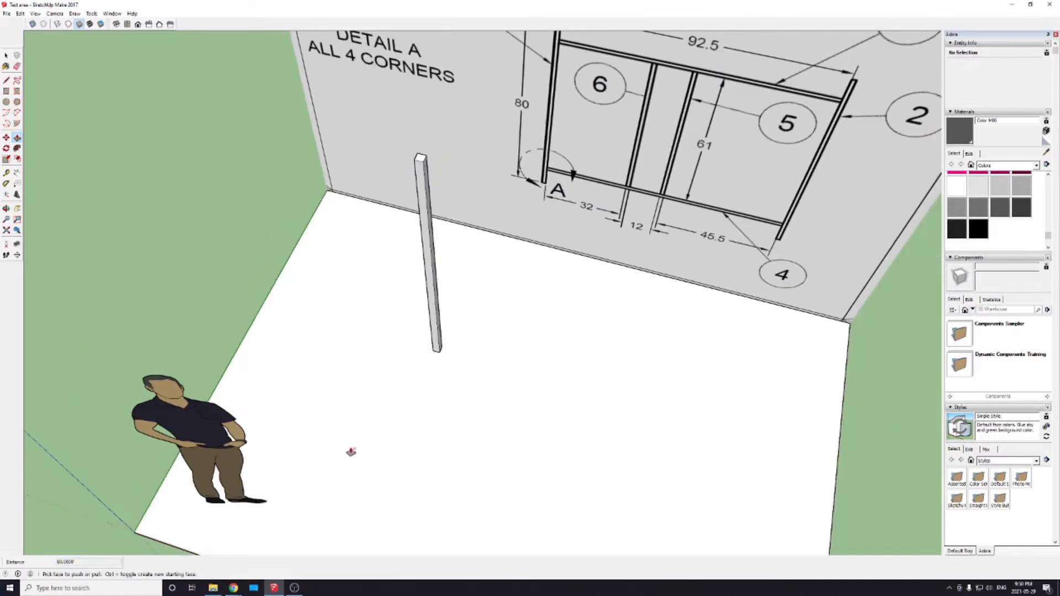
{"action": "mouse_move", "coordinate": [350, 447]}
{"action": "middle_mouse_down"}
{"action": "mouse_move", "coordinate": [477, 367]}
{"action": "mouse_move", "coordinate": [412, 419]}
{"action": "mouse_move", "coordinate": [365, 397]}
{"action": "middle_mouse_up"}
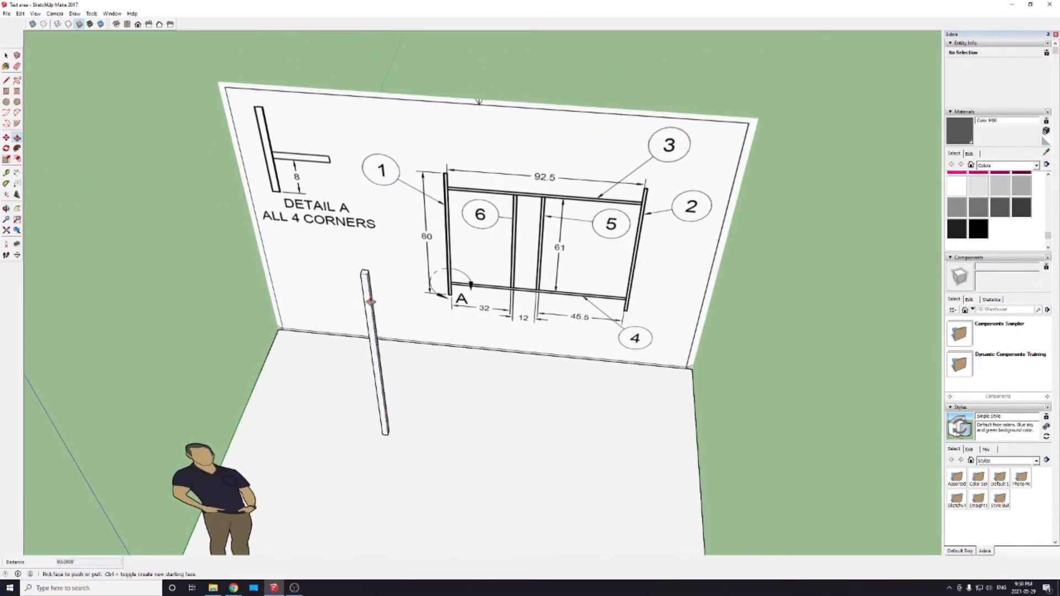
Step: Try to move the ungrouped post by an edge at its top, and undo the move
{"action": "scroll", "coordinate": [359, 293], "scroll_direction": "up", "scroll_amount": 4}
{"action": "left_click", "coordinate": [358, 289]}
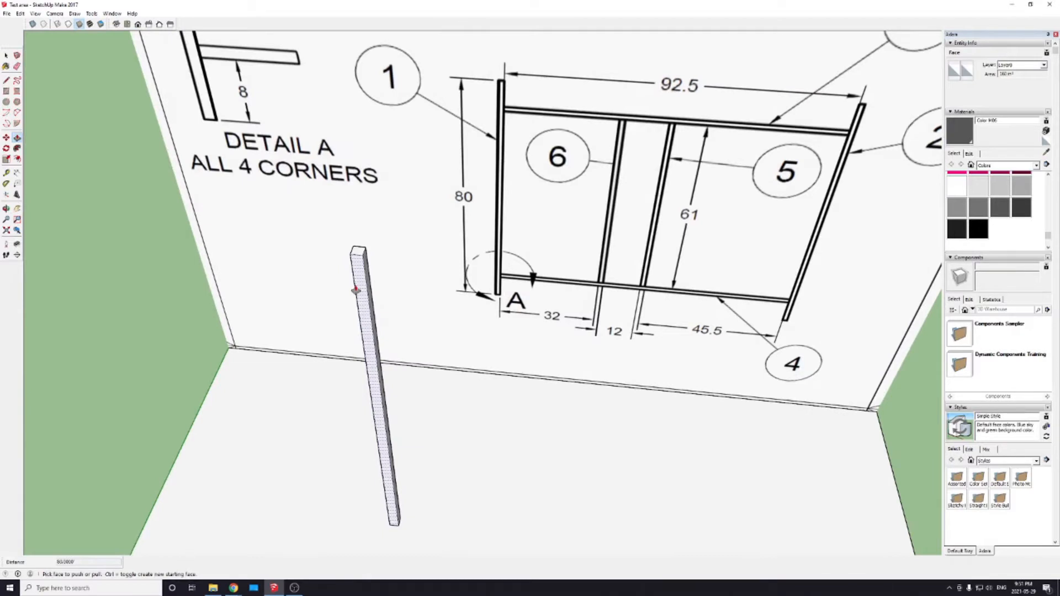
{"action": "key", "text": "space"}
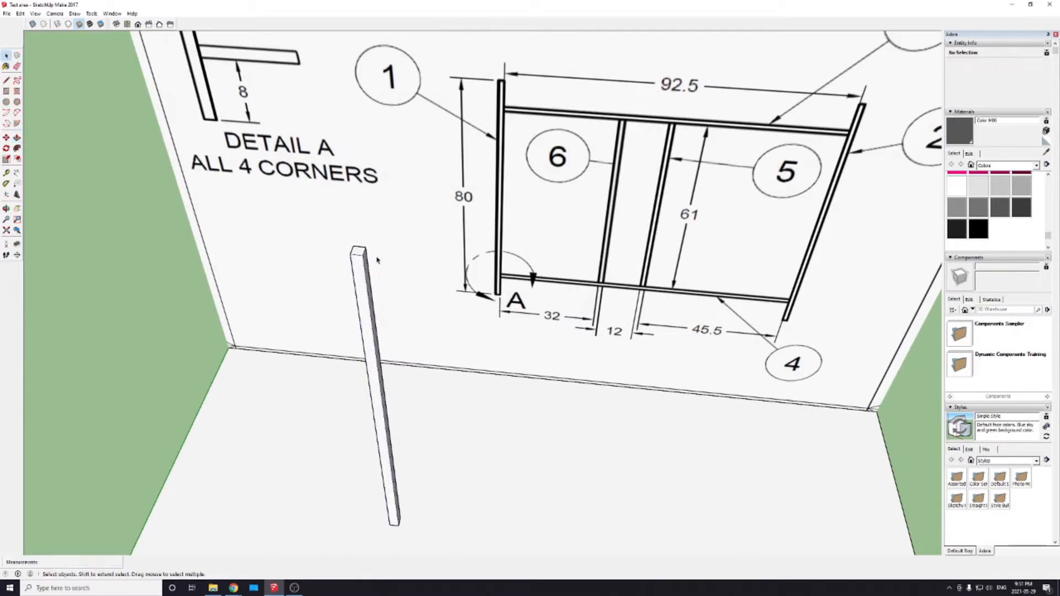
{"action": "key", "text": "m"}
{"action": "left_click", "coordinate": [362, 255]}
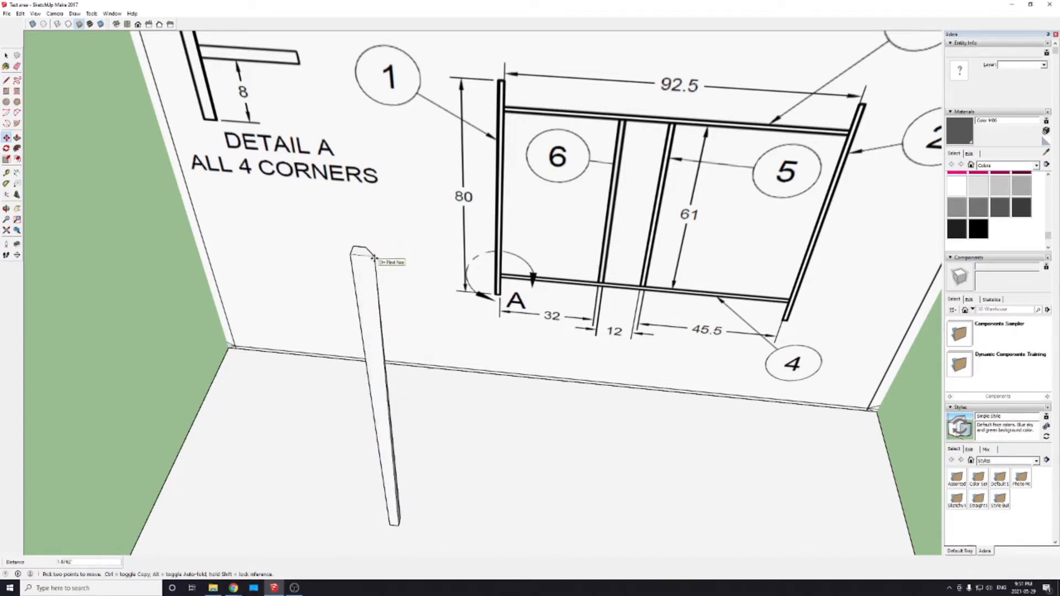
{"action": "left_click", "coordinate": [368, 257]}
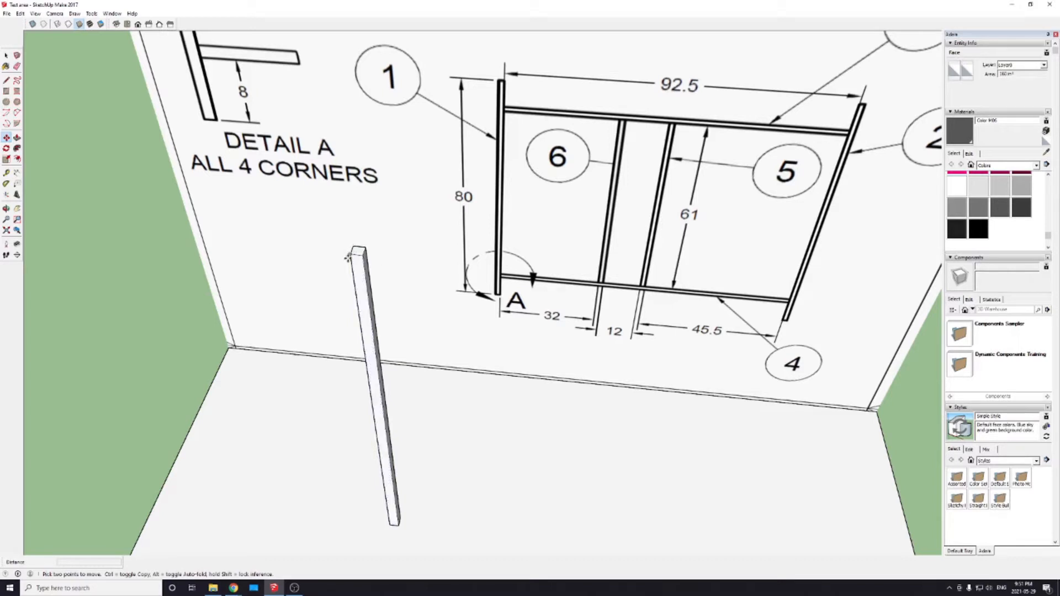
{"action": "scroll", "coordinate": [349, 257], "scroll_direction": "up", "scroll_amount": 3}
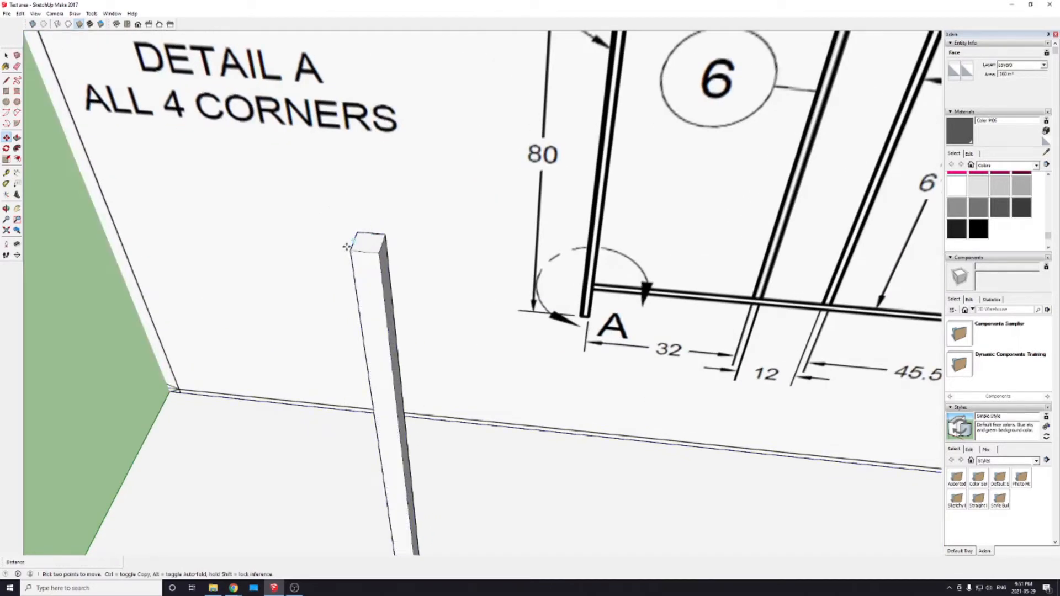
{"action": "left_click", "coordinate": [367, 279]}
{"action": "key", "text": "ctrl+z"}
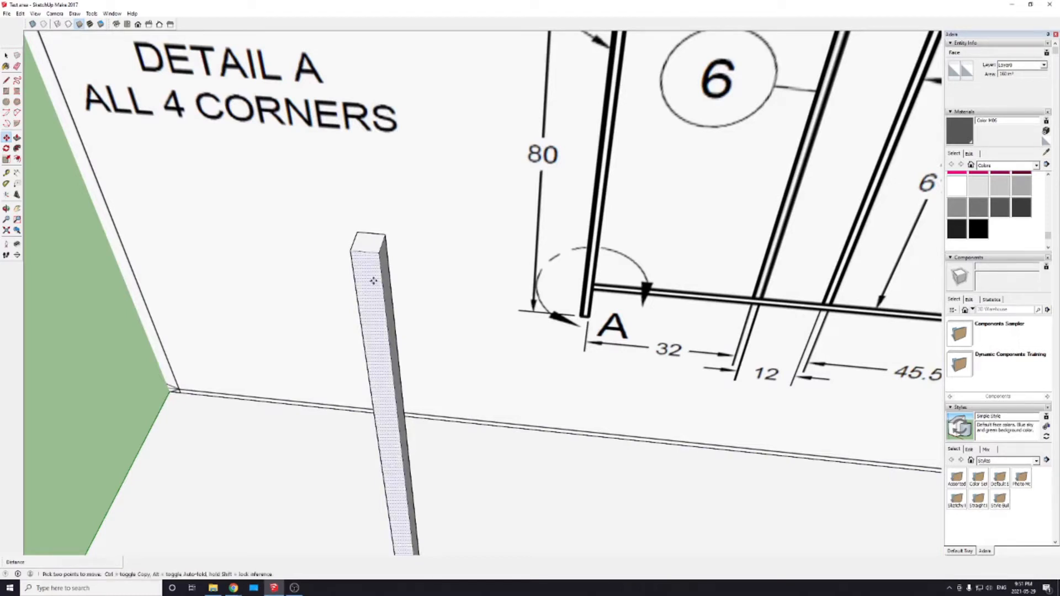
{"action": "key", "text": "space"}
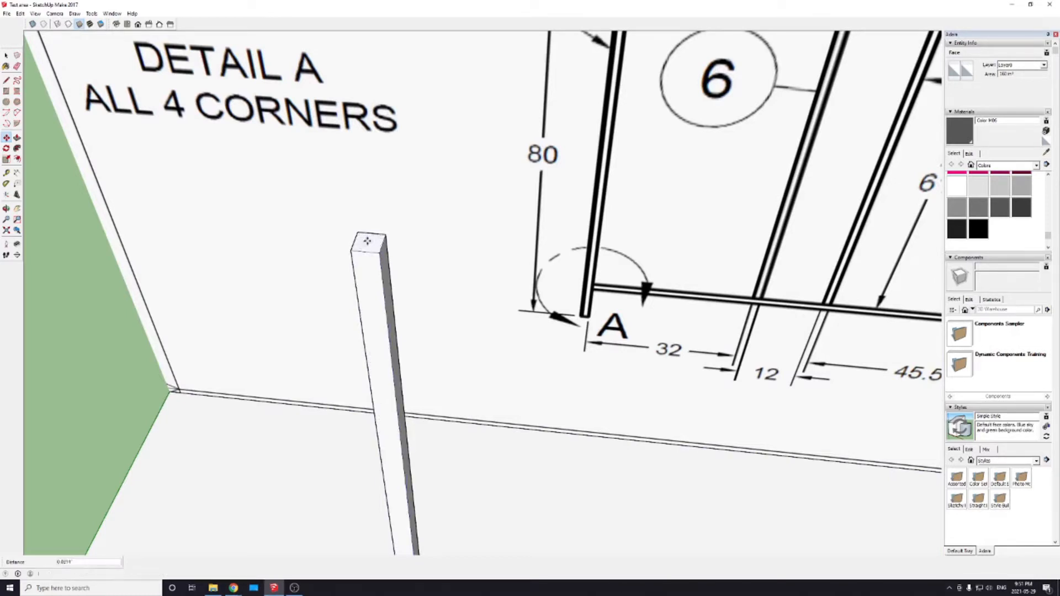
Step: Select all connected faces and edges of the upright post and make them a group
{"action": "triple_click", "coordinate": [372, 300]}
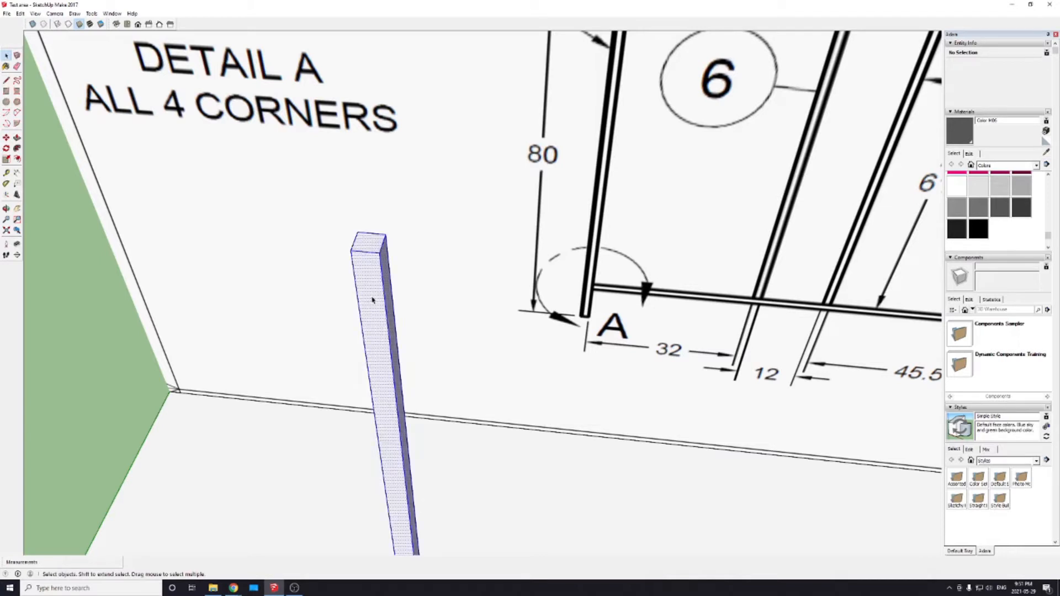
{"action": "middle_click_drag", "start_coordinate": [378, 320], "coordinate": [328, 341]}
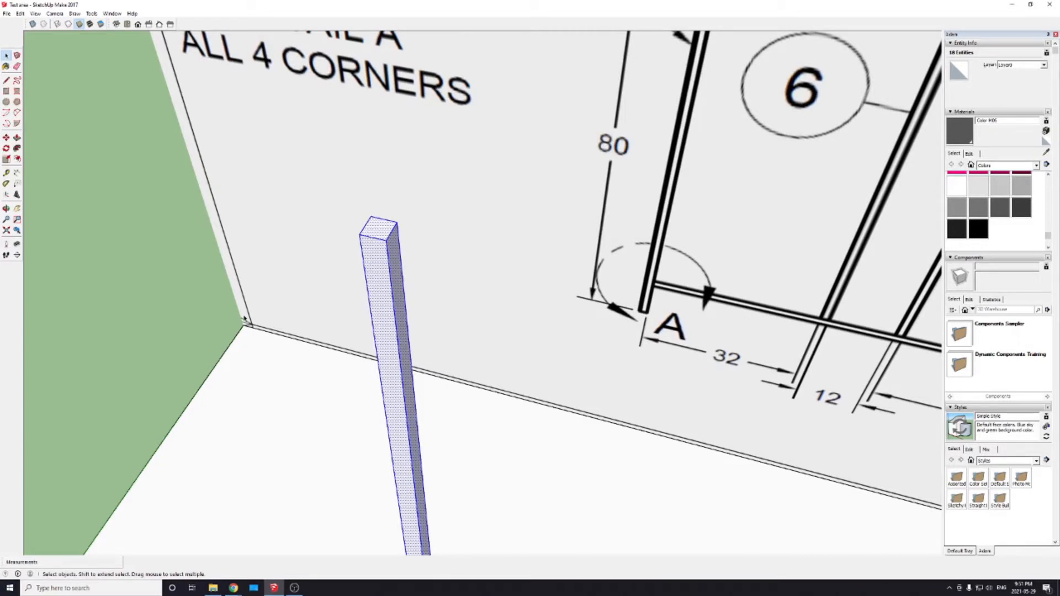
{"action": "right_click", "coordinate": [372, 273]}
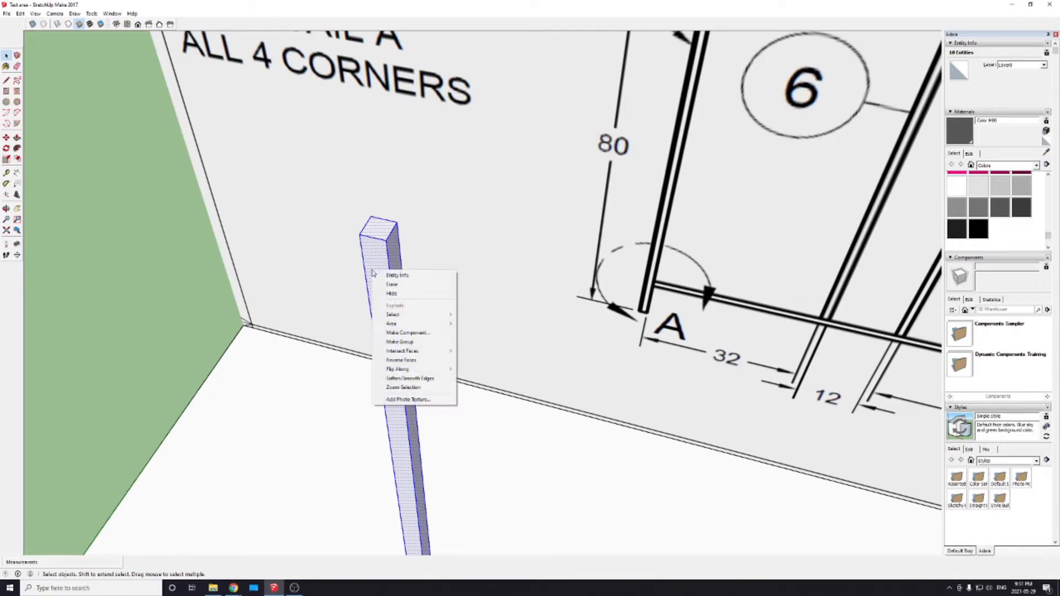
{"action": "left_click", "coordinate": [405, 342]}
{"action": "middle_click_drag", "start_coordinate": [343, 393], "coordinate": [376, 404]}
Step: Move the grouped post a short distance by its top corner
{"action": "key", "text": "m"}
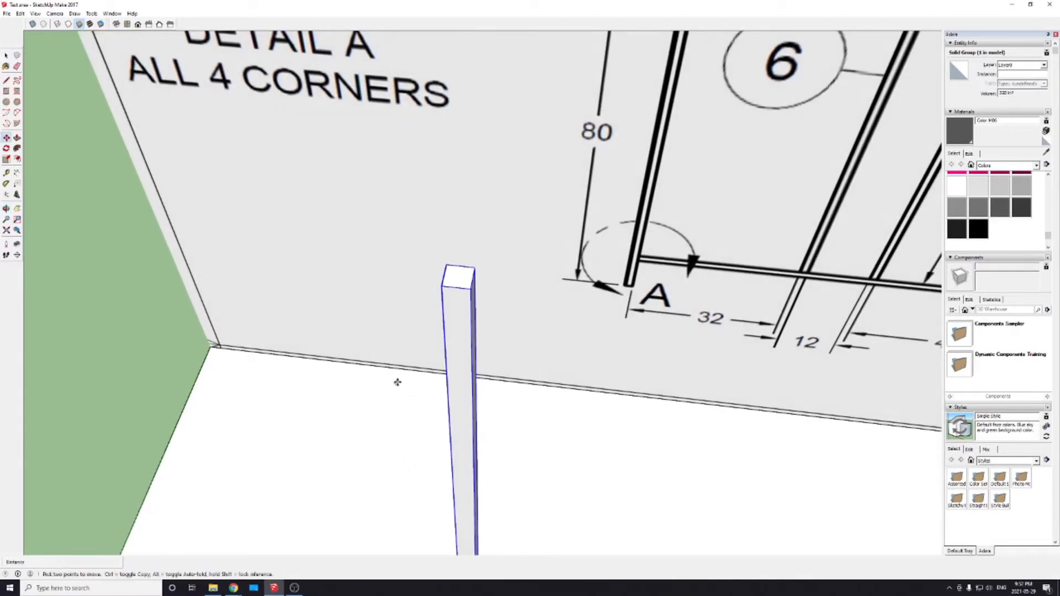
{"action": "left_click", "coordinate": [468, 289]}
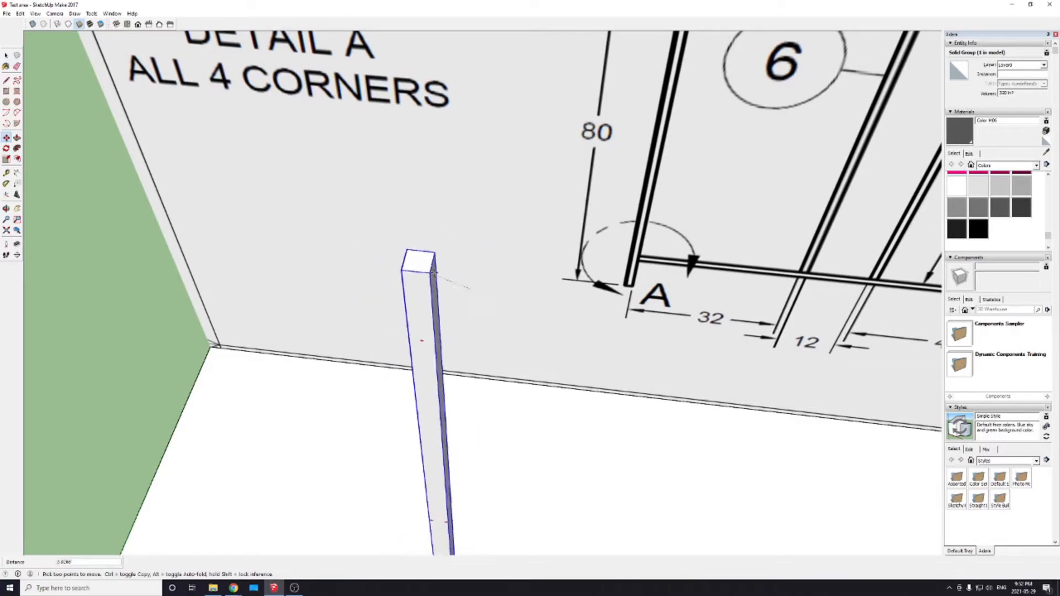
{"action": "left_click", "coordinate": [448, 291]}
{"action": "scroll", "coordinate": [447, 291], "scroll_direction": "down", "scroll_amount": 5}
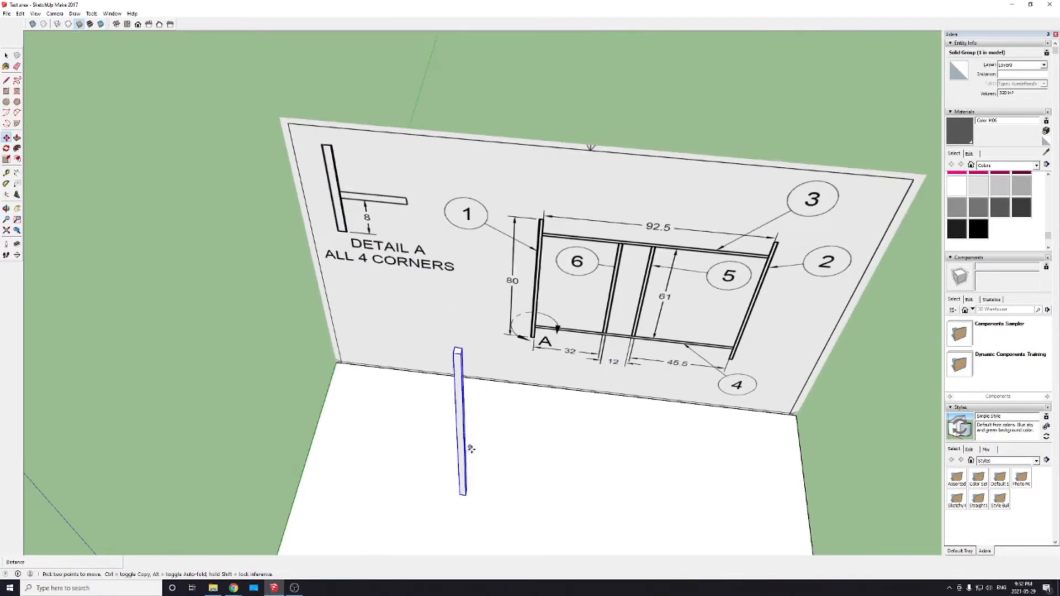
Step: Examine the lower end of the post and the 8 inch corner detail on the frame drawing
{"action": "mouse_move", "coordinate": [469, 445]}
{"action": "middle_mouse_down"}
{"action": "mouse_move", "coordinate": [497, 554]}
{"action": "mouse_move", "coordinate": [348, 471]}
{"action": "mouse_move", "coordinate": [359, 462]}
{"action": "middle_mouse_up"}
{"action": "scroll", "coordinate": [366, 462], "scroll_direction": "up", "scroll_amount": 6}
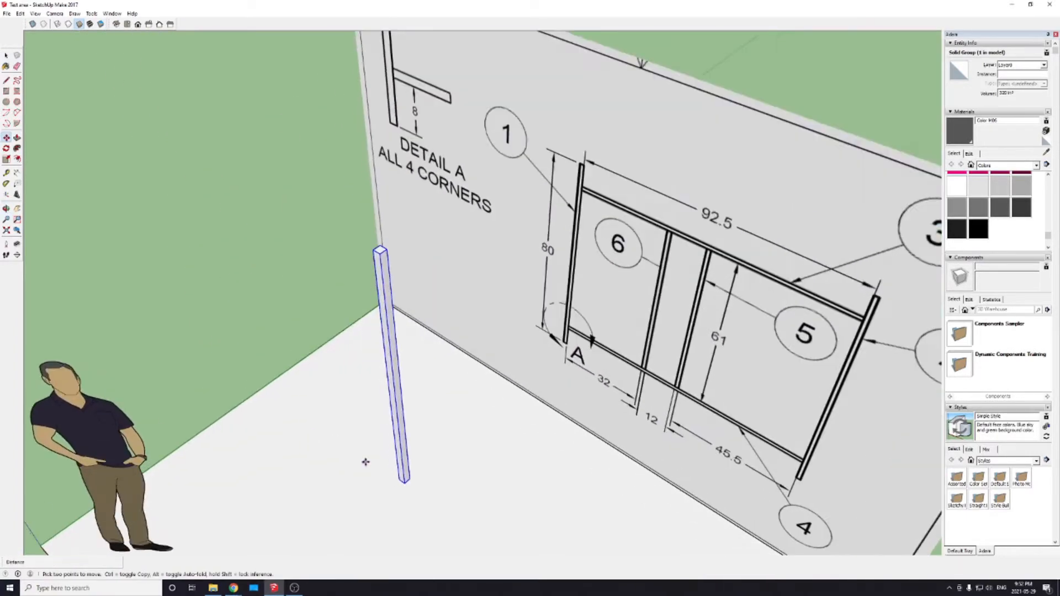
{"action": "scroll", "coordinate": [413, 465], "scroll_direction": "up", "scroll_amount": 5}
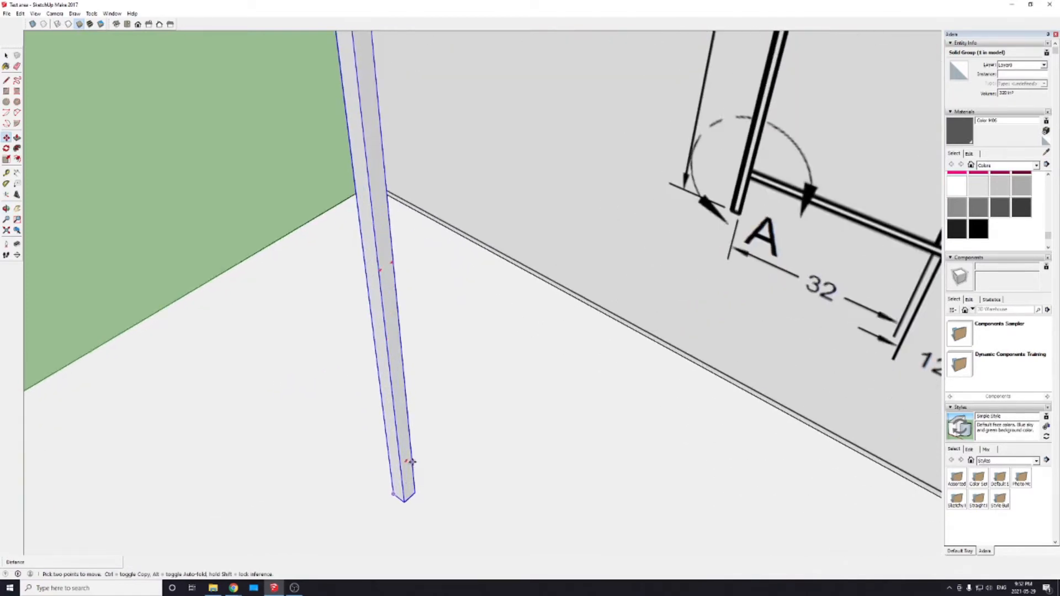
{"action": "scroll", "coordinate": [390, 411], "scroll_direction": "down", "scroll_amount": 2}
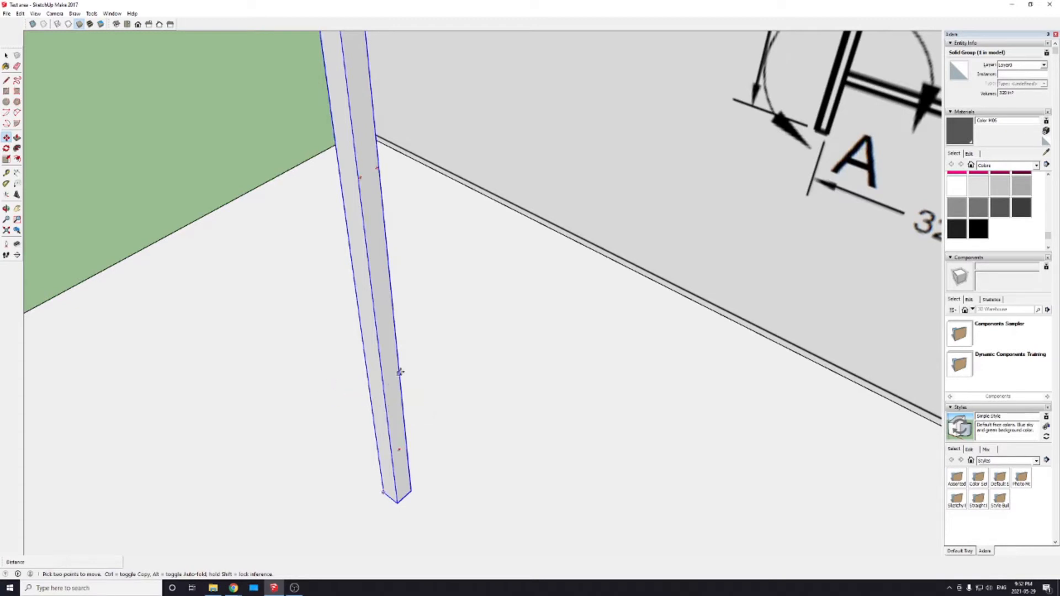
{"action": "scroll", "coordinate": [399, 372], "scroll_direction": "down", "scroll_amount": 2}
{"action": "scroll", "coordinate": [397, 381], "scroll_direction": "up", "scroll_amount": 3}
{"action": "scroll", "coordinate": [404, 404], "scroll_direction": "down", "scroll_amount": 1}
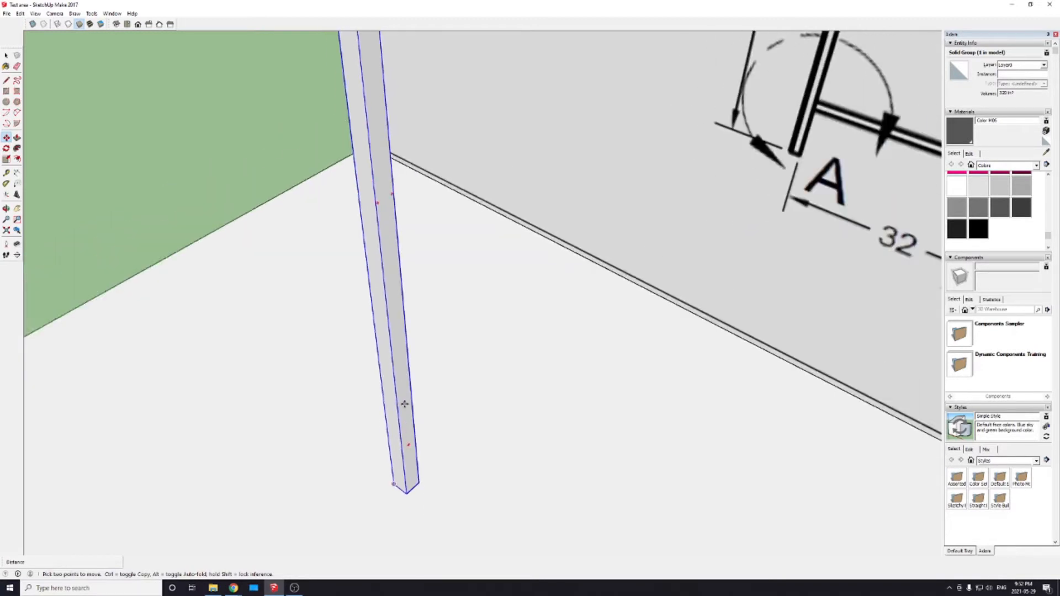
{"action": "scroll", "coordinate": [405, 404], "scroll_direction": "down", "scroll_amount": 3}
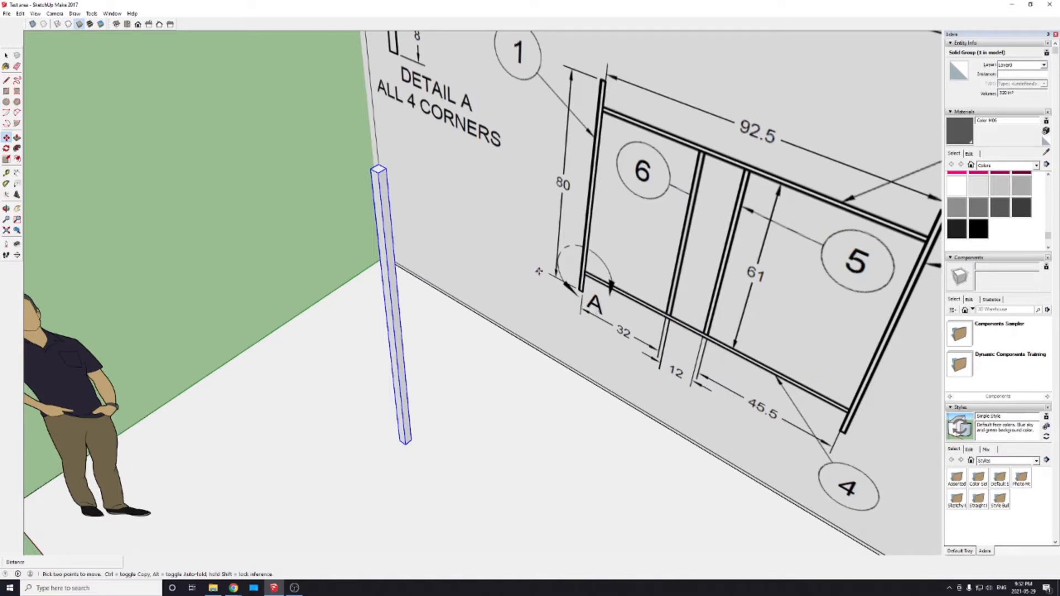
{"action": "scroll", "coordinate": [539, 271], "scroll_direction": "down", "scroll_amount": 4}
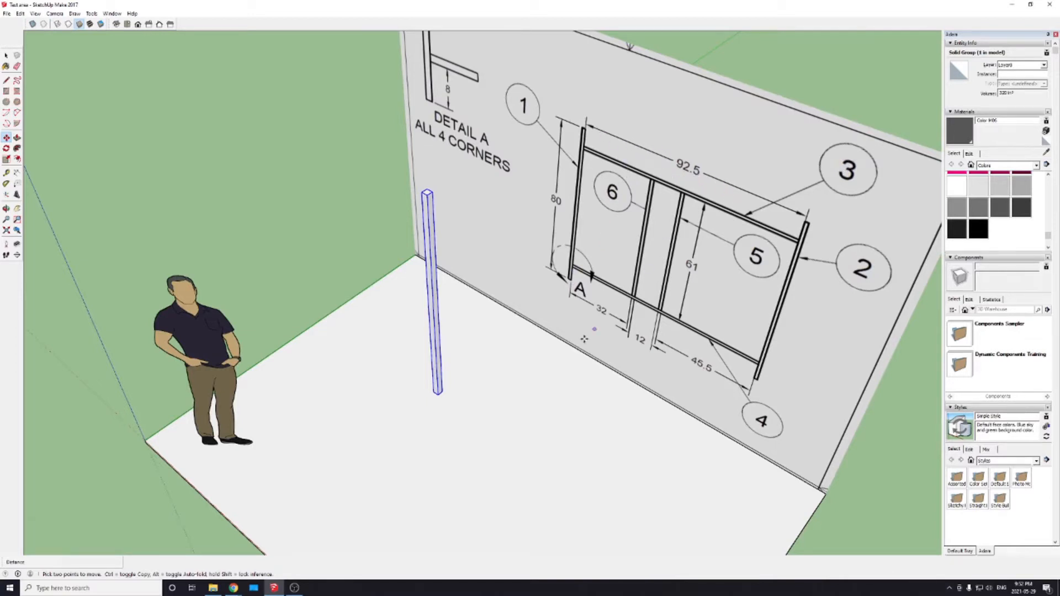
Step: Draw a 2 by 2 inch square across the side face of the post, a short way above its base
{"action": "scroll", "coordinate": [442, 417], "scroll_direction": "up", "scroll_amount": 8}
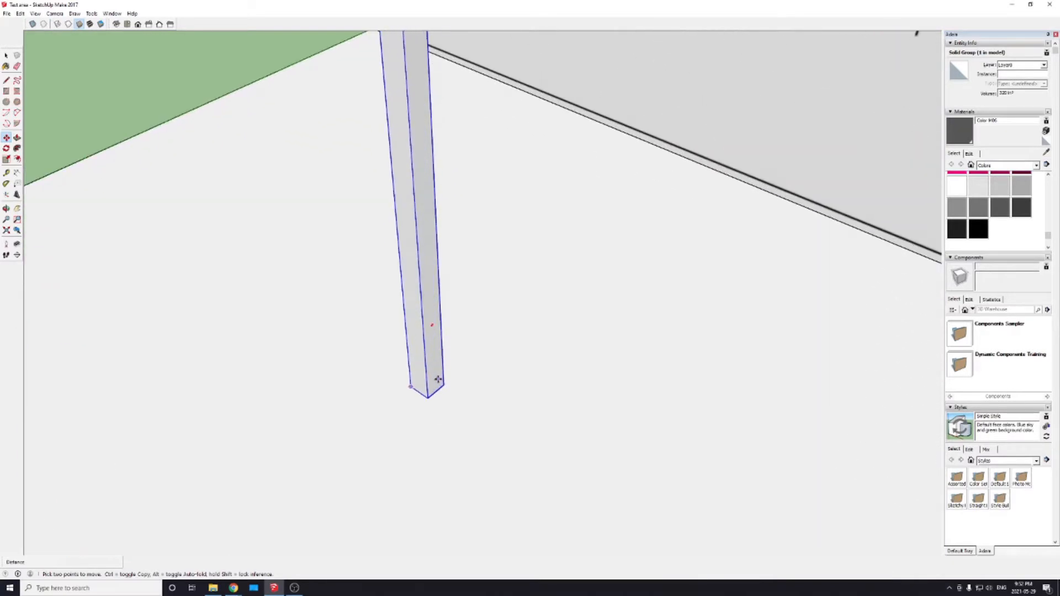
{"action": "scroll", "coordinate": [434, 378], "scroll_direction": "up", "scroll_amount": 1}
{"action": "key", "text": "r"}
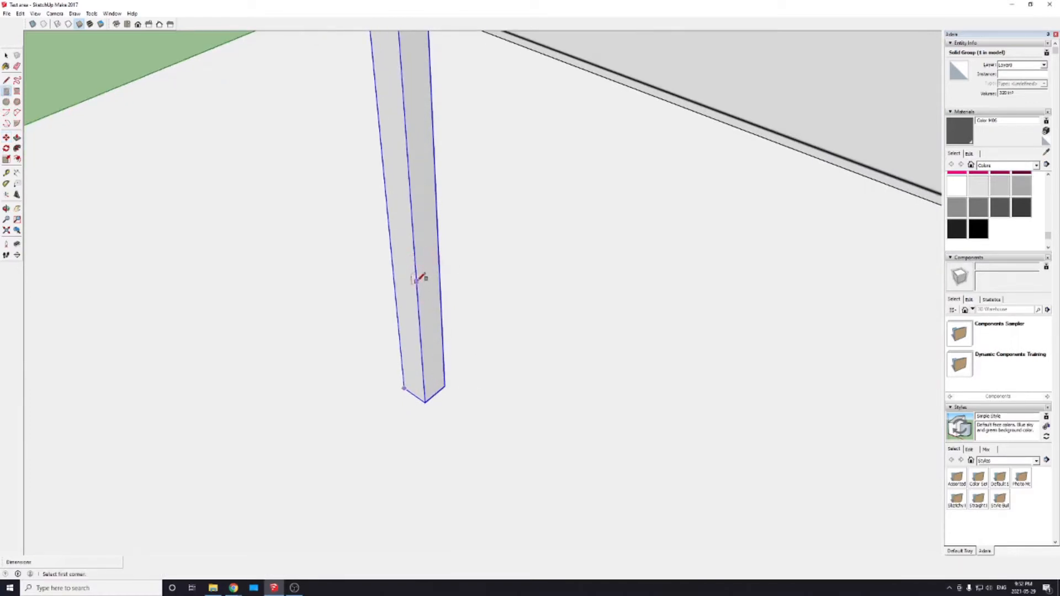
{"action": "left_click", "coordinate": [414, 254]}
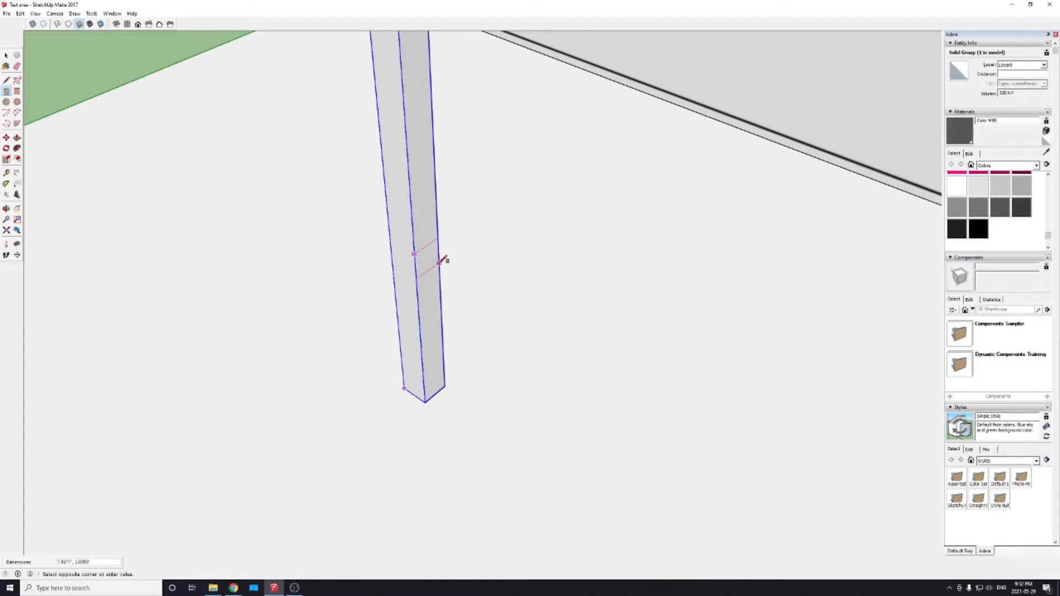
{"action": "type", "text": "2,2"}
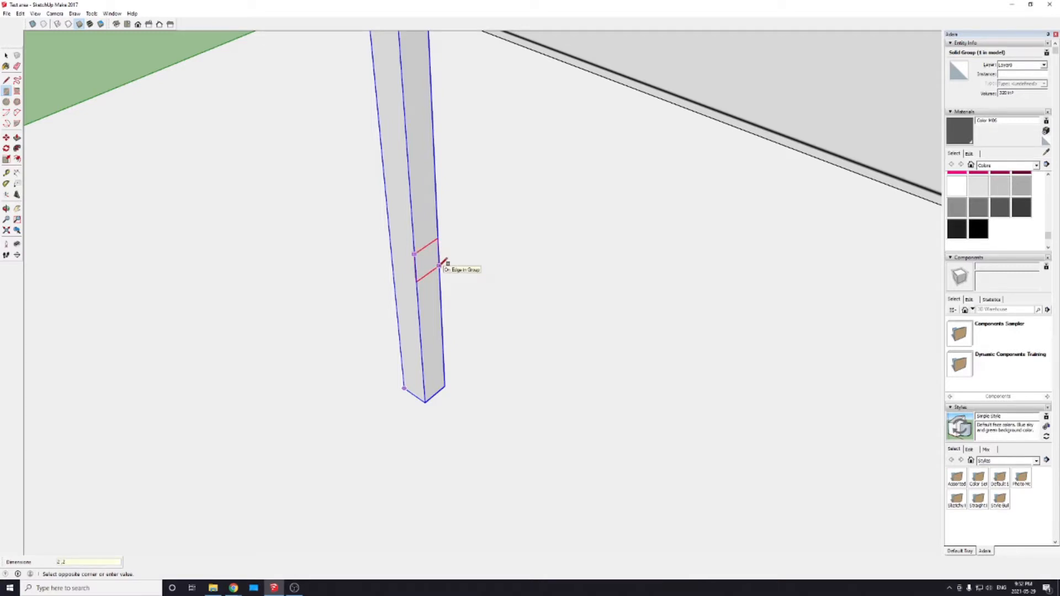
{"action": "key", "text": "Return"}
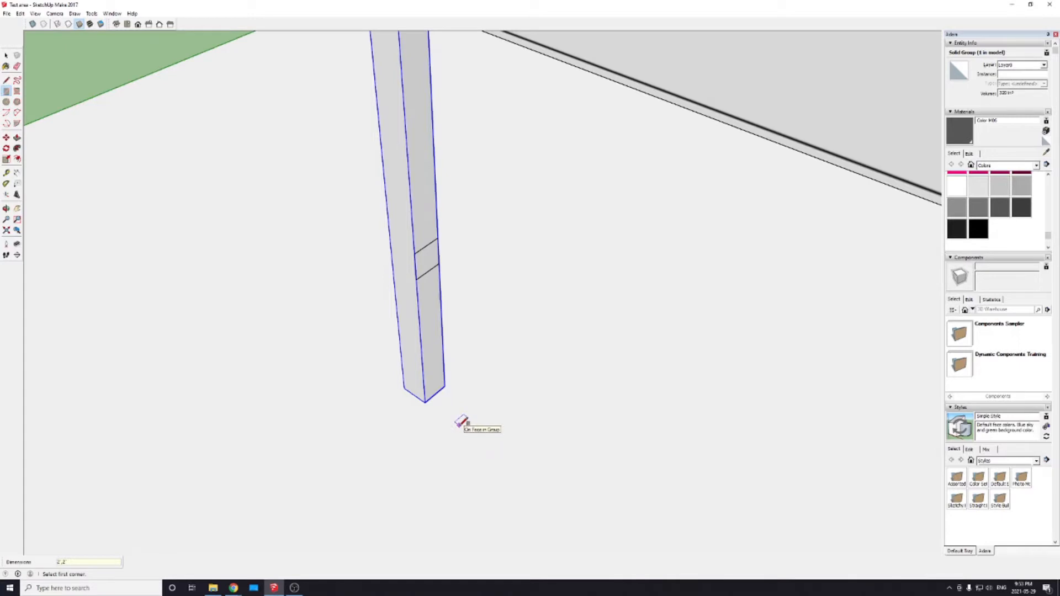
Step: Draw an 8 inch line up the post's outer edge from its bottom corner as a height reference
{"action": "key", "text": "l"}
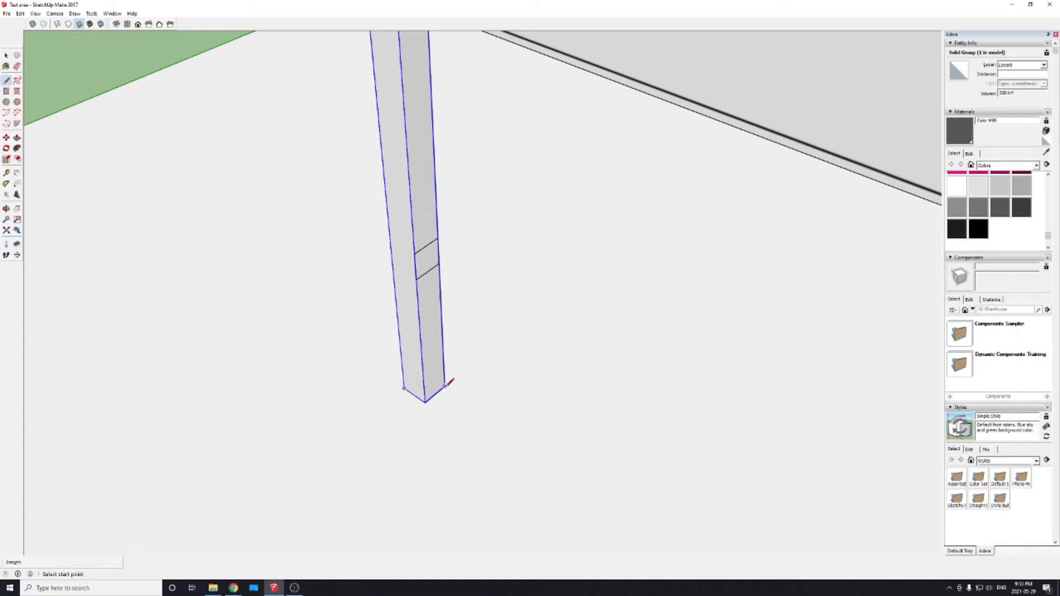
{"action": "left_click", "coordinate": [445, 386]}
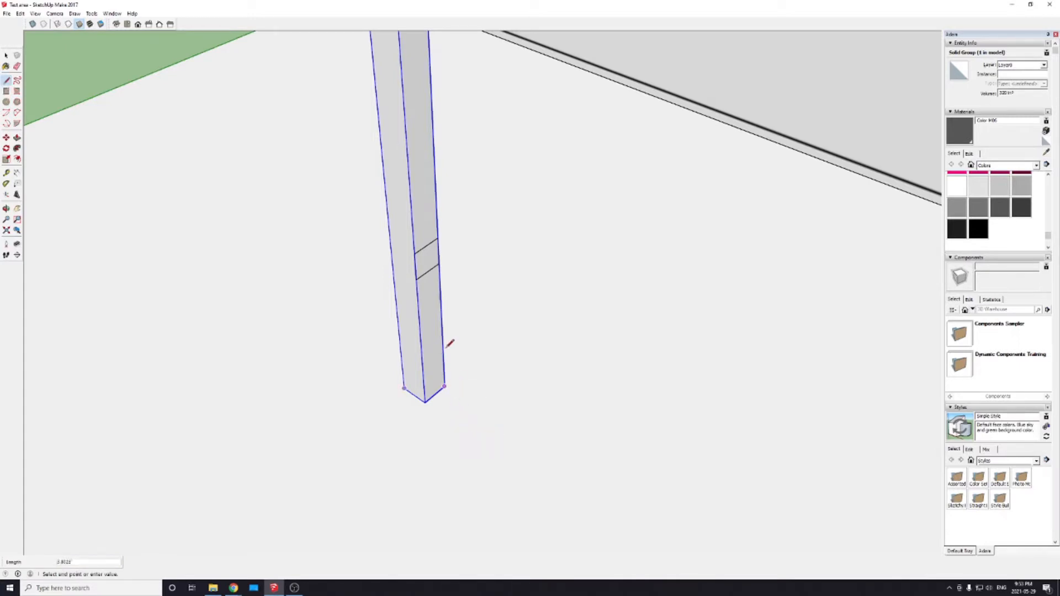
{"action": "left_click", "coordinate": [441, 301]}
{"action": "key", "text": "space"}
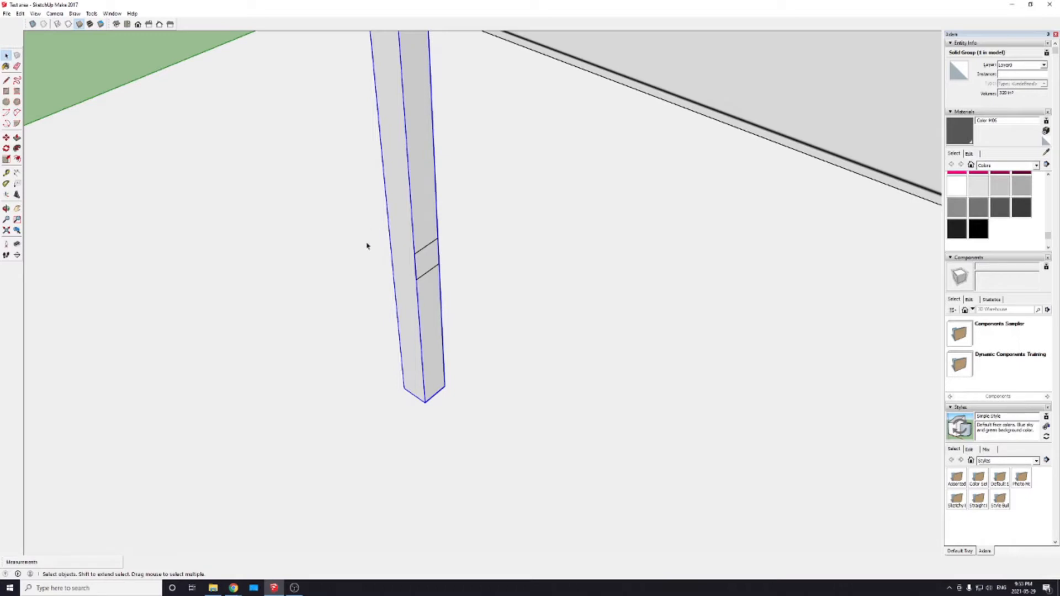
Step: Move the 2 inch square down the post's side face so its lower corner meets the 8 inch line's upper end
{"action": "left_click_drag", "start_coordinate": [366, 219], "coordinate": [455, 287]}
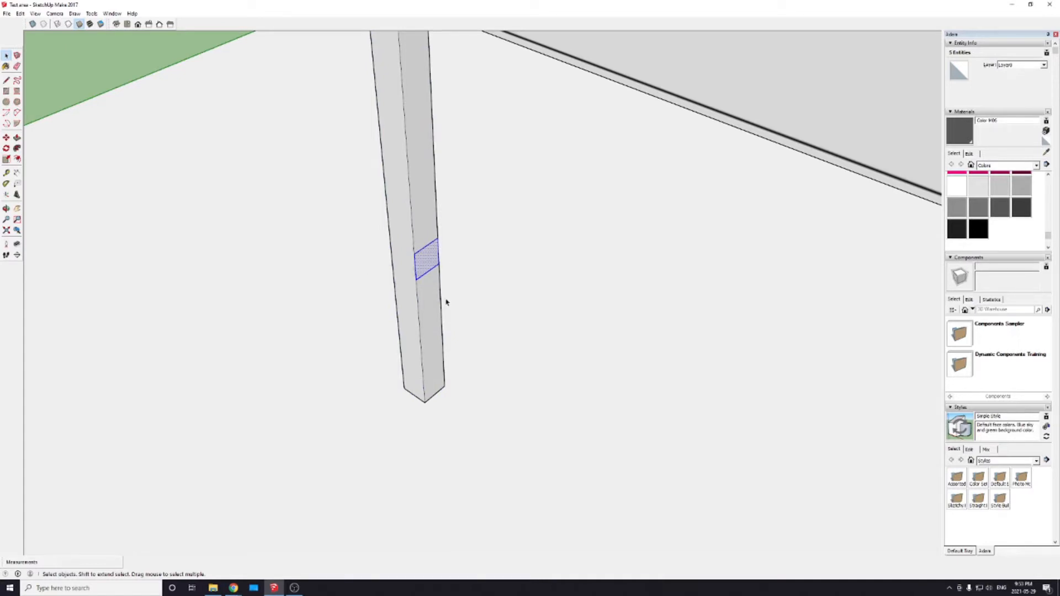
{"action": "key", "text": "m"}
{"action": "left_click", "coordinate": [439, 266]}
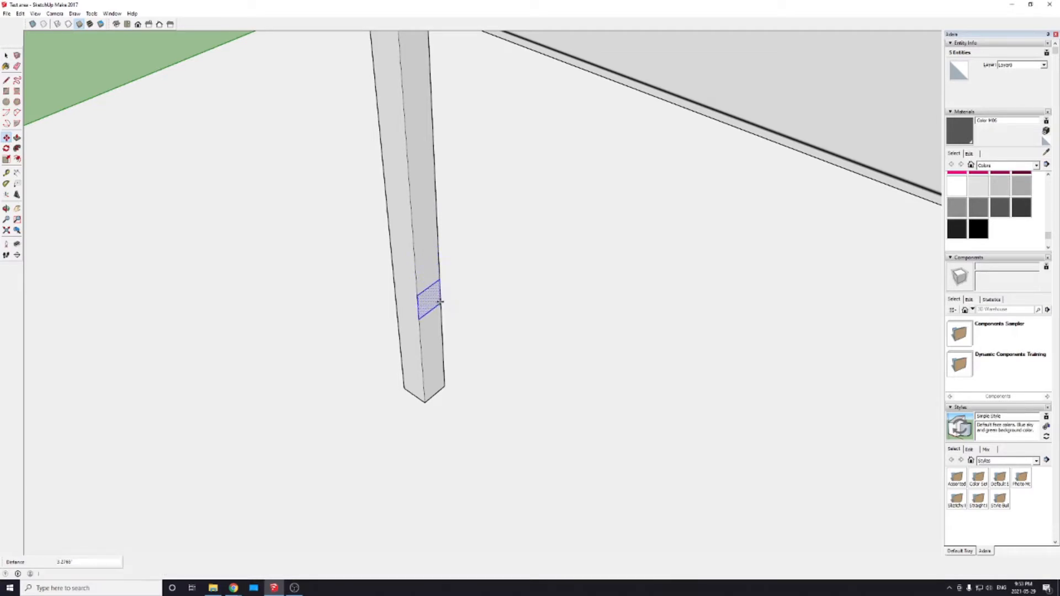
{"action": "left_click", "coordinate": [443, 337]}
{"action": "key", "text": "space"}
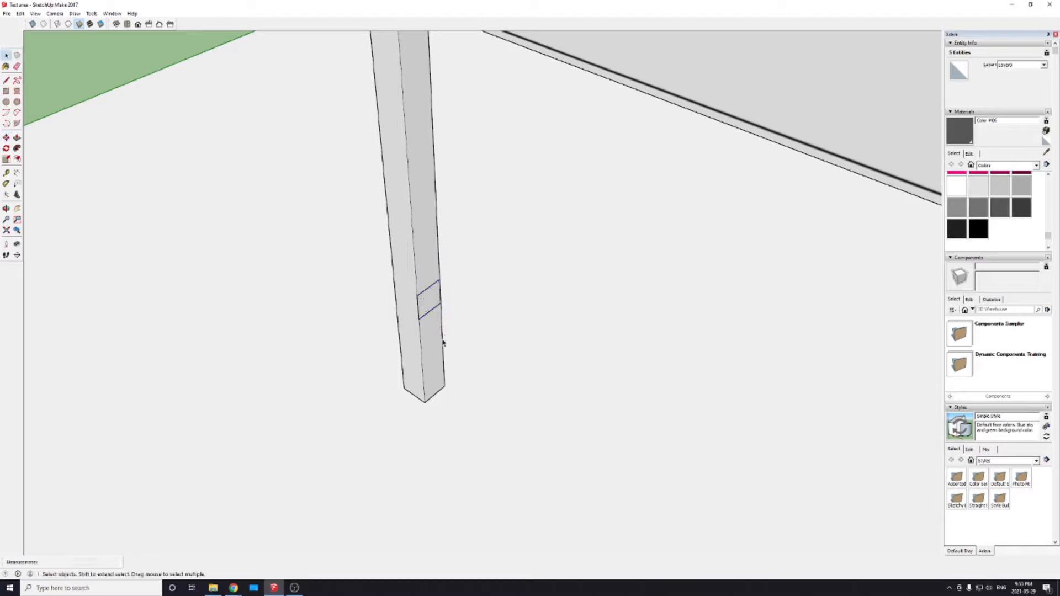
{"action": "left_click", "coordinate": [442, 342]}
{"action": "key", "text": "m"}
{"action": "left_click", "coordinate": [442, 339]}
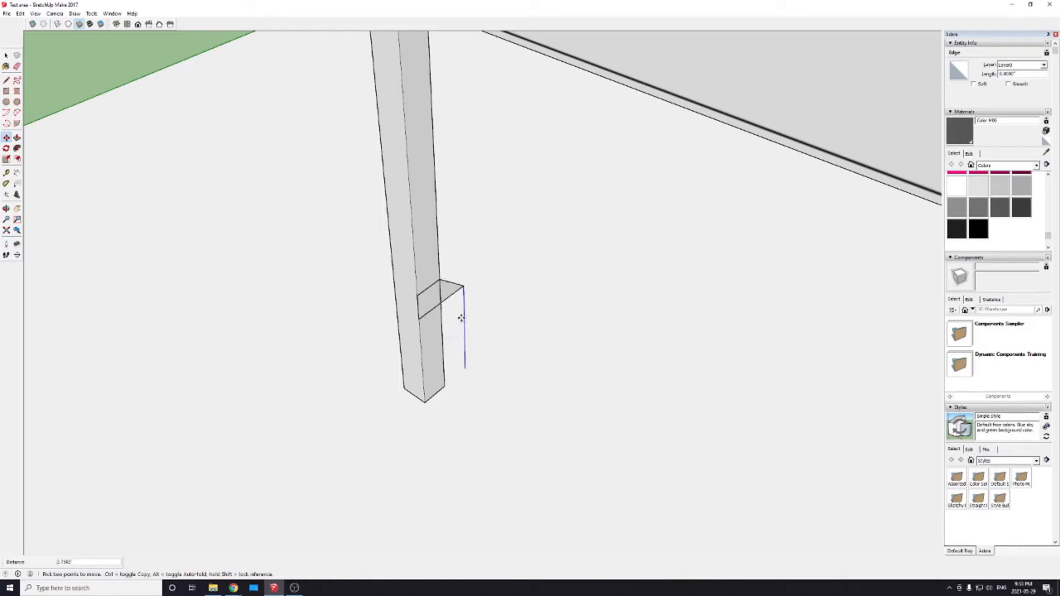
{"action": "key", "text": "Escape"}
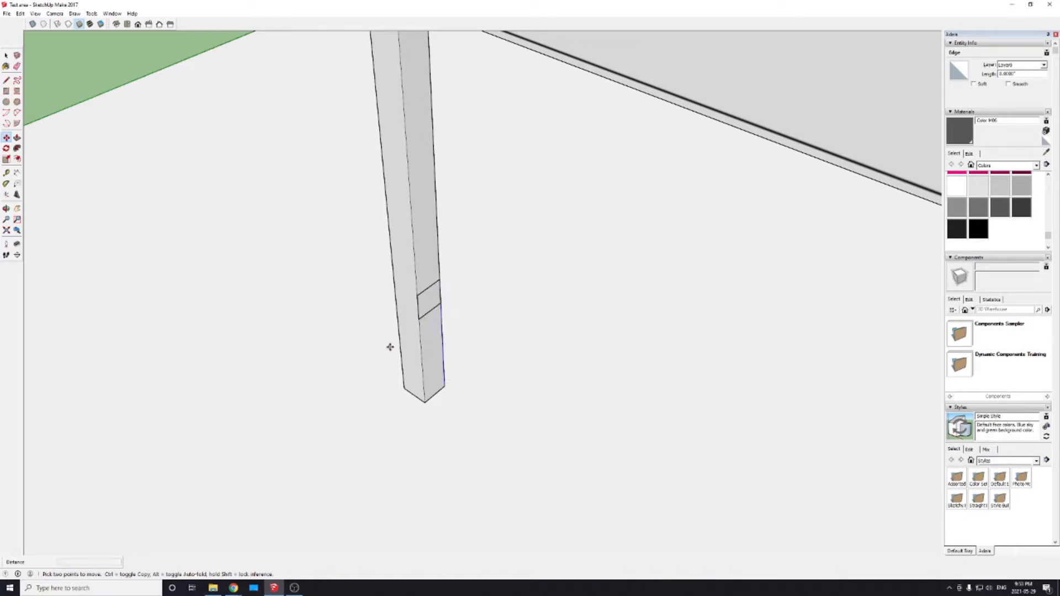
Step: Push/pull the square on the post's side face out 92.5 inches to form the lower cross member
{"action": "key", "text": "p"}
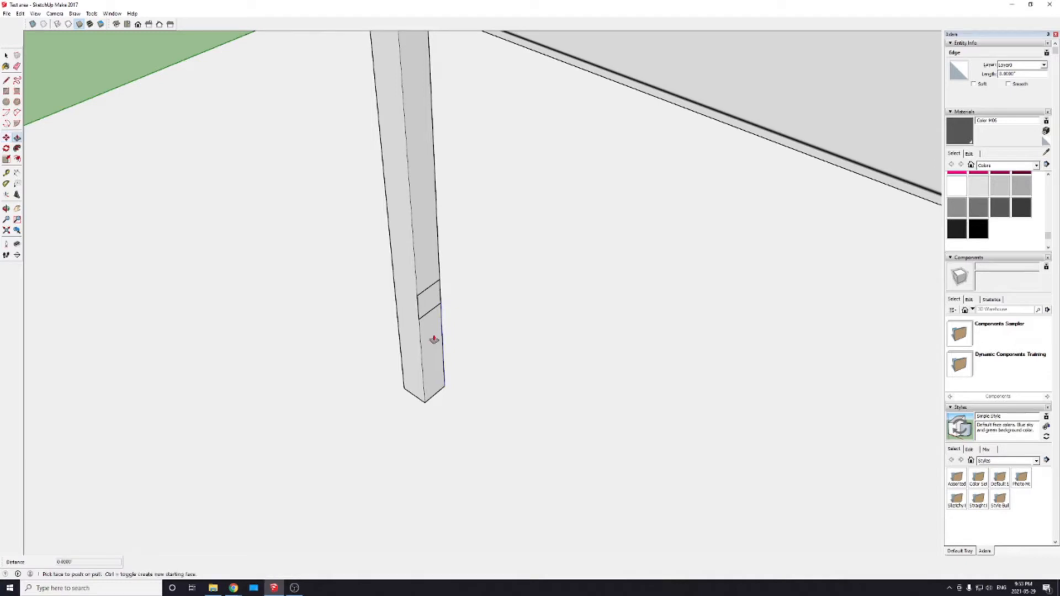
{"action": "left_click", "coordinate": [430, 301]}
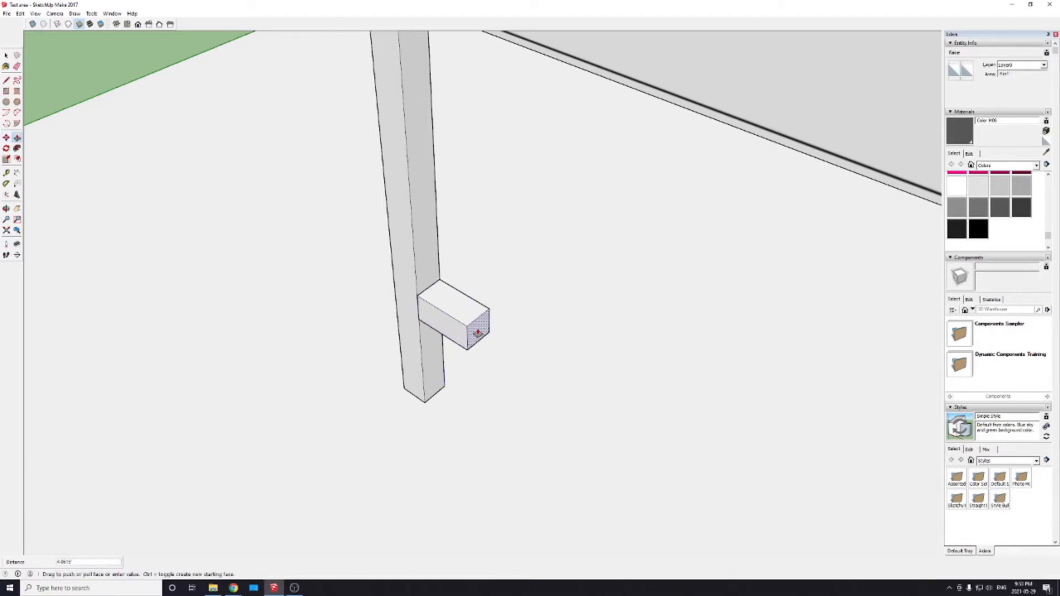
{"action": "scroll", "coordinate": [478, 333], "scroll_direction": "down", "scroll_amount": 8}
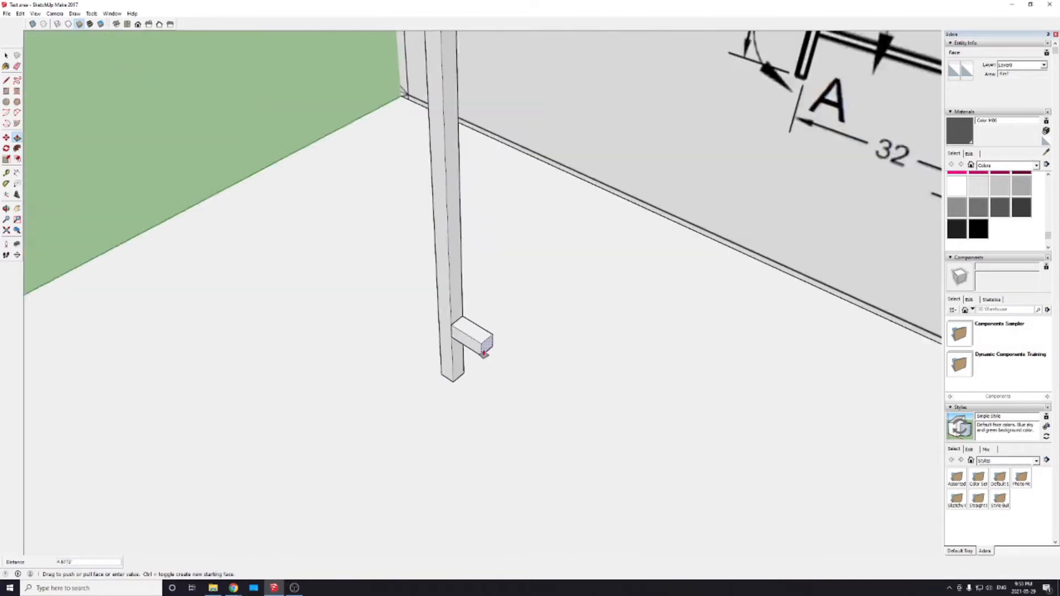
{"action": "scroll", "coordinate": [487, 352], "scroll_direction": "down", "scroll_amount": 5}
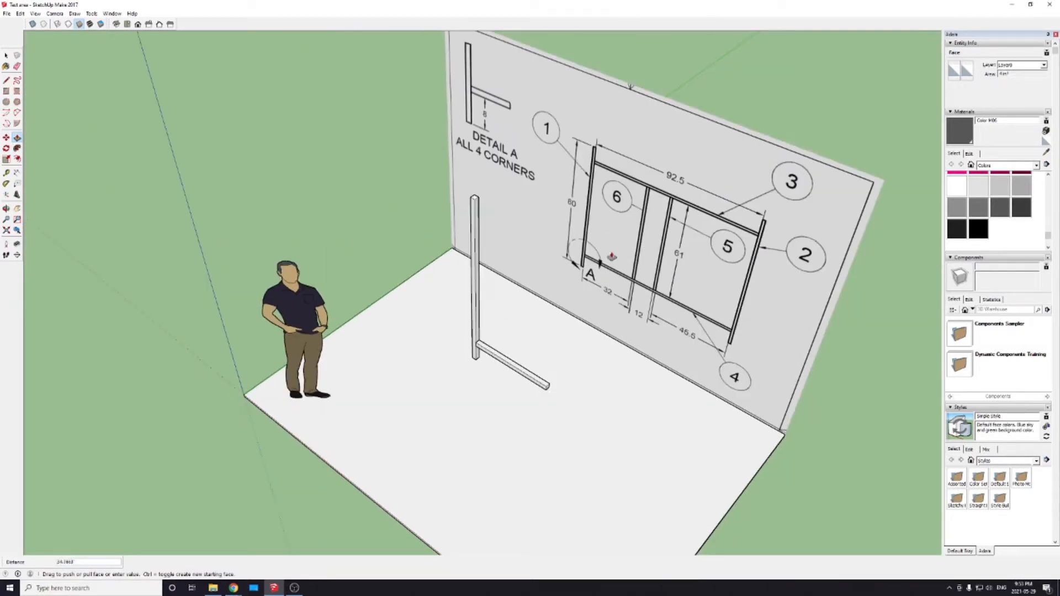
{"action": "type", "text": "92.5"}
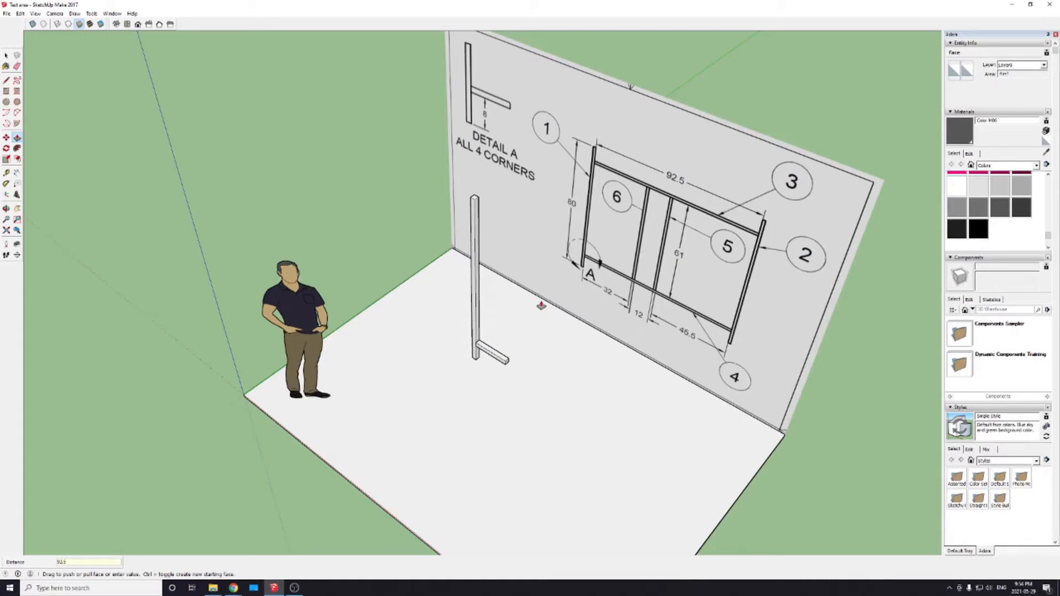
{"action": "key", "text": "Return"}
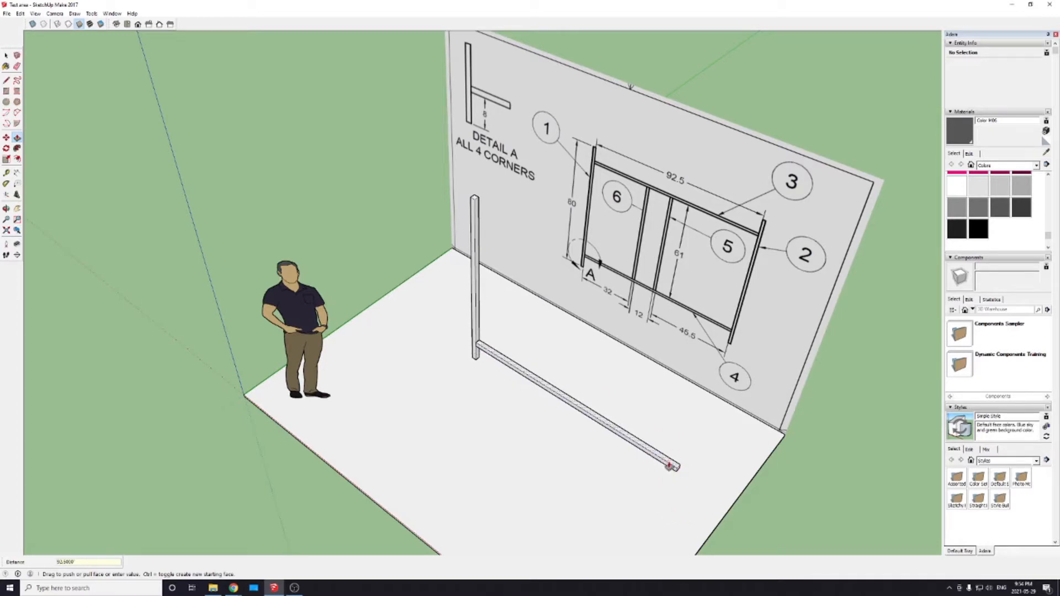
Step: Try to group all geometry connected to the cross member, including the 8 inch reference line
{"action": "key", "text": "space"}
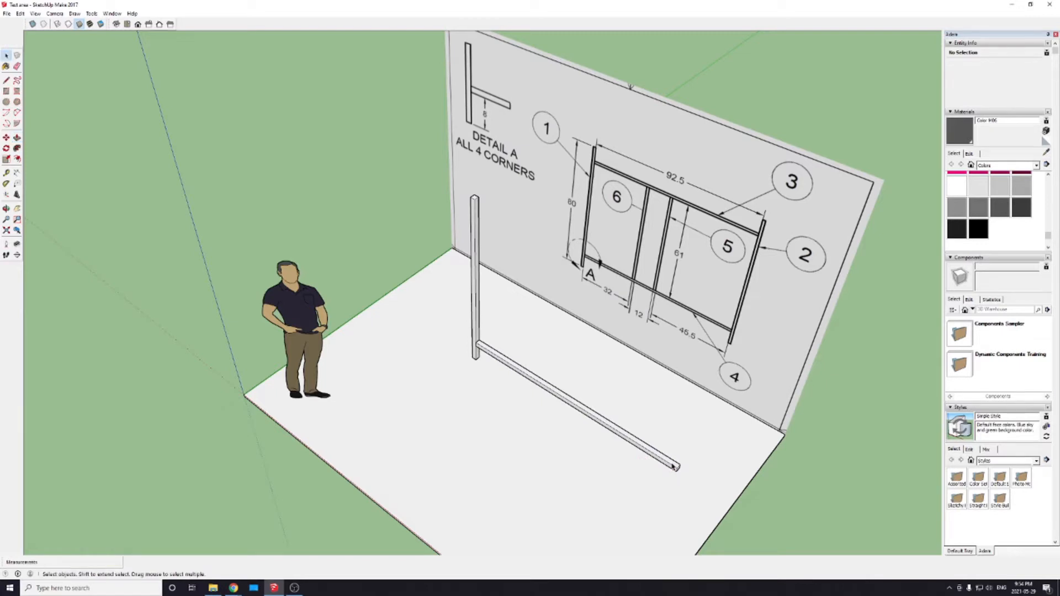
{"action": "triple_click", "coordinate": [672, 467]}
{"action": "right_click", "coordinate": [675, 466]}
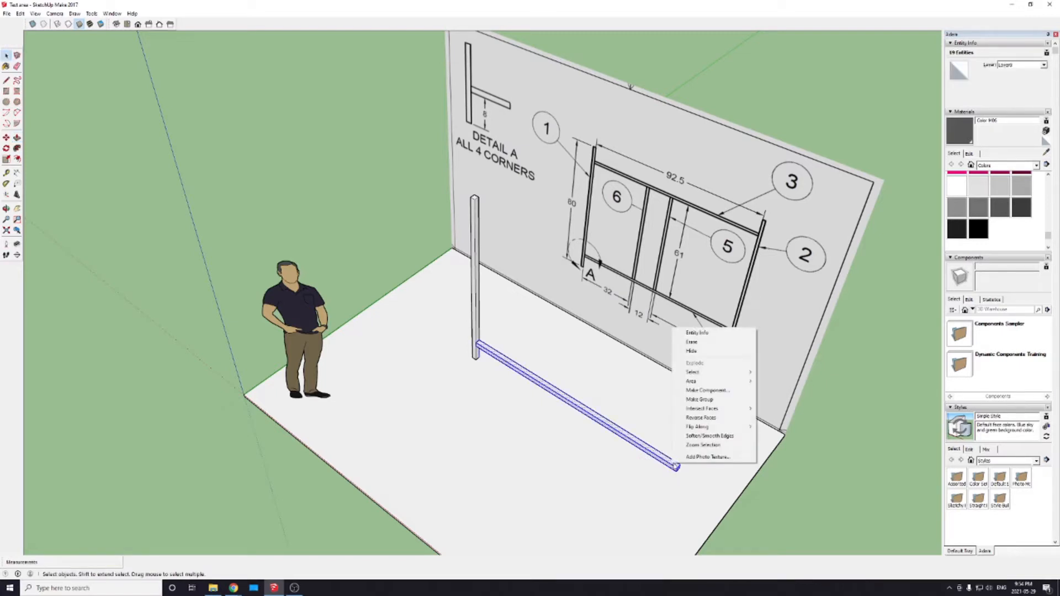
{"action": "left_click", "coordinate": [700, 399]}
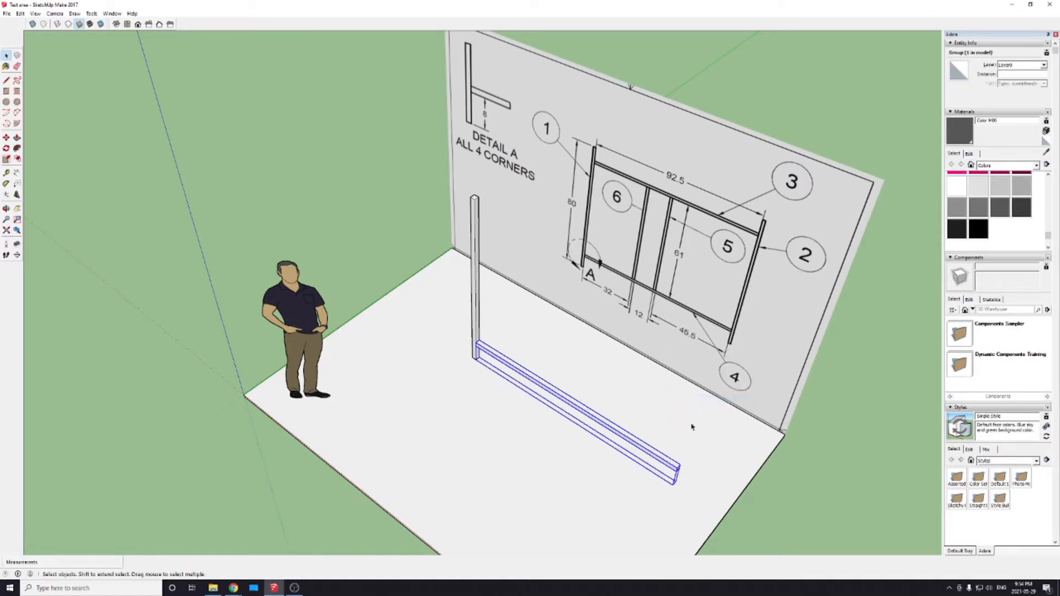
Step: Remove the leftover 8 inch reference line and make the cross member's connected faces and edges a group
{"action": "left_click", "coordinate": [481, 359]}
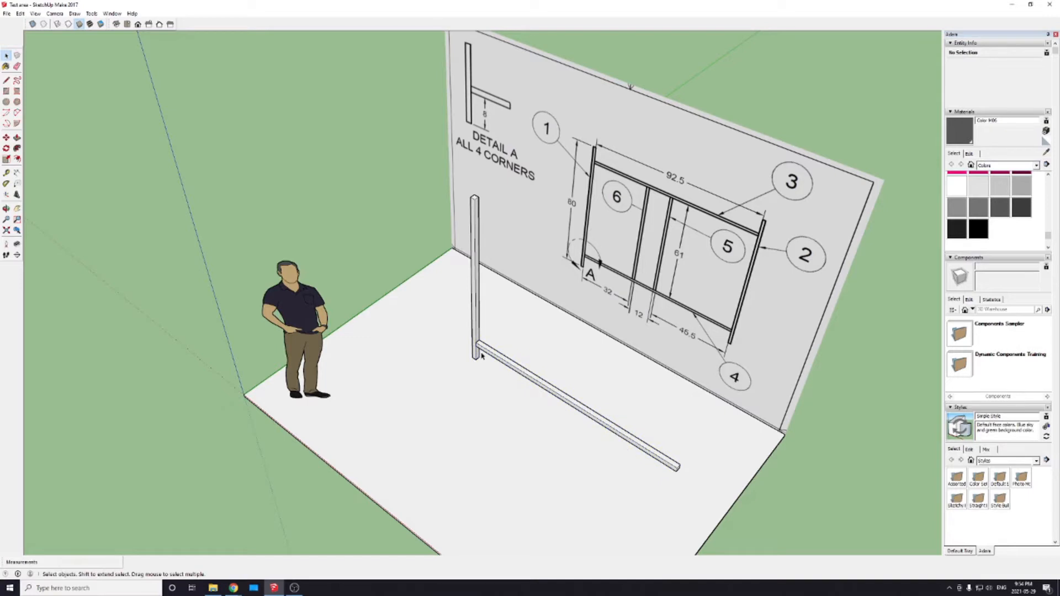
{"action": "left_click", "coordinate": [496, 359]}
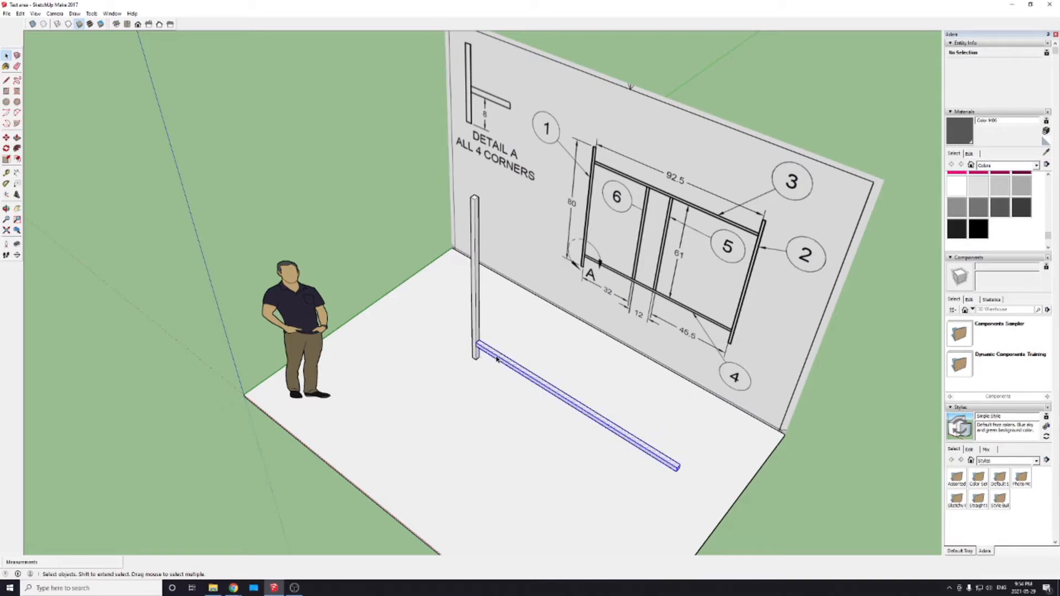
{"action": "scroll", "coordinate": [496, 359], "scroll_direction": "up", "scroll_amount": 10}
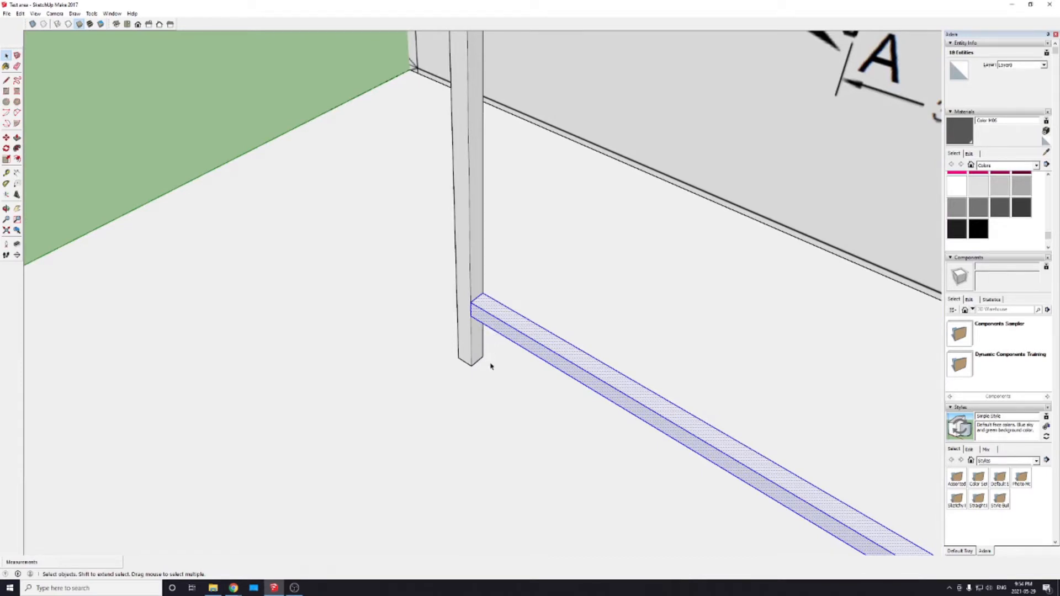
{"action": "scroll", "coordinate": [491, 369], "scroll_direction": "down", "scroll_amount": 6}
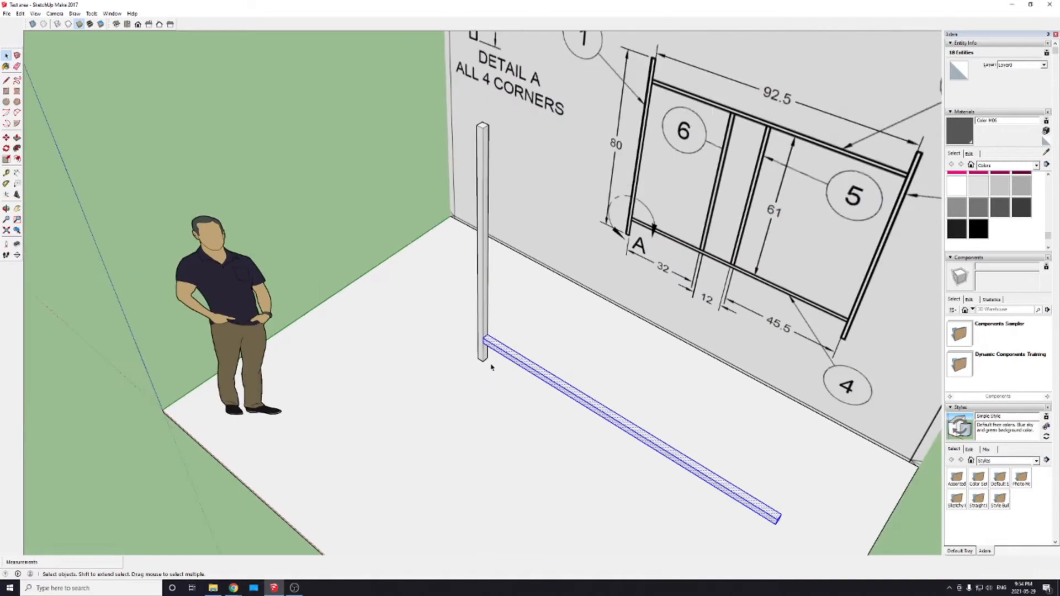
{"action": "right_click", "coordinate": [540, 374]}
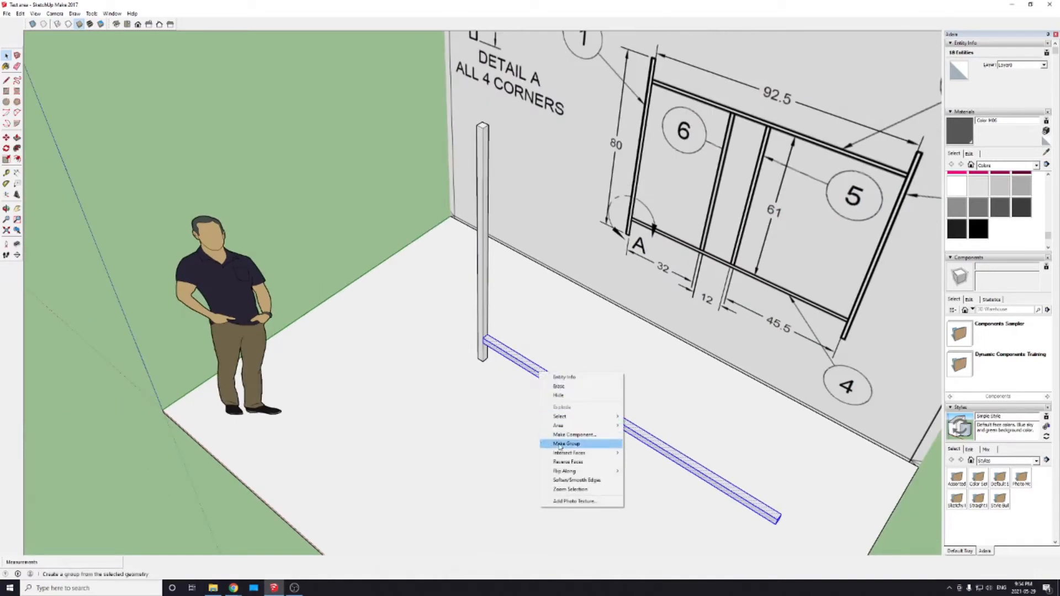
{"action": "left_click", "coordinate": [558, 444]}
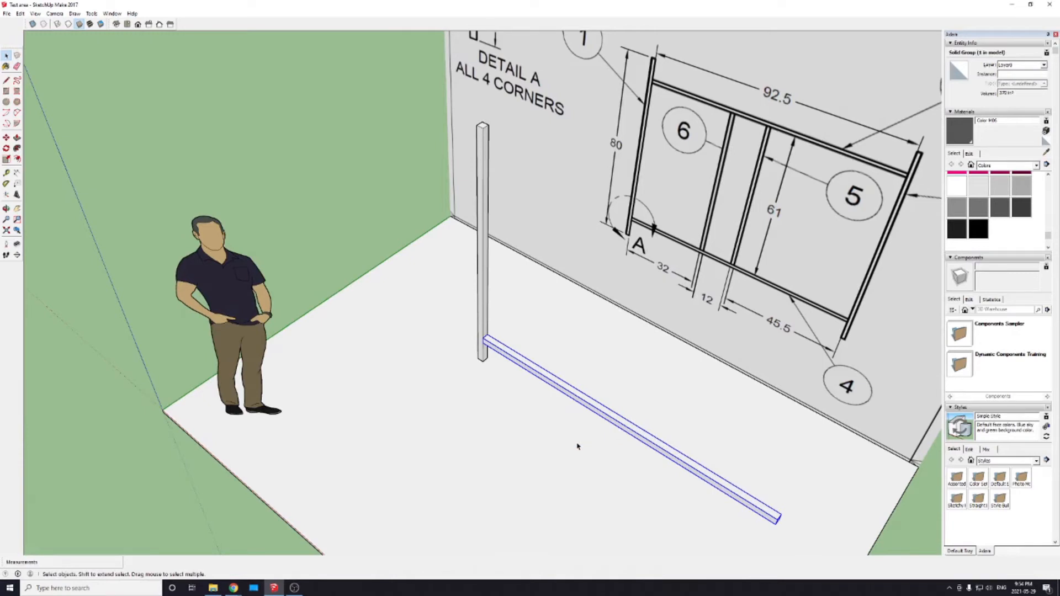
Step: Try to move the grouped cross member along the post by its end corner
{"action": "scroll", "coordinate": [600, 493], "scroll_direction": "down", "scroll_amount": 3}
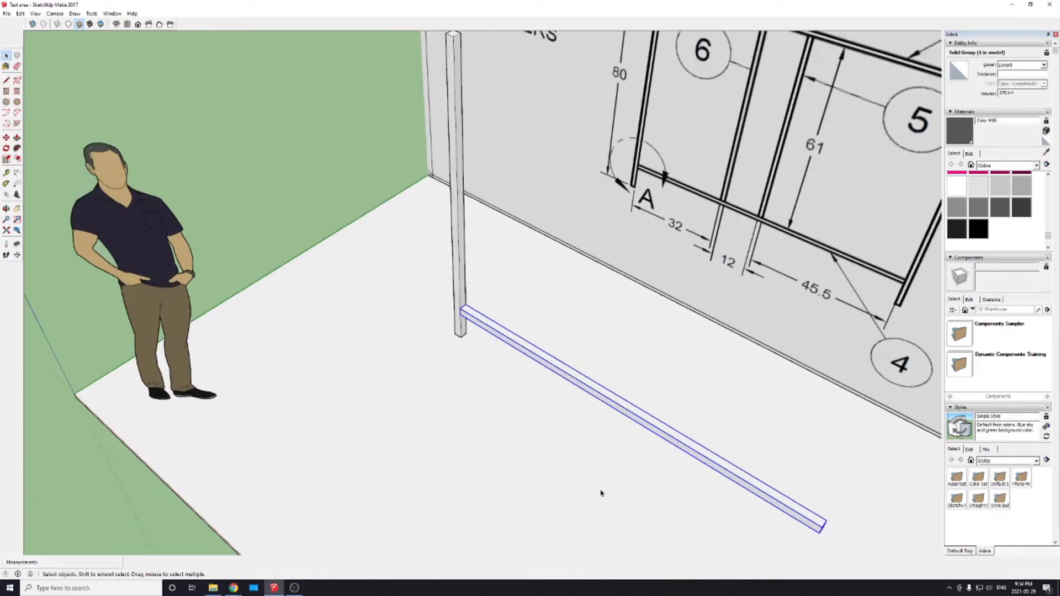
{"action": "scroll", "coordinate": [591, 487], "scroll_direction": "up", "scroll_amount": 2}
{"action": "key", "text": "m"}
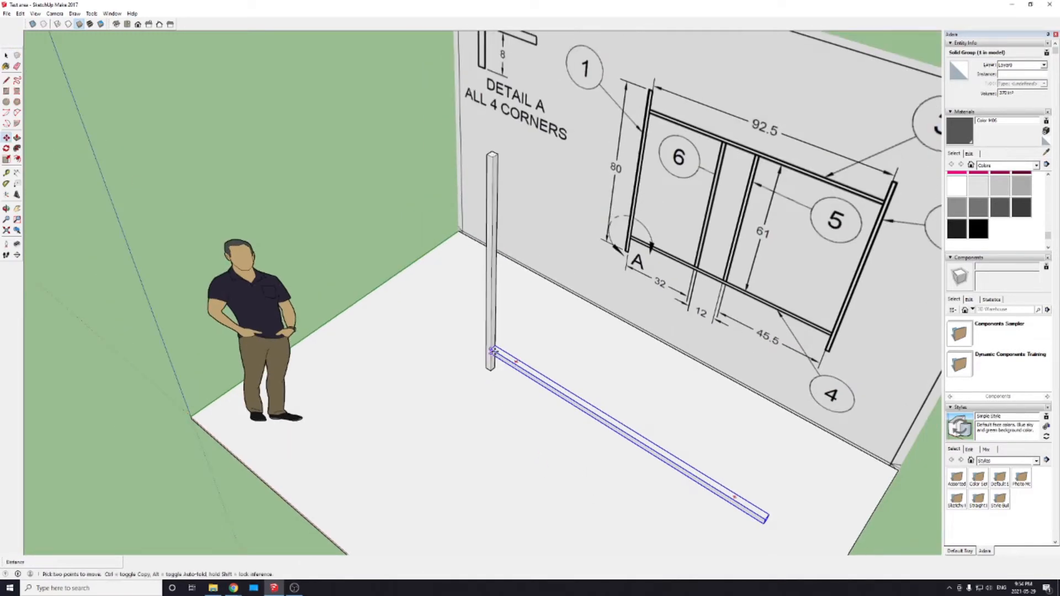
{"action": "left_click", "coordinate": [495, 353]}
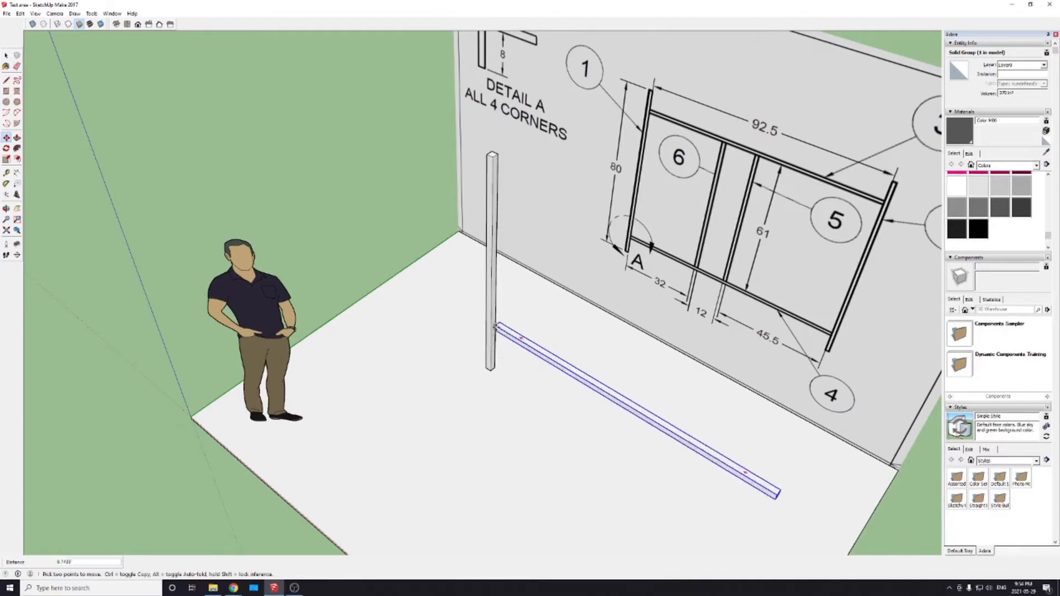
{"action": "left_click", "coordinate": [491, 352]}
Step: Select the upright post and the cross member together and delete them
{"action": "middle_click_drag", "start_coordinate": [786, 534], "coordinate": [716, 444], "text": "shift"}
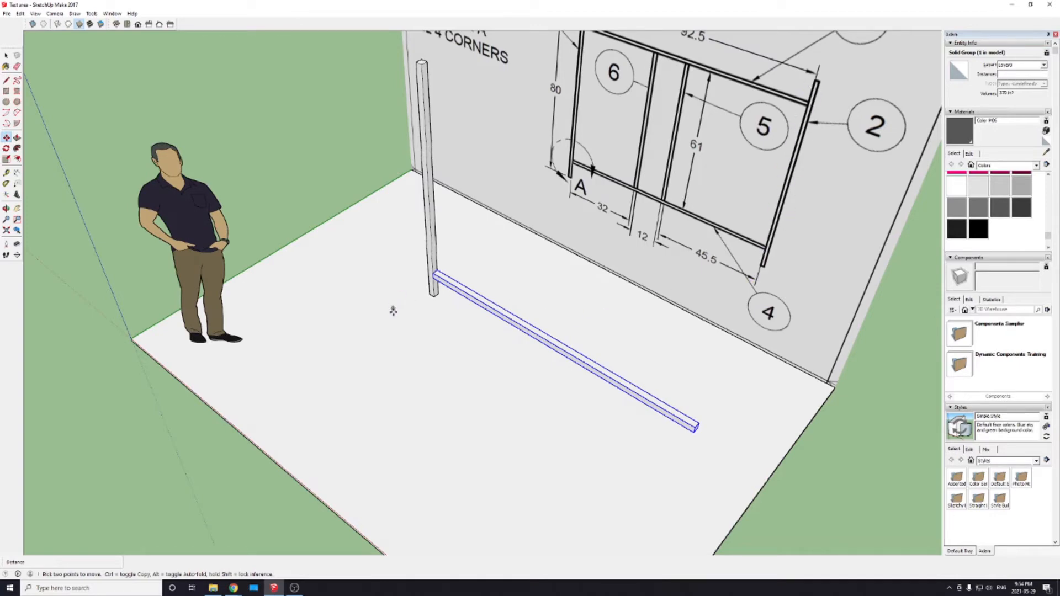
{"action": "middle_click_drag", "start_coordinate": [414, 331], "coordinate": [460, 402]}
{"action": "scroll", "coordinate": [539, 406], "scroll_direction": "down", "scroll_amount": 5}
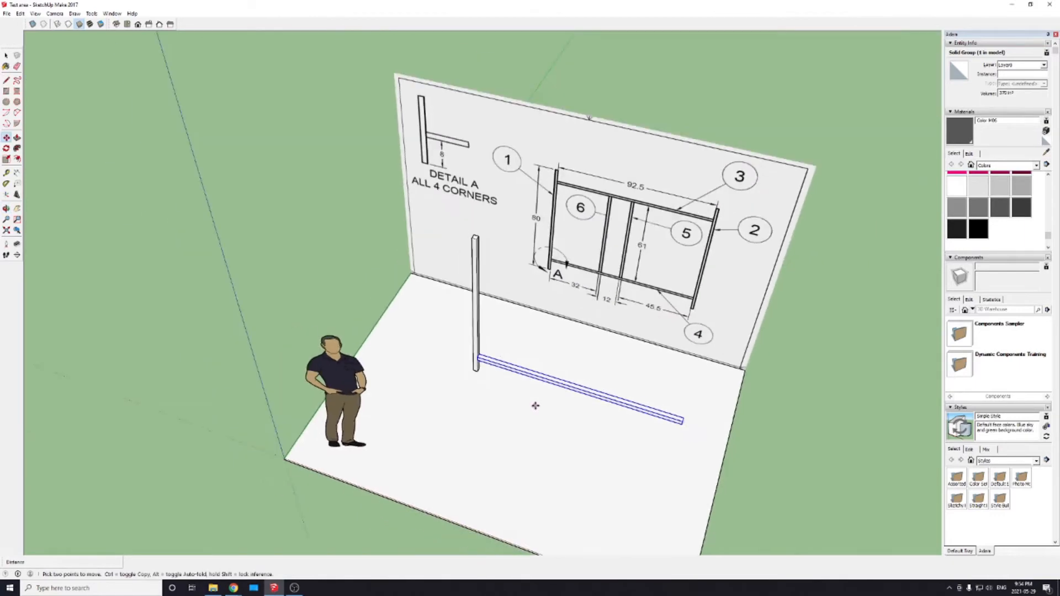
{"action": "scroll", "coordinate": [539, 405], "scroll_direction": "up", "scroll_amount": 4}
{"action": "scroll", "coordinate": [468, 351], "scroll_direction": "down", "scroll_amount": 3}
{"action": "key", "text": "space"}
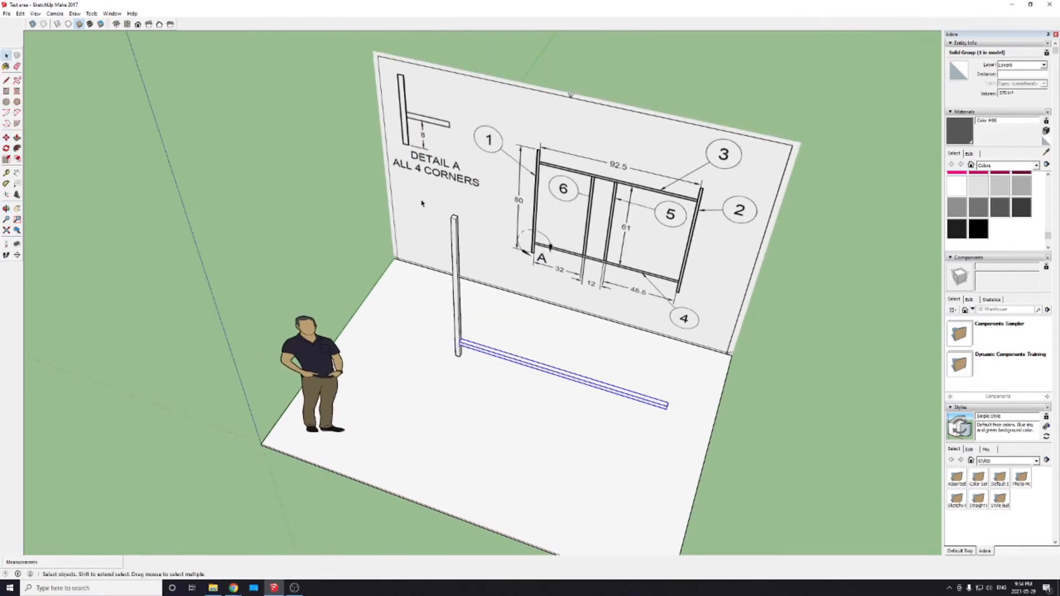
{"action": "left_click_drag", "start_coordinate": [421, 200], "coordinate": [685, 448]}
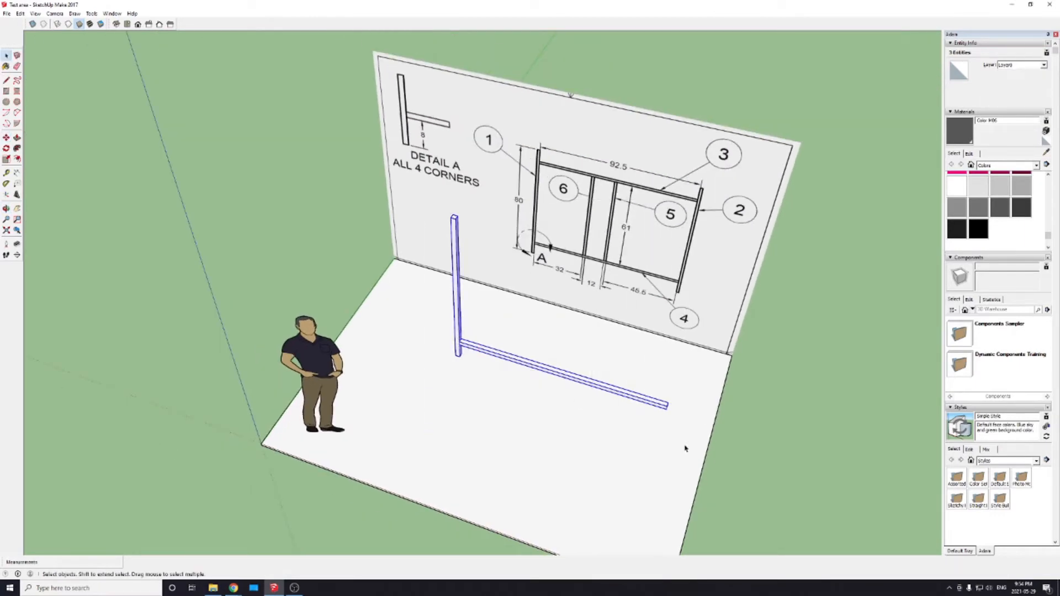
{"action": "key", "text": "Delete"}
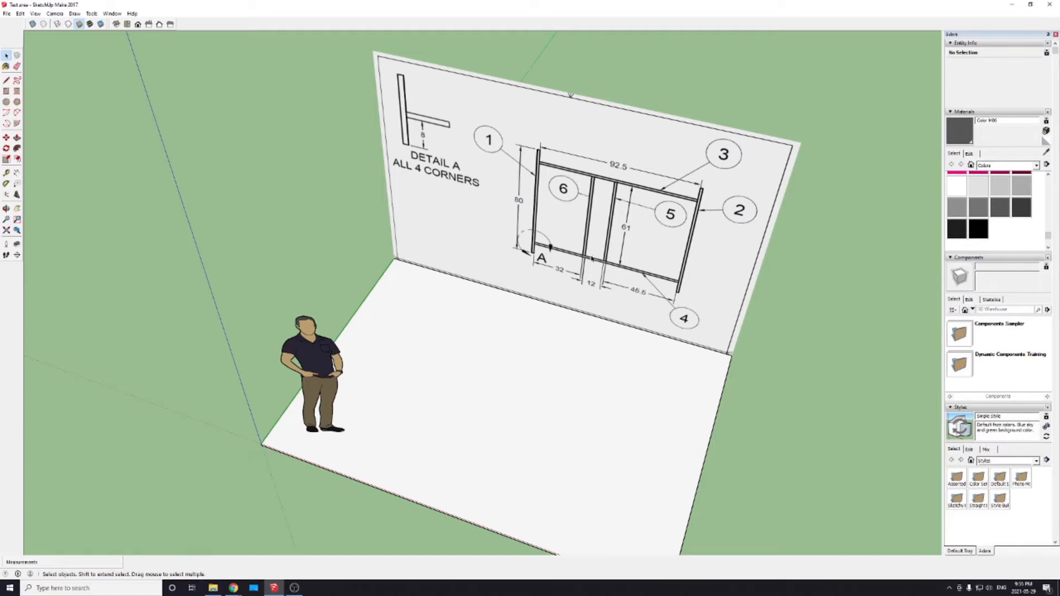
{"action": "scroll", "coordinate": [483, 327], "scroll_direction": "up", "scroll_amount": 3}
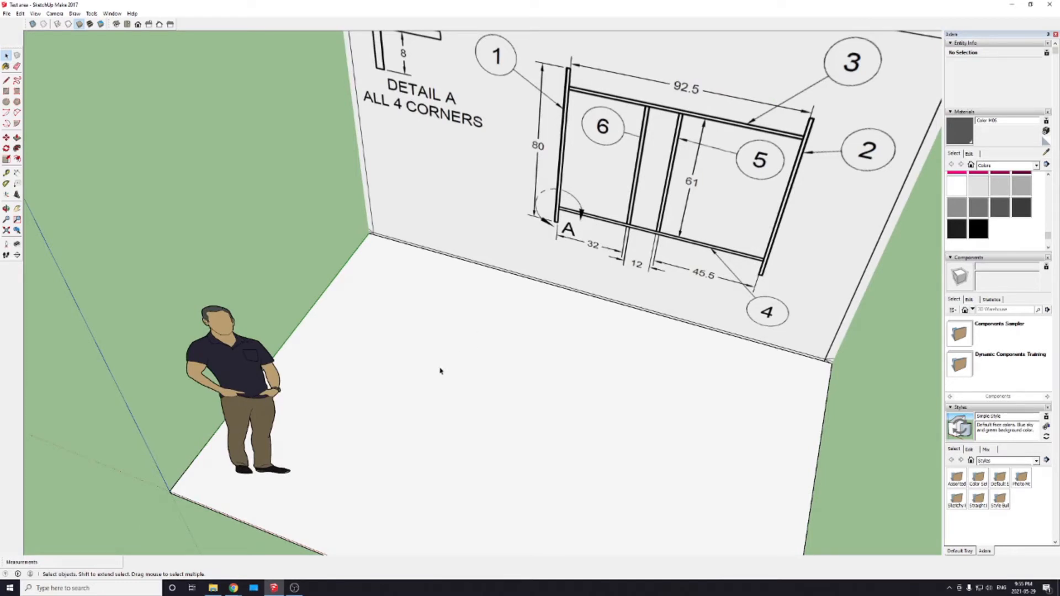
{"action": "key", "text": "r"}
{"action": "left_click", "coordinate": [432, 340]}
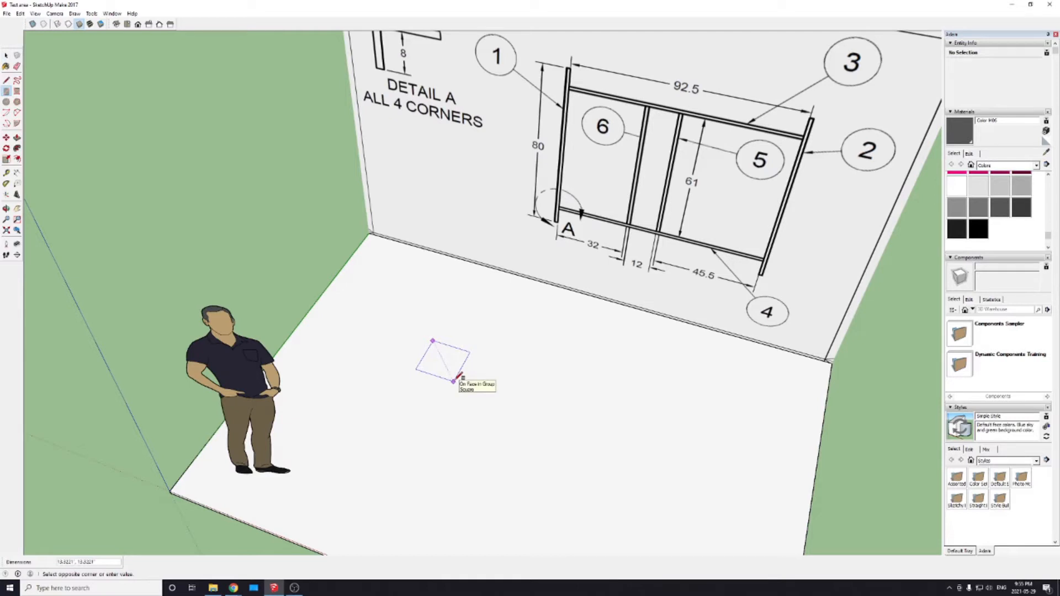
{"action": "type", "text": "2"}
{"action": "key", "text": "BackSpace"}
{"action": "type", "text": "."}
{"action": "key", "text": "BackSpace"}
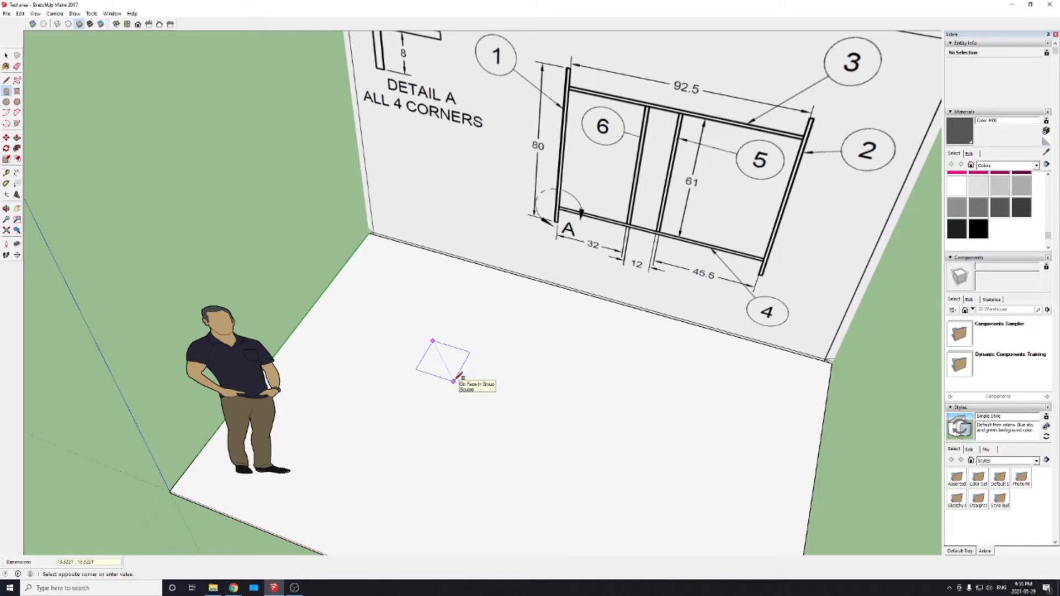
{"action": "type", "text": "2"}
{"action": "key", "text": "BackSpace"}
{"action": "type", "text": "2"}
{"action": "key", "text": "BackSpace"}
{"action": "key", "text": "Escape"}
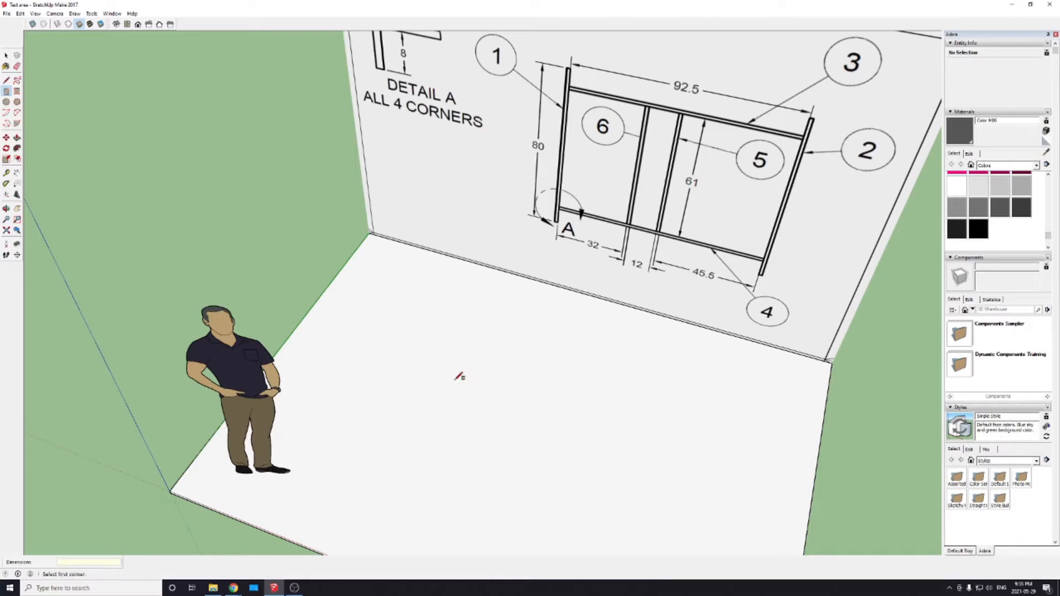
Step: Draw a 2 by 2 inch square on the empty floor in front of the drawing wall
{"action": "left_click", "coordinate": [432, 341]}
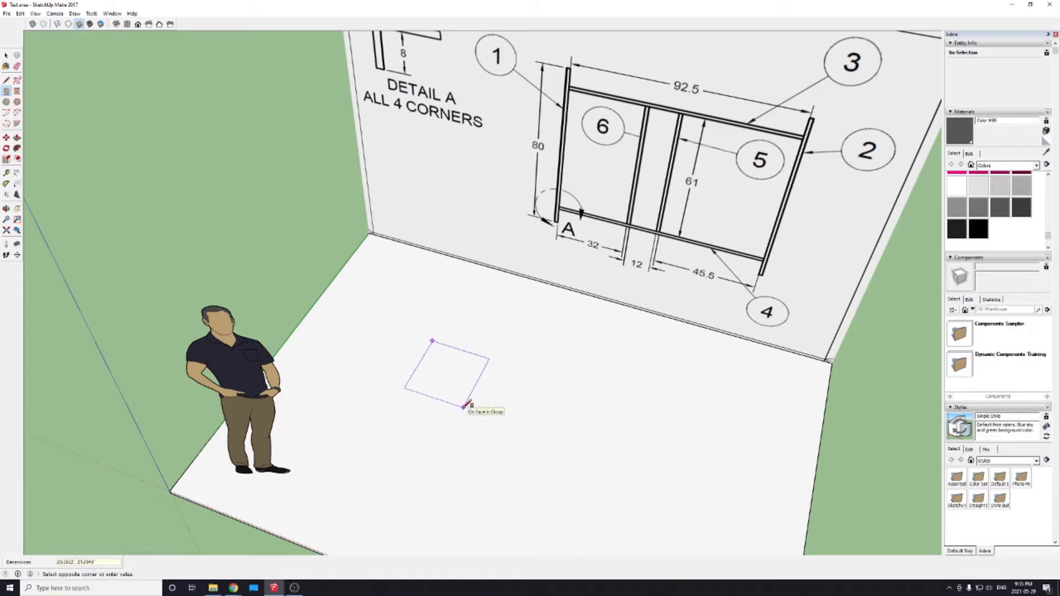
{"action": "type", "text": "2,2"}
{"action": "key", "text": "Return"}
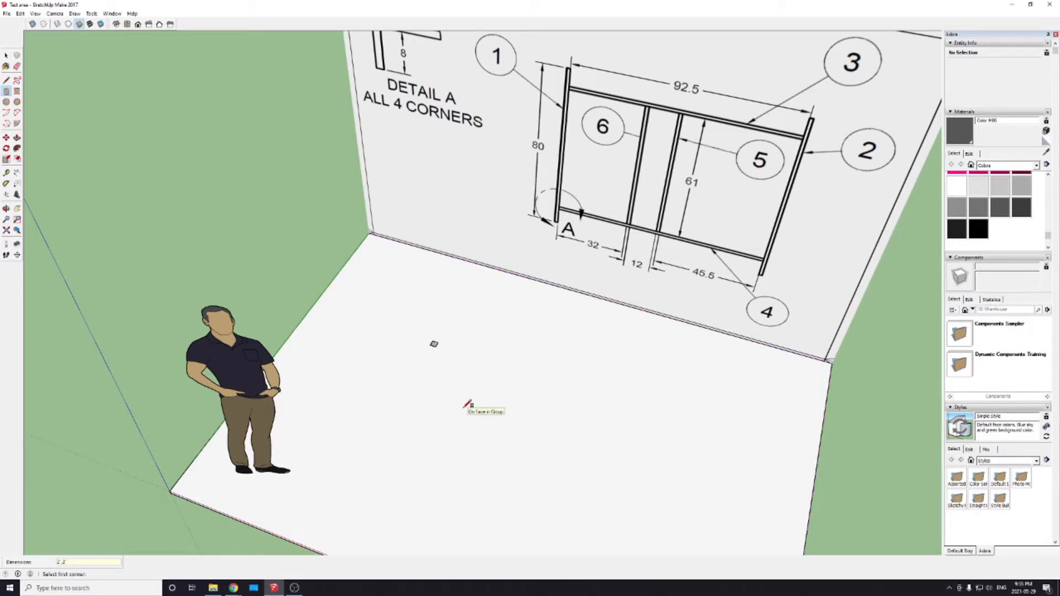
{"action": "scroll", "coordinate": [437, 343], "scroll_direction": "down", "scroll_amount": 2}
{"action": "scroll", "coordinate": [434, 343], "scroll_direction": "up", "scroll_amount": 3}
{"action": "scroll", "coordinate": [434, 345], "scroll_direction": "down", "scroll_amount": 2}
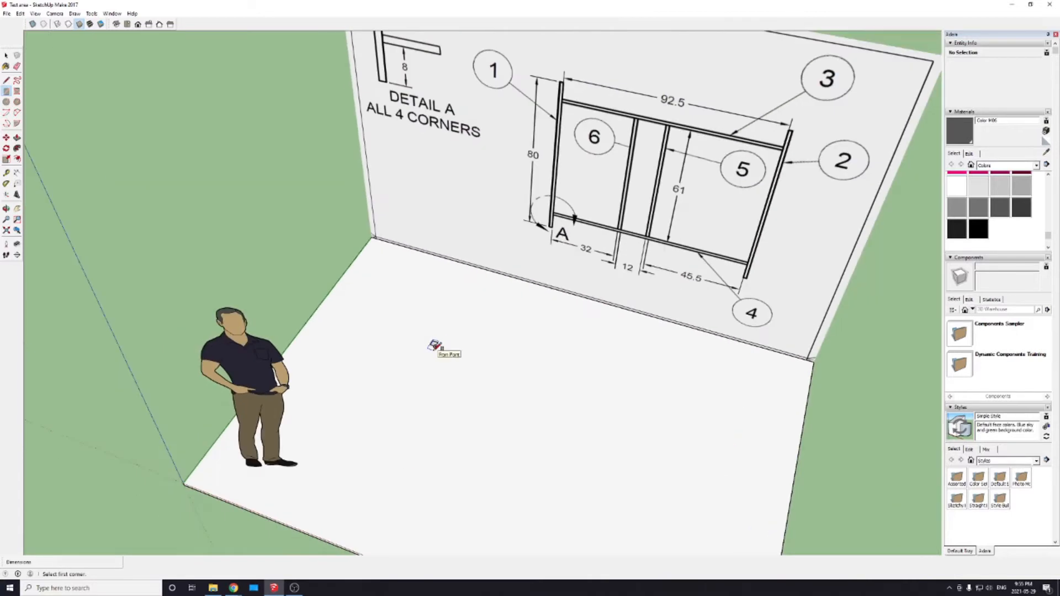
Step: Select the whole 2 inch square and place a copy of it along the red axis, parallel to the wall
{"action": "key", "text": "space"}
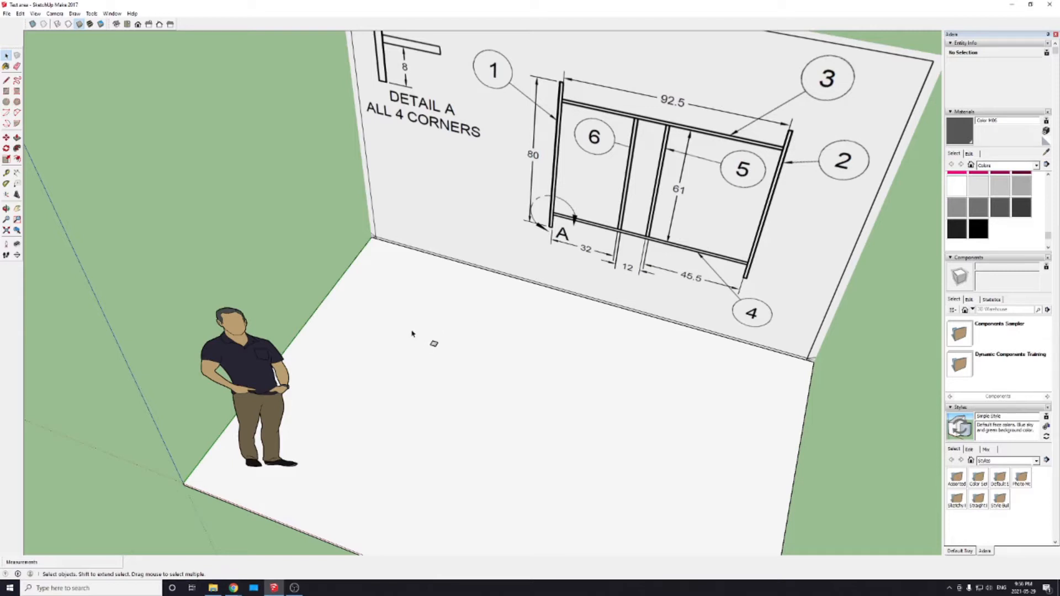
{"action": "left_click_drag", "start_coordinate": [411, 323], "coordinate": [458, 370]}
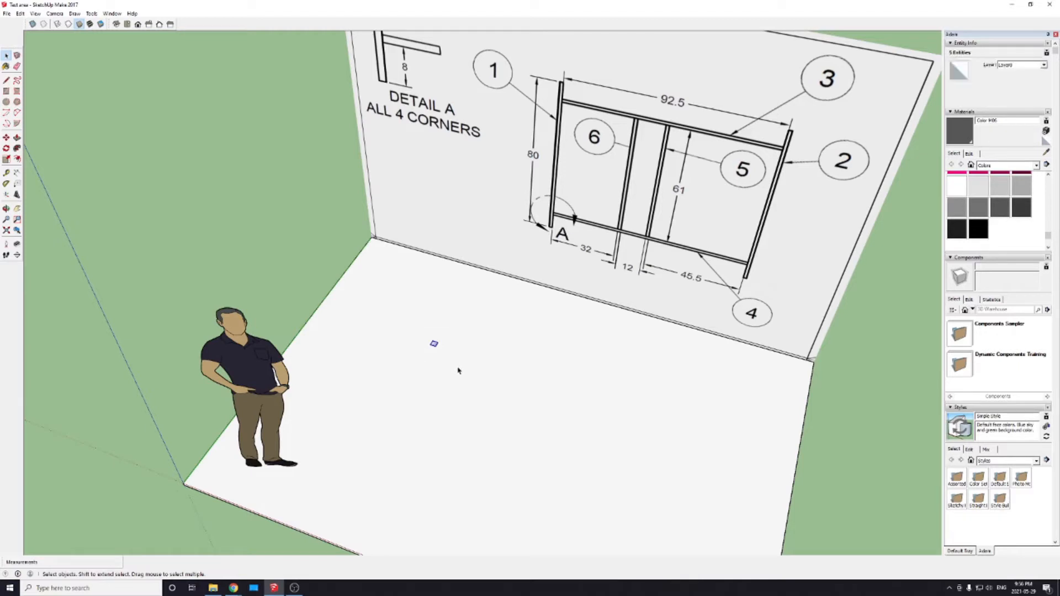
{"action": "scroll", "coordinate": [408, 356], "scroll_direction": "up", "scroll_amount": 8}
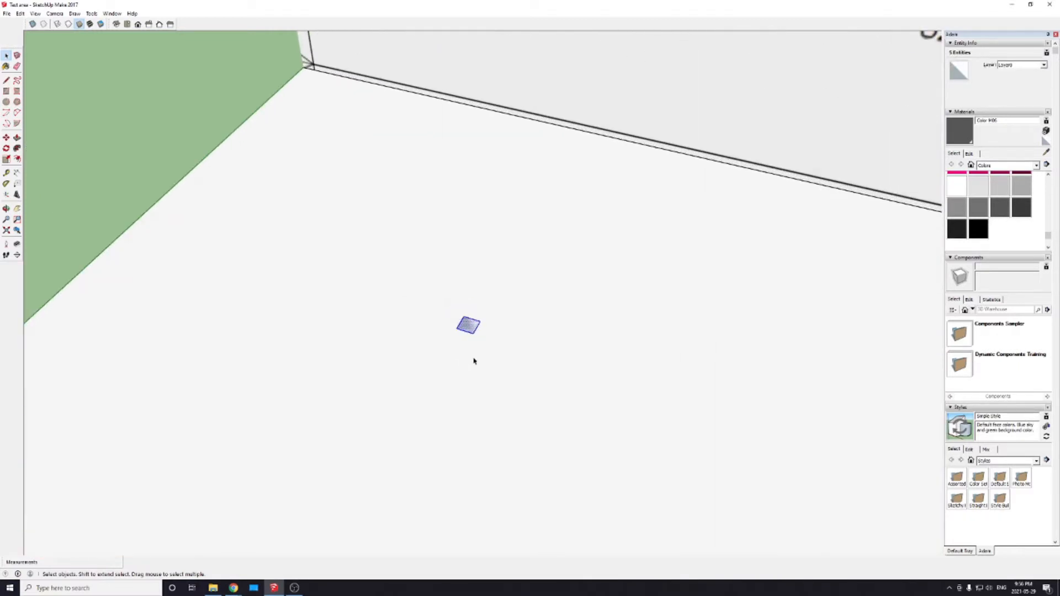
{"action": "key", "text": "m"}
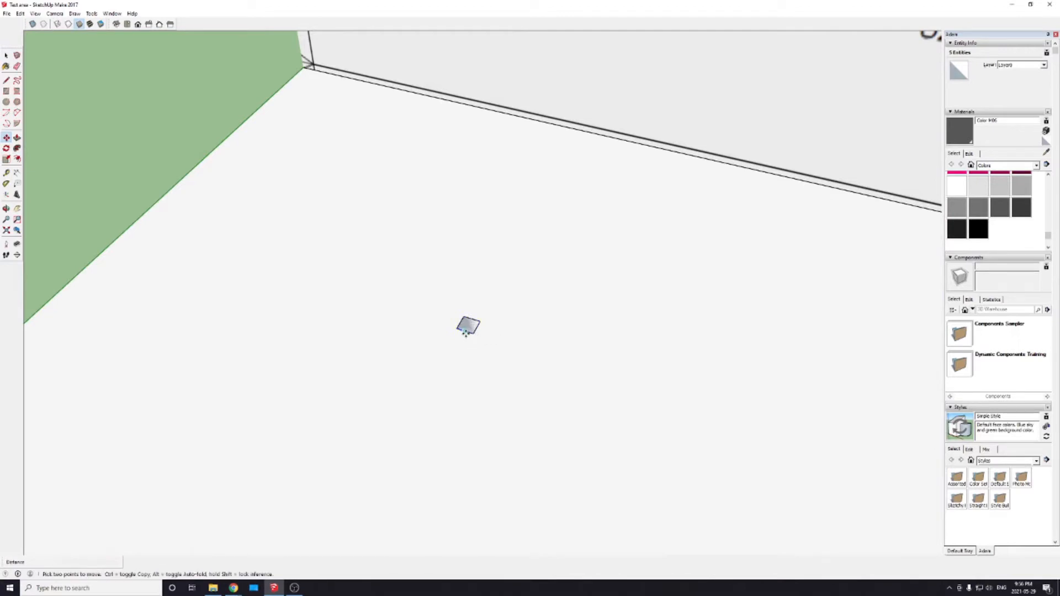
{"action": "key", "text": "space"}
{"action": "left_click_drag", "start_coordinate": [432, 294], "coordinate": [515, 365]}
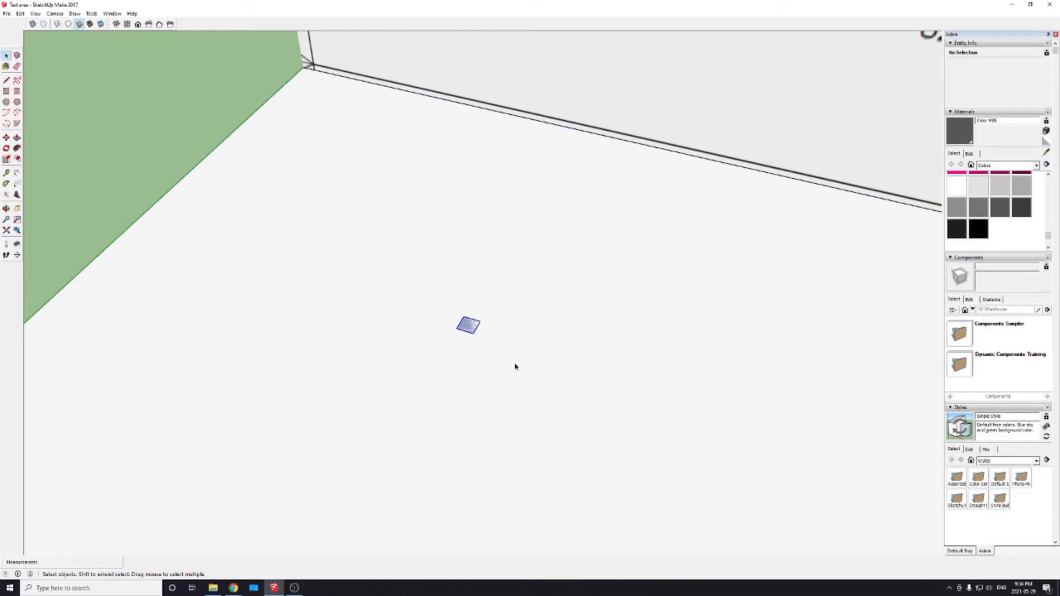
{"action": "key", "text": "m"}
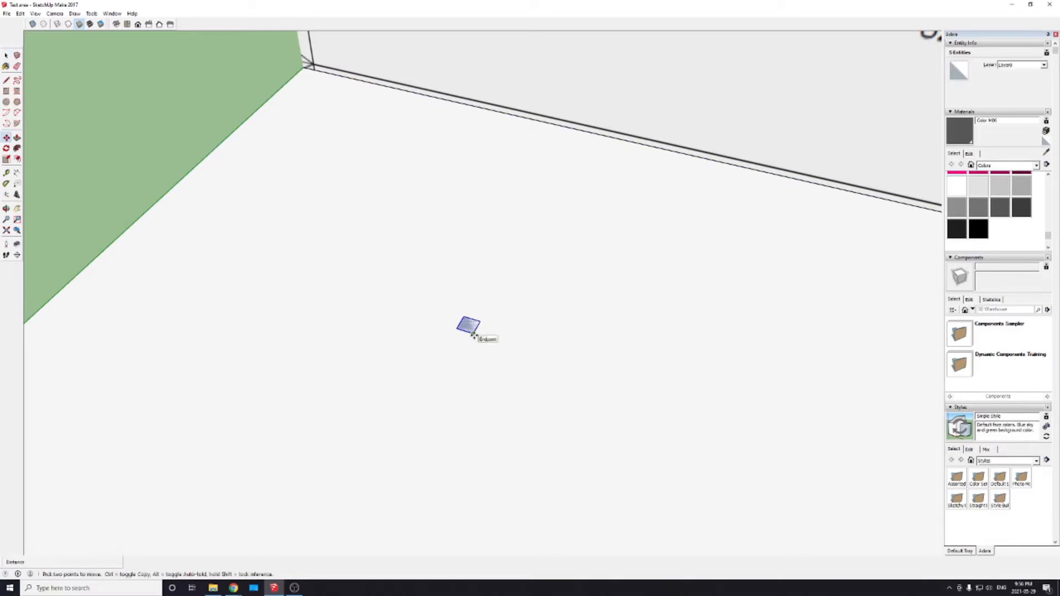
{"action": "left_click", "coordinate": [475, 335]}
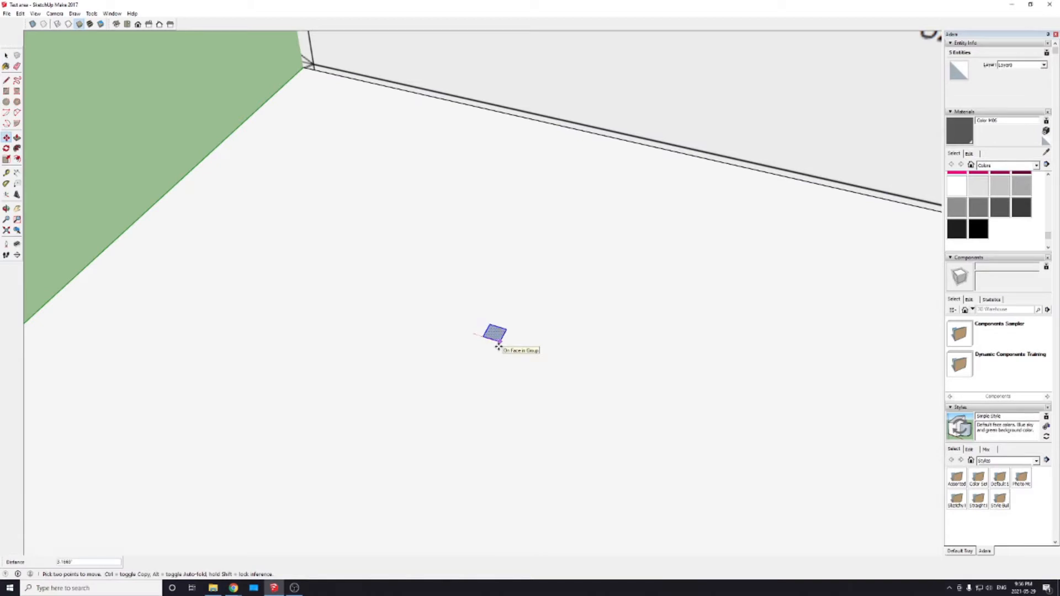
{"action": "key", "text": "ctrl"}
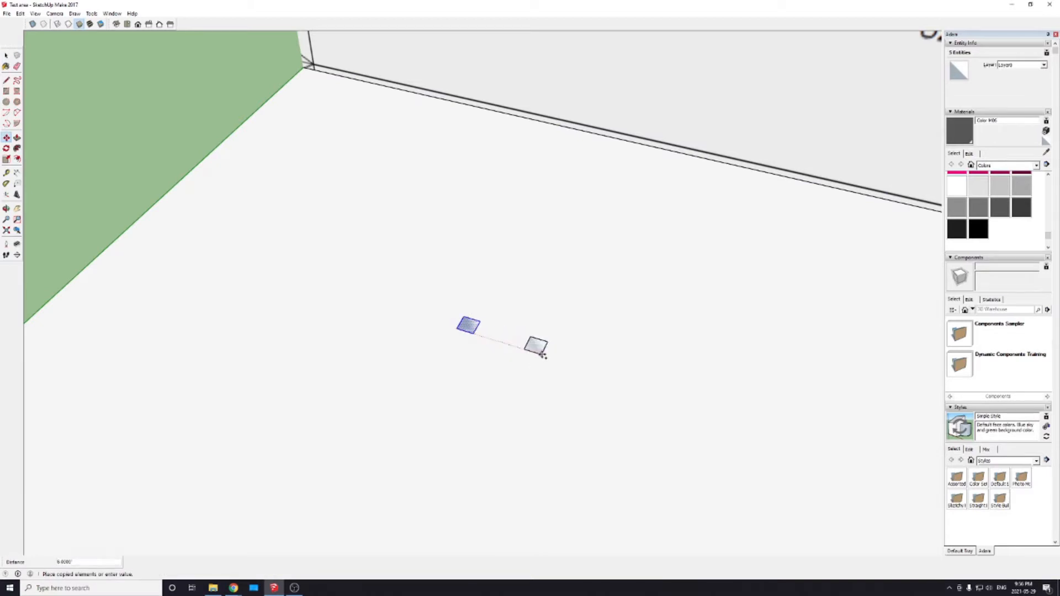
{"action": "key", "text": "ctrl"}
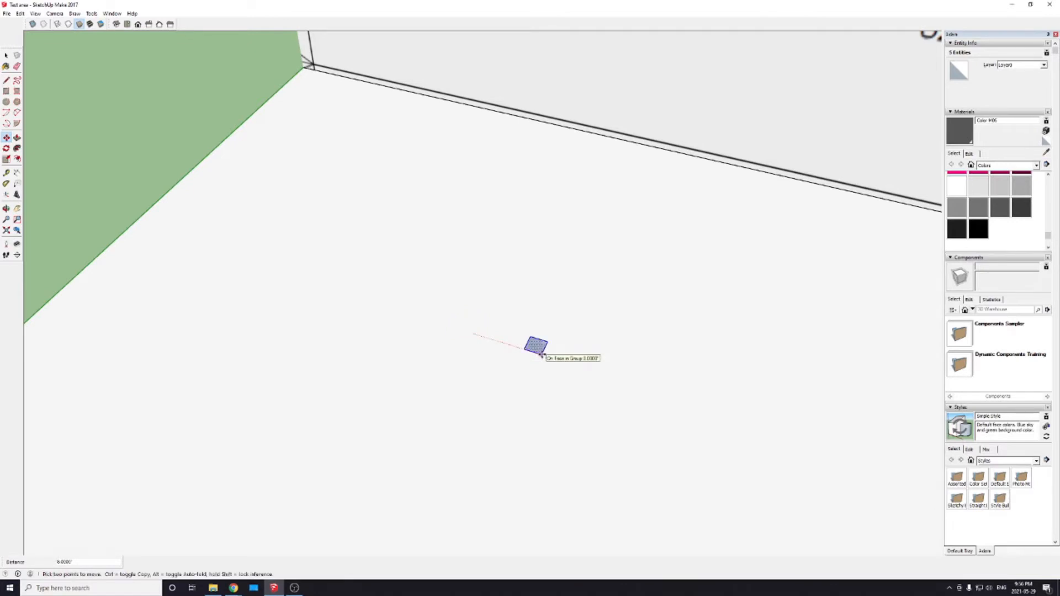
{"action": "key", "text": "ctrl"}
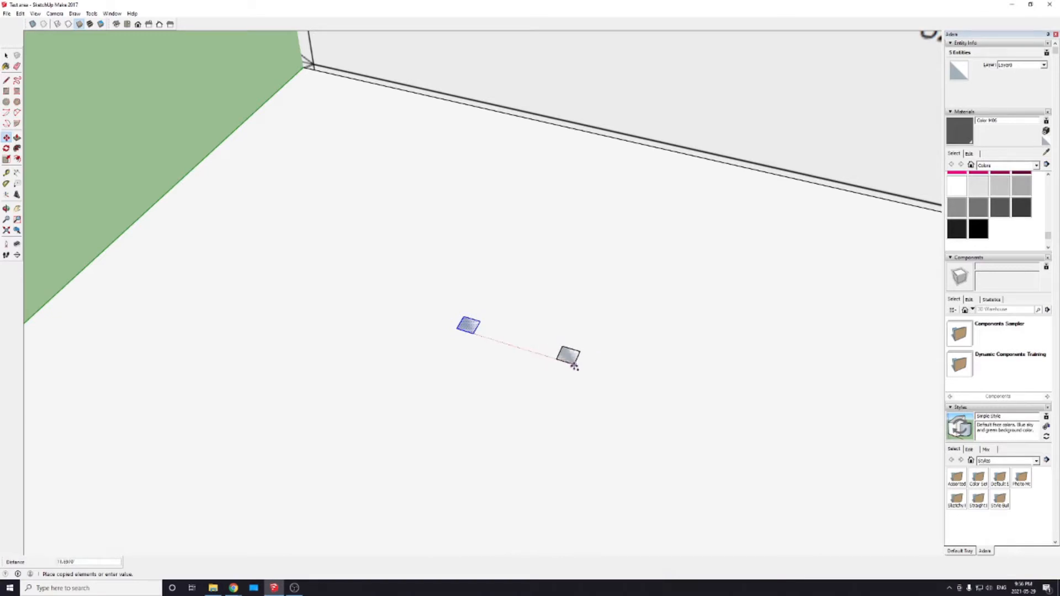
{"action": "left_click", "coordinate": [573, 365]}
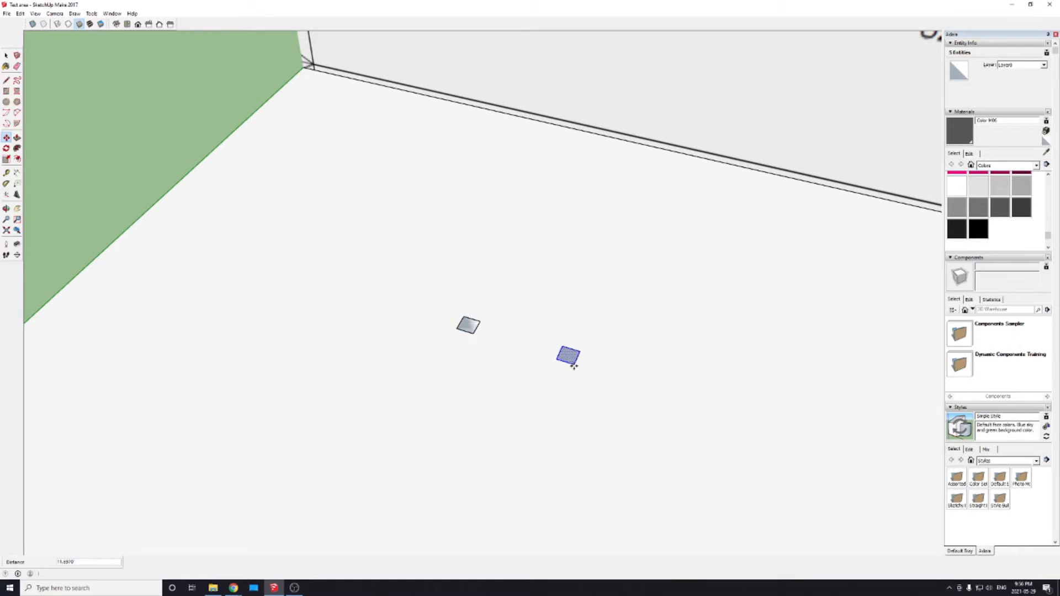
Step: Try multiplying the copy into a row of eight evenly spaced squares with x8, and undo all the copies
{"action": "scroll", "coordinate": [438, 372], "scroll_direction": "up", "scroll_amount": 1}
{"action": "scroll", "coordinate": [423, 373], "scroll_direction": "down", "scroll_amount": 4}
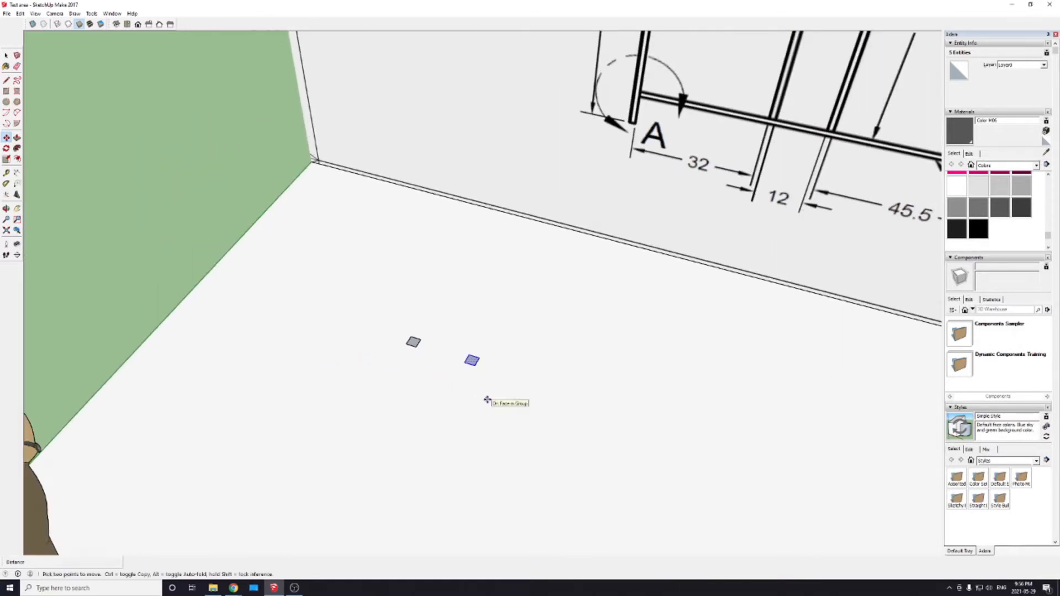
{"action": "type", "text": "x8"}
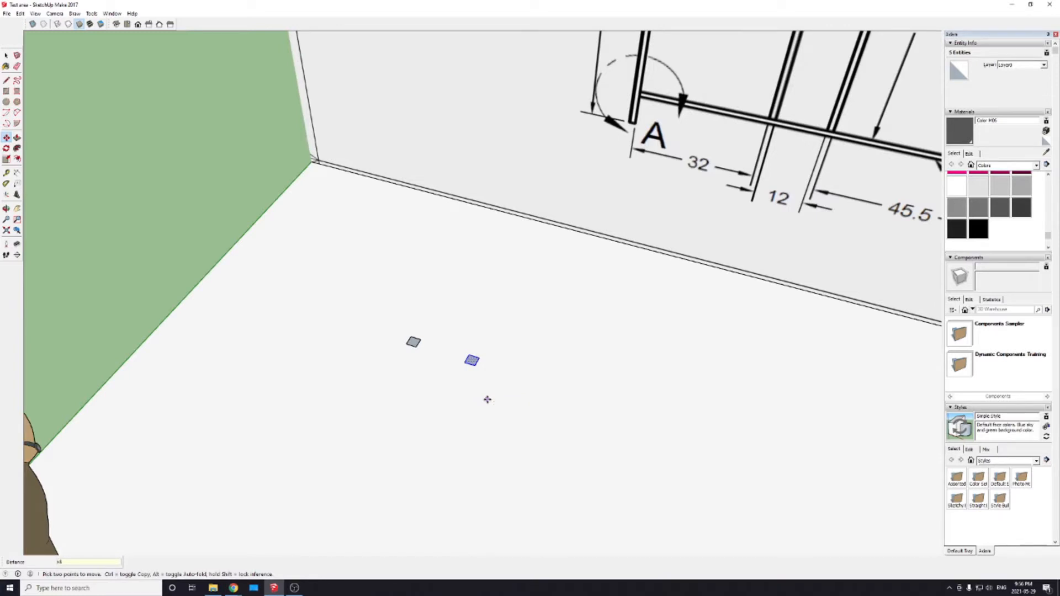
{"action": "key", "text": "Return"}
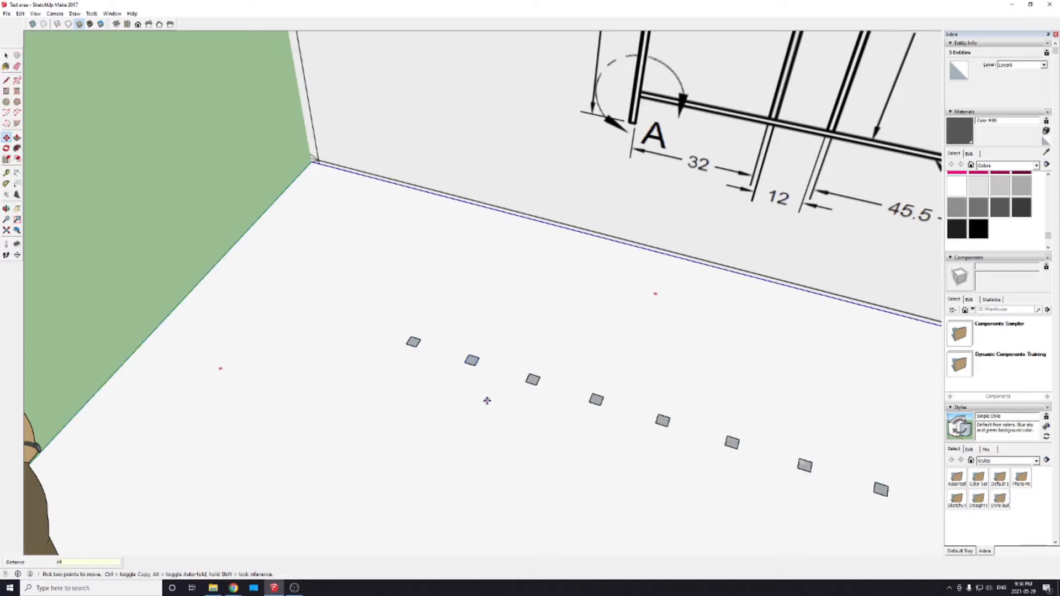
{"action": "scroll", "coordinate": [390, 412], "scroll_direction": "up", "scroll_amount": 3}
{"action": "scroll", "coordinate": [275, 396], "scroll_direction": "down", "scroll_amount": 5}
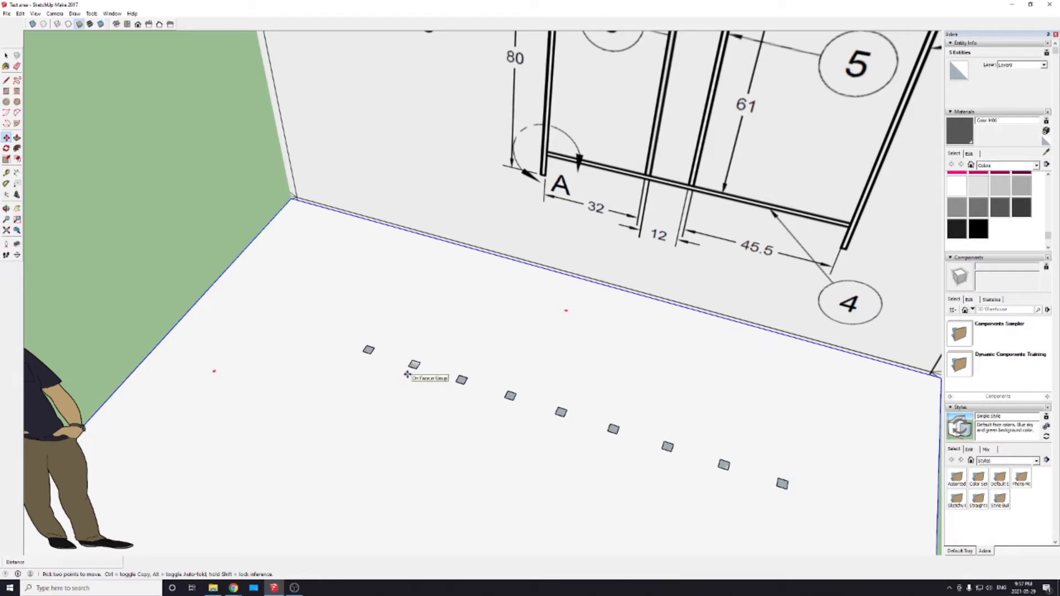
{"action": "key", "text": "ctrl+z"}
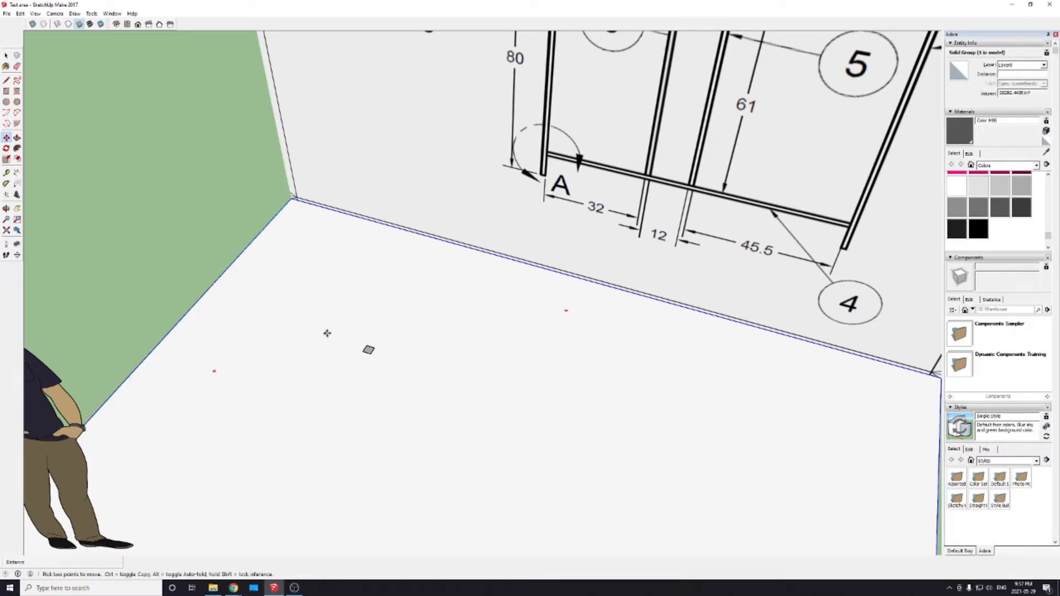
Step: Copy the square along the red axis and multiply the copy with x2 for a row of three
{"action": "key", "text": "space"}
{"action": "left_click_drag", "start_coordinate": [331, 329], "coordinate": [417, 394]}
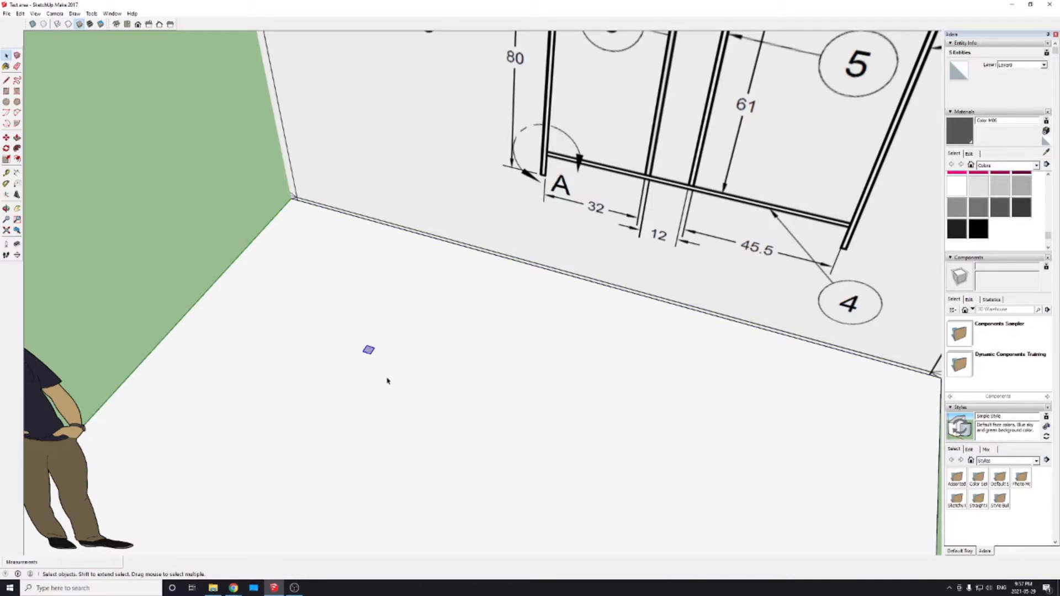
{"action": "key", "text": "m"}
{"action": "left_click", "coordinate": [368, 351]}
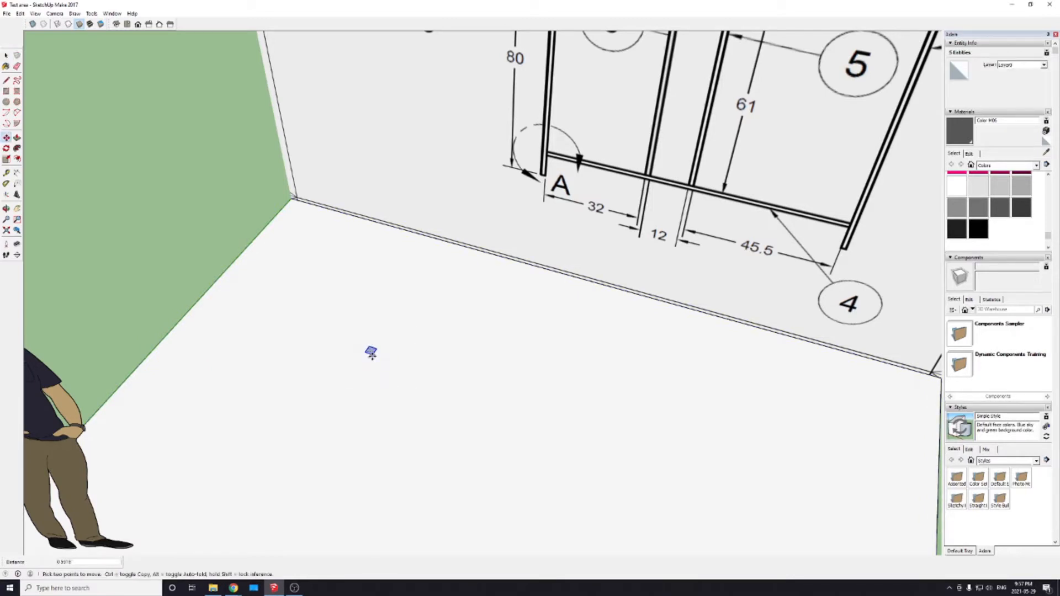
{"action": "key", "text": "ctrl"}
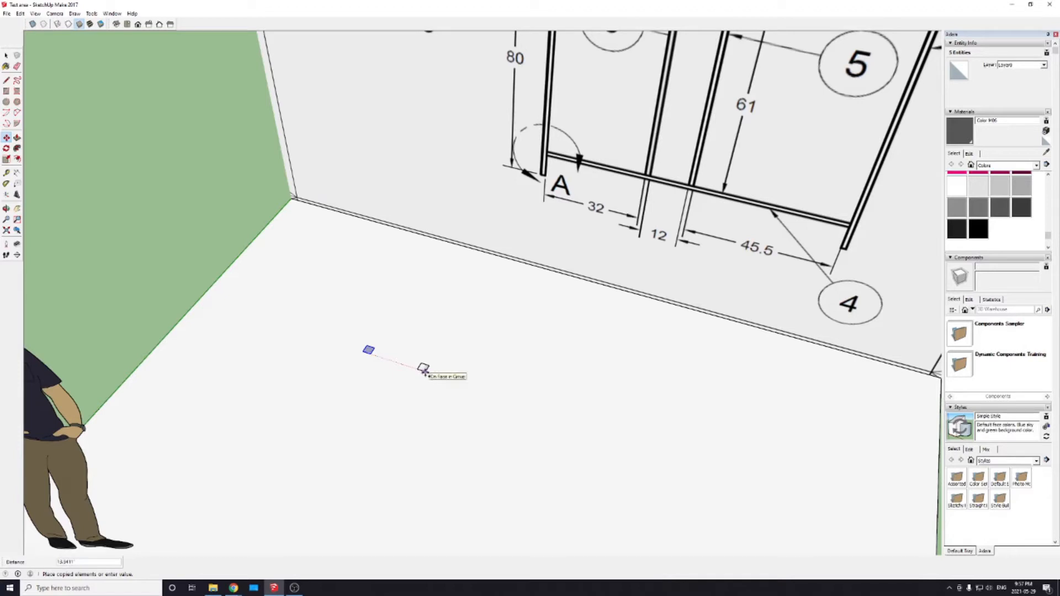
{"action": "left_click", "coordinate": [424, 371]}
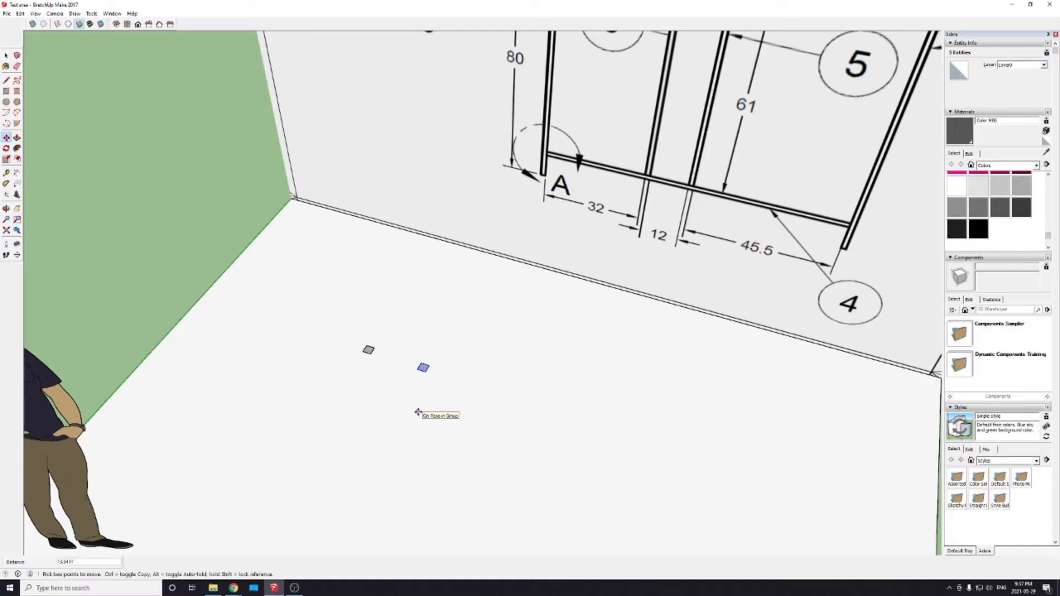
{"action": "type", "text": "x2"}
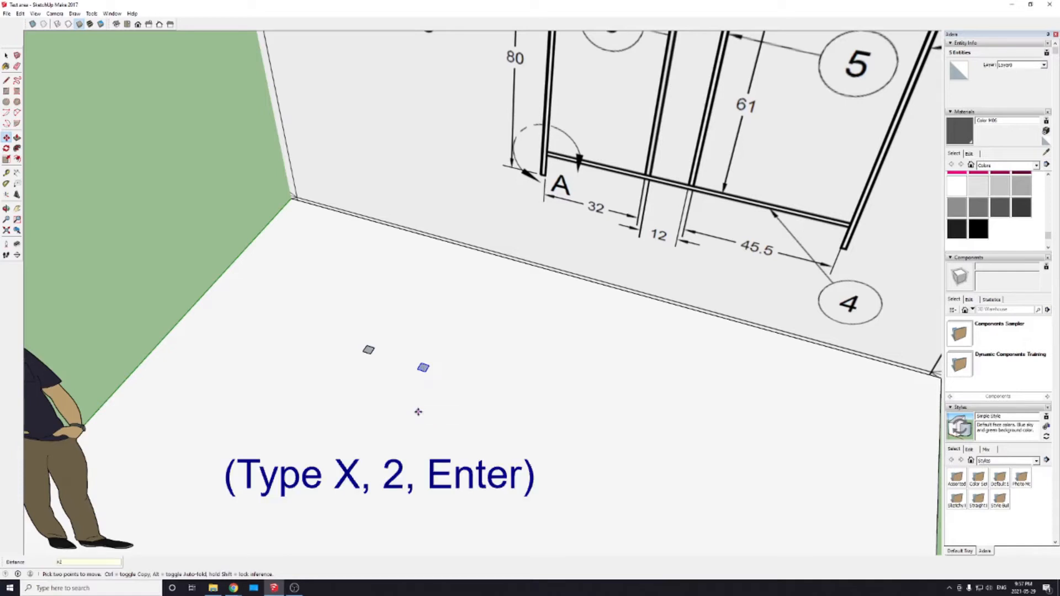
{"action": "key", "text": "Return"}
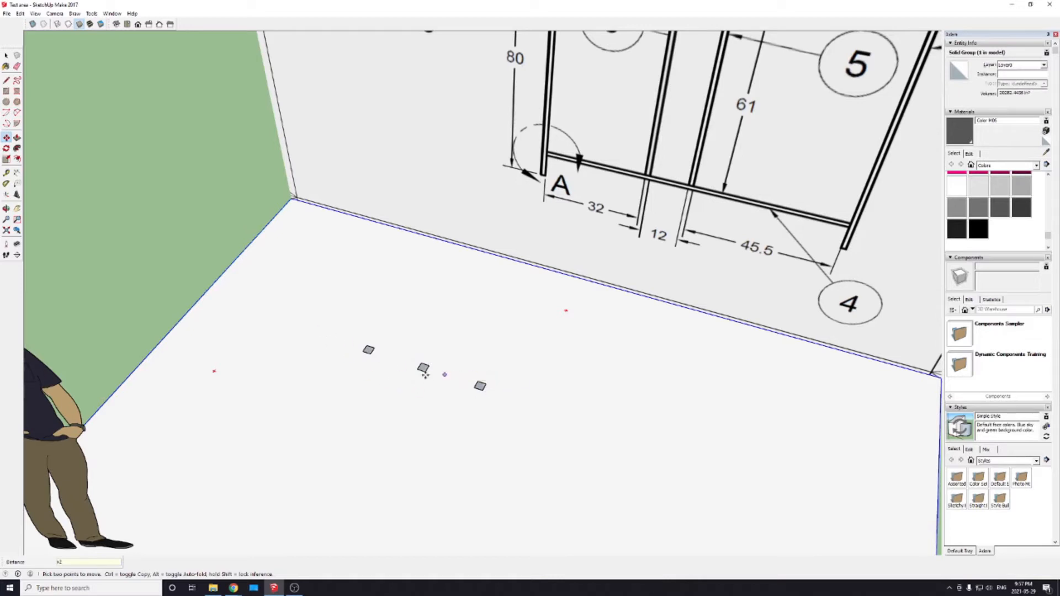
Step: Push/Pull the first square, at the end nearest the standing figure, up 80 inches into a post
{"action": "scroll", "coordinate": [368, 405], "scroll_direction": "down", "scroll_amount": 6}
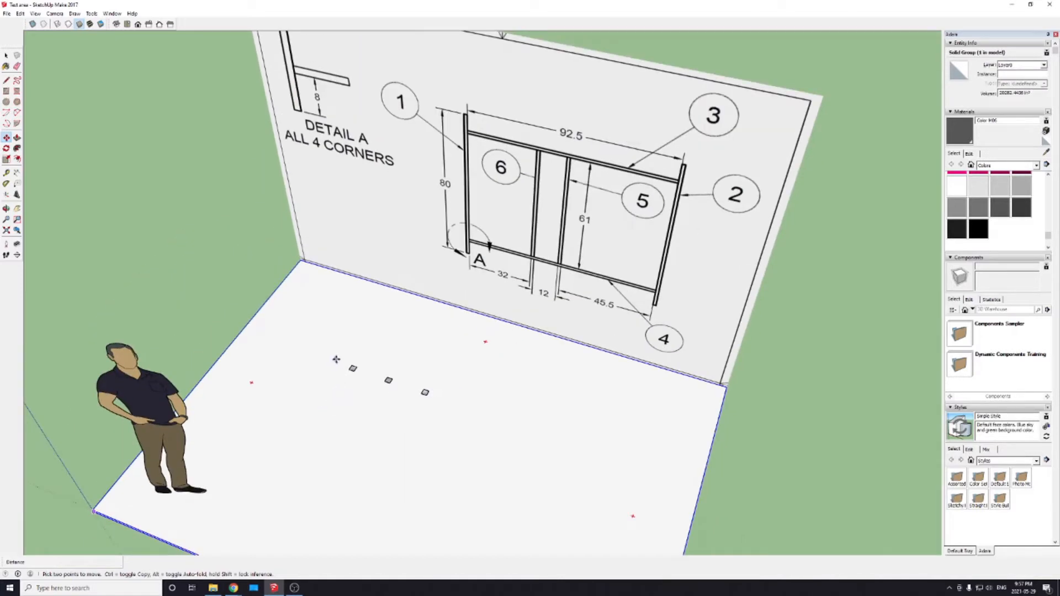
{"action": "key", "text": "space"}
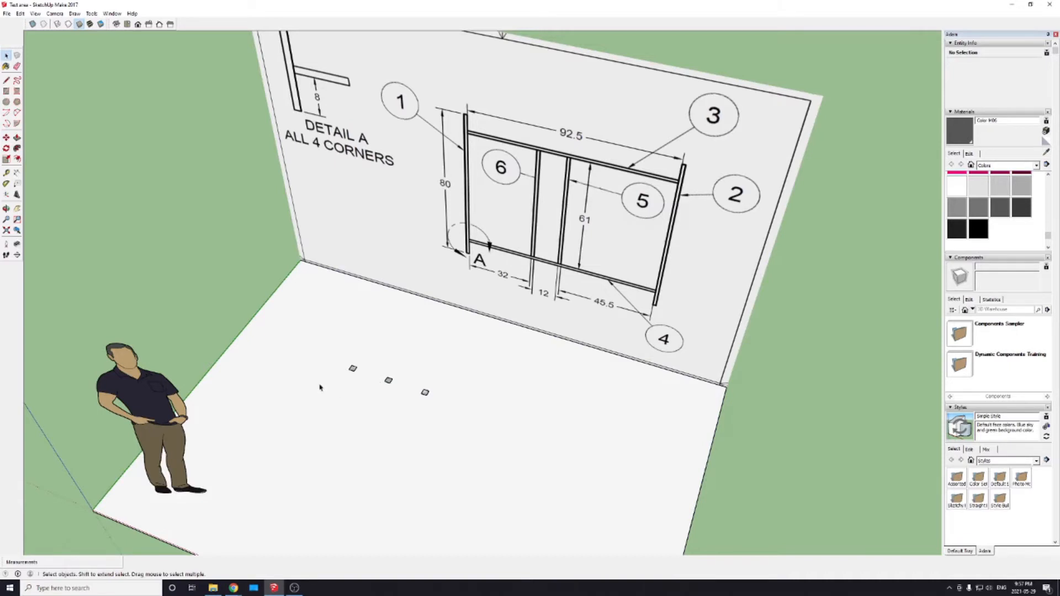
{"action": "scroll", "coordinate": [320, 388], "scroll_direction": "up", "scroll_amount": 4}
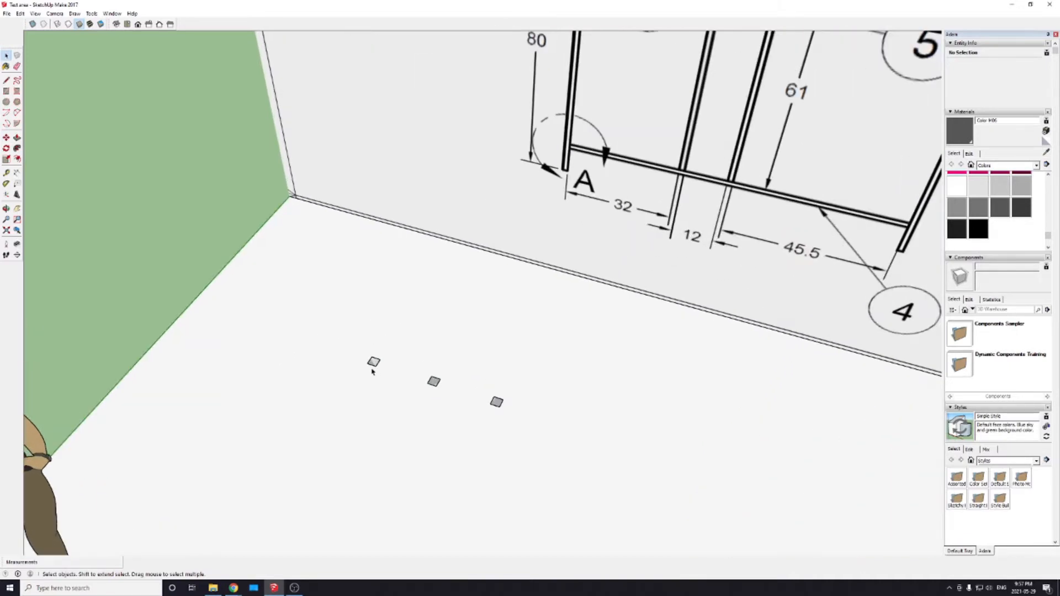
{"action": "left_click", "coordinate": [373, 362]}
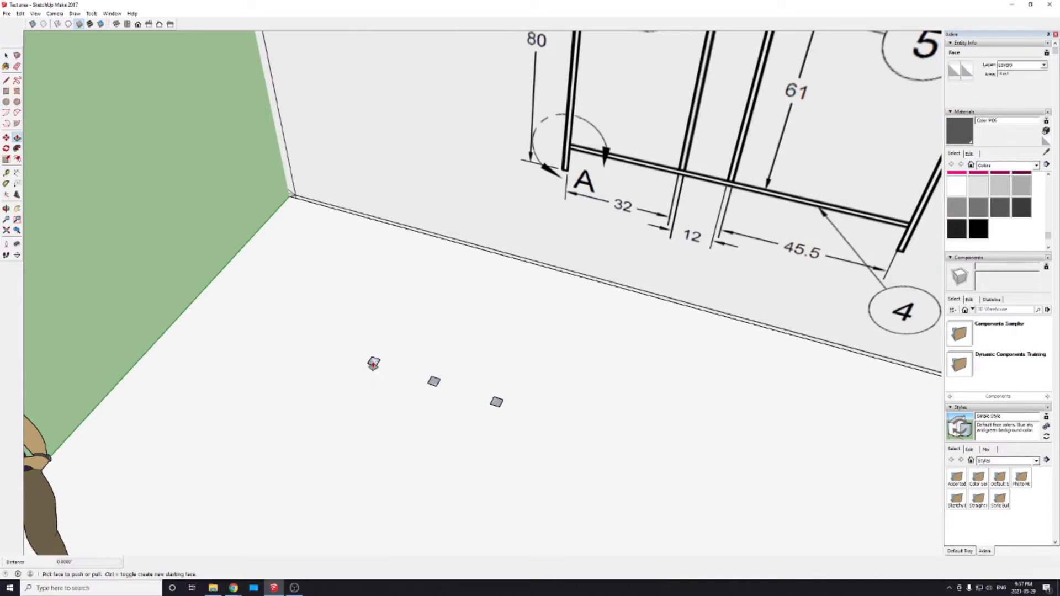
{"action": "key", "text": "p"}
{"action": "left_click_drag", "start_coordinate": [373, 362], "coordinate": [374, 273]}
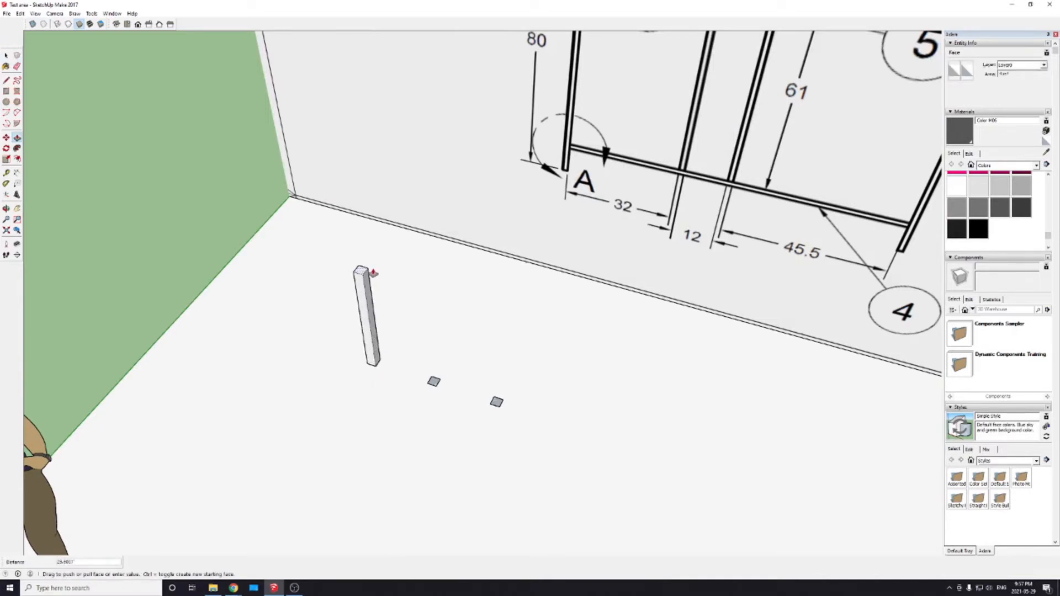
{"action": "type", "text": "80"}
{"action": "key", "text": "Return"}
{"action": "scroll", "coordinate": [377, 286], "scroll_direction": "down", "scroll_amount": 2}
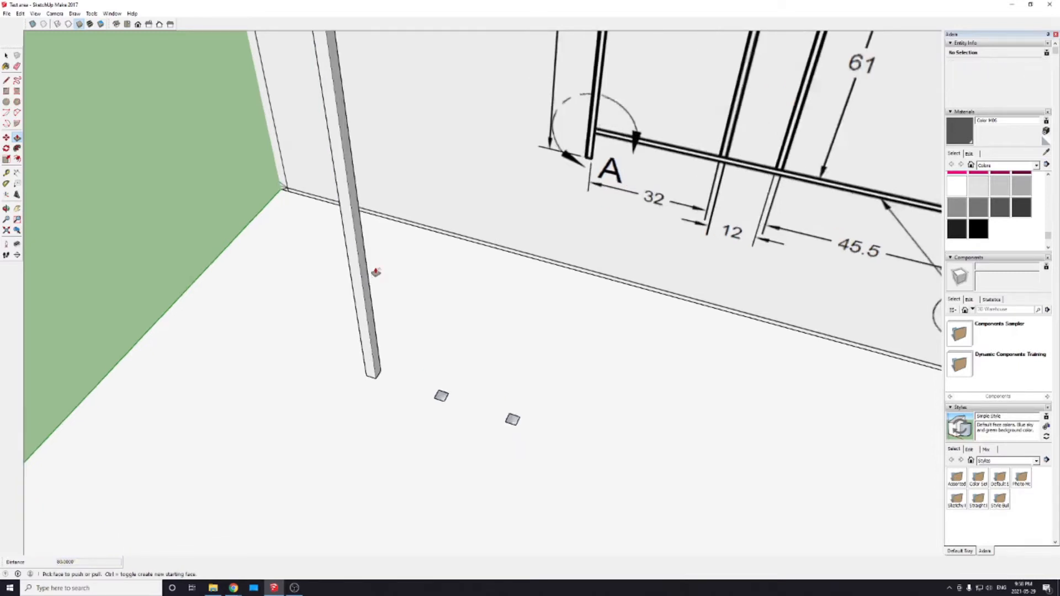
{"action": "scroll", "coordinate": [377, 286], "scroll_direction": "down", "scroll_amount": 5}
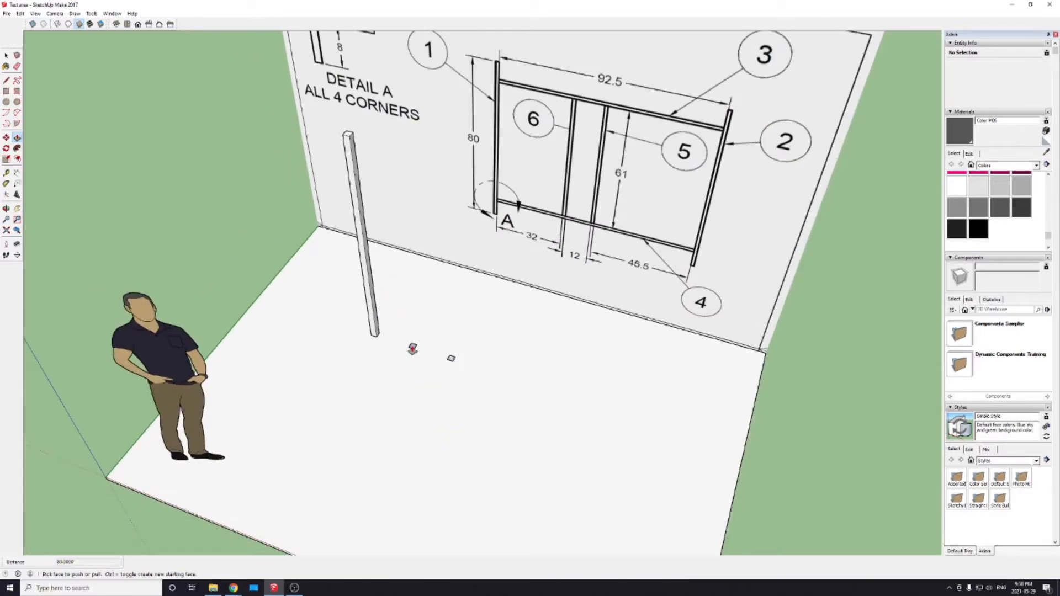
Step: Push/Pull the middle square of the row up 92.5 inches
{"action": "left_click", "coordinate": [413, 349]}
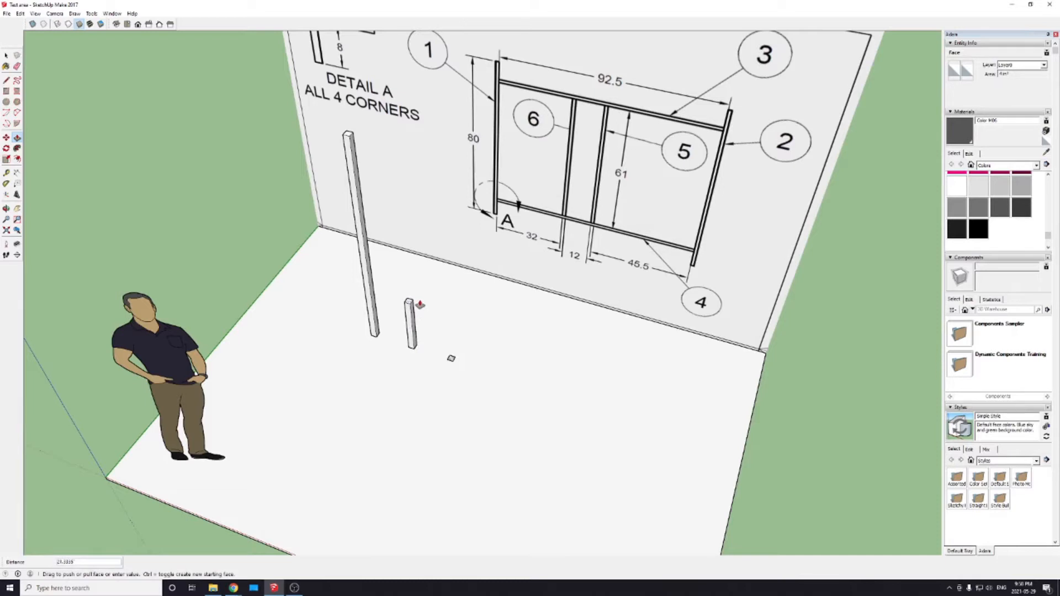
{"action": "type", "text": "92.5"}
{"action": "key", "text": "Return"}
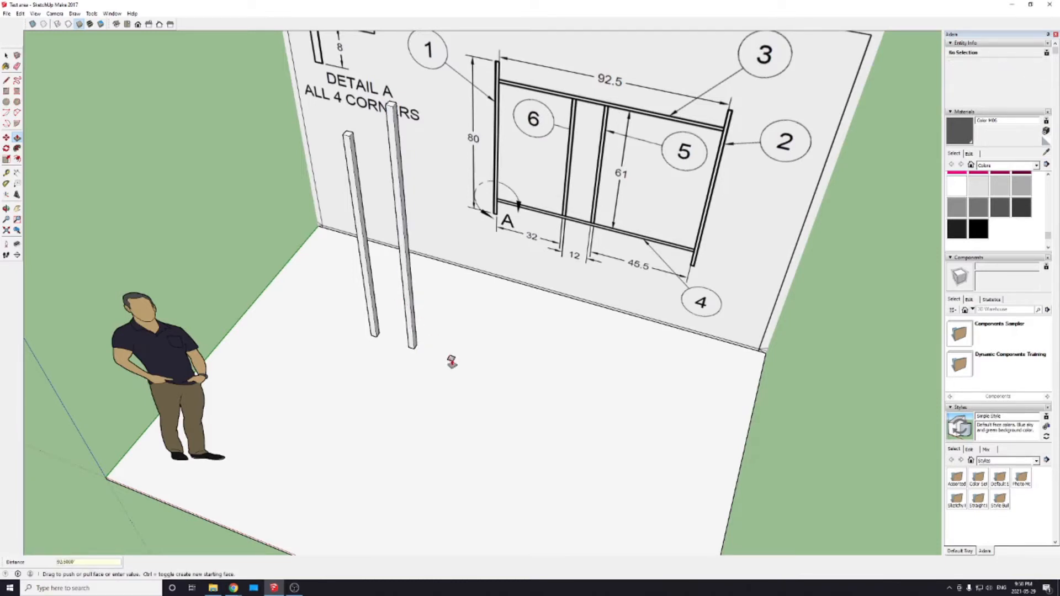
Step: Push/Pull the third square, at the end farthest from the standing figure, up 61 inches into a post
{"action": "left_click", "coordinate": [451, 360]}
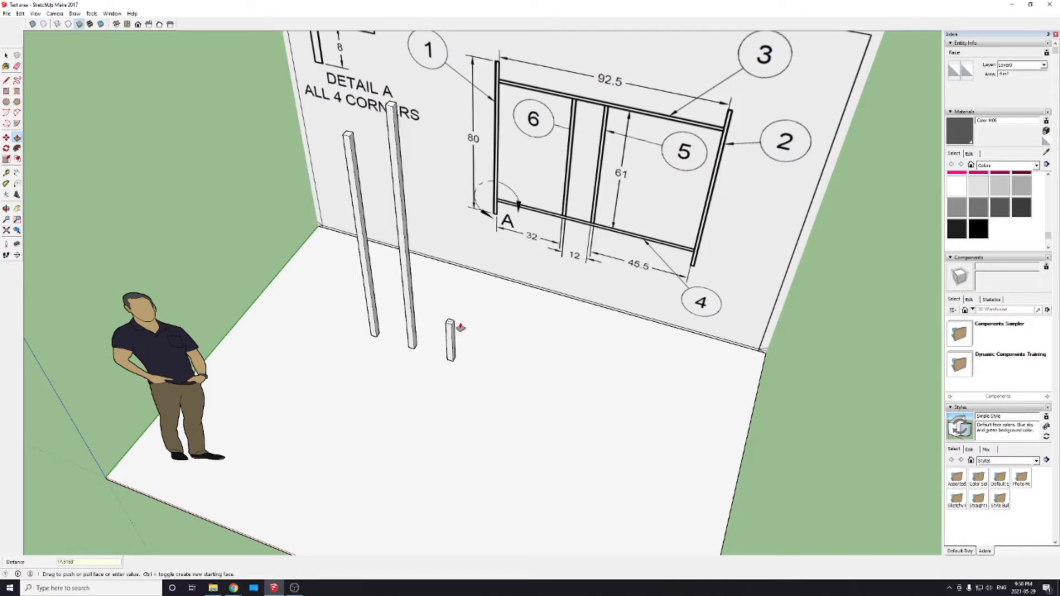
{"action": "type", "text": "61"}
{"action": "key", "text": "Return"}
{"action": "key", "text": "space"}
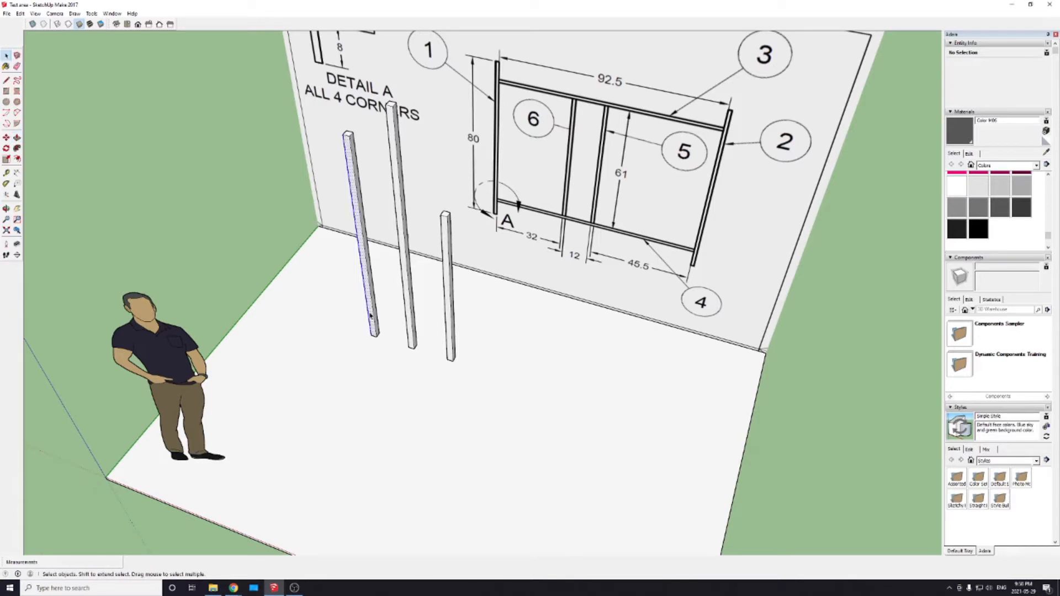
Step: Make each of the three posts its own separate group
{"action": "triple_click", "coordinate": [371, 315]}
{"action": "right_click", "coordinate": [371, 315]}
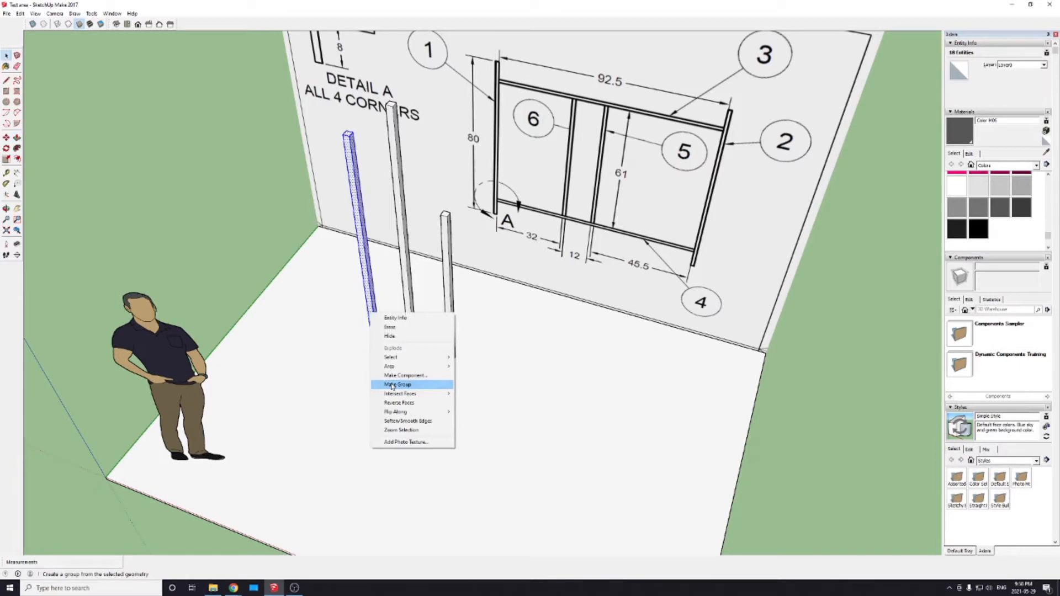
{"action": "left_click", "coordinate": [392, 386]}
{"action": "double_click", "coordinate": [409, 320]}
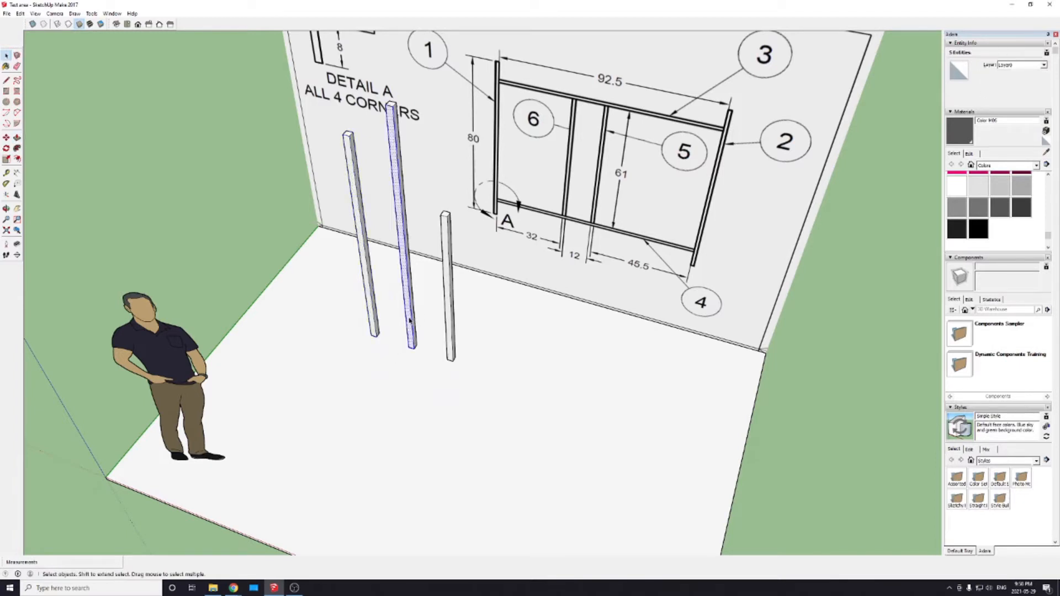
{"action": "left_click", "coordinate": [409, 320]}
{"action": "right_click", "coordinate": [409, 319]}
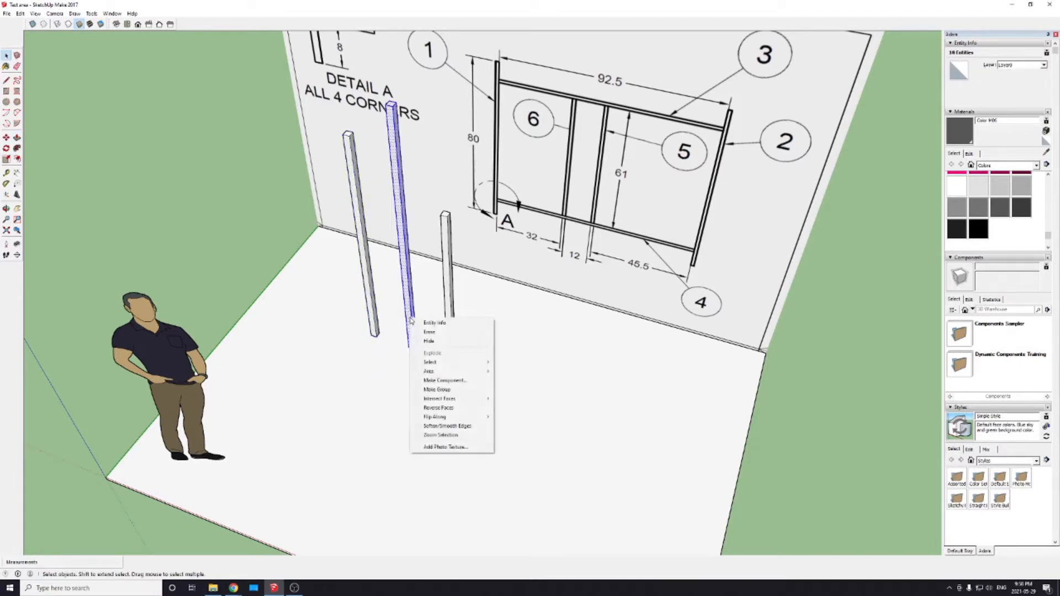
{"action": "left_click", "coordinate": [440, 390]}
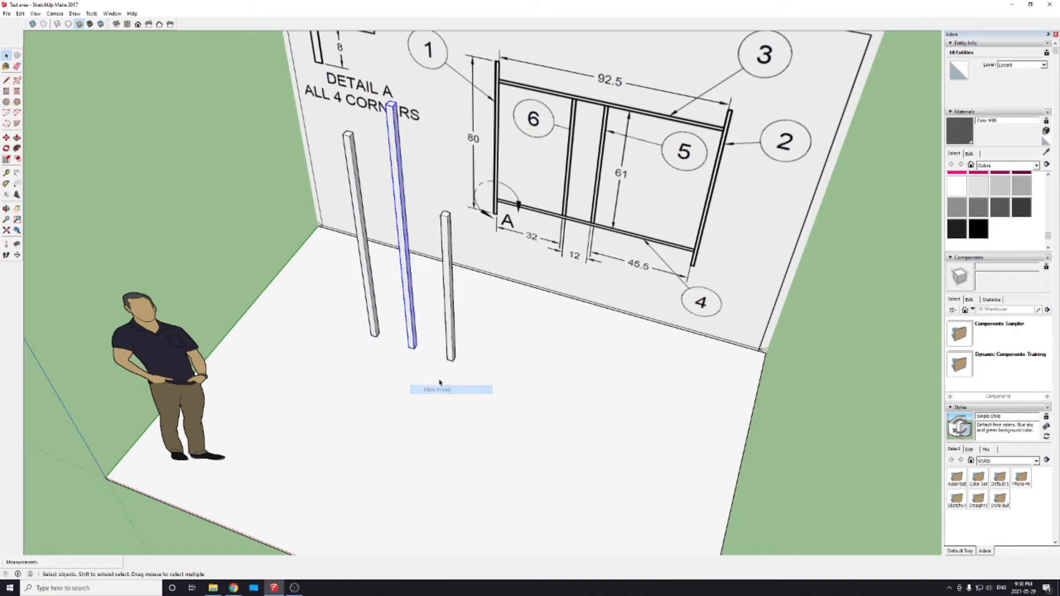
{"action": "double_click", "coordinate": [448, 320]}
{"action": "left_click", "coordinate": [449, 321]}
{"action": "right_click", "coordinate": [450, 318]}
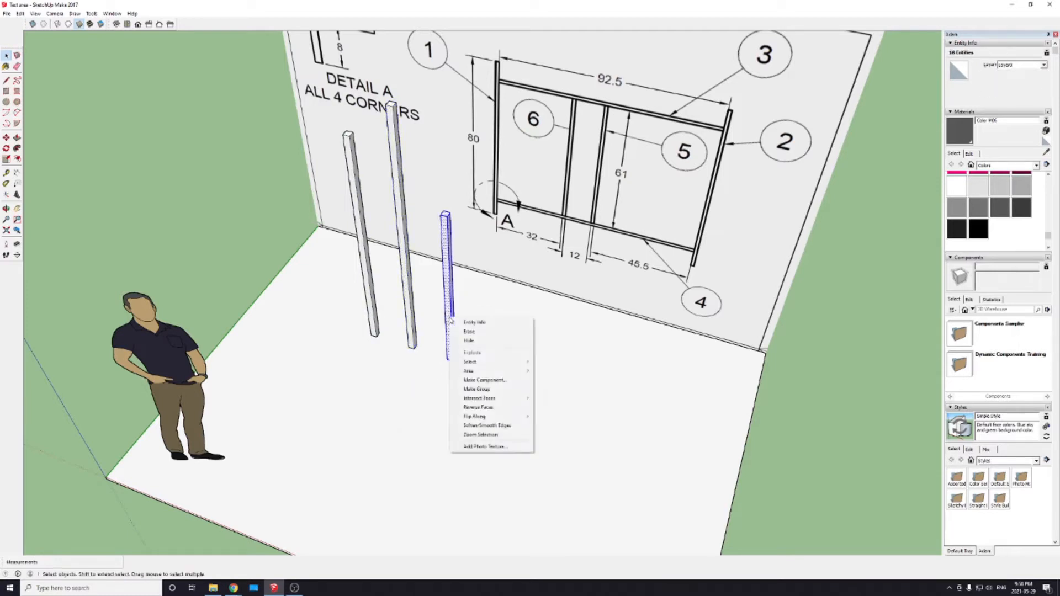
{"action": "left_click", "coordinate": [465, 390]}
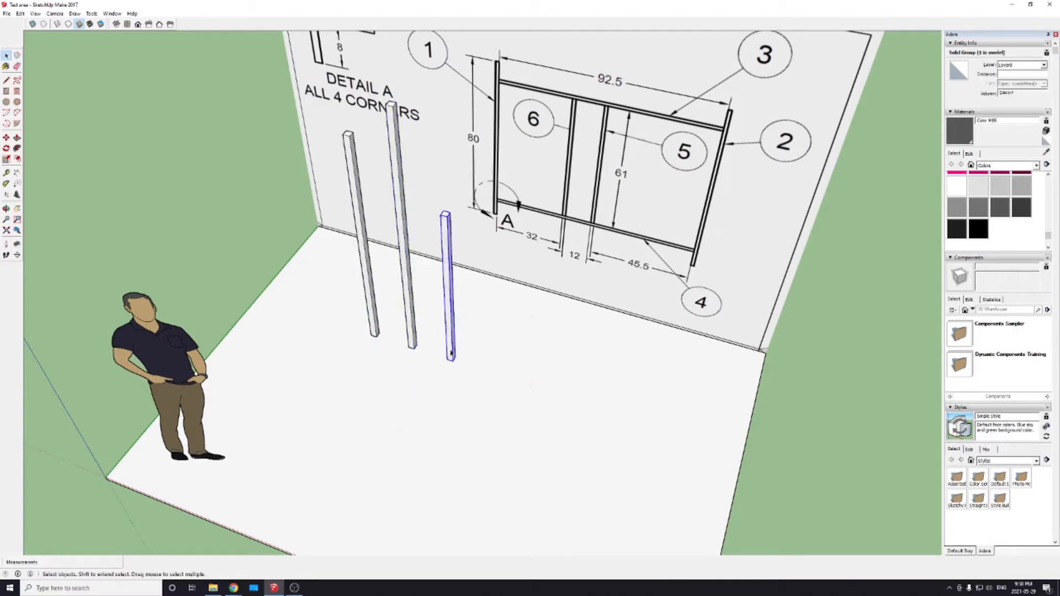
{"action": "key", "text": "m"}
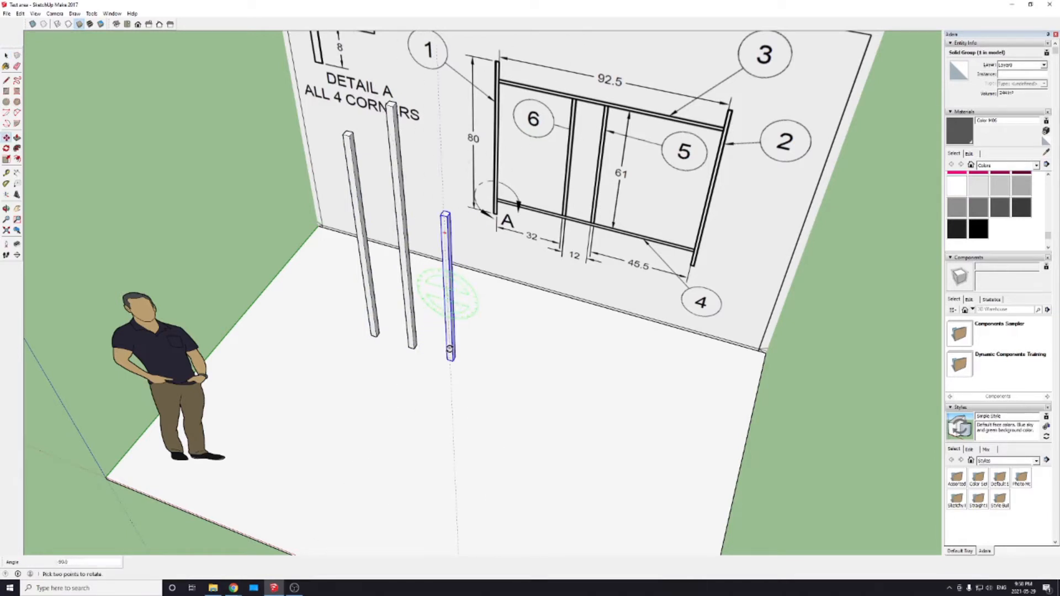
{"action": "key", "text": "space"}
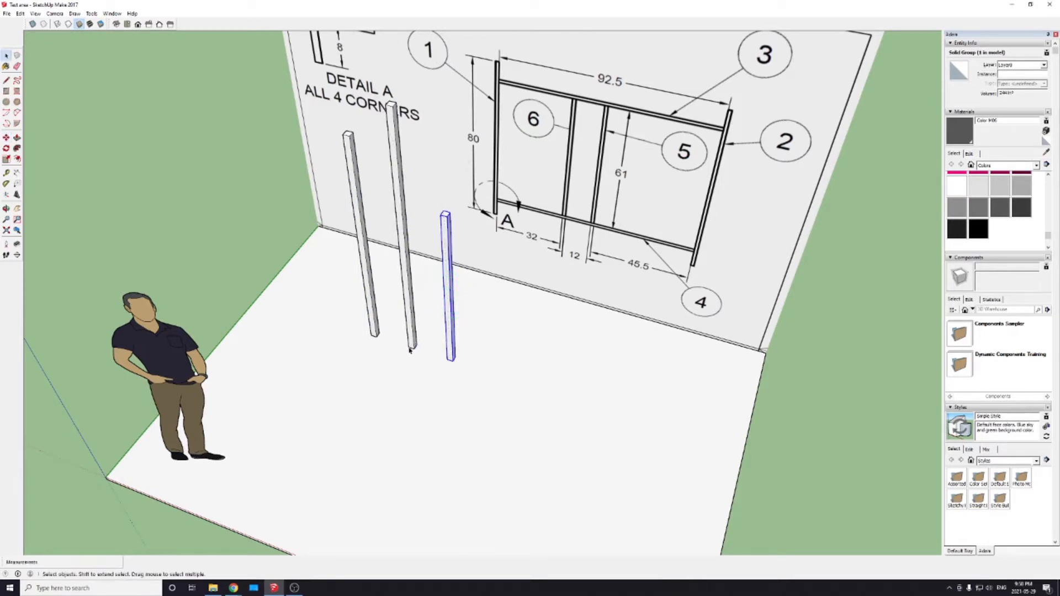
{"action": "left_click", "coordinate": [410, 348]}
{"action": "key", "text": "m"}
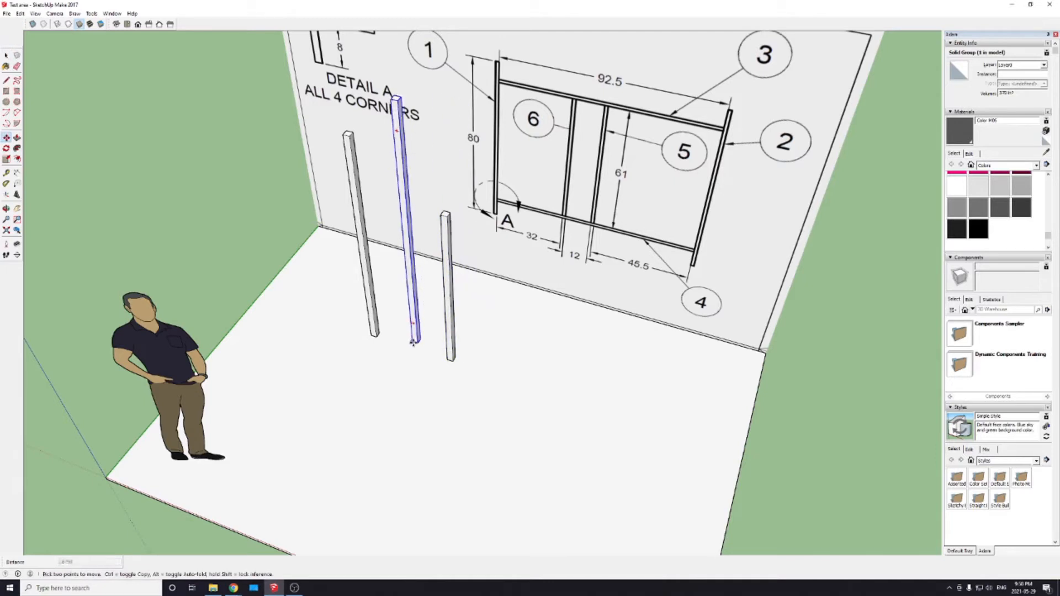
{"action": "key", "text": "space"}
{"action": "left_click", "coordinate": [373, 332]}
{"action": "key", "text": "q"}
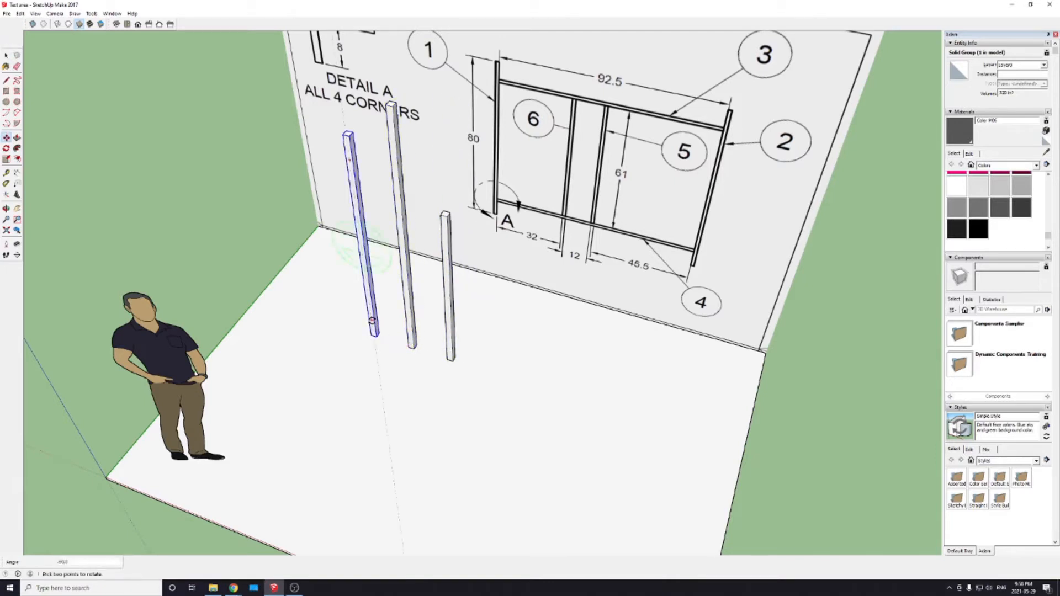
{"action": "key", "text": "m"}
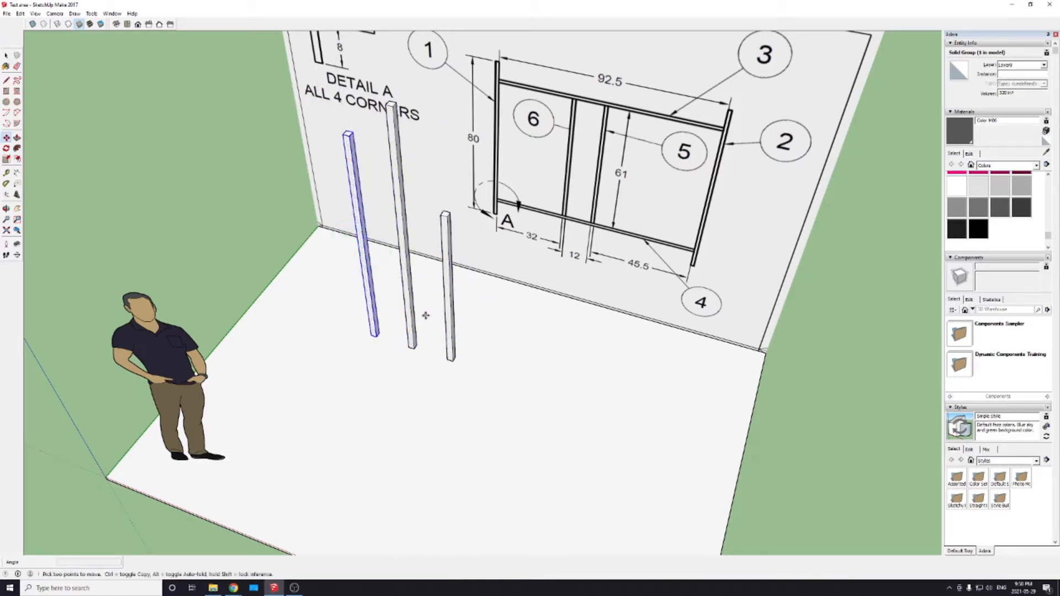
{"action": "middle_click_drag", "start_coordinate": [429, 396], "coordinate": [563, 411]}
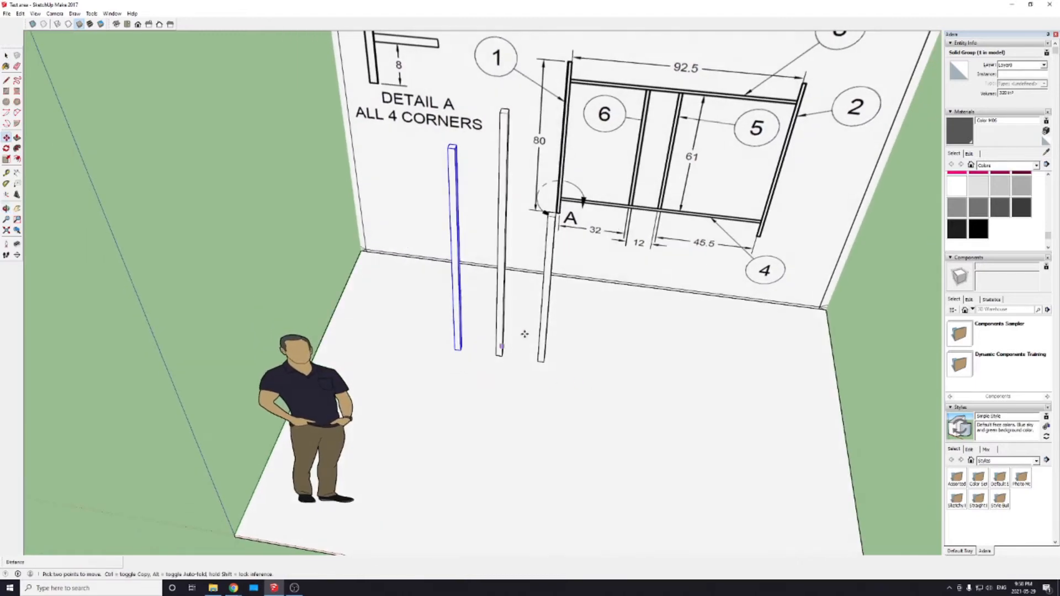
{"action": "middle_click_drag", "start_coordinate": [607, 210], "coordinate": [564, 232]}
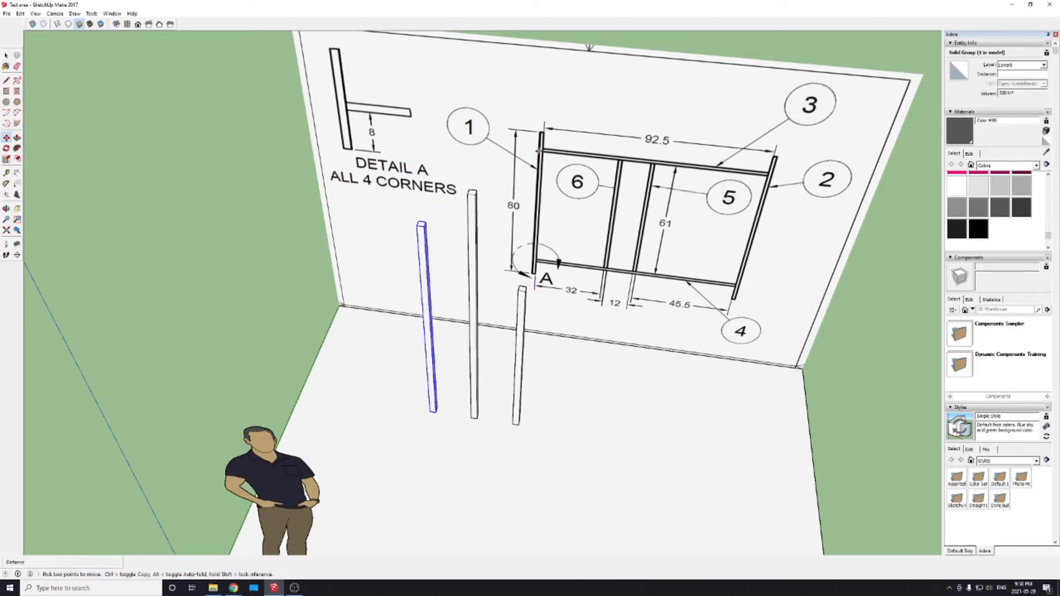
{"action": "key", "text": "space"}
{"action": "left_click", "coordinate": [227, 154]}
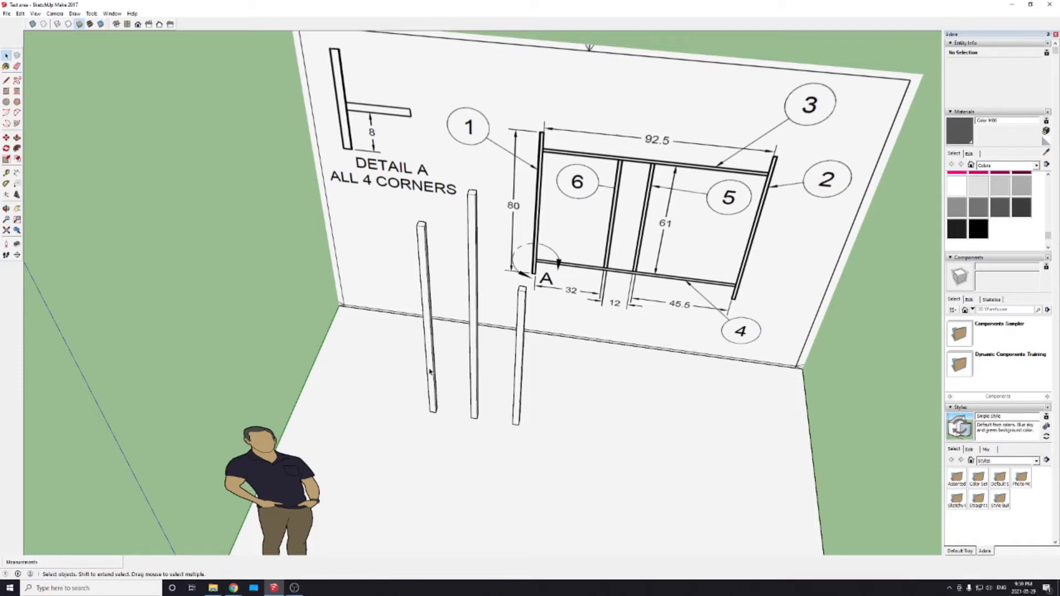
Step: Draw an 8 inch line up the edge of the 80 inch post, starting at its bottom corner
{"action": "scroll", "coordinate": [430, 372], "scroll_direction": "up", "scroll_amount": 10}
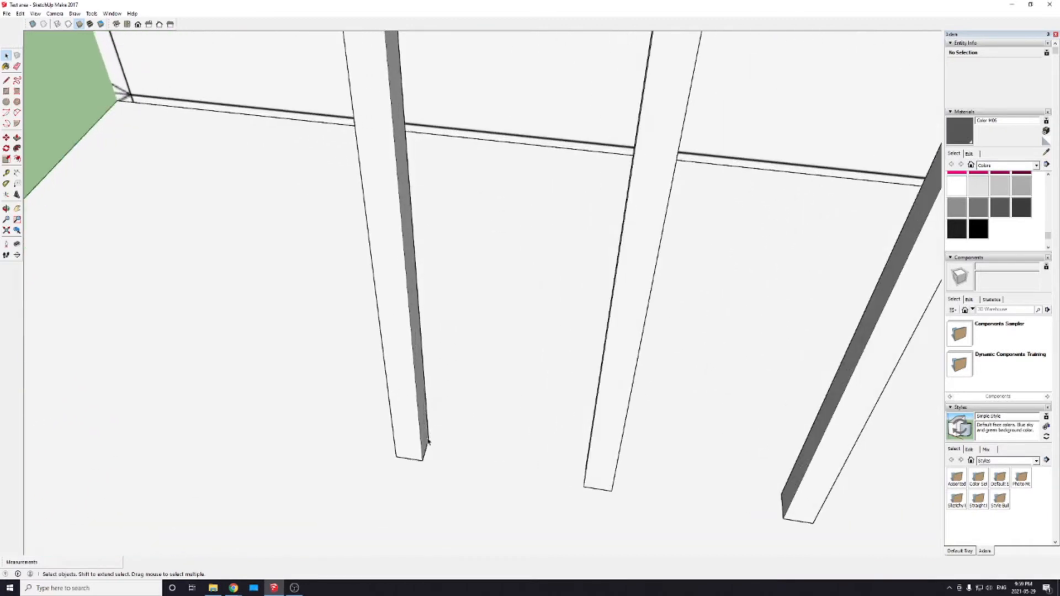
{"action": "scroll", "coordinate": [411, 434], "scroll_direction": "down", "scroll_amount": 1}
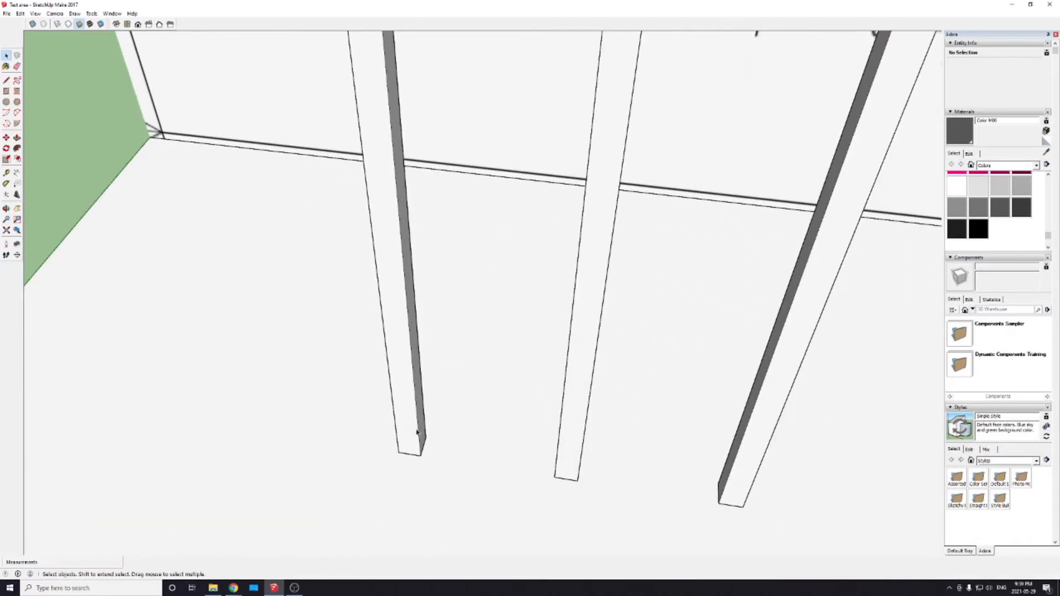
{"action": "key", "text": "l"}
{"action": "left_click", "coordinate": [422, 454]}
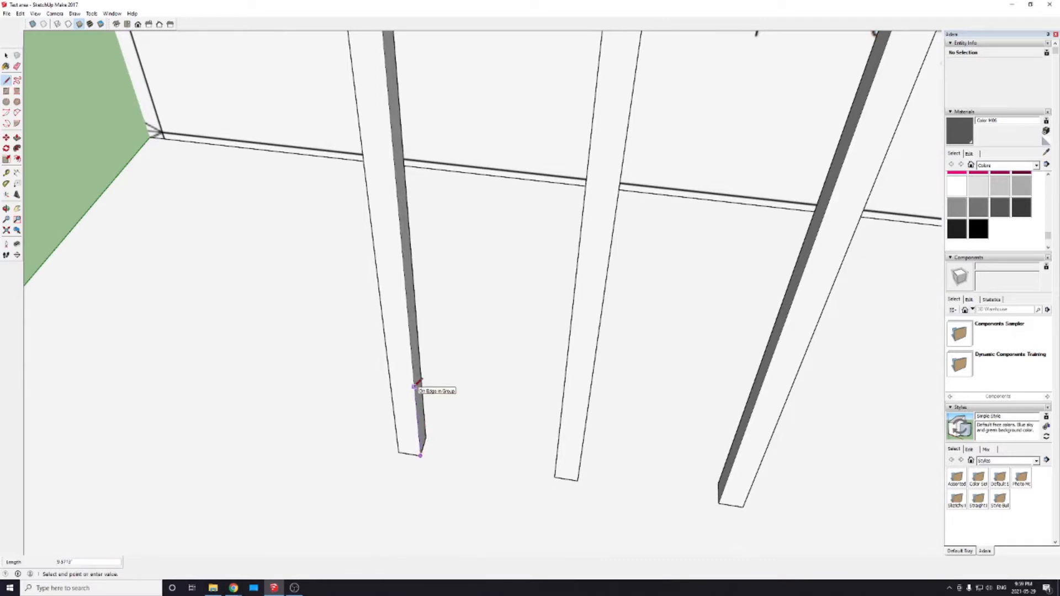
{"action": "type", "text": "8"}
{"action": "key", "text": "Return"}
{"action": "scroll", "coordinate": [511, 414], "scroll_direction": "down", "scroll_amount": 3}
{"action": "scroll", "coordinate": [510, 415], "scroll_direction": "down", "scroll_amount": 2}
{"action": "key", "text": "Escape"}
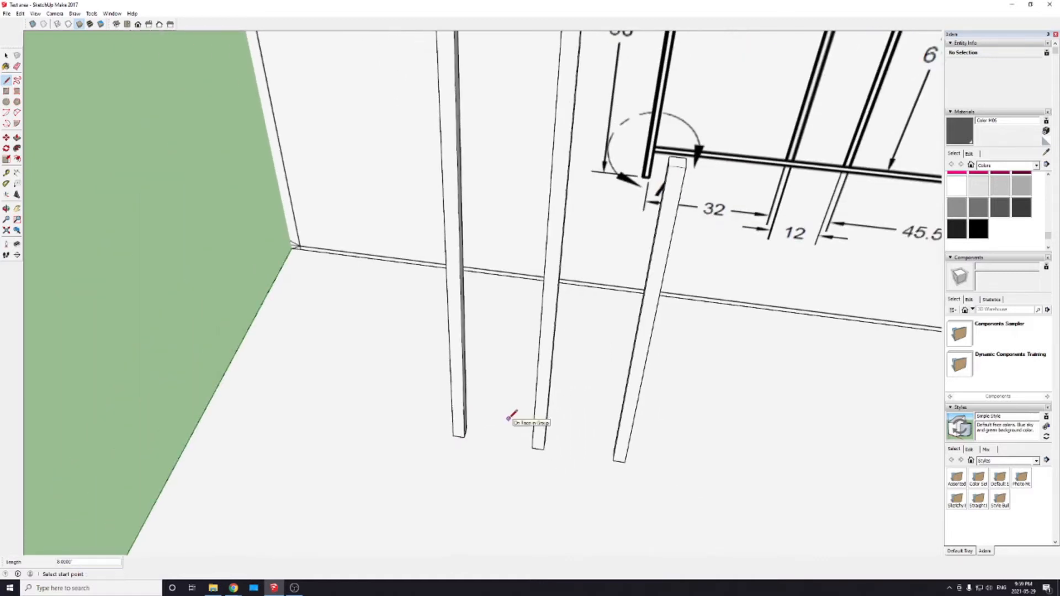
Step: Draw a line down the edge of the 80 inch post from its top corner to mark Detail A's 8 inch corner offset
{"action": "scroll", "coordinate": [509, 420], "scroll_direction": "down", "scroll_amount": 4}
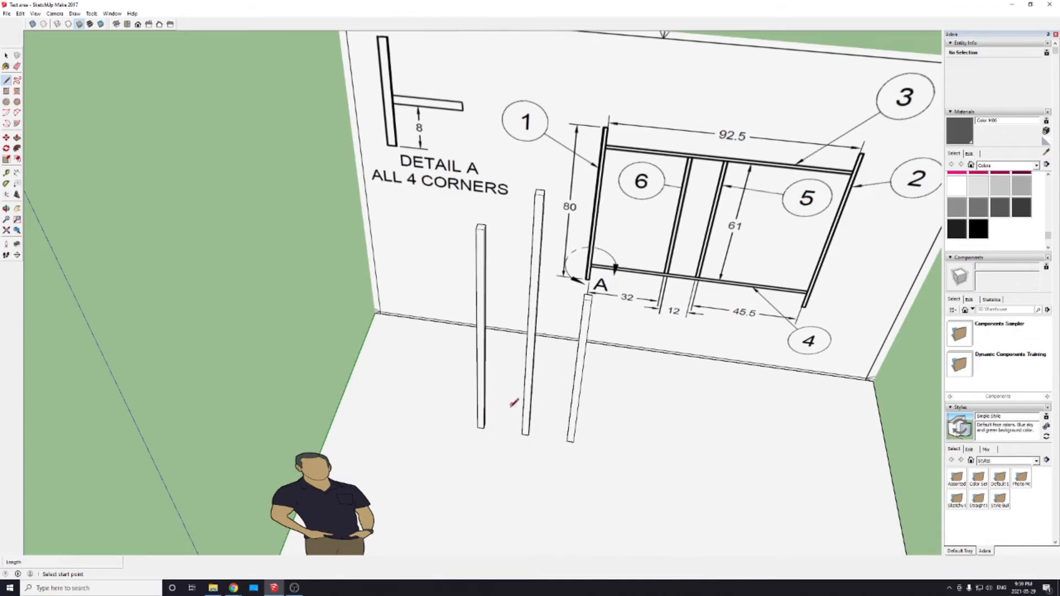
{"action": "scroll", "coordinate": [533, 421], "scroll_direction": "up", "scroll_amount": 1}
{"action": "scroll", "coordinate": [533, 421], "scroll_direction": "up", "scroll_amount": 2}
{"action": "key", "text": "space"}
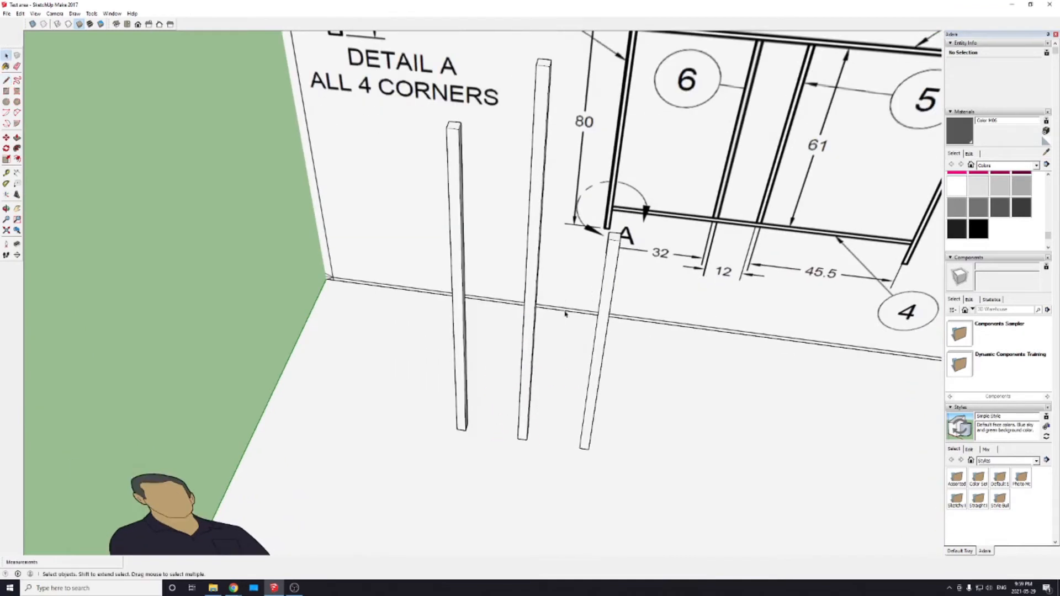
{"action": "scroll", "coordinate": [565, 313], "scroll_direction": "down", "scroll_amount": 2}
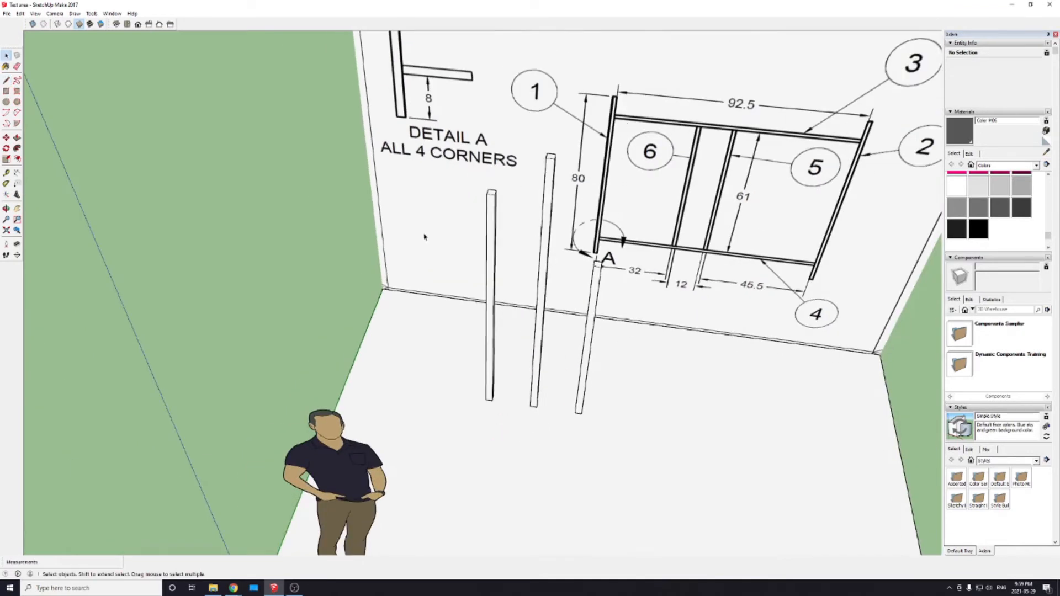
{"action": "scroll", "coordinate": [425, 238], "scroll_direction": "up", "scroll_amount": 2}
{"action": "mouse_move", "coordinate": [559, 222]}
{"action": "middle_mouse_down"}
{"action": "mouse_move", "coordinate": [464, 250]}
{"action": "mouse_move", "coordinate": [450, 237]}
{"action": "middle_mouse_up"}
{"action": "key", "text": "l"}
{"action": "left_click", "coordinate": [431, 200]}
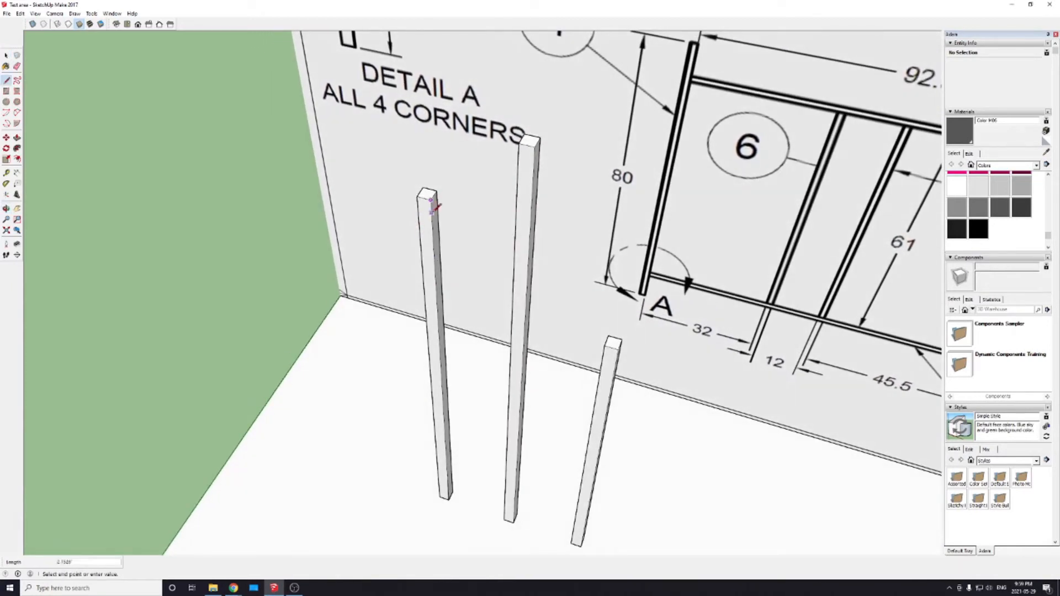
{"action": "type", "text": "6"}
{"action": "key", "text": "Return"}
{"action": "key", "text": "Escape"}
{"action": "scroll", "coordinate": [468, 390], "scroll_direction": "down", "scroll_amount": 5}
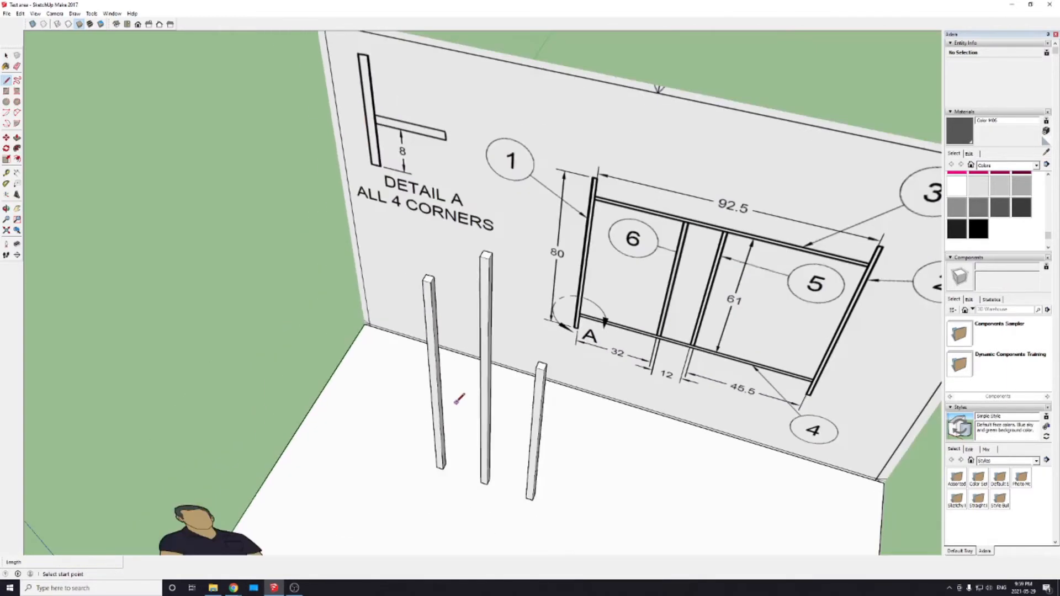
Step: Rotate the 92.5 inch middle post 90 degrees about its bottom corner around the green axis, laying it along the floor away from the figure
{"action": "scroll", "coordinate": [463, 398], "scroll_direction": "up", "scroll_amount": 3}
{"action": "key", "text": "space"}
{"action": "left_click", "coordinate": [560, 366]}
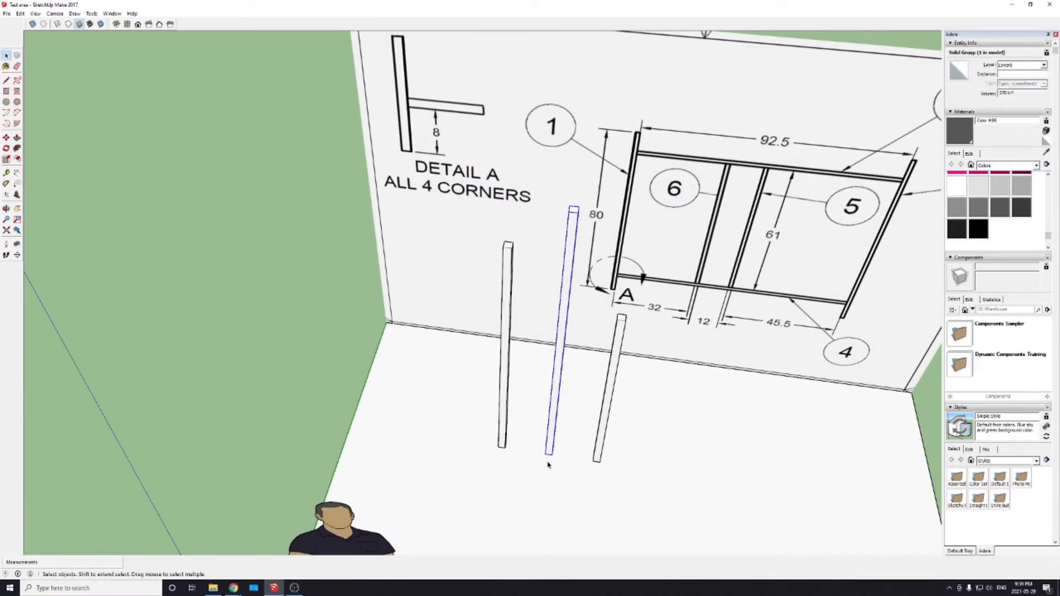
{"action": "scroll", "coordinate": [548, 465], "scroll_direction": "up", "scroll_amount": 4}
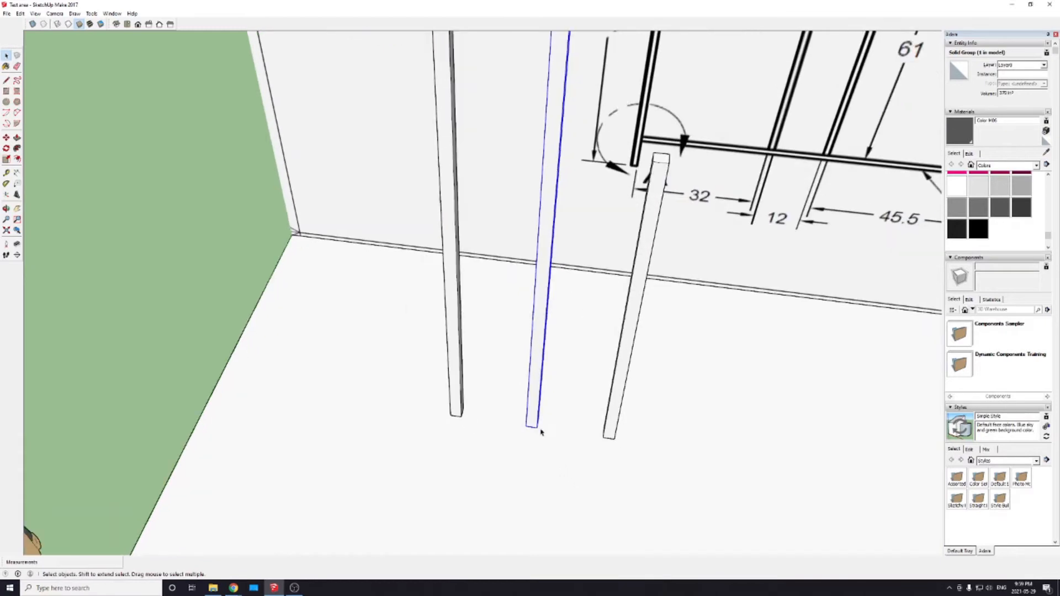
{"action": "key", "text": "q"}
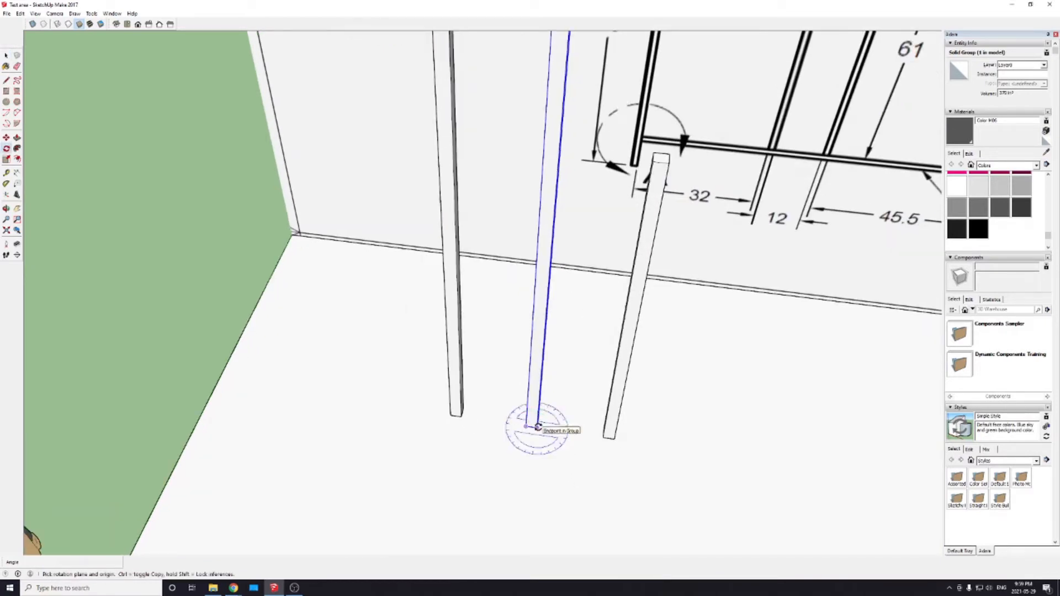
{"action": "scroll", "coordinate": [534, 427], "scroll_direction": "down", "scroll_amount": 4}
{"action": "scroll", "coordinate": [533, 426], "scroll_direction": "down", "scroll_amount": 2}
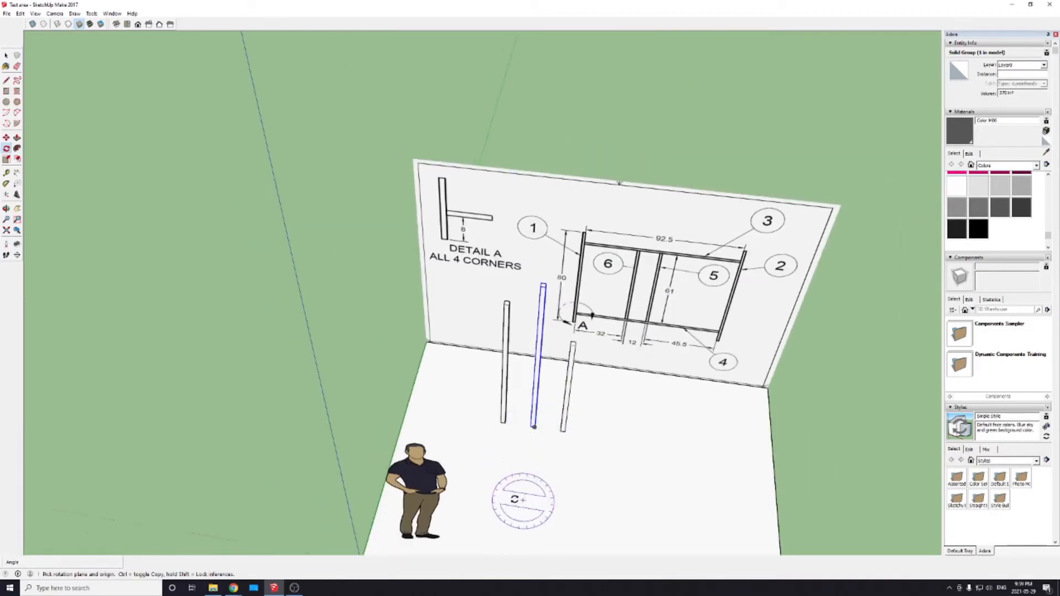
{"action": "middle_click_drag", "start_coordinate": [521, 502], "coordinate": [532, 379], "text": "shift"}
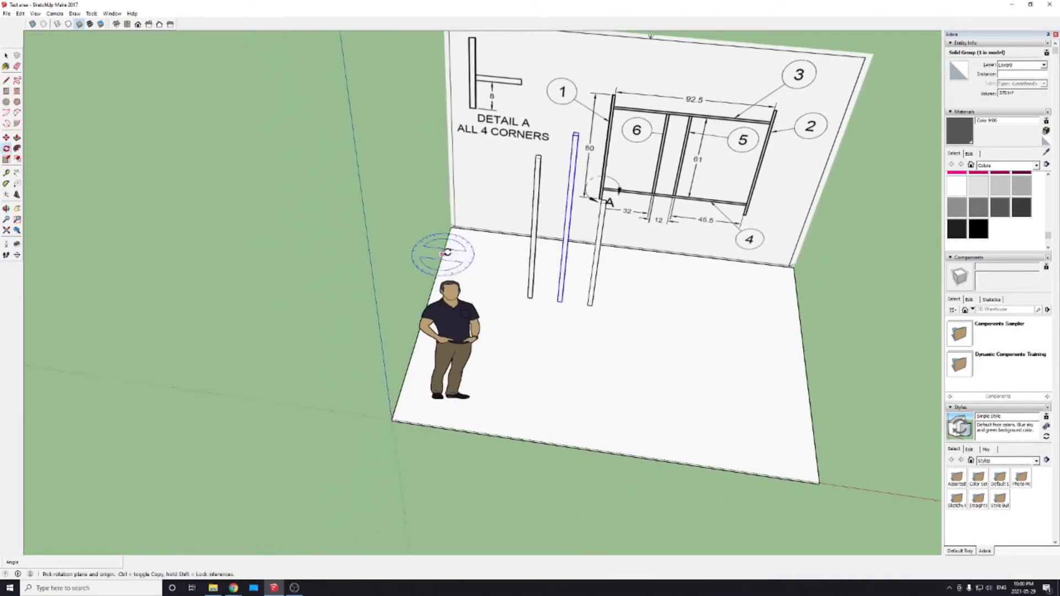
{"action": "scroll", "coordinate": [560, 300], "scroll_direction": "up", "scroll_amount": 6}
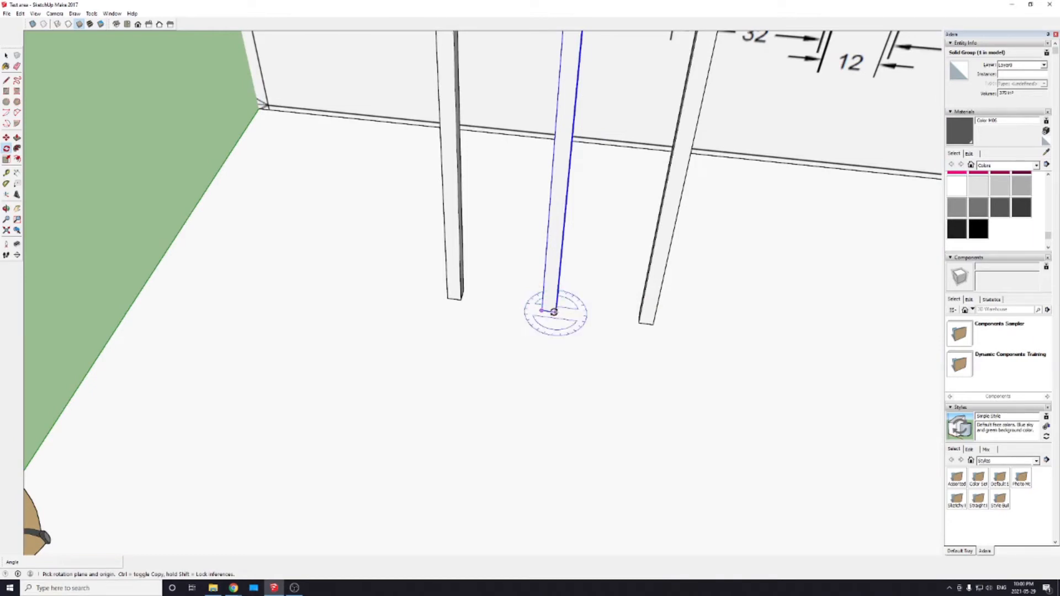
{"action": "key", "text": "Left"}
{"action": "left_click", "coordinate": [555, 312]}
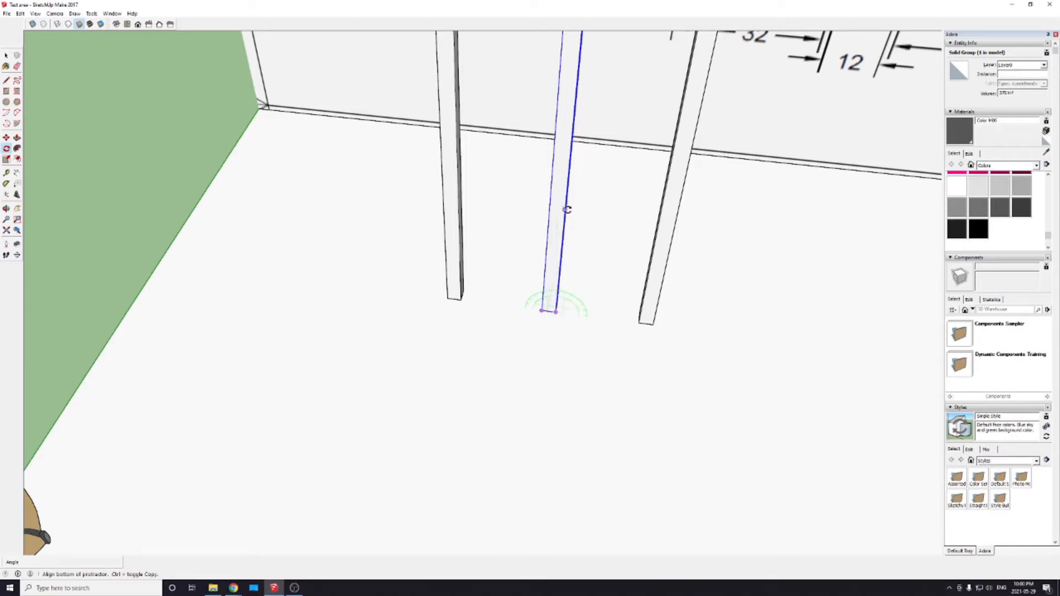
{"action": "left_click", "coordinate": [565, 209]}
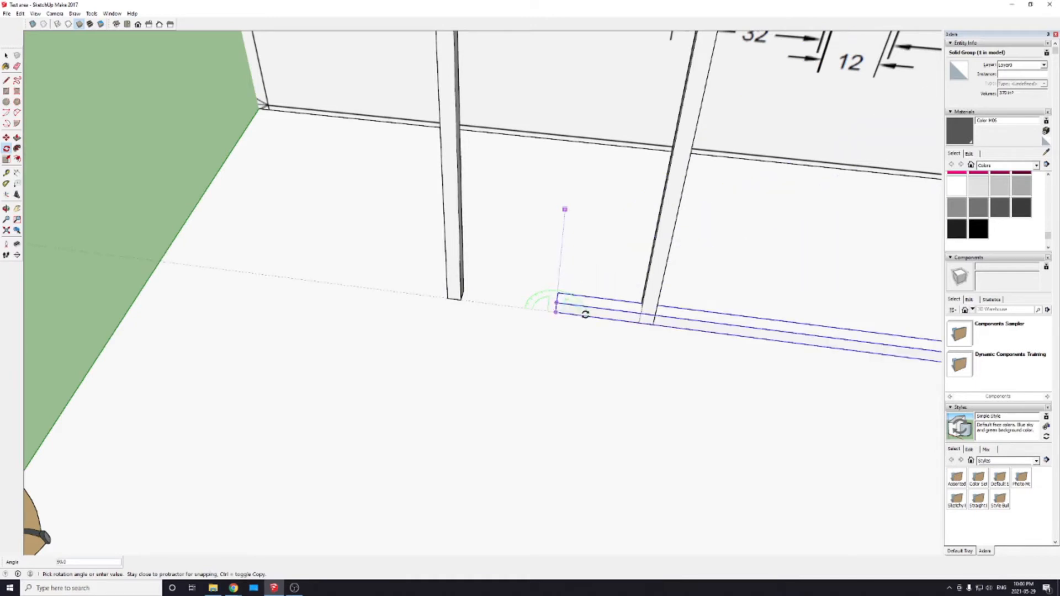
{"action": "left_click", "coordinate": [586, 314]}
Step: Move the shorter 61 inch post back toward the wall so it stands clear of the horizontal 92.5 inch rail
{"action": "scroll", "coordinate": [552, 365], "scroll_direction": "down", "scroll_amount": 5}
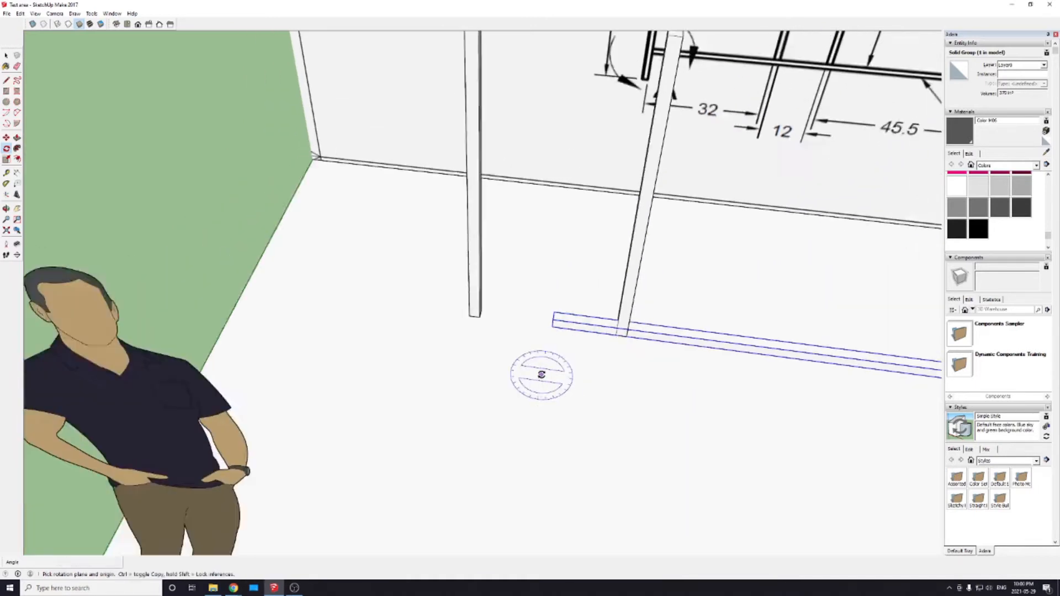
{"action": "key", "text": "space"}
{"action": "left_click", "coordinate": [597, 308], "text": "shift"}
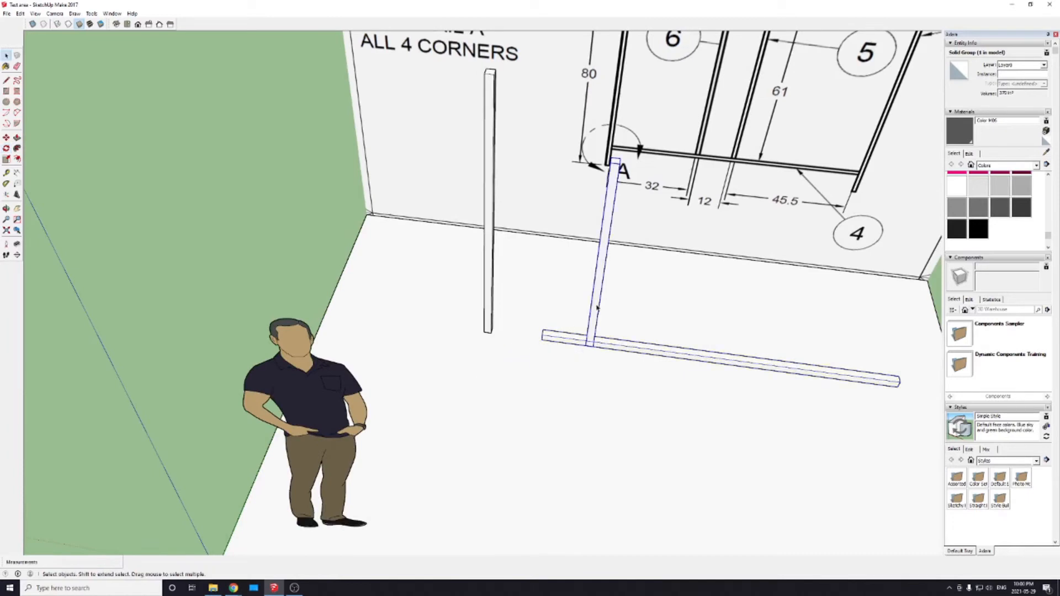
{"action": "key", "text": "m"}
{"action": "left_click", "coordinate": [600, 314]}
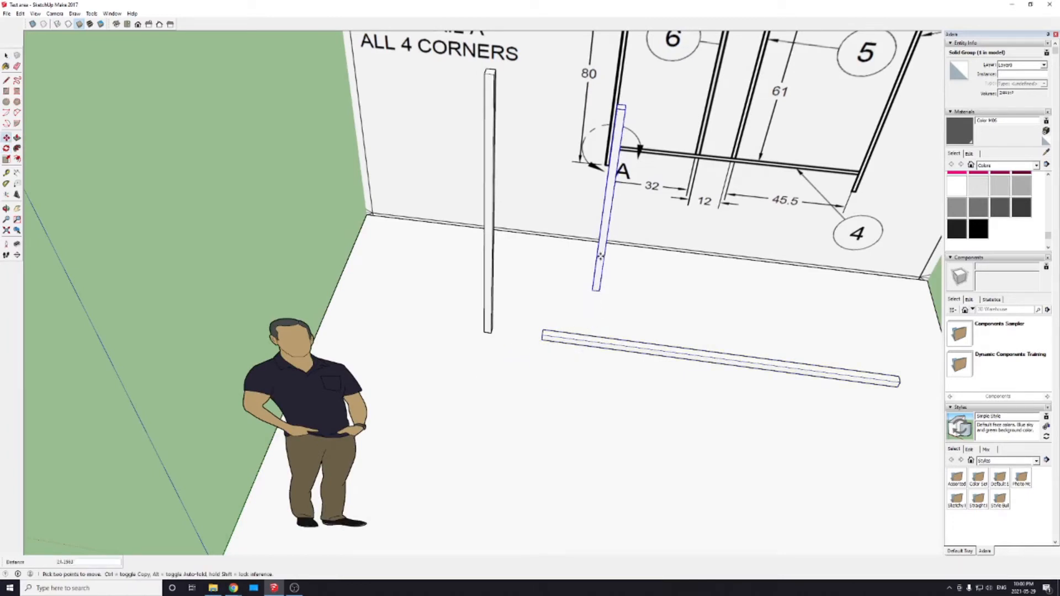
{"action": "left_click", "coordinate": [600, 257]}
{"action": "key", "text": "space"}
Step: Move the 92.5 inch rail by its lower end corner onto the 8 inch mark near the bottom of the 80 inch post
{"action": "scroll", "coordinate": [540, 345], "scroll_direction": "up", "scroll_amount": 5}
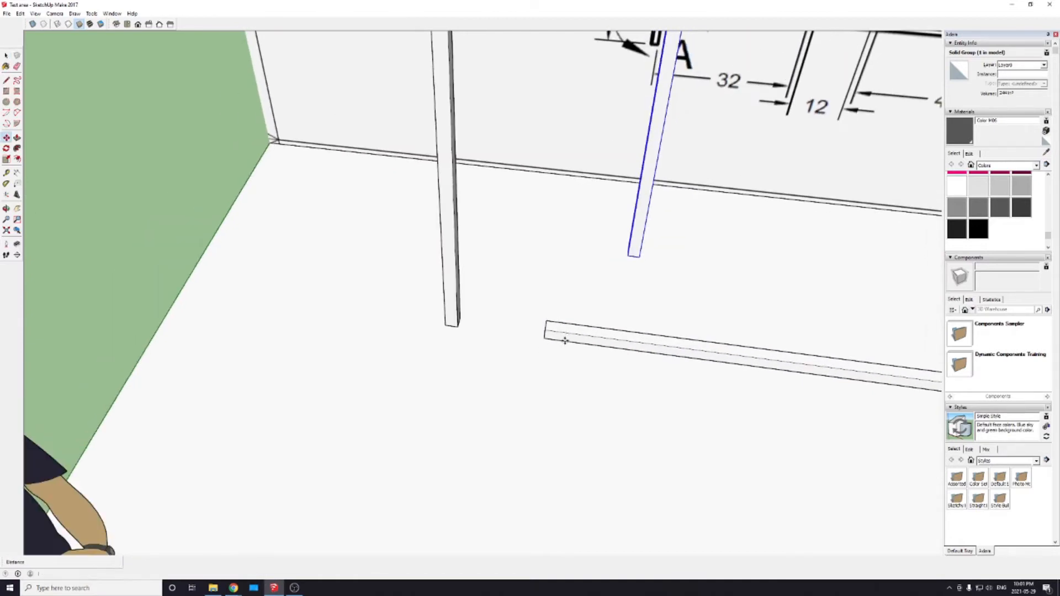
{"action": "left_click", "coordinate": [566, 336]}
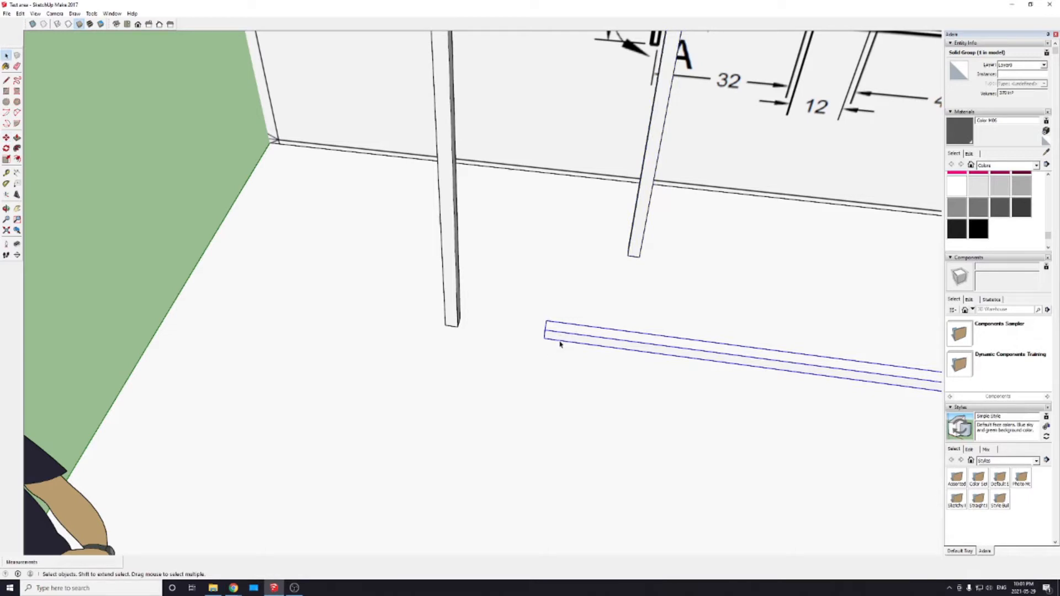
{"action": "key", "text": "m"}
{"action": "scroll", "coordinate": [544, 338], "scroll_direction": "up", "scroll_amount": 4}
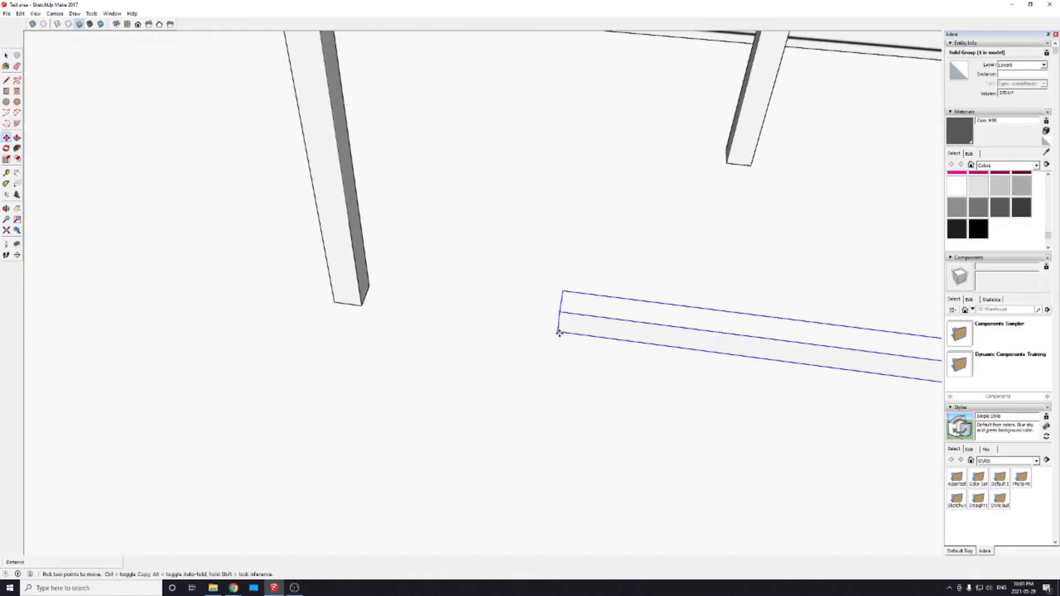
{"action": "left_click", "coordinate": [558, 333]}
{"action": "middle_click_drag", "start_coordinate": [530, 351], "coordinate": [620, 378]}
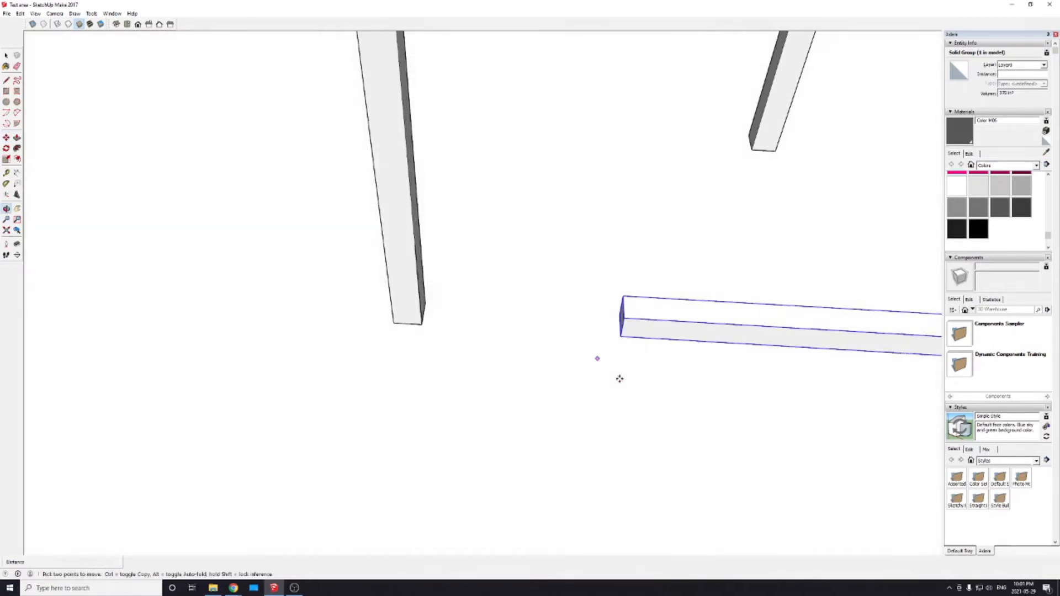
{"action": "scroll", "coordinate": [416, 251], "scroll_direction": "up", "scroll_amount": 4}
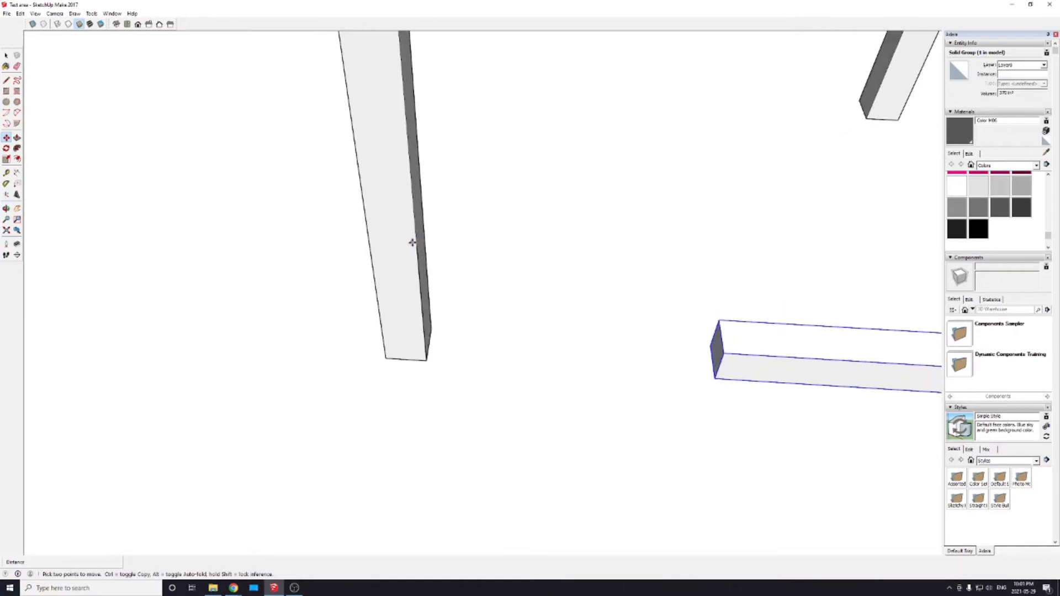
{"action": "scroll", "coordinate": [416, 250], "scroll_direction": "down", "scroll_amount": 3}
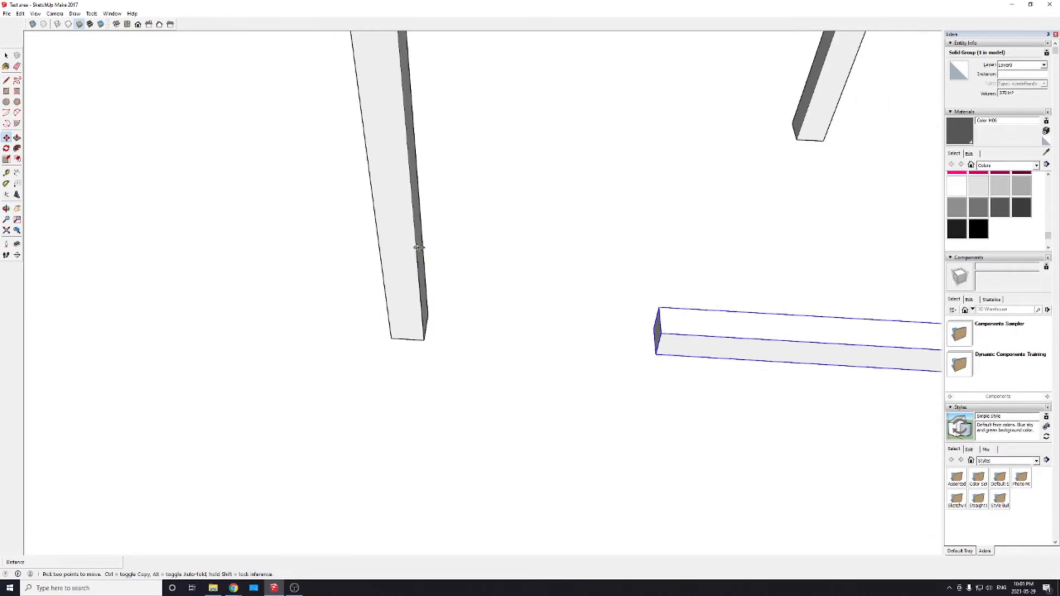
{"action": "middle_click_drag", "start_coordinate": [542, 289], "coordinate": [543, 393]}
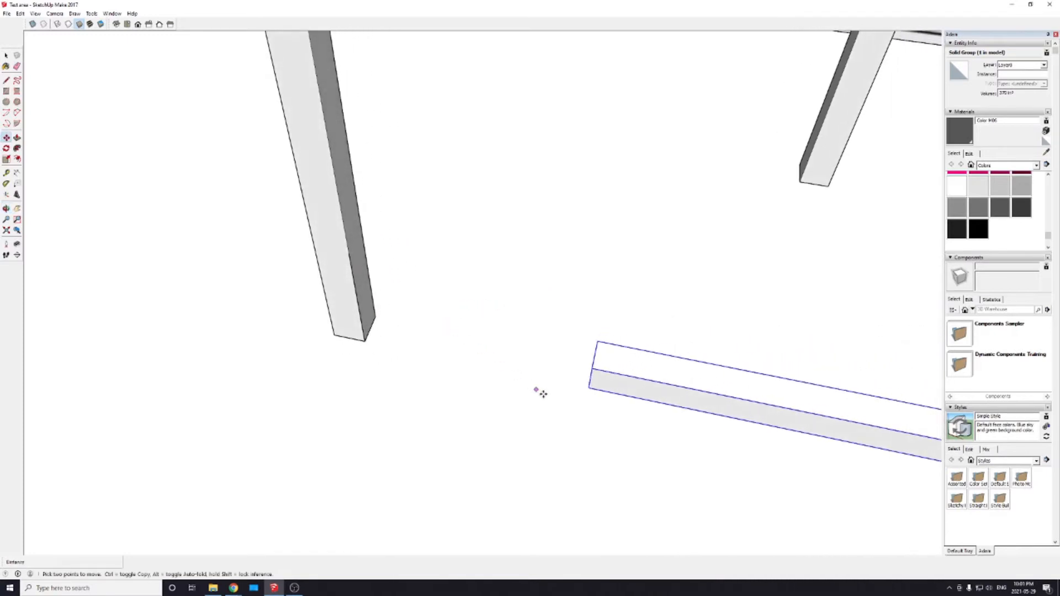
{"action": "left_click", "coordinate": [588, 389]}
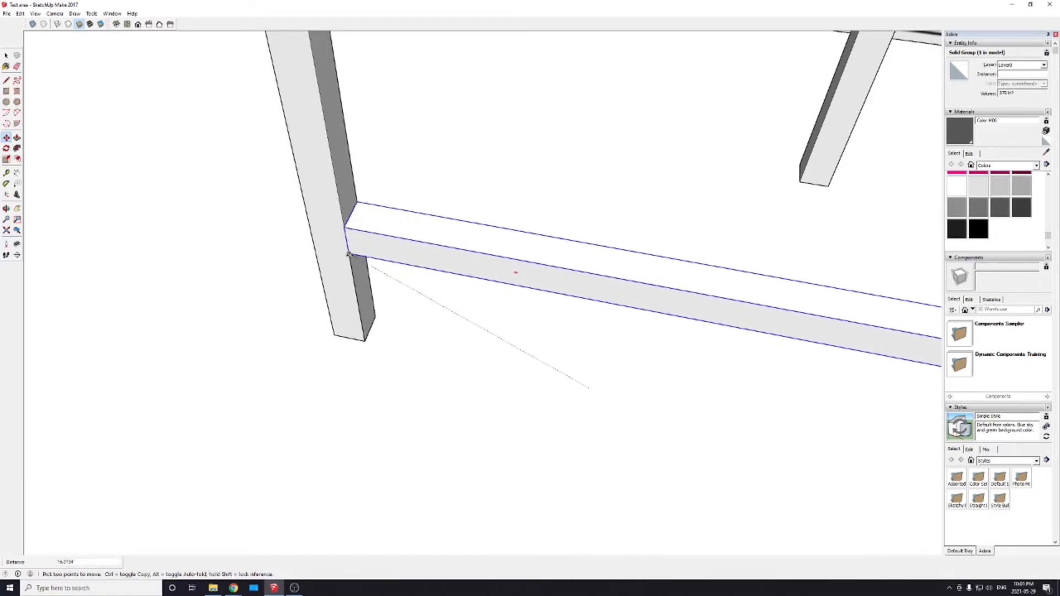
{"action": "left_click", "coordinate": [348, 255]}
Step: Copy the 92.5 inch rail up the 80 inch post, placing its upper end corner on the 8 inch mark below the post's top
{"action": "scroll", "coordinate": [376, 330], "scroll_direction": "down", "scroll_amount": 5}
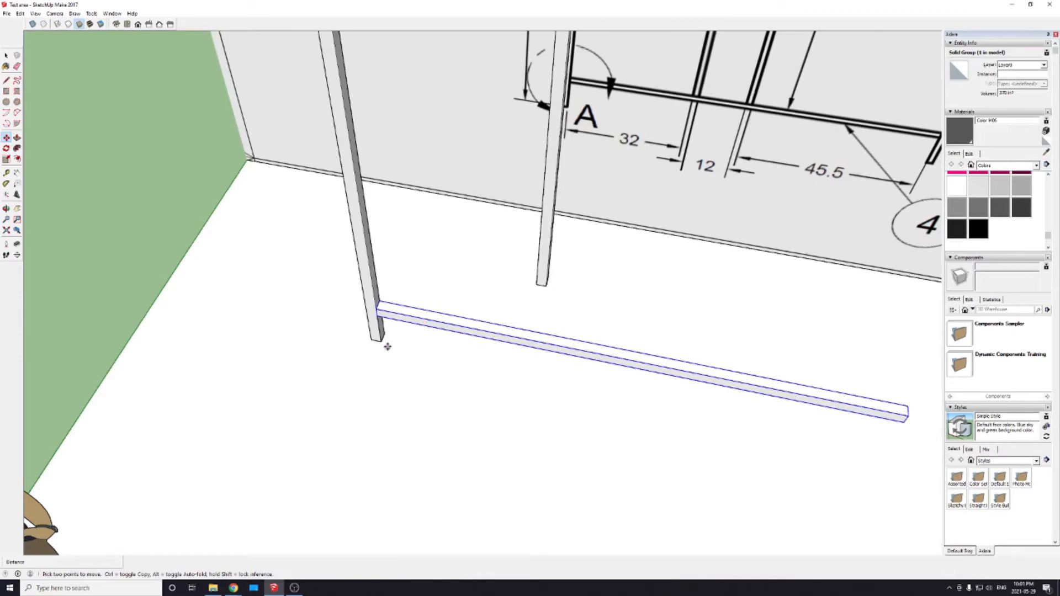
{"action": "scroll", "coordinate": [376, 331], "scroll_direction": "up", "scroll_amount": 2}
{"action": "middle_click_drag", "start_coordinate": [420, 323], "coordinate": [233, 269]}
{"action": "key", "text": "m"}
{"action": "scroll", "coordinate": [326, 386], "scroll_direction": "down", "scroll_amount": 5}
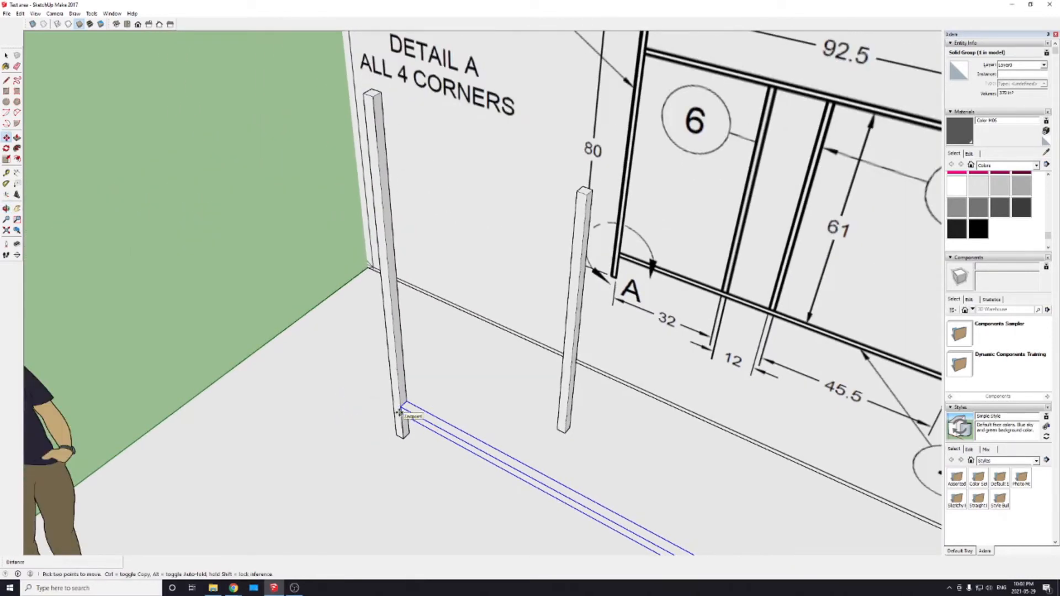
{"action": "scroll", "coordinate": [394, 418], "scroll_direction": "up", "scroll_amount": 3}
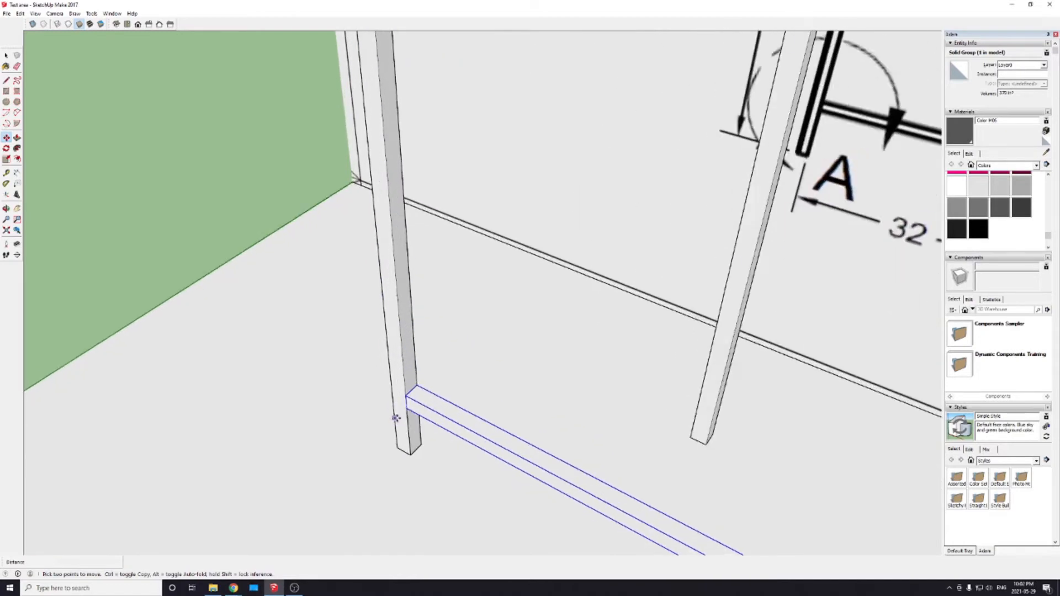
{"action": "middle_click_drag", "start_coordinate": [385, 232], "coordinate": [400, 516], "text": "shift"}
{"action": "middle_click_drag", "start_coordinate": [393, 326], "coordinate": [417, 544], "text": "shift"}
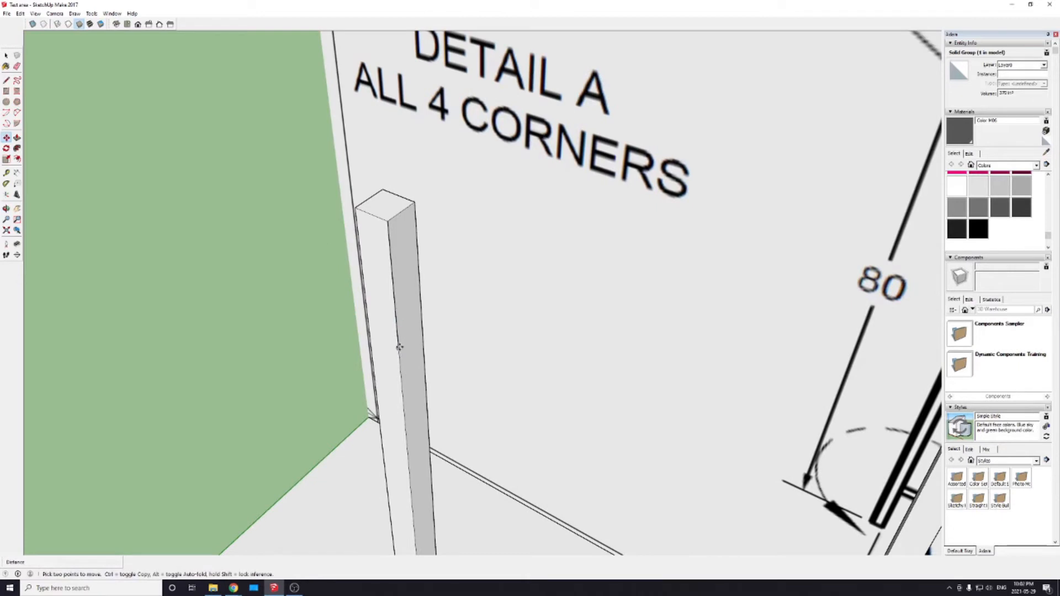
{"action": "middle_click_drag", "start_coordinate": [403, 500], "coordinate": [469, 210], "text": "shift"}
{"action": "middle_click_drag", "start_coordinate": [495, 503], "coordinate": [506, 291], "text": "shift"}
{"action": "scroll", "coordinate": [507, 291], "scroll_direction": "down", "scroll_amount": 2}
{"action": "scroll", "coordinate": [494, 386], "scroll_direction": "down", "scroll_amount": 1}
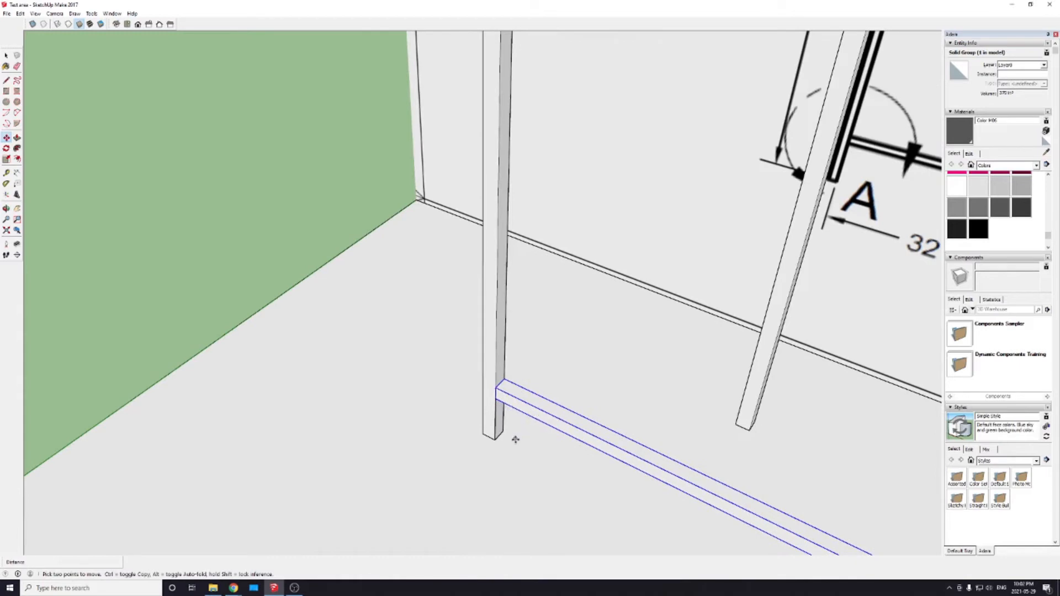
{"action": "left_click", "coordinate": [496, 388]}
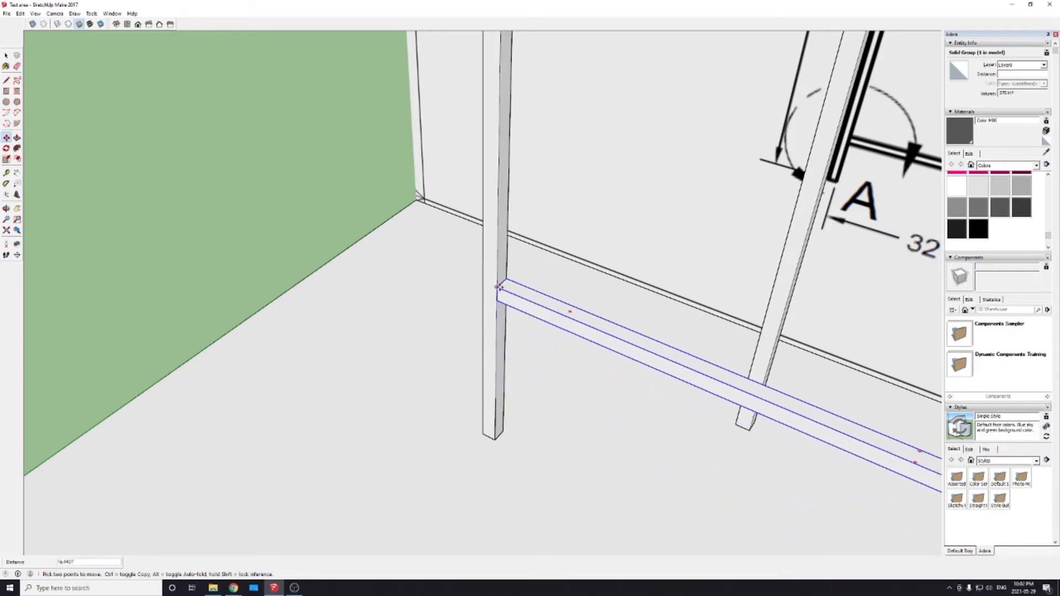
{"action": "key", "text": "ctrl"}
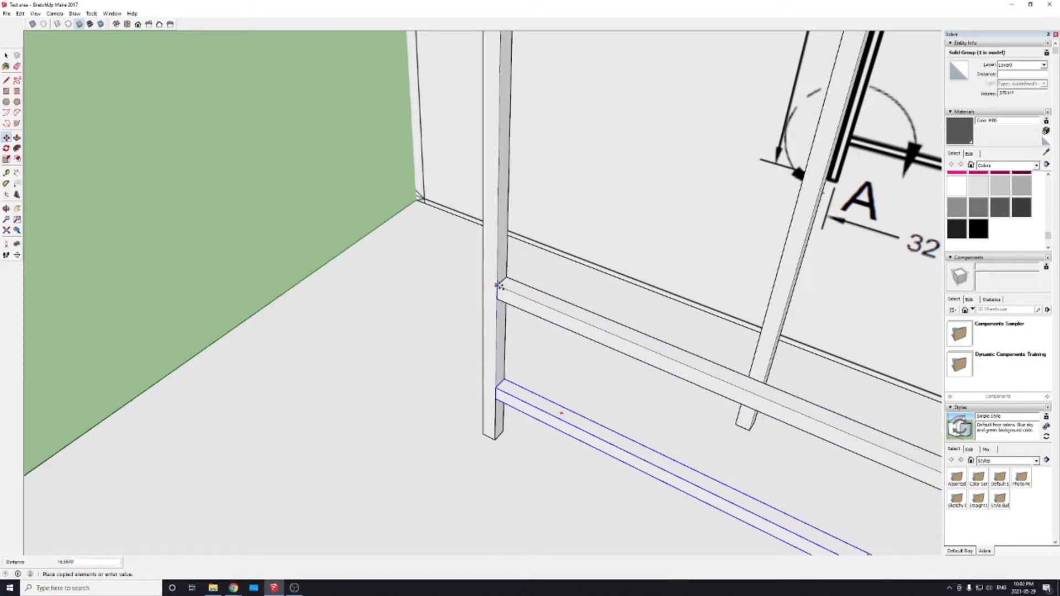
{"action": "middle_click_drag", "start_coordinate": [499, 101], "coordinate": [471, 410]}
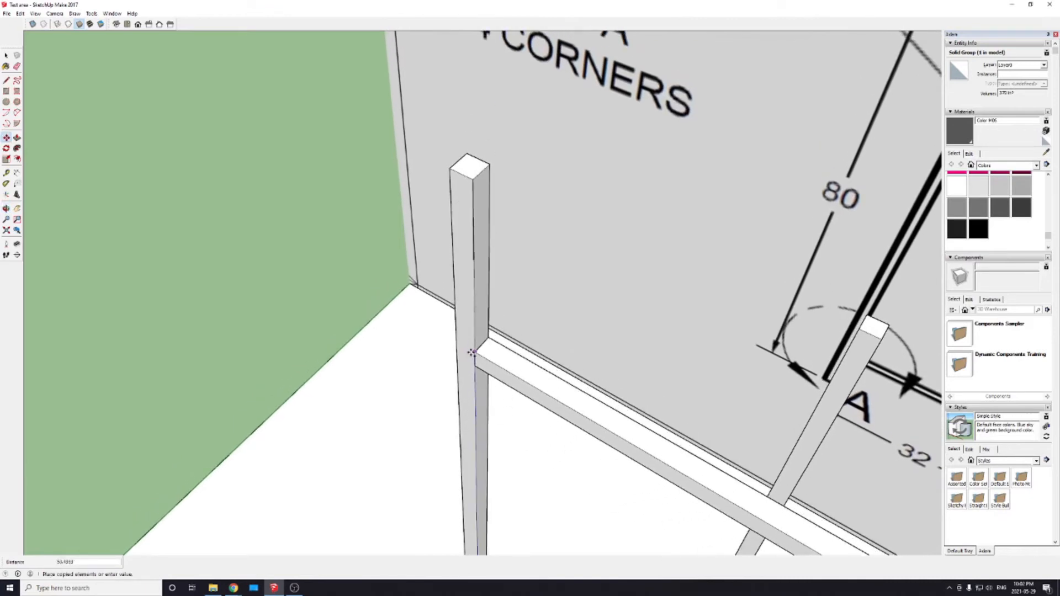
{"action": "middle_click_drag", "start_coordinate": [473, 367], "coordinate": [474, 331]}
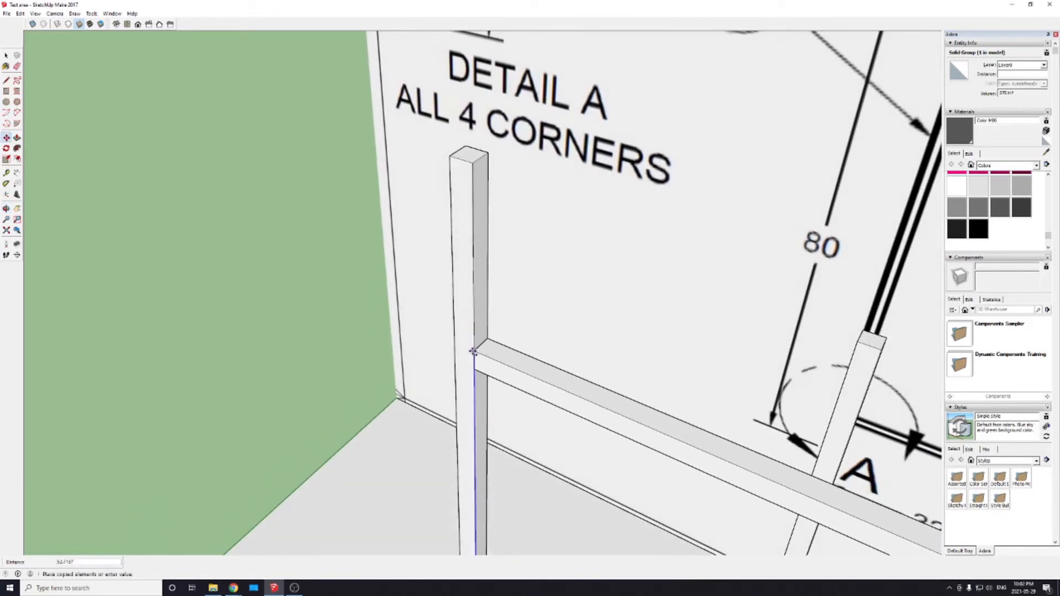
{"action": "middle_click_drag", "start_coordinate": [474, 386], "coordinate": [470, 349]}
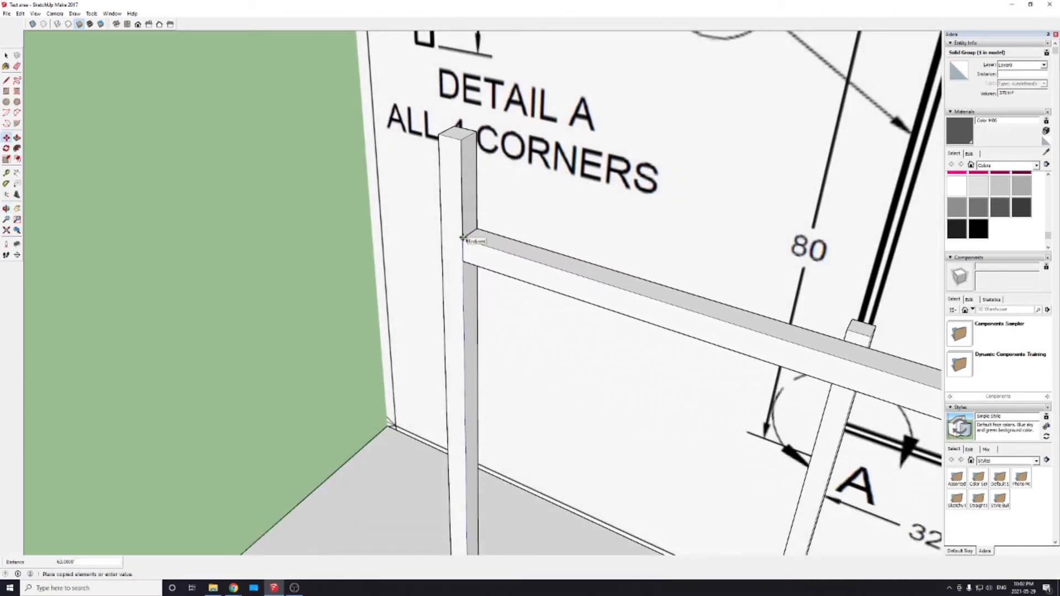
{"action": "left_click", "coordinate": [463, 239]}
Step: Copy the 80 inch post across to the free ends of the two 92.5 inch rails as the frame's opposite upright
{"action": "scroll", "coordinate": [483, 397], "scroll_direction": "down", "scroll_amount": 5}
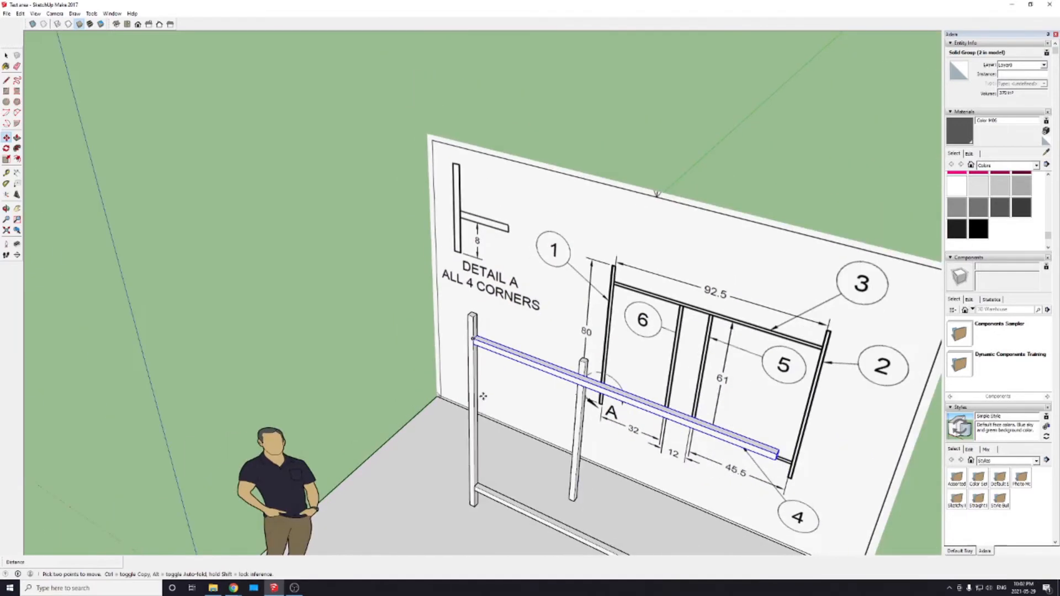
{"action": "middle_click_drag", "start_coordinate": [483, 396], "coordinate": [572, 378]}
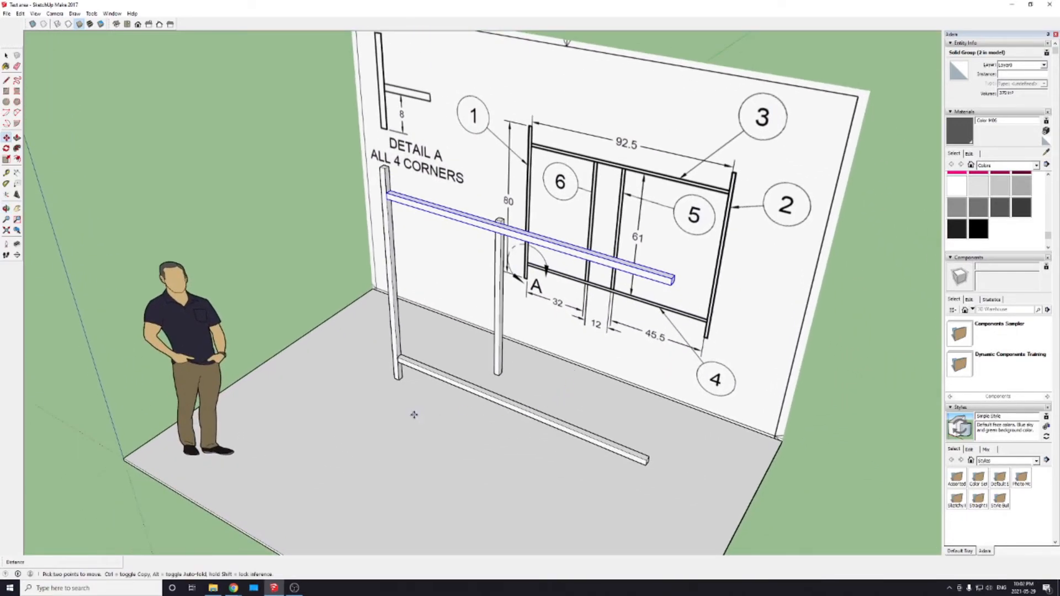
{"action": "mouse_move", "coordinate": [414, 415]}
{"action": "middle_mouse_down"}
{"action": "mouse_move", "coordinate": [597, 429]}
{"action": "mouse_move", "coordinate": [545, 462]}
{"action": "middle_mouse_up"}
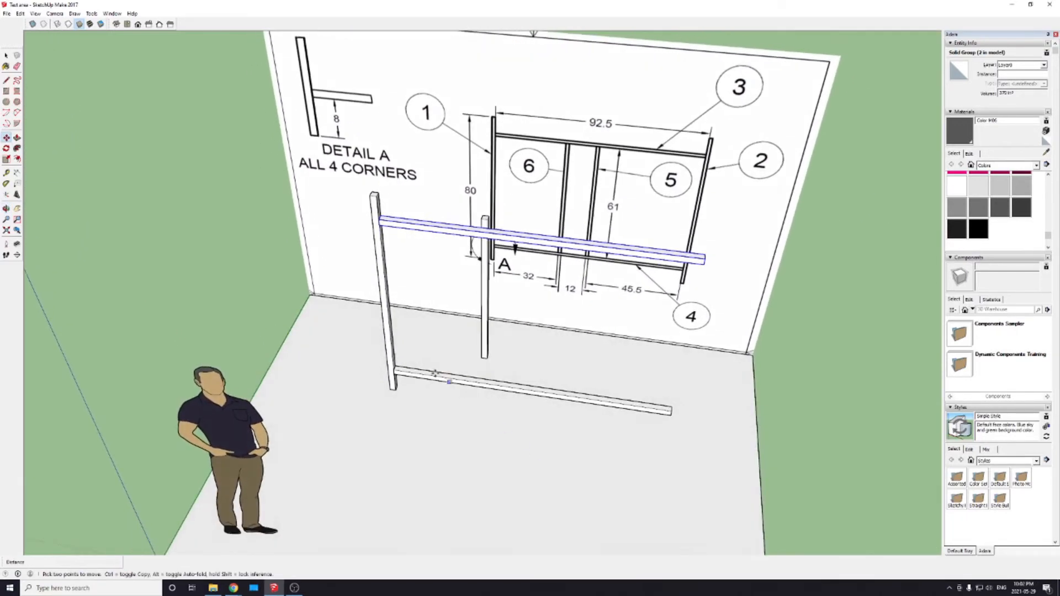
{"action": "key", "text": "space"}
{"action": "scroll", "coordinate": [360, 228], "scroll_direction": "up", "scroll_amount": 3}
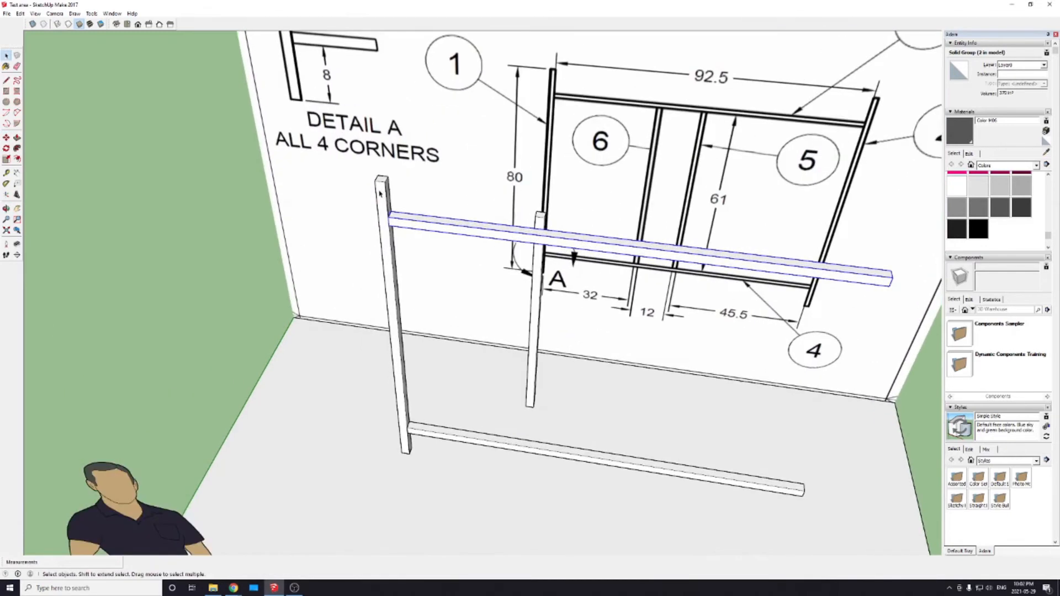
{"action": "left_click", "coordinate": [380, 193]}
{"action": "key", "text": "m"}
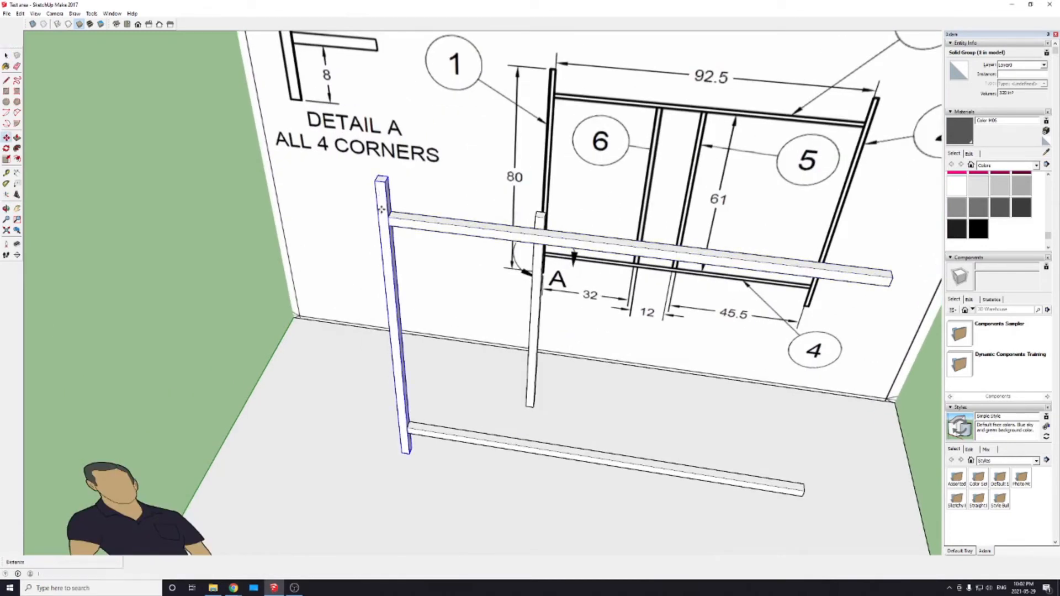
{"action": "left_click", "coordinate": [375, 182]}
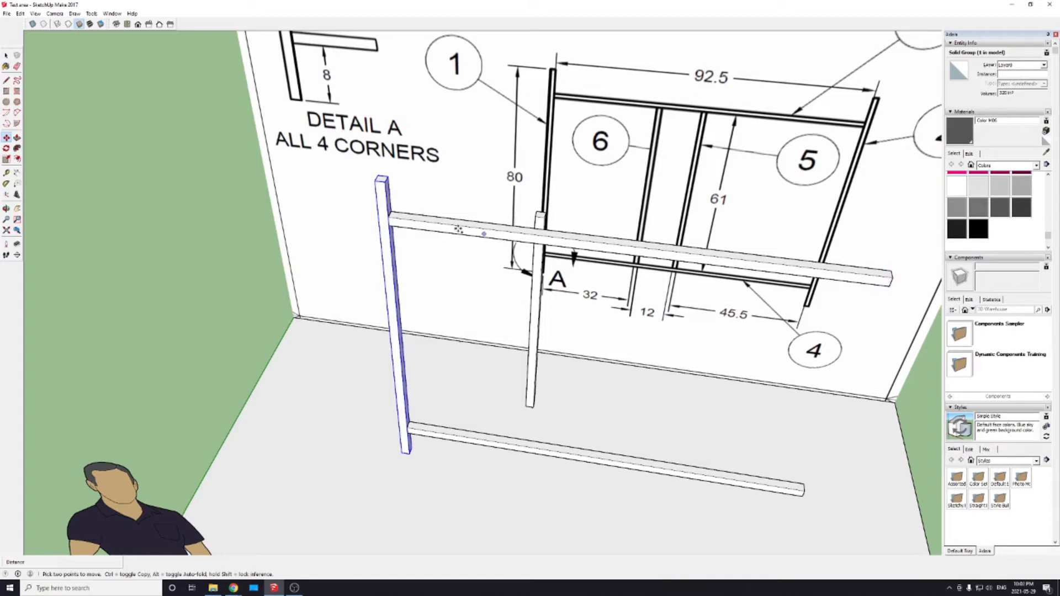
{"action": "key", "text": "ctrl"}
{"action": "left_click", "coordinate": [375, 182]}
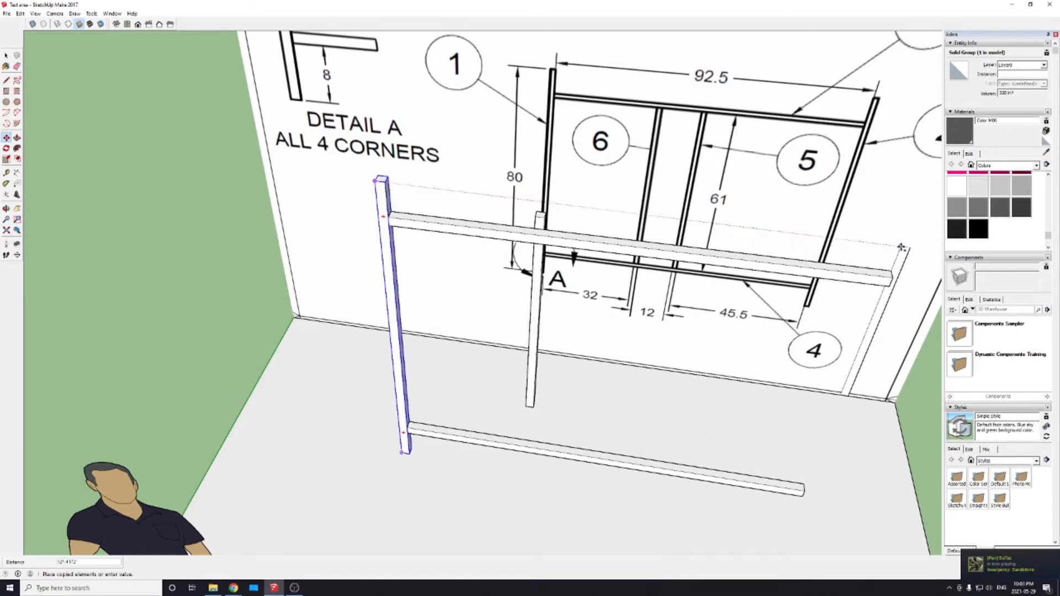
{"action": "middle_click_drag", "start_coordinate": [874, 243], "coordinate": [679, 253], "text": "shift"}
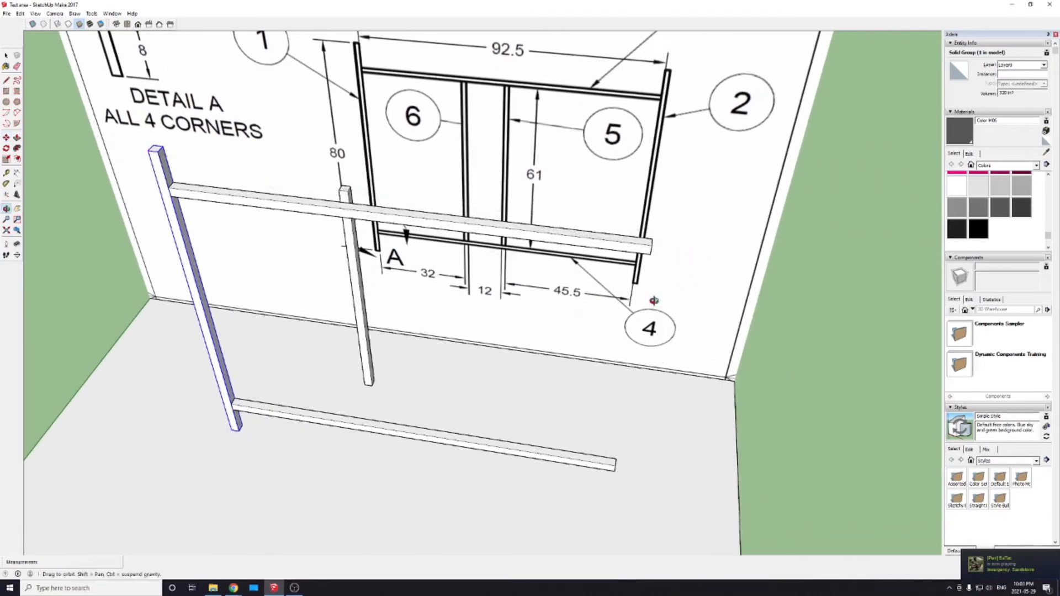
{"action": "middle_click_drag", "start_coordinate": [651, 355], "coordinate": [811, 338]}
{"action": "mouse_move", "coordinate": [706, 226]}
{"action": "middle_mouse_down"}
{"action": "mouse_move", "coordinate": [681, 298]}
{"action": "mouse_move", "coordinate": [662, 222]}
{"action": "mouse_move", "coordinate": [670, 230]}
{"action": "middle_mouse_up"}
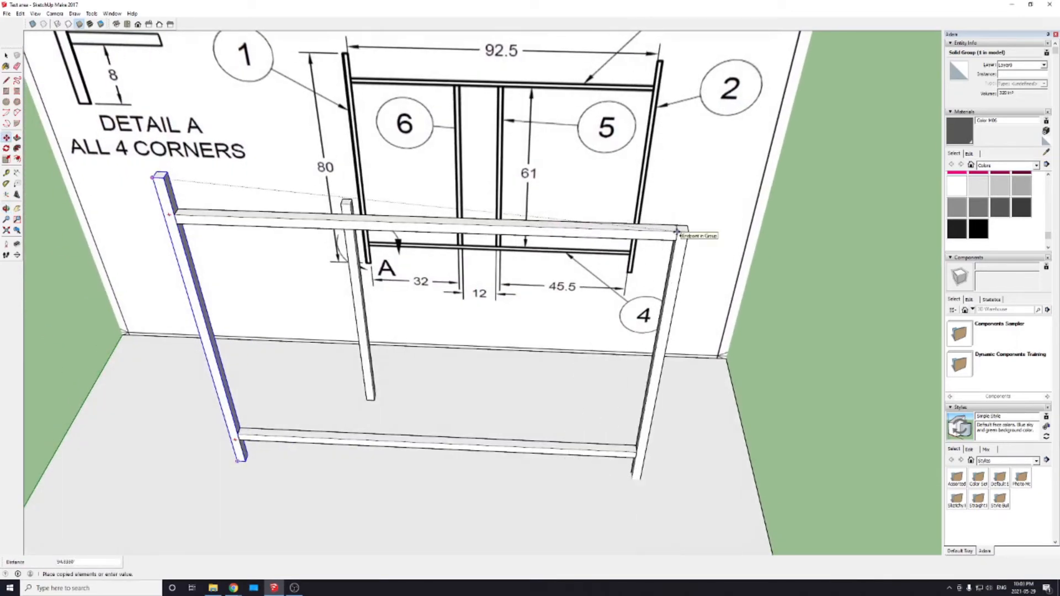
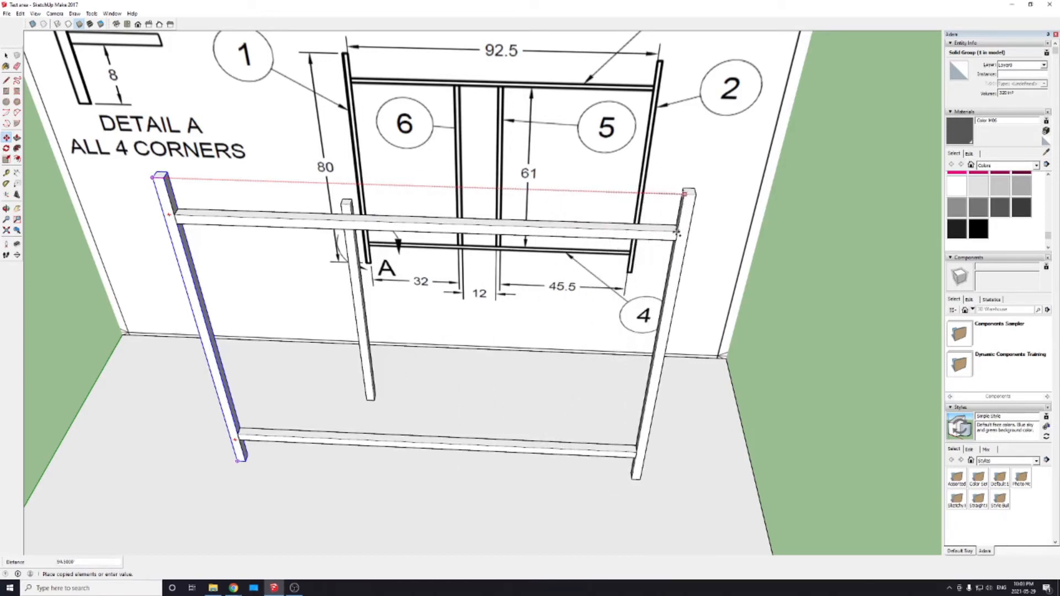
Step: Place the copied 80 inch post against the end corner of the upper 92.5 inch rail
{"action": "left_click", "coordinate": [679, 232]}
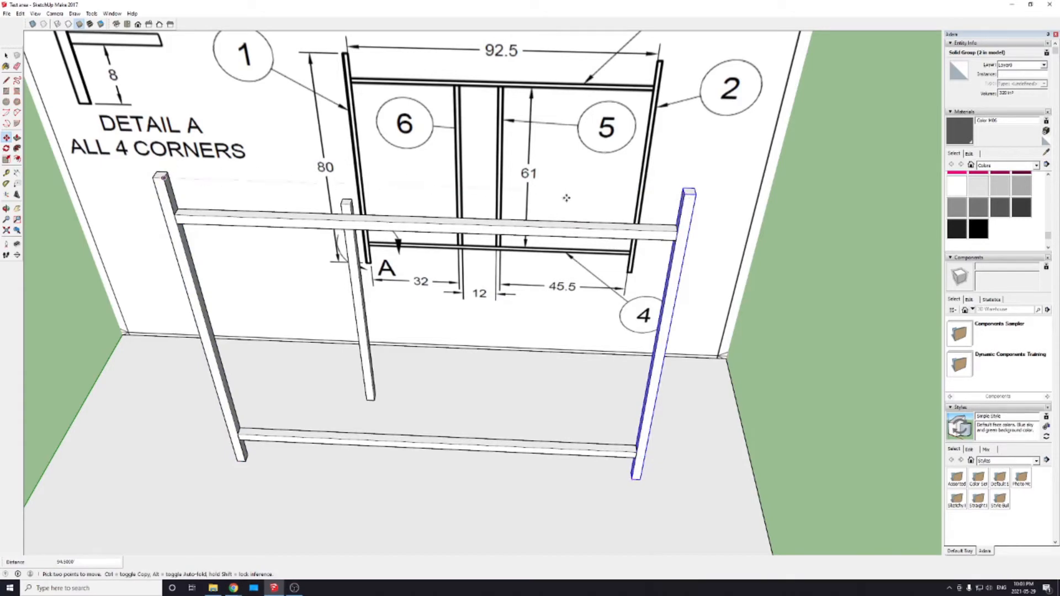
{"action": "scroll", "coordinate": [676, 232], "scroll_direction": "up", "scroll_amount": 5}
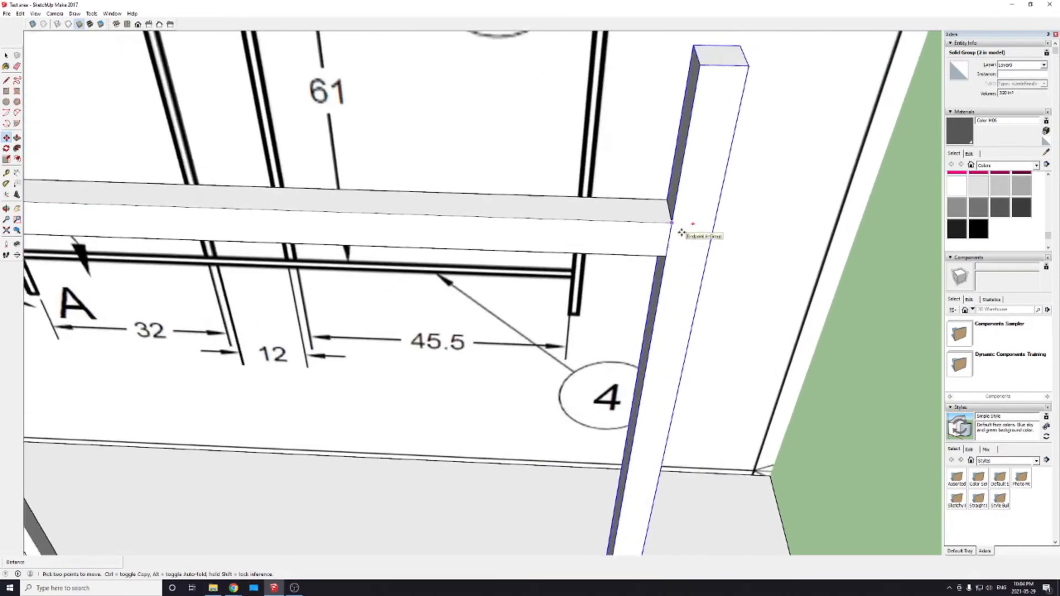
{"action": "scroll", "coordinate": [663, 216], "scroll_direction": "down", "scroll_amount": 10}
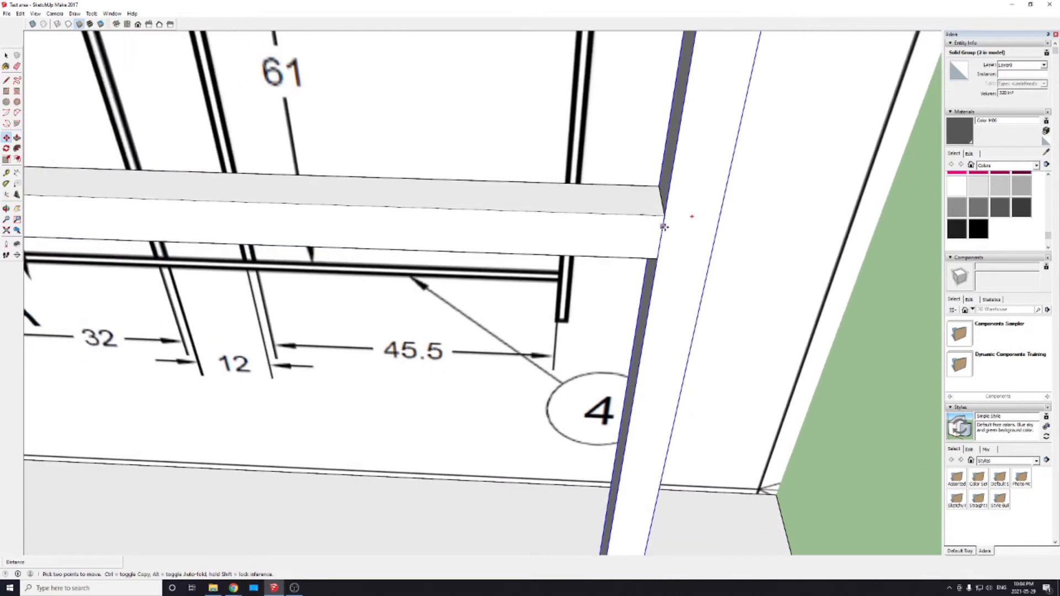
{"action": "scroll", "coordinate": [580, 294], "scroll_direction": "up", "scroll_amount": 2}
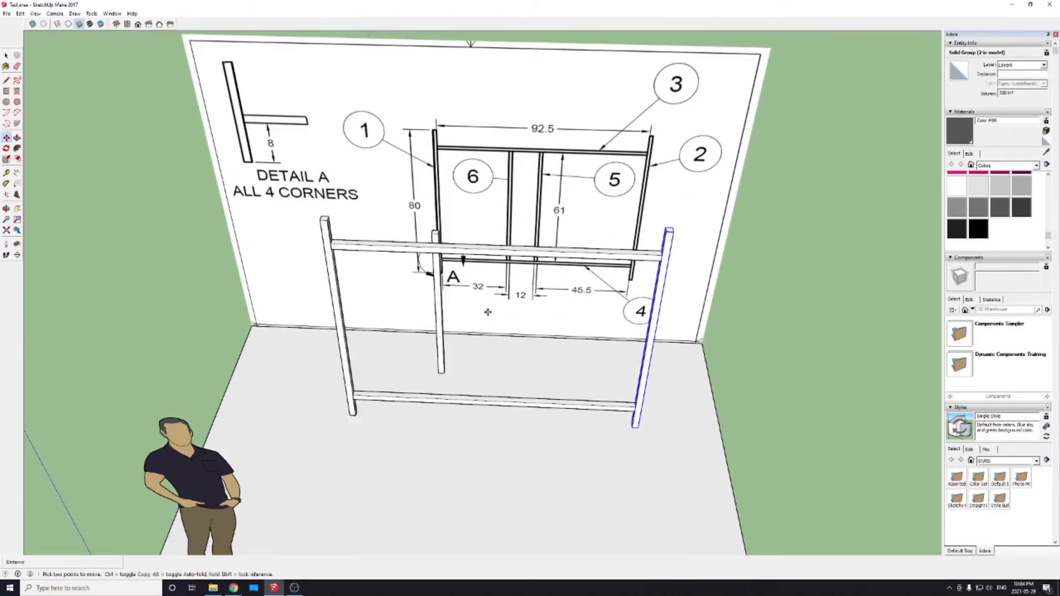
Step: Examine the 32, 12 and 45.5 inch post spacings on the wall drawing against the assembled outer frame
{"action": "mouse_move", "coordinate": [502, 327]}
{"action": "middle_mouse_down"}
{"action": "mouse_move", "coordinate": [444, 387]}
{"action": "mouse_move", "coordinate": [431, 381]}
{"action": "mouse_move", "coordinate": [662, 347]}
{"action": "mouse_move", "coordinate": [688, 350]}
{"action": "mouse_move", "coordinate": [694, 398]}
{"action": "mouse_move", "coordinate": [685, 389]}
{"action": "middle_mouse_up"}
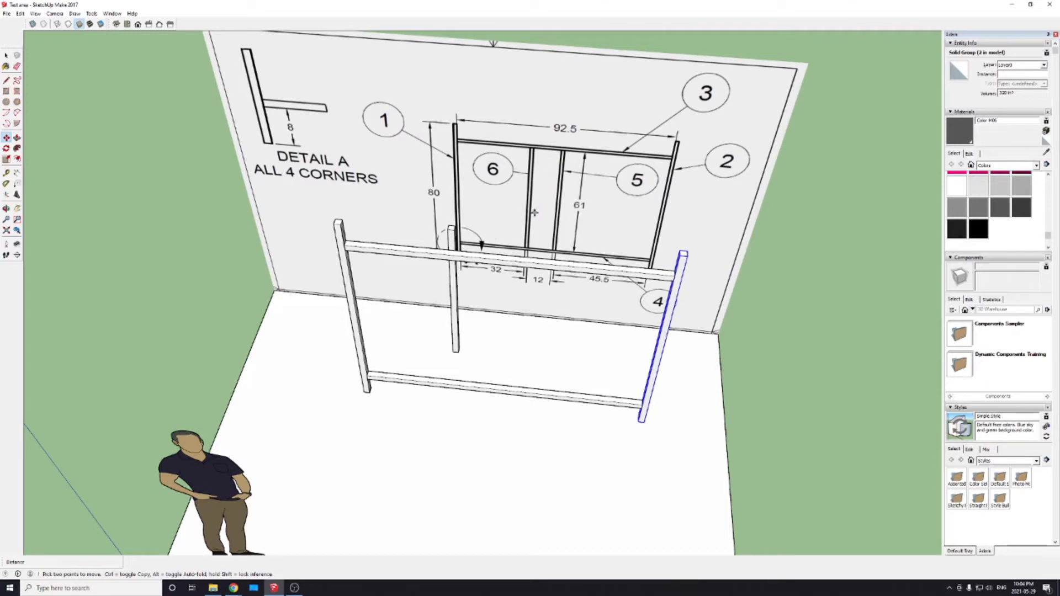
{"action": "scroll", "coordinate": [530, 255], "scroll_direction": "up", "scroll_amount": 3}
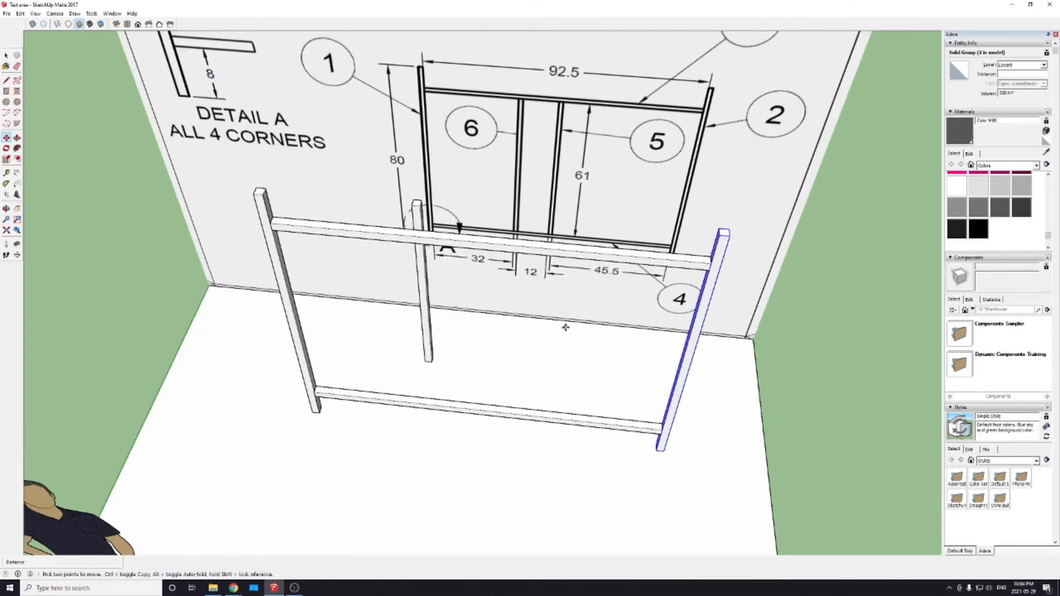
{"action": "middle_click_drag", "start_coordinate": [563, 327], "coordinate": [551, 291]}
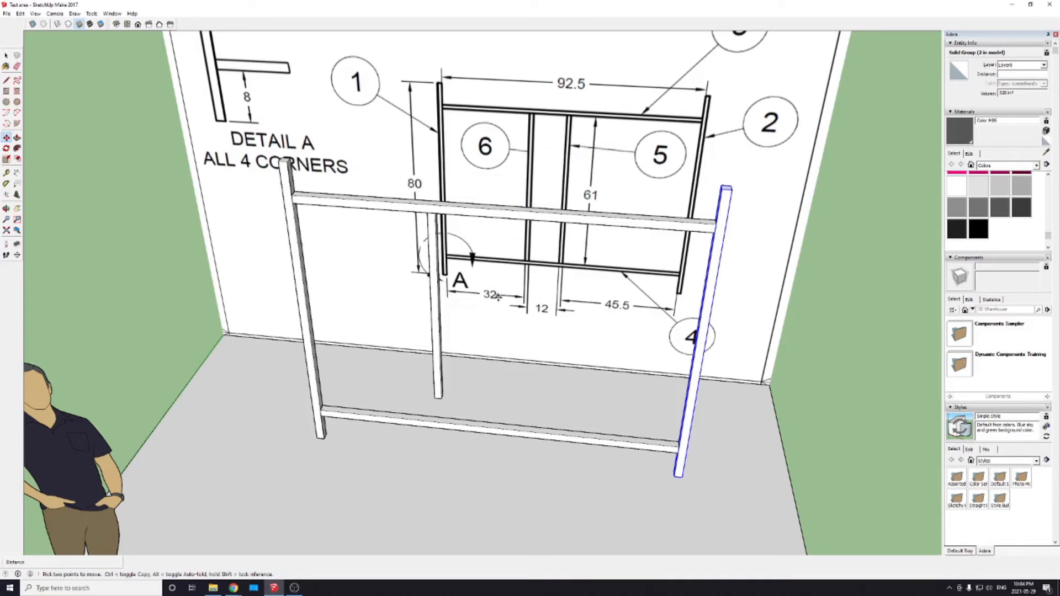
{"action": "scroll", "coordinate": [448, 410], "scroll_direction": "up", "scroll_amount": 1}
{"action": "scroll", "coordinate": [447, 415], "scroll_direction": "down", "scroll_amount": 2}
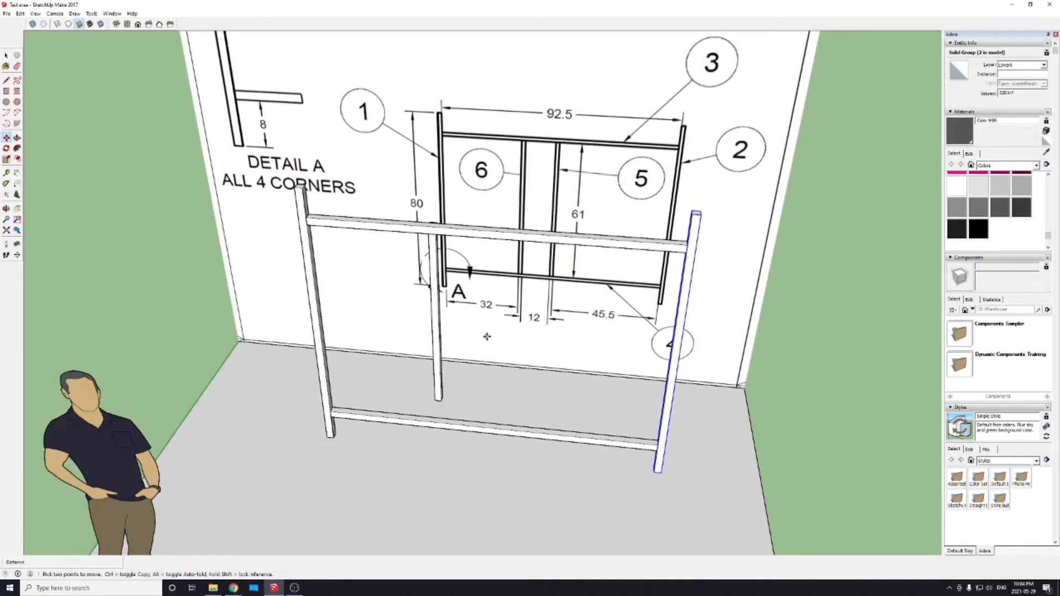
{"action": "scroll", "coordinate": [440, 295], "scroll_direction": "up", "scroll_amount": 3}
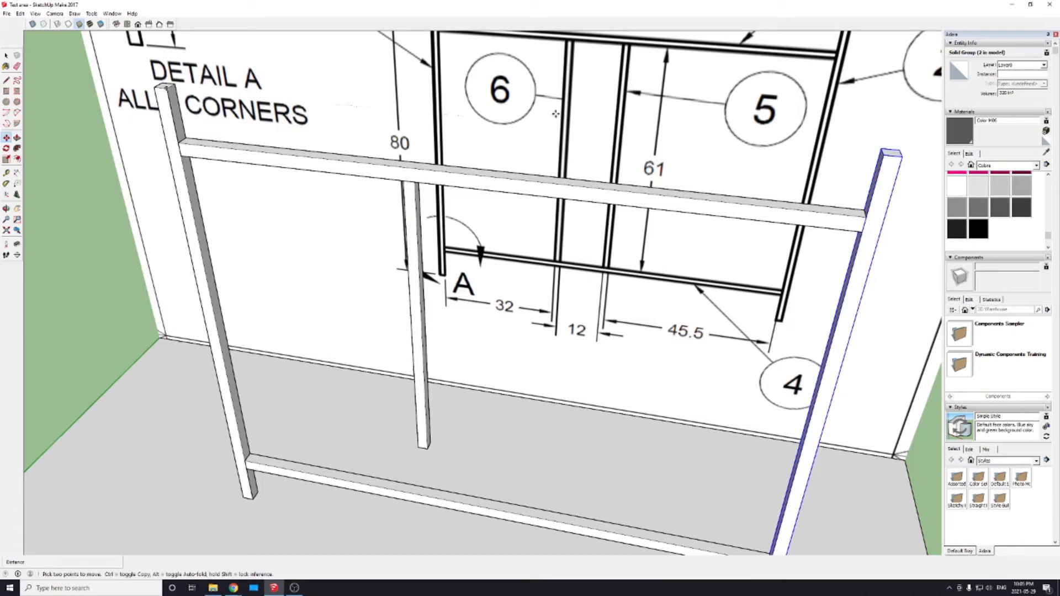
Step: Draw a 32 inch line along the lower rail's upper front edge, starting at its corner with the original 80 inch post
{"action": "key", "text": "l"}
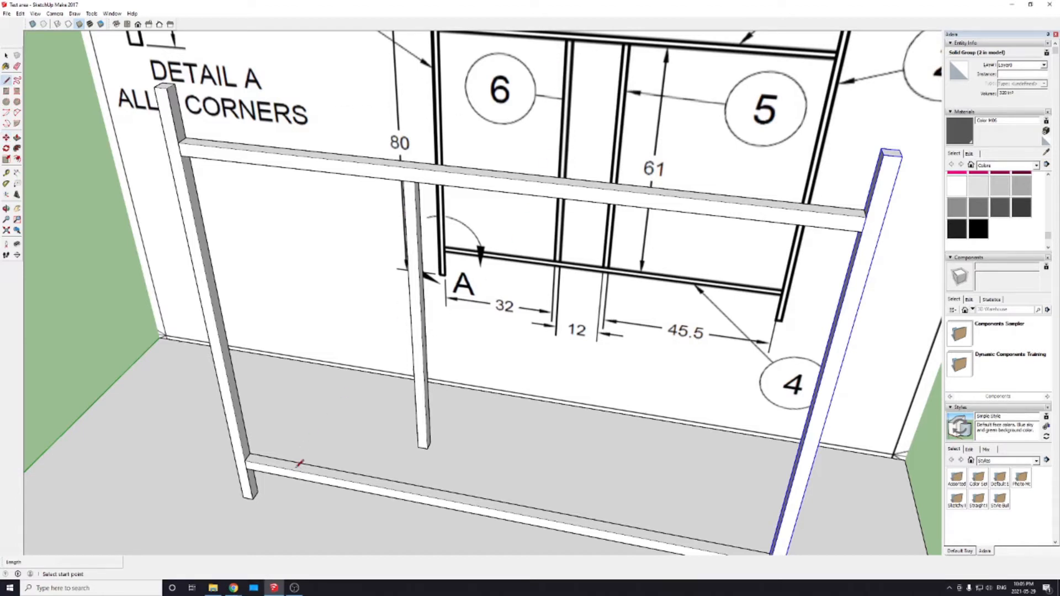
{"action": "left_click", "coordinate": [250, 453]}
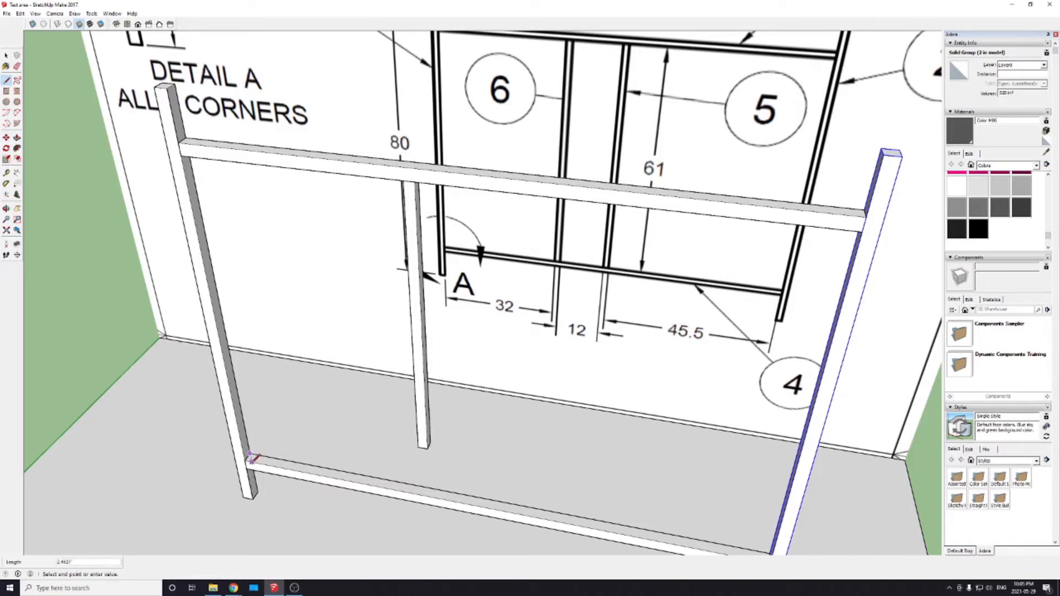
{"action": "key", "text": "Escape"}
{"action": "middle_click_drag", "start_coordinate": [268, 489], "coordinate": [339, 350], "text": "shift"}
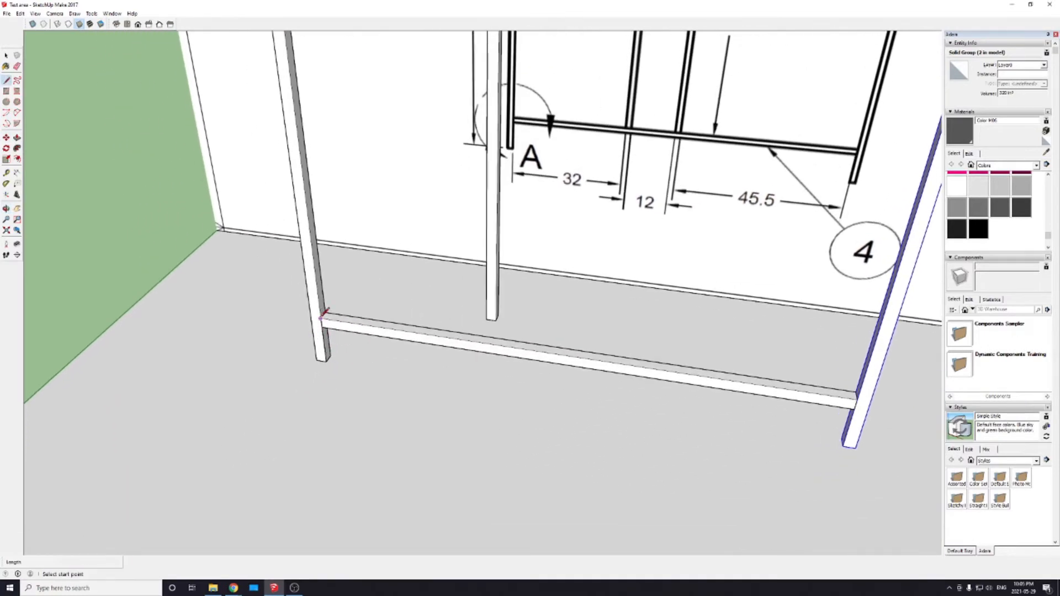
{"action": "left_click", "coordinate": [322, 316]}
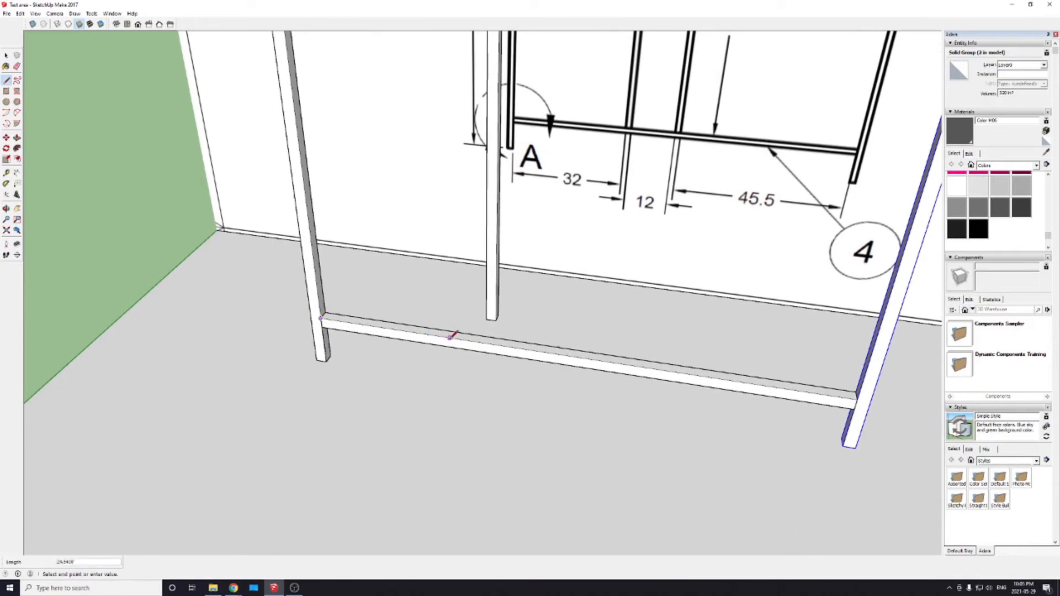
{"action": "type", "text": "32"}
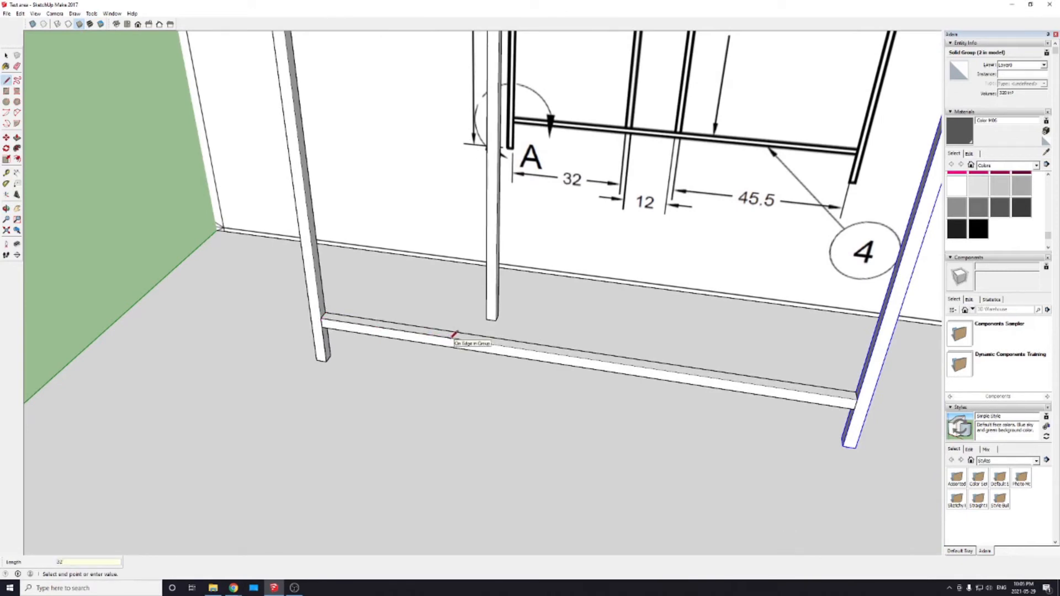
{"action": "key", "text": "Return"}
{"action": "key", "text": "Escape"}
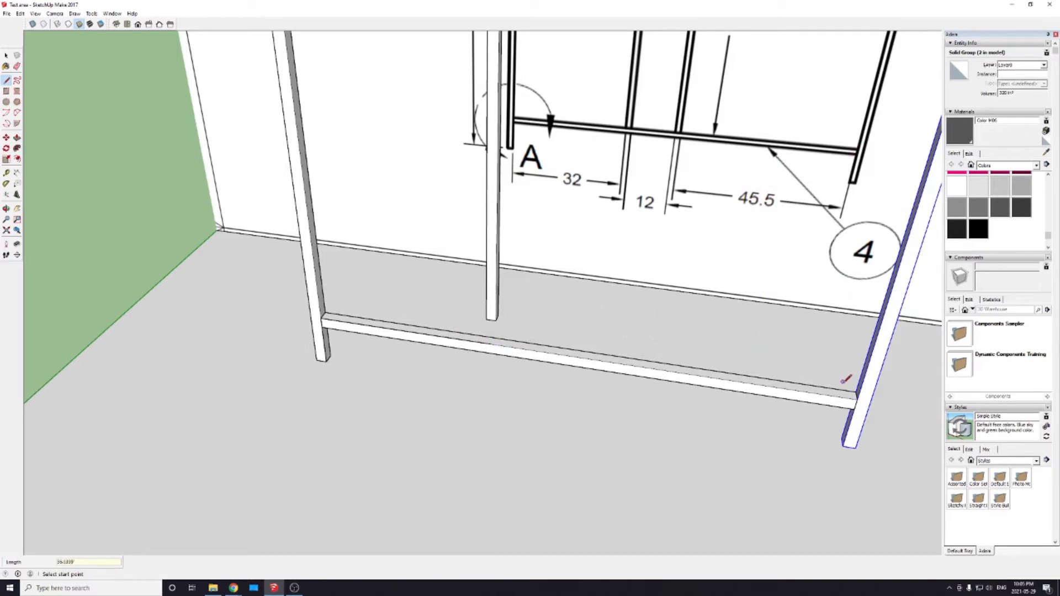
Step: Draw a 45.5 inch line along the lower rail's upper front edge, starting at its corner with the copied 80 inch post
{"action": "left_click", "coordinate": [857, 396]}
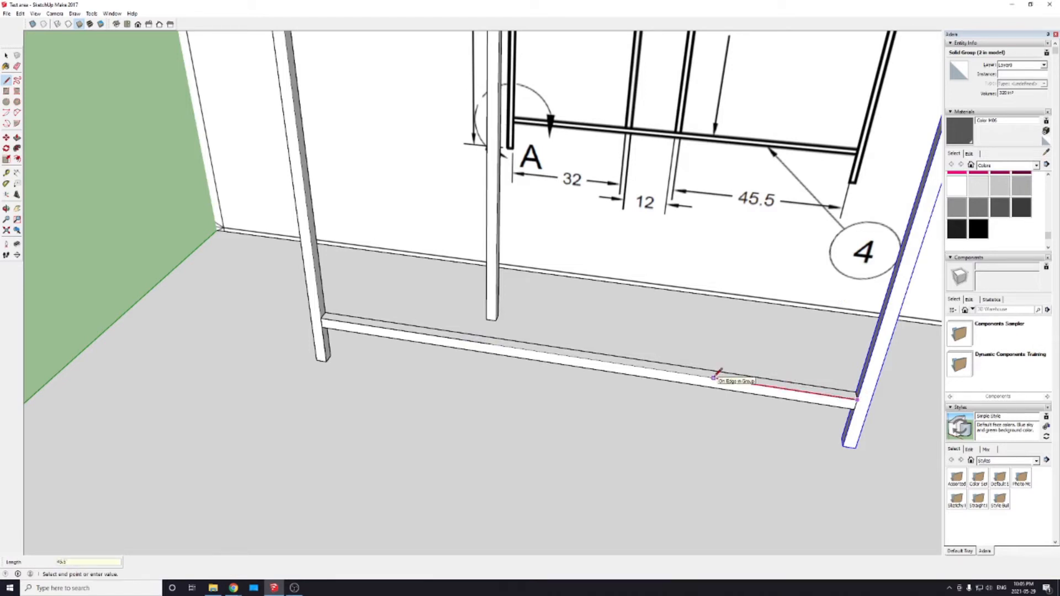
{"action": "key", "text": "Return"}
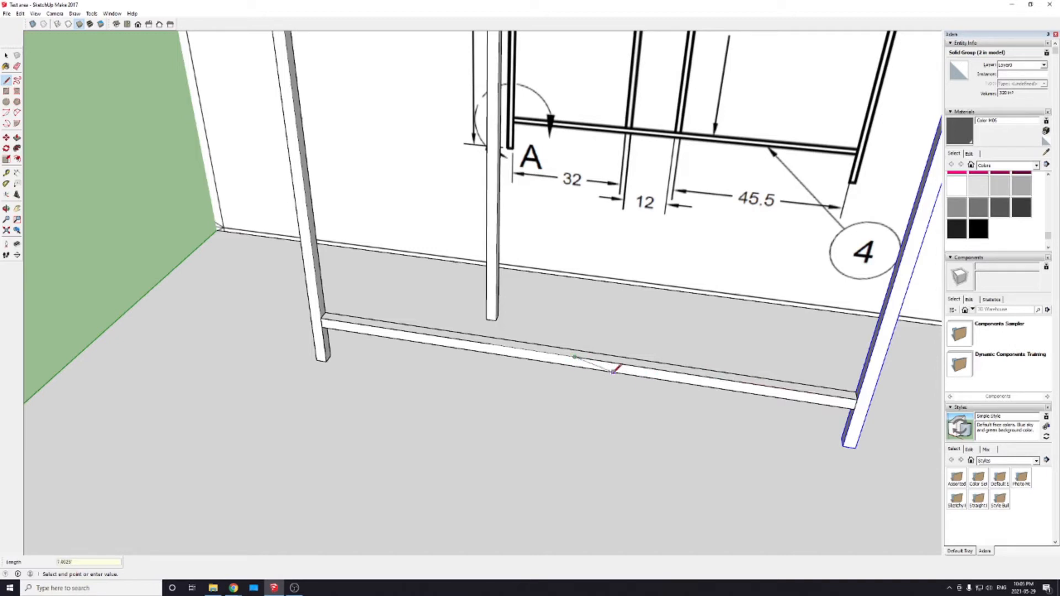
{"action": "left_click", "coordinate": [613, 367]}
{"action": "key", "text": "space"}
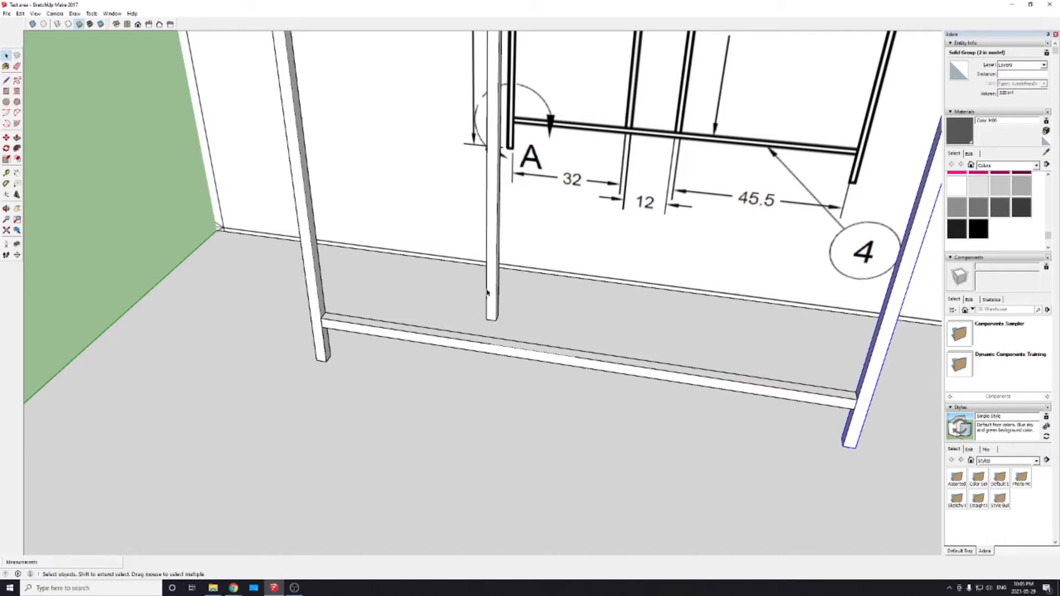
Step: Move the 61 inch post by its bottom front corner onto the end of the 32 inch line on the lower rail
{"action": "left_click", "coordinate": [489, 301]}
{"action": "key", "text": "m"}
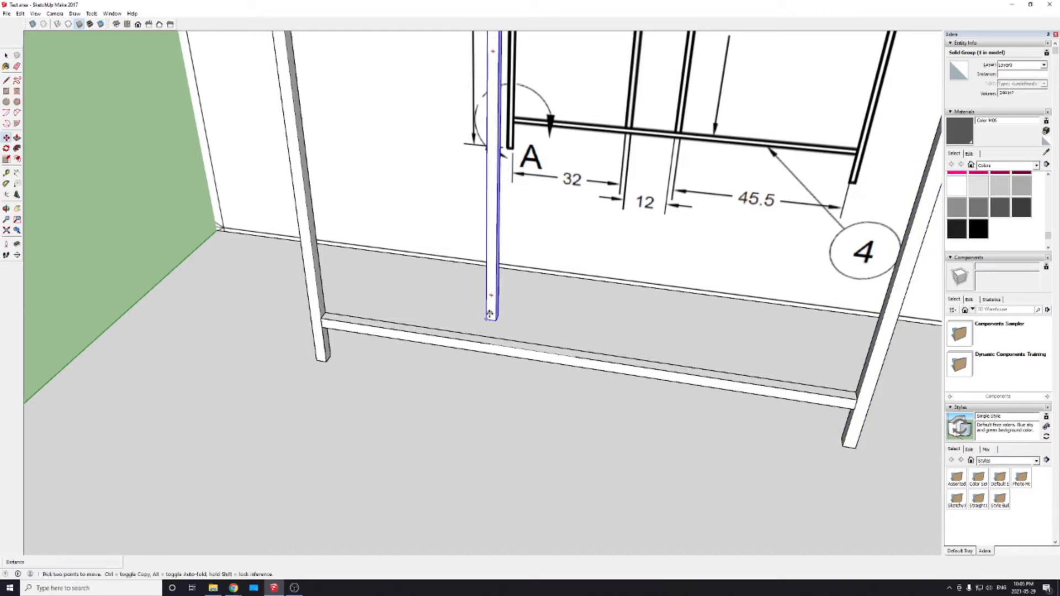
{"action": "left_click", "coordinate": [486, 320]}
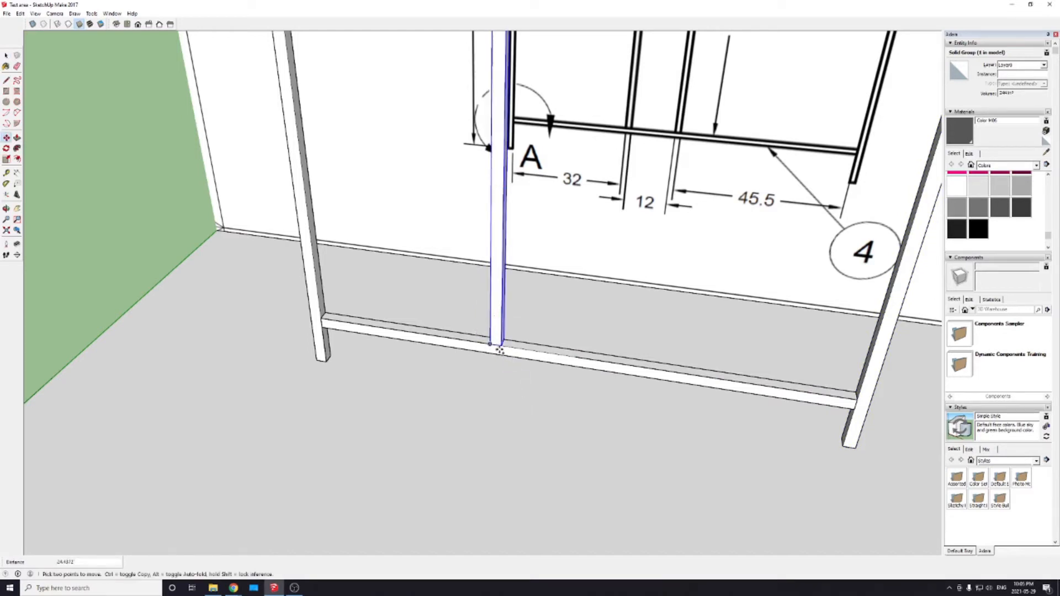
Step: Copy the 61 inch post along the lower rail, placing its far bottom corner at the end of the 45.5 inch line
{"action": "key", "text": "ctrl"}
{"action": "left_click", "coordinate": [503, 347]}
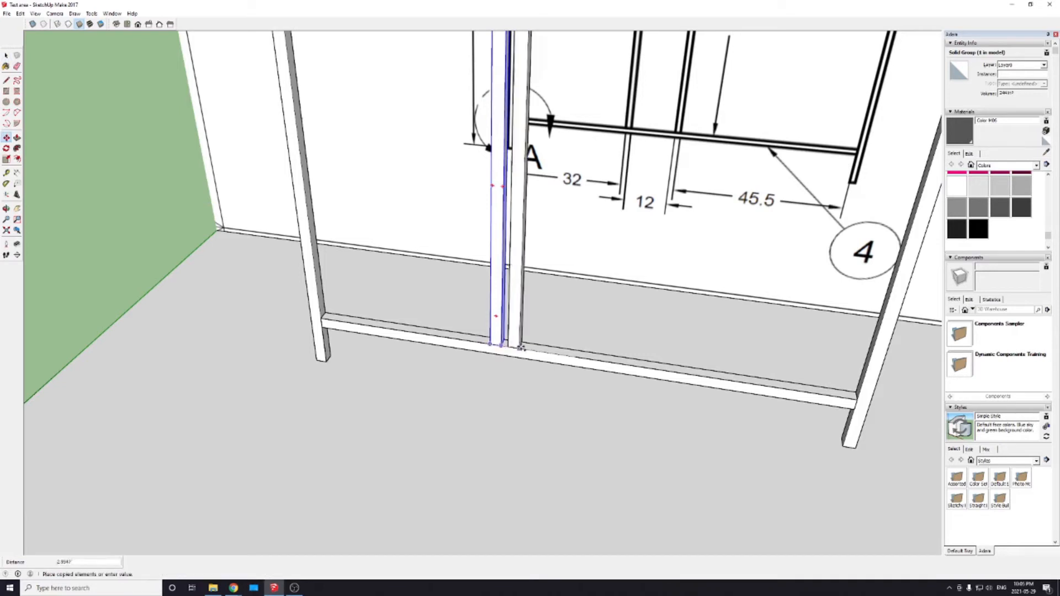
{"action": "left_click", "coordinate": [572, 359]}
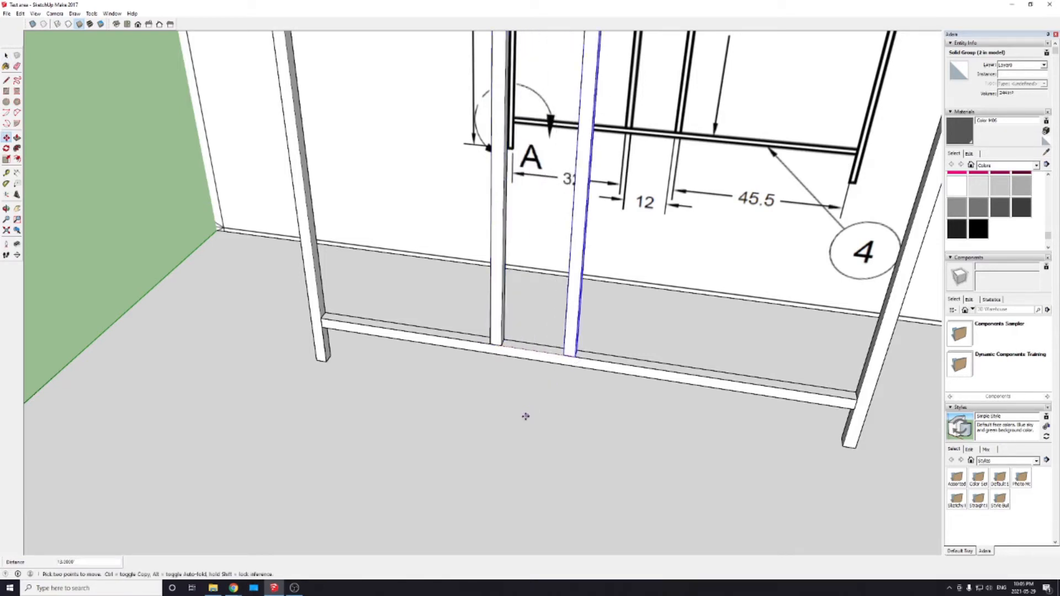
Step: Measure the gap between the two 61 inch posts along the lower rail
{"action": "scroll", "coordinate": [506, 420], "scroll_direction": "up", "scroll_amount": 3}
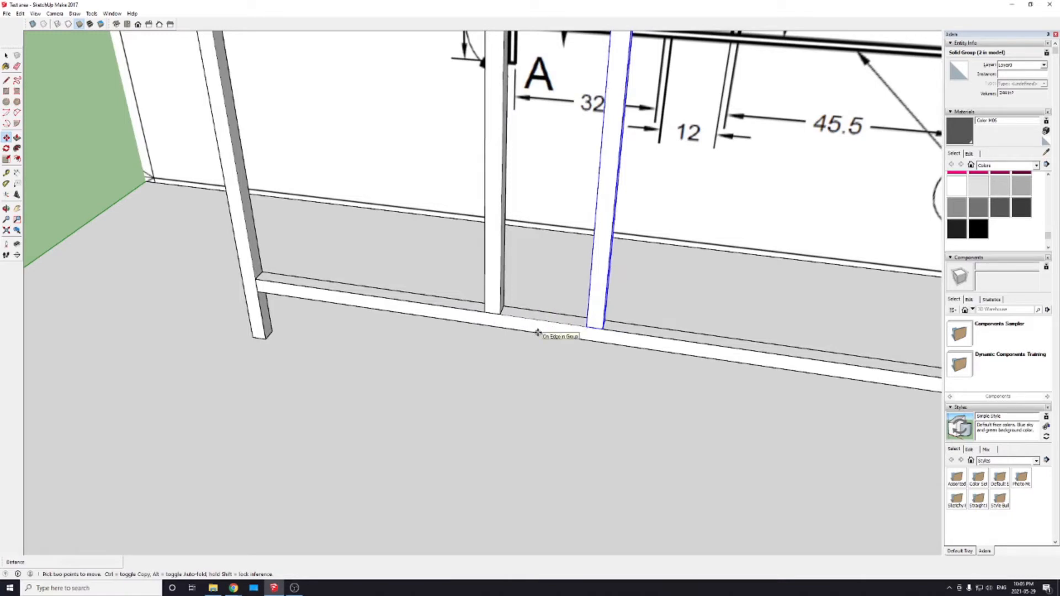
{"action": "key", "text": "t"}
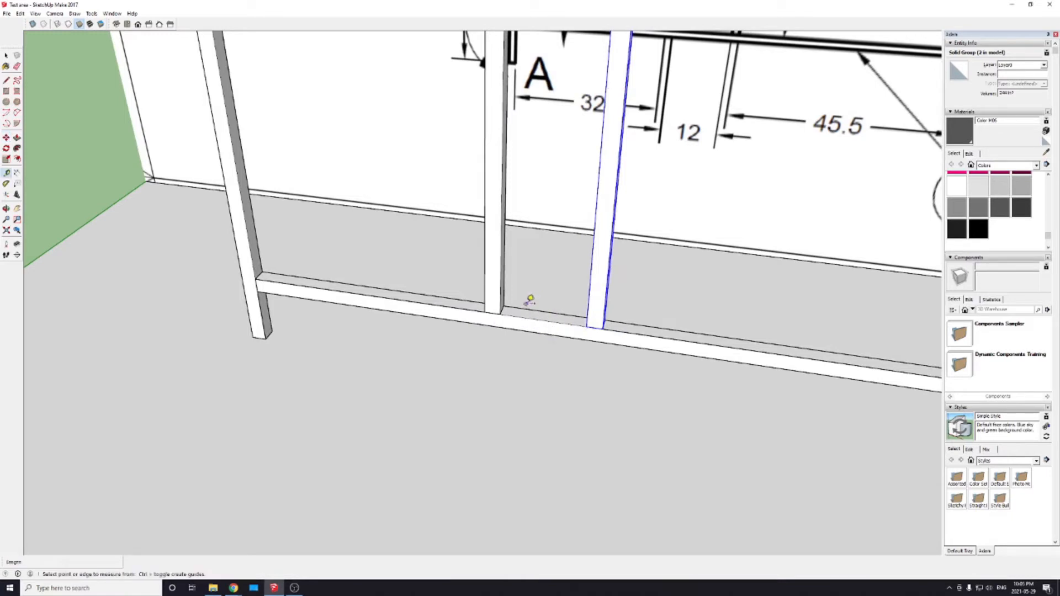
{"action": "left_click", "coordinate": [500, 314]}
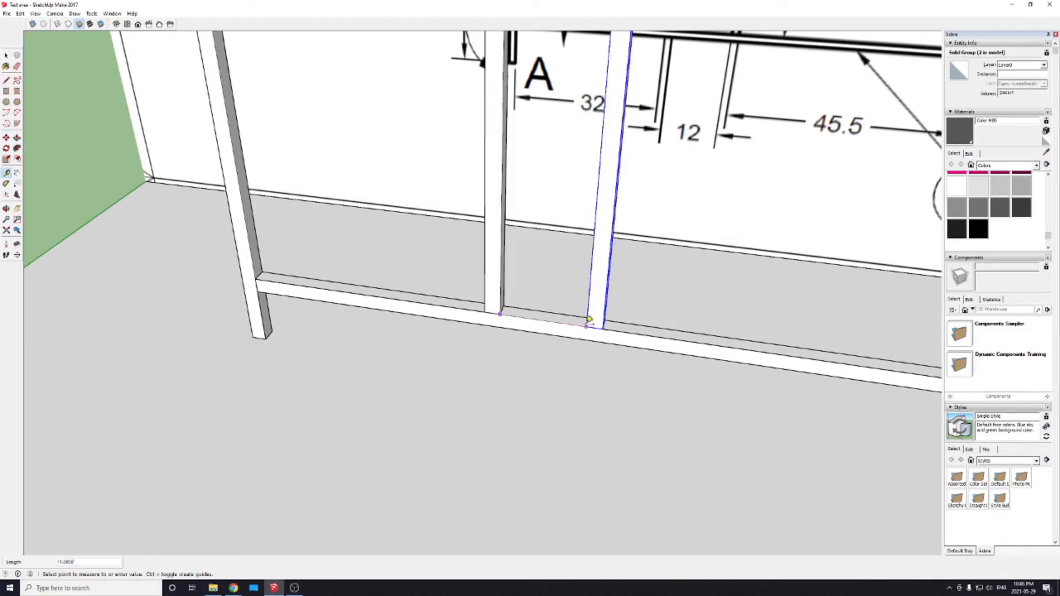
{"action": "scroll", "coordinate": [589, 319], "scroll_direction": "down", "scroll_amount": 6}
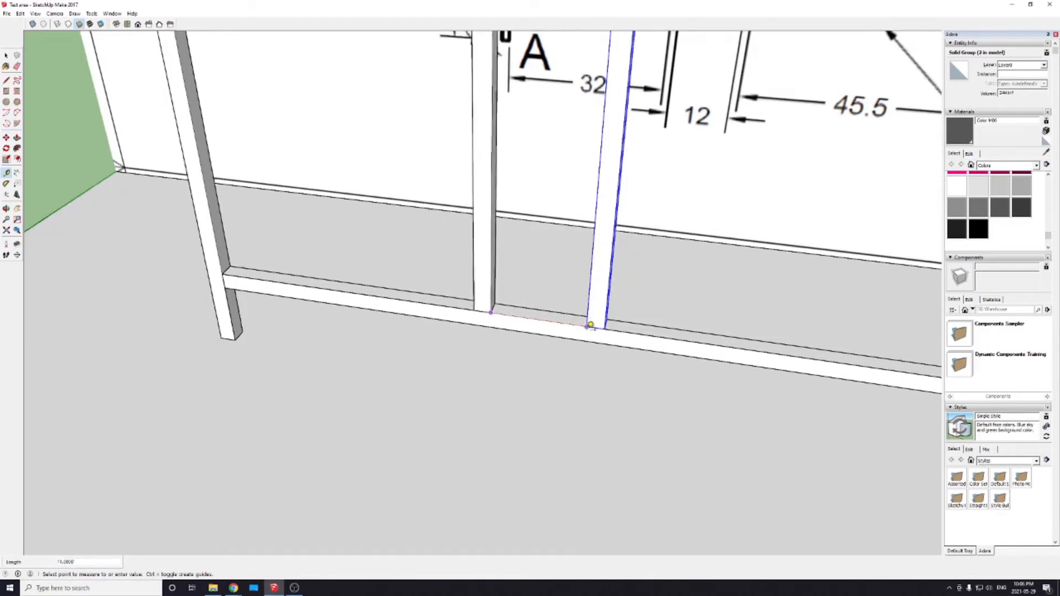
{"action": "scroll", "coordinate": [542, 310], "scroll_direction": "up", "scroll_amount": 3}
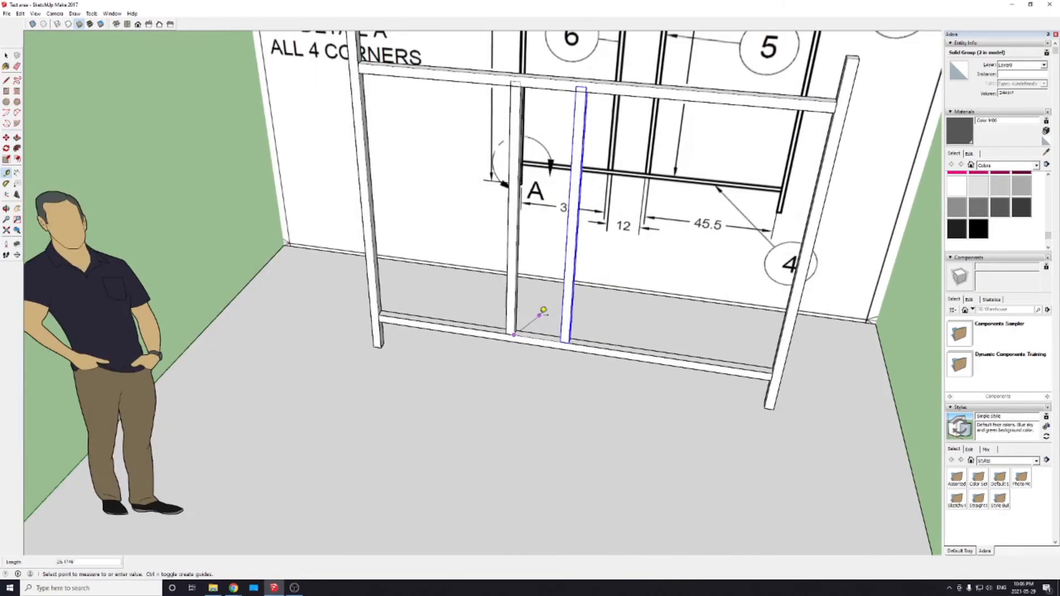
{"action": "left_click", "coordinate": [511, 327]}
{"action": "scroll", "coordinate": [512, 326], "scroll_direction": "up", "scroll_amount": 2}
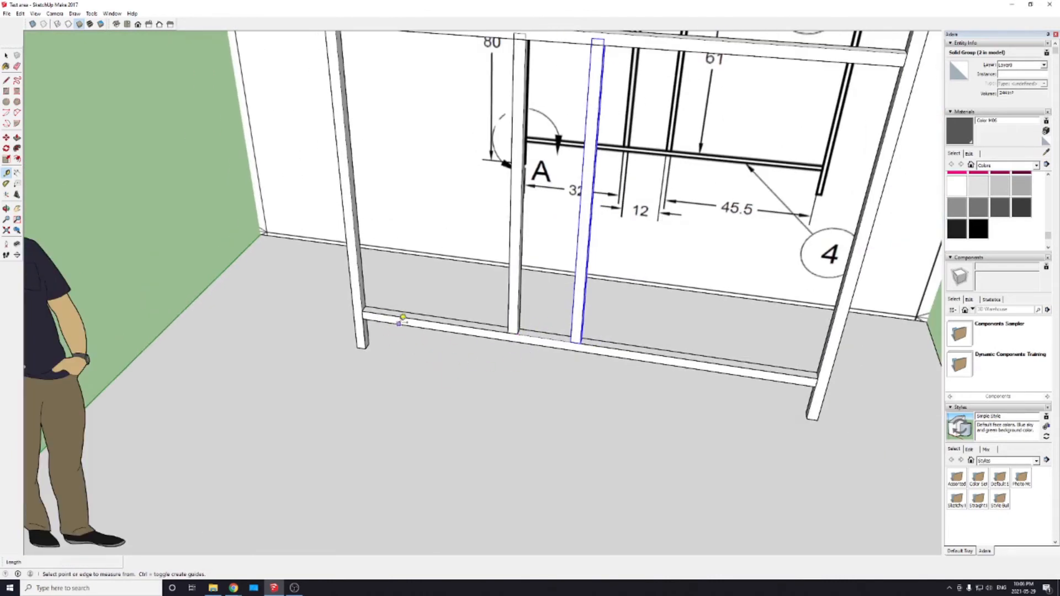
{"action": "key", "text": "l"}
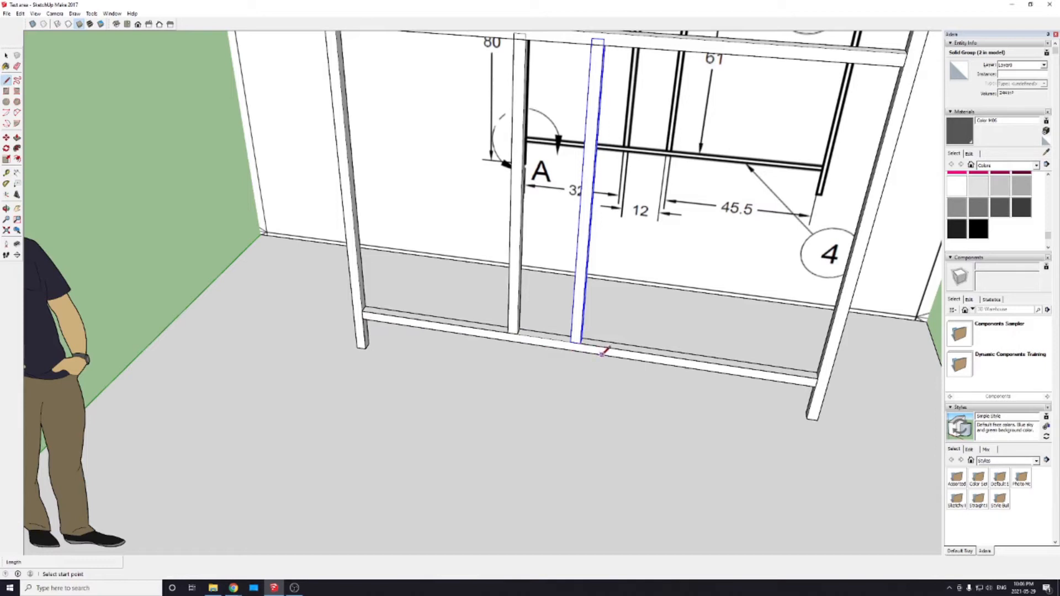
{"action": "scroll", "coordinate": [603, 354], "scroll_direction": "up", "scroll_amount": 6}
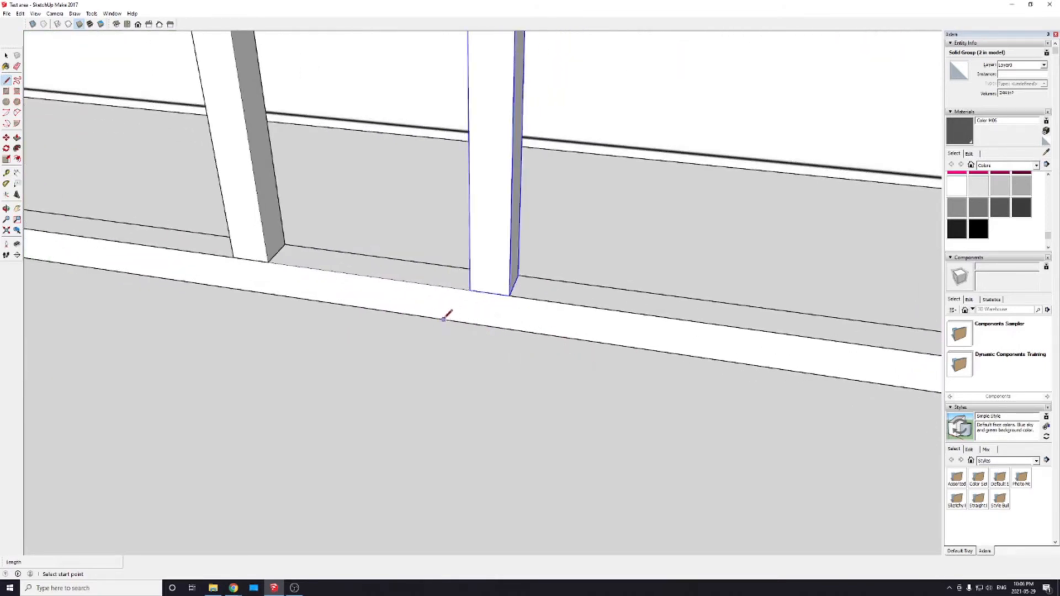
{"action": "scroll", "coordinate": [471, 335], "scroll_direction": "down", "scroll_amount": 4}
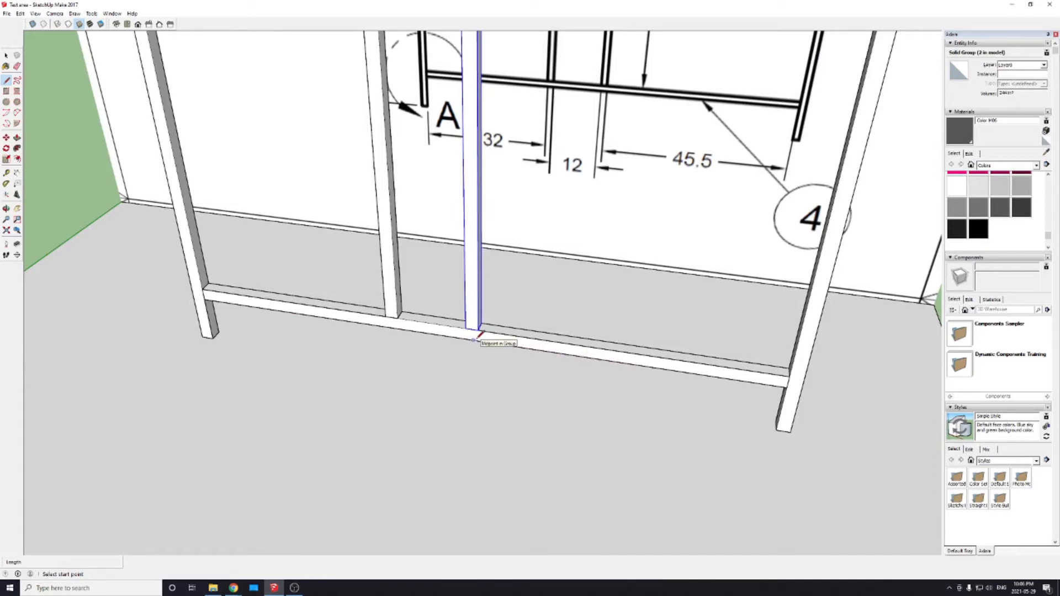
{"action": "left_click", "coordinate": [473, 339]}
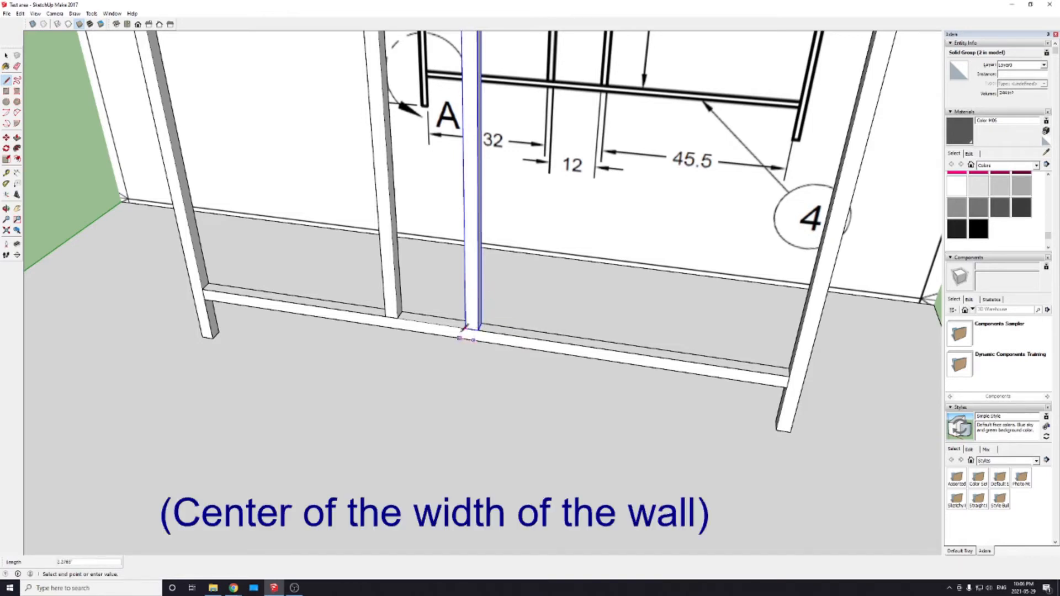
{"action": "key", "text": "Escape"}
Step: Draw a 12 inch line along the lower rail's upper front edge from the copied 61 inch post's near bottom corner toward the other inner post
{"action": "scroll", "coordinate": [456, 339], "scroll_direction": "down", "scroll_amount": 3}
{"action": "middle_click_drag", "start_coordinate": [440, 350], "coordinate": [493, 468]}
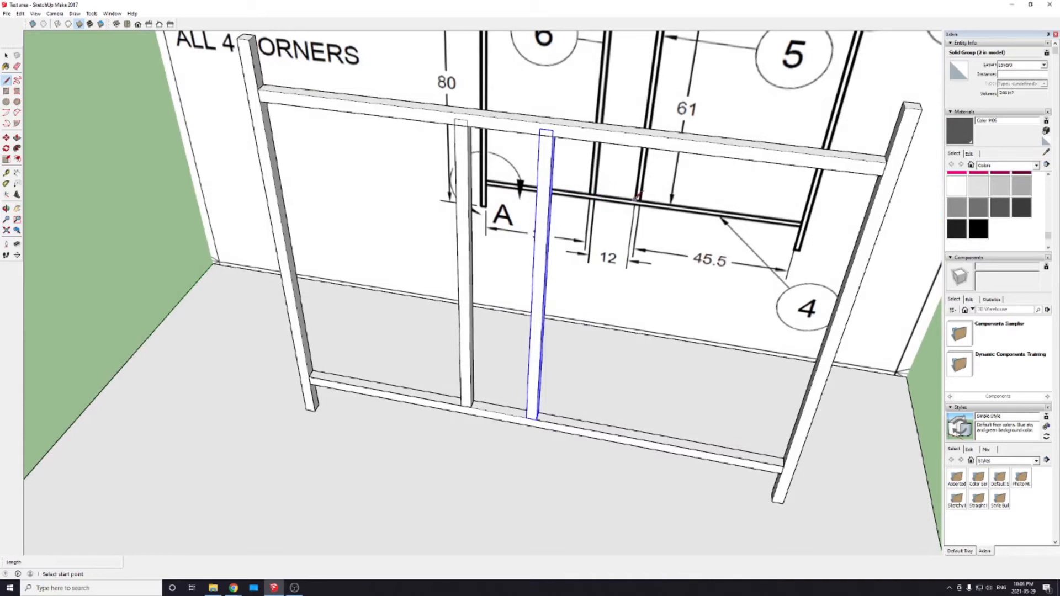
{"action": "scroll", "coordinate": [470, 411], "scroll_direction": "up", "scroll_amount": 2}
{"action": "scroll", "coordinate": [471, 409], "scroll_direction": "up", "scroll_amount": 2}
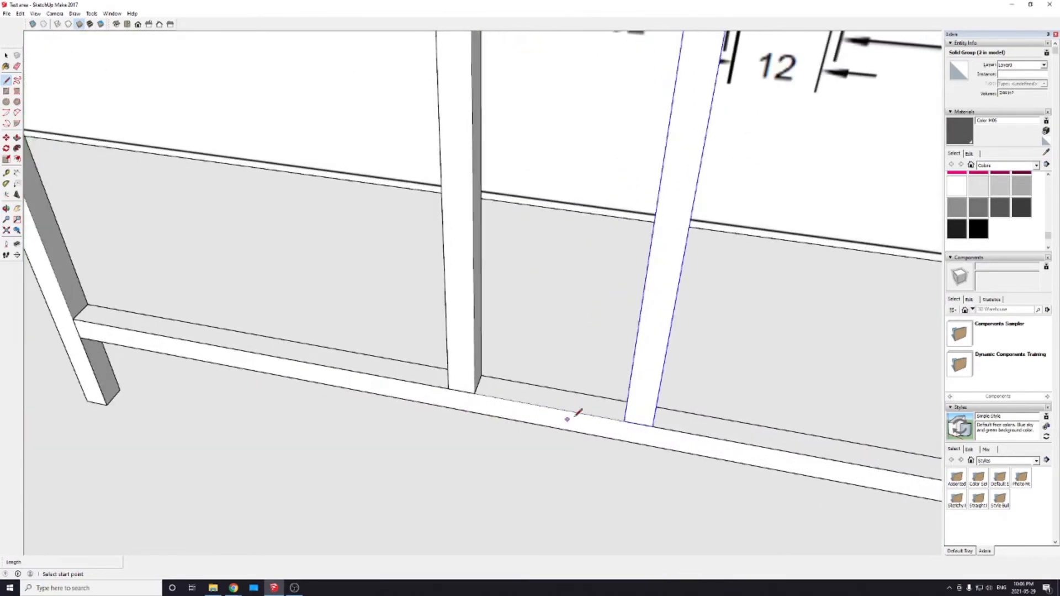
{"action": "left_click", "coordinate": [624, 421]}
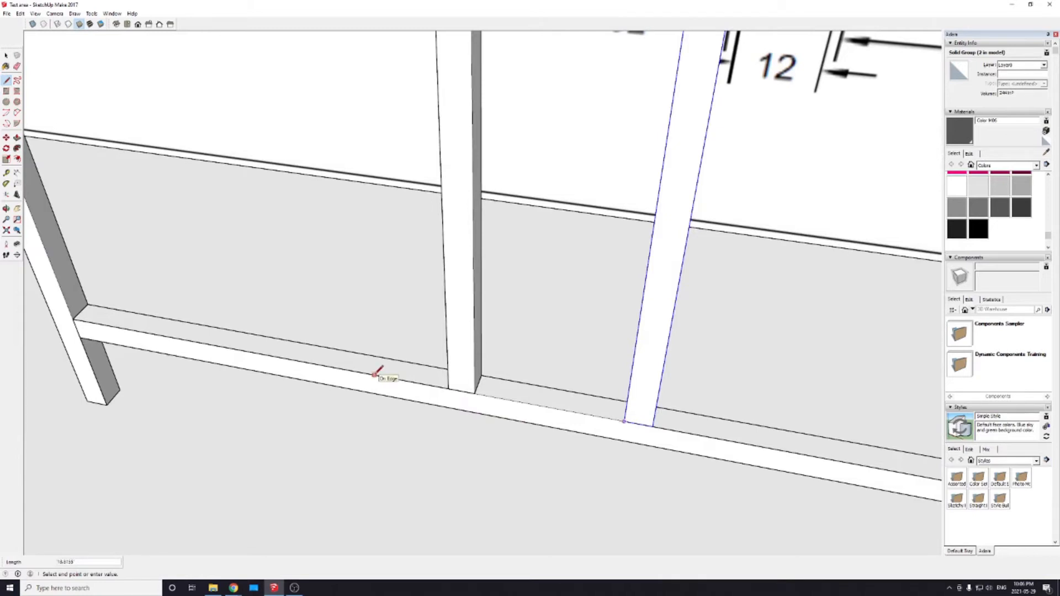
{"action": "type", "text": "12"}
{"action": "key", "text": "Return"}
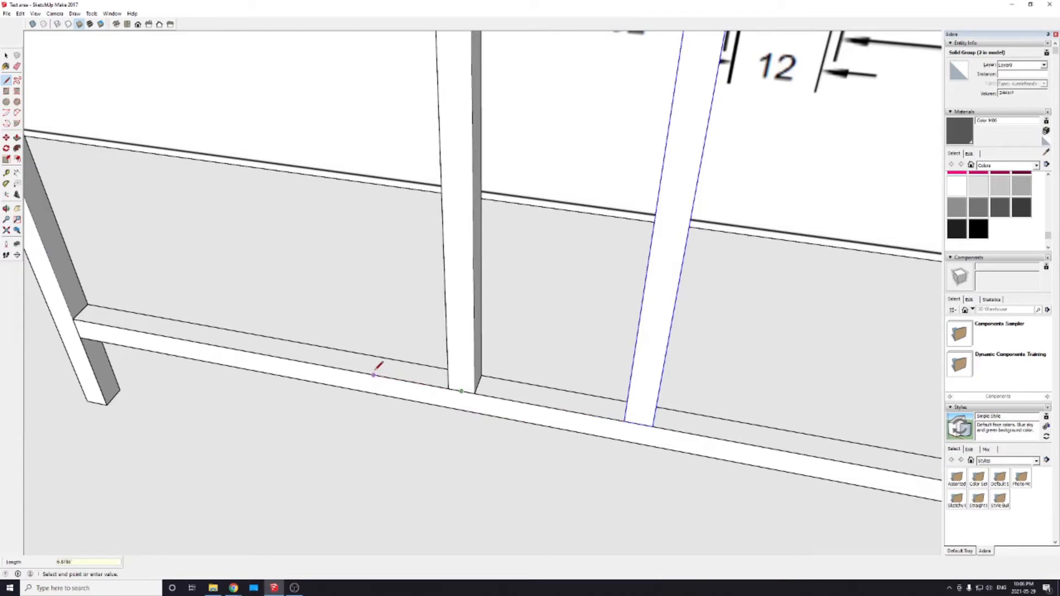
{"action": "scroll", "coordinate": [525, 431], "scroll_direction": "down", "scroll_amount": 5}
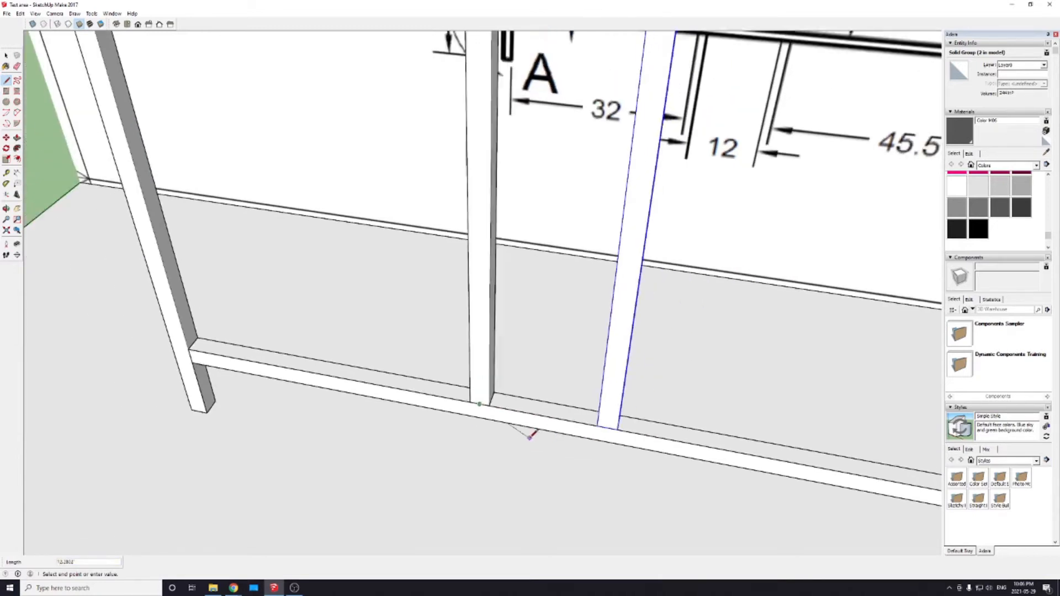
{"action": "key", "text": "Escape"}
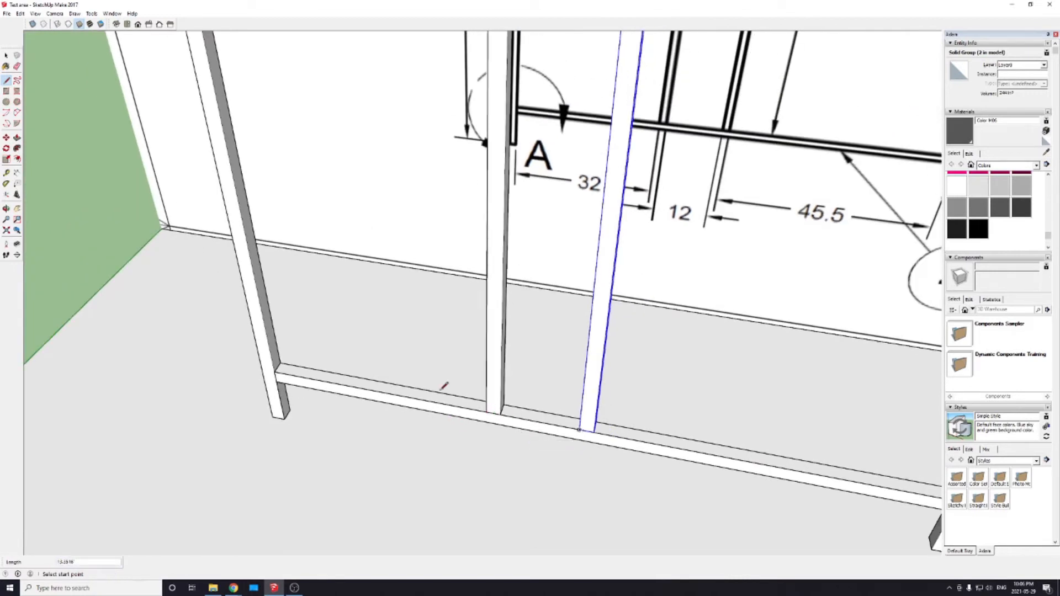
Step: Try to move the 61 inch post on the 32 inch side by its inner bottom front corner onto the end of the 32 inch line
{"action": "scroll", "coordinate": [456, 393], "scroll_direction": "up", "scroll_amount": 2}
{"action": "key", "text": "space"}
{"action": "left_click", "coordinate": [510, 396]}
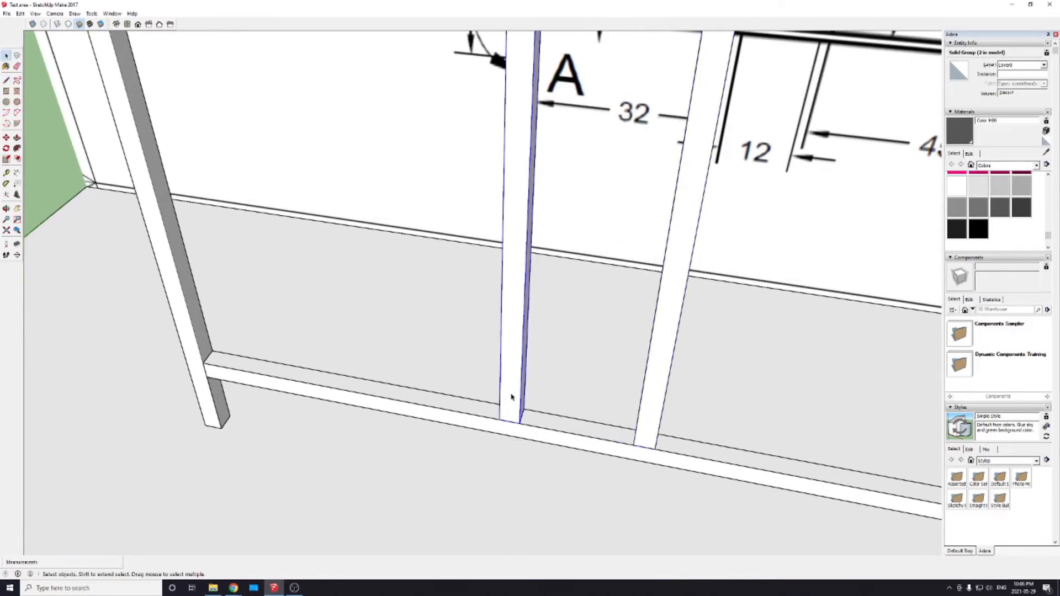
{"action": "scroll", "coordinate": [511, 442], "scroll_direction": "up", "scroll_amount": 4}
{"action": "key", "text": "m"}
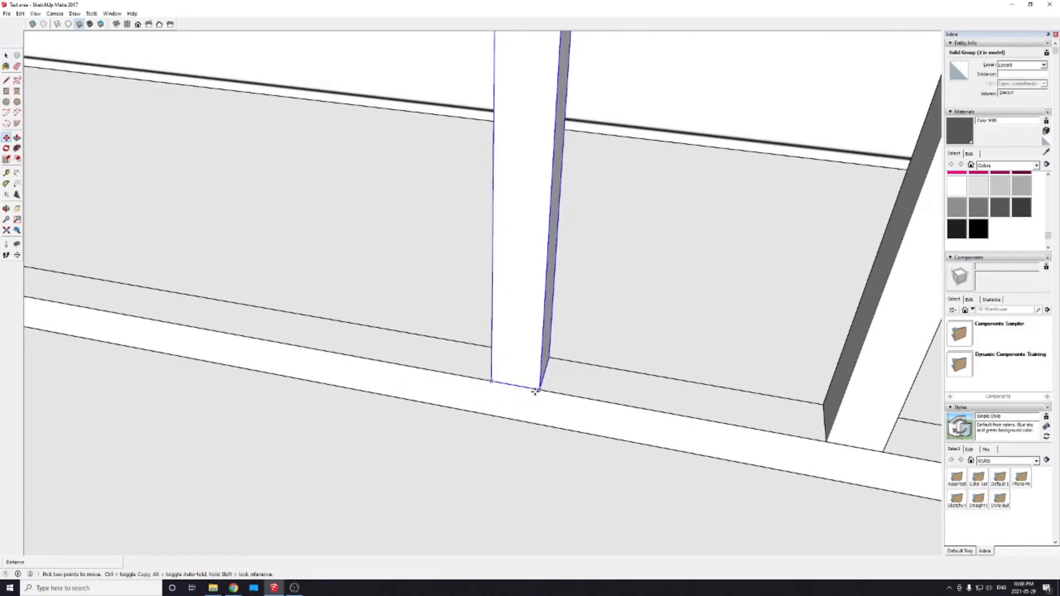
{"action": "left_click", "coordinate": [537, 390]}
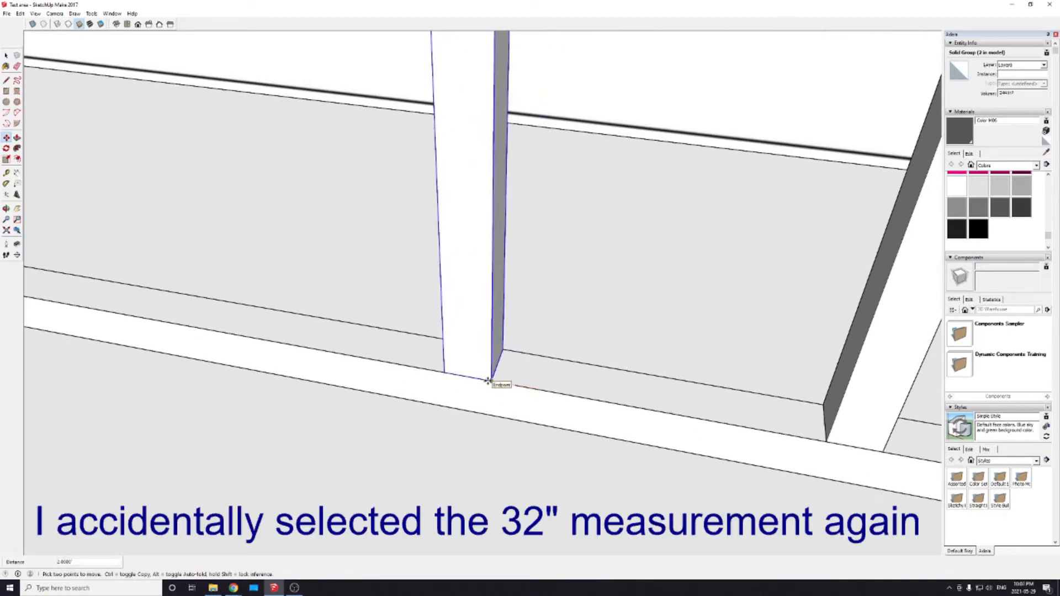
{"action": "left_click", "coordinate": [490, 381]}
{"action": "key", "text": "space"}
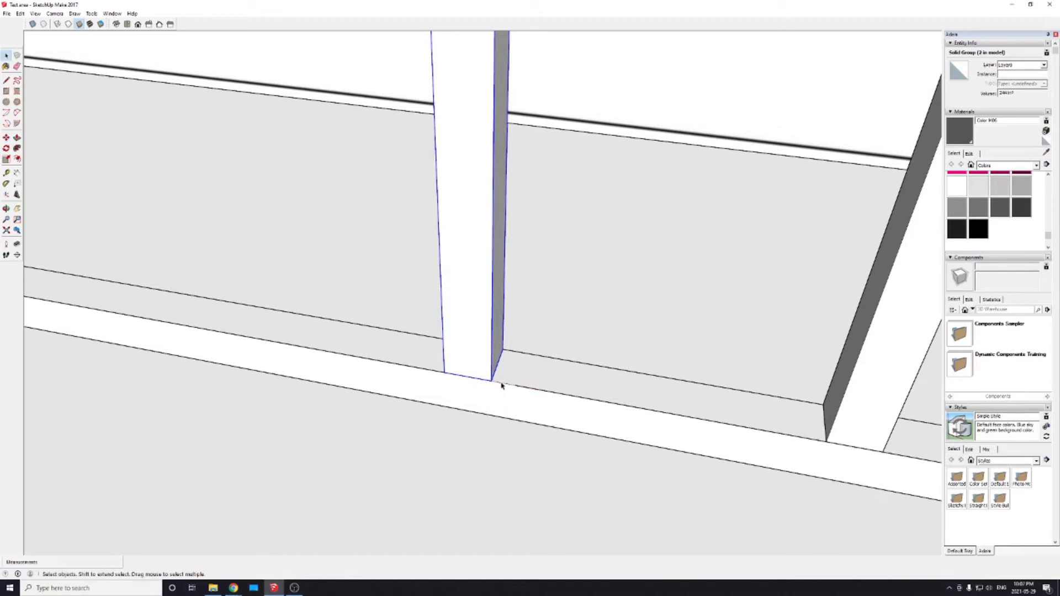
Step: Measure the gap between the two 61 inch posts along the lower rail's front edge
{"action": "left_click", "coordinate": [501, 385]}
{"action": "scroll", "coordinate": [502, 385], "scroll_direction": "down", "scroll_amount": 3}
{"action": "scroll", "coordinate": [508, 387], "scroll_direction": "up", "scroll_amount": 2}
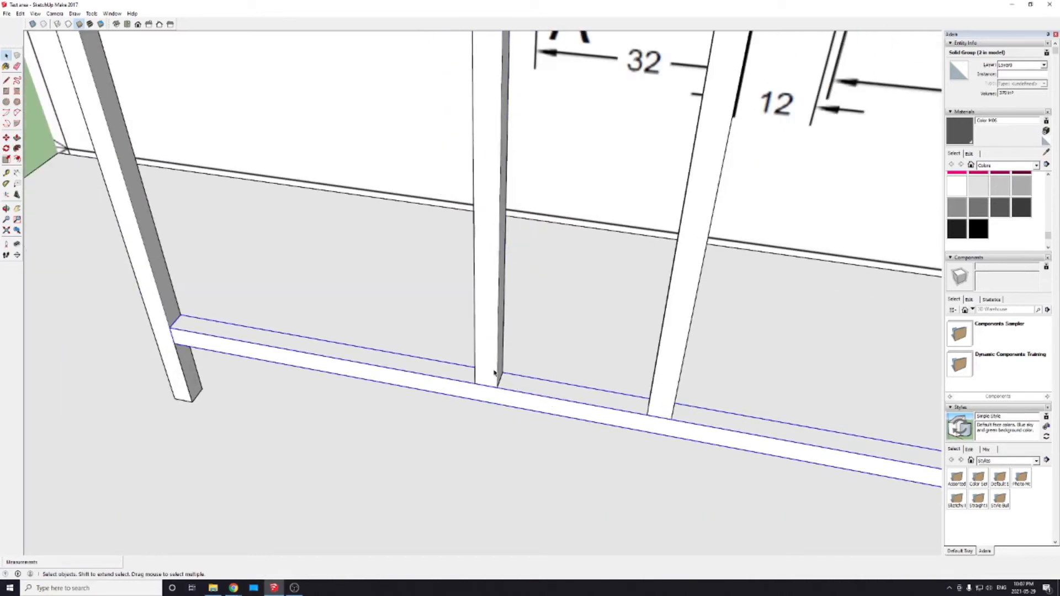
{"action": "scroll", "coordinate": [555, 397], "scroll_direction": "down", "scroll_amount": 3}
{"action": "scroll", "coordinate": [529, 411], "scroll_direction": "up", "scroll_amount": 1}
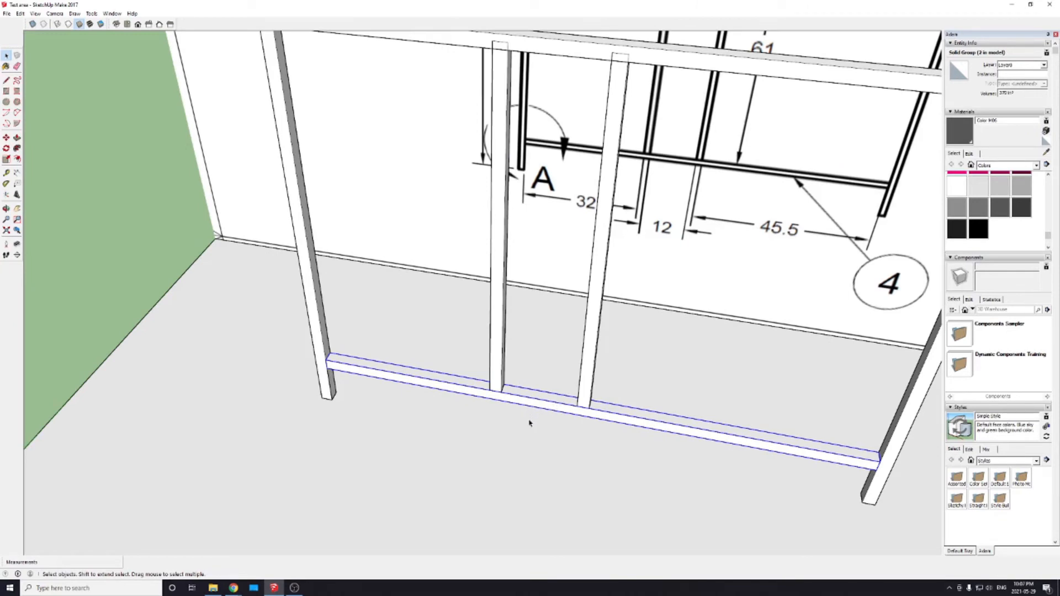
{"action": "key", "text": "t"}
{"action": "left_click", "coordinate": [577, 406]}
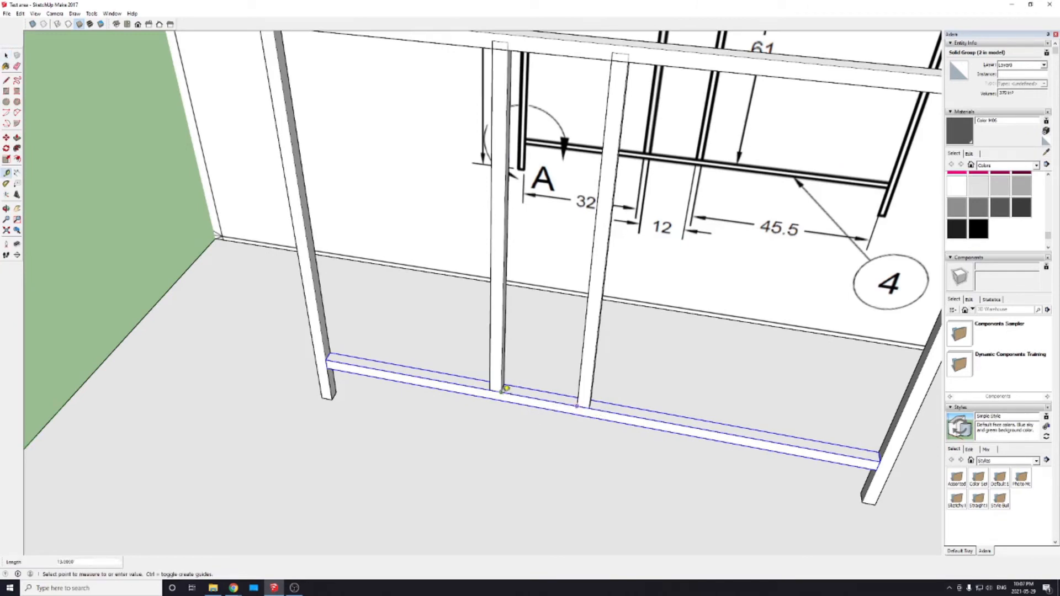
{"action": "left_click", "coordinate": [505, 389]}
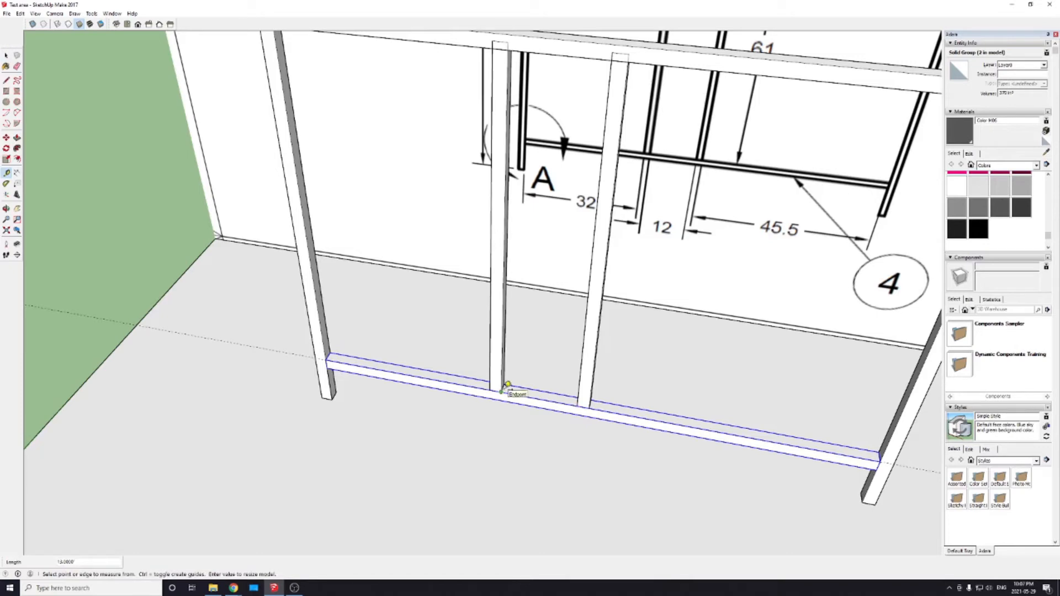
Step: Undo the measuring guide and the last move of the 61 inch post
{"action": "scroll", "coordinate": [507, 386], "scroll_direction": "down", "scroll_amount": 3}
{"action": "scroll", "coordinate": [508, 389], "scroll_direction": "up", "scroll_amount": 6}
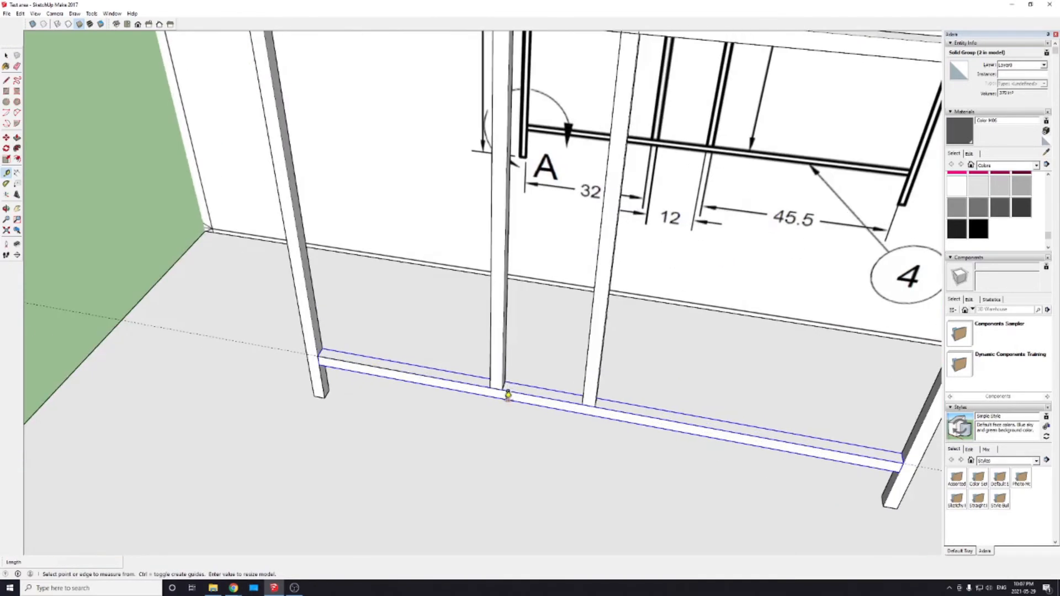
{"action": "key", "text": "ctrl+z"}
{"action": "key", "text": "ctrl+z"}
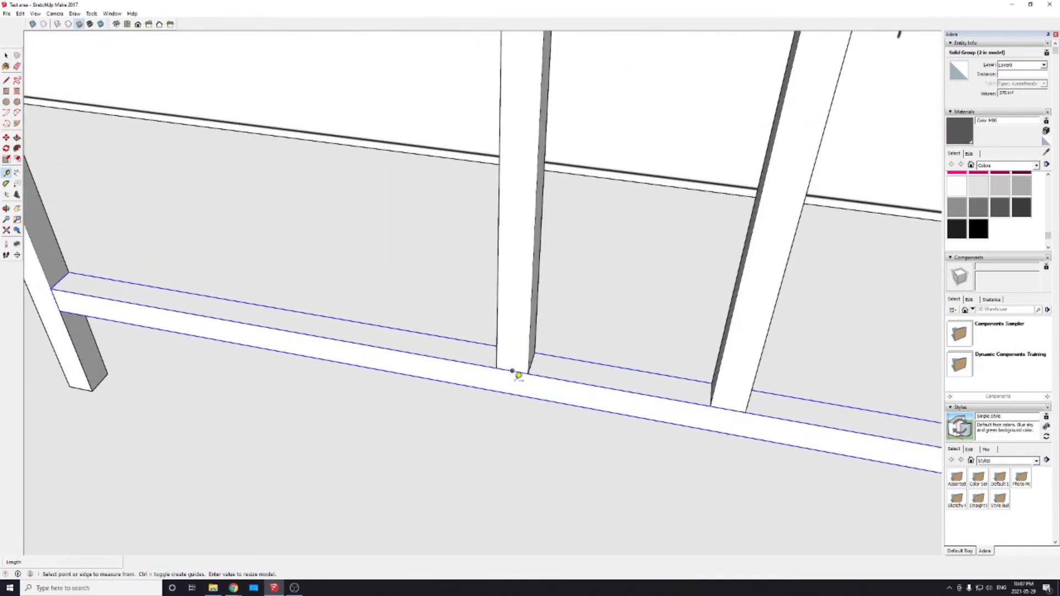
{"action": "key", "text": "space"}
{"action": "scroll", "coordinate": [536, 370], "scroll_direction": "down", "scroll_amount": 2}
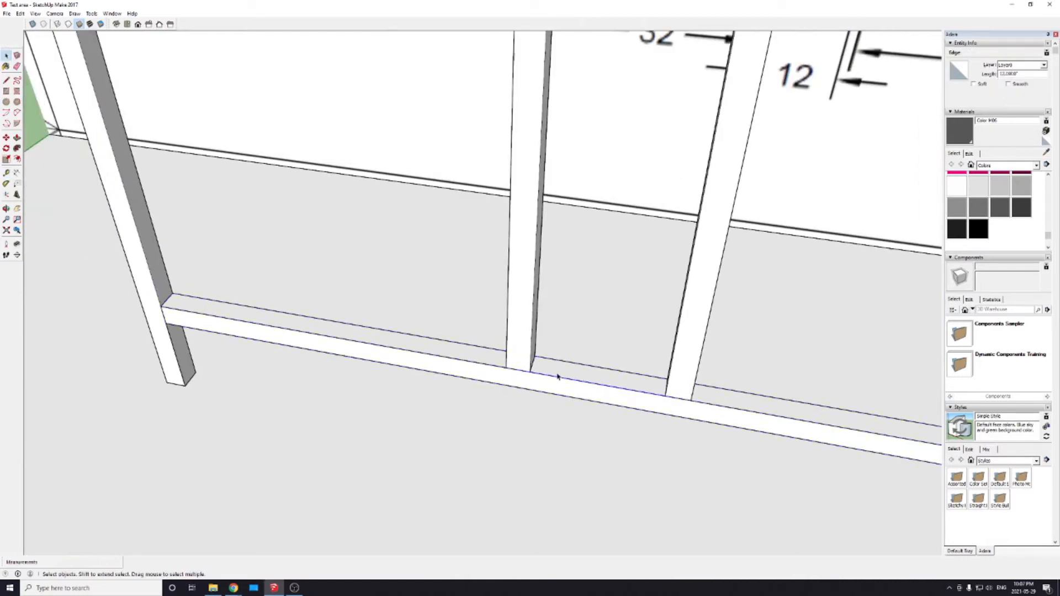
{"action": "key", "text": "m"}
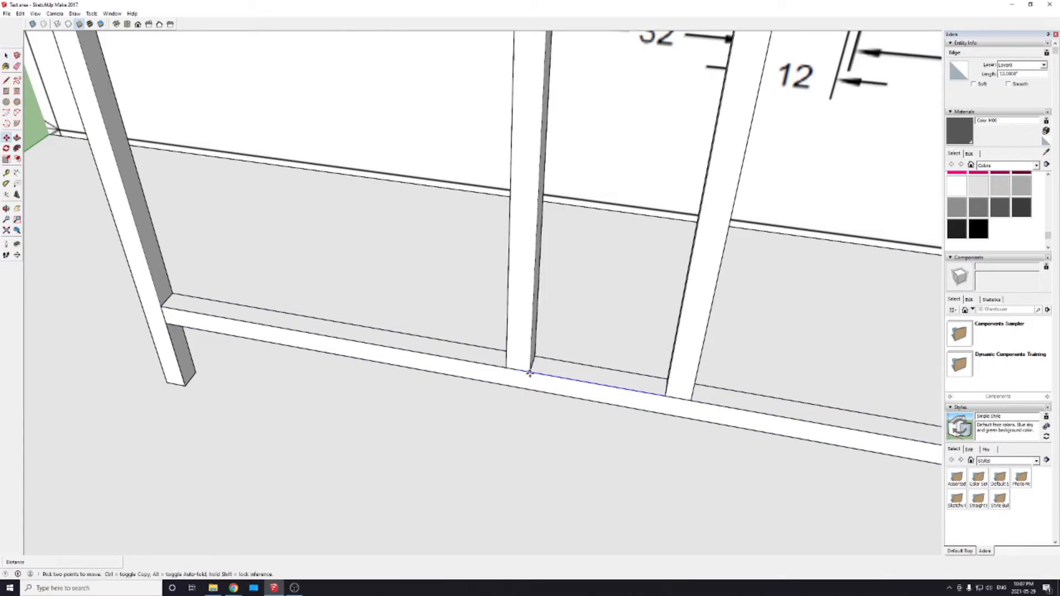
{"action": "left_click", "coordinate": [529, 374]}
{"action": "key", "text": "Escape"}
{"action": "key", "text": "space"}
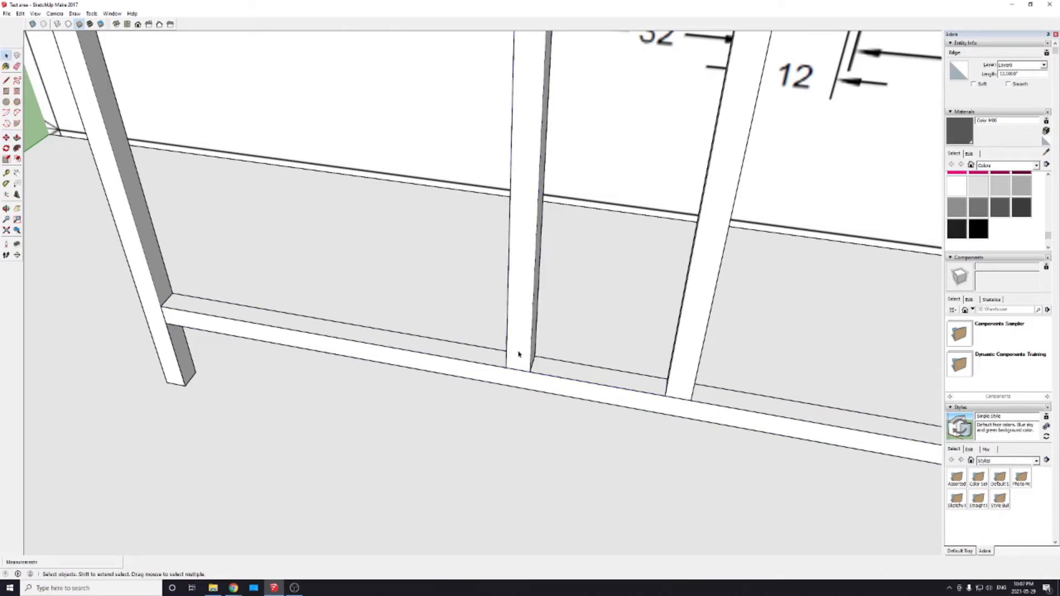
Step: Move the 61 inch post on the 32 inch side by its inner bottom front corner onto the end of the 12 inch line
{"action": "left_click", "coordinate": [520, 355]}
{"action": "key", "text": "m"}
{"action": "left_click", "coordinate": [530, 372]}
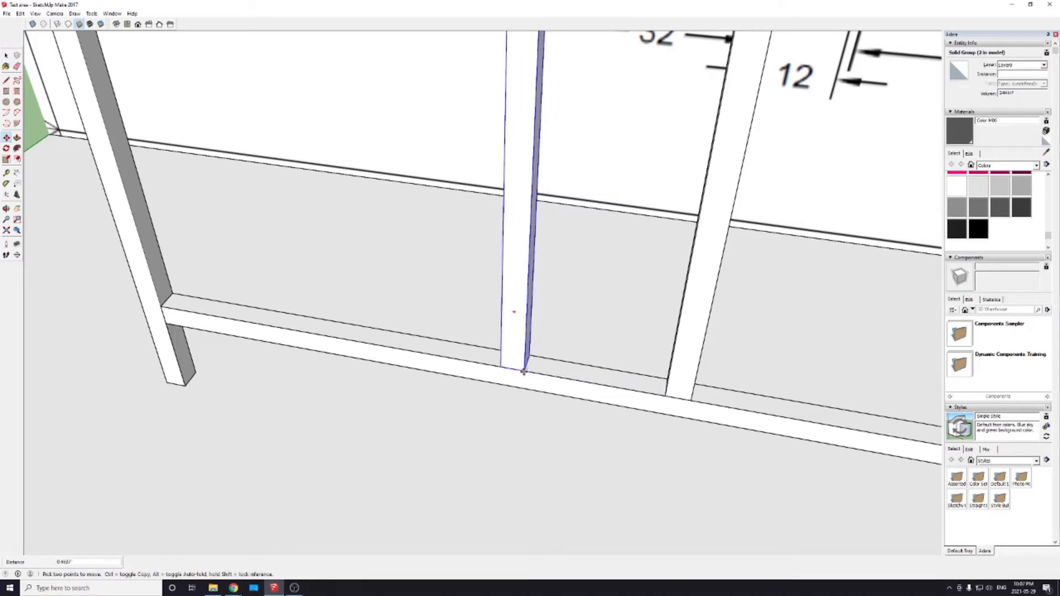
{"action": "left_click", "coordinate": [521, 373]}
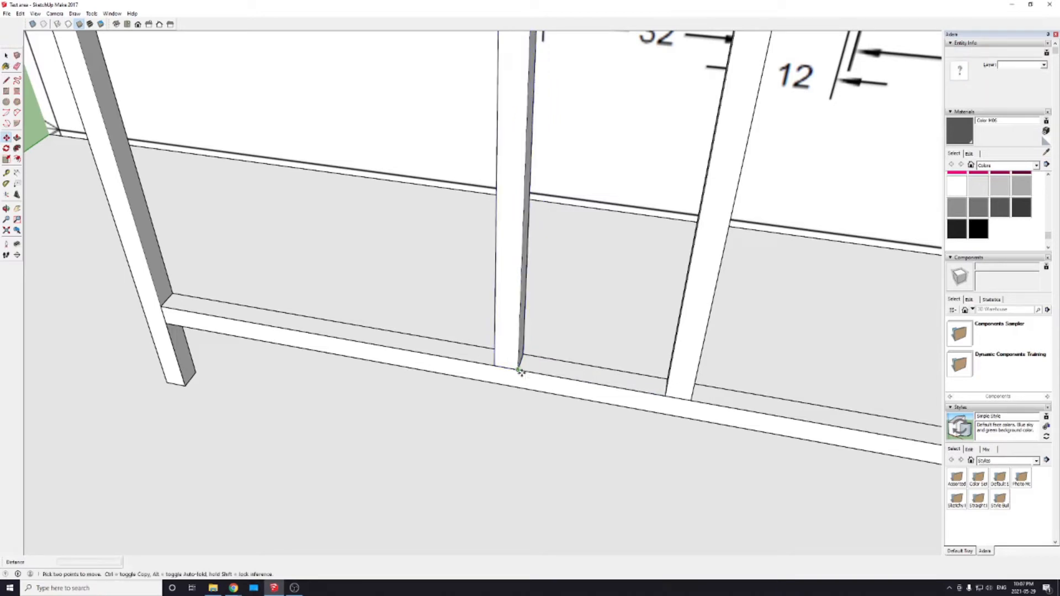
Step: Measure the clear spacing between the repositioned 61 inch post and the copied one at the lower rail
{"action": "key", "text": "t"}
{"action": "left_click", "coordinate": [517, 369]}
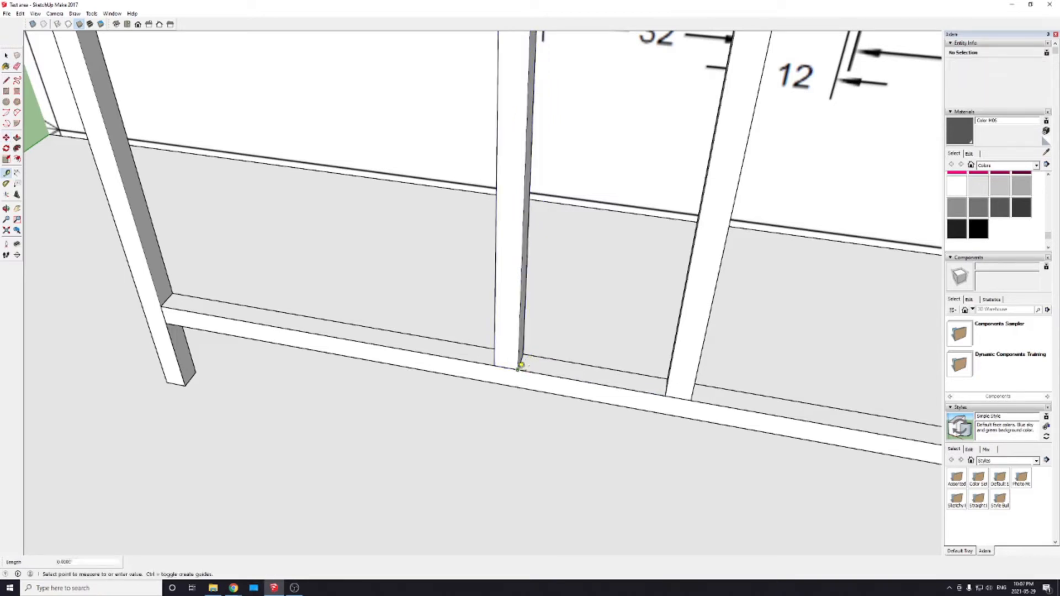
{"action": "left_click", "coordinate": [668, 391]}
{"action": "scroll", "coordinate": [660, 412], "scroll_direction": "up", "scroll_amount": 2}
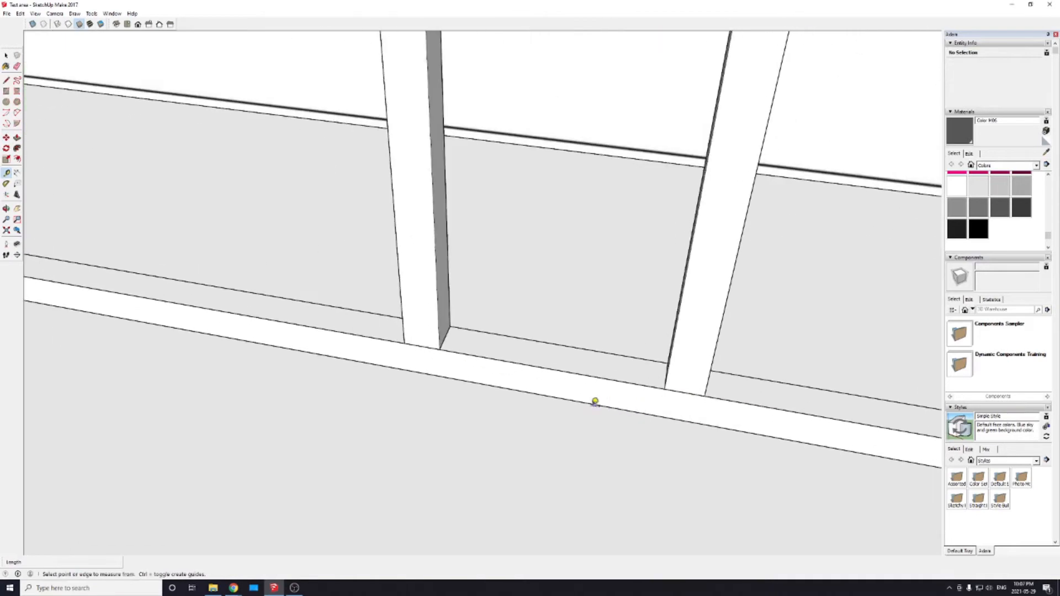
Step: Inspect the frame against the drawing, examining how the tops of the two inner posts meet the upper rail
{"action": "scroll", "coordinate": [580, 401], "scroll_direction": "down", "scroll_amount": 4}
{"action": "scroll", "coordinate": [564, 400], "scroll_direction": "down", "scroll_amount": 5}
{"action": "scroll", "coordinate": [564, 402], "scroll_direction": "up", "scroll_amount": 3}
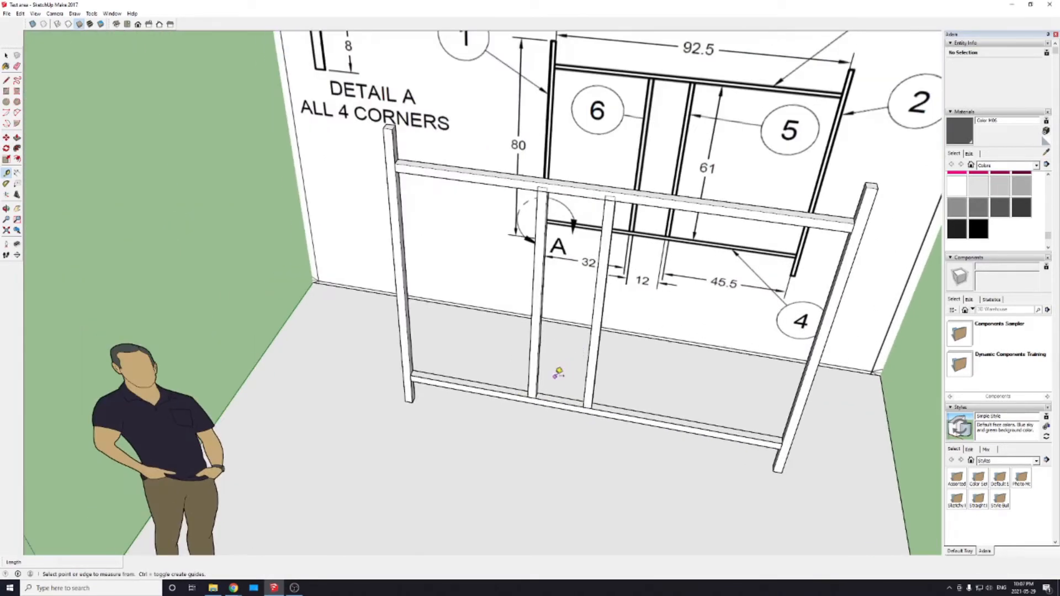
{"action": "scroll", "coordinate": [555, 349], "scroll_direction": "up", "scroll_amount": 1}
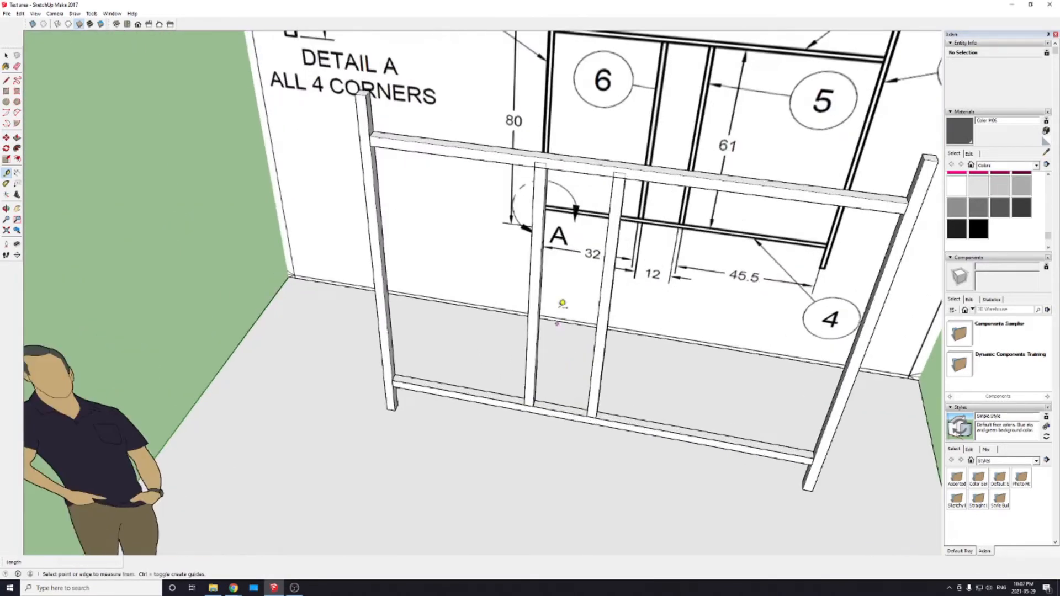
{"action": "right_click", "coordinate": [647, 241]}
{"action": "left_click", "coordinate": [596, 350]}
{"action": "key", "text": "space"}
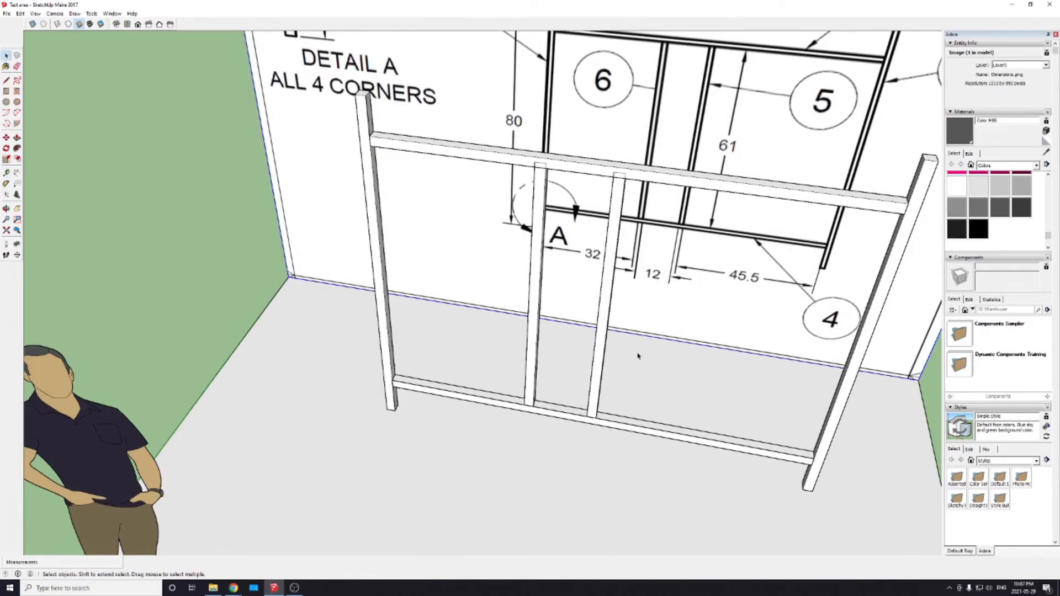
{"action": "left_click", "coordinate": [639, 355]}
{"action": "middle_click_drag", "start_coordinate": [656, 337], "coordinate": [538, 280]}
{"action": "scroll", "coordinate": [532, 263], "scroll_direction": "up", "scroll_amount": 2}
{"action": "scroll", "coordinate": [531, 262], "scroll_direction": "up", "scroll_amount": 5}
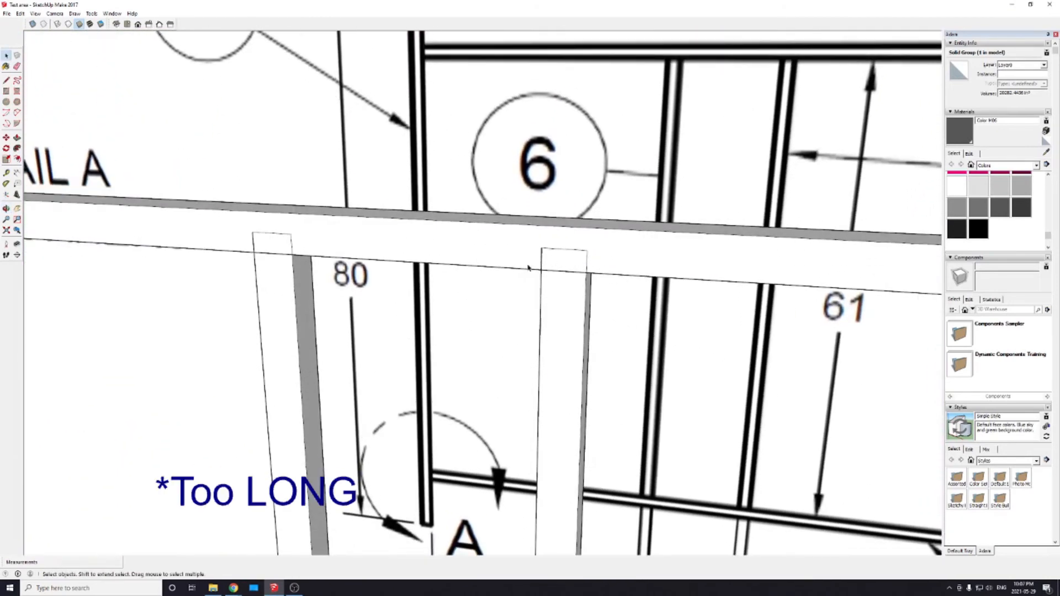
{"action": "scroll", "coordinate": [528, 267], "scroll_direction": "down", "scroll_amount": 6}
{"action": "middle_click_drag", "start_coordinate": [639, 278], "coordinate": [608, 357]}
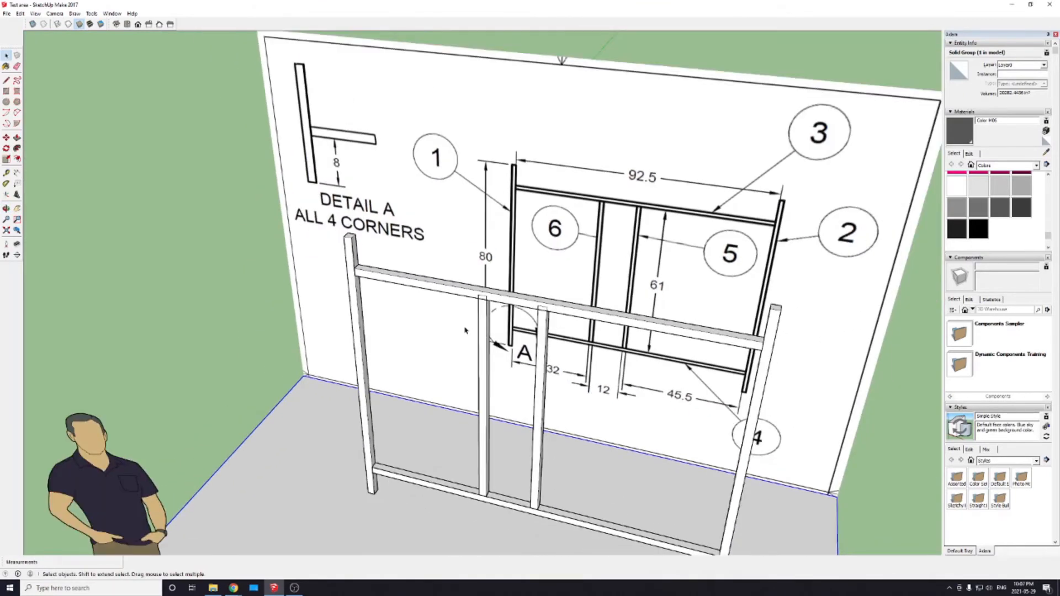
{"action": "scroll", "coordinate": [465, 330], "scroll_direction": "up", "scroll_amount": 5}
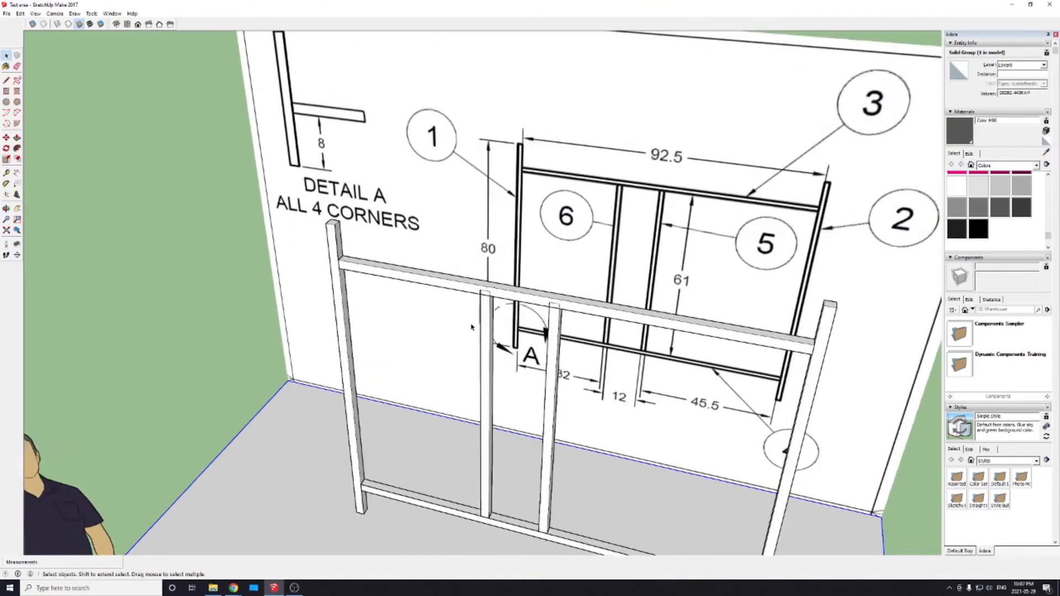
{"action": "scroll", "coordinate": [492, 330], "scroll_direction": "down", "scroll_amount": 5}
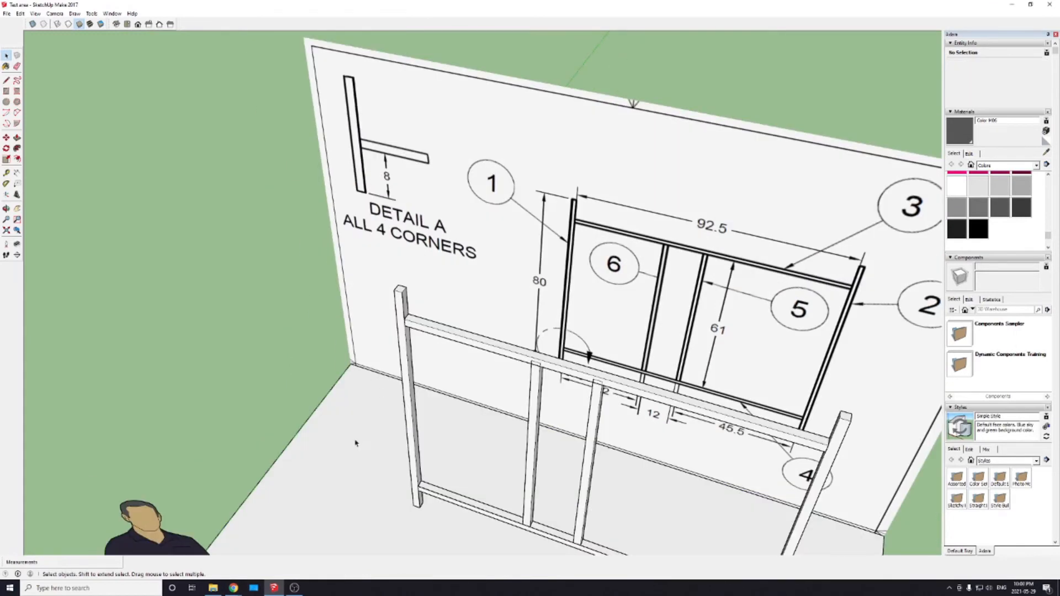
{"action": "middle_click_drag", "start_coordinate": [525, 480], "coordinate": [511, 329], "text": "shift"}
{"action": "middle_click_drag", "start_coordinate": [541, 284], "coordinate": [535, 339], "text": "shift"}
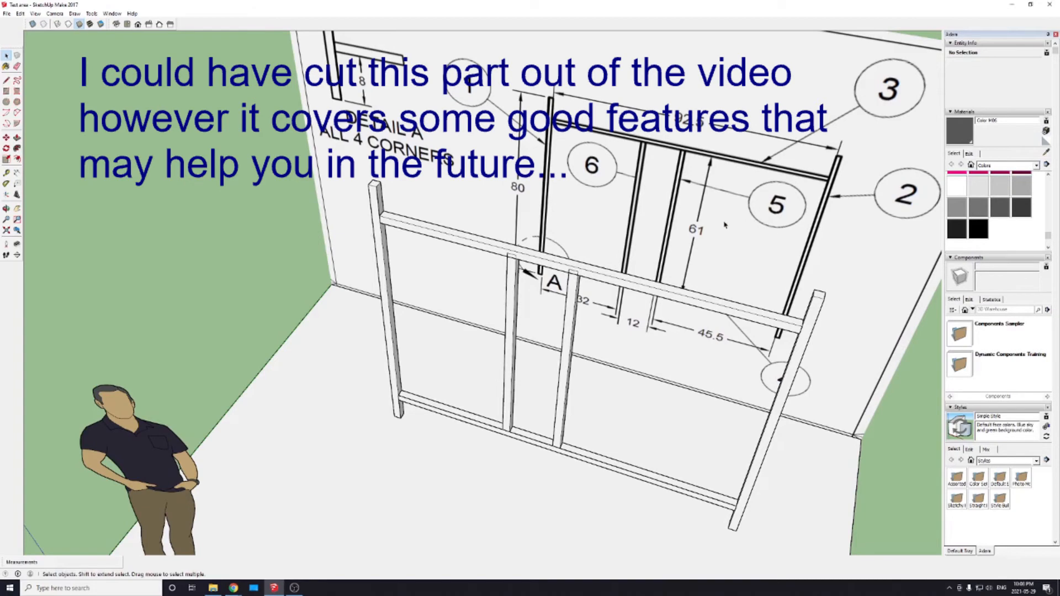
{"action": "middle_click_drag", "start_coordinate": [725, 225], "coordinate": [734, 252]}
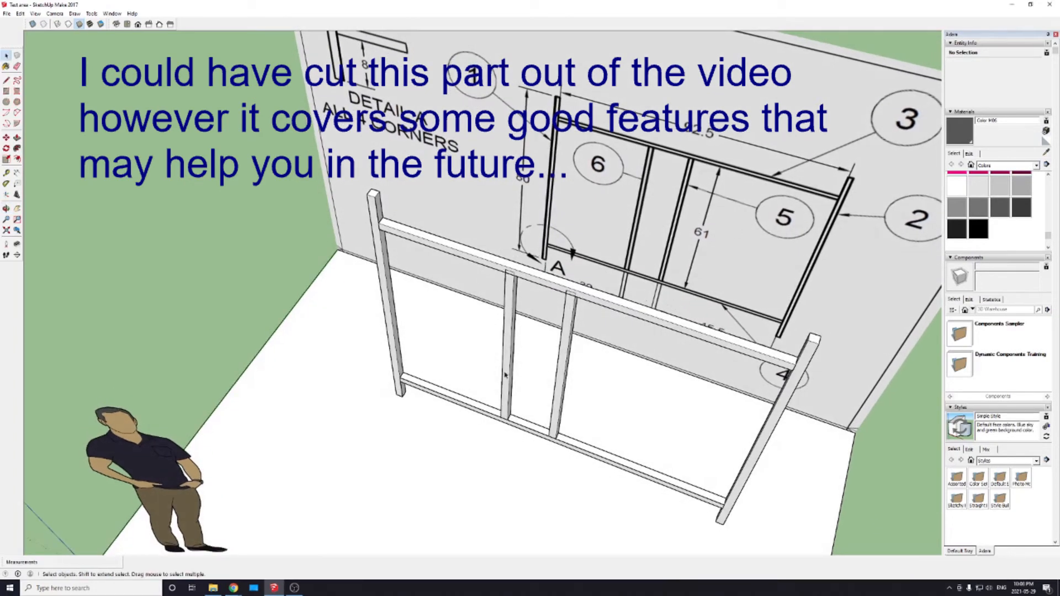
{"action": "scroll", "coordinate": [505, 375], "scroll_direction": "up", "scroll_amount": 1}
{"action": "scroll", "coordinate": [518, 359], "scroll_direction": "down", "scroll_amount": 2}
{"action": "mouse_move", "coordinate": [560, 369]}
{"action": "middle_mouse_down"}
{"action": "mouse_move", "coordinate": [604, 298]}
{"action": "mouse_move", "coordinate": [556, 302]}
{"action": "mouse_move", "coordinate": [536, 330]}
{"action": "middle_mouse_up"}
{"action": "scroll", "coordinate": [443, 265], "scroll_direction": "up", "scroll_amount": 2}
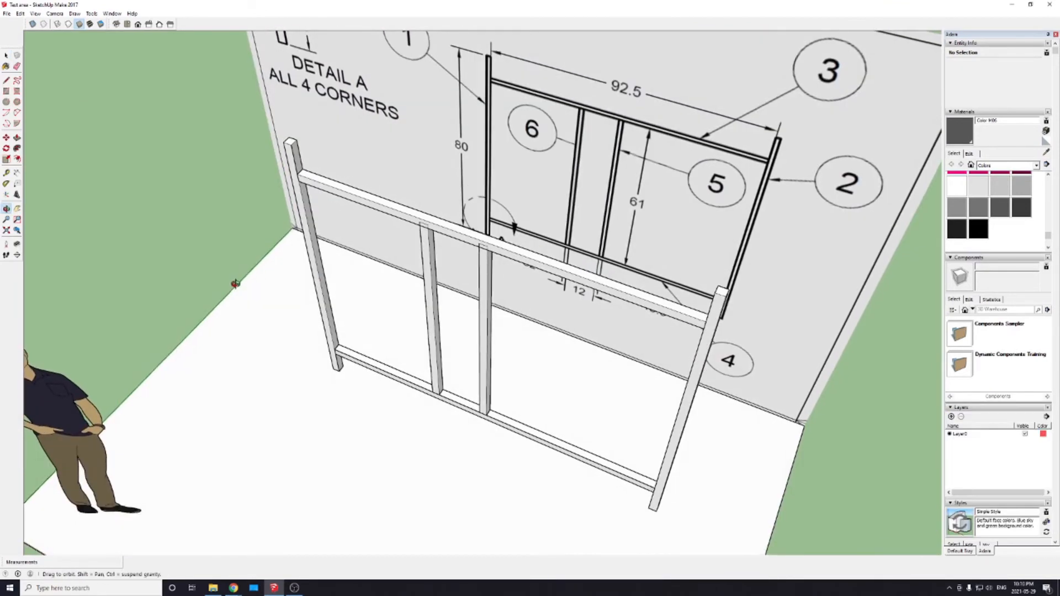
{"action": "key", "text": "space"}
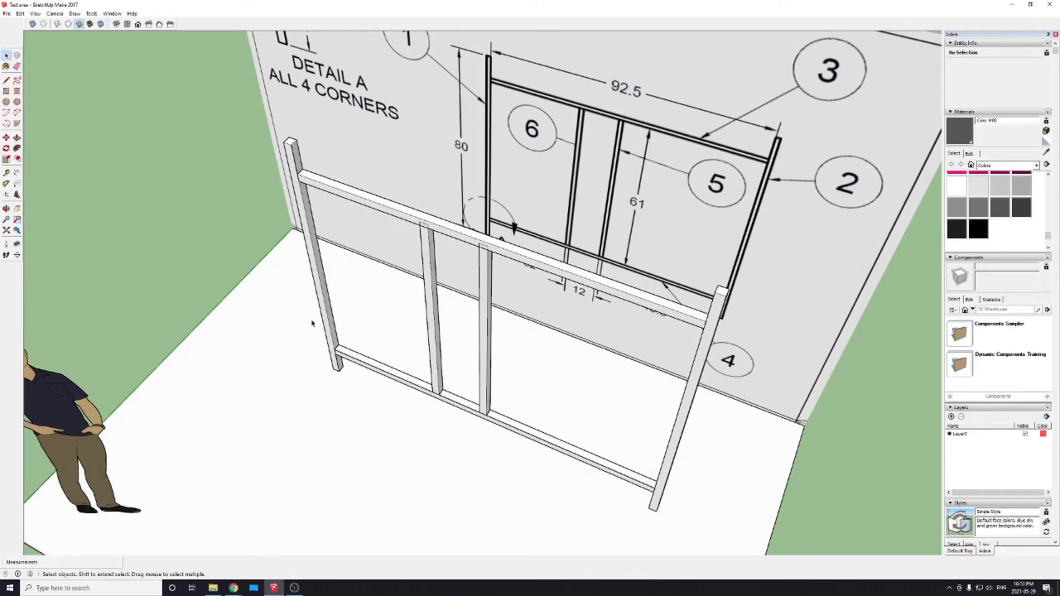
{"action": "scroll", "coordinate": [326, 270], "scroll_direction": "up", "scroll_amount": 2}
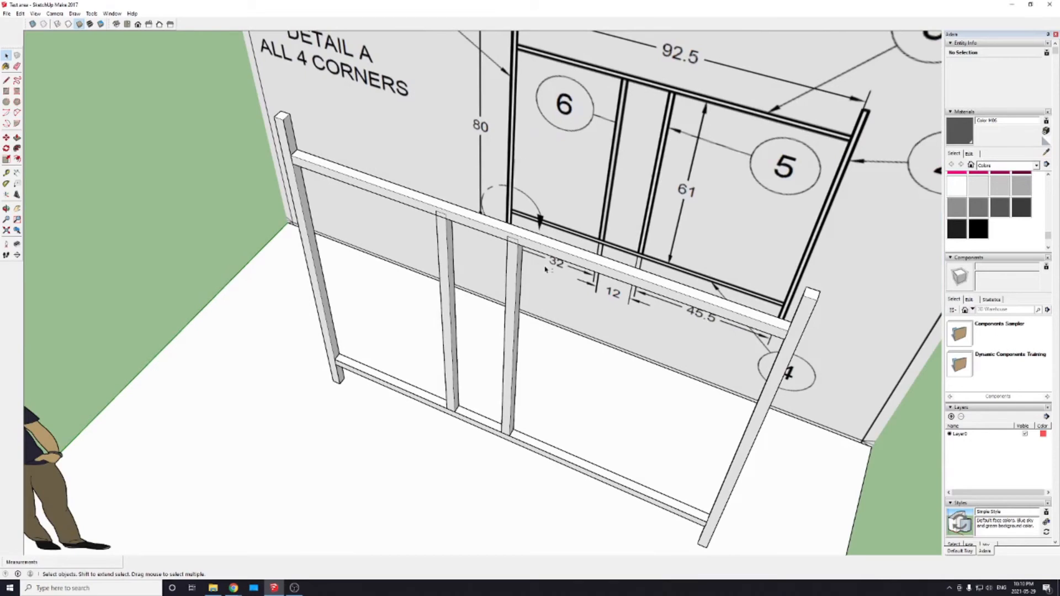
Step: Show the Scale grips of the inner 61 inch post on the 32 inch side and examine those at its upper end
{"action": "scroll", "coordinate": [545, 270], "scroll_direction": "down", "scroll_amount": 3}
{"action": "scroll", "coordinate": [475, 273], "scroll_direction": "up", "scroll_amount": 4}
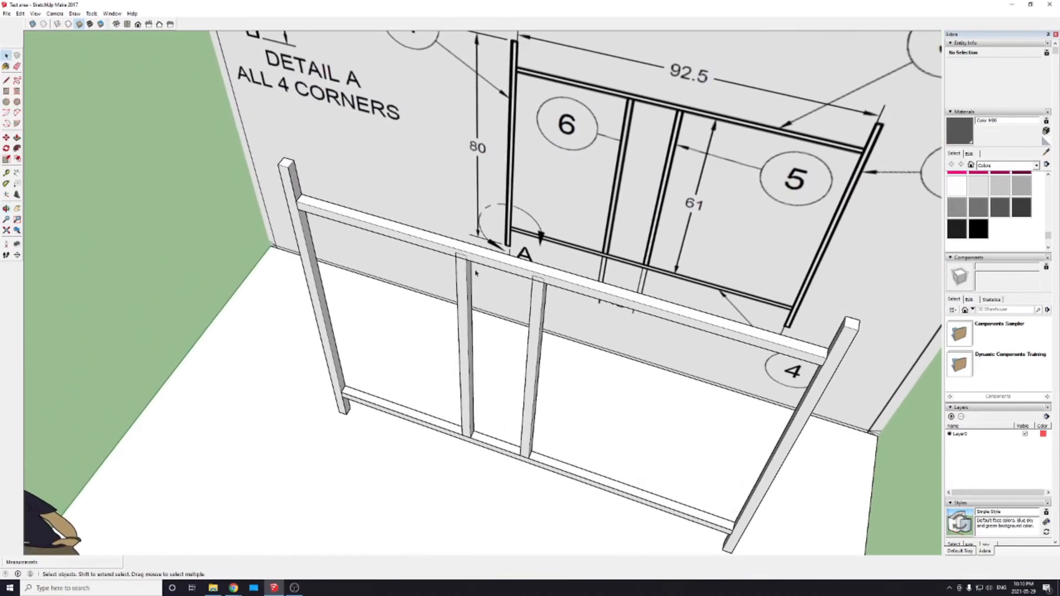
{"action": "middle_click_drag", "start_coordinate": [435, 304], "coordinate": [412, 258]}
{"action": "mouse_move", "coordinate": [293, 353]}
{"action": "middle_mouse_down"}
{"action": "mouse_move", "coordinate": [350, 350]}
{"action": "mouse_move", "coordinate": [307, 373]}
{"action": "mouse_move", "coordinate": [429, 278]}
{"action": "middle_mouse_up"}
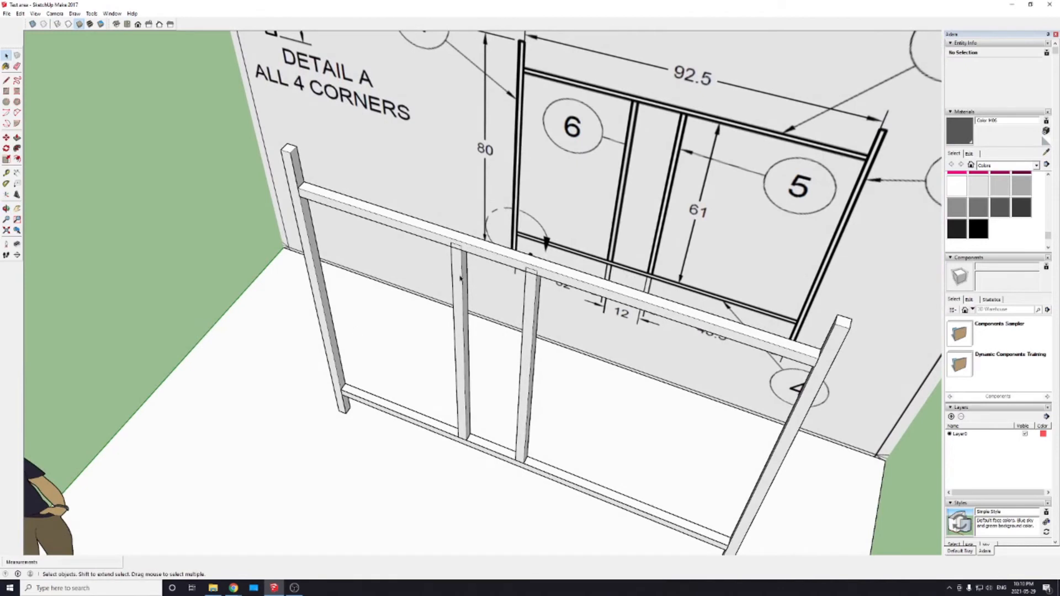
{"action": "left_click", "coordinate": [456, 271]}
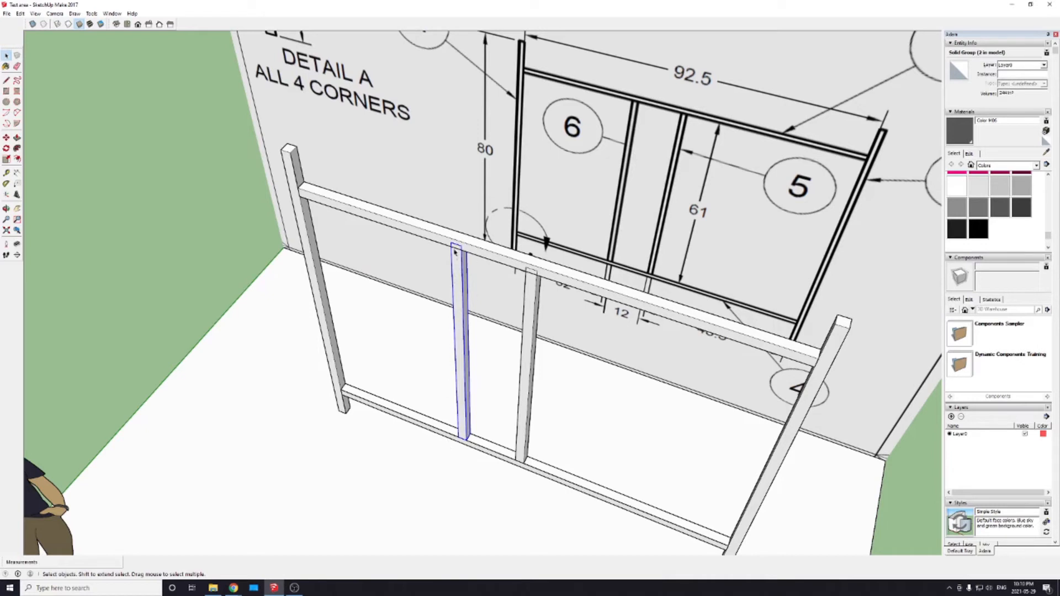
{"action": "key", "text": "s"}
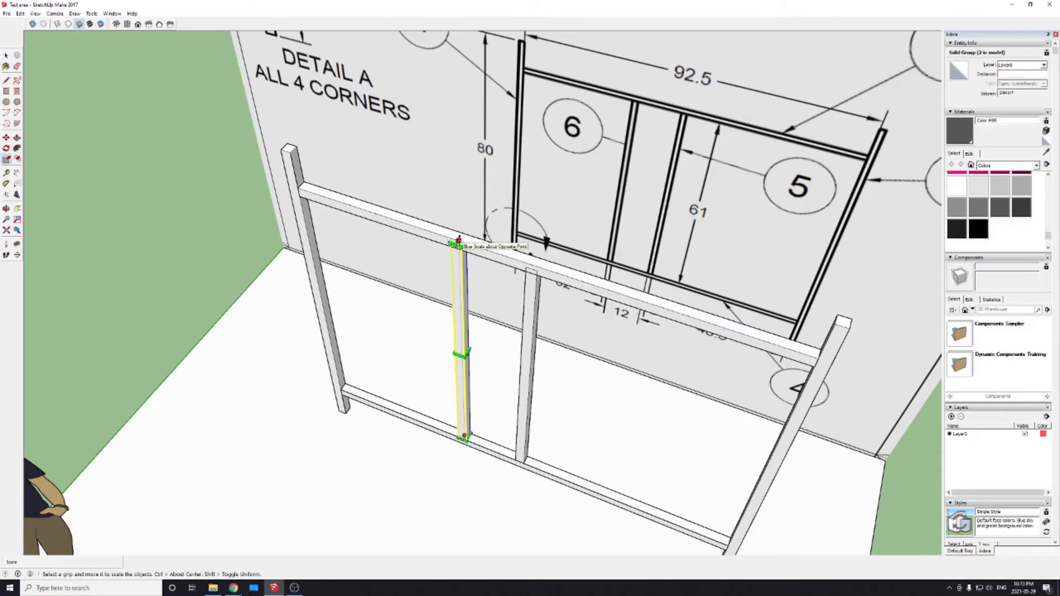
{"action": "scroll", "coordinate": [453, 238], "scroll_direction": "up", "scroll_amount": 5}
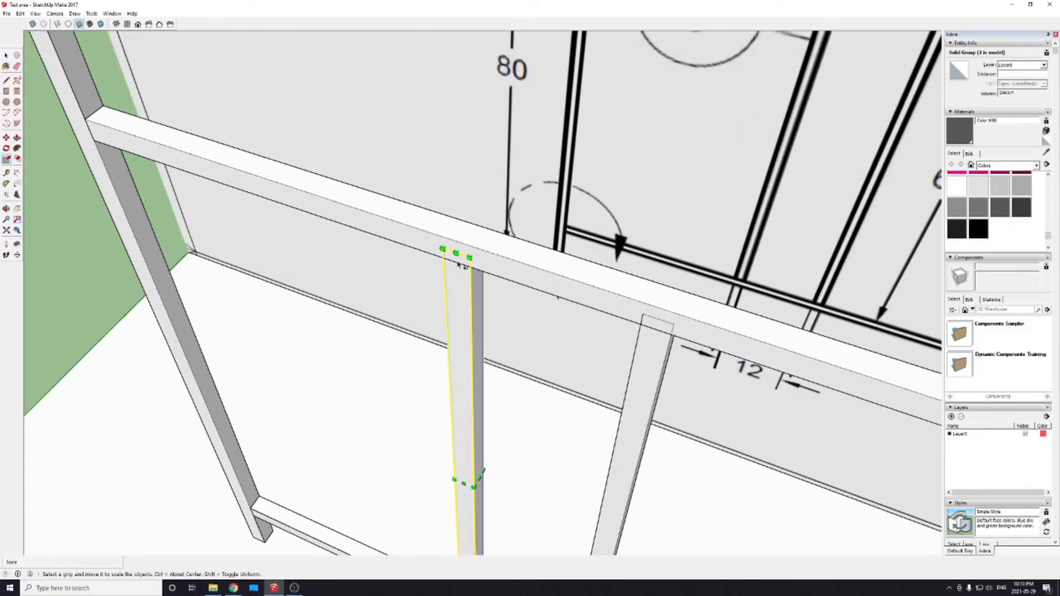
{"action": "scroll", "coordinate": [457, 267], "scroll_direction": "down", "scroll_amount": 3}
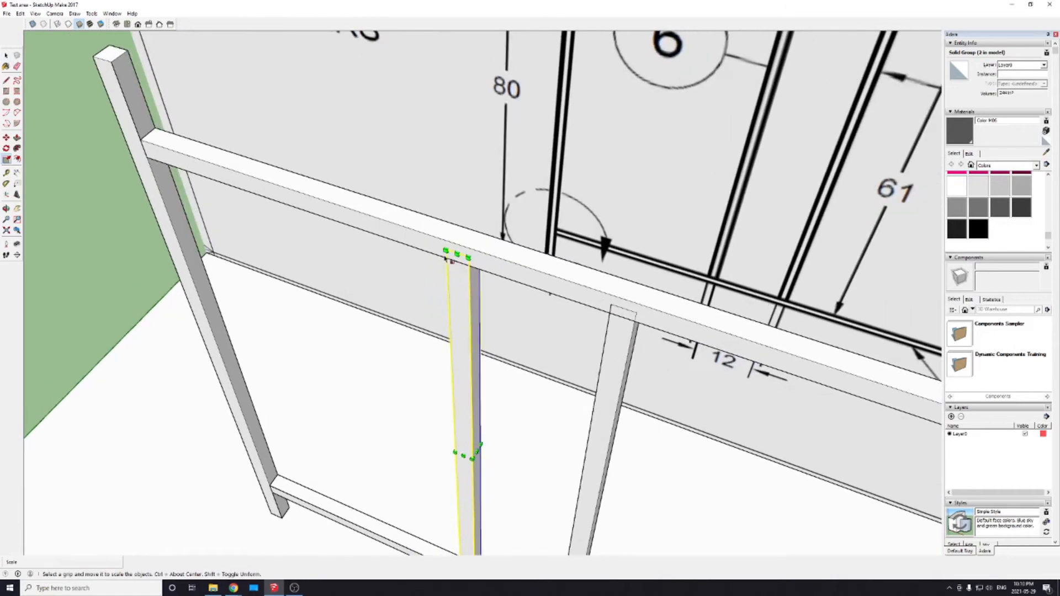
{"action": "mouse_move", "coordinate": [446, 250]}
{"action": "left_mouse_down"}
{"action": "mouse_move", "coordinate": [476, 552]}
{"action": "mouse_move", "coordinate": [449, 324]}
{"action": "mouse_move", "coordinate": [456, 254]}
{"action": "left_mouse_up"}
Step: Check in the toolbar settings that the Styles toolbar is enabled, including a look at the toolbar options
{"action": "left_click", "coordinate": [34, 14]}
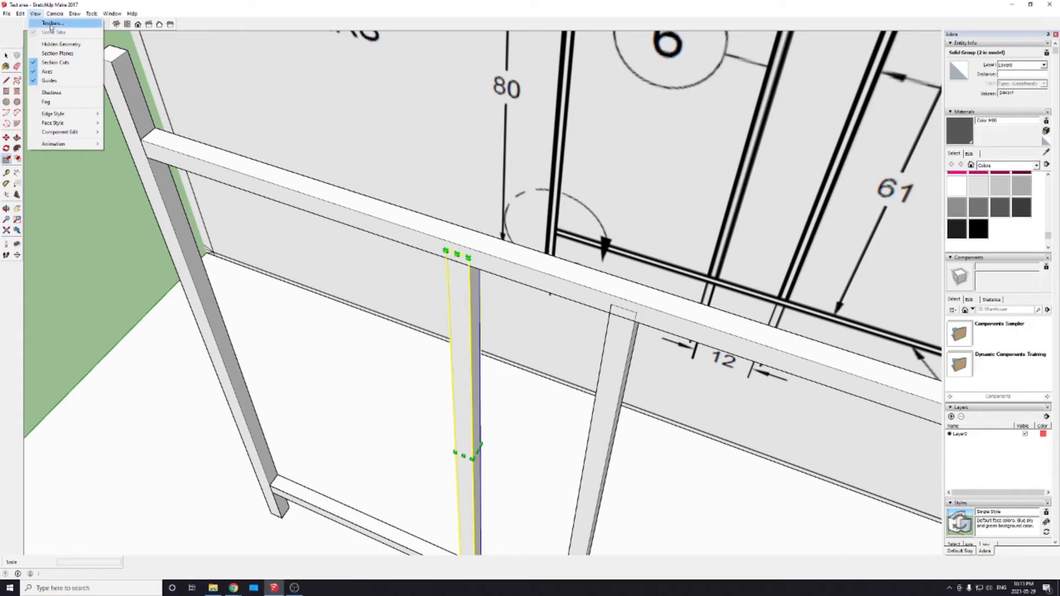
{"action": "left_click", "coordinate": [51, 23]}
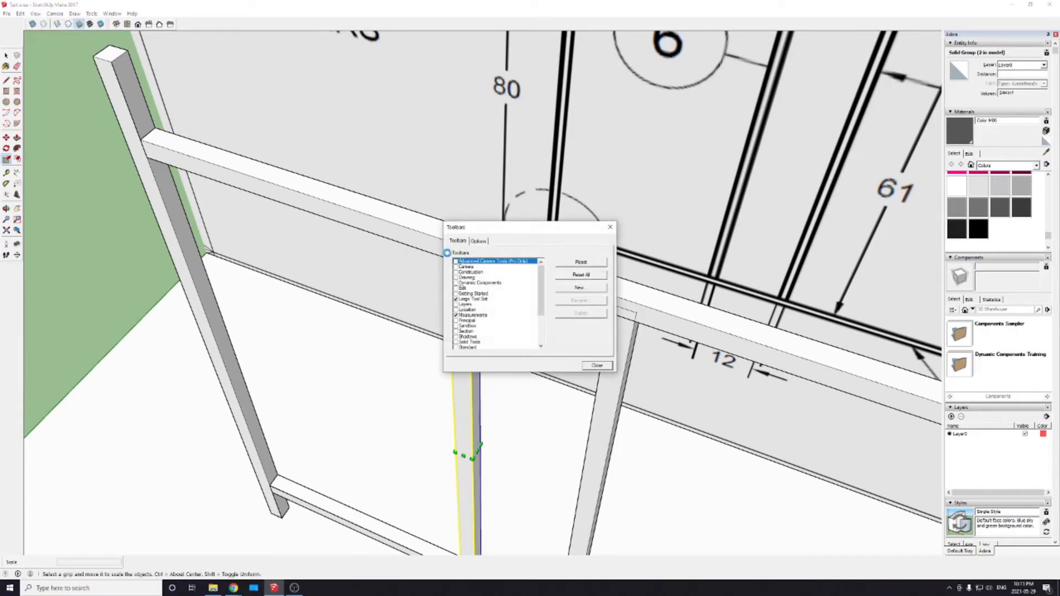
{"action": "left_click", "coordinate": [479, 242]}
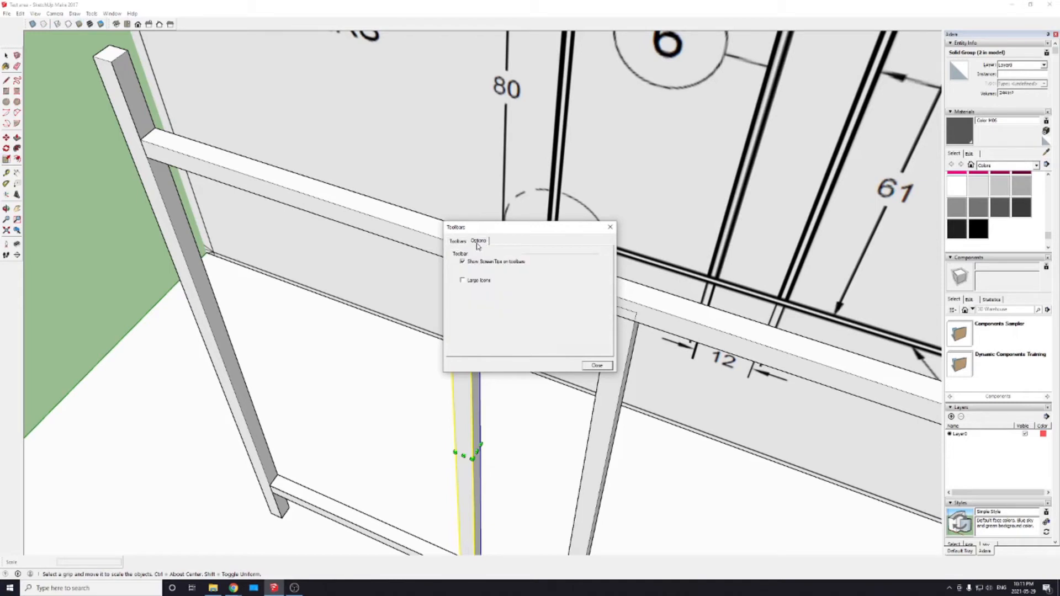
{"action": "left_click", "coordinate": [457, 242]}
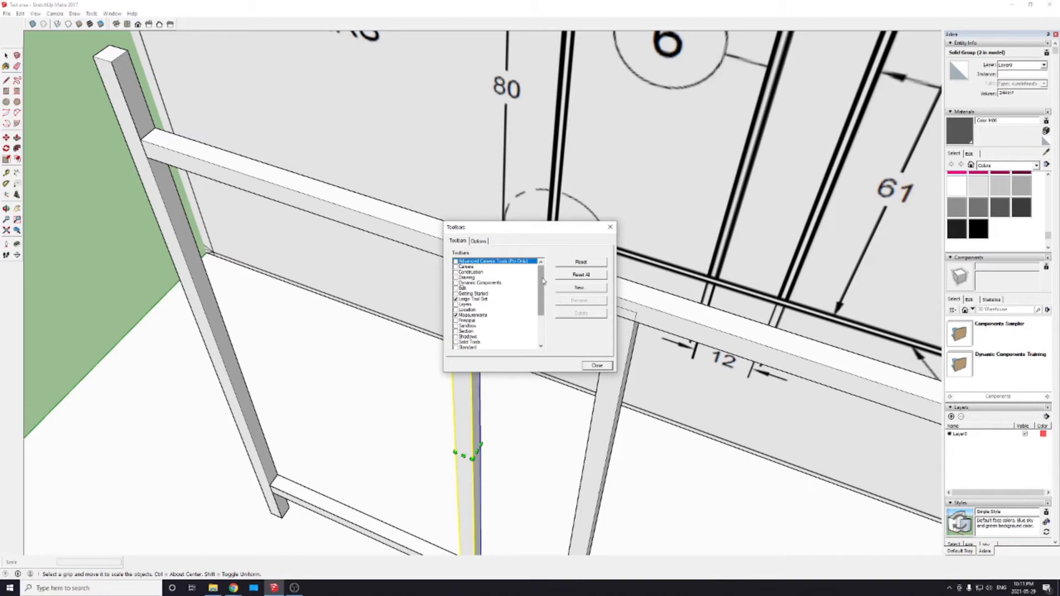
{"action": "scroll", "coordinate": [543, 282], "scroll_direction": "down", "scroll_amount": 2}
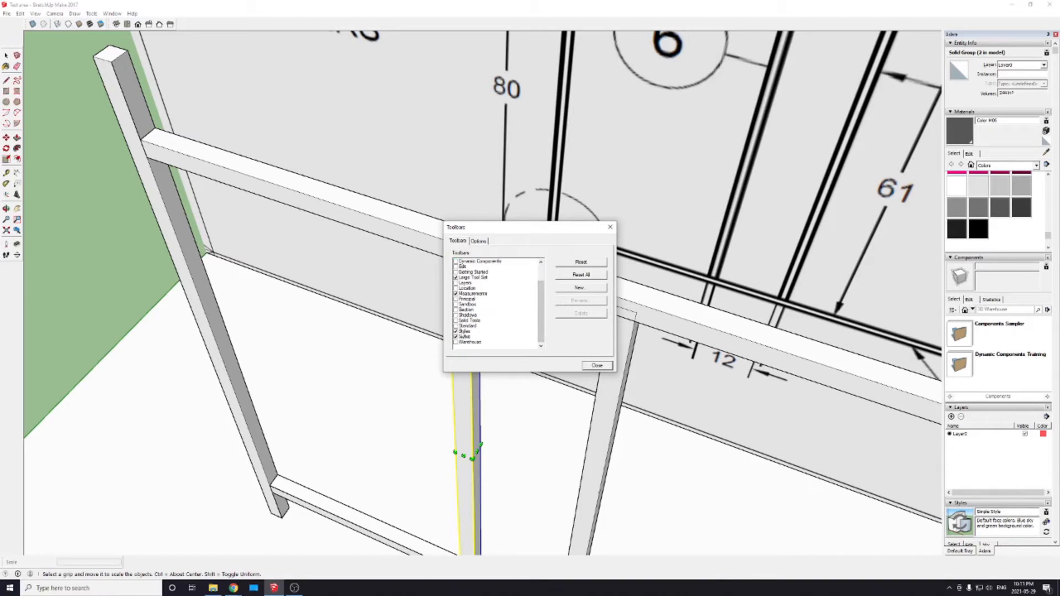
{"action": "left_click", "coordinate": [456, 332]}
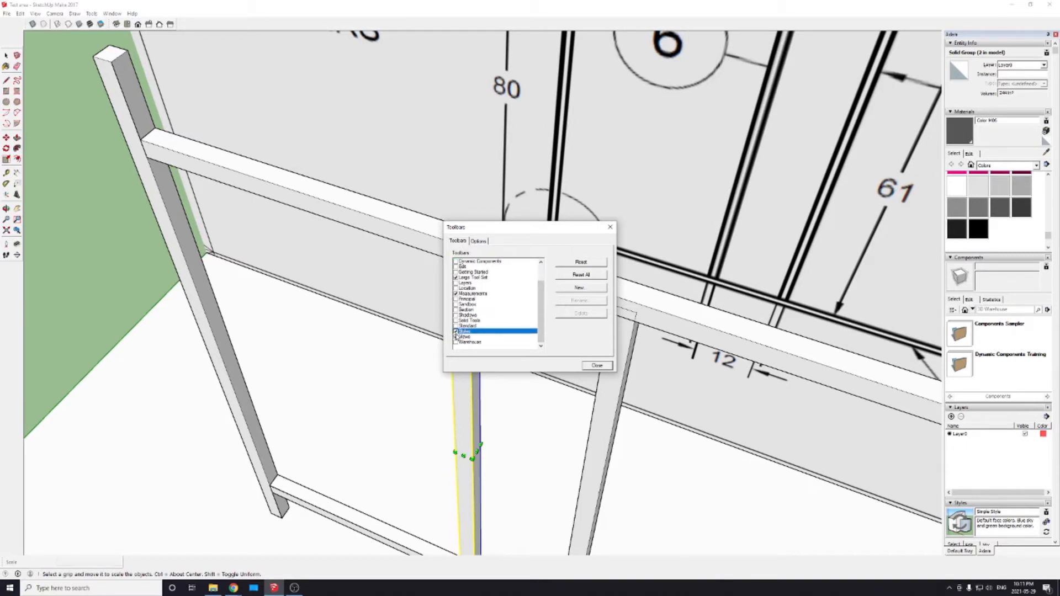
{"action": "left_click", "coordinate": [596, 366]}
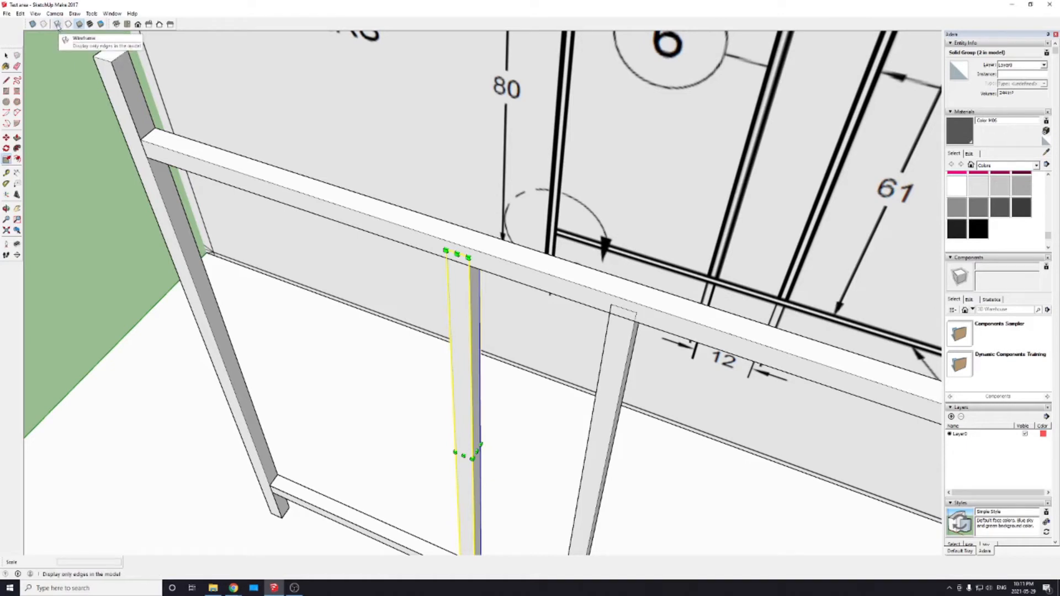
Step: Switch the model display to Wireframe so the selected post's Scale grips inside the upper rail can be reached
{"action": "left_click", "coordinate": [58, 24]}
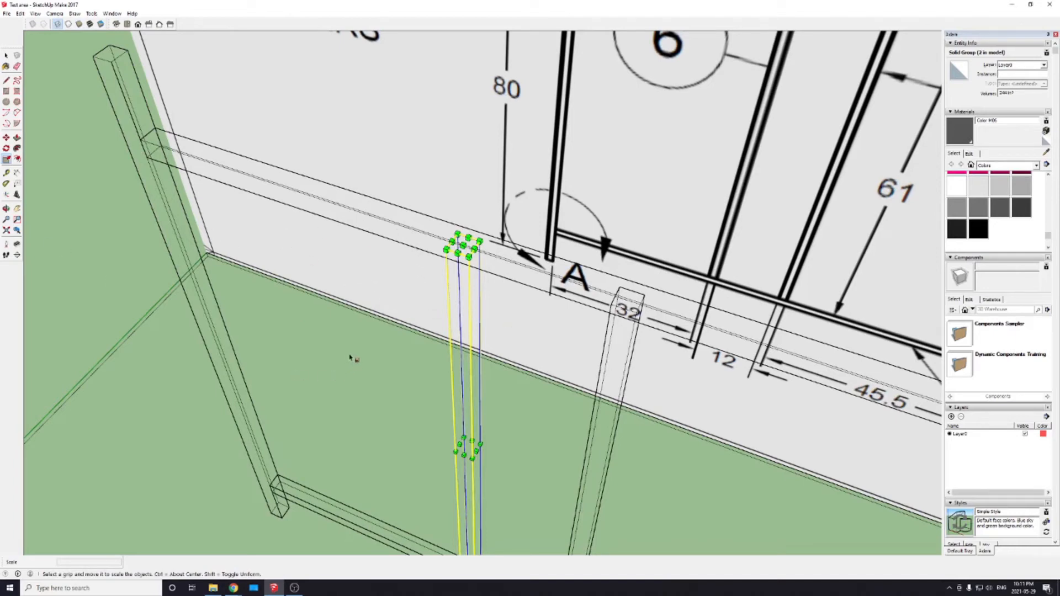
{"action": "scroll", "coordinate": [408, 333], "scroll_direction": "down", "scroll_amount": 3}
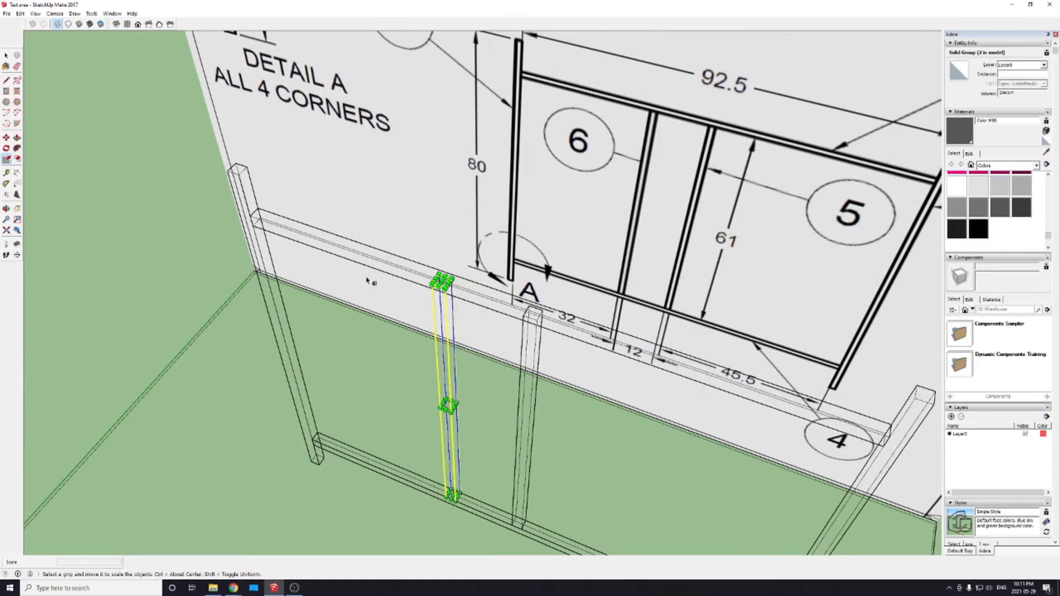
{"action": "scroll", "coordinate": [420, 334], "scroll_direction": "down", "scroll_amount": 3}
{"action": "scroll", "coordinate": [439, 352], "scroll_direction": "up", "scroll_amount": 2}
{"action": "scroll", "coordinate": [439, 352], "scroll_direction": "up", "scroll_amount": 3}
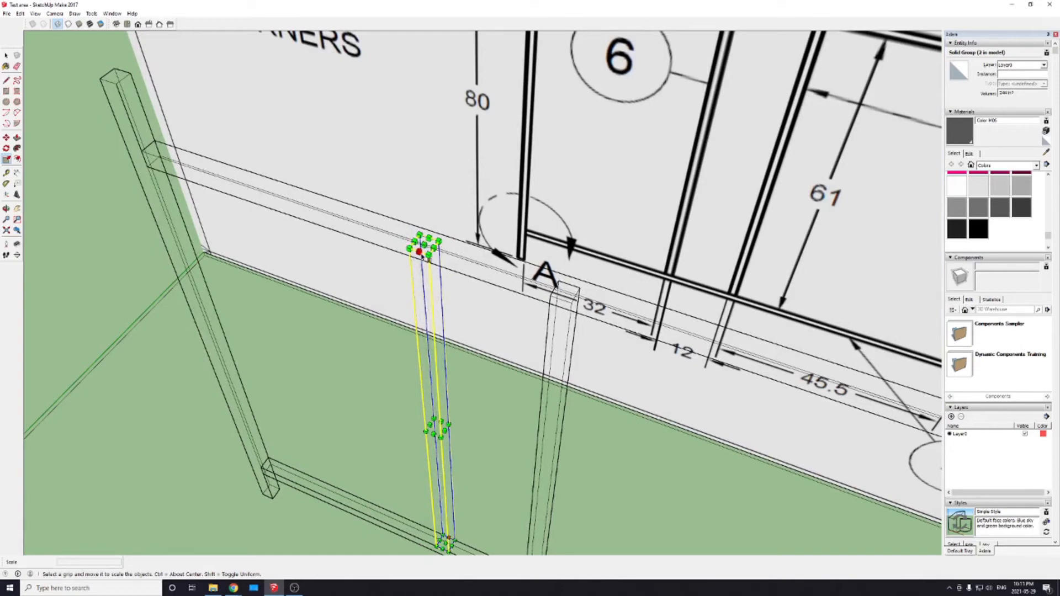
{"action": "scroll", "coordinate": [424, 244], "scroll_direction": "up", "scroll_amount": 3}
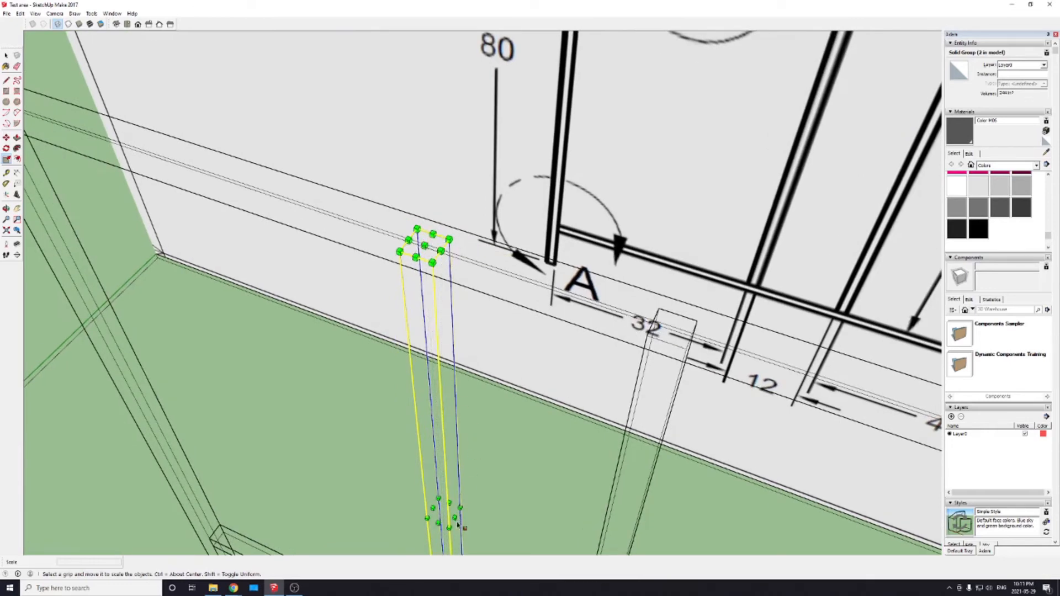
{"action": "middle_click_drag", "start_coordinate": [445, 509], "coordinate": [448, 334]}
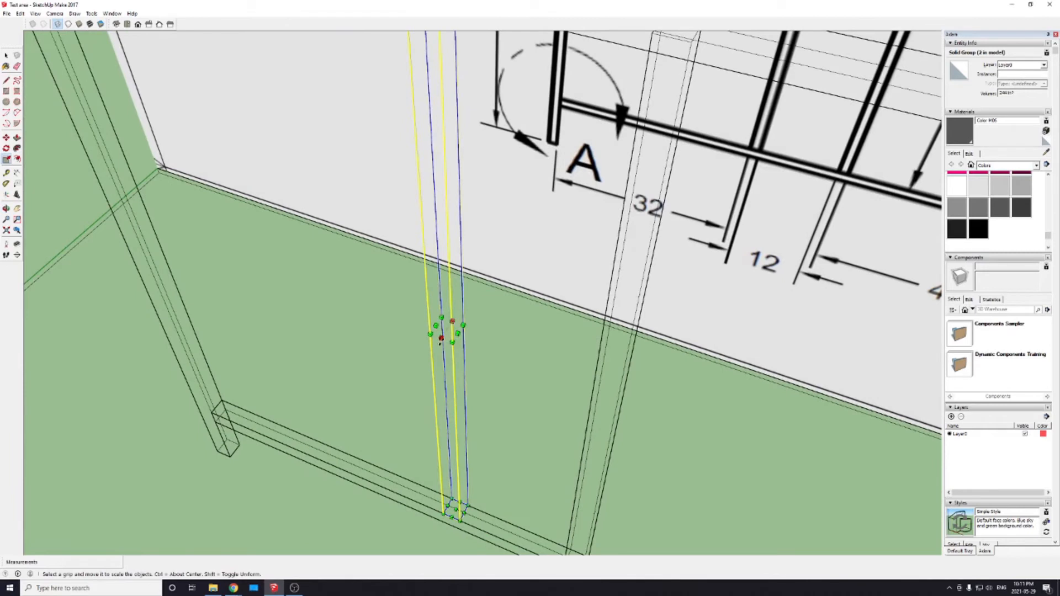
{"action": "left_click", "coordinate": [440, 339]}
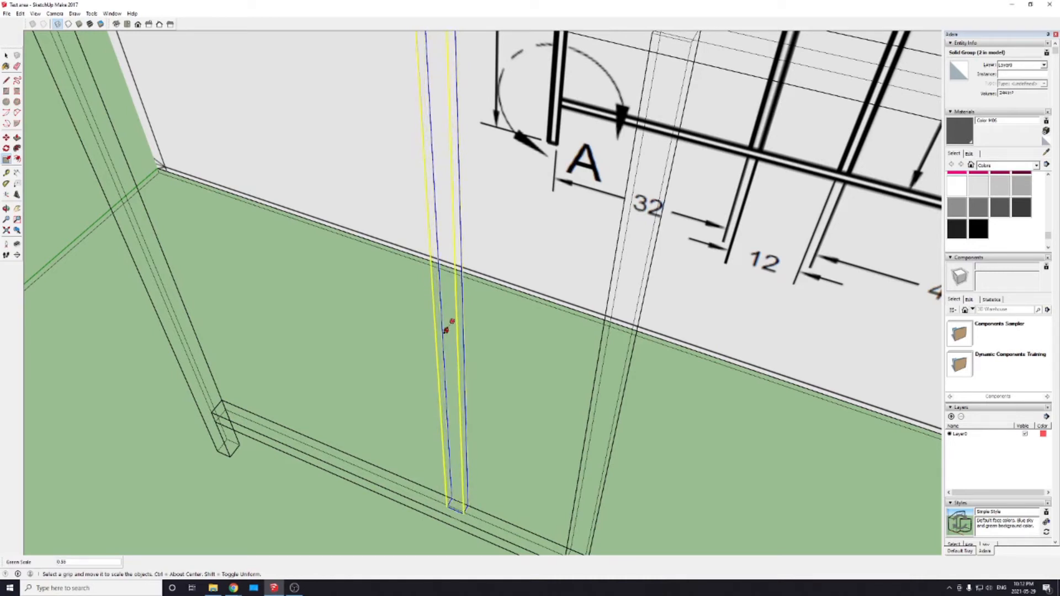
{"action": "left_click", "coordinate": [446, 331]}
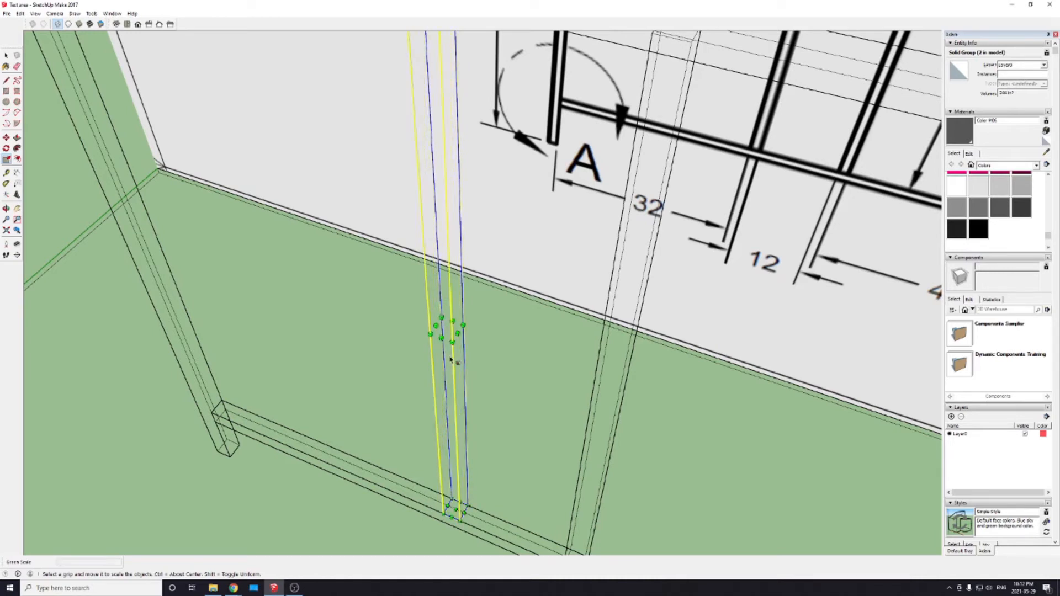
{"action": "left_click", "coordinate": [452, 343]}
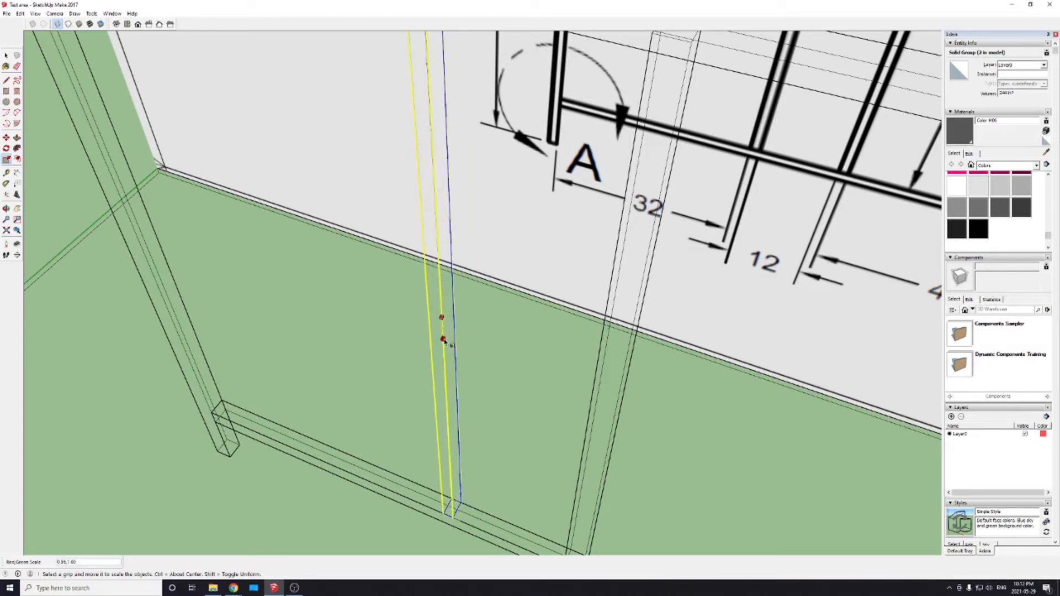
{"action": "key", "text": "Escape"}
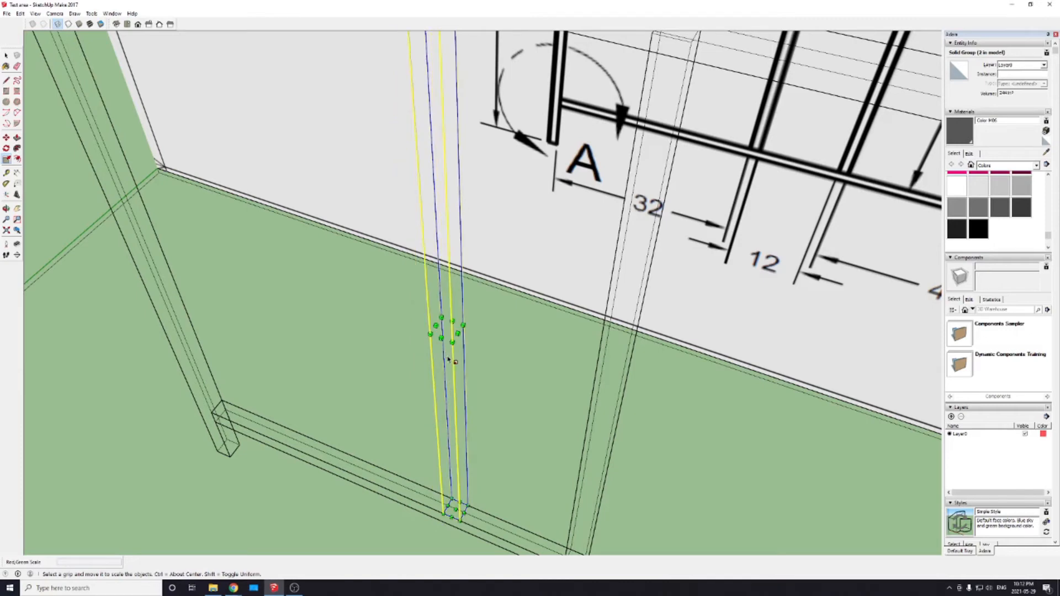
{"action": "middle_click_drag", "start_coordinate": [383, 161], "coordinate": [394, 330]}
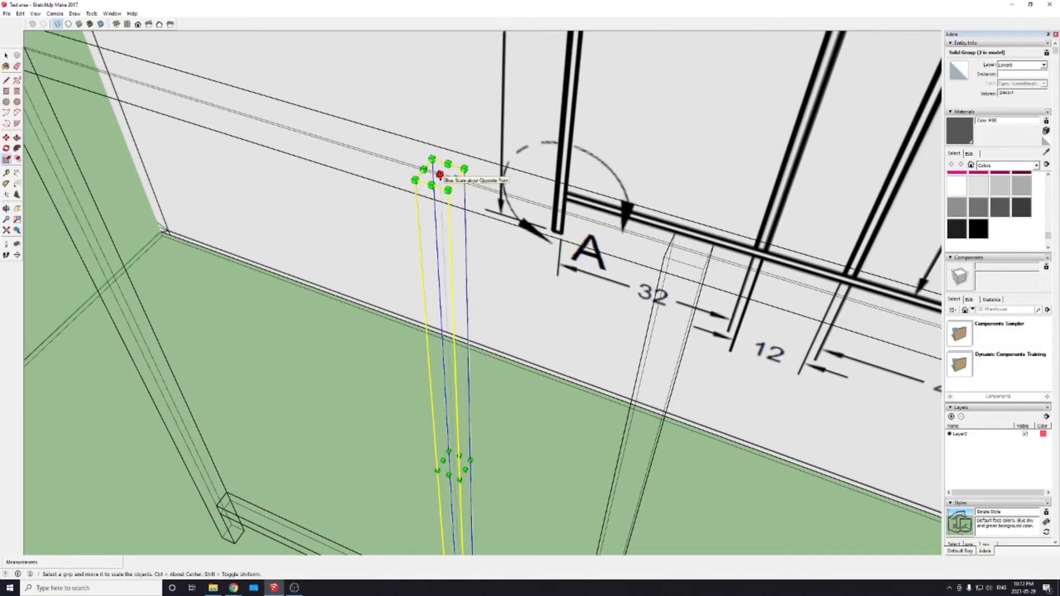
{"action": "left_click", "coordinate": [439, 175]}
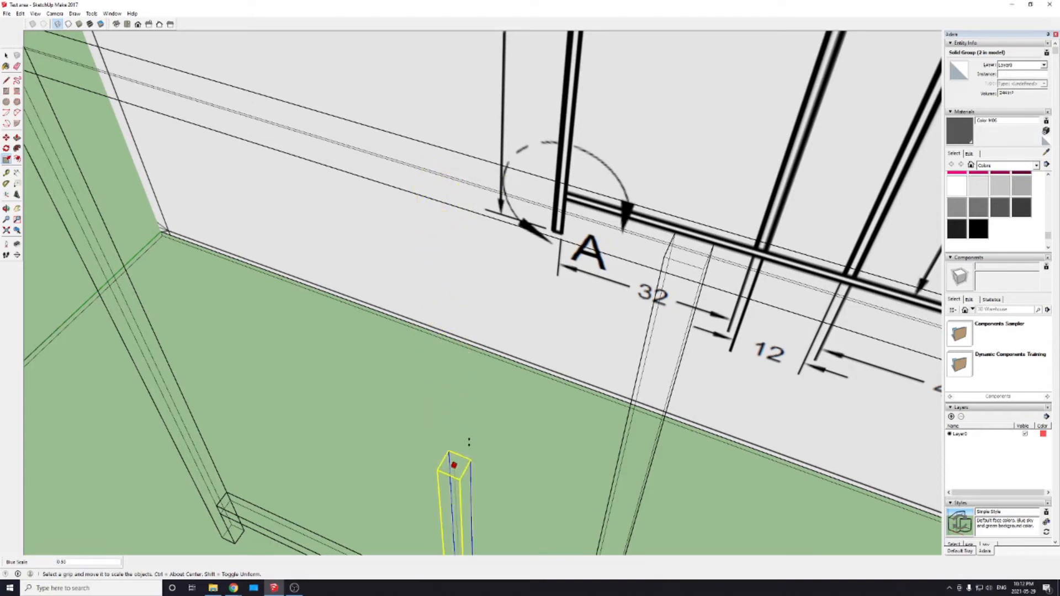
{"action": "scroll", "coordinate": [495, 358], "scroll_direction": "up", "scroll_amount": 1}
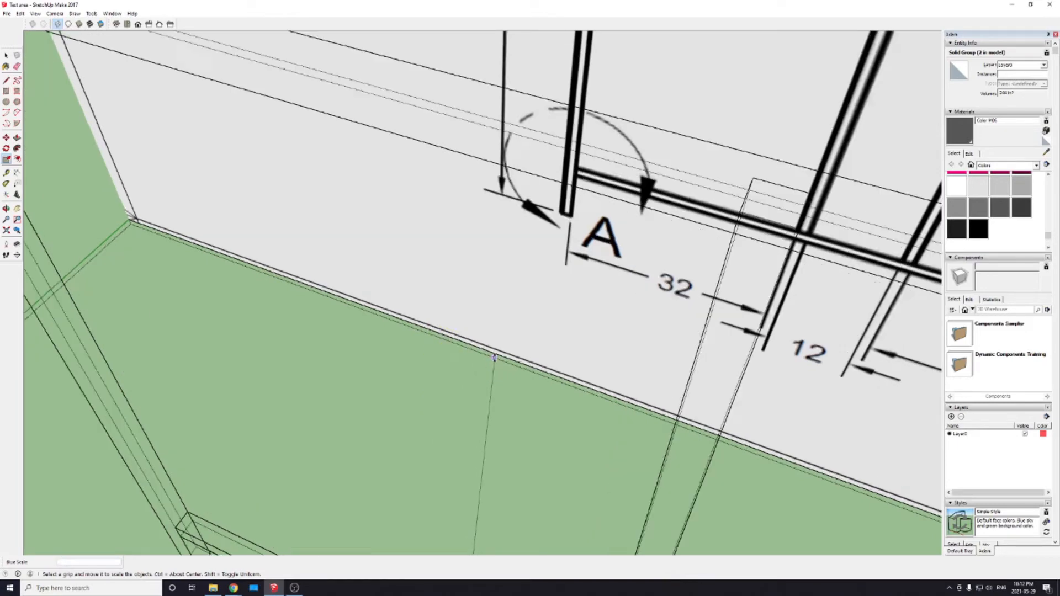
Step: Scale the inner post on the 32 inch side vertically from its top center grip to the bottom corner of the upper rail's end
{"action": "scroll", "coordinate": [495, 358], "scroll_direction": "up", "scroll_amount": 2}
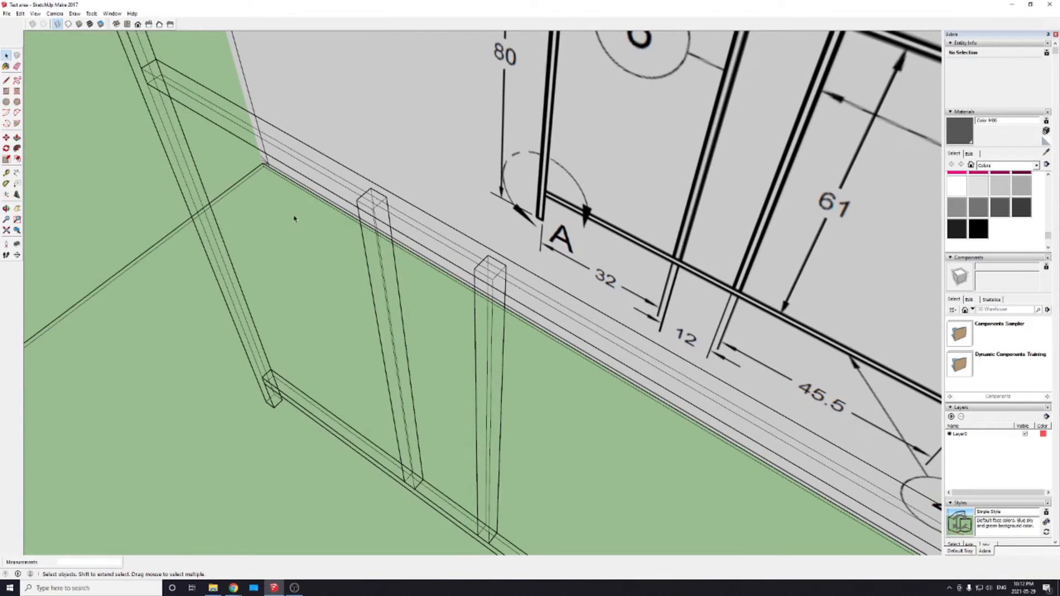
{"action": "left_click", "coordinate": [368, 211]}
{"action": "key", "text": "s"}
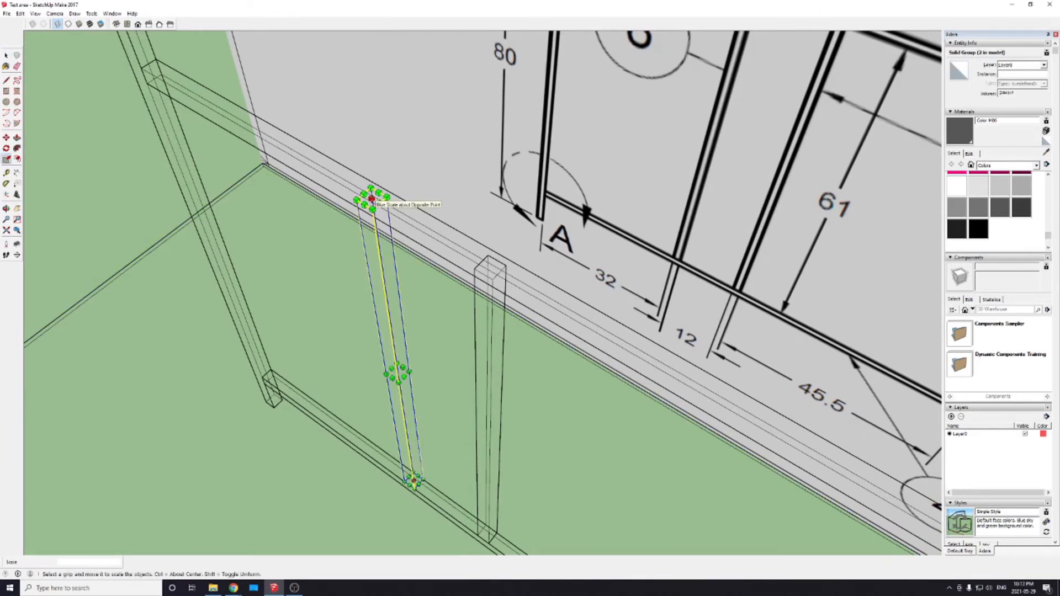
{"action": "left_click", "coordinate": [371, 198]}
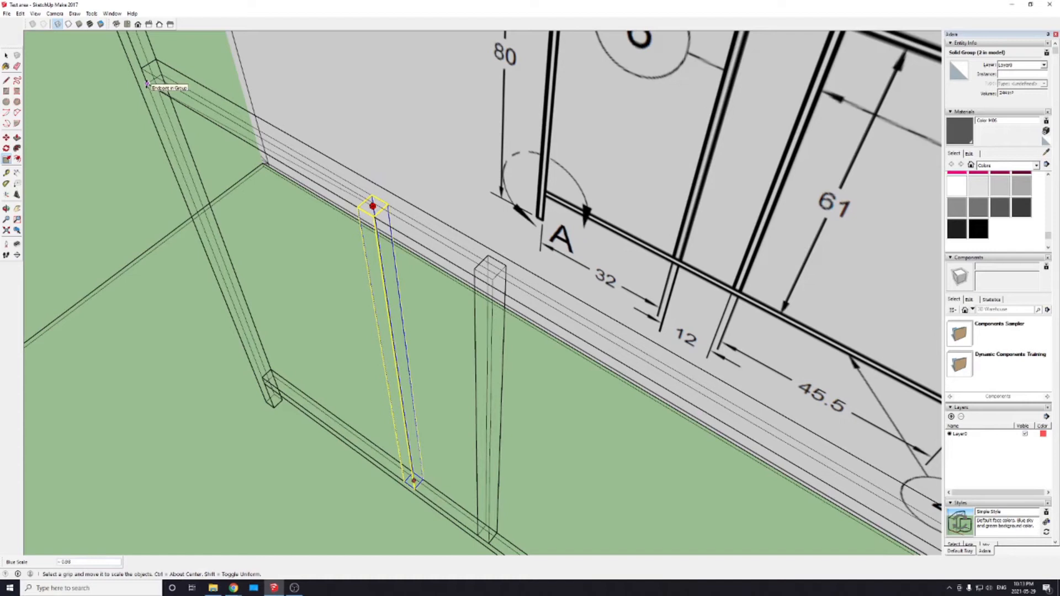
{"action": "left_click", "coordinate": [146, 84]}
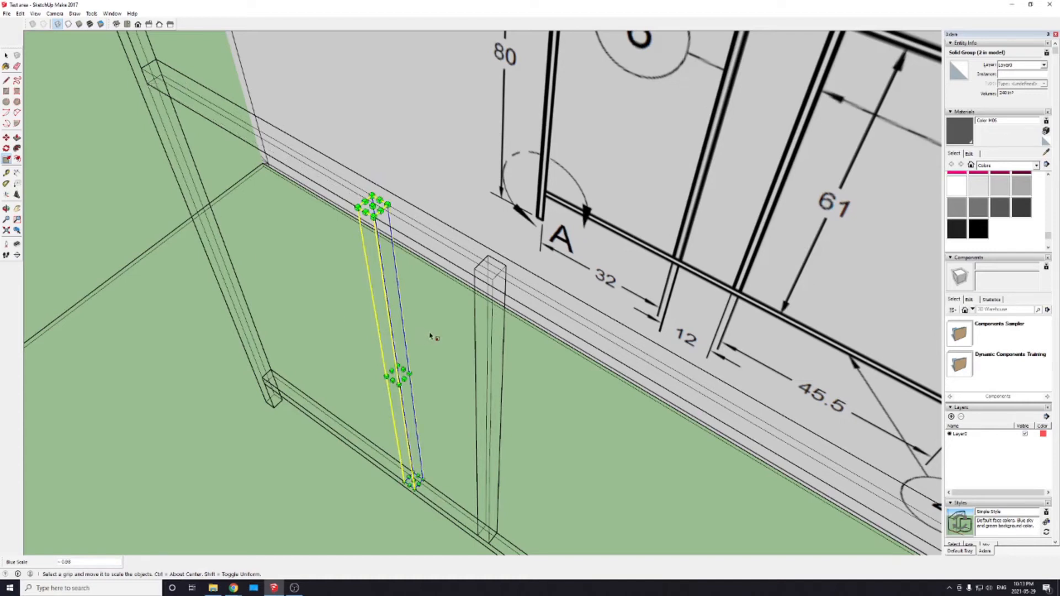
{"action": "left_click", "coordinate": [384, 321]}
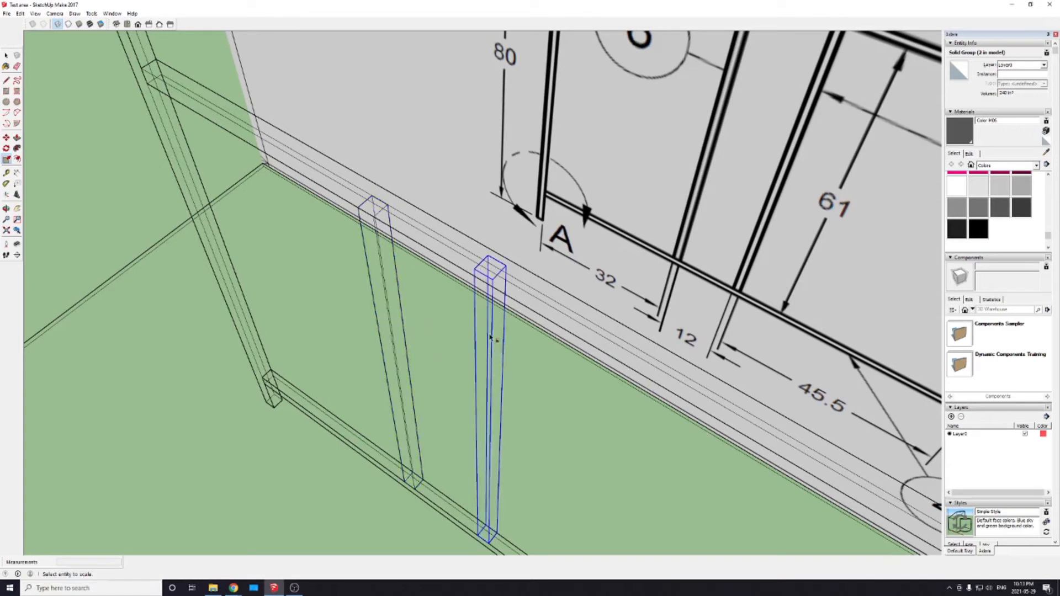
Step: Scale the second inner post vertically from its top center grip to the same bottom corner of the upper rail
{"action": "key", "text": "space"}
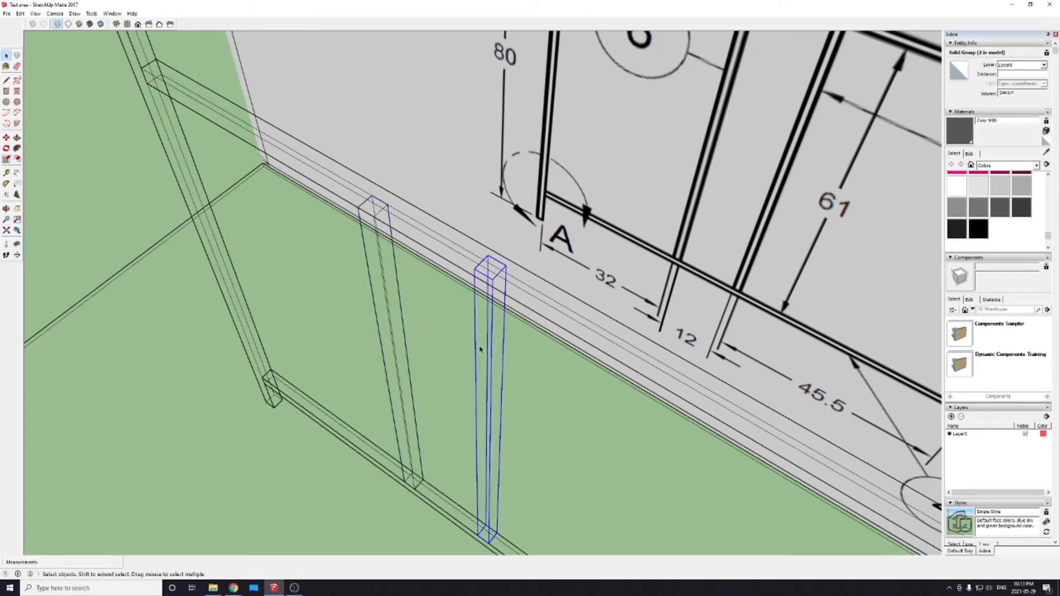
{"action": "left_click", "coordinate": [479, 349]}
{"action": "left_click", "coordinate": [478, 347]}
{"action": "key", "text": "s"}
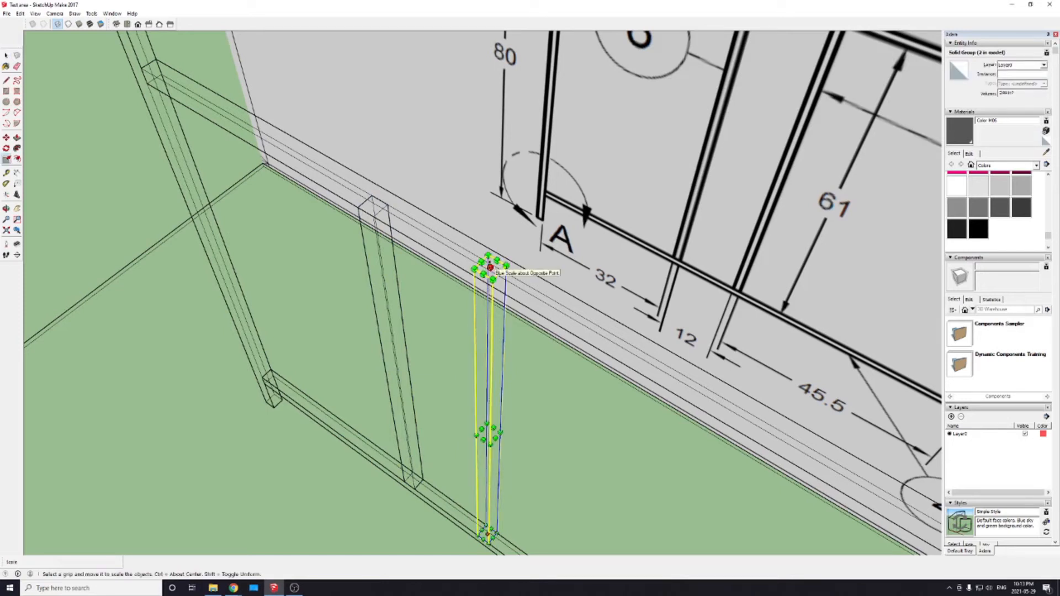
{"action": "left_click_drag", "start_coordinate": [489, 267], "coordinate": [148, 84]}
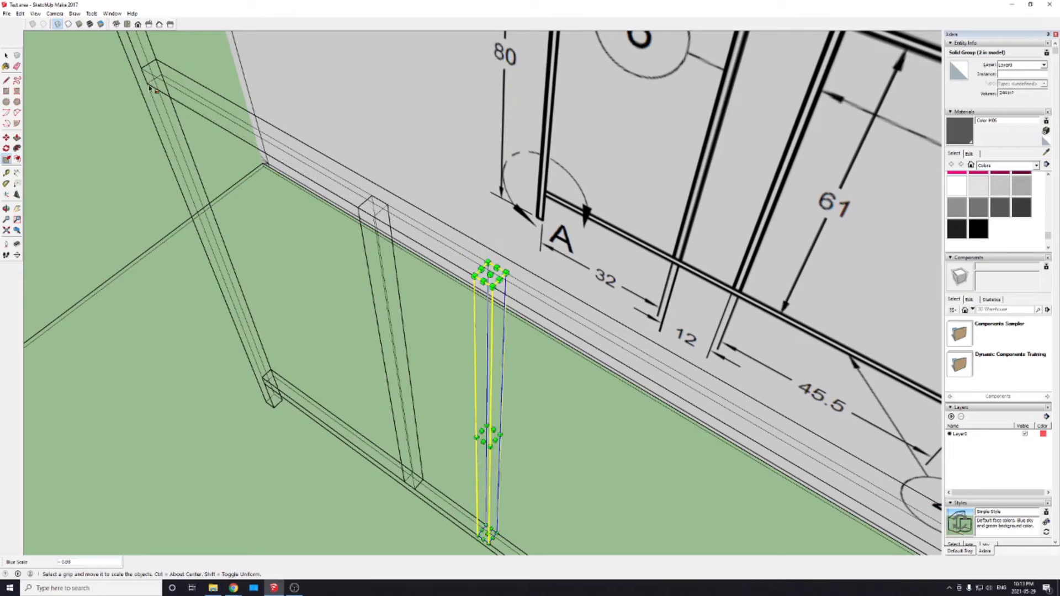
{"action": "scroll", "coordinate": [376, 298], "scroll_direction": "down", "scroll_amount": 1}
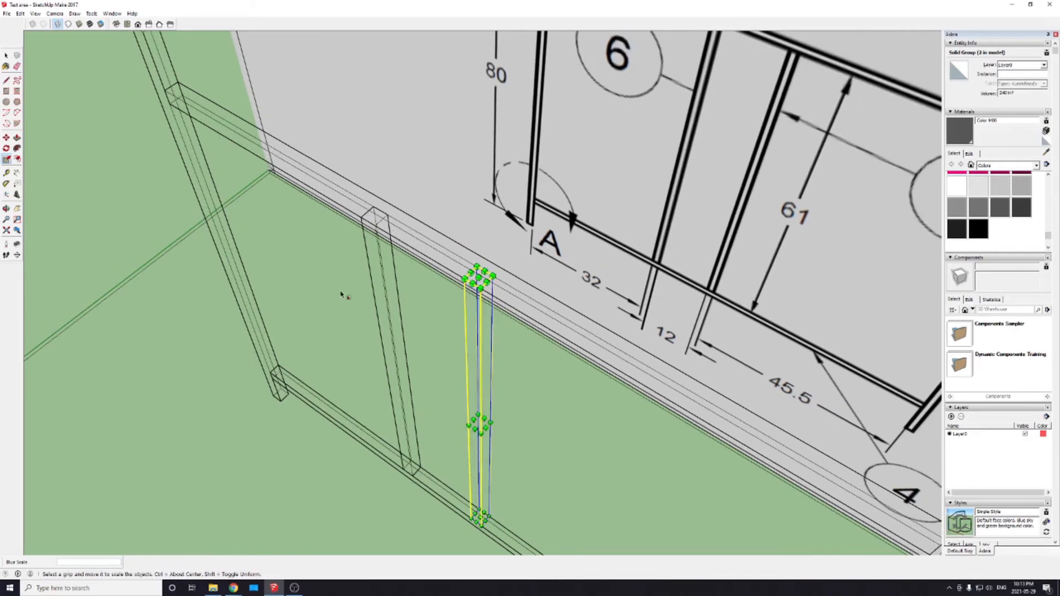
{"action": "middle_click_drag", "start_coordinate": [351, 351], "coordinate": [412, 227]}
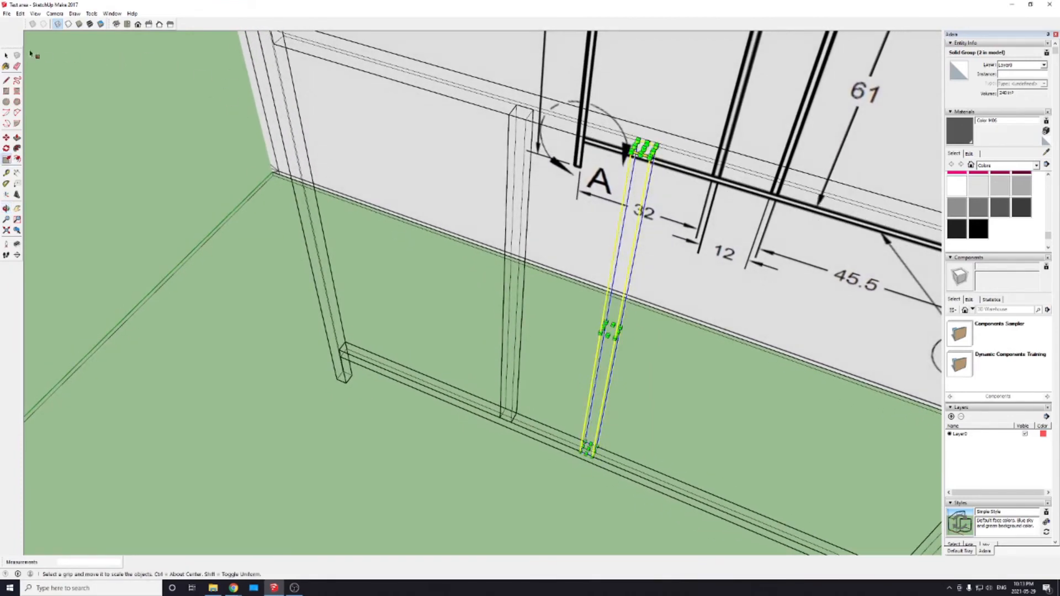
Step: Switch the model display from Wireframe back to Shaded and deselect the inner post
{"action": "left_click", "coordinate": [80, 25]}
{"action": "middle_click_drag", "start_coordinate": [505, 371], "coordinate": [500, 368]}
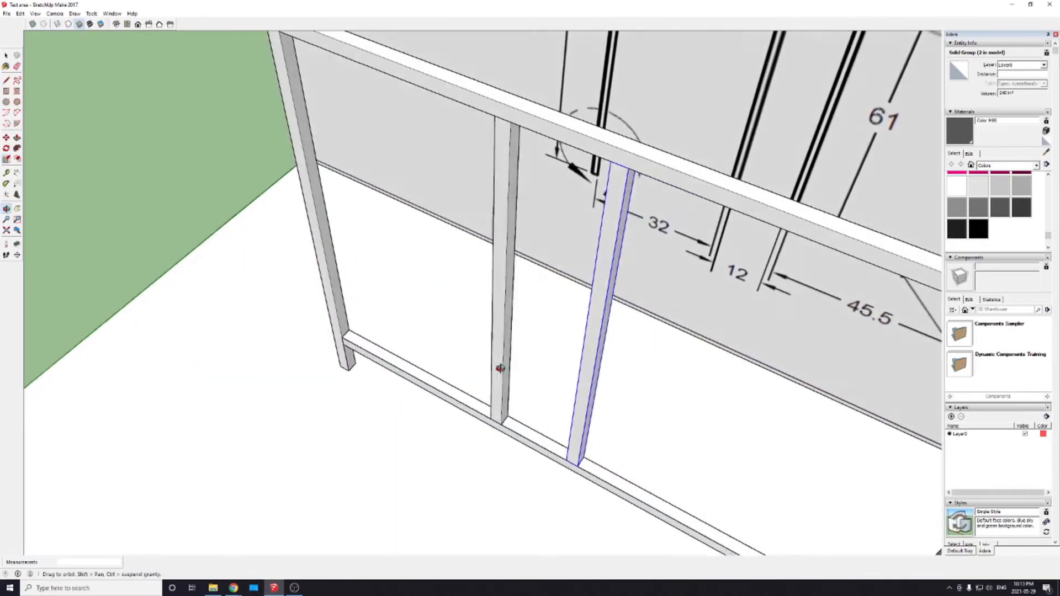
{"action": "scroll", "coordinate": [461, 371], "scroll_direction": "down", "scroll_amount": 6}
{"action": "scroll", "coordinate": [607, 431], "scroll_direction": "up", "scroll_amount": 3}
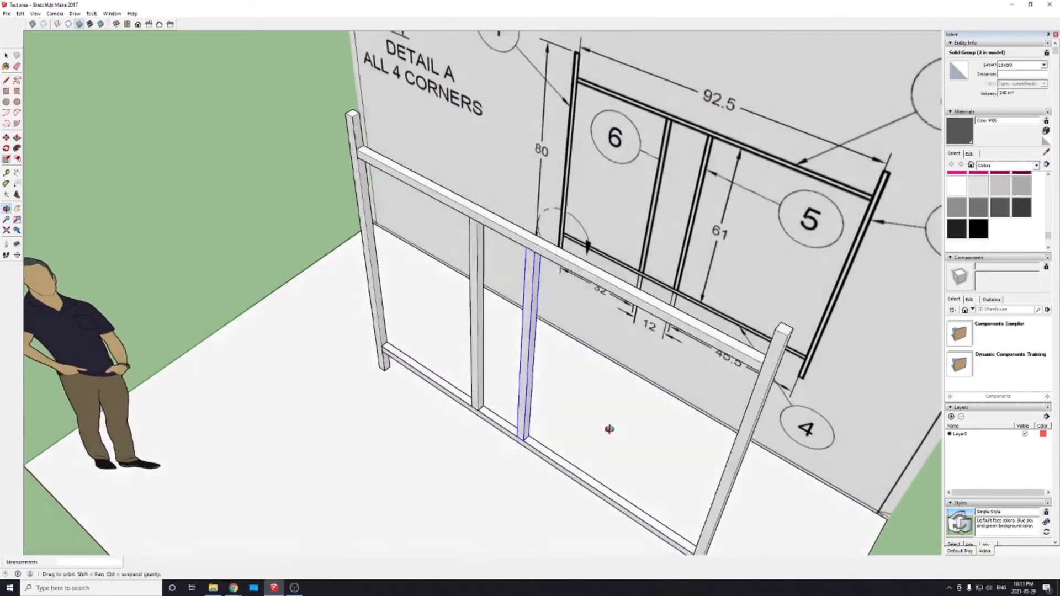
{"action": "middle_click_drag", "start_coordinate": [609, 429], "coordinate": [721, 459]}
{"action": "key", "text": "s"}
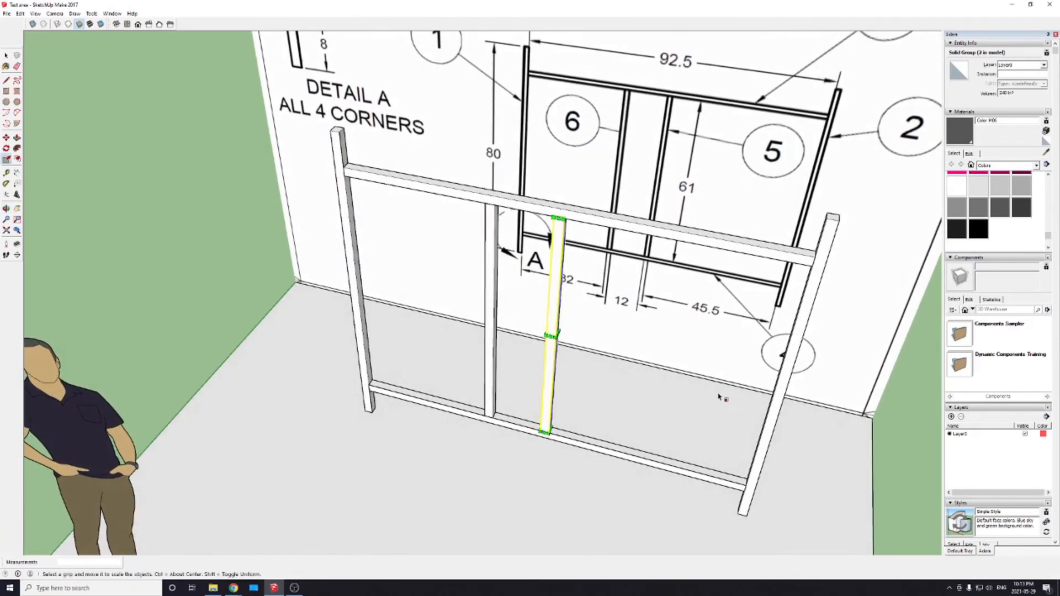
{"action": "middle_click_drag", "start_coordinate": [718, 397], "coordinate": [665, 409]}
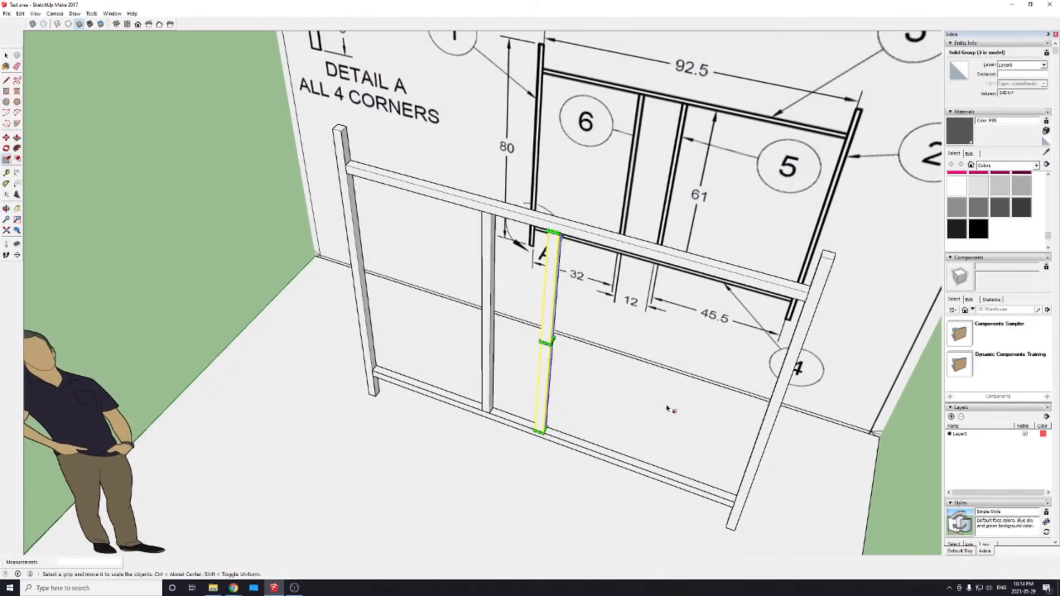
{"action": "middle_click_drag", "start_coordinate": [648, 286], "coordinate": [643, 319]}
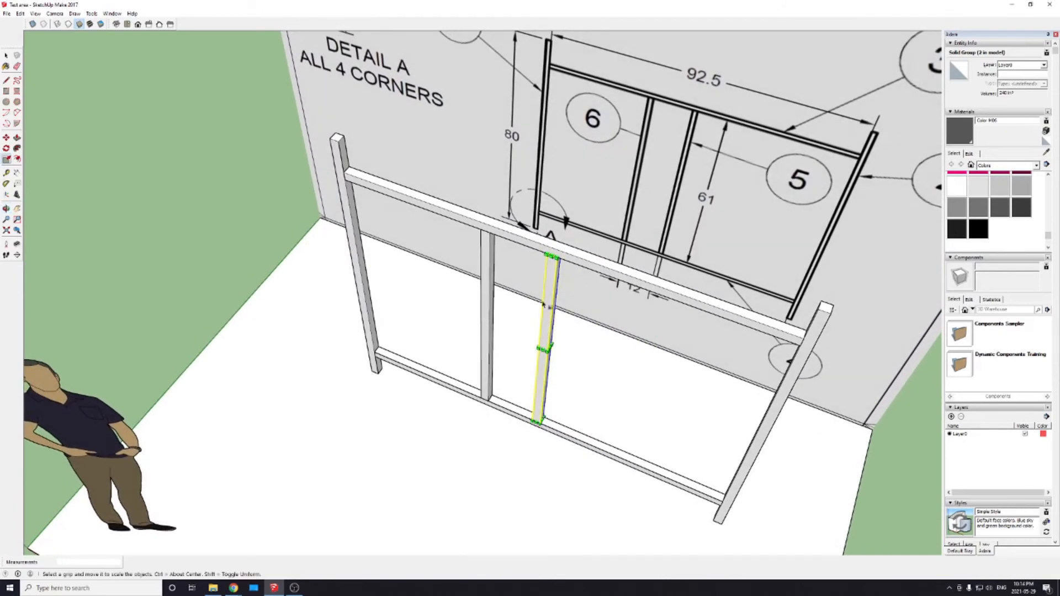
{"action": "middle_click_drag", "start_coordinate": [504, 345], "coordinate": [572, 324]}
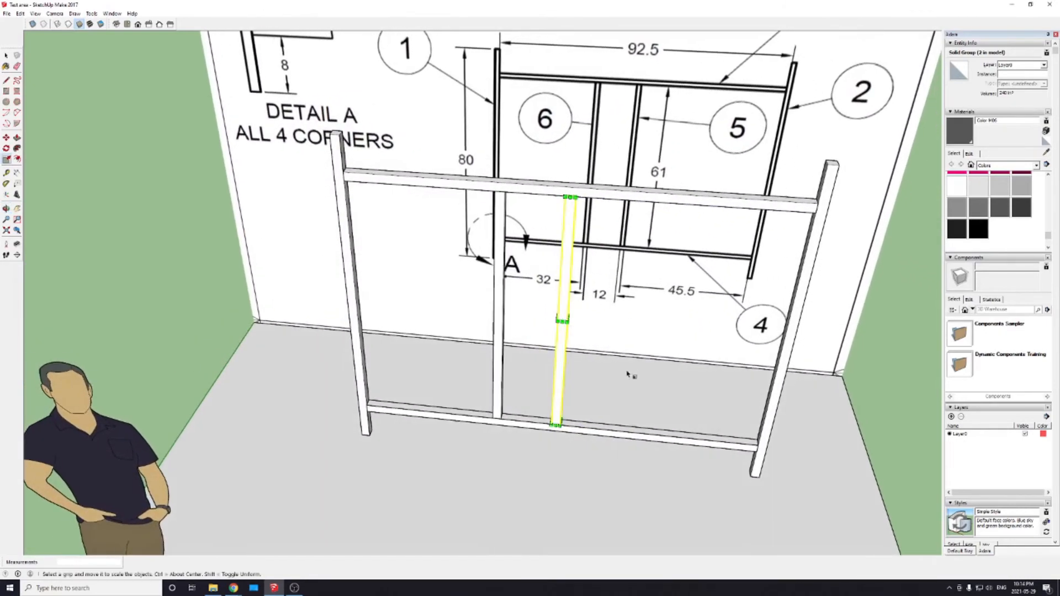
{"action": "key", "text": "space"}
{"action": "left_click", "coordinate": [887, 403]}
Step: Delete the reference drawing image standing behind the frame
{"action": "scroll", "coordinate": [748, 413], "scroll_direction": "down", "scroll_amount": 3}
{"action": "scroll", "coordinate": [711, 418], "scroll_direction": "down", "scroll_amount": 5}
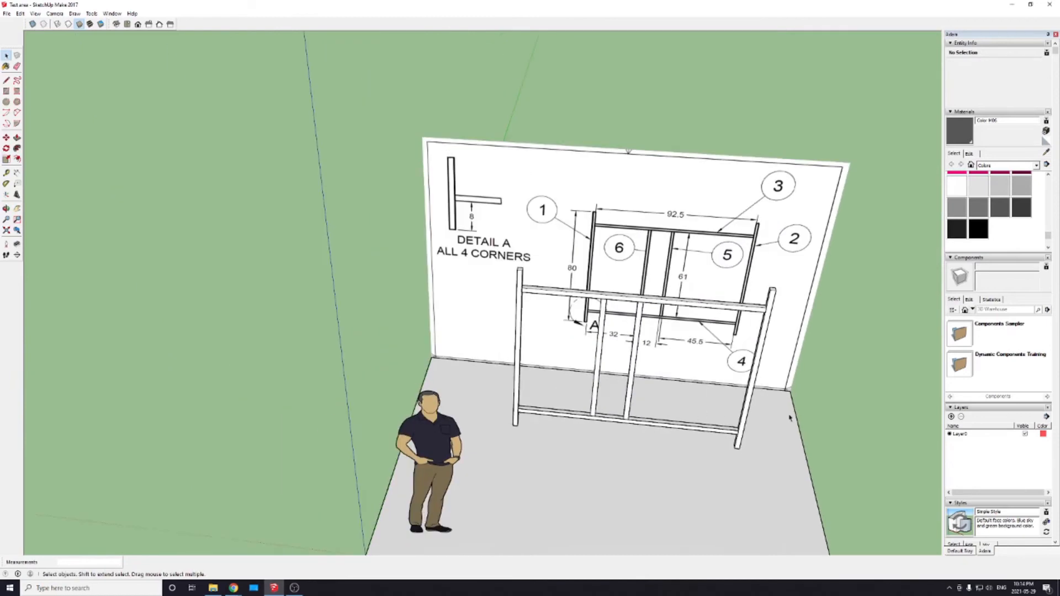
{"action": "middle_click_drag", "start_coordinate": [814, 474], "coordinate": [564, 310]}
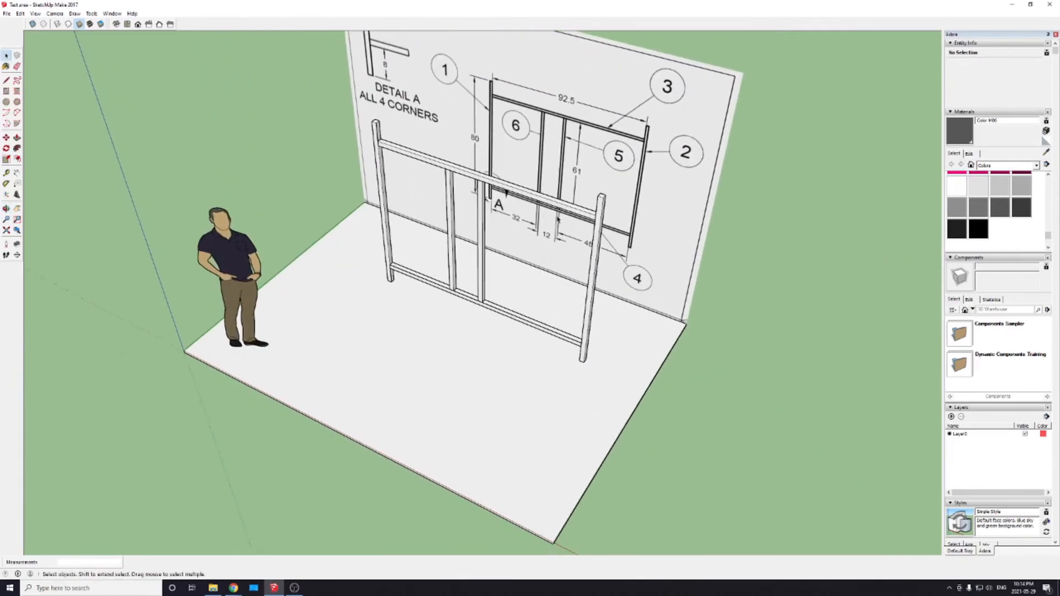
{"action": "scroll", "coordinate": [513, 217], "scroll_direction": "down", "scroll_amount": 1}
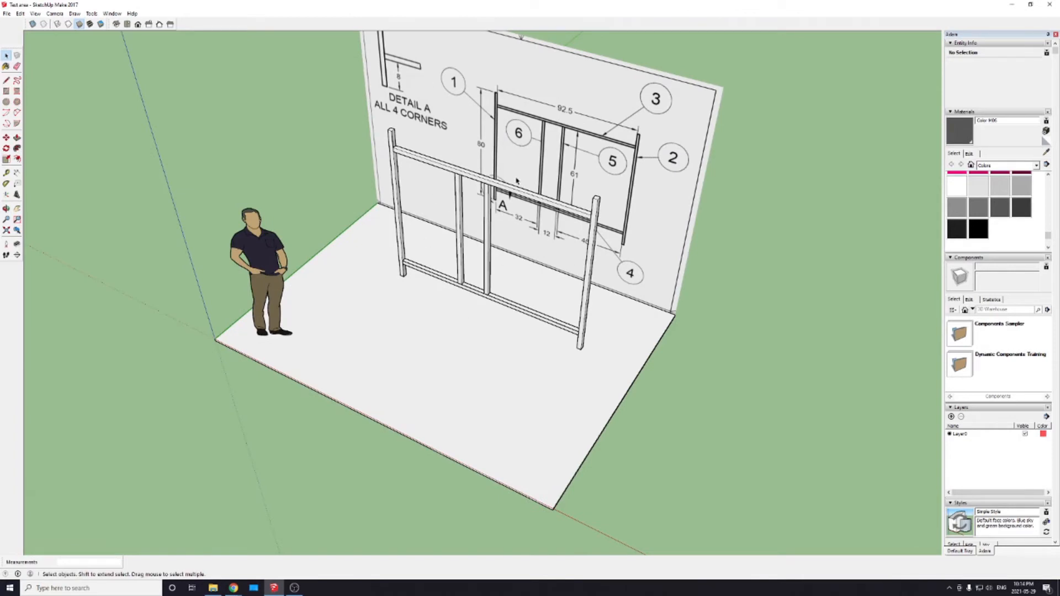
{"action": "left_click", "coordinate": [641, 125]}
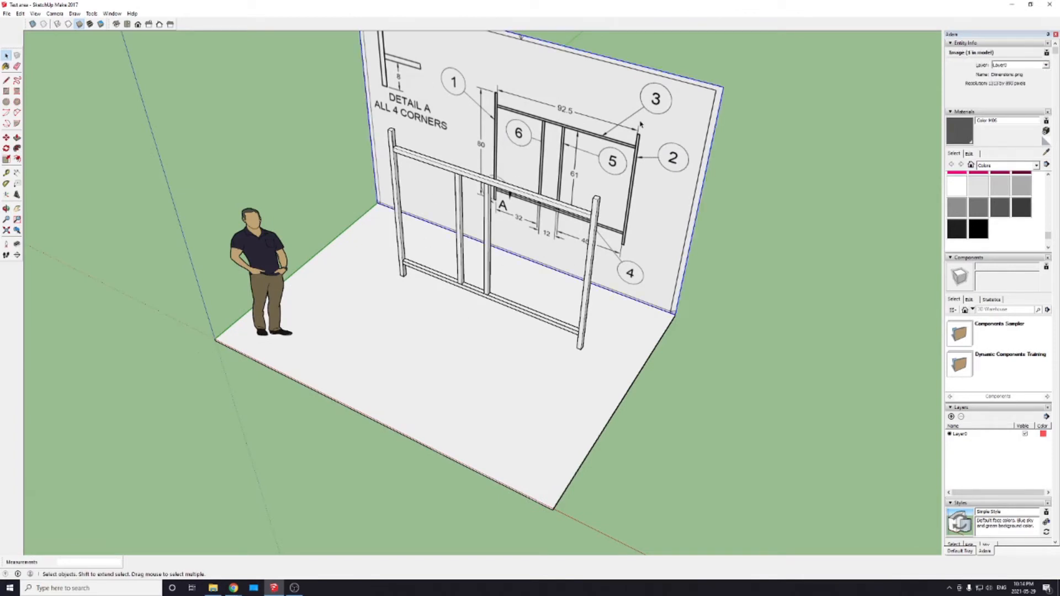
{"action": "key", "text": "Delete"}
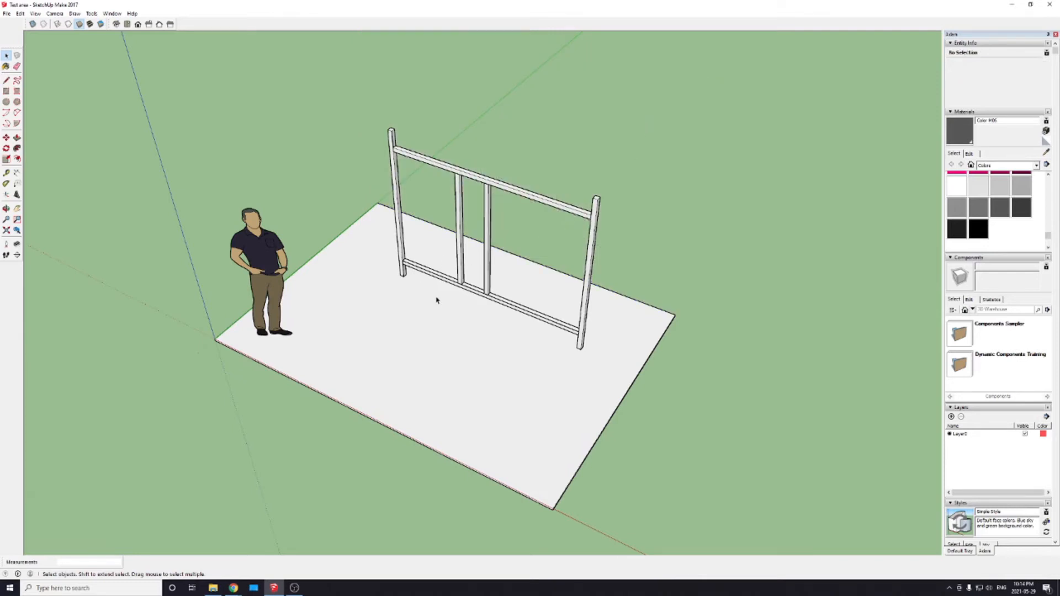
Step: Try moving the upper rail on its own out of the frame
{"action": "middle_click_drag", "start_coordinate": [436, 300], "coordinate": [474, 249]}
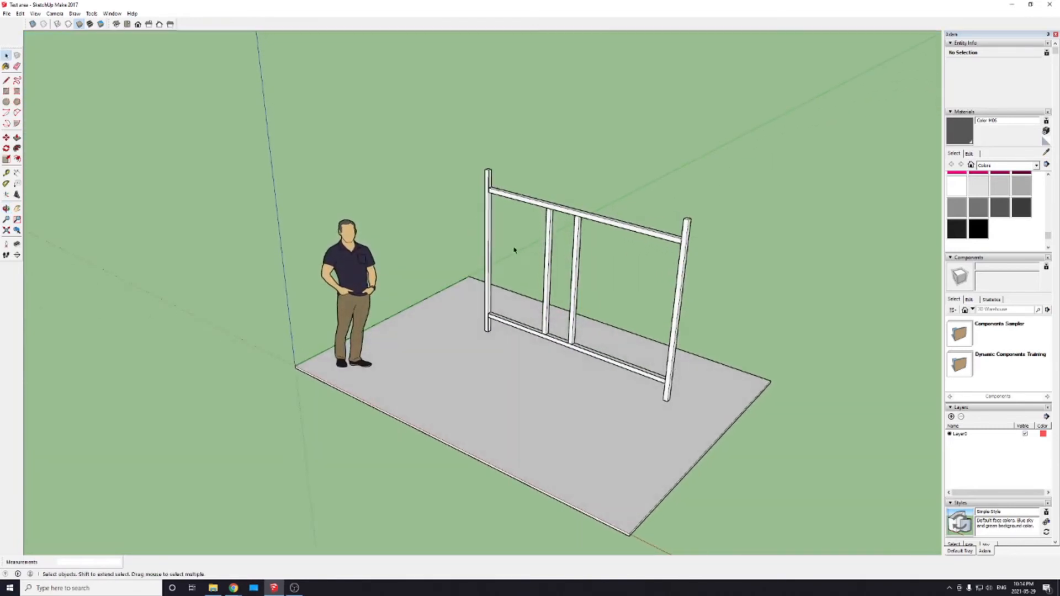
{"action": "middle_click_drag", "start_coordinate": [497, 284], "coordinate": [584, 324]}
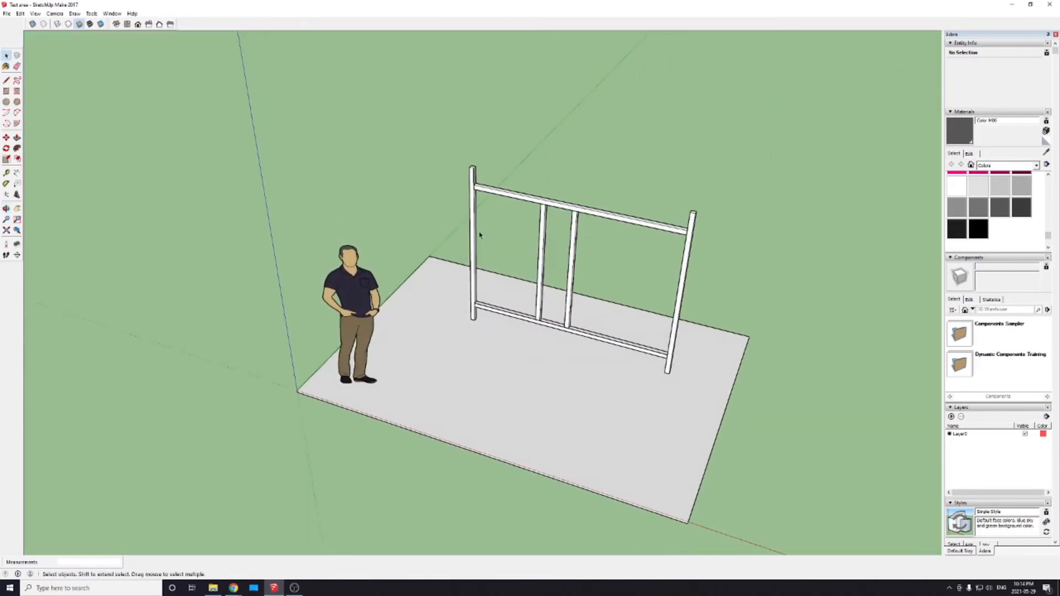
{"action": "middle_click_drag", "start_coordinate": [480, 230], "coordinate": [641, 255]}
{"action": "scroll", "coordinate": [640, 255], "scroll_direction": "down", "scroll_amount": 3}
{"action": "scroll", "coordinate": [588, 227], "scroll_direction": "up", "scroll_amount": 5}
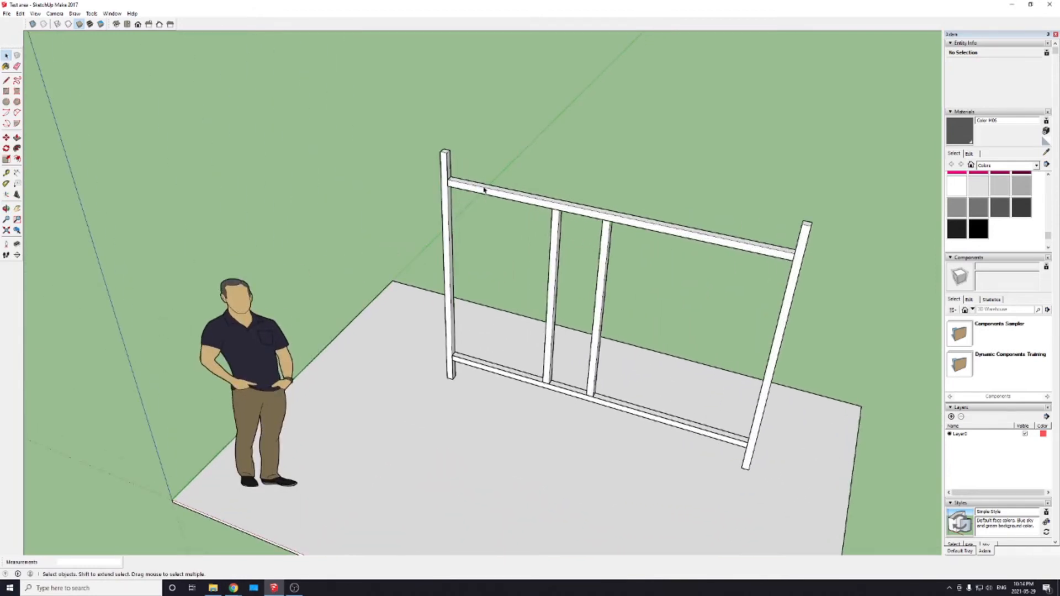
{"action": "key", "text": "m"}
{"action": "left_click", "coordinate": [514, 194]}
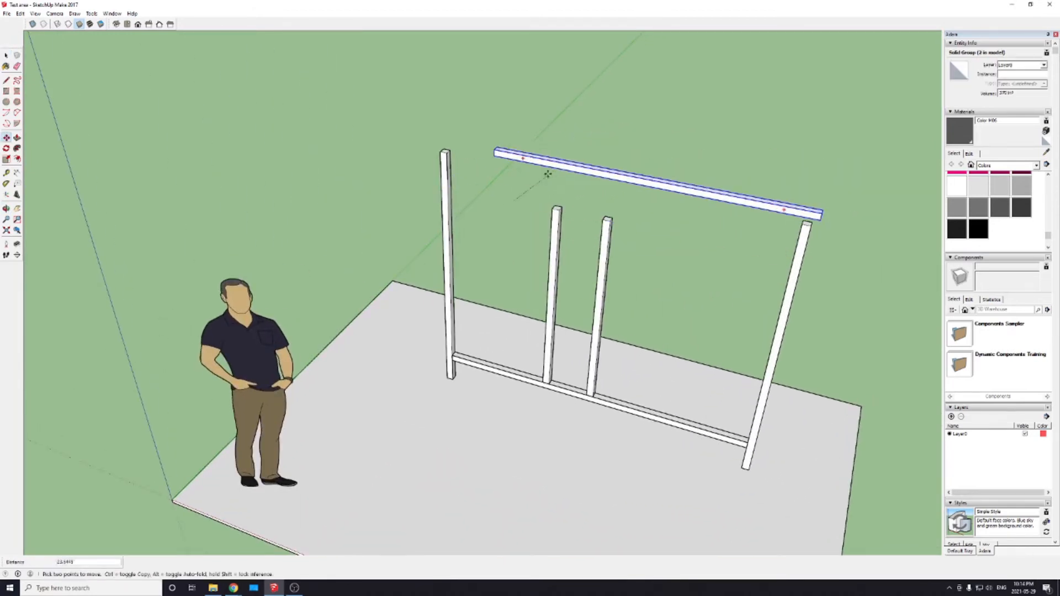
{"action": "left_click", "coordinate": [565, 204]}
{"action": "key", "text": "space"}
{"action": "left_click", "coordinate": [502, 239]}
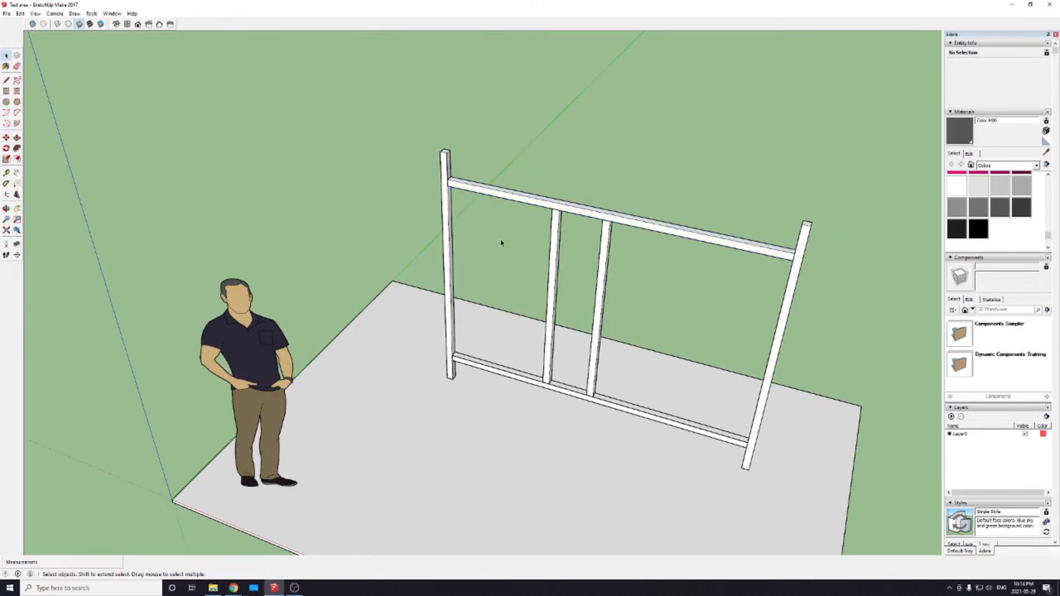
Step: Select all six frame members together and move them back, close to the rear edge of the floor slab
{"action": "scroll", "coordinate": [507, 258], "scroll_direction": "down", "scroll_amount": 2}
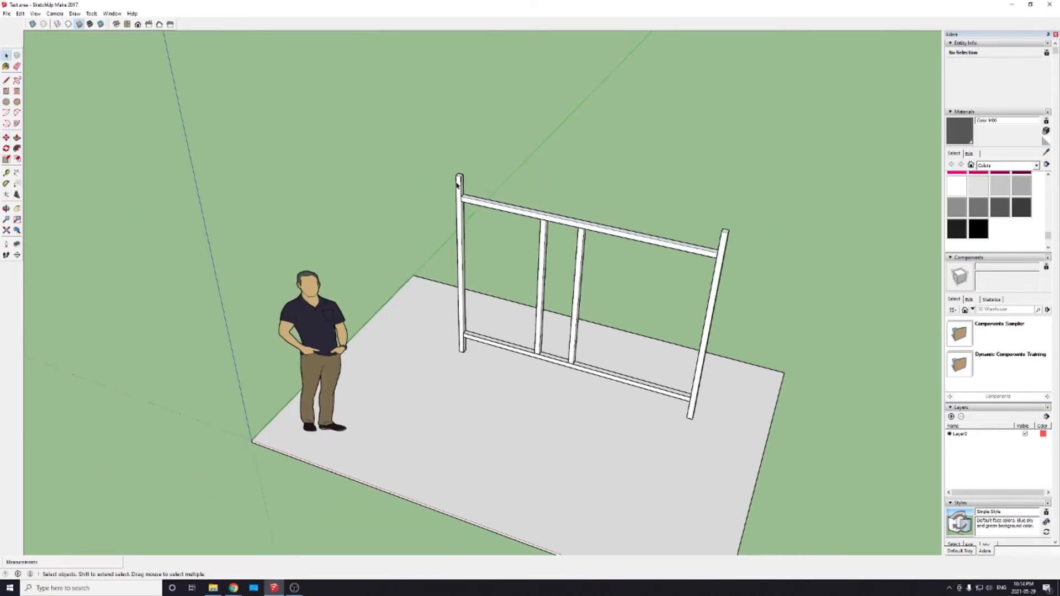
{"action": "left_click", "coordinate": [459, 188]}
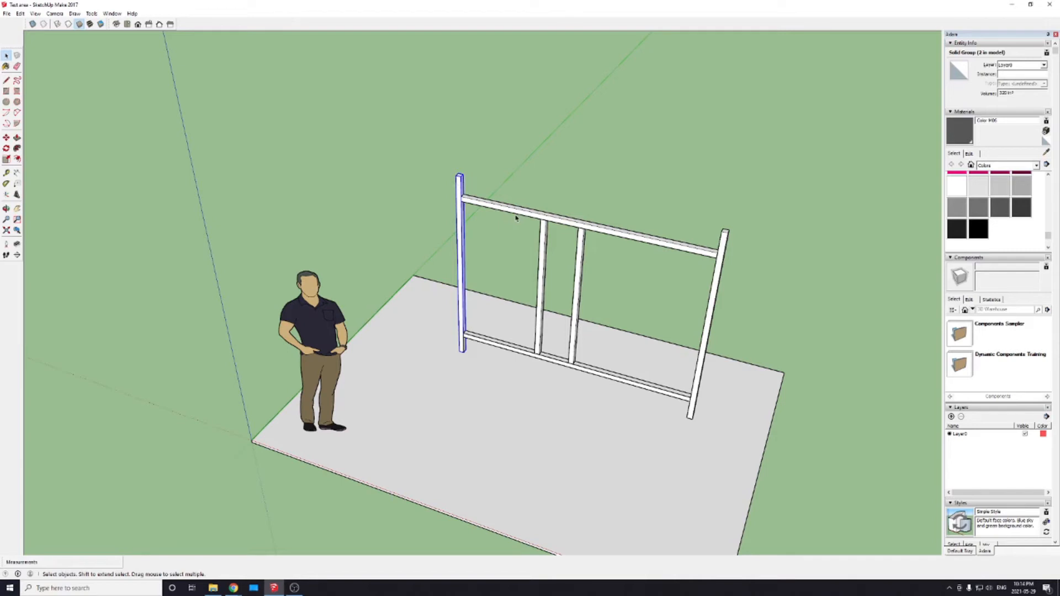
{"action": "left_click", "coordinate": [509, 168]}
{"action": "left_click", "coordinate": [463, 192]}
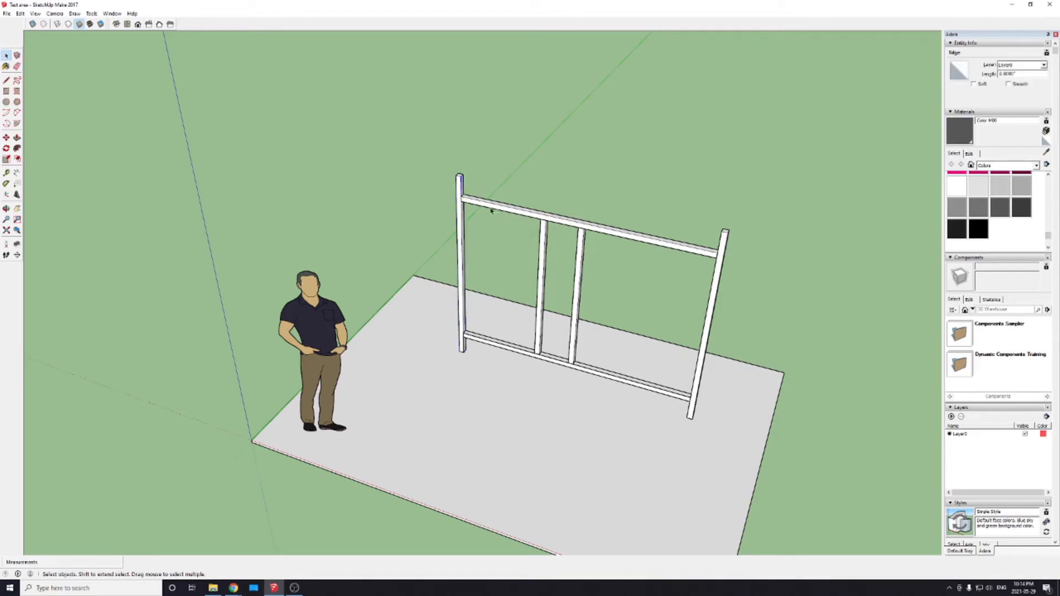
{"action": "left_click", "coordinate": [461, 193]}
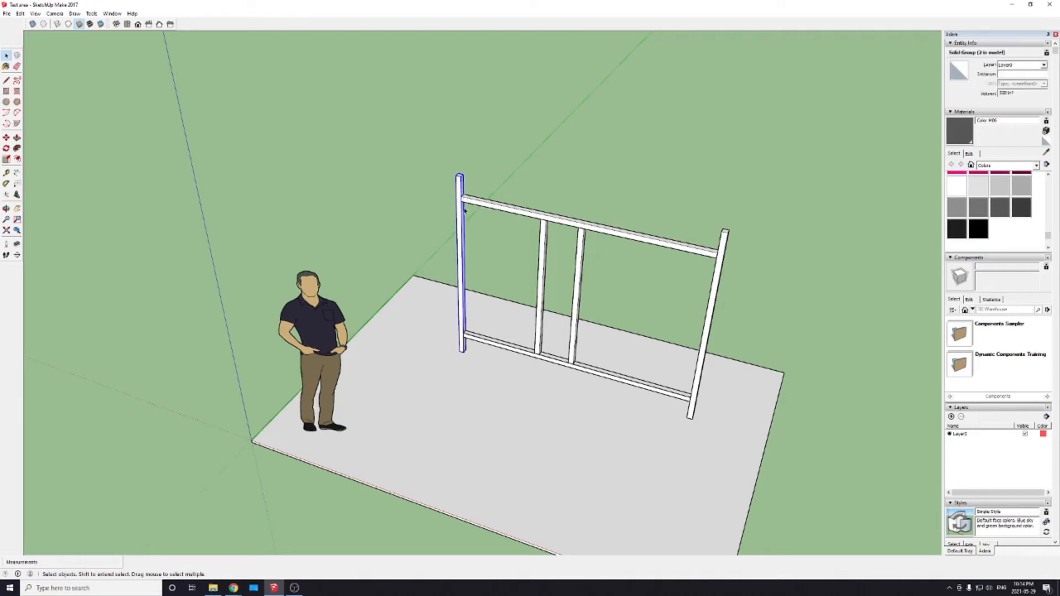
{"action": "left_click", "coordinate": [499, 209]}
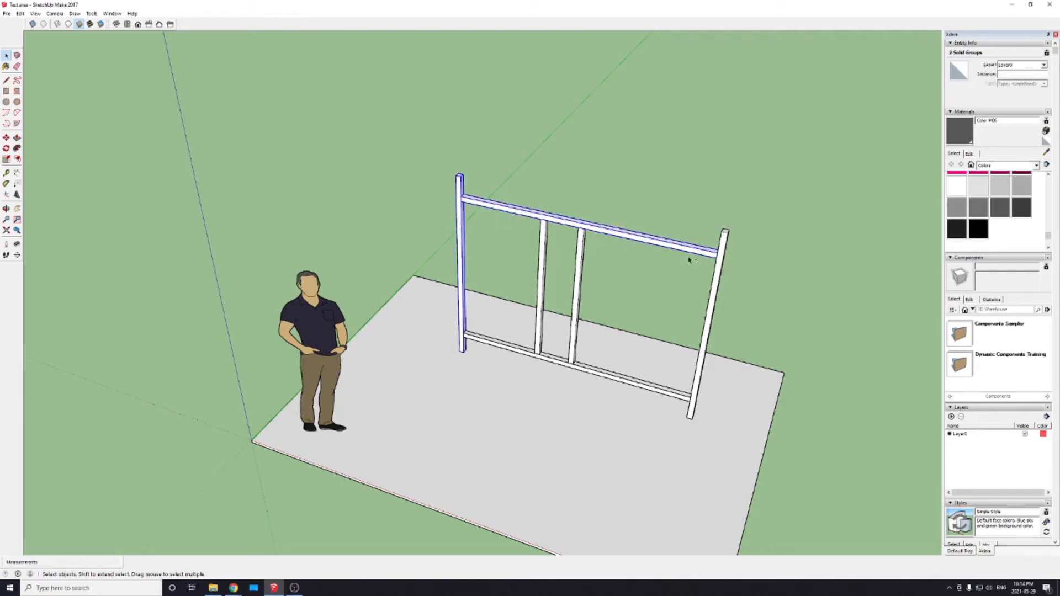
{"action": "left_click", "coordinate": [716, 276], "text": "shift"}
{"action": "left_click", "coordinate": [574, 302], "text": "shift"}
{"action": "left_click", "coordinate": [544, 287], "text": "shift"}
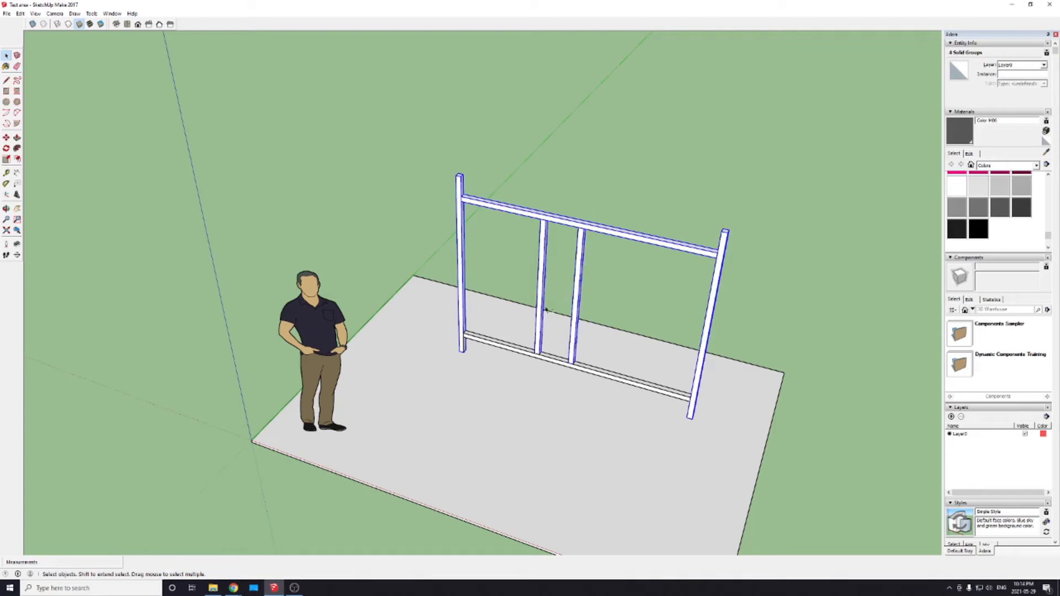
{"action": "left_click", "coordinate": [596, 375], "text": "shift"}
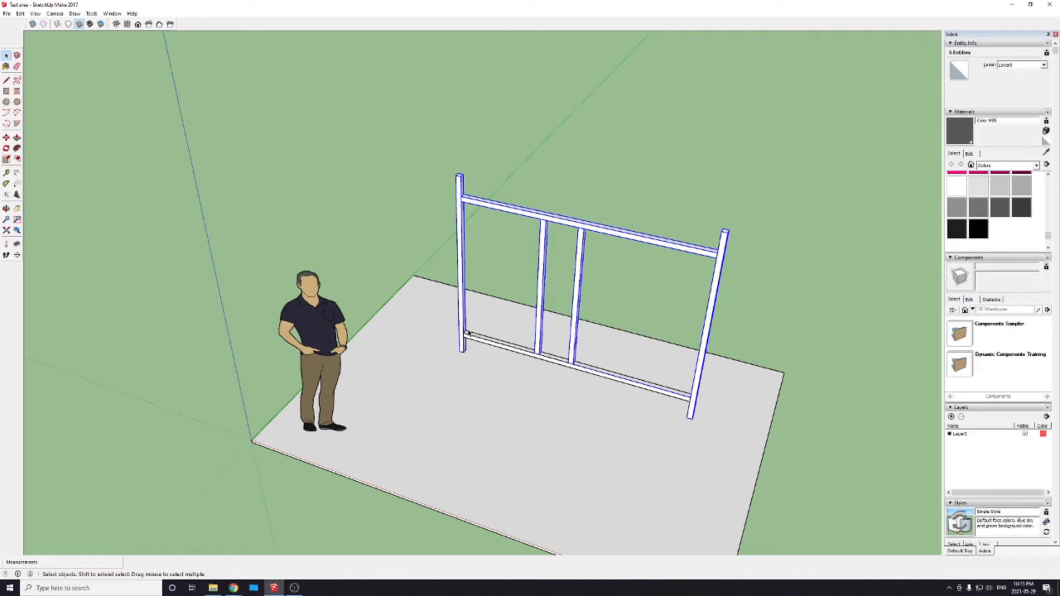
{"action": "left_click", "coordinate": [588, 371], "text": "shift"}
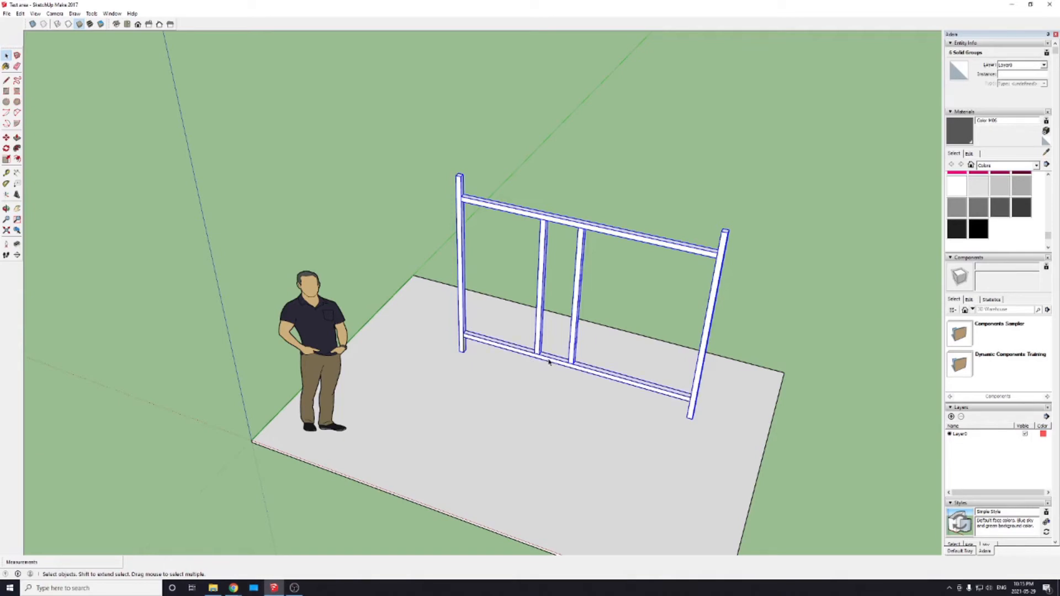
{"action": "key", "text": "m"}
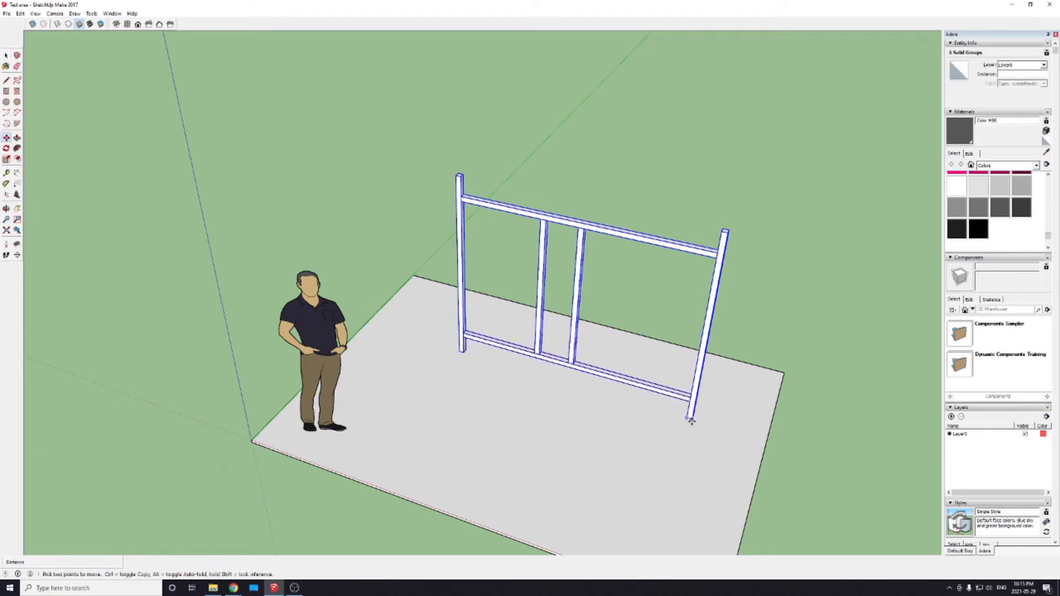
{"action": "left_click", "coordinate": [692, 421]}
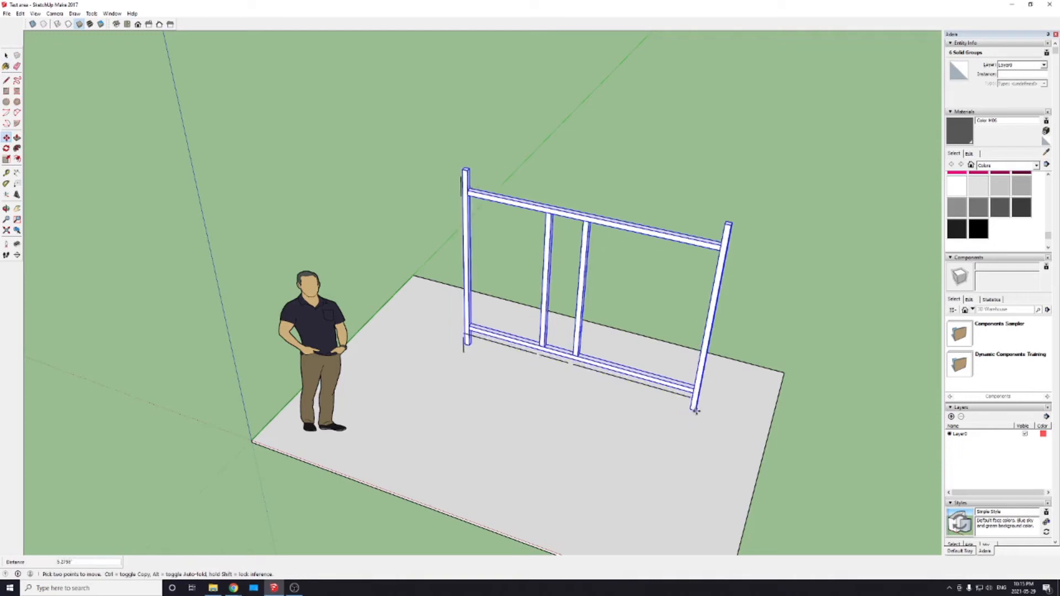
{"action": "left_click", "coordinate": [705, 378]}
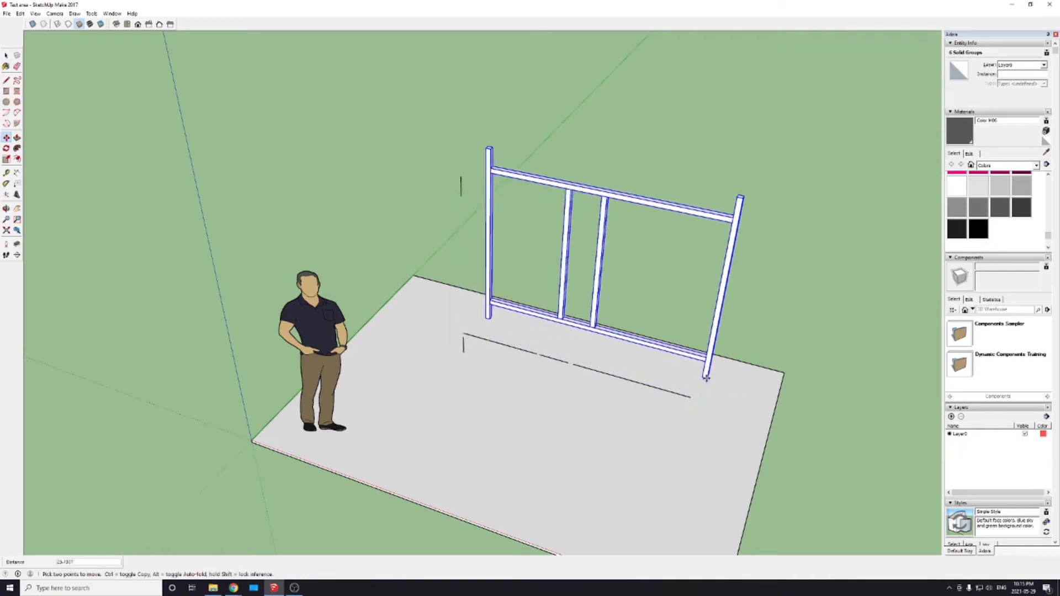
Step: Delete the stray loose edges left at the frame's original location
{"action": "key", "text": "space"}
{"action": "middle_click_drag", "start_coordinate": [692, 396], "coordinate": [345, 386]}
{"action": "left_click_drag", "start_coordinate": [423, 109], "coordinate": [528, 534]}
{"action": "key", "text": "Delete"}
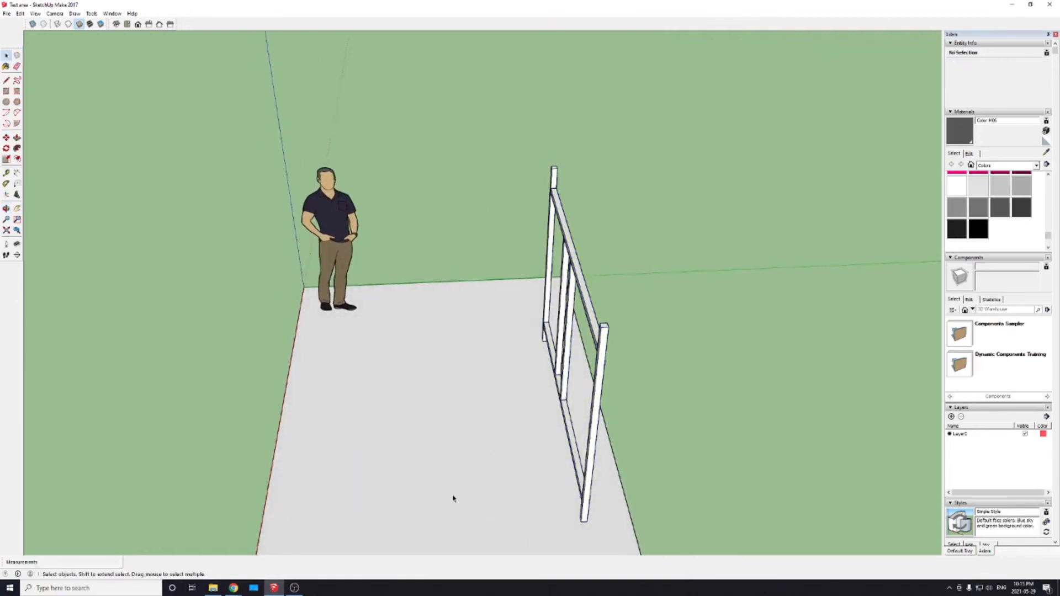
Step: Combine the six frame members into a single group
{"action": "middle_click_drag", "start_coordinate": [362, 456], "coordinate": [643, 484]}
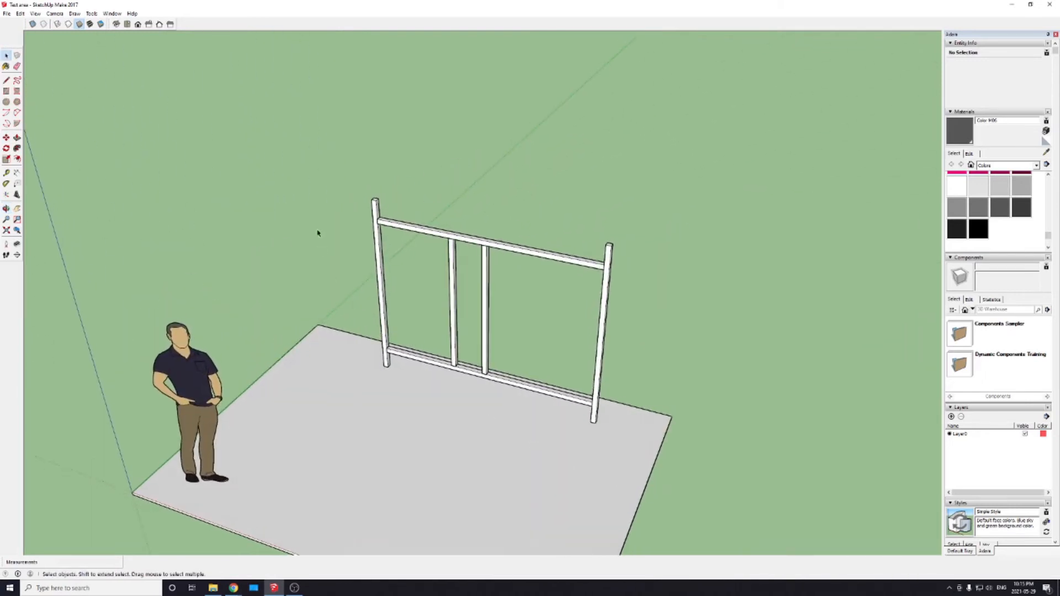
{"action": "left_click_drag", "start_coordinate": [341, 157], "coordinate": [624, 438]}
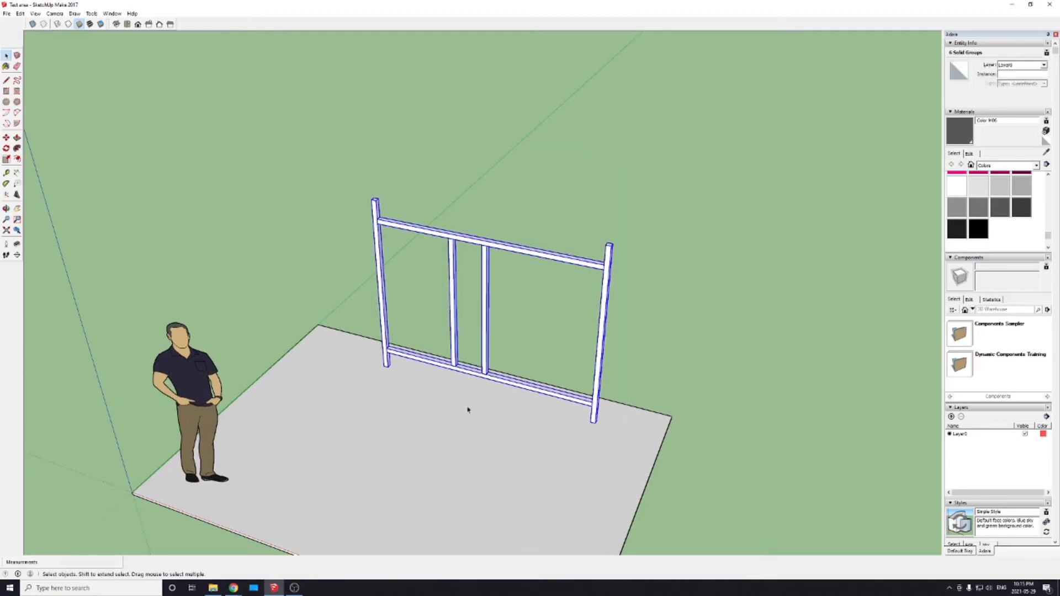
{"action": "right_click", "coordinate": [484, 370]}
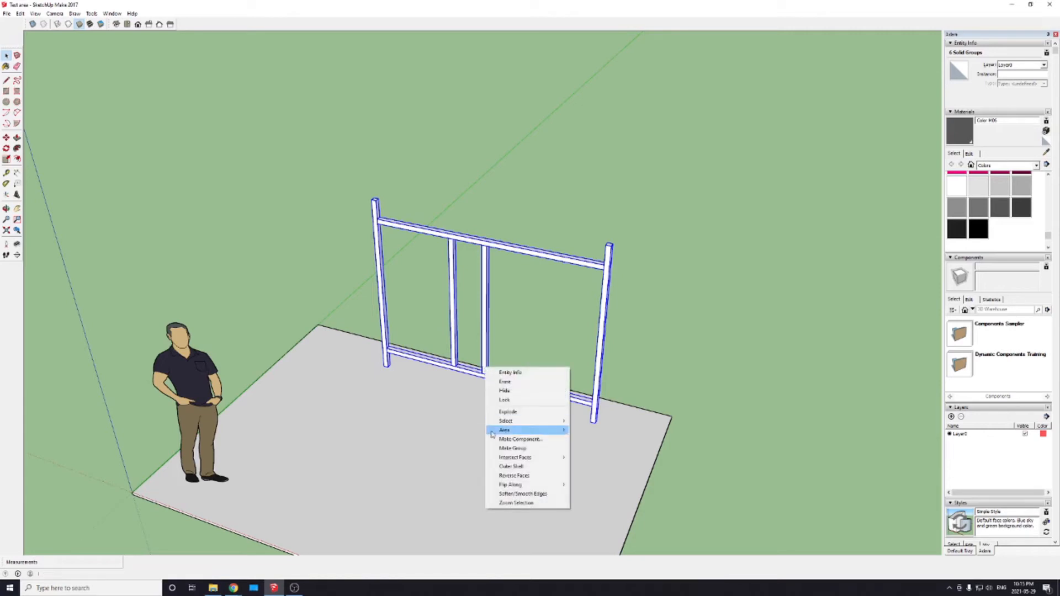
{"action": "left_click", "coordinate": [513, 449]}
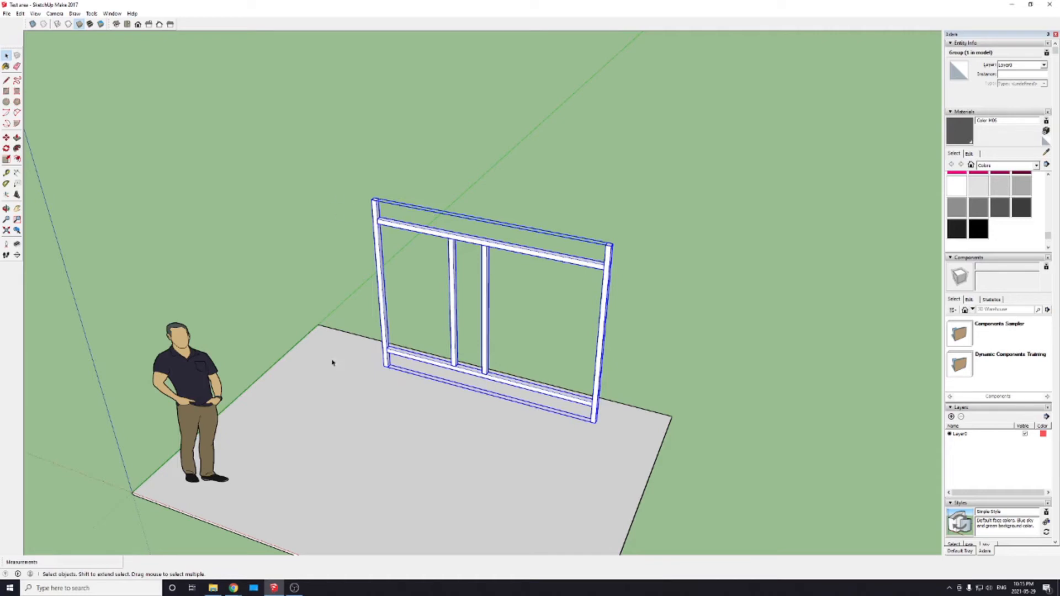
Step: Try moving the grouped frame as one unit and clear the selection
{"action": "left_click", "coordinate": [437, 254]}
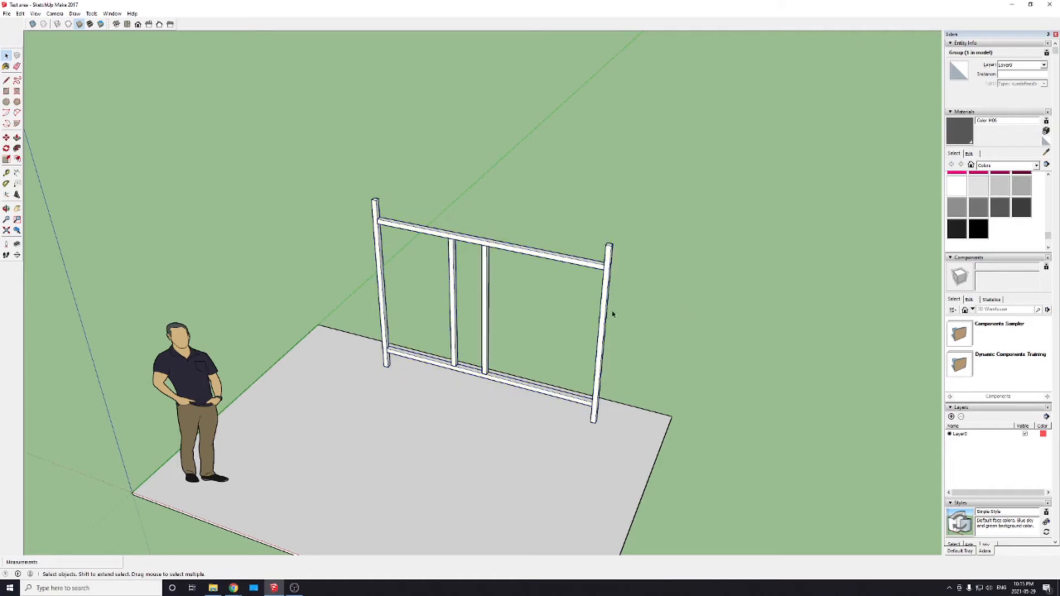
{"action": "left_click", "coordinate": [549, 259]}
{"action": "key", "text": "m"}
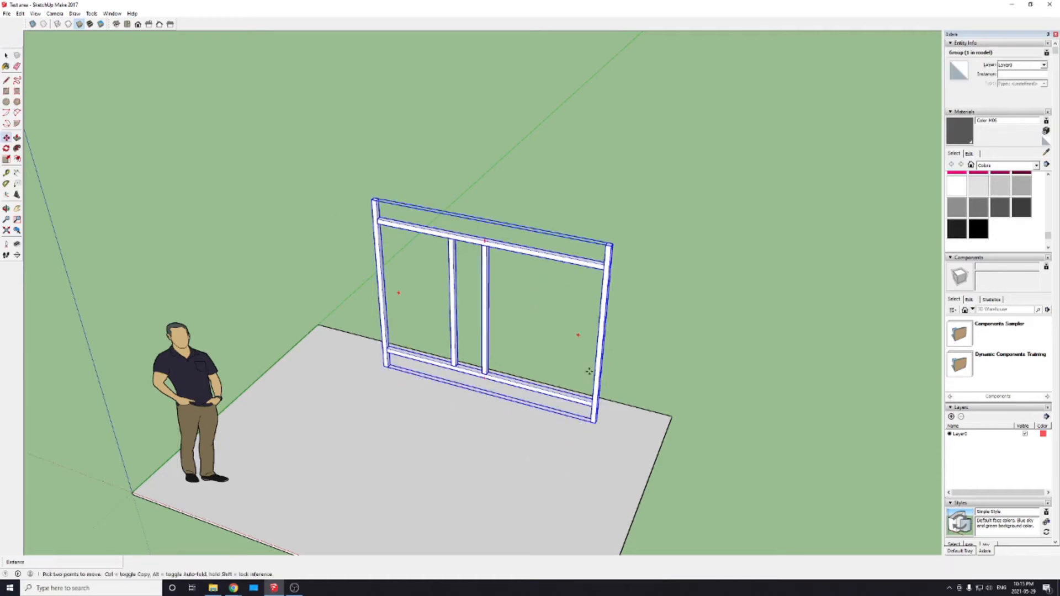
{"action": "left_click", "coordinate": [599, 369]}
{"action": "left_click", "coordinate": [566, 375]}
{"action": "middle_click_drag", "start_coordinate": [458, 401], "coordinate": [571, 333]}
{"action": "left_click", "coordinate": [717, 291]}
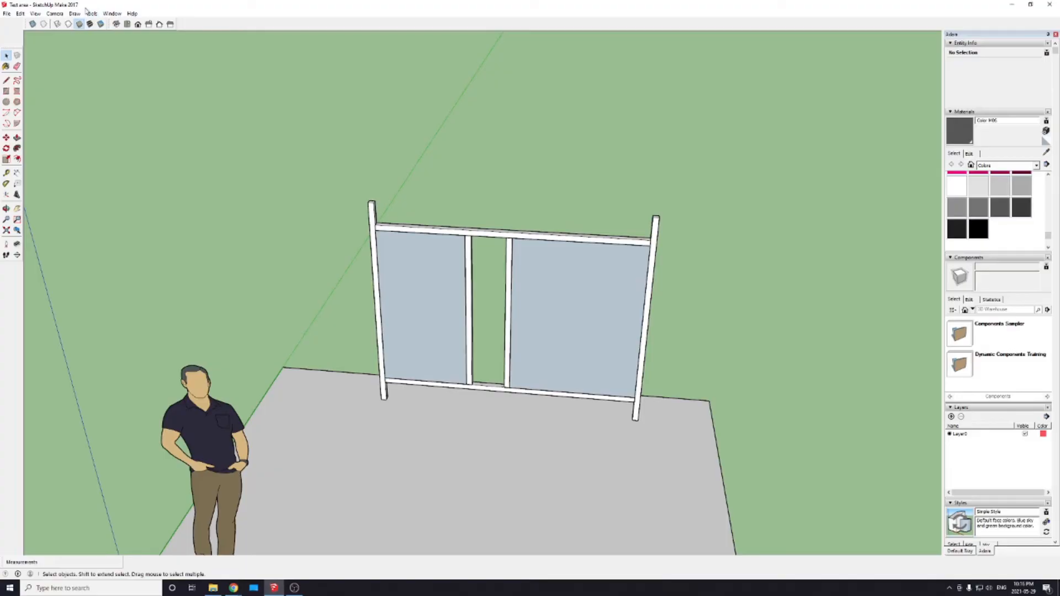
Step: Configure the custom tray to include the Materials and Components dialogs alongside Entity Info, Styles and Layers
{"action": "left_click", "coordinate": [91, 13]}
{"action": "mouse_move", "coordinate": [112, 13]}
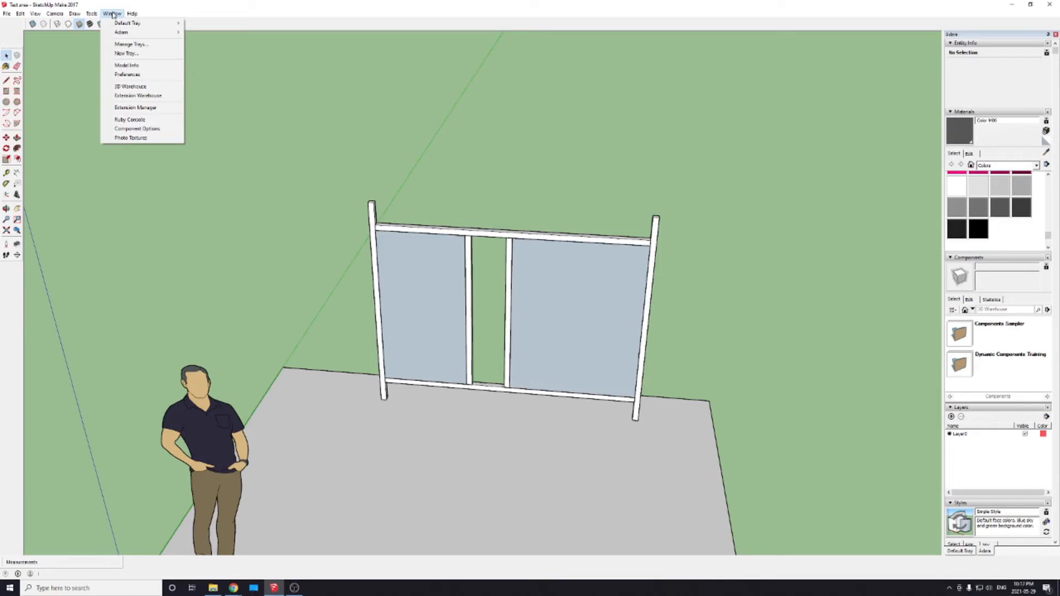
{"action": "left_click", "coordinate": [132, 45]}
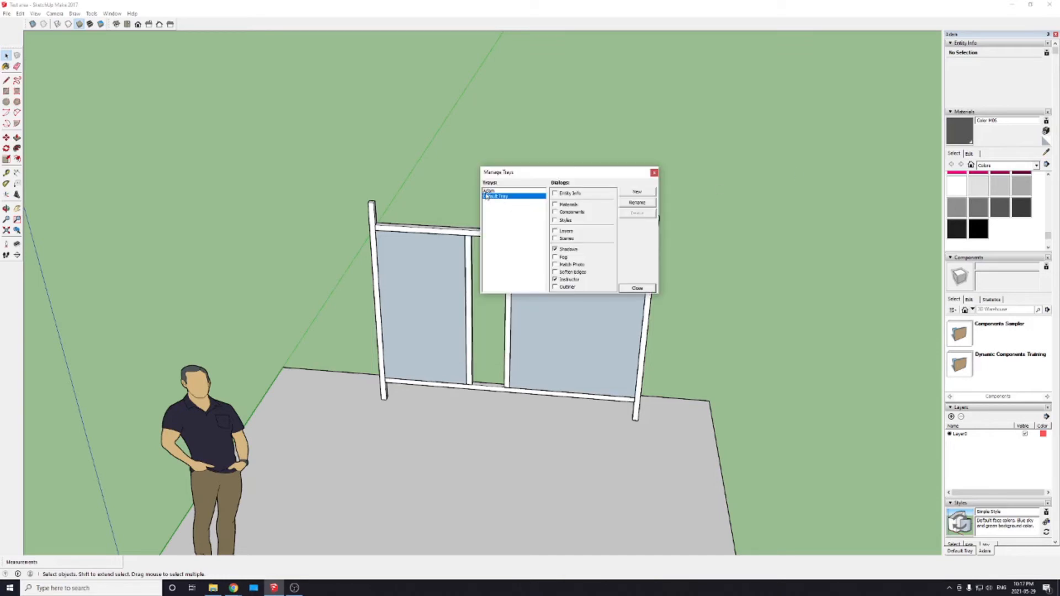
{"action": "left_click", "coordinate": [487, 192]}
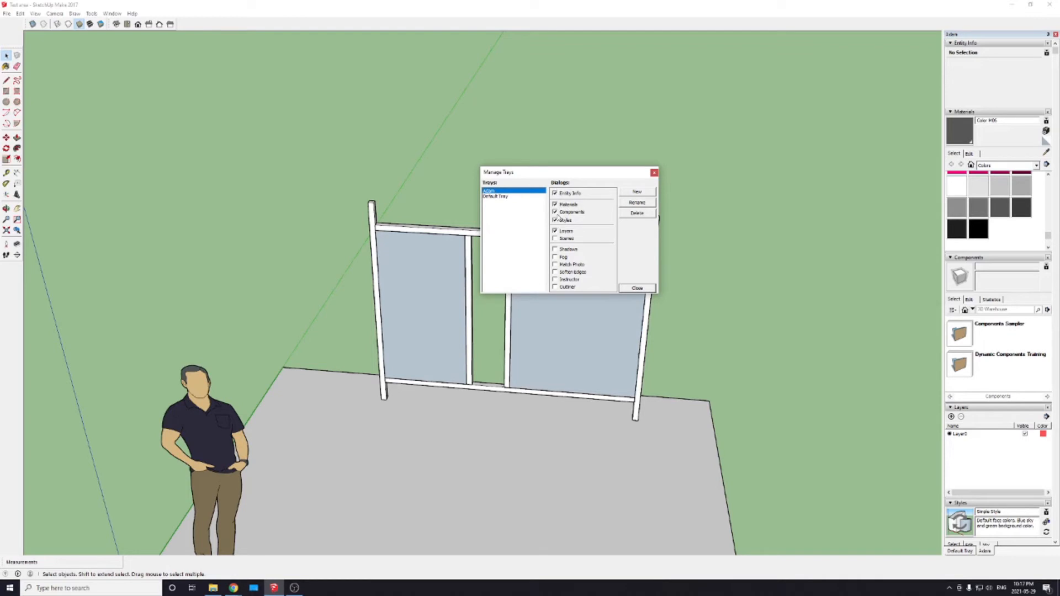
{"action": "left_click", "coordinate": [555, 211]}
{"action": "left_click", "coordinate": [555, 204]}
{"action": "left_click", "coordinate": [554, 205]}
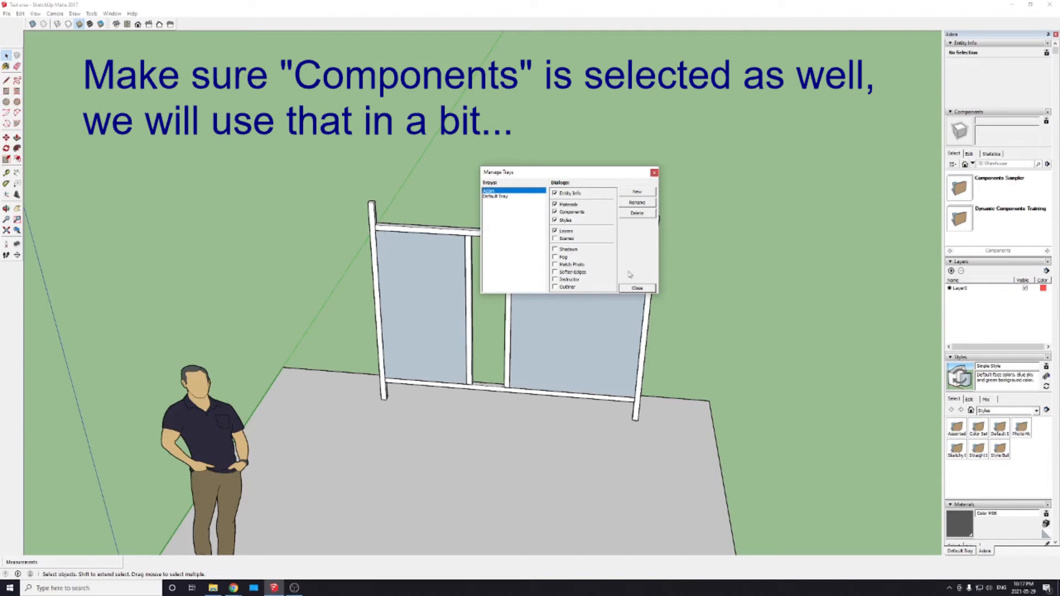
{"action": "left_click", "coordinate": [637, 289]}
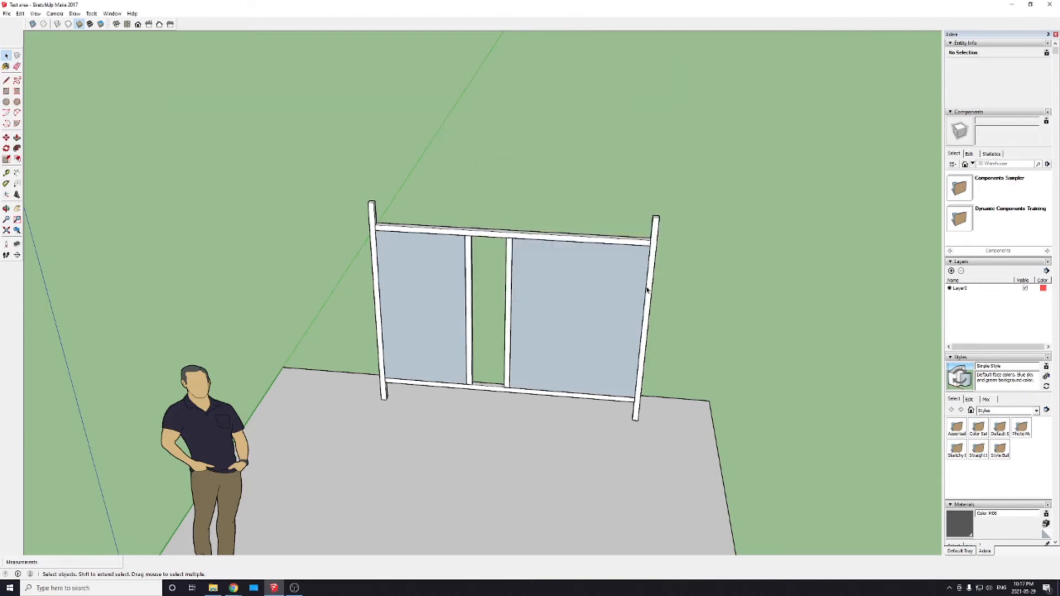
Step: Examine the colour swatches and the available material categories in the Materials dialog
{"action": "left_click", "coordinate": [978, 504]}
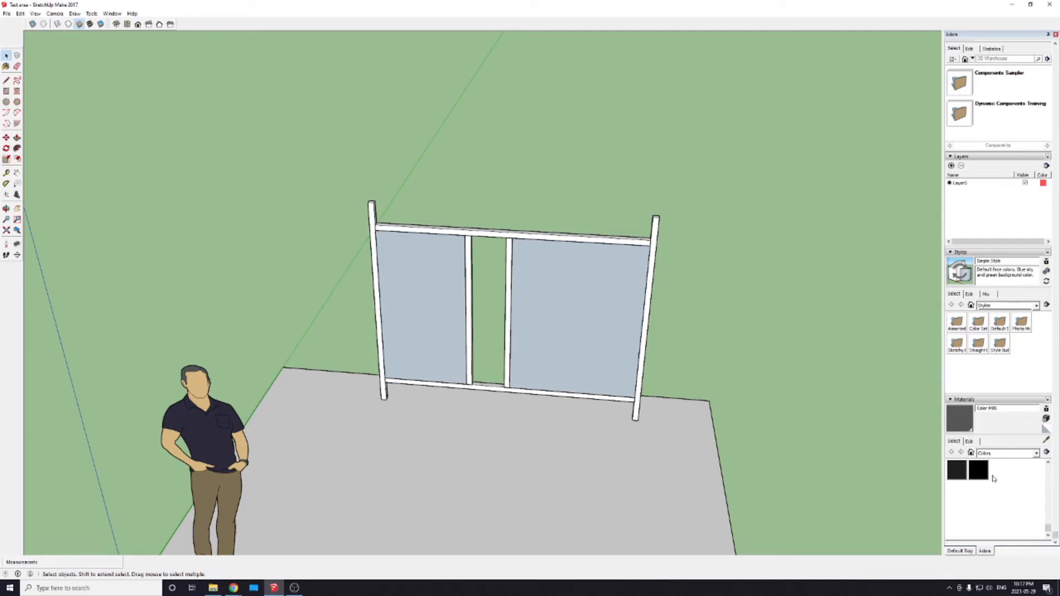
{"action": "scroll", "coordinate": [996, 478], "scroll_direction": "up", "scroll_amount": 8}
{"action": "scroll", "coordinate": [997, 498], "scroll_direction": "up", "scroll_amount": 8}
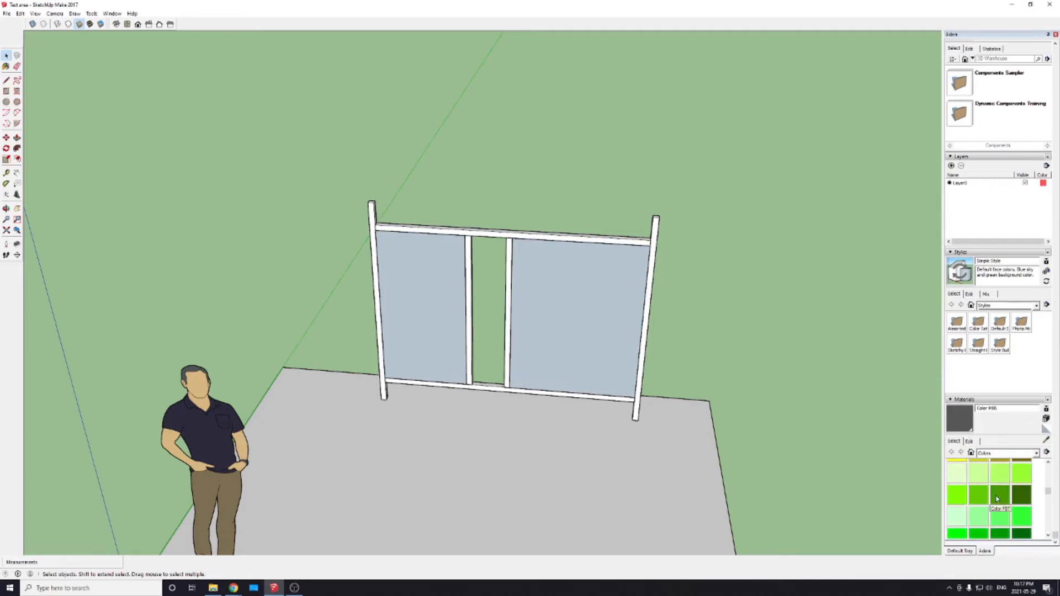
{"action": "scroll", "coordinate": [997, 499], "scroll_direction": "down", "scroll_amount": 15}
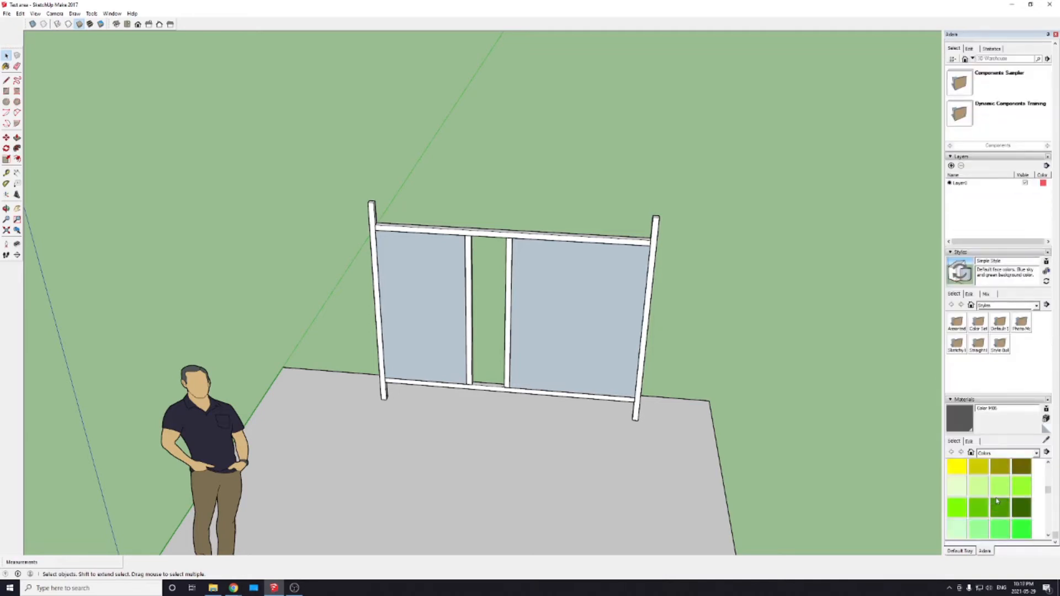
{"action": "scroll", "coordinate": [978, 491], "scroll_direction": "up", "scroll_amount": 5}
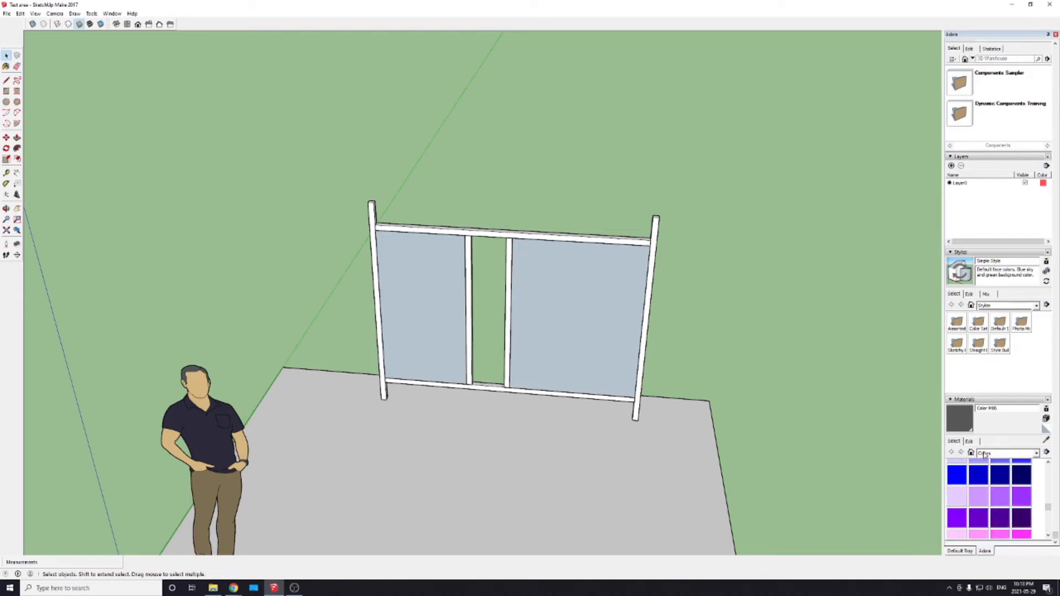
{"action": "left_click", "coordinate": [1037, 453]}
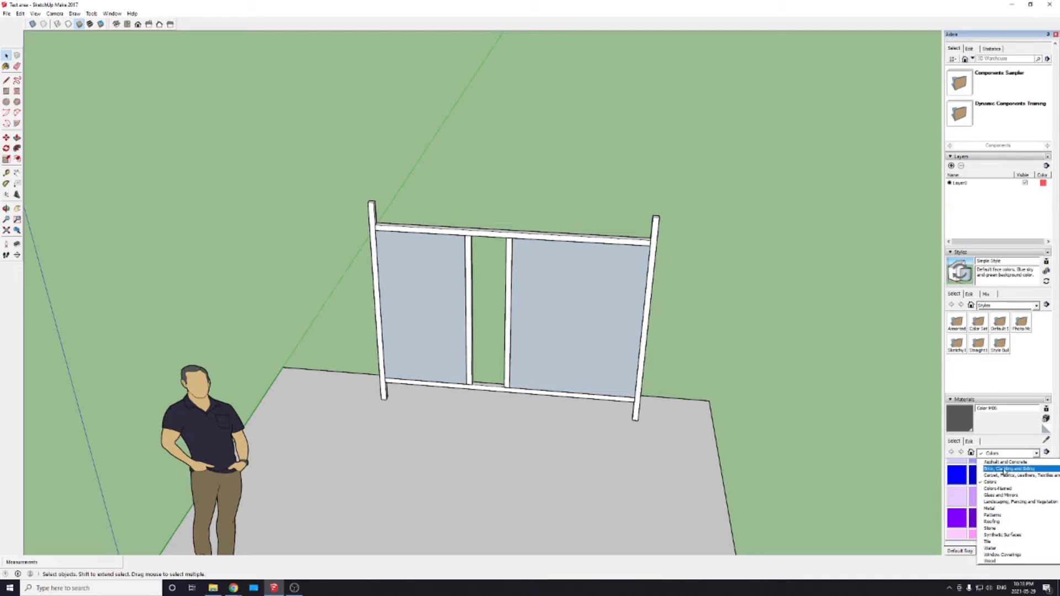
{"action": "left_click", "coordinate": [877, 385]}
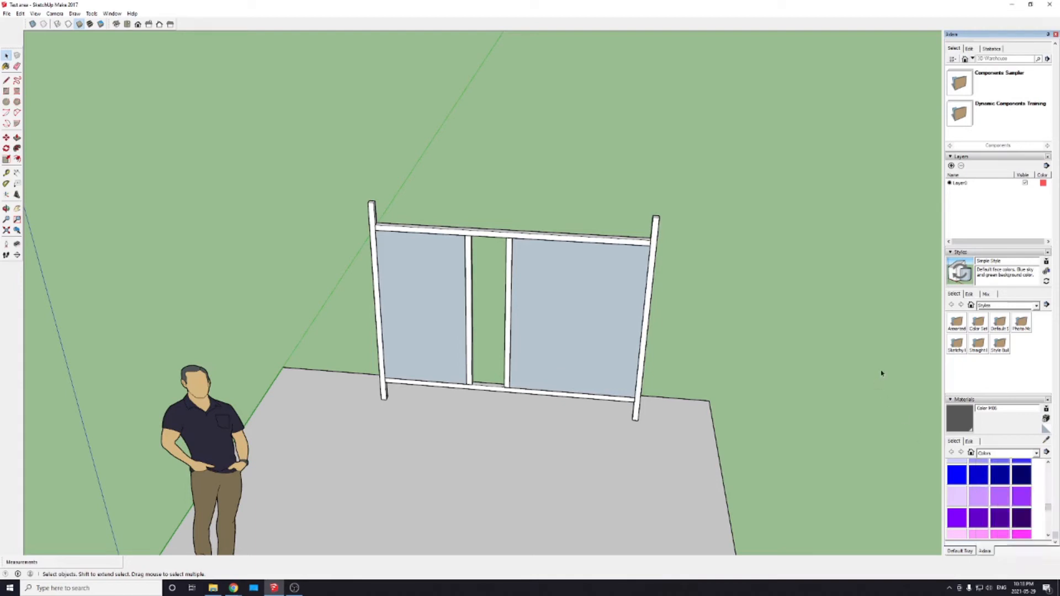
Step: Delete the two rectangular faces filling the openings of the wall frame
{"action": "left_click", "coordinate": [603, 301]}
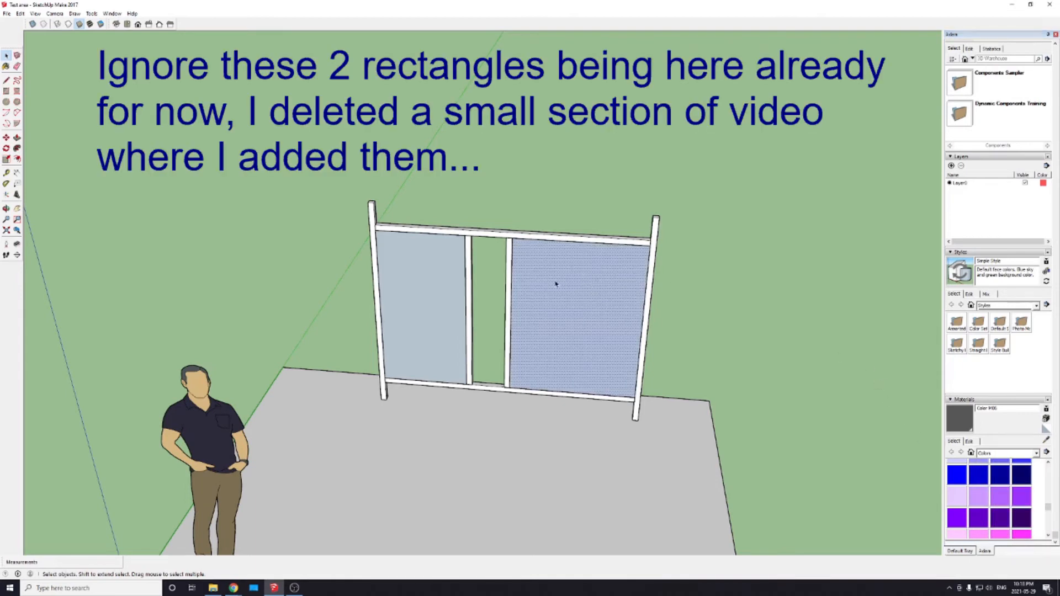
{"action": "key", "text": "Delete"}
{"action": "key", "text": "Delete"}
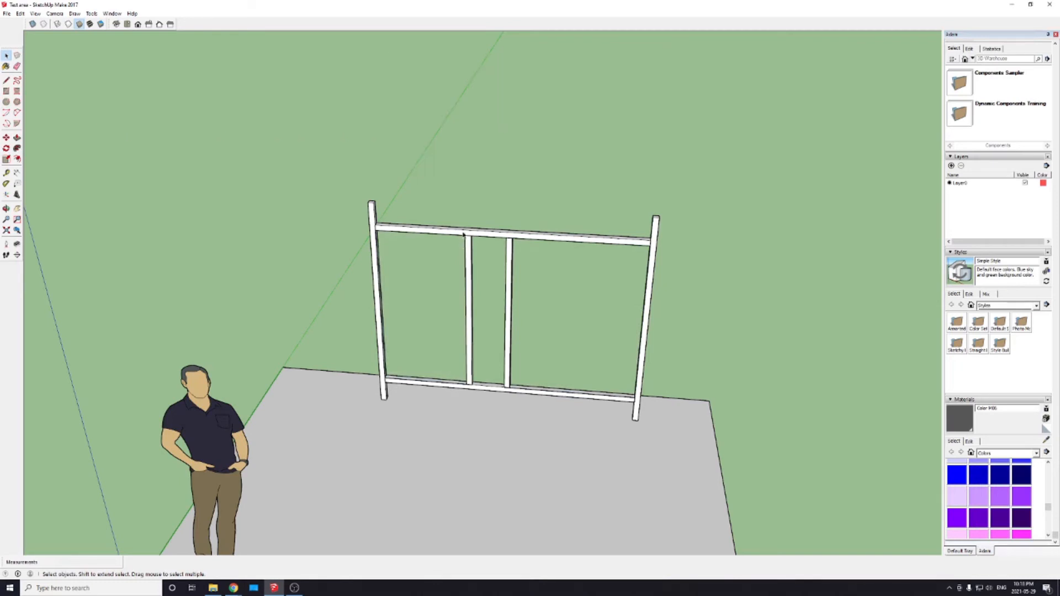
Step: Open the frame group for editing, select its upper horizontal member, and exit the group
{"action": "left_click", "coordinate": [554, 240]}
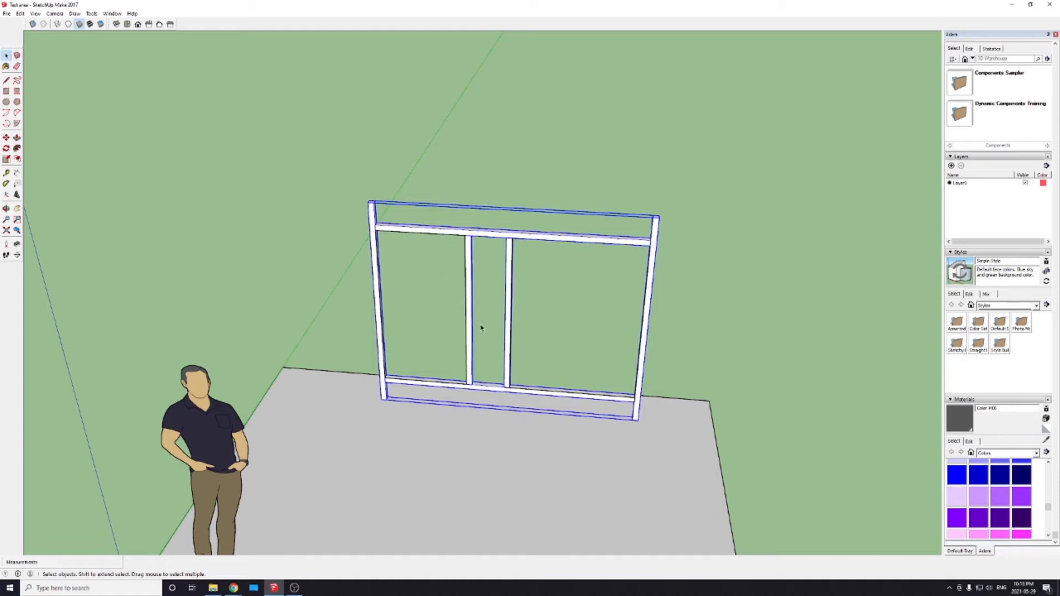
{"action": "double_click", "coordinate": [461, 235]}
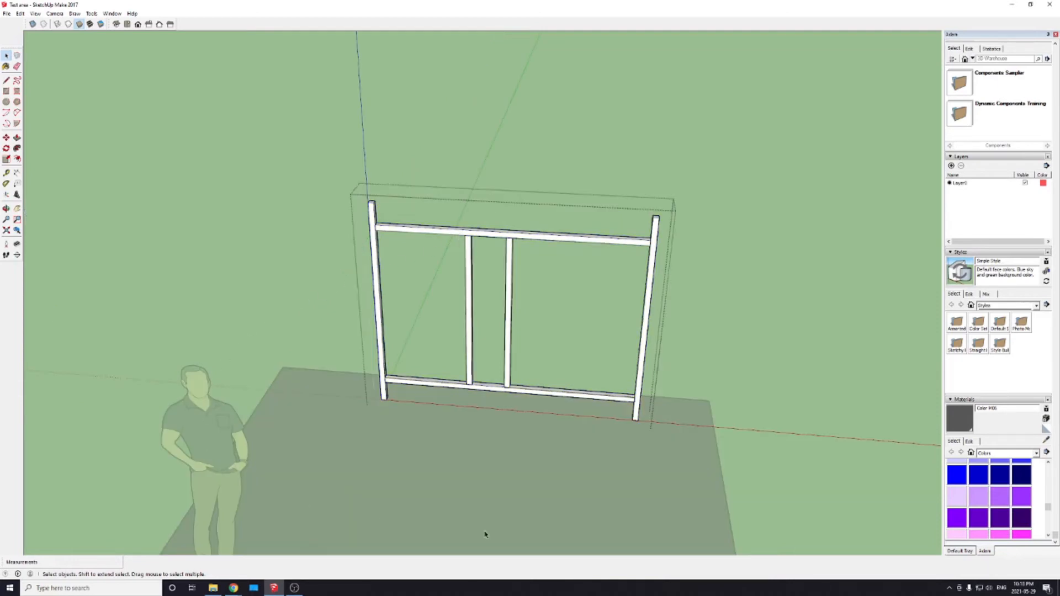
{"action": "left_click", "coordinate": [467, 272]}
{"action": "left_click", "coordinate": [453, 233]}
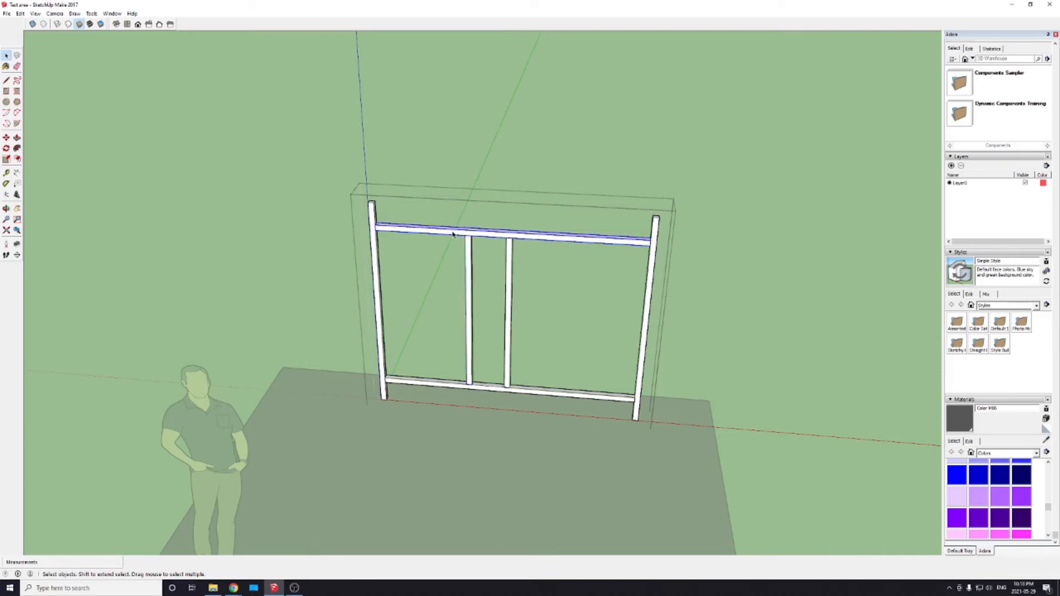
{"action": "left_click", "coordinate": [506, 168]}
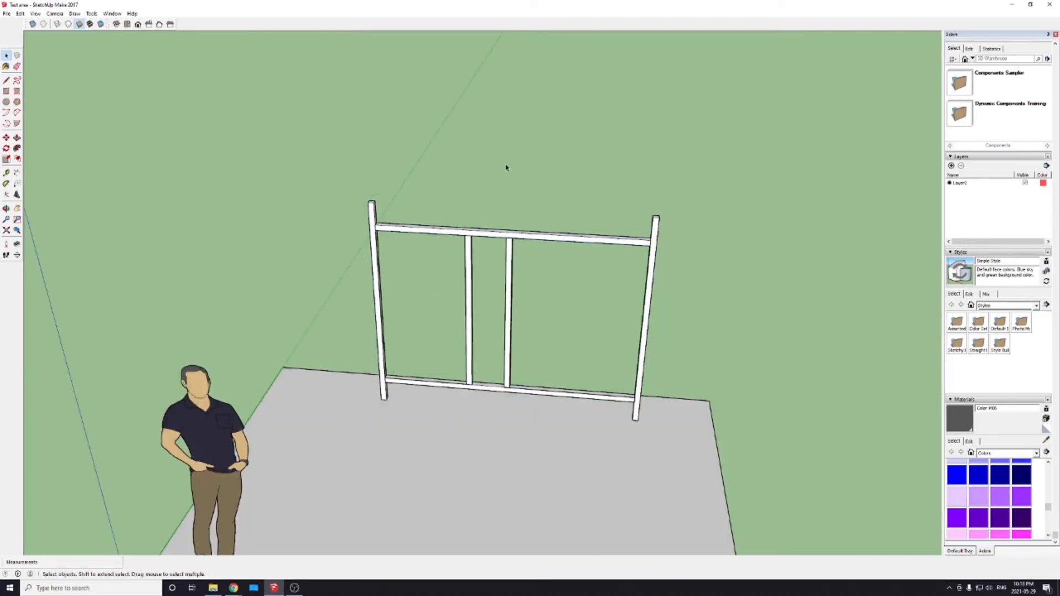
Step: Explode the wall frame group into its separate members
{"action": "right_click", "coordinate": [509, 239]}
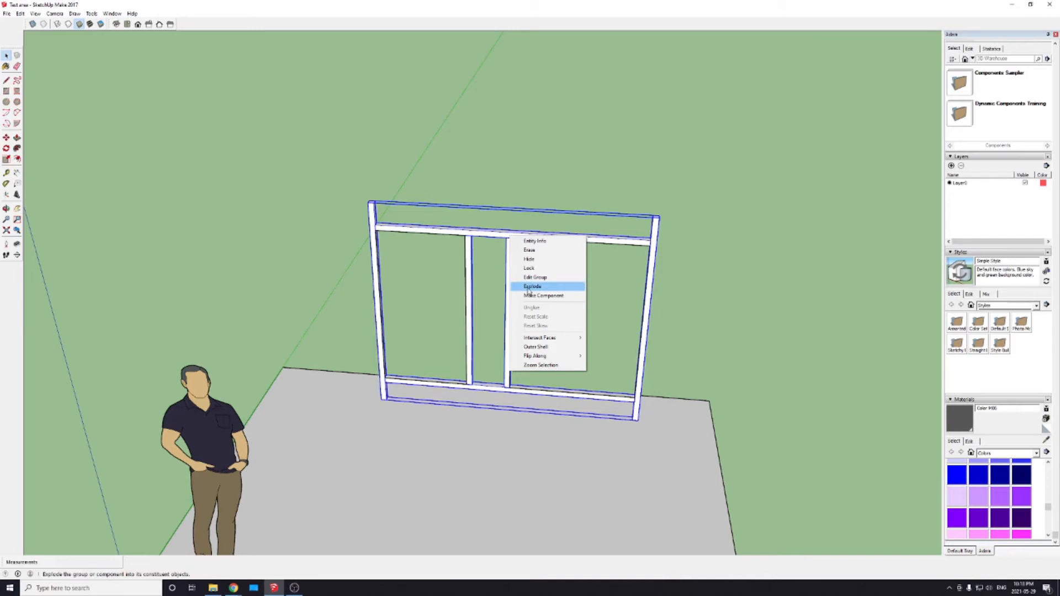
{"action": "left_click", "coordinate": [529, 288]}
{"action": "left_click", "coordinate": [561, 213]}
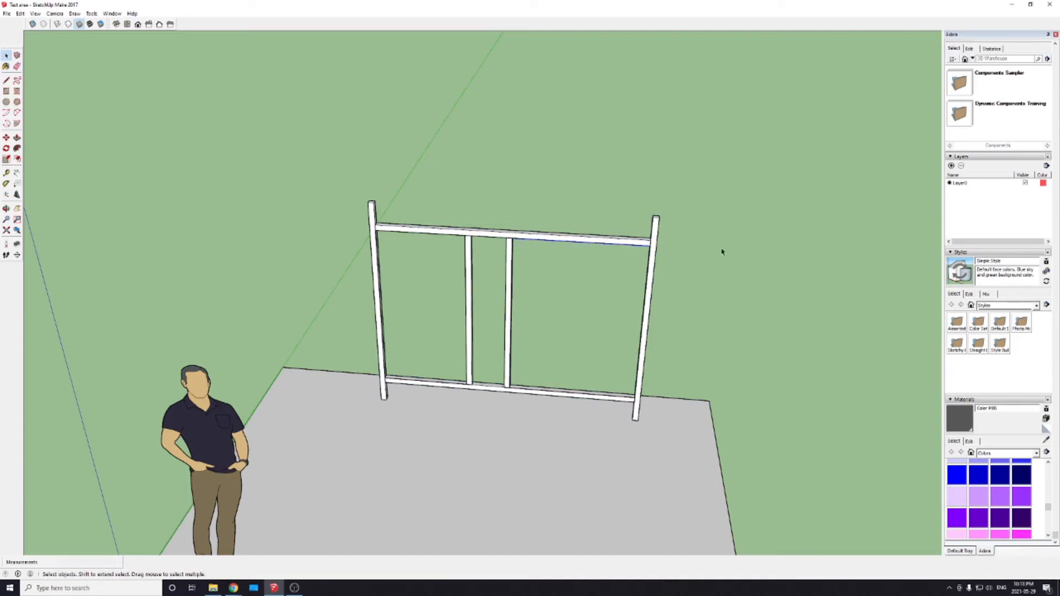
Step: Try deleting the left inner stud of the exploded frame and selecting the remaining members together
{"action": "left_click", "coordinate": [652, 248]}
{"action": "left_click", "coordinate": [607, 246]}
{"action": "left_click", "coordinate": [471, 281]}
{"action": "key", "text": "Delete"}
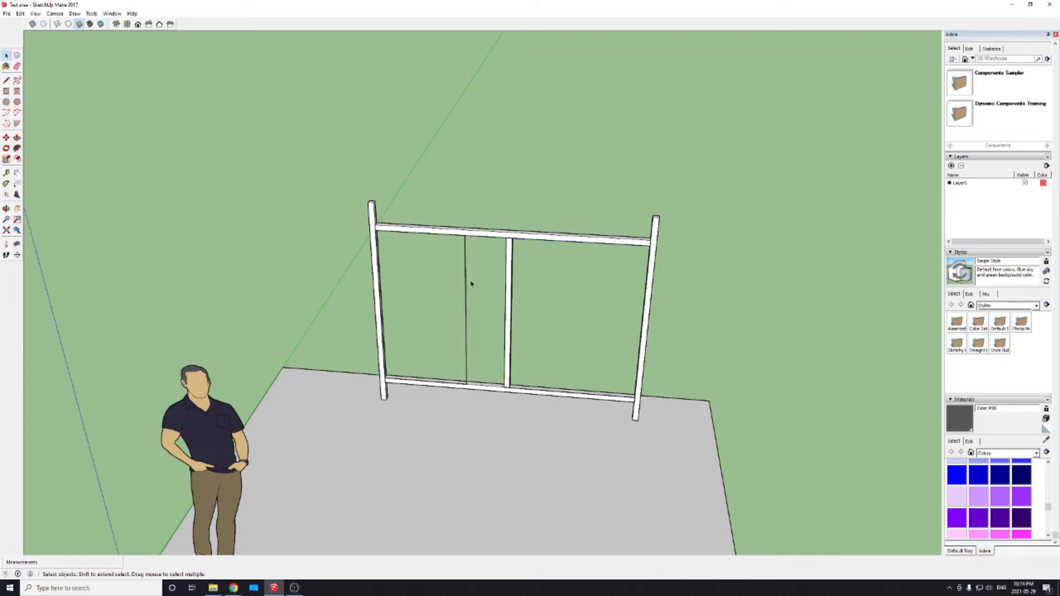
{"action": "left_click", "coordinate": [467, 300]}
{"action": "left_click", "coordinate": [698, 281]}
{"action": "left_click_drag", "start_coordinate": [325, 136], "coordinate": [688, 466]}
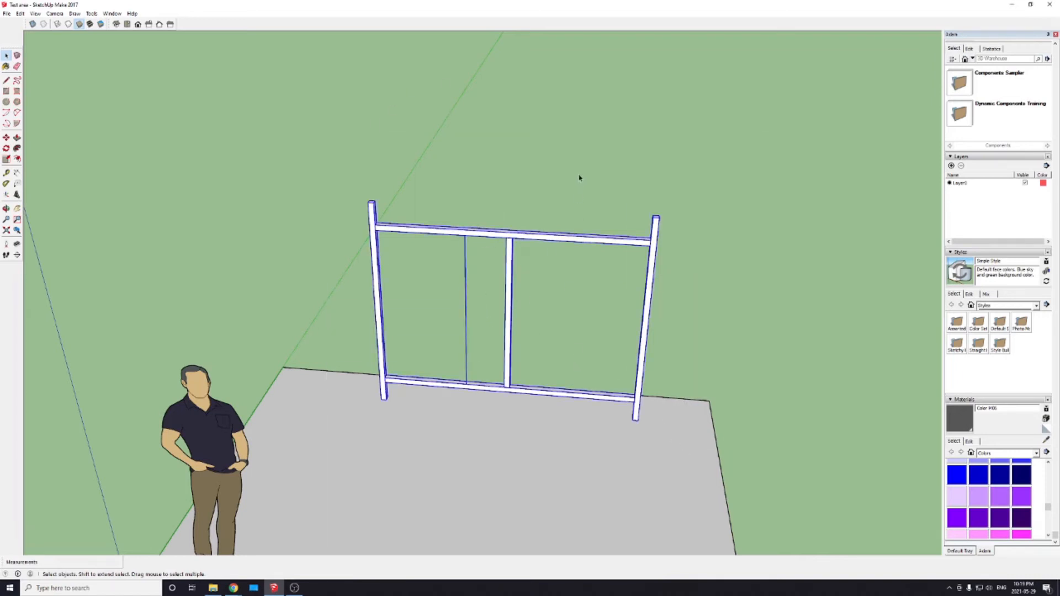
{"action": "left_click", "coordinate": [627, 162]}
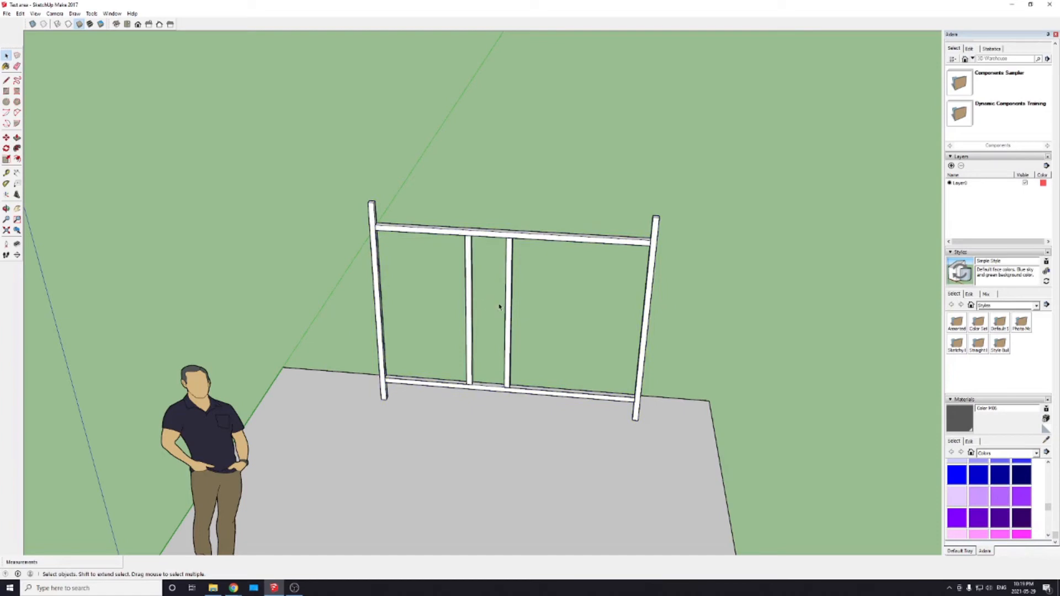
Step: Paint all six frame members with the Wood Board Cork material from the Wood category
{"action": "left_click", "coordinate": [1004, 453]}
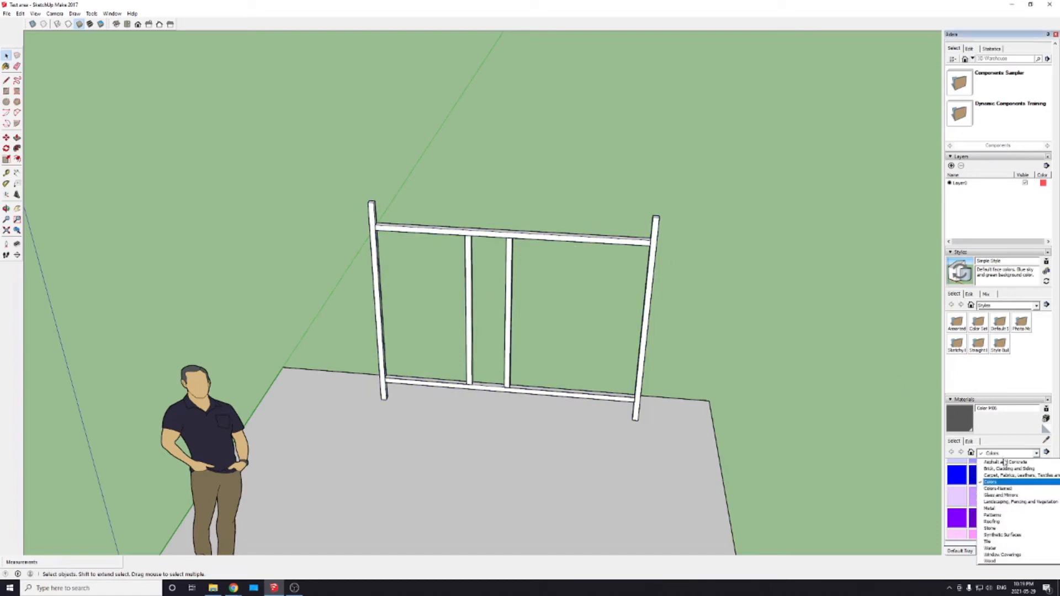
{"action": "left_click", "coordinate": [991, 561]}
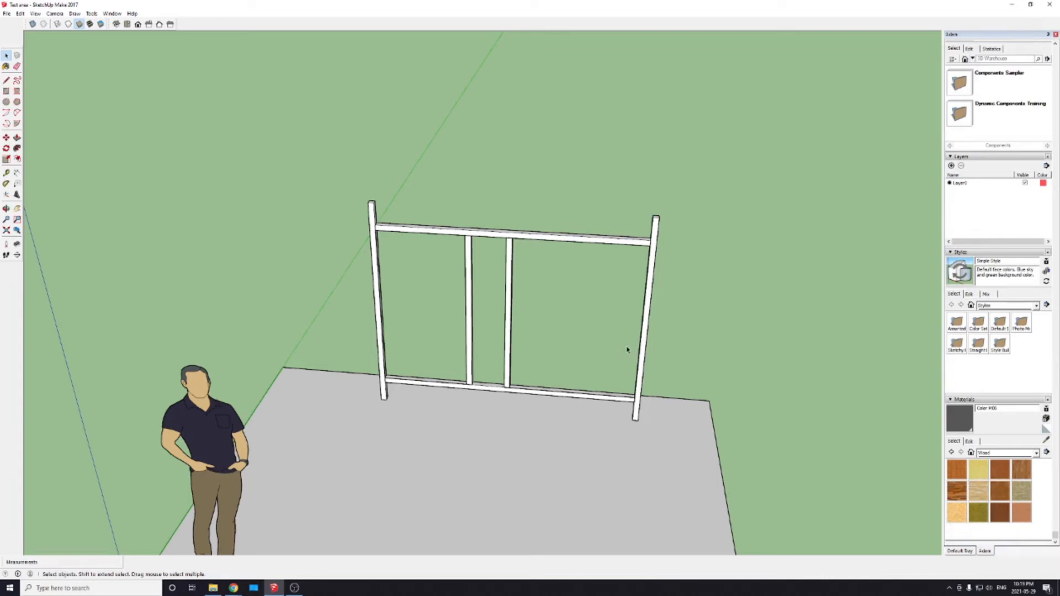
{"action": "left_click", "coordinate": [978, 469]}
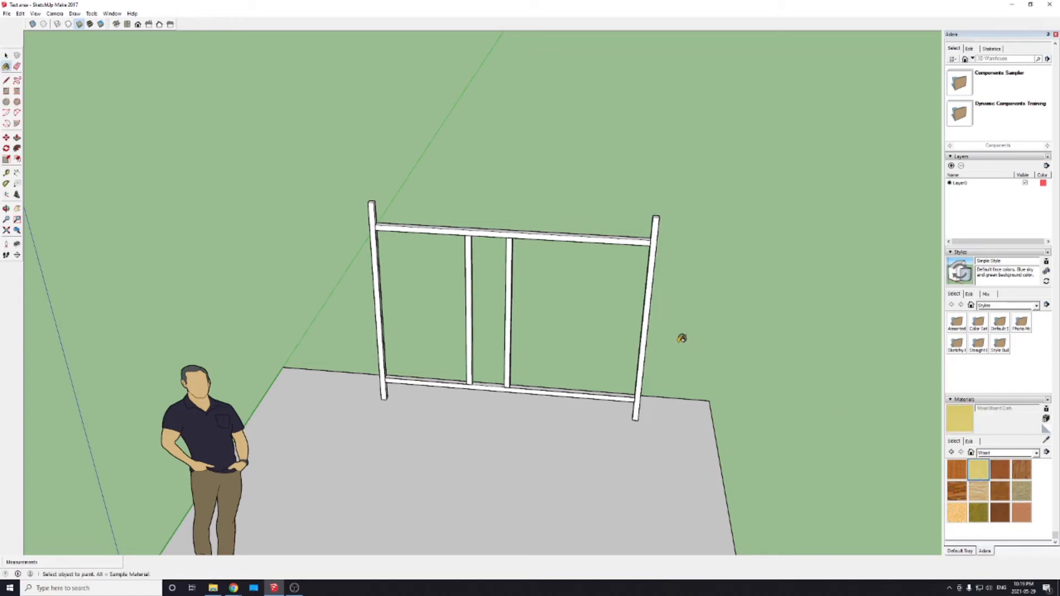
{"action": "left_click", "coordinate": [649, 325]}
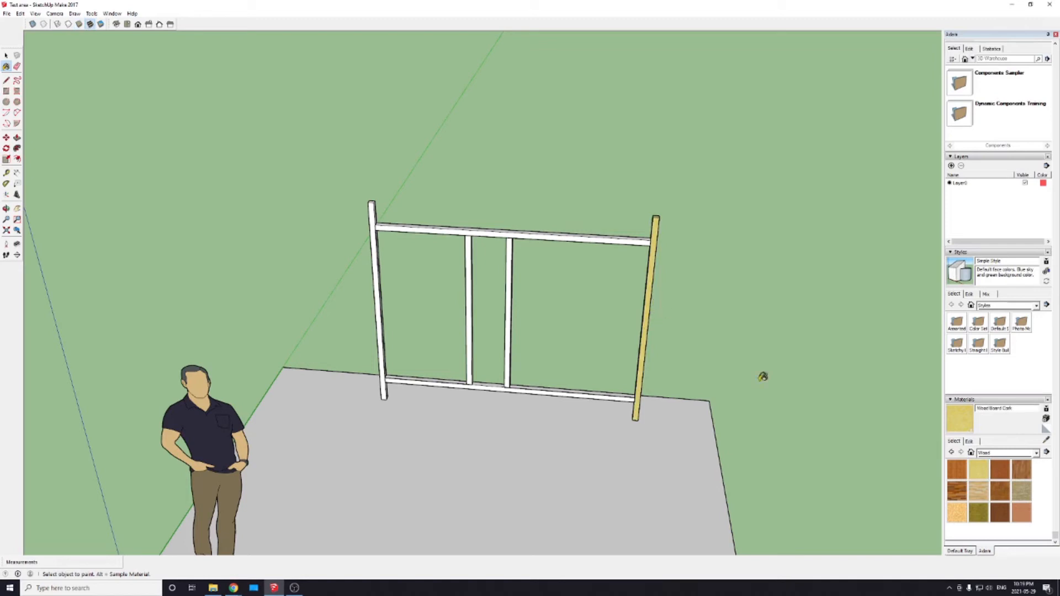
{"action": "left_click", "coordinate": [975, 469]}
{"action": "left_click", "coordinate": [608, 236]}
{"action": "left_click", "coordinate": [513, 254]}
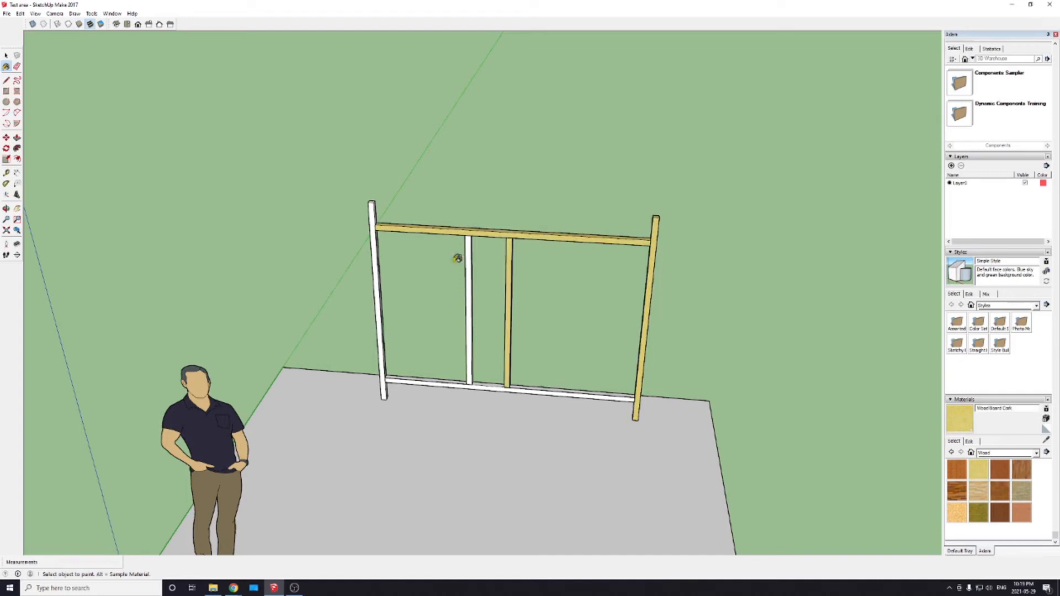
{"action": "left_click", "coordinate": [469, 257]}
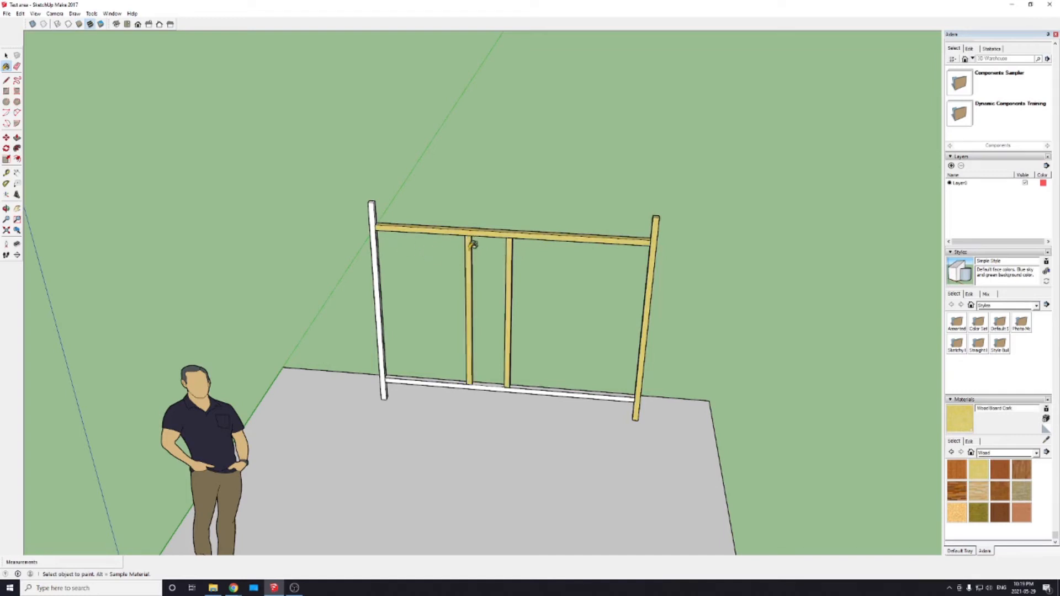
{"action": "left_click", "coordinate": [374, 214]}
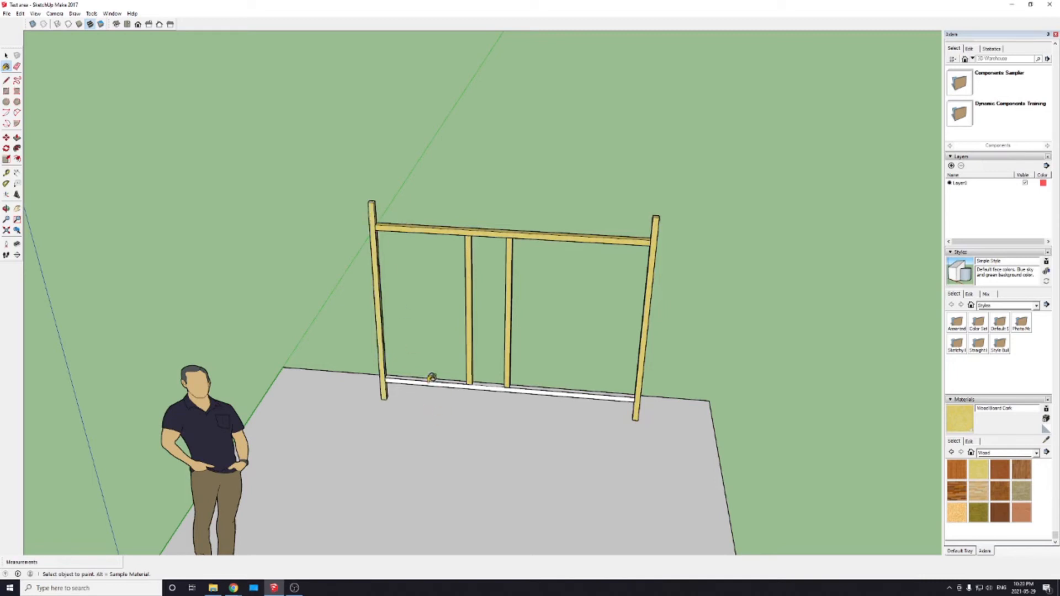
{"action": "left_click", "coordinate": [434, 380]}
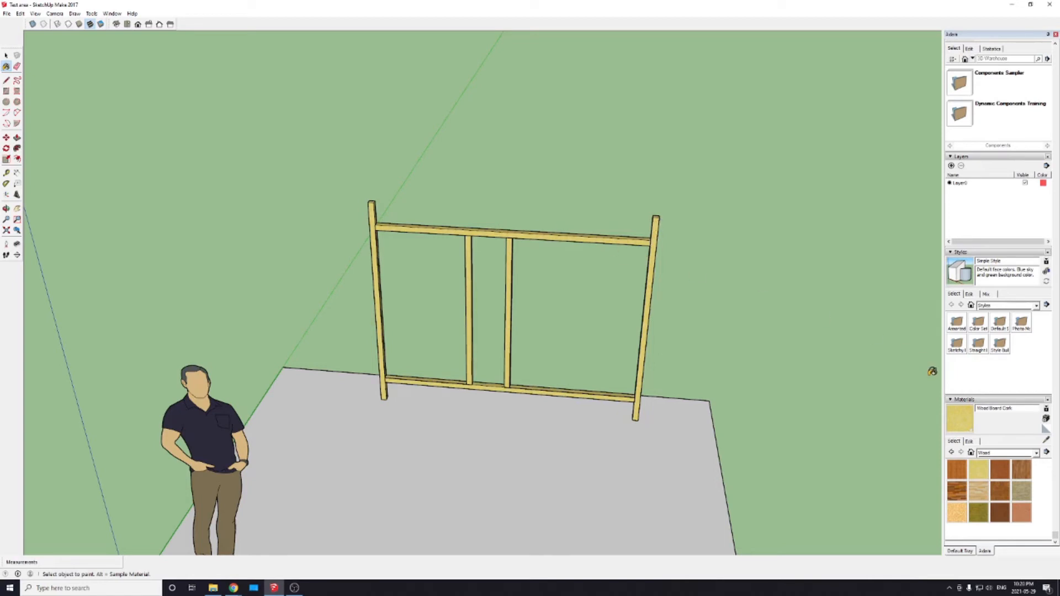
Step: Open the right post for editing, paint its front face with Granite Dark Grey from the Stone category, and exit the post
{"action": "left_click", "coordinate": [1036, 453]}
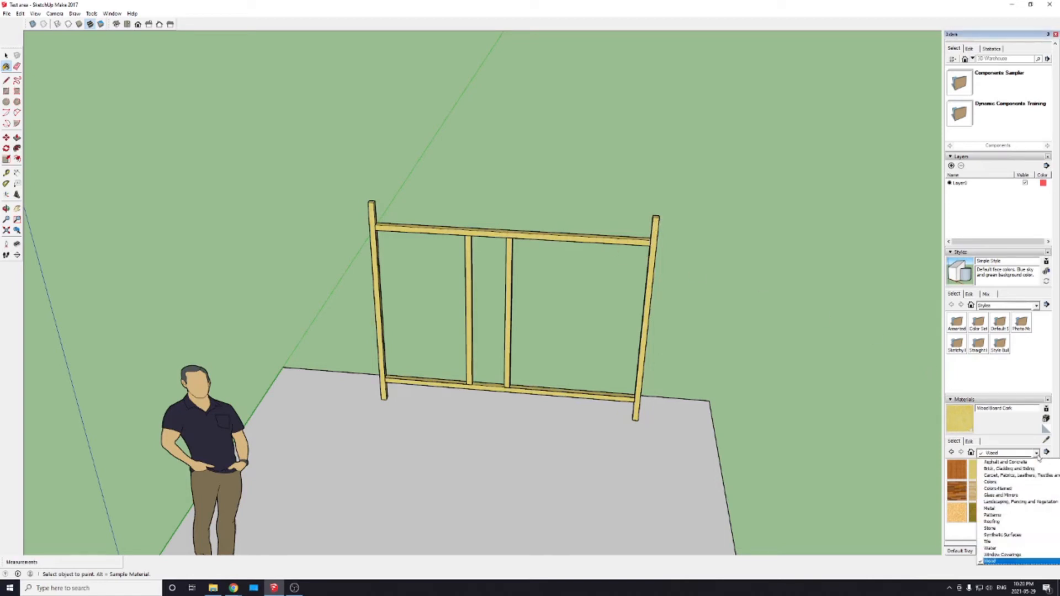
{"action": "left_click", "coordinate": [1005, 528]}
{"action": "left_click", "coordinate": [1000, 469]}
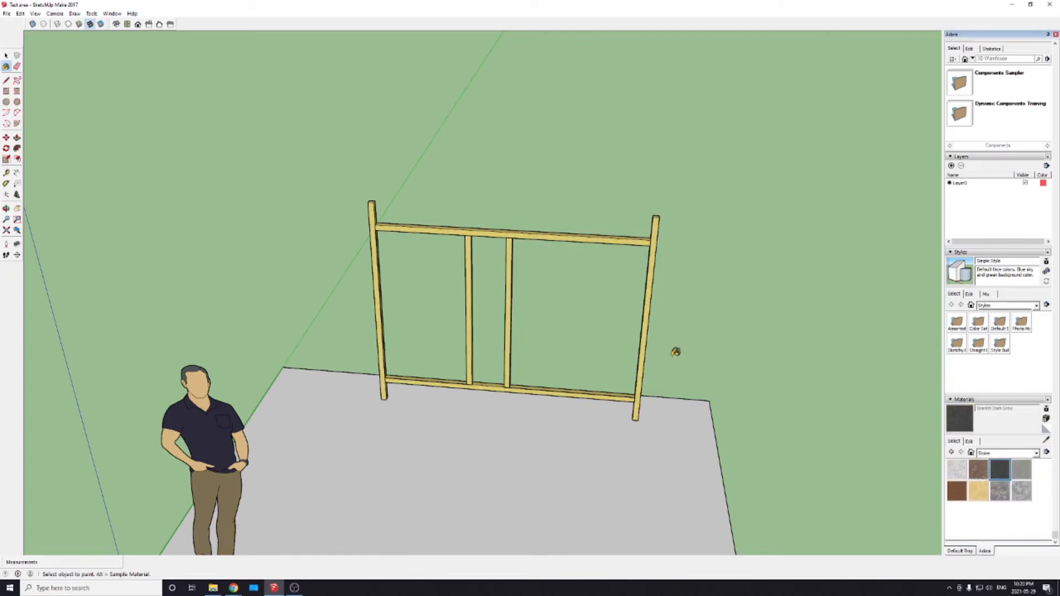
{"action": "key", "text": "space"}
{"action": "double_click", "coordinate": [649, 282]}
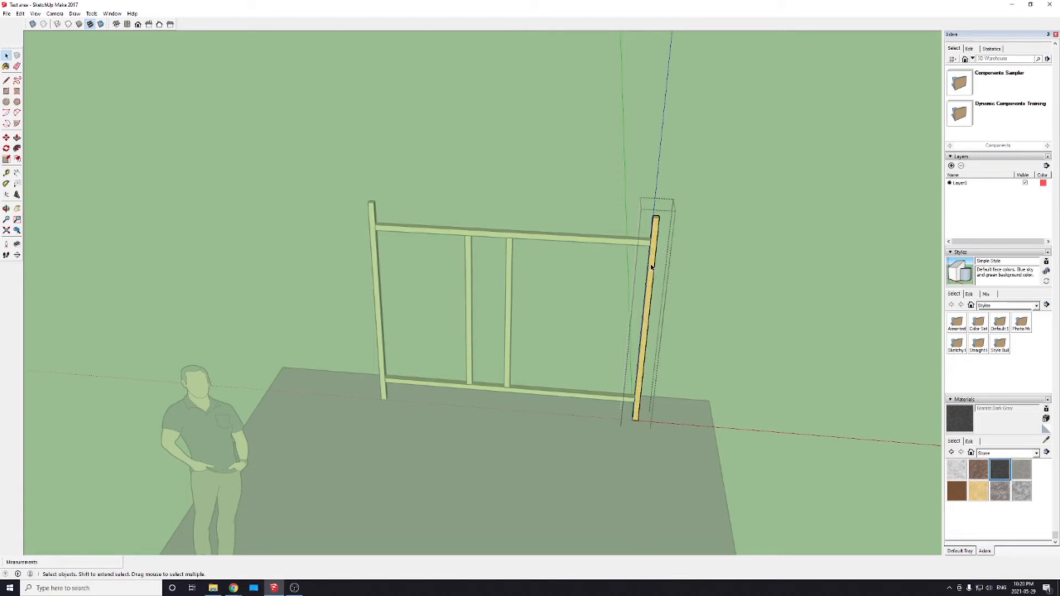
{"action": "triple_click", "coordinate": [652, 267]}
{"action": "middle_click_drag", "start_coordinate": [764, 317], "coordinate": [567, 340]}
{"action": "scroll", "coordinate": [568, 335], "scroll_direction": "up", "scroll_amount": 5}
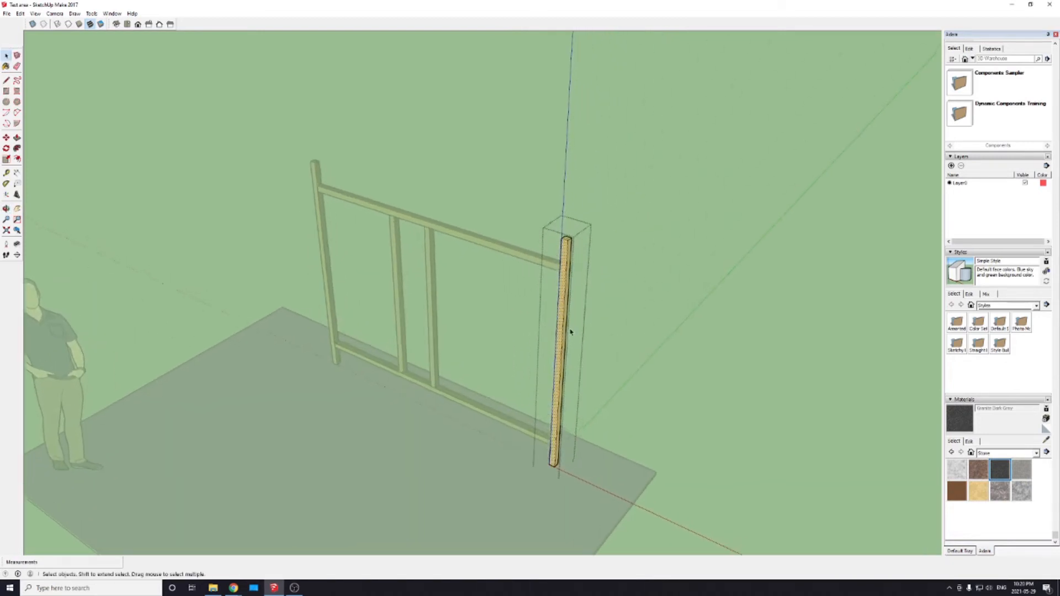
{"action": "left_click", "coordinate": [960, 418]}
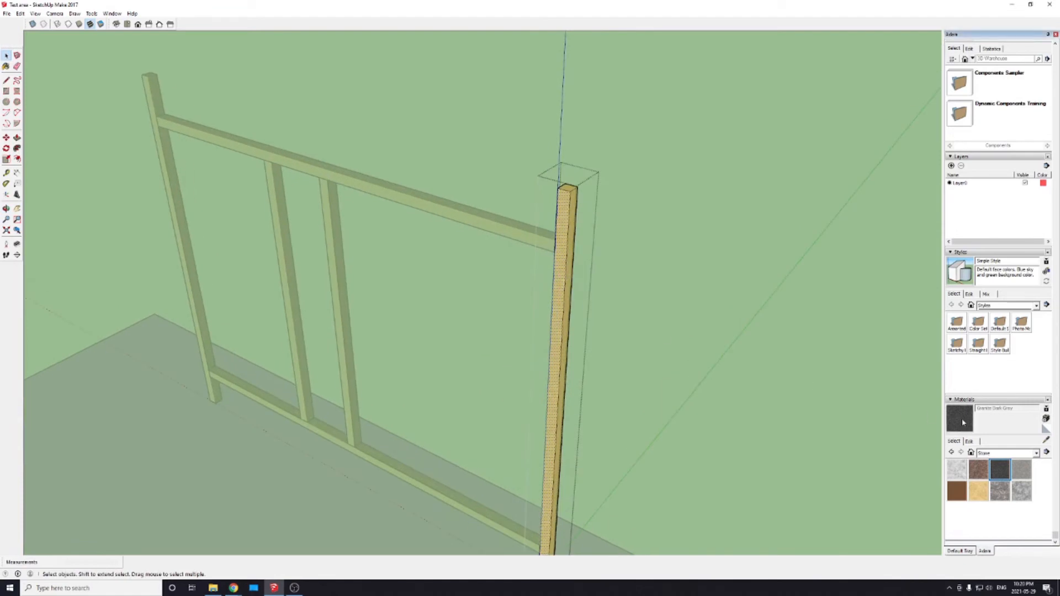
{"action": "left_click", "coordinate": [557, 363]}
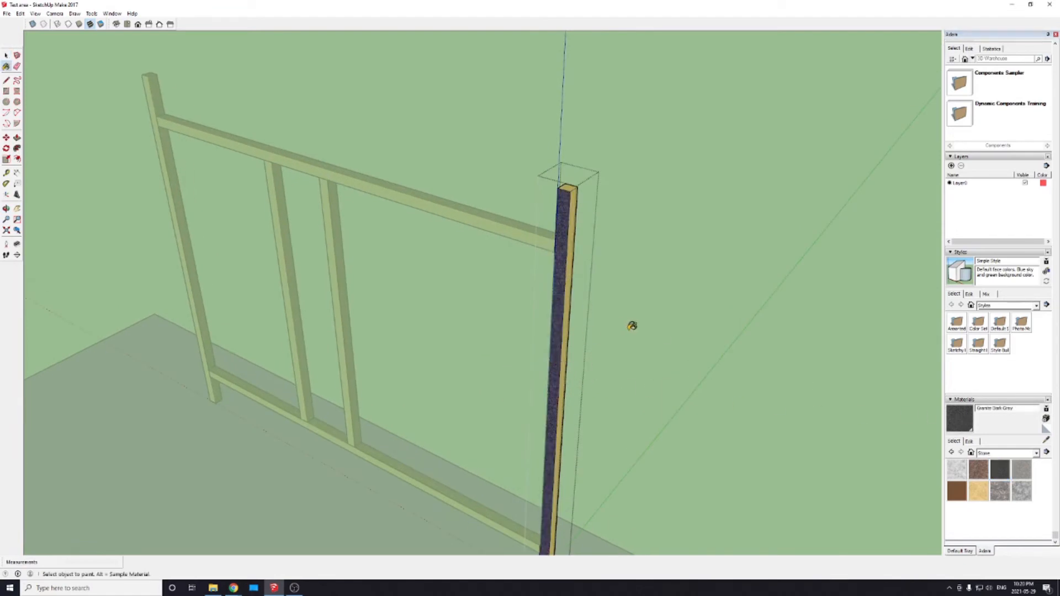
{"action": "key", "text": "space"}
{"action": "left_click", "coordinate": [627, 334]}
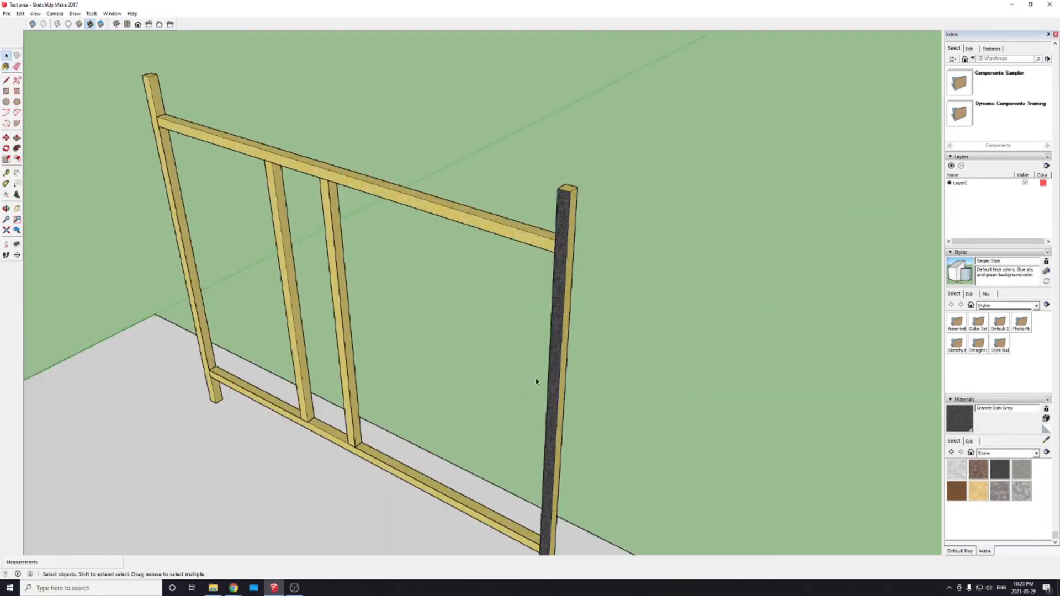
{"action": "middle_click_drag", "start_coordinate": [323, 464], "coordinate": [294, 469]}
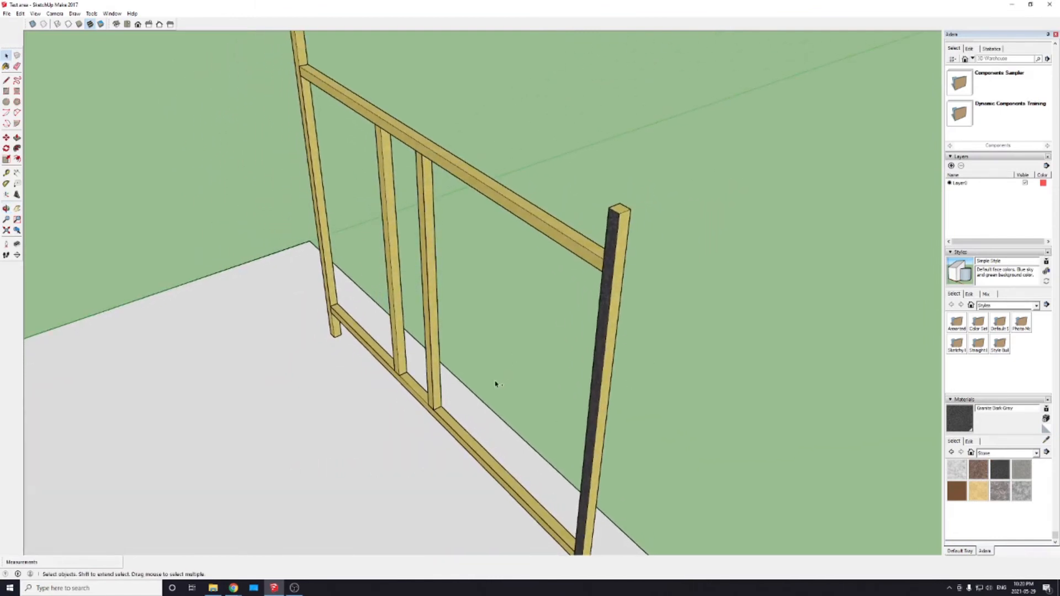
Step: Undo the granite paint on the right post's front face
{"action": "key", "text": "ctrl+z"}
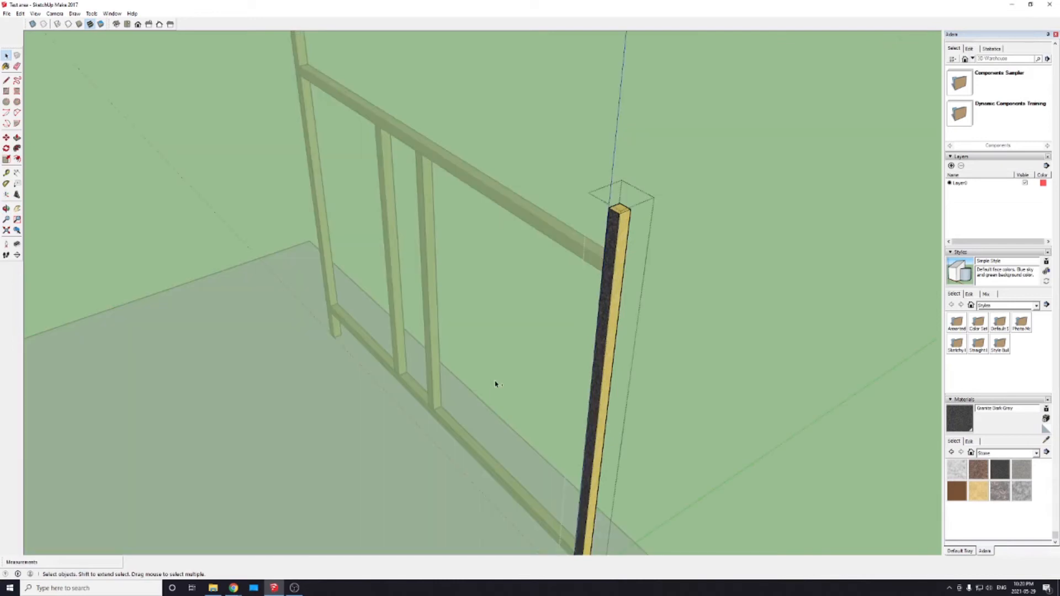
{"action": "key", "text": "ctrl+z"}
{"action": "key", "text": "ctrl+z"}
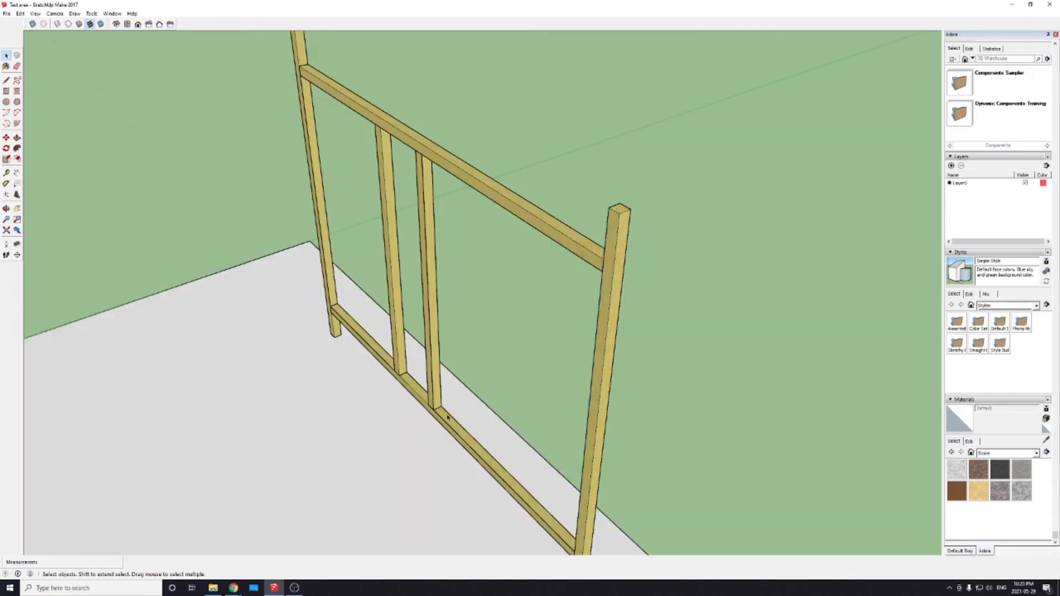
Step: Draw rectangular faces filling the wide right opening and the left opening of the frame, leaving the narrow middle opening empty
{"action": "middle_click_drag", "start_coordinate": [327, 429], "coordinate": [532, 374]}
{"action": "scroll", "coordinate": [605, 379], "scroll_direction": "down", "scroll_amount": 5}
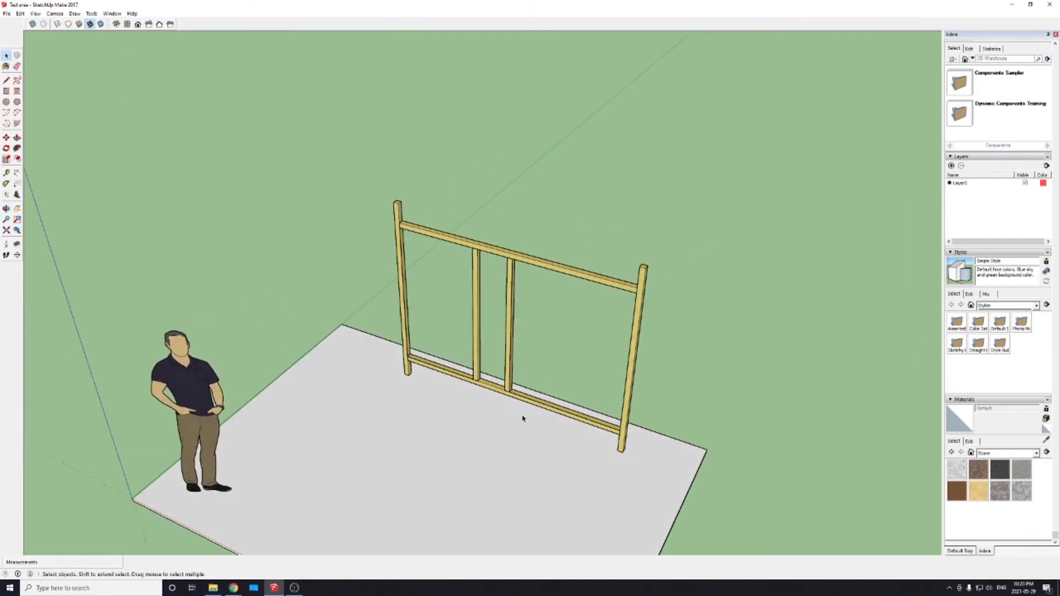
{"action": "middle_click_drag", "start_coordinate": [523, 419], "coordinate": [587, 499]}
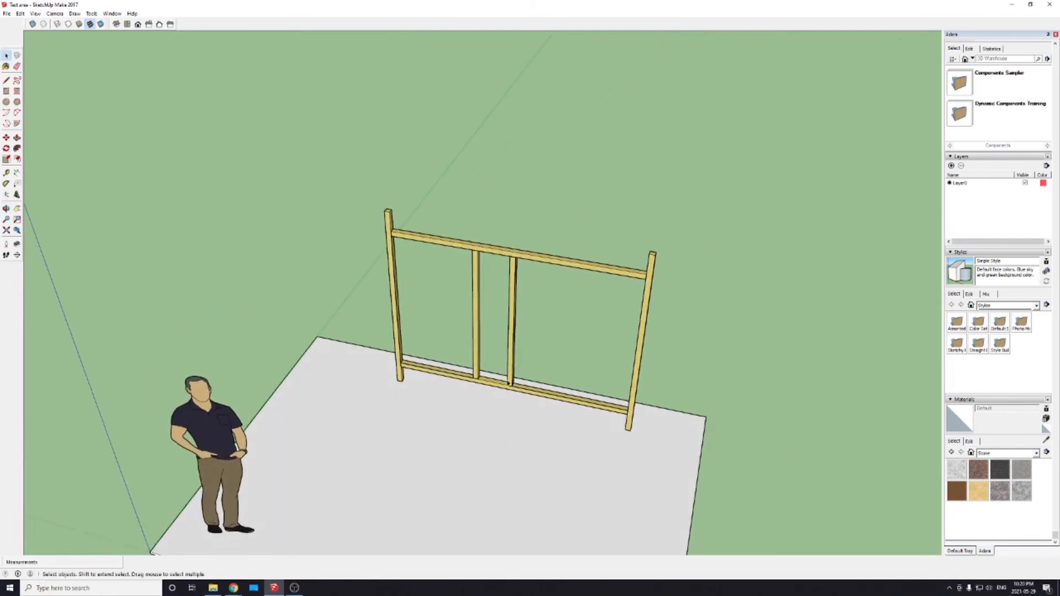
{"action": "middle_click_drag", "start_coordinate": [508, 382], "coordinate": [543, 298]}
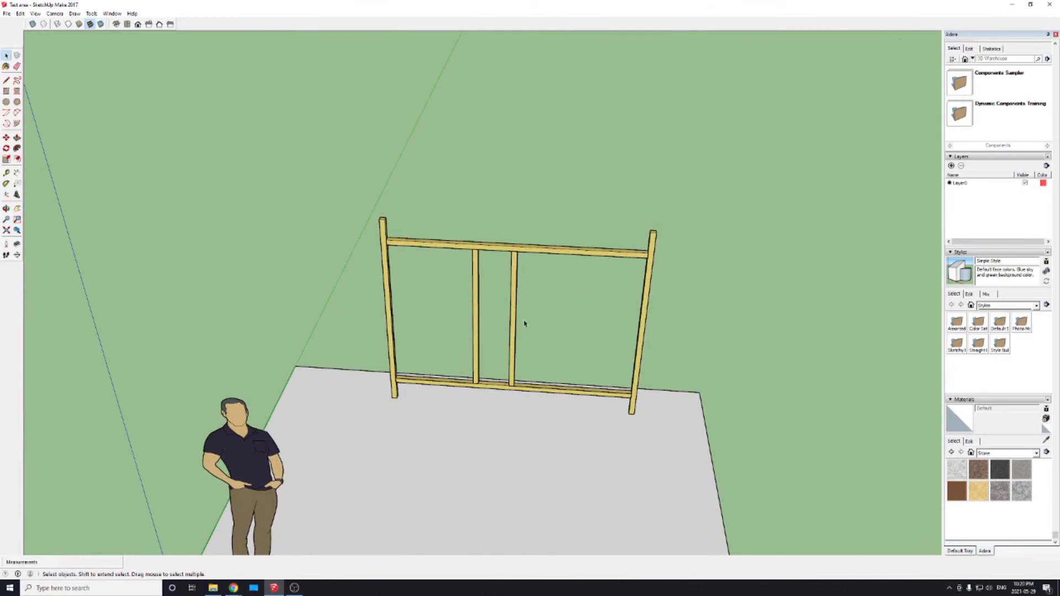
{"action": "left_click", "coordinate": [6, 90]}
{"action": "left_click", "coordinate": [517, 252]}
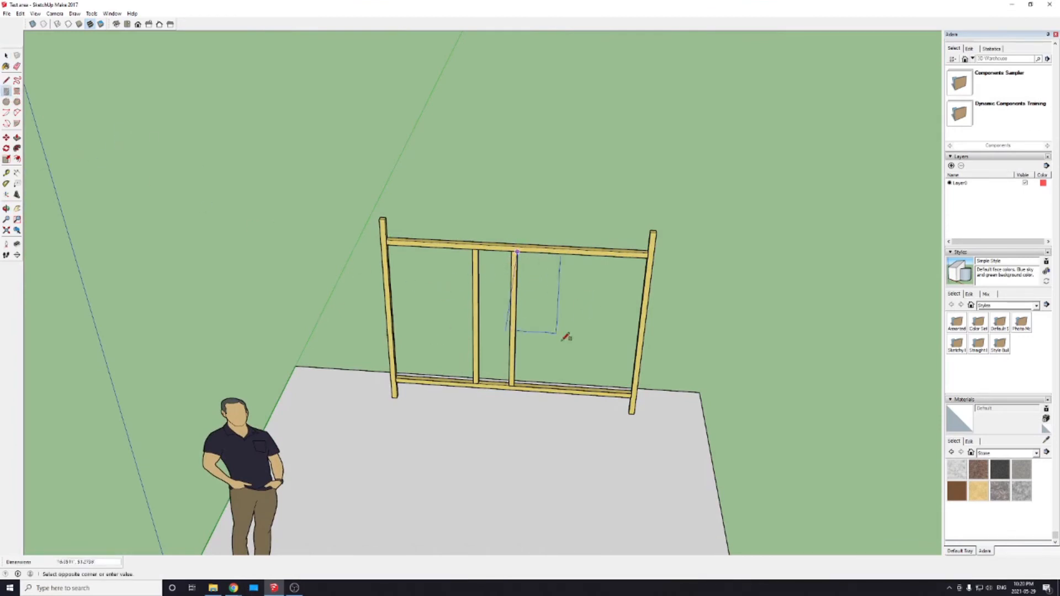
{"action": "left_click", "coordinate": [632, 392]}
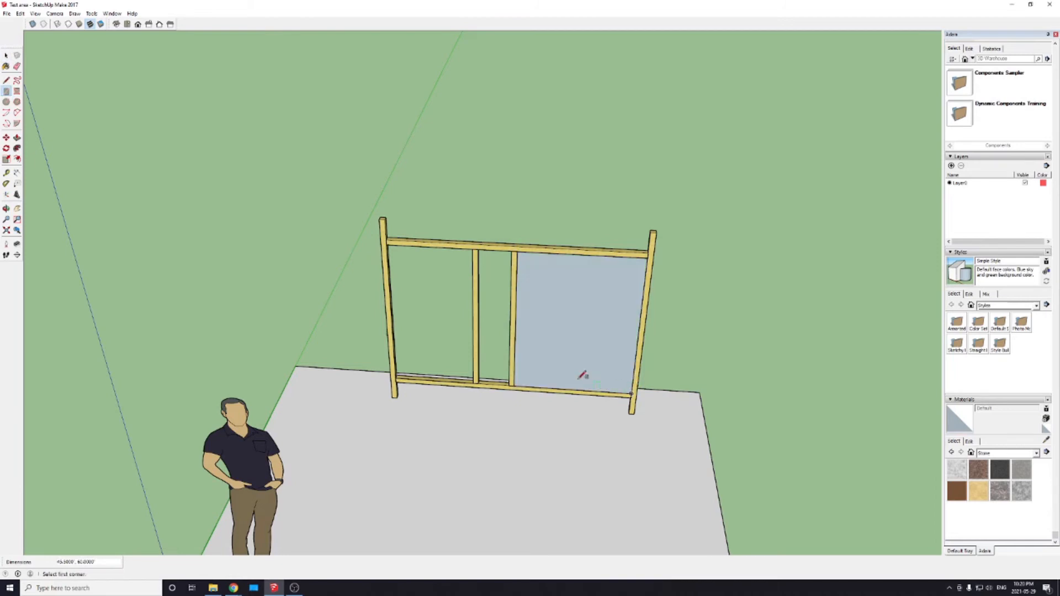
{"action": "left_click", "coordinate": [387, 244]}
{"action": "left_click", "coordinate": [474, 382]}
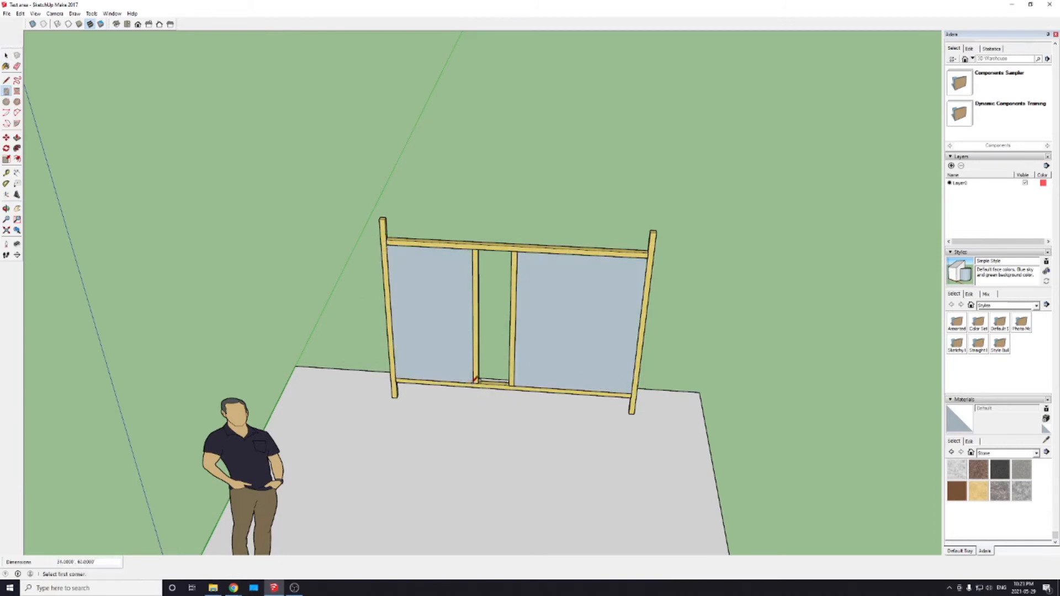
Step: Choose the Fencing Construction material from the Landscaping, Fencing and Vegetation category
{"action": "left_click", "coordinate": [1037, 453]}
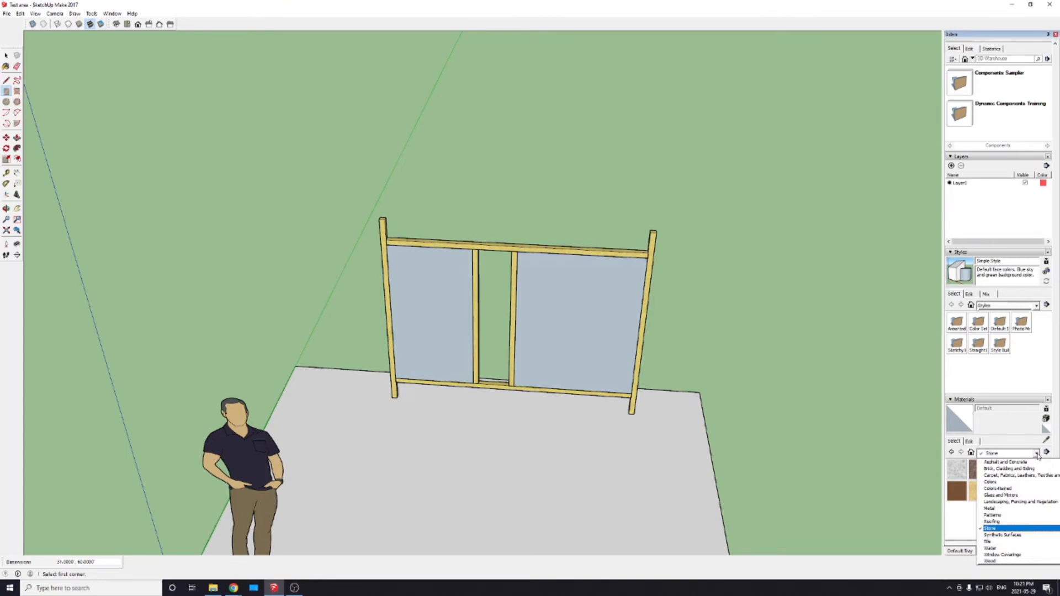
{"action": "left_click", "coordinate": [1025, 502]}
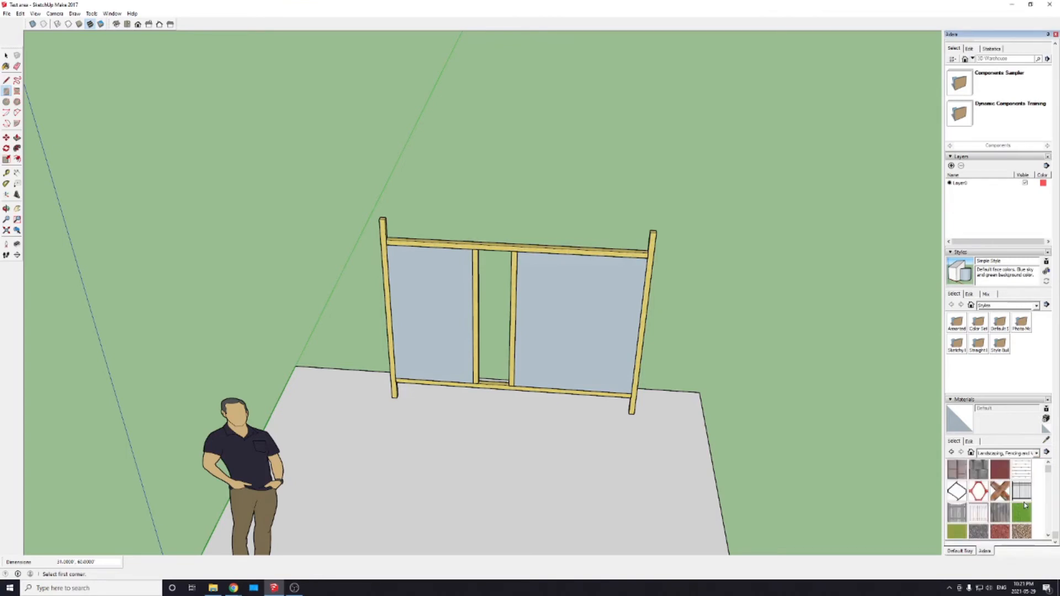
{"action": "left_click", "coordinate": [978, 492]}
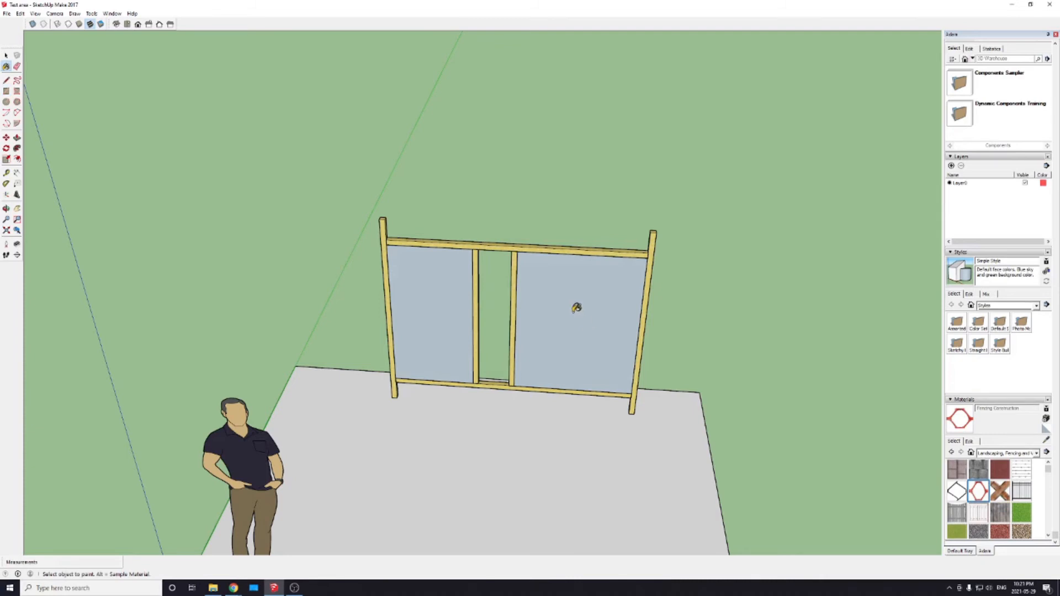
Step: Move the standing man figure from the slab's corner to behind the right panel of the frame
{"action": "mouse_move", "coordinate": [707, 369]}
{"action": "middle_mouse_down"}
{"action": "mouse_move", "coordinate": [524, 381]}
{"action": "mouse_move", "coordinate": [667, 391]}
{"action": "mouse_move", "coordinate": [402, 374]}
{"action": "mouse_move", "coordinate": [595, 426]}
{"action": "mouse_move", "coordinate": [726, 399]}
{"action": "middle_mouse_up"}
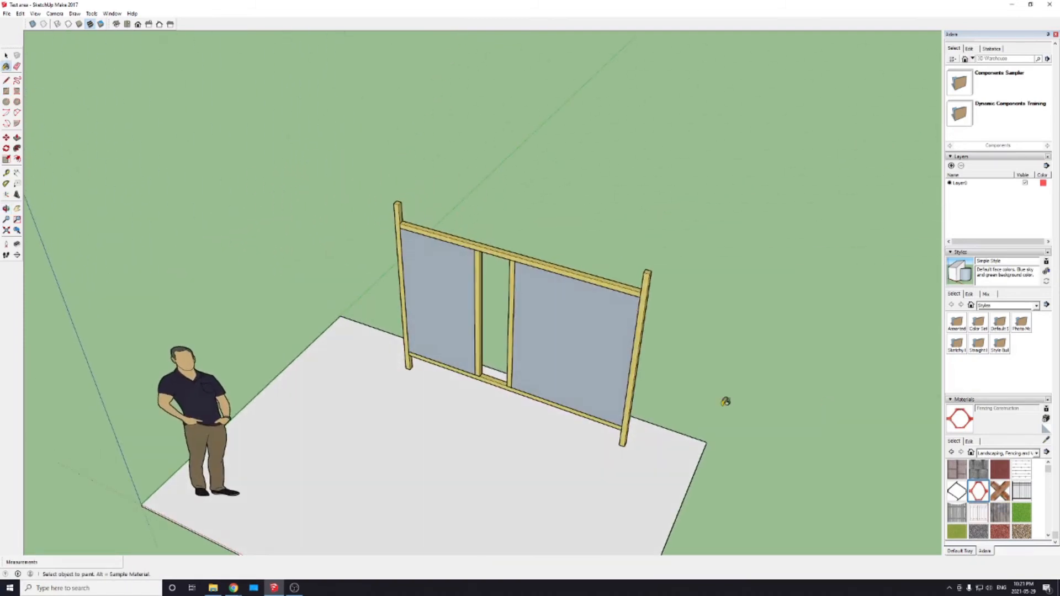
{"action": "key", "text": "space"}
{"action": "left_click", "coordinate": [193, 405]}
{"action": "key", "text": "m"}
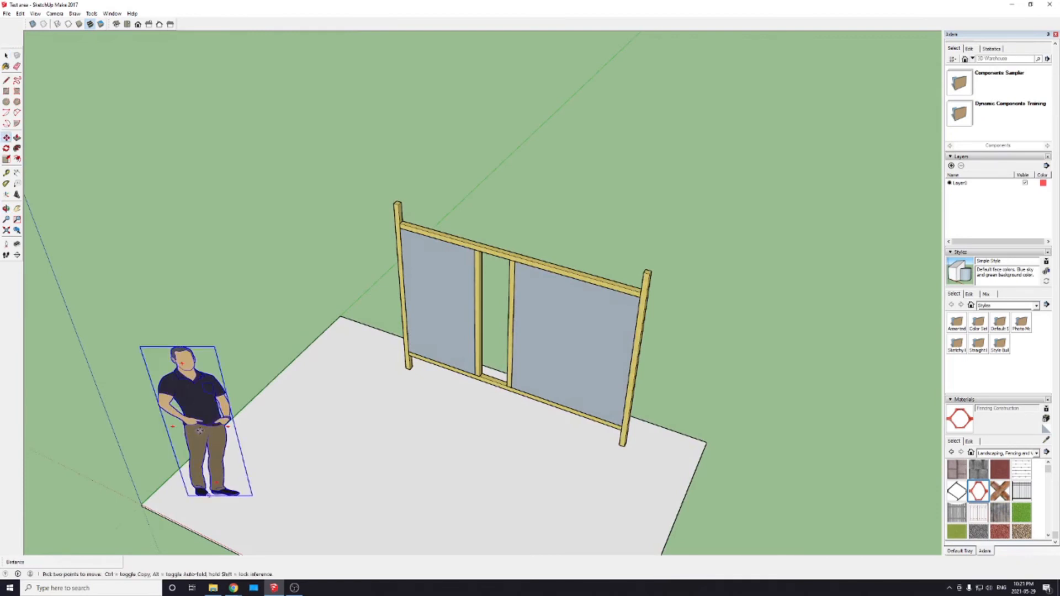
{"action": "left_click", "coordinate": [200, 427]}
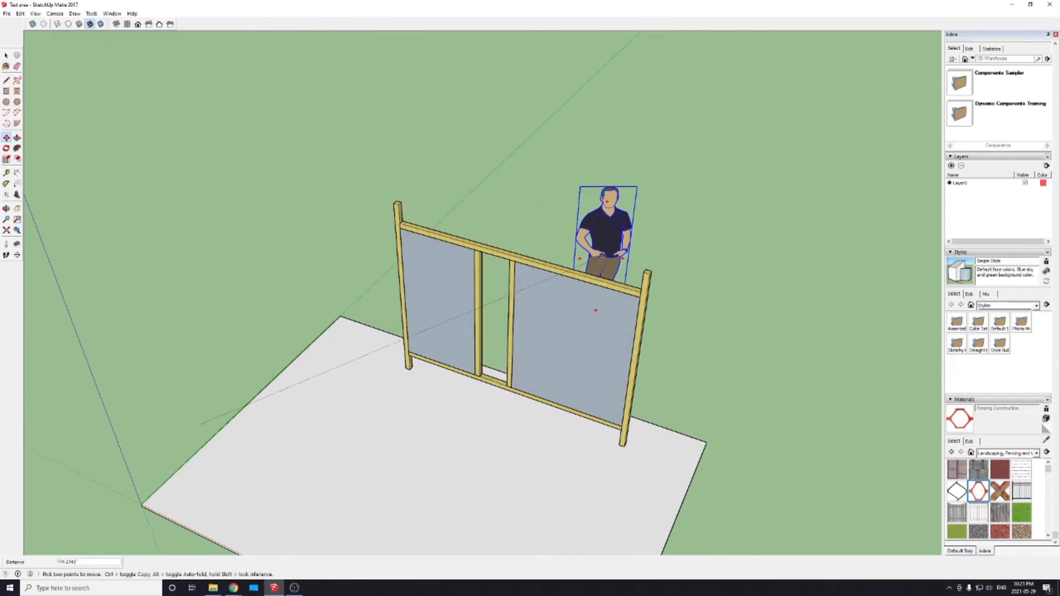
{"action": "left_click", "coordinate": [603, 256]}
{"action": "middle_click_drag", "start_coordinate": [415, 482], "coordinate": [535, 346]}
{"action": "key", "text": "m"}
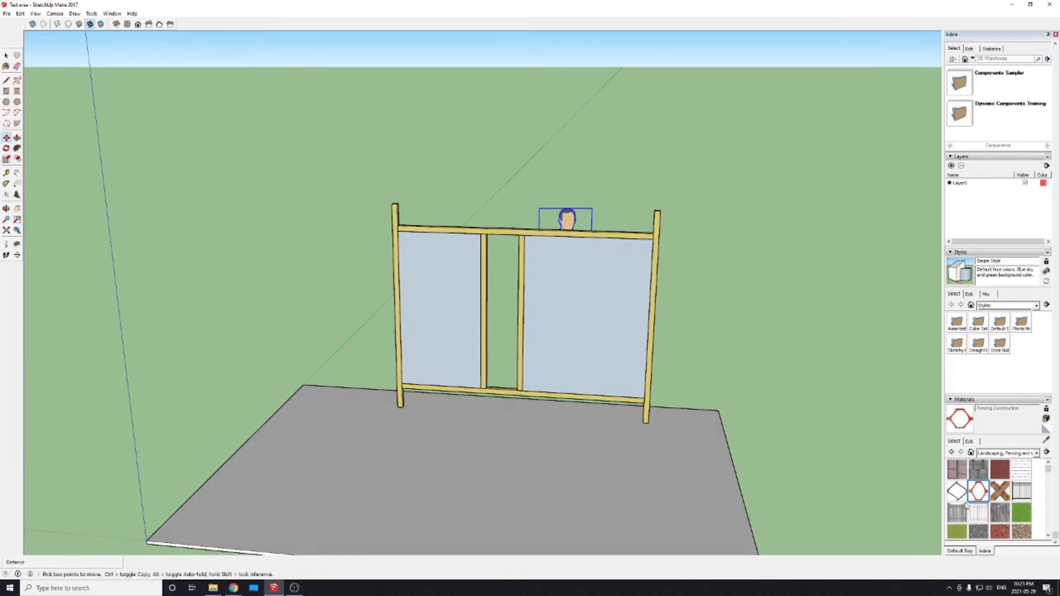
Step: Paint the right and left panel faces with the Fencing Construction material
{"action": "key", "text": "b"}
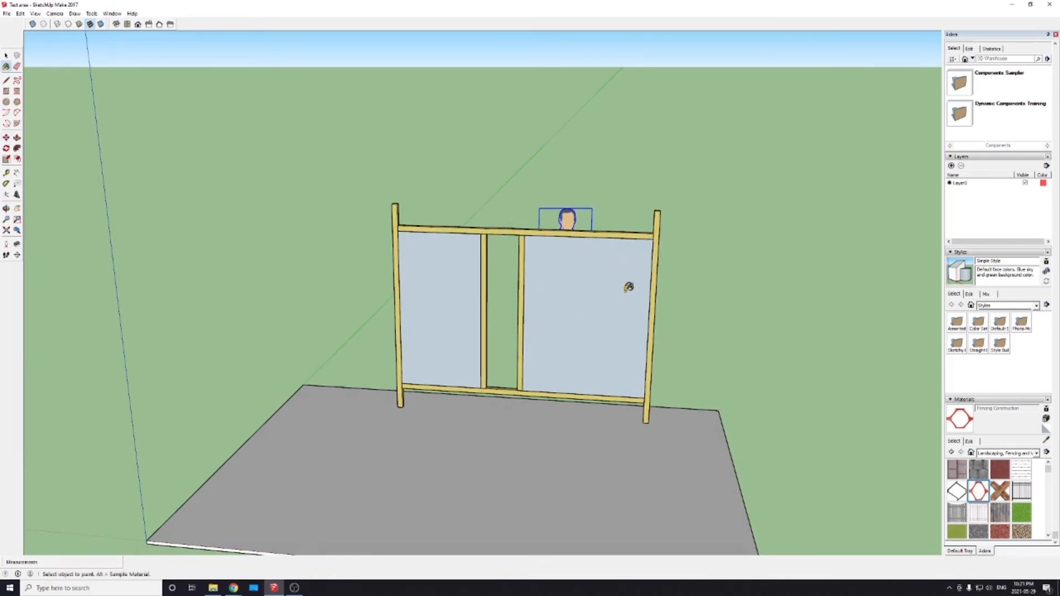
{"action": "left_click", "coordinate": [627, 288]}
{"action": "left_click", "coordinate": [451, 305]}
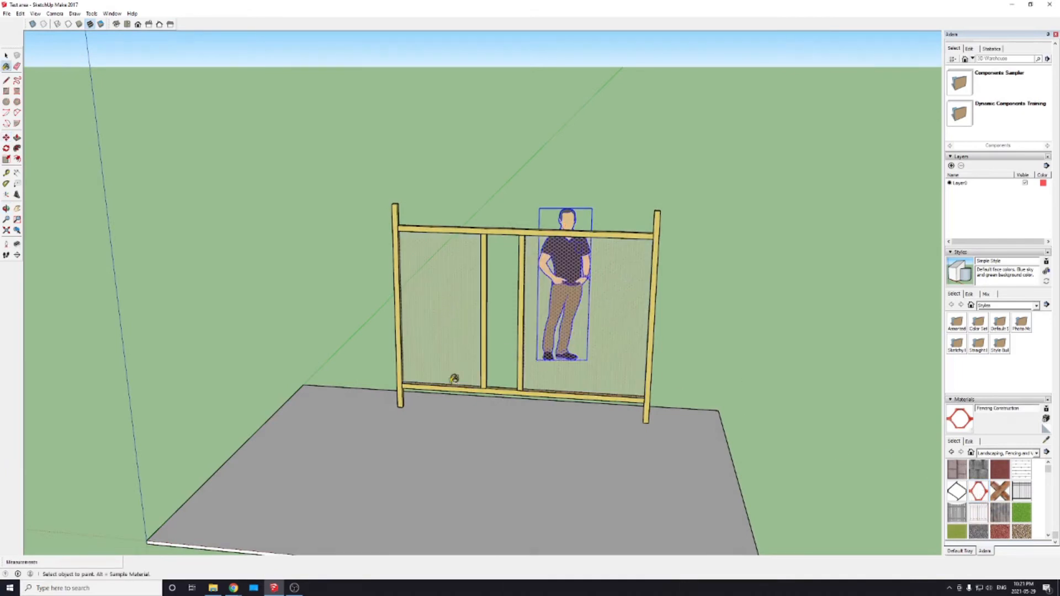
Step: Move the man figure from behind the frame back to the slab's left edge in front of it
{"action": "mouse_move", "coordinate": [679, 466]}
{"action": "middle_mouse_down"}
{"action": "mouse_move", "coordinate": [565, 510]}
{"action": "mouse_move", "coordinate": [497, 556]}
{"action": "mouse_move", "coordinate": [825, 513]}
{"action": "mouse_move", "coordinate": [698, 592]}
{"action": "mouse_move", "coordinate": [663, 585]}
{"action": "middle_mouse_up"}
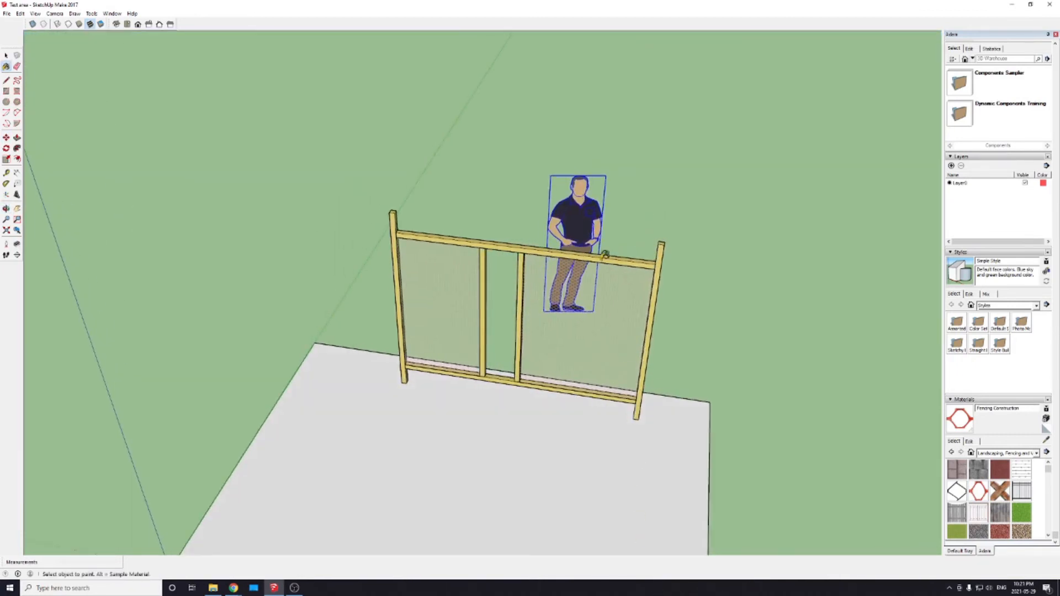
{"action": "key", "text": "space"}
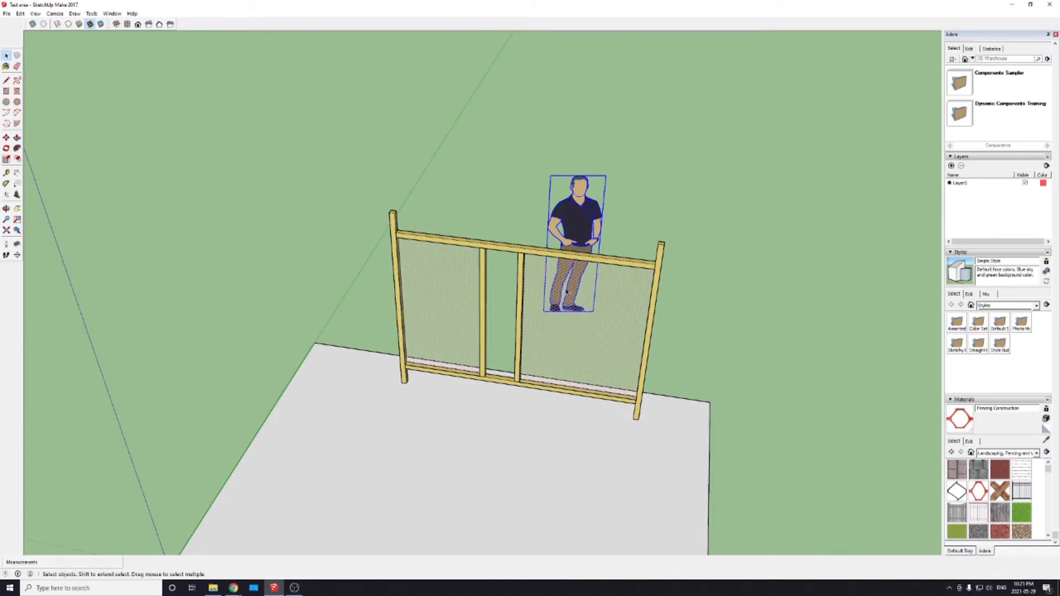
{"action": "key", "text": "m"}
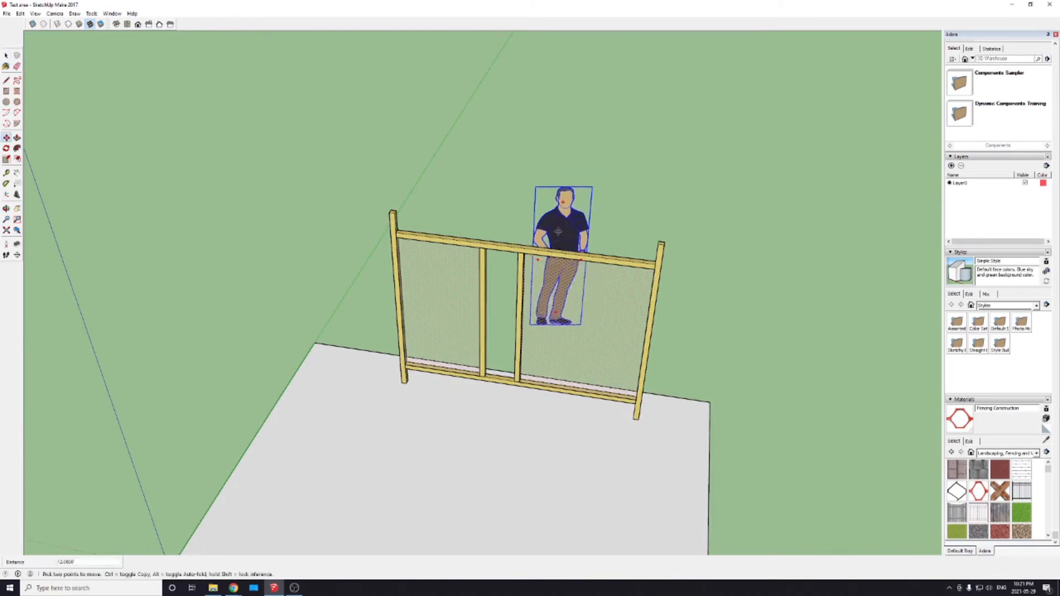
{"action": "left_click_drag", "start_coordinate": [578, 220], "coordinate": [272, 454]}
{"action": "key", "text": "space"}
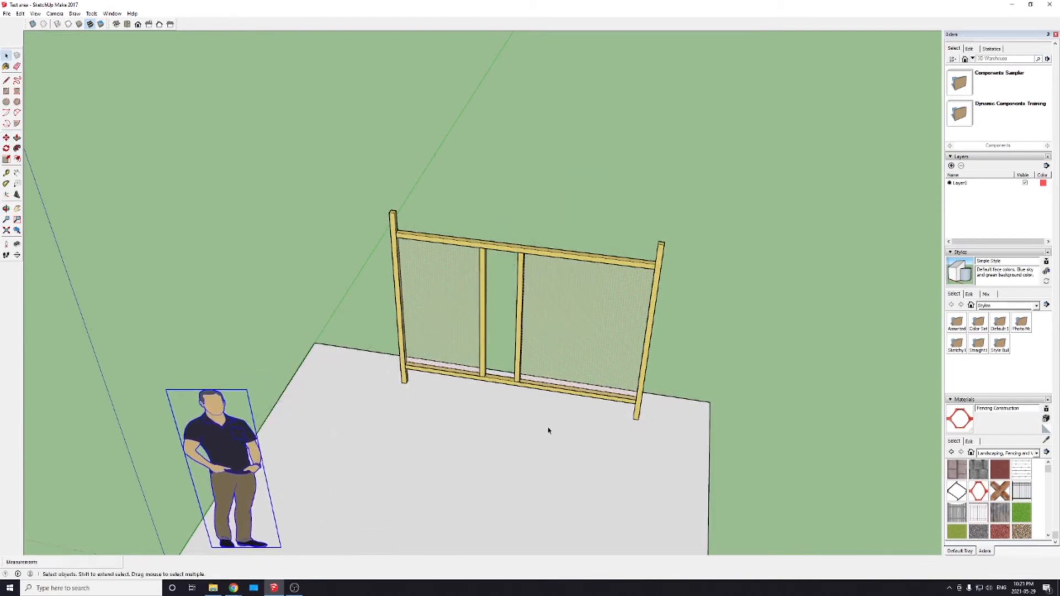
Step: Try to move the frame's upper horizontal member separately from the other members and panels
{"action": "middle_click_drag", "start_coordinate": [548, 430], "coordinate": [575, 329]}
{"action": "middle_click_drag", "start_coordinate": [667, 419], "coordinate": [65, 497]}
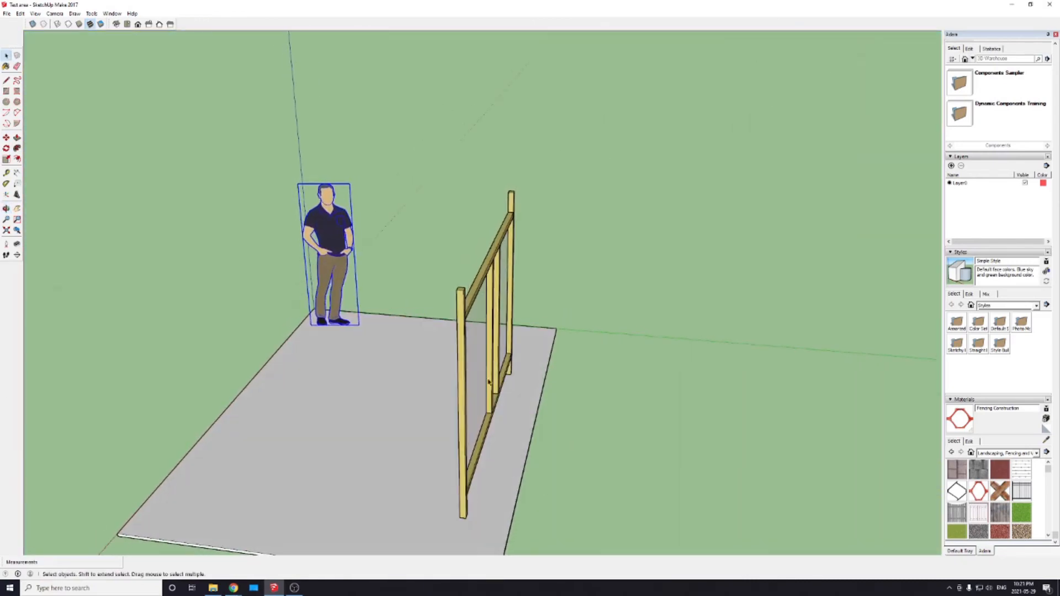
{"action": "middle_click_drag", "start_coordinate": [488, 381], "coordinate": [616, 435]}
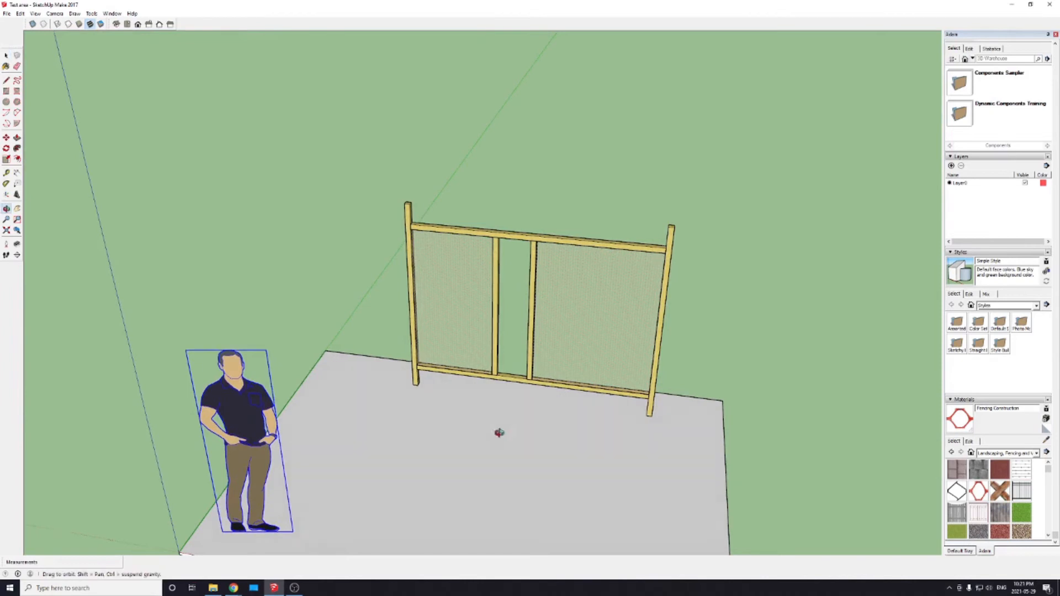
{"action": "middle_click_drag", "start_coordinate": [499, 499], "coordinate": [389, 322]}
{"action": "left_click_drag", "start_coordinate": [362, 165], "coordinate": [703, 439]}
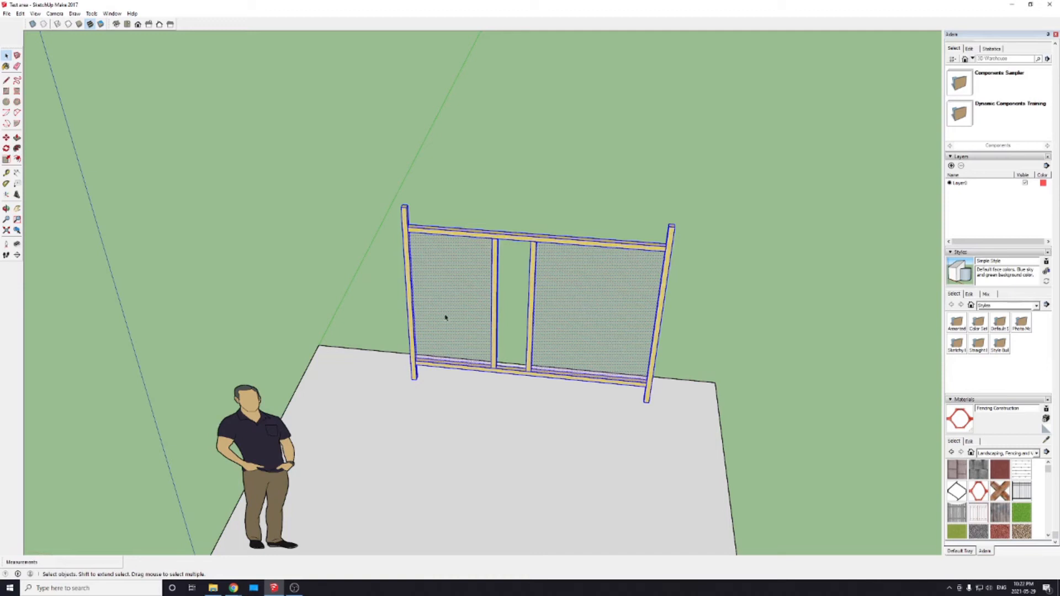
{"action": "left_click", "coordinate": [563, 282]}
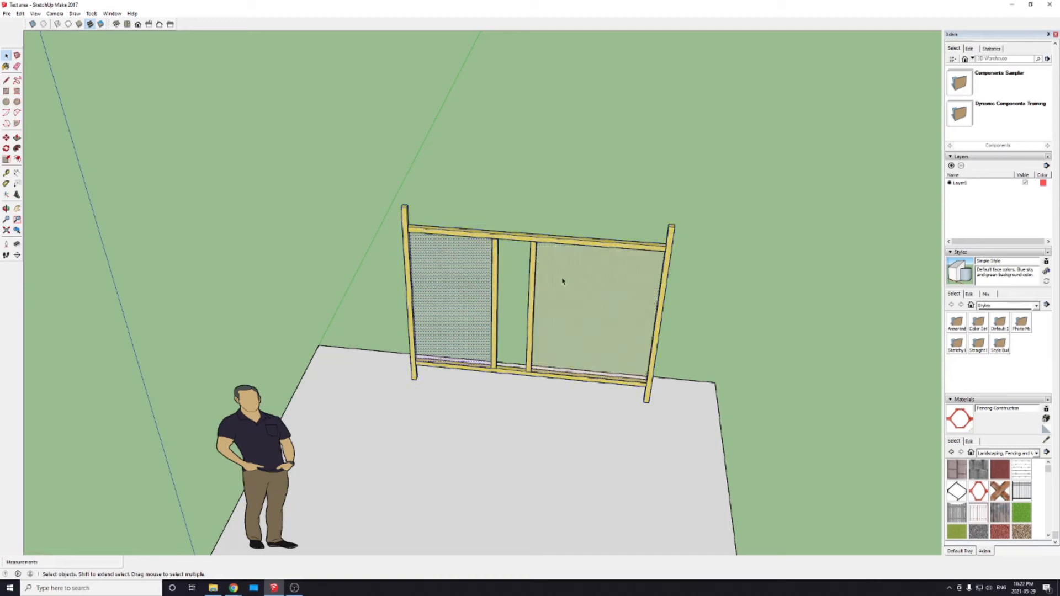
{"action": "key", "text": "m"}
{"action": "left_click", "coordinate": [540, 238]}
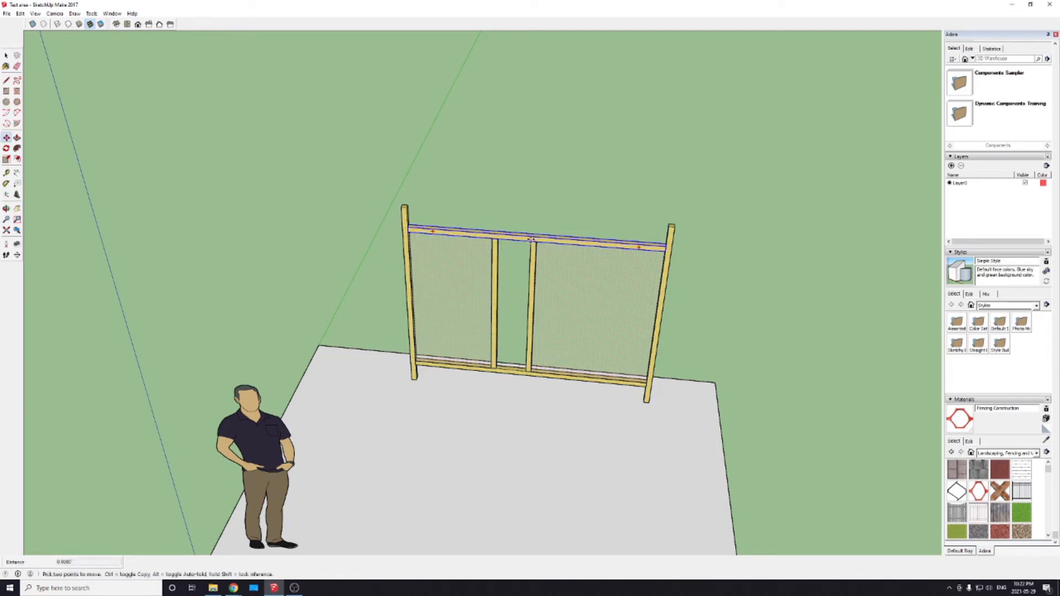
{"action": "left_click", "coordinate": [543, 228]}
Step: Select the whole wall frame with its members and mesh panels and make it one group
{"action": "key", "text": "space"}
{"action": "left_click_drag", "start_coordinate": [355, 153], "coordinate": [711, 452]}
{"action": "right_click", "coordinate": [592, 332]}
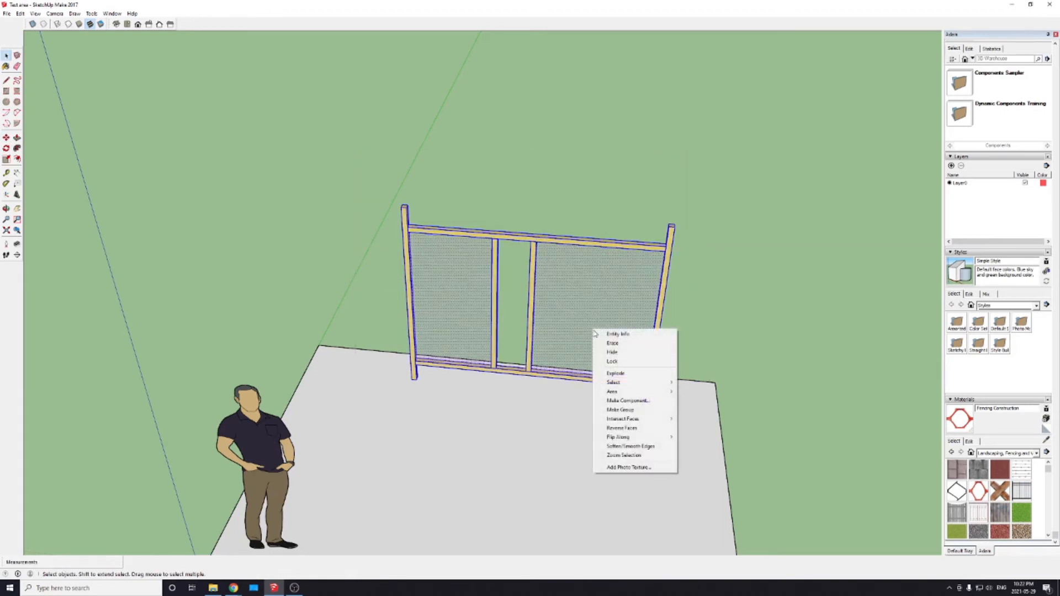
{"action": "left_click", "coordinate": [602, 412]}
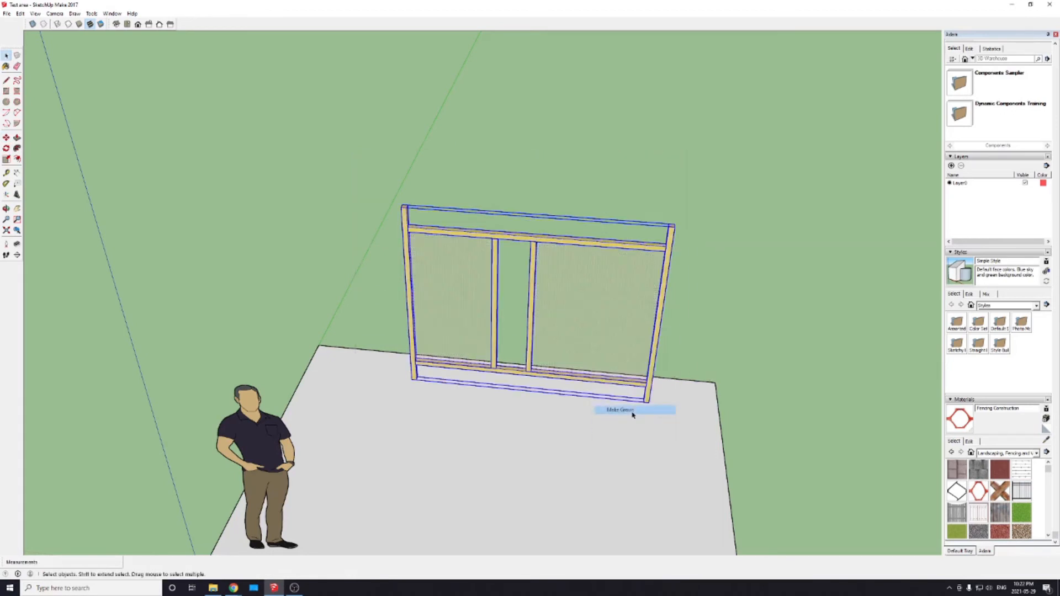
{"action": "left_click", "coordinate": [675, 330]}
{"action": "middle_click_drag", "start_coordinate": [620, 366], "coordinate": [388, 404]}
{"action": "middle_click_drag", "start_coordinate": [515, 361], "coordinate": [541, 404]}
{"action": "key", "text": "m"}
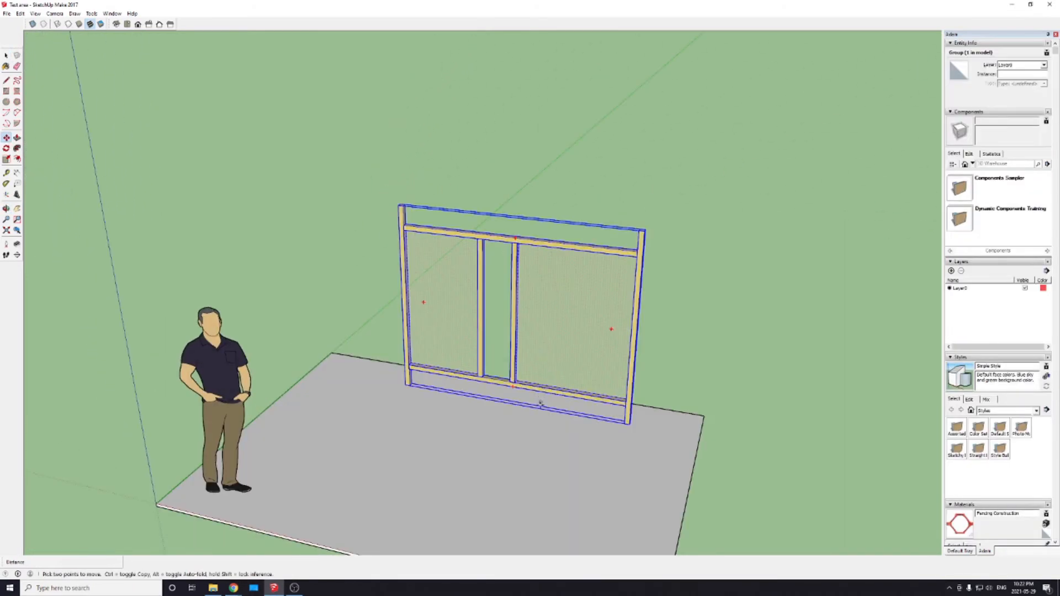
{"action": "middle_click_drag", "start_coordinate": [498, 461], "coordinate": [552, 383]}
{"action": "key", "text": "space"}
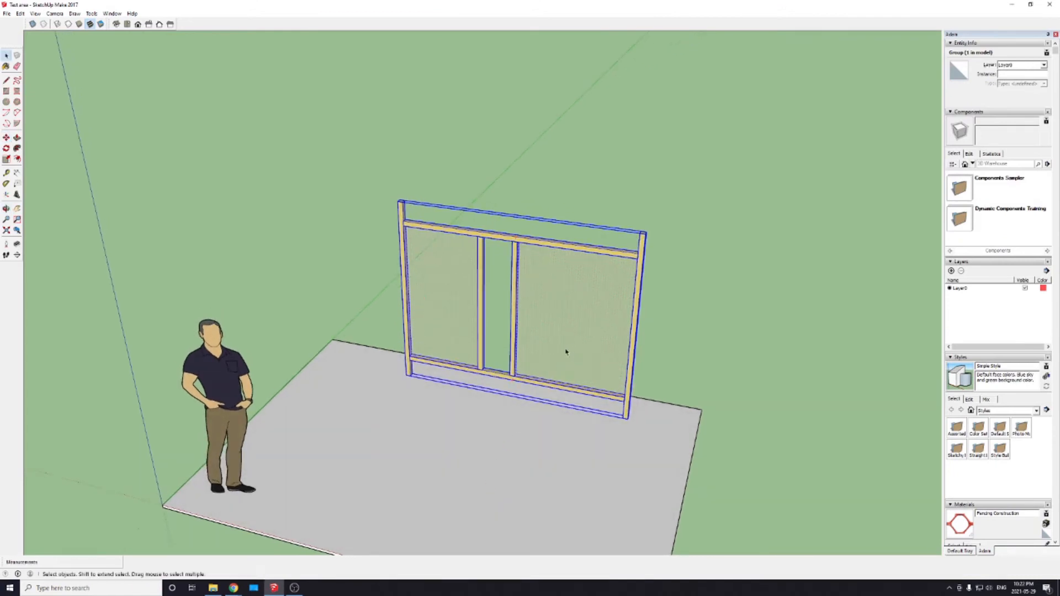
Step: Add the ground slab to the selected wall frame and make both into a single group
{"action": "scroll", "coordinate": [485, 355], "scroll_direction": "down", "scroll_amount": 2}
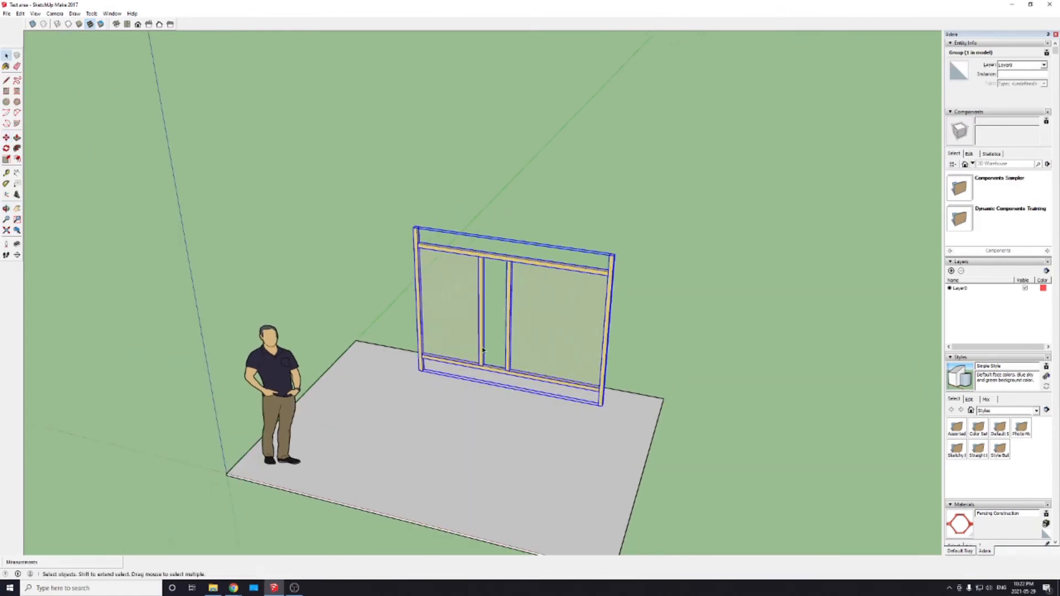
{"action": "scroll", "coordinate": [488, 391], "scroll_direction": "down", "scroll_amount": 2}
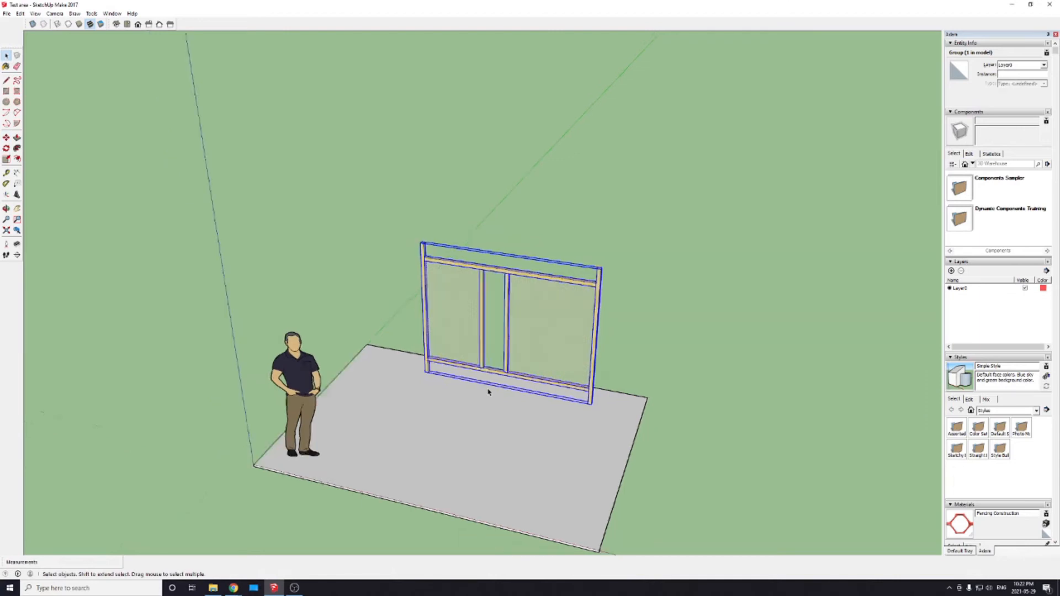
{"action": "scroll", "coordinate": [492, 392], "scroll_direction": "up", "scroll_amount": 3}
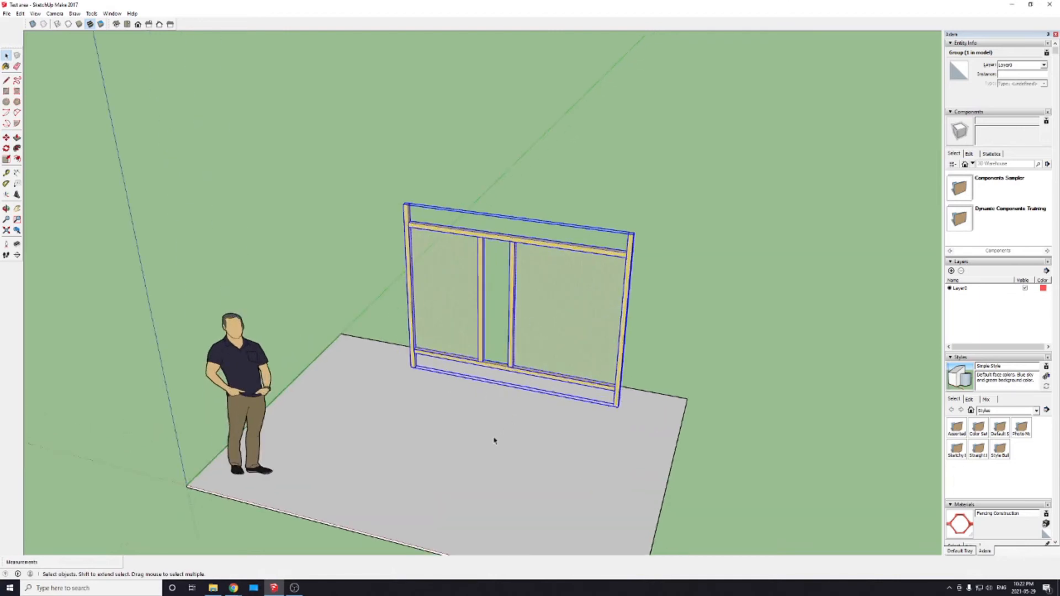
{"action": "left_click", "coordinate": [509, 450], "text": "shift"}
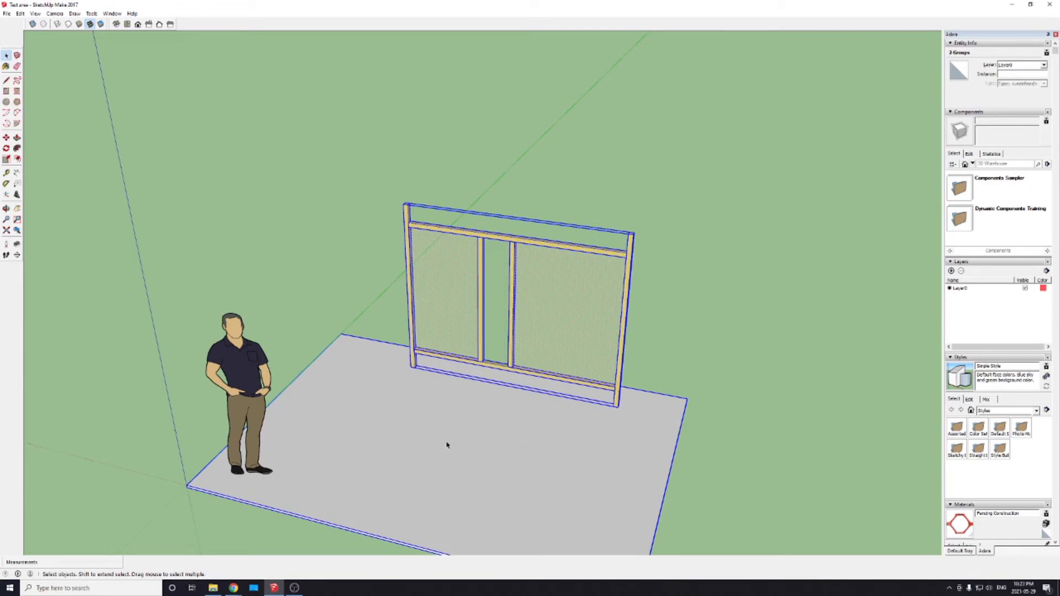
{"action": "right_click", "coordinate": [485, 440]}
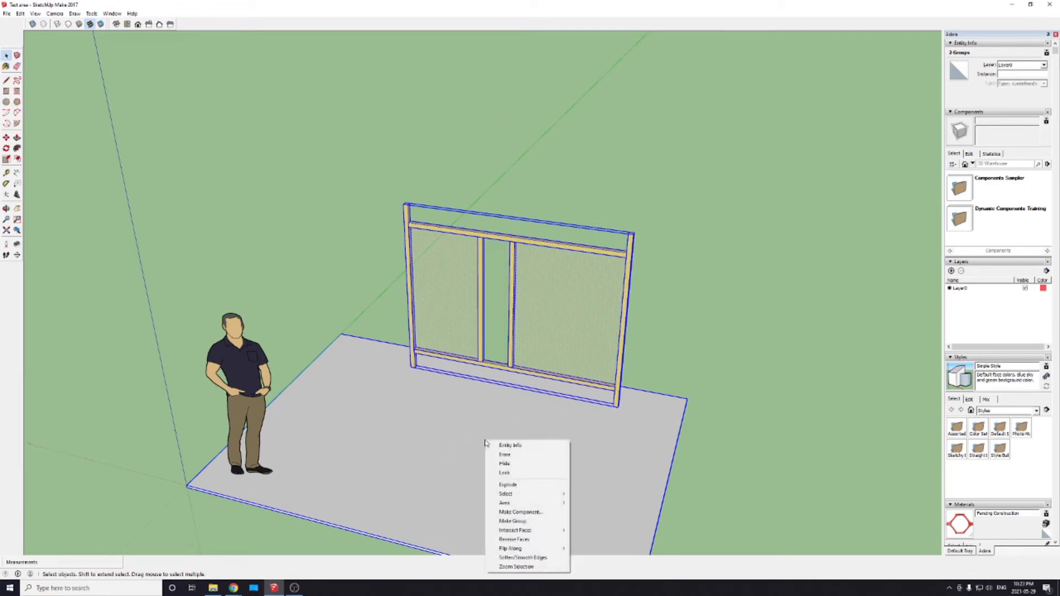
{"action": "left_click", "coordinate": [503, 521]}
{"action": "scroll", "coordinate": [500, 485], "scroll_direction": "down", "scroll_amount": 4}
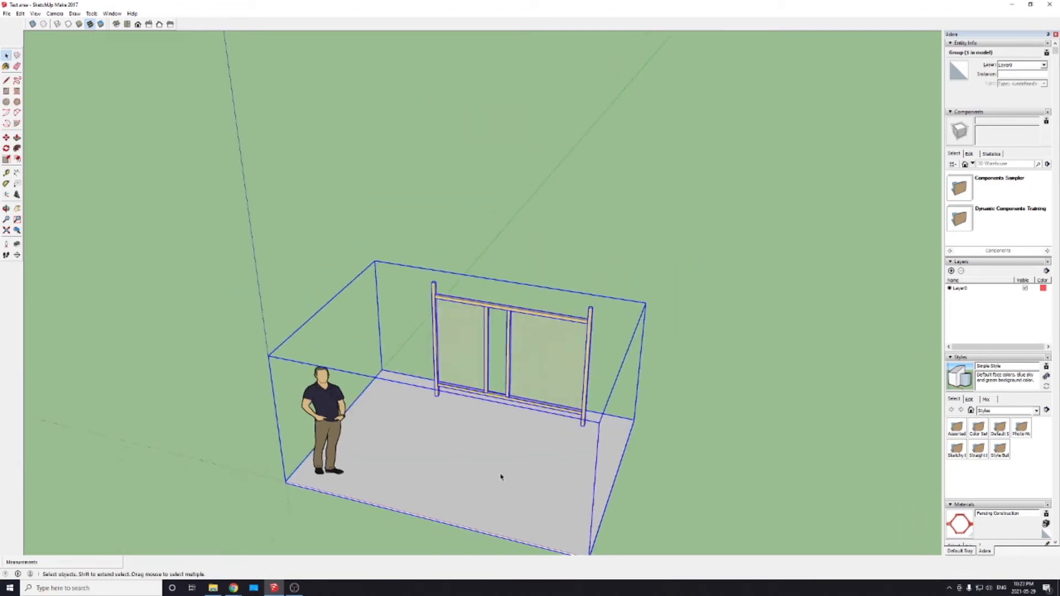
Step: Try to move the combined slab and wall frame group away from the man figure, cancelling the move
{"action": "key", "text": "m"}
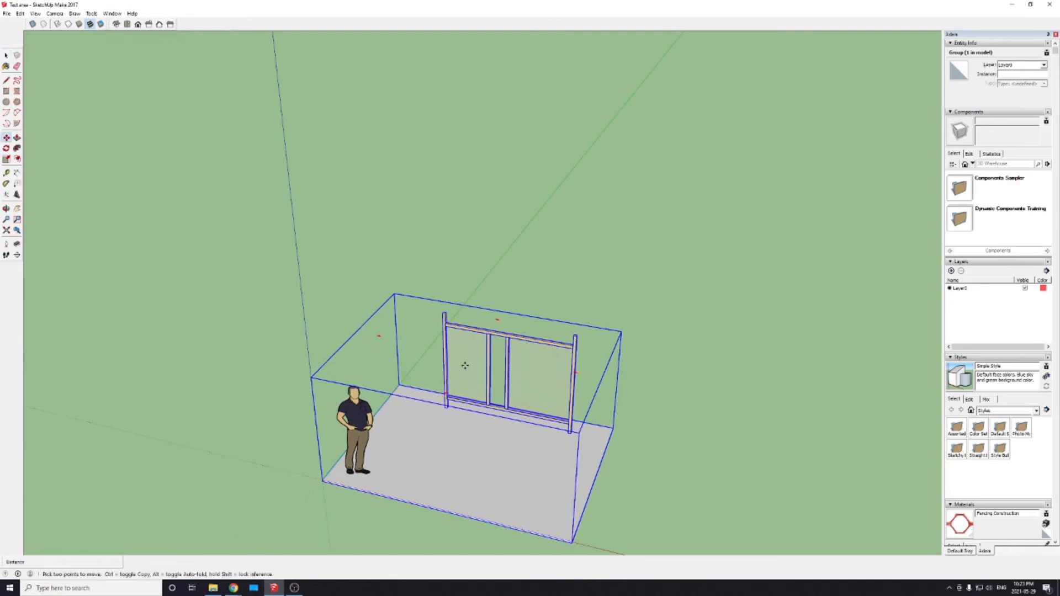
{"action": "left_click", "coordinate": [465, 364]}
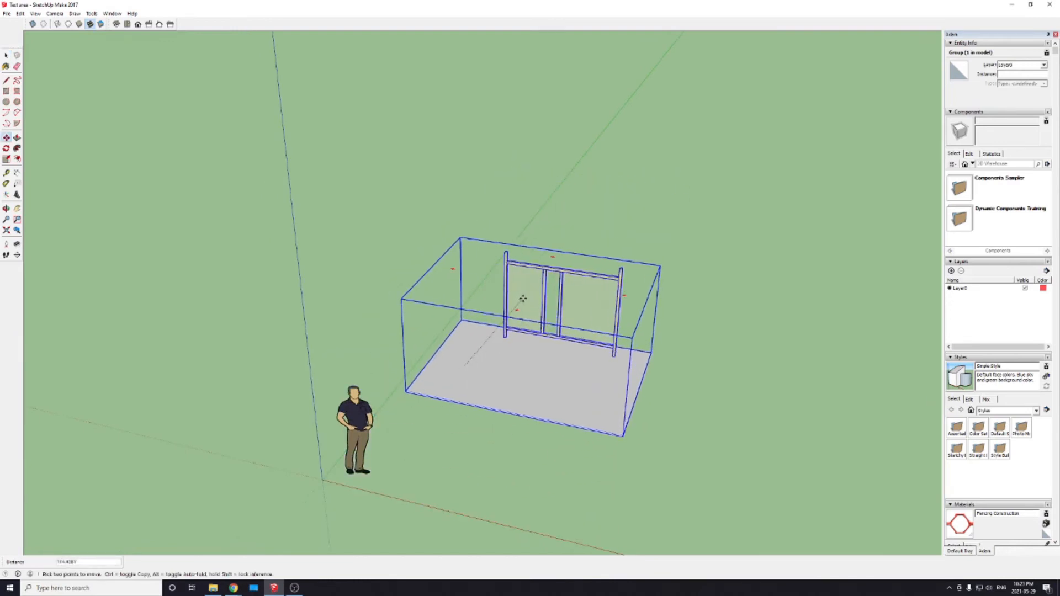
{"action": "key", "text": "Escape"}
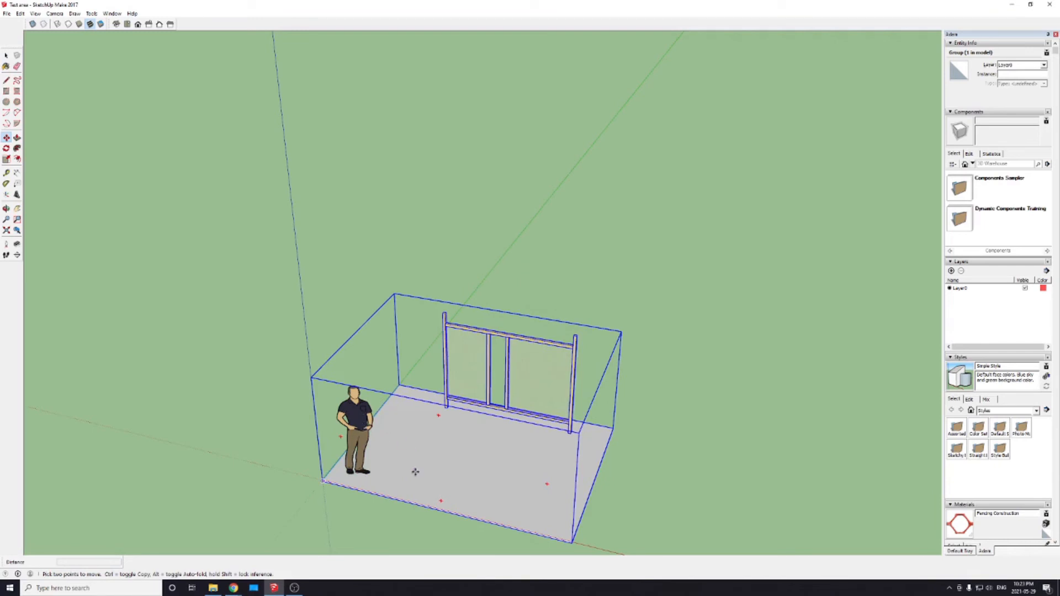
Step: Select the standing man figure together with the slab and frame group and group them
{"action": "key", "text": "space"}
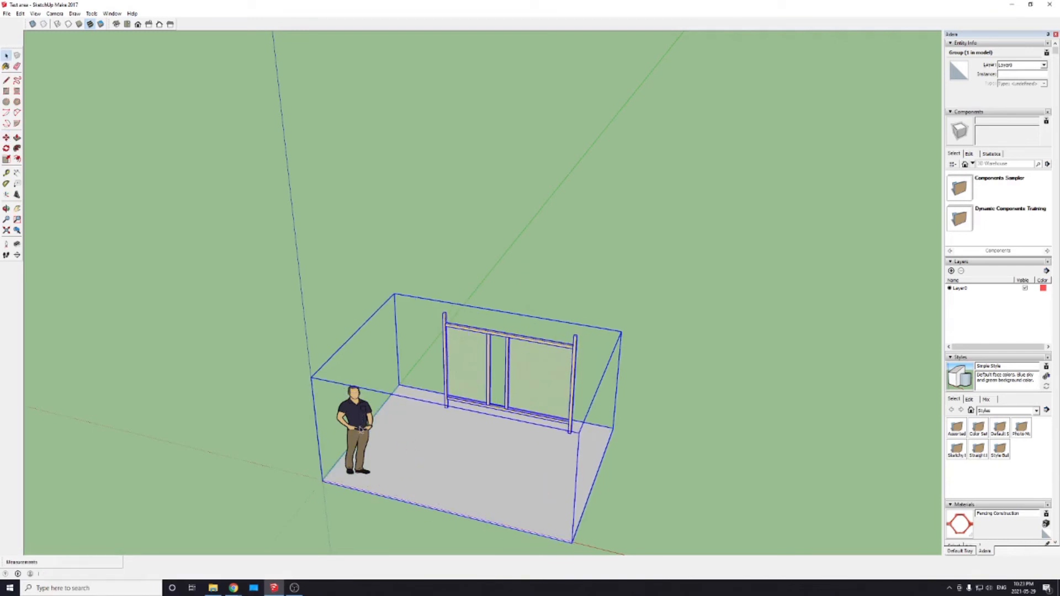
{"action": "left_click", "coordinate": [360, 425], "text": "shift"}
{"action": "right_click", "coordinate": [424, 292]}
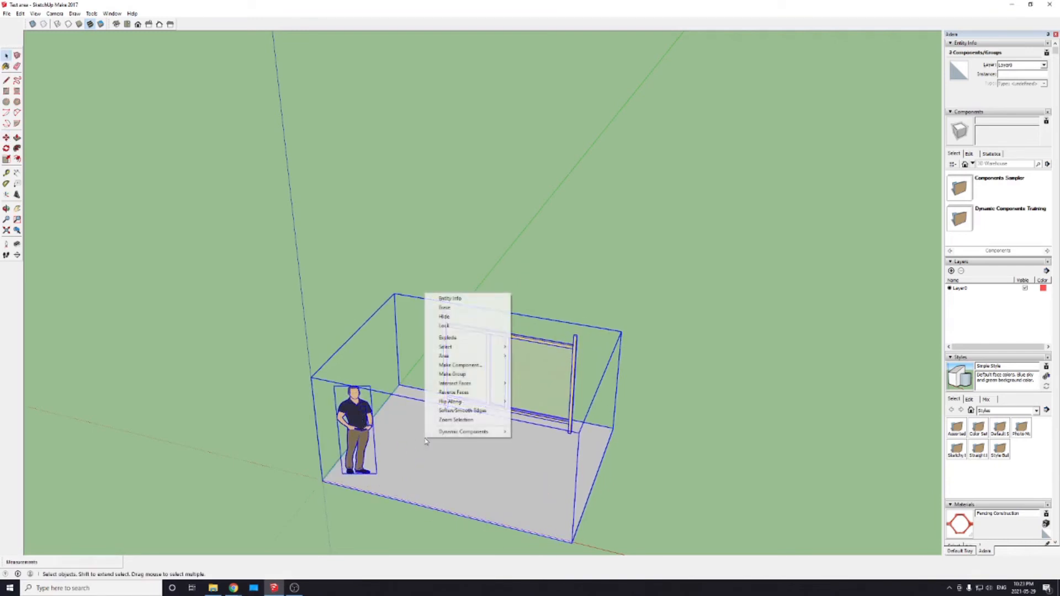
{"action": "left_click", "coordinate": [460, 376]}
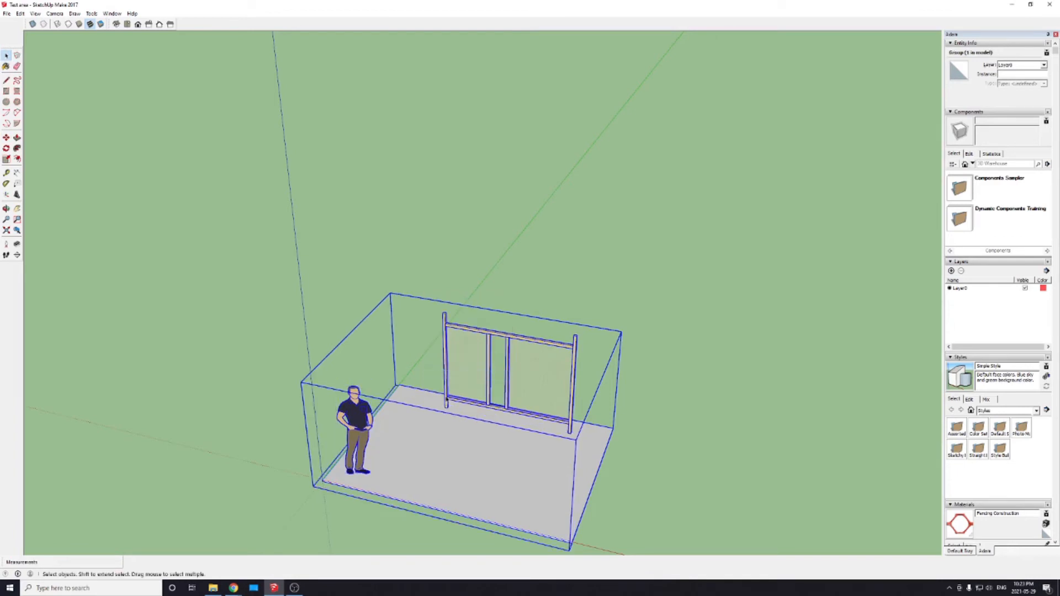
Step: Try to move the man, slab and wall frame together as one group
{"action": "key", "text": "m"}
{"action": "left_click", "coordinate": [453, 375]}
{"action": "left_click", "coordinate": [459, 406]}
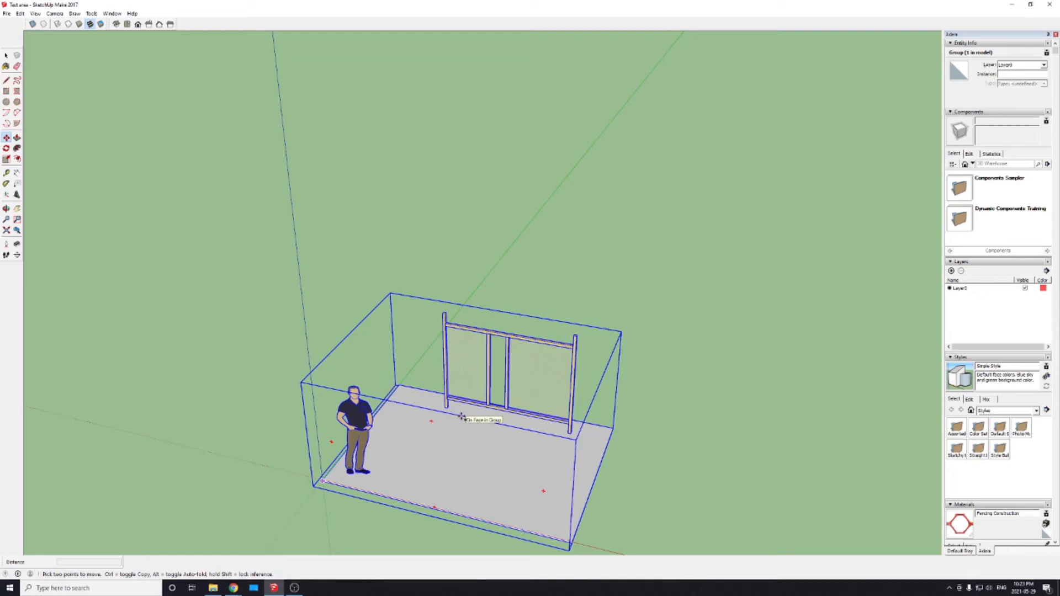
Step: Review which dialogs are enabled for the custom tray in the tray manager, and close it
{"action": "scroll", "coordinate": [462, 416], "scroll_direction": "down", "scroll_amount": 3}
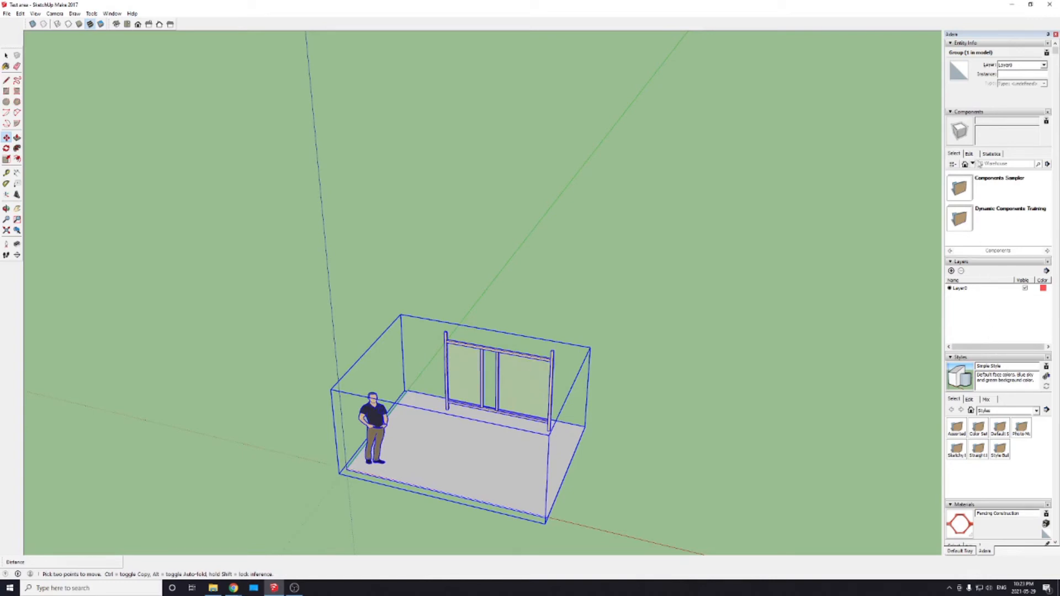
{"action": "left_click", "coordinate": [1003, 164]}
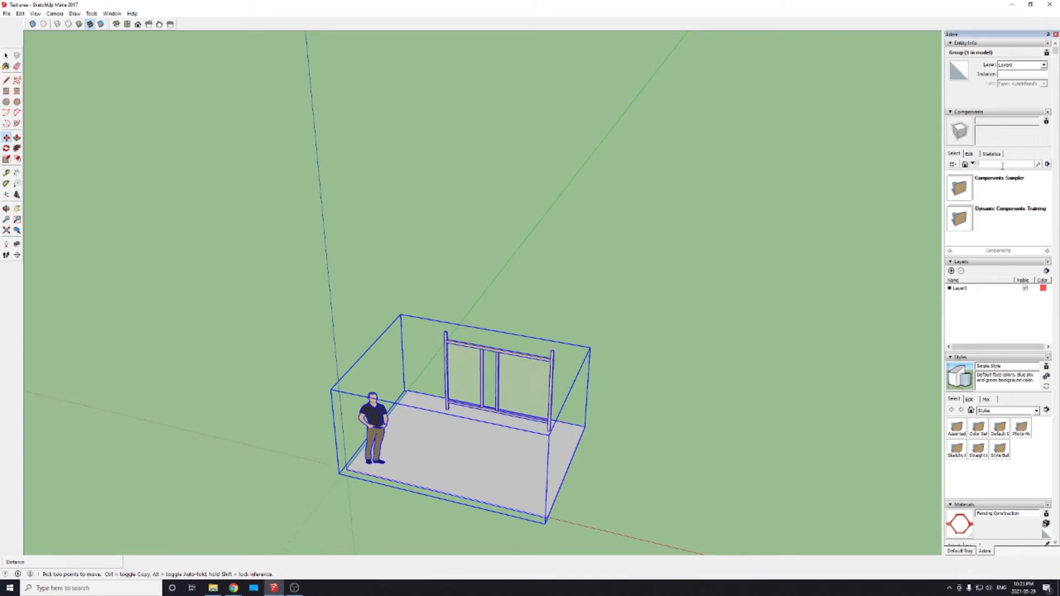
{"action": "left_click", "coordinate": [113, 14]}
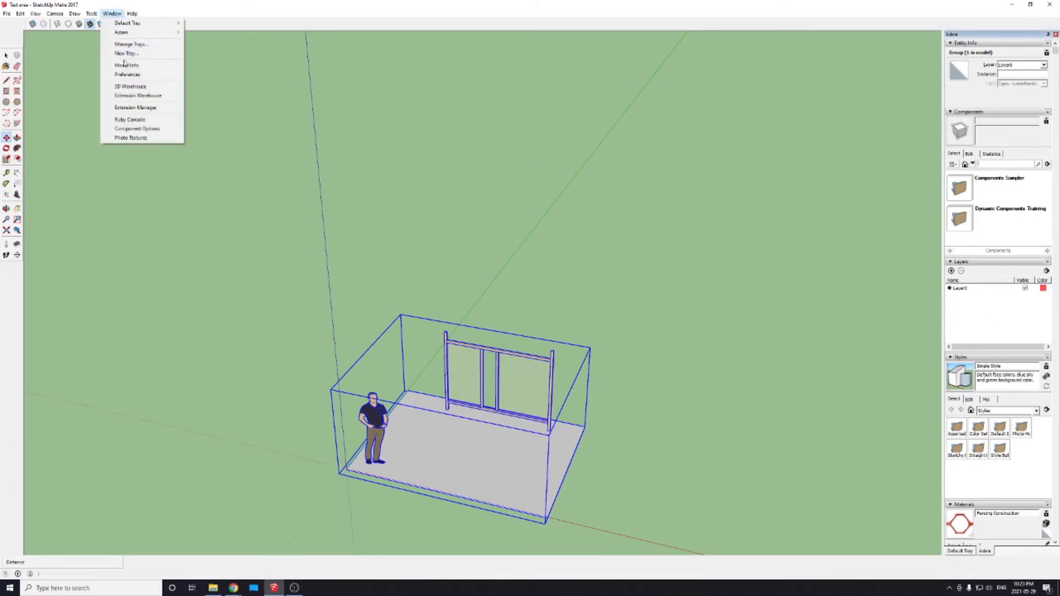
{"action": "left_click", "coordinate": [136, 46]}
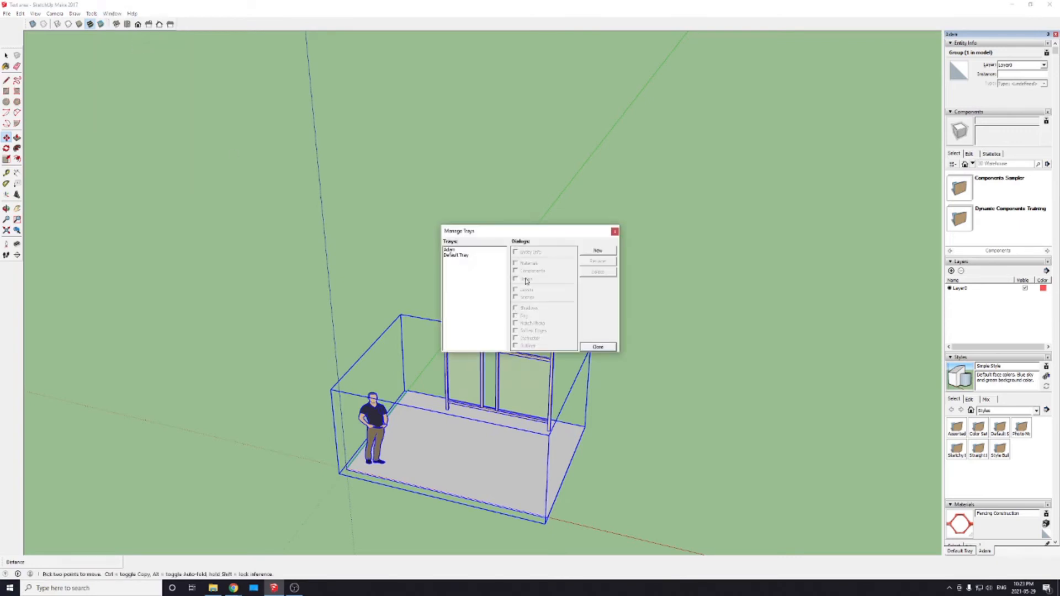
{"action": "left_click", "coordinate": [453, 250]}
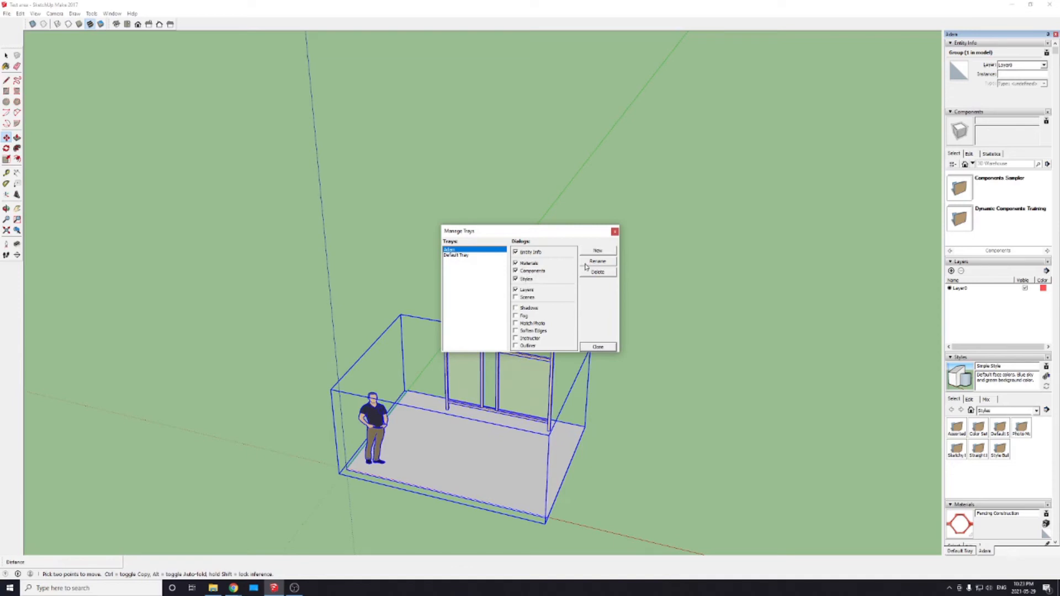
{"action": "left_click", "coordinate": [614, 233]}
Step: Search the 3D Warehouse components for "swinger" and browse the results to the classic swinger model
{"action": "left_click", "coordinate": [1003, 163]}
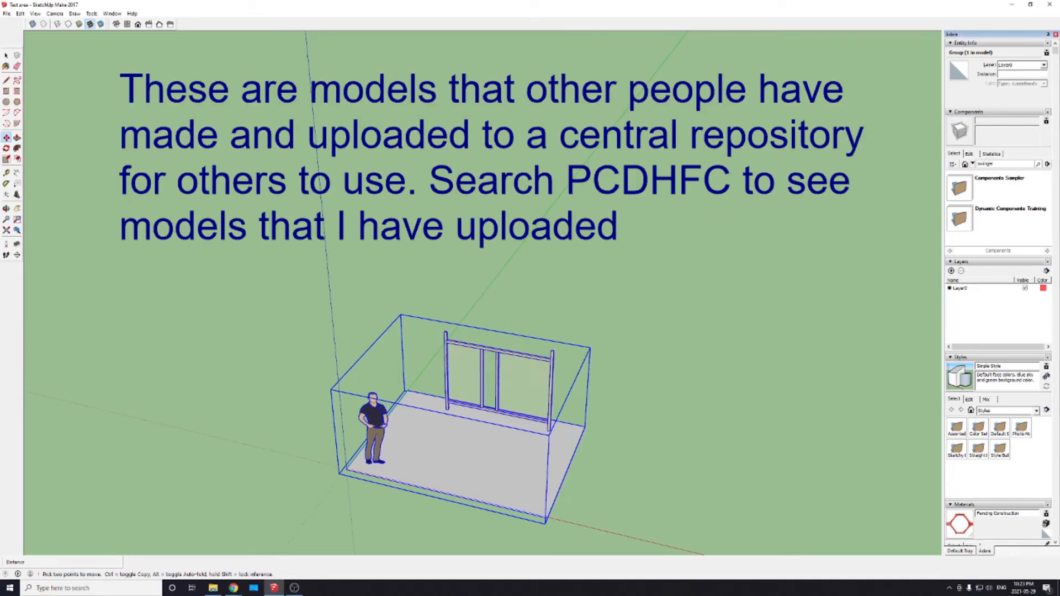
{"action": "key", "text": "Return"}
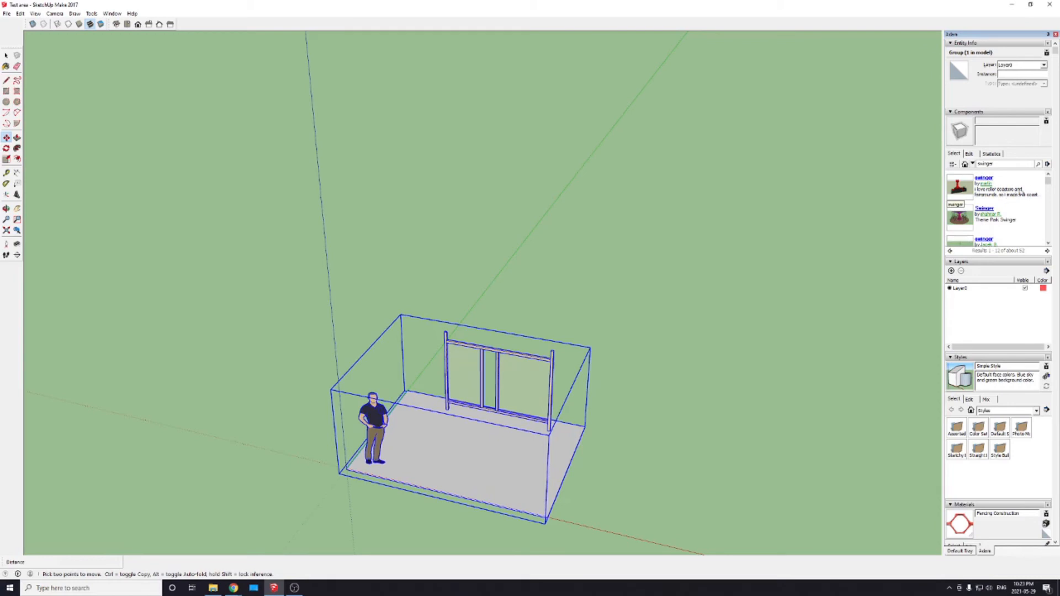
{"action": "left_click_drag", "start_coordinate": [1047, 182], "coordinate": [1049, 205]}
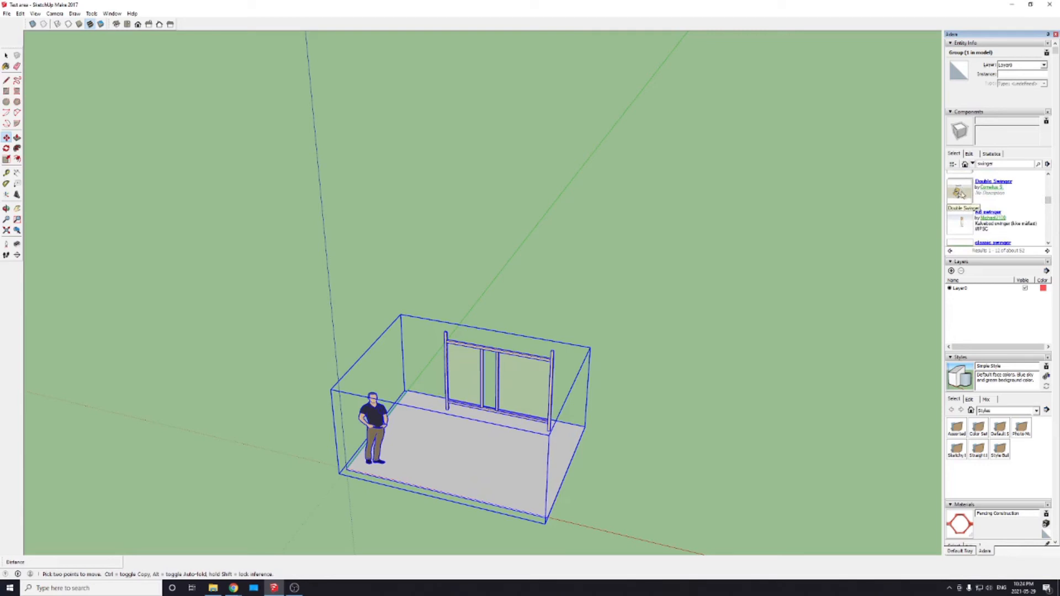
{"action": "scroll", "coordinate": [988, 207], "scroll_direction": "down", "scroll_amount": 1}
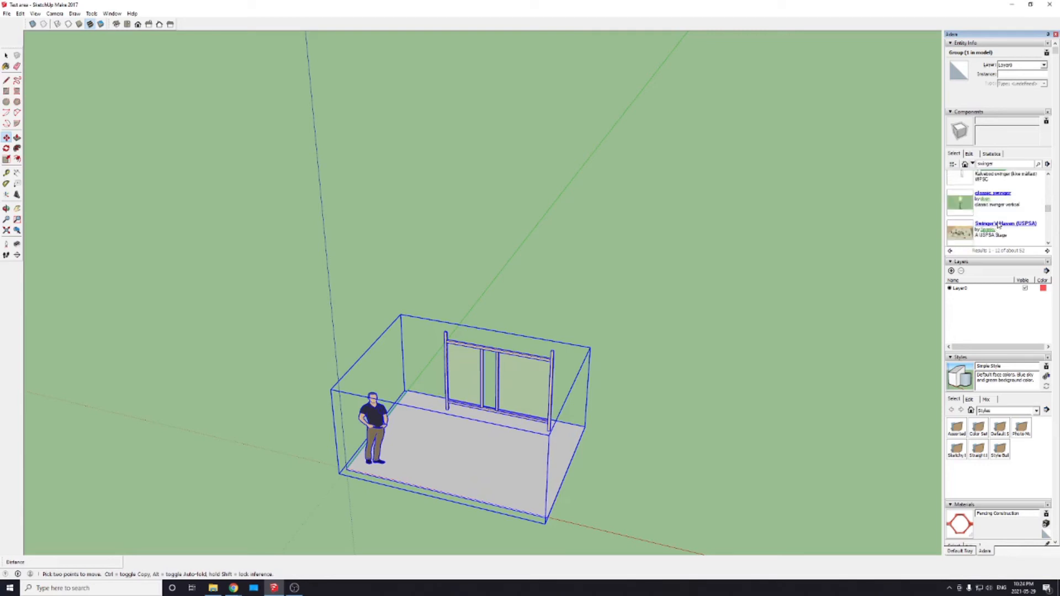
Step: Insert the classic swinger component on the slab in front of the wall frame and deselect it
{"action": "left_click", "coordinate": [960, 202]}
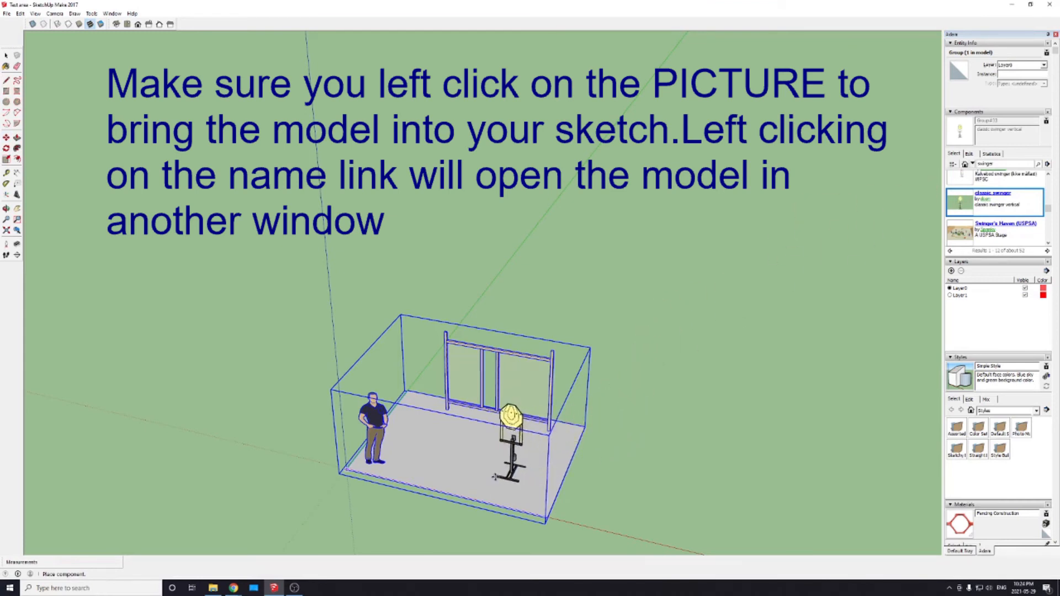
{"action": "left_click", "coordinate": [461, 472]}
{"action": "scroll", "coordinate": [459, 477], "scroll_direction": "up", "scroll_amount": 5}
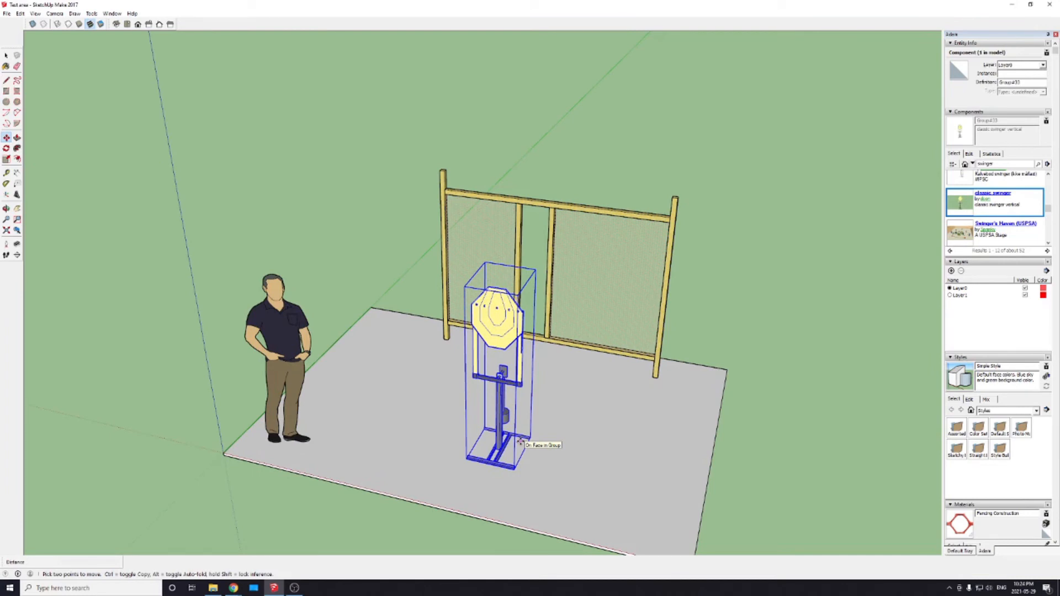
{"action": "key", "text": "space"}
{"action": "left_click", "coordinate": [795, 374]}
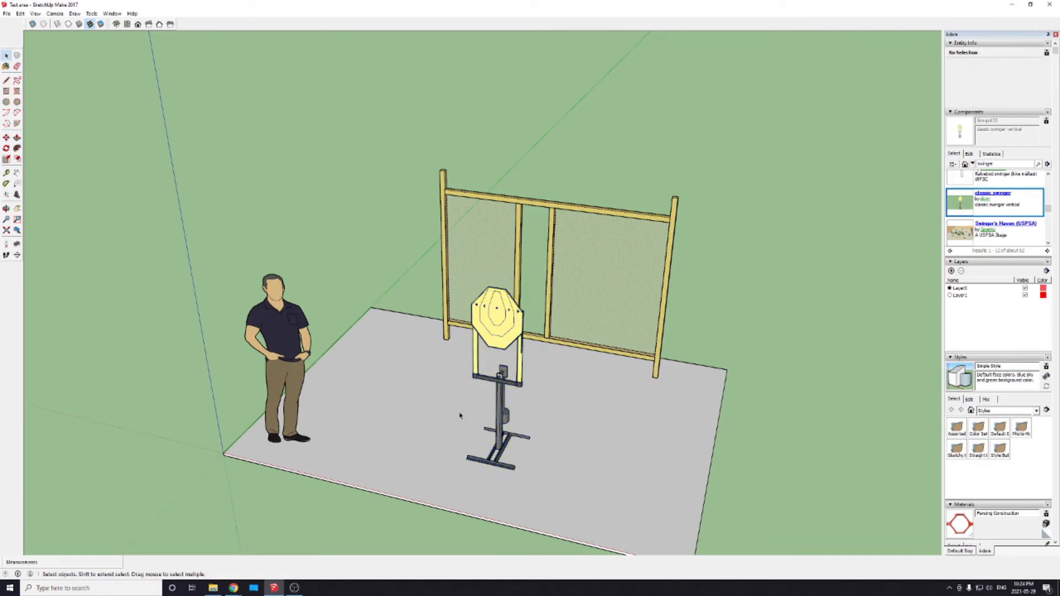
{"action": "middle_click_drag", "start_coordinate": [460, 415], "coordinate": [489, 340]}
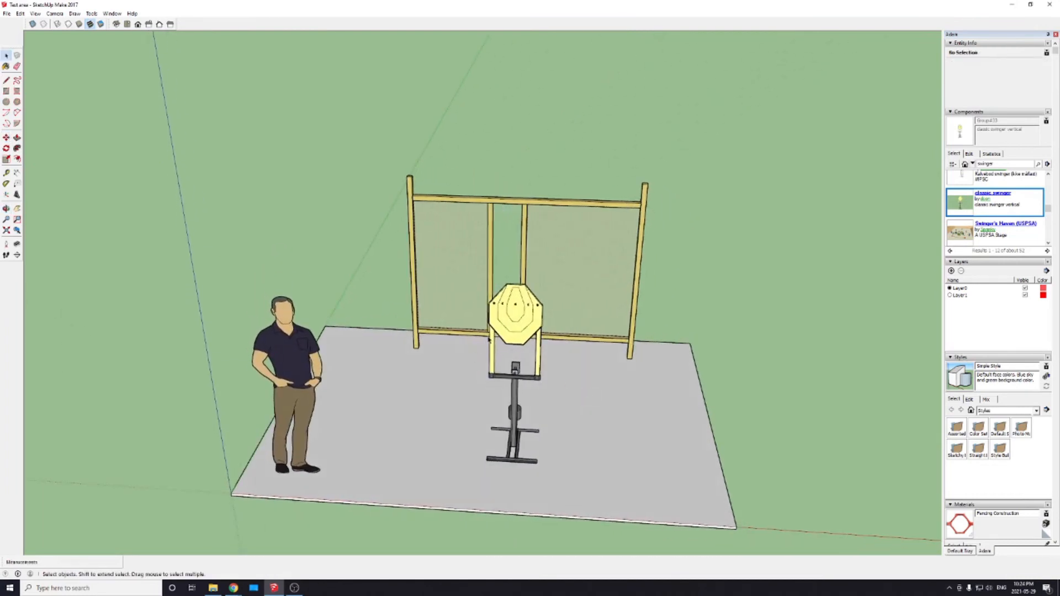
{"action": "left_click", "coordinate": [539, 321]}
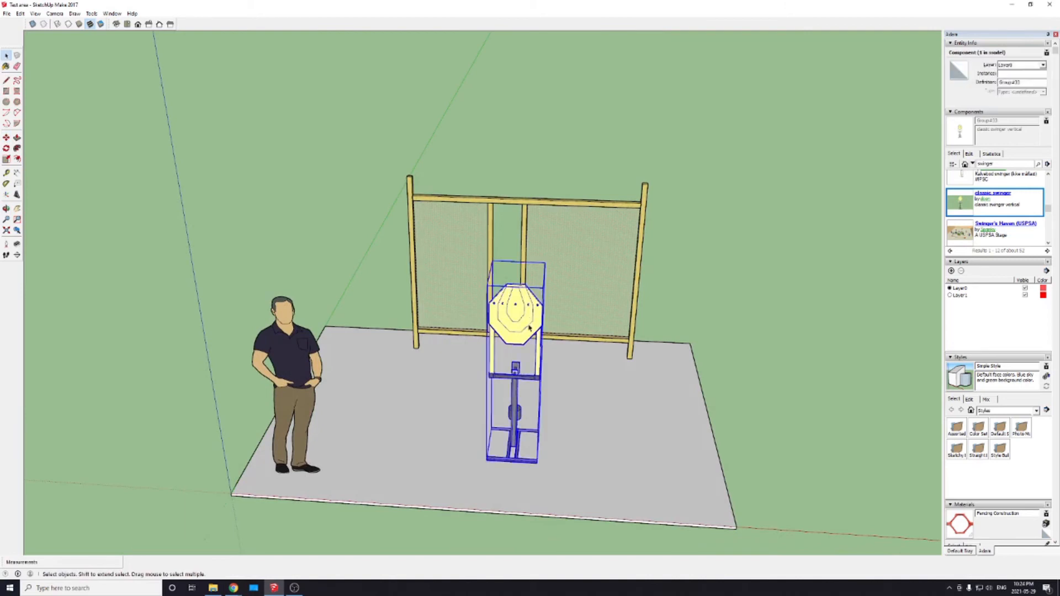
{"action": "middle_click_drag", "start_coordinate": [741, 367], "coordinate": [512, 366]}
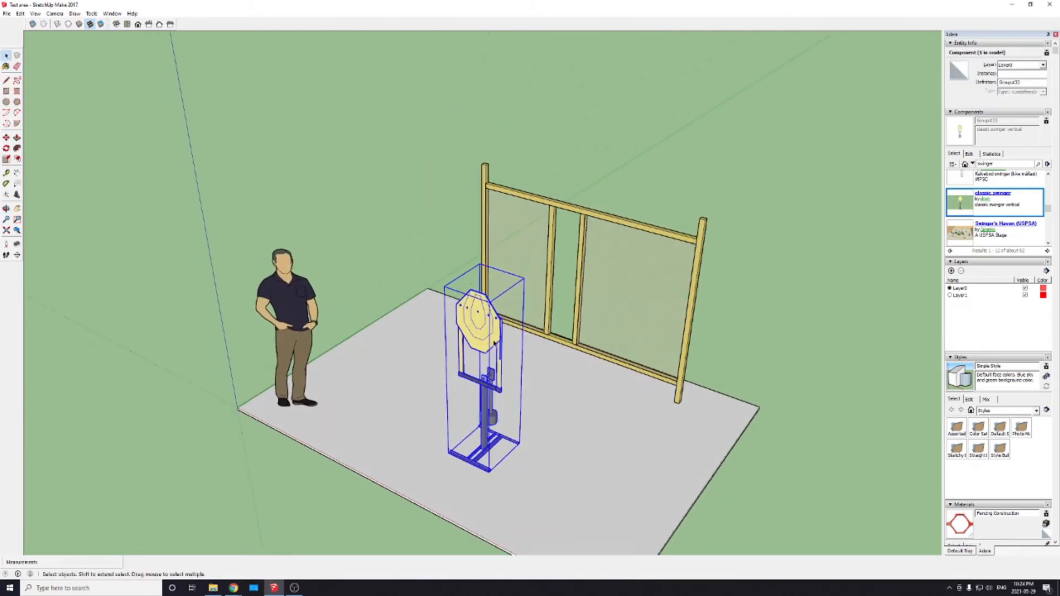
{"action": "left_click_drag", "start_coordinate": [523, 343], "coordinate": [575, 344]}
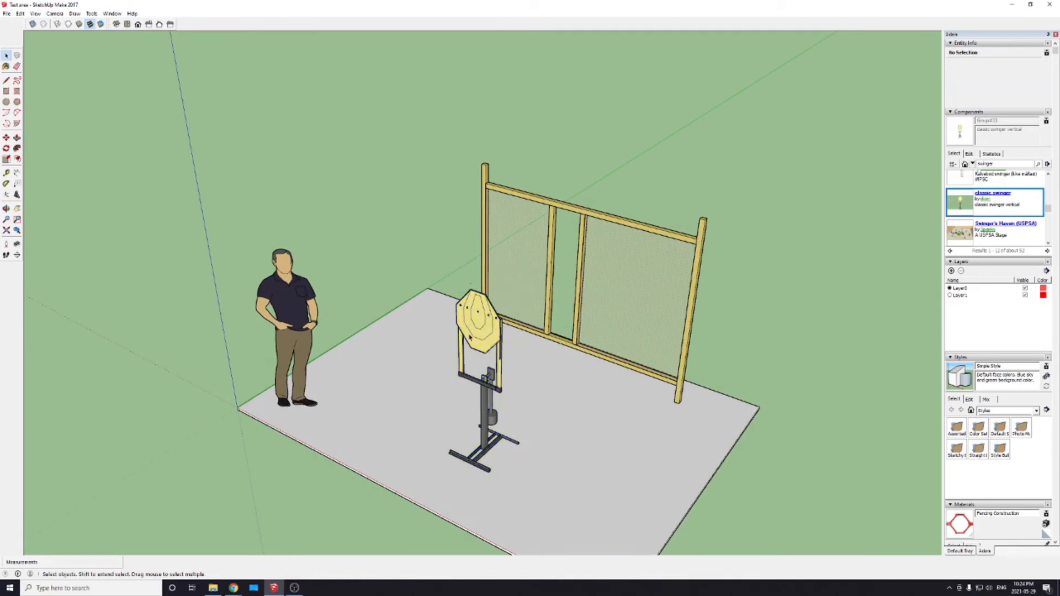
Step: Explode the outer group around the whole scene and the nested group holding the slab and wall frame, and clear the selection
{"action": "key", "text": "m"}
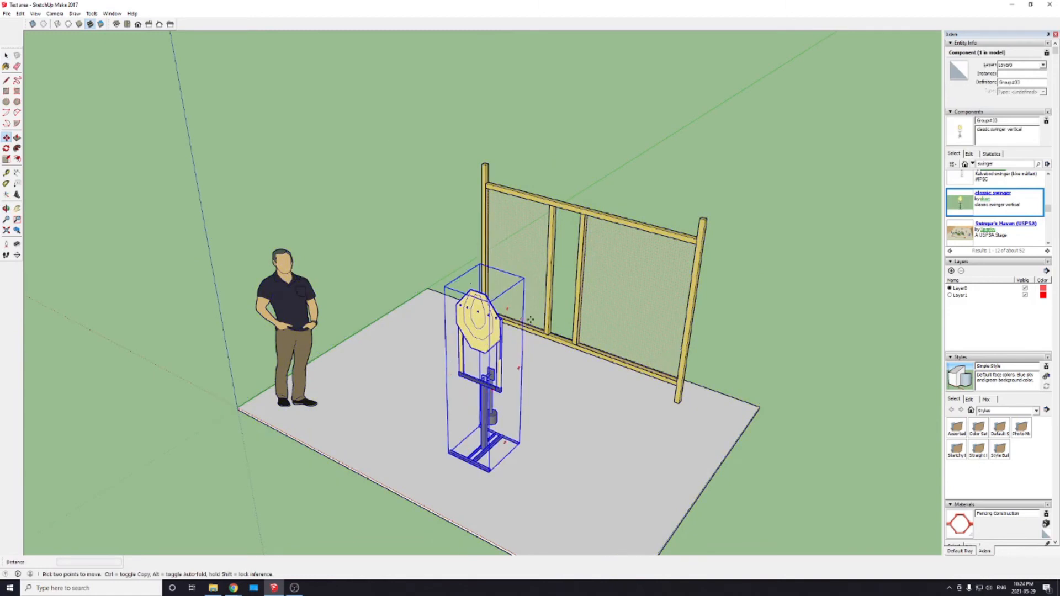
{"action": "right_click", "coordinate": [679, 449]}
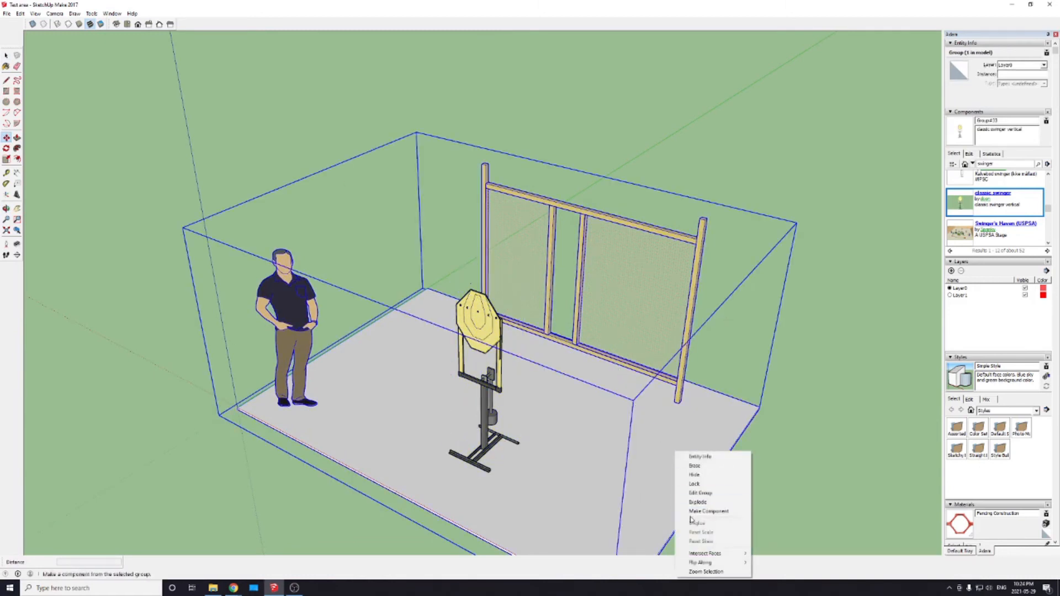
{"action": "left_click", "coordinate": [694, 501]}
{"action": "right_click", "coordinate": [672, 442]}
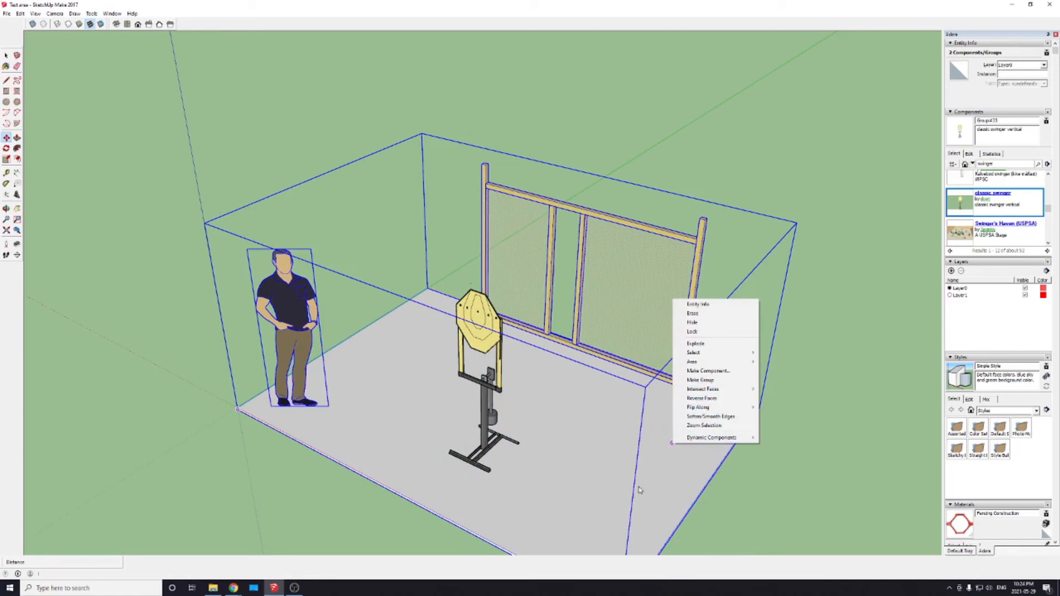
{"action": "left_click", "coordinate": [665, 488]}
{"action": "key", "text": "space"}
{"action": "left_click", "coordinate": [666, 465]}
{"action": "right_click", "coordinate": [666, 462]}
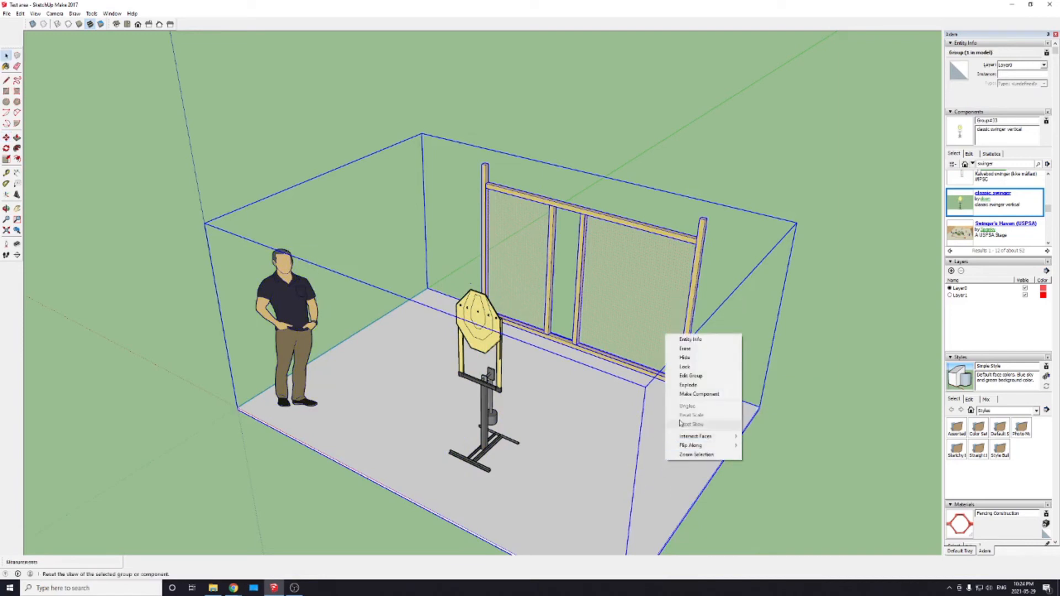
{"action": "left_click", "coordinate": [691, 385]}
{"action": "key", "text": "ctrl+t"}
Step: Explode the classic swinger component into its separate target and stand, and deselect them
{"action": "middle_click_drag", "start_coordinate": [492, 450], "coordinate": [515, 401]}
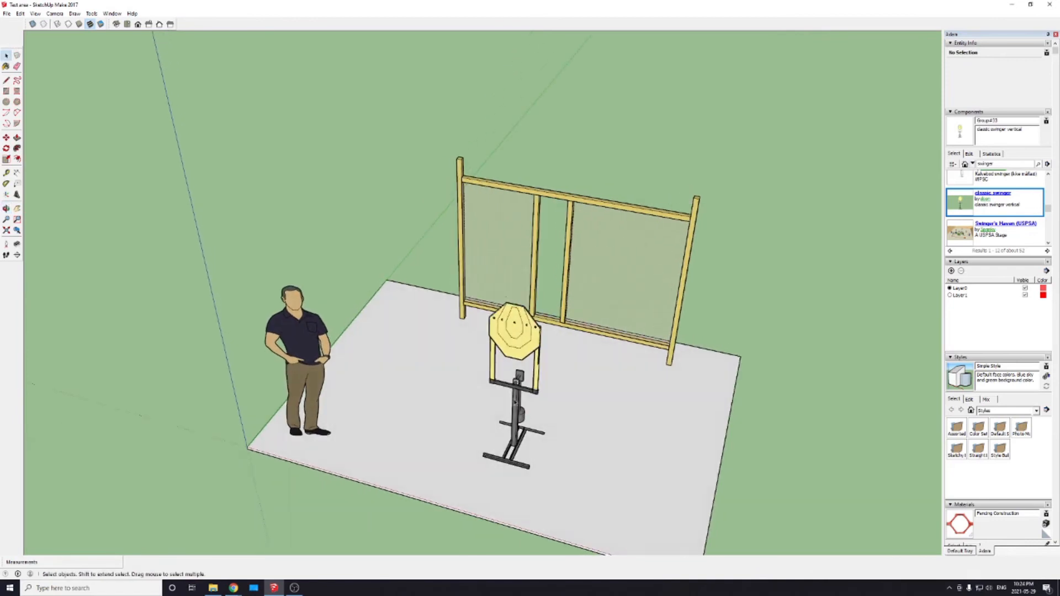
{"action": "left_click", "coordinate": [513, 343]}
{"action": "scroll", "coordinate": [504, 352], "scroll_direction": "up", "scroll_amount": 5}
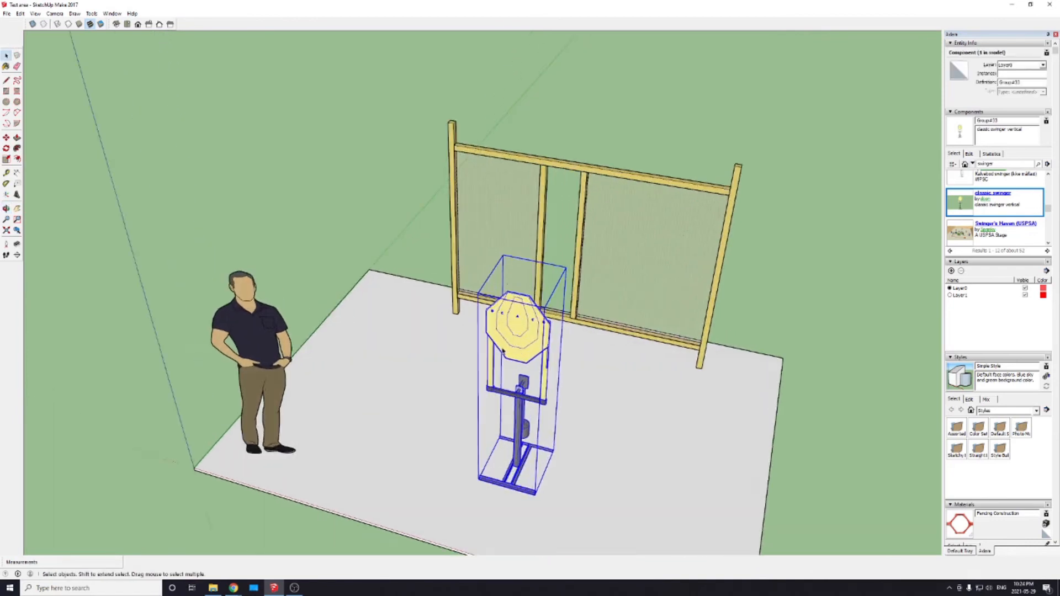
{"action": "right_click", "coordinate": [523, 343]}
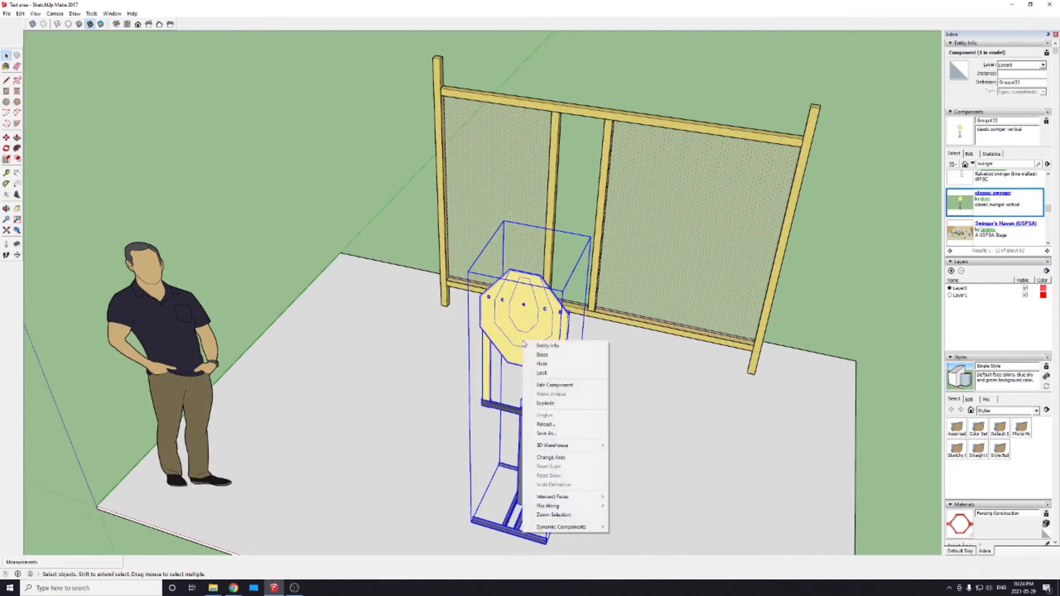
{"action": "left_click", "coordinate": [545, 403]}
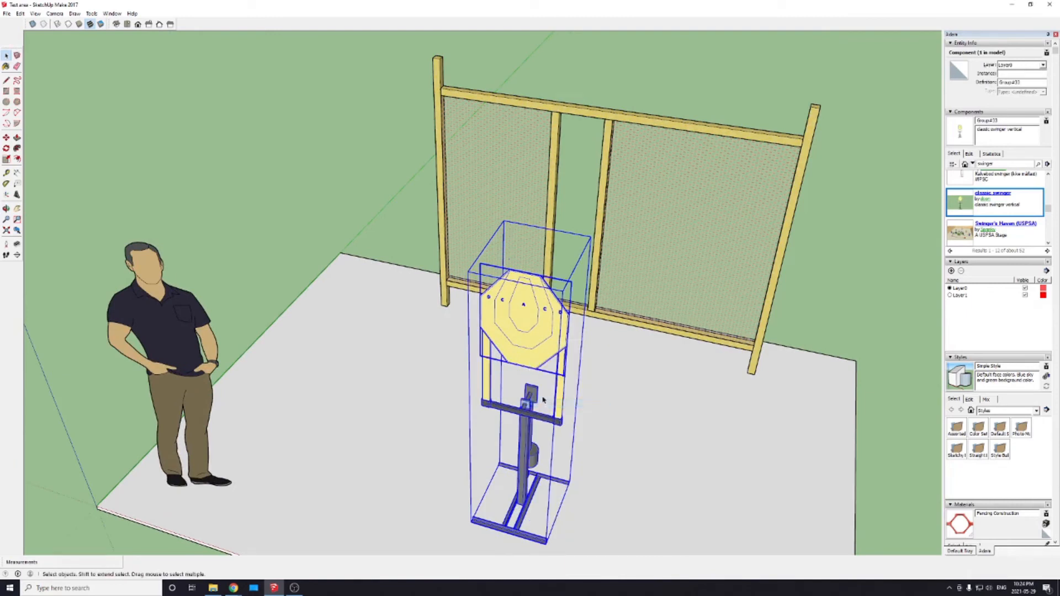
{"action": "left_click", "coordinate": [821, 301]}
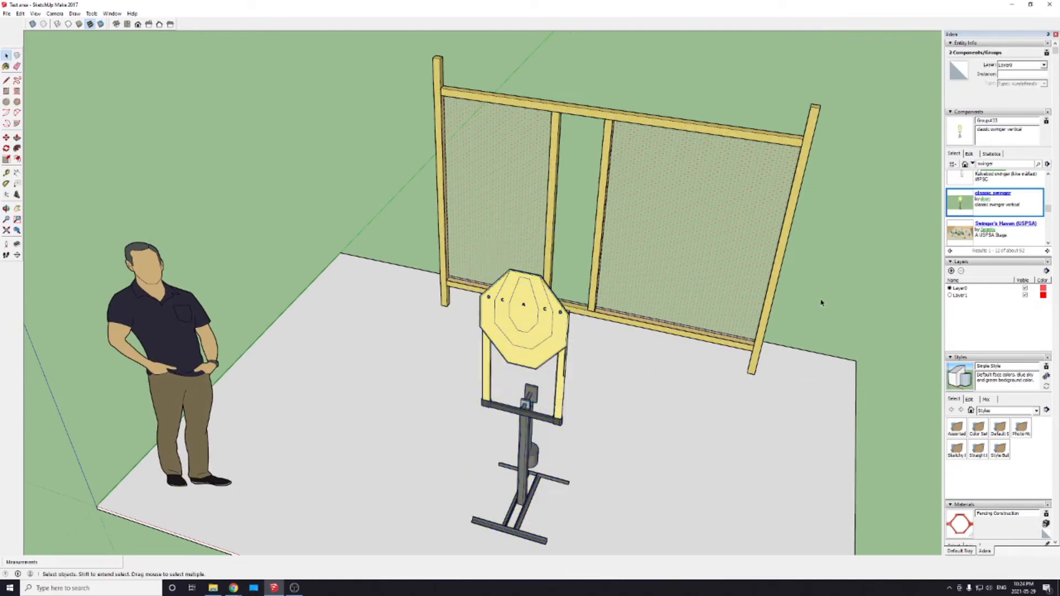
Step: Select the target and stand individually, and try moving the target off to the side of the slab and back onto the stand
{"action": "left_click", "coordinate": [537, 370]}
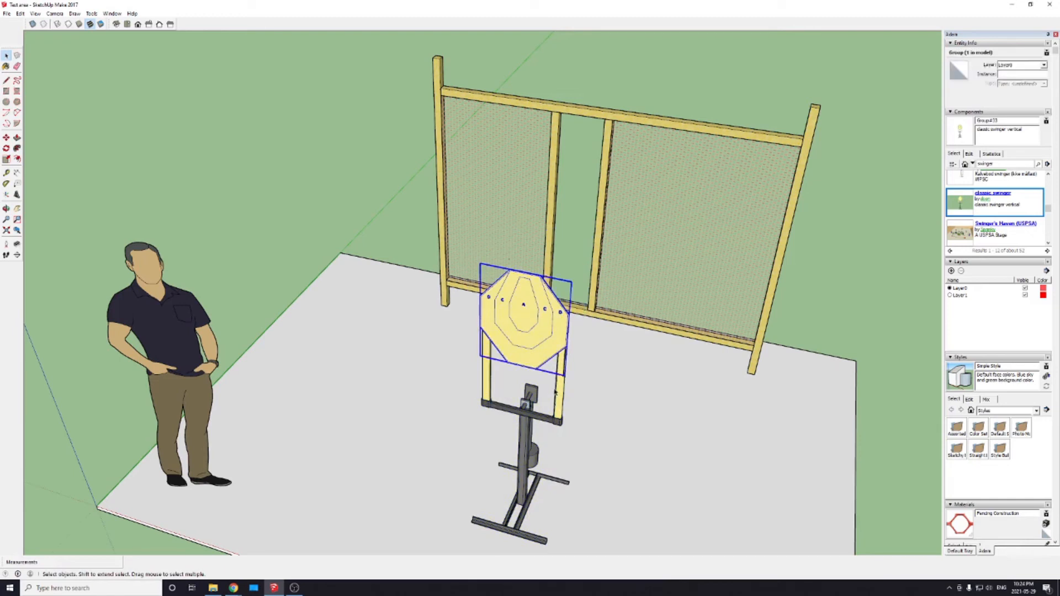
{"action": "left_click", "coordinate": [536, 417]}
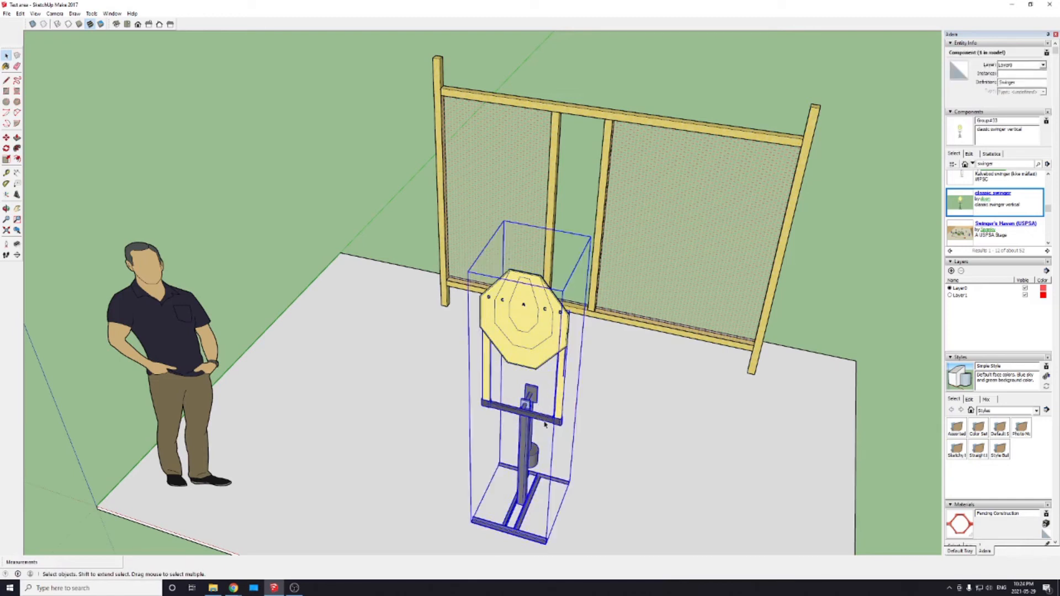
{"action": "left_click", "coordinate": [529, 344]}
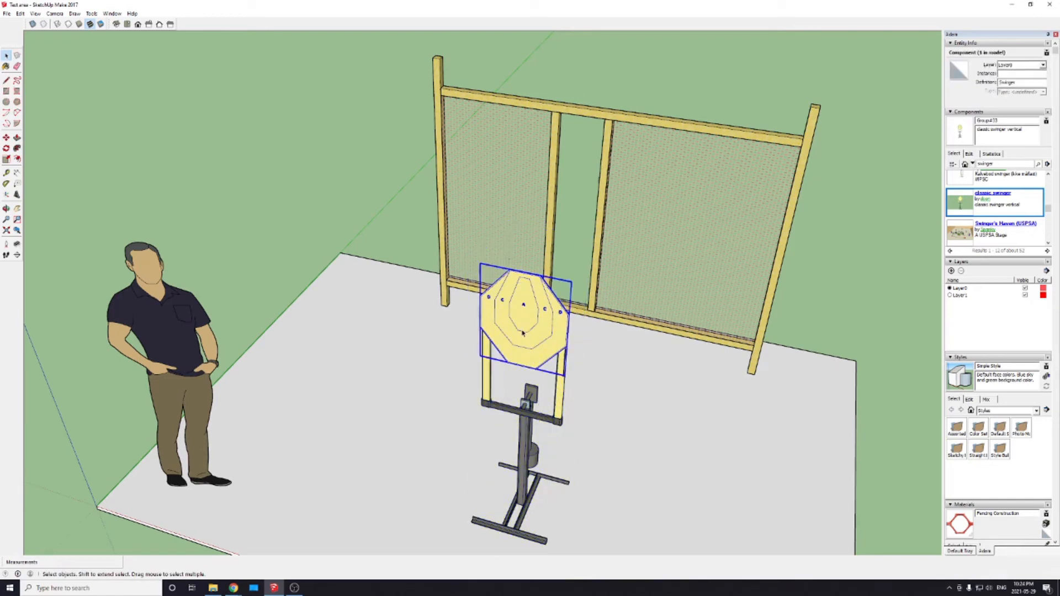
{"action": "key", "text": "m"}
{"action": "left_click", "coordinate": [523, 336]}
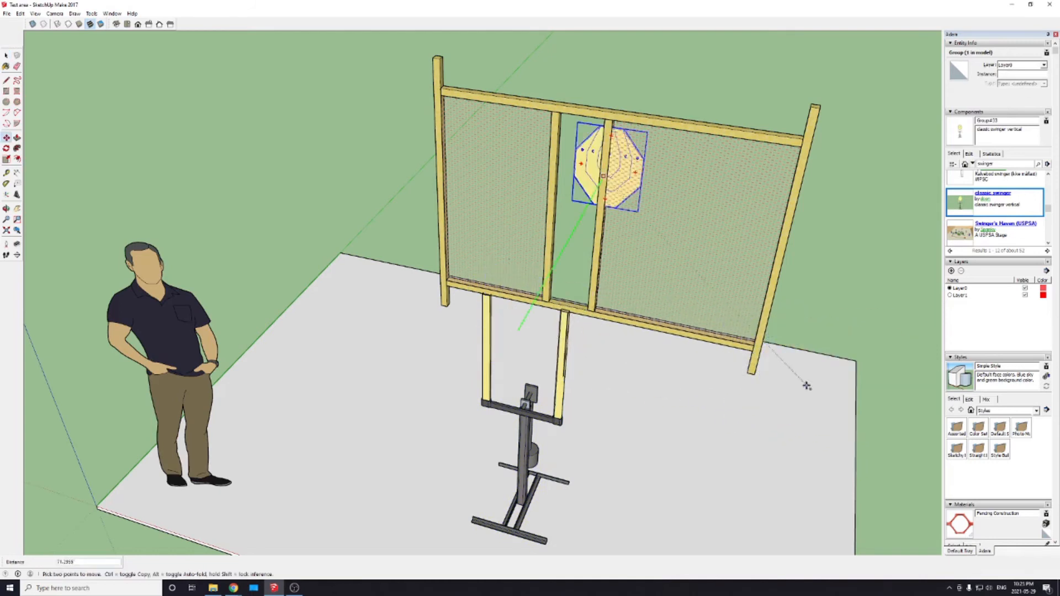
{"action": "left_click", "coordinate": [799, 415]}
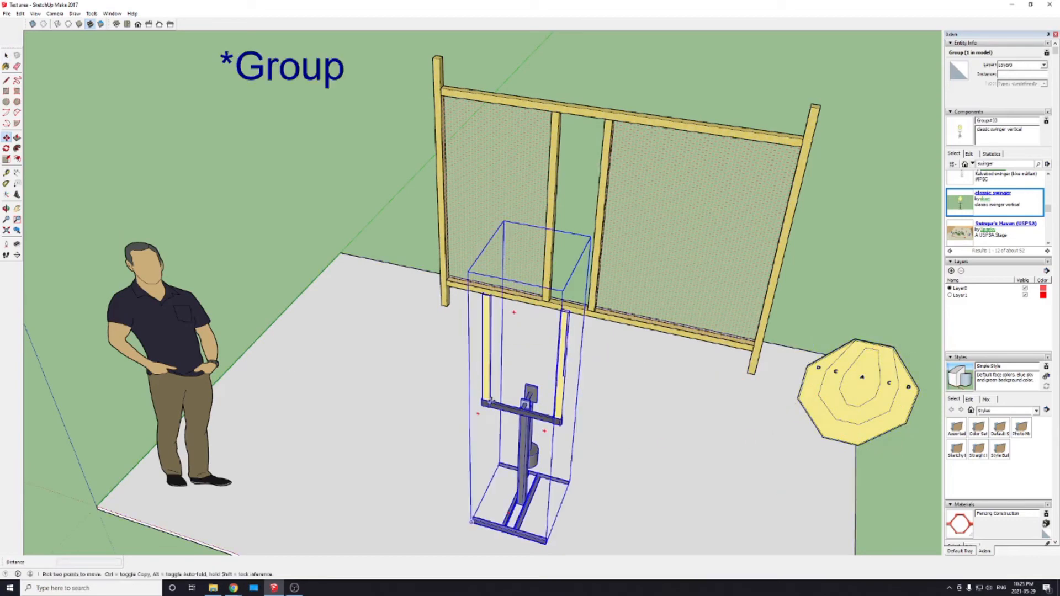
{"action": "middle_click_drag", "start_coordinate": [529, 418], "coordinate": [450, 338]}
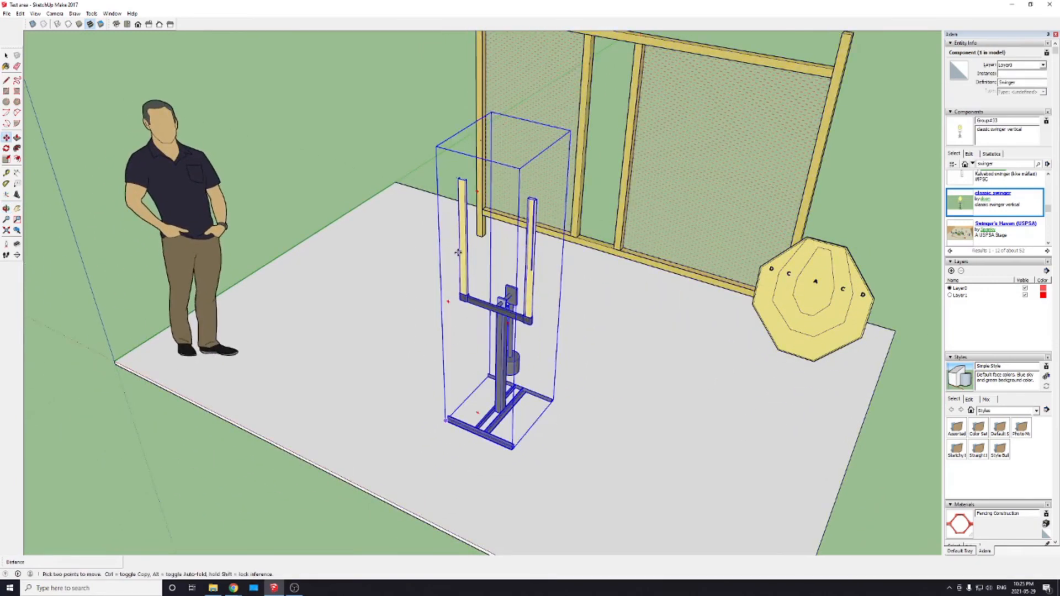
{"action": "left_click", "coordinate": [810, 323]}
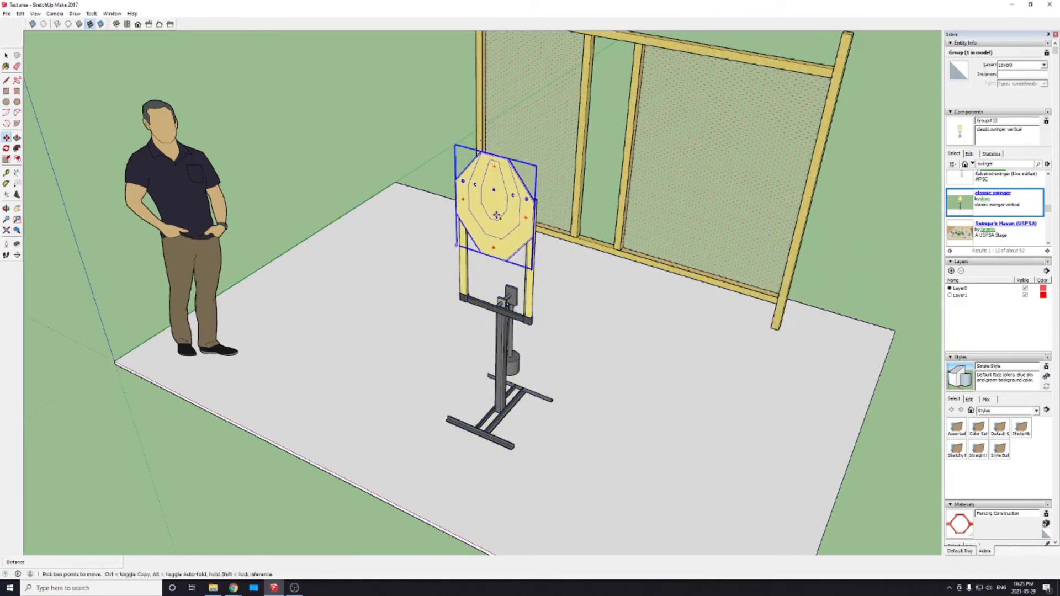
Step: Copy the target a short distance straight down on the swinger stand so the copy overlaps the original, and deselect it
{"action": "left_click", "coordinate": [497, 216]}
{"action": "key", "text": "ctrl"}
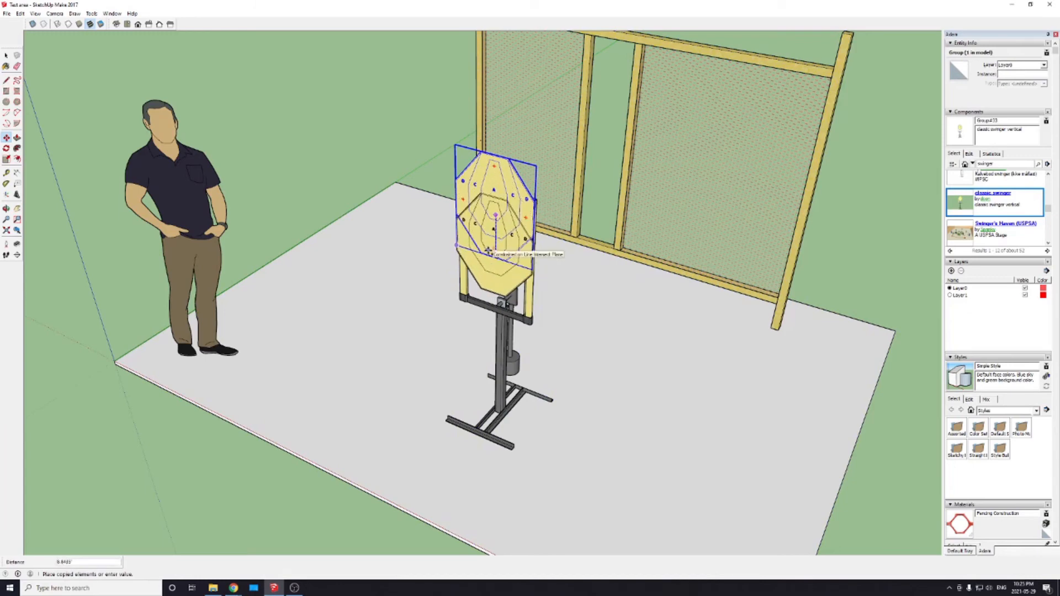
{"action": "left_click", "coordinate": [488, 250]}
{"action": "key", "text": "space"}
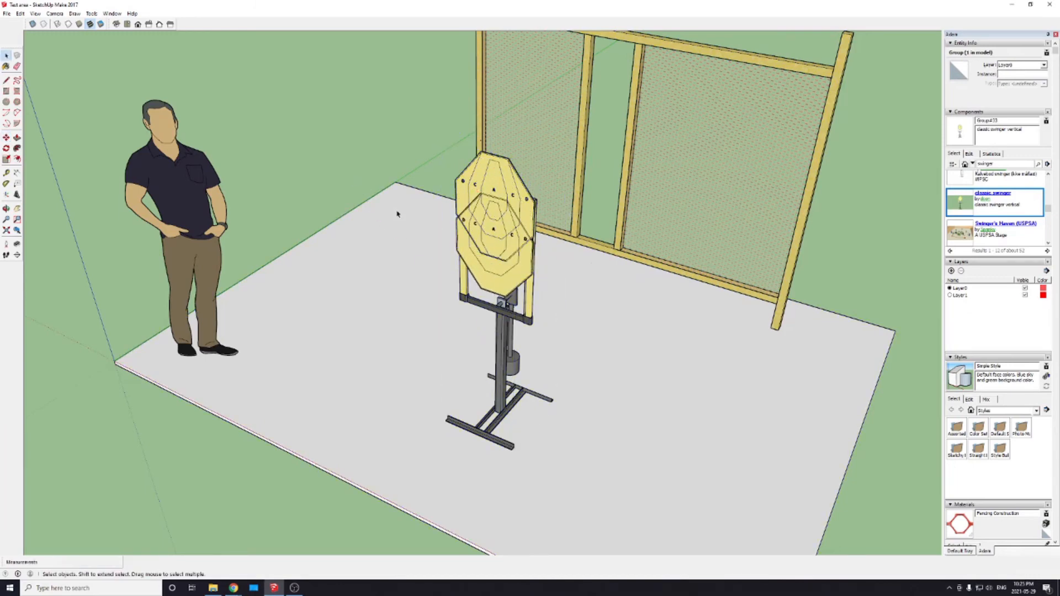
Step: Move the lower target copy from the corner on its side edge, in the direction of the board's thickness
{"action": "scroll", "coordinate": [489, 236], "scroll_direction": "up", "scroll_amount": 3}
{"action": "scroll", "coordinate": [489, 236], "scroll_direction": "up", "scroll_amount": 5}
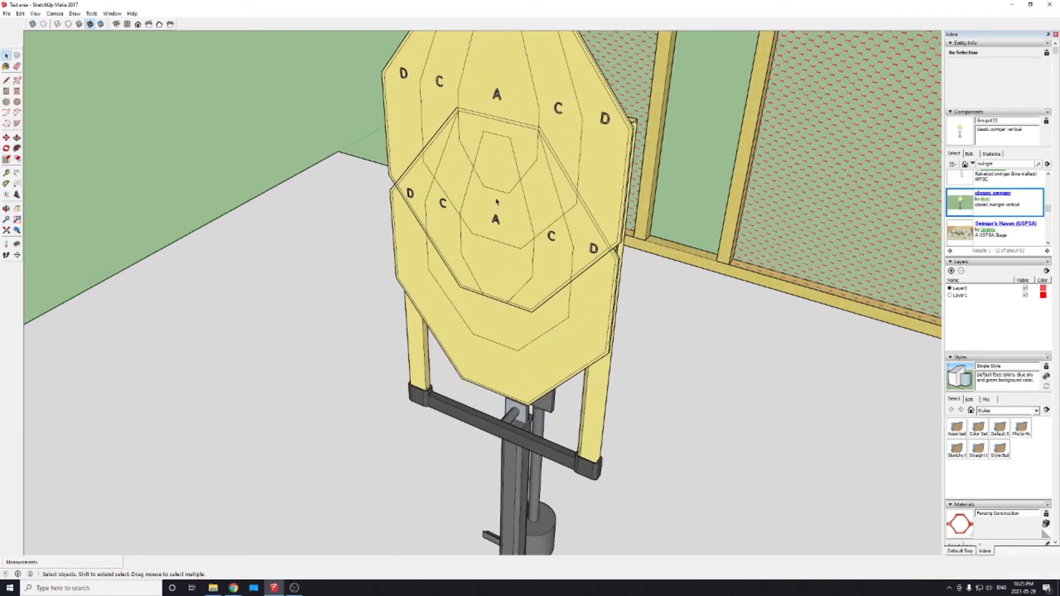
{"action": "middle_click_drag", "start_coordinate": [602, 258], "coordinate": [421, 265]}
{"action": "scroll", "coordinate": [461, 227], "scroll_direction": "up", "scroll_amount": 2}
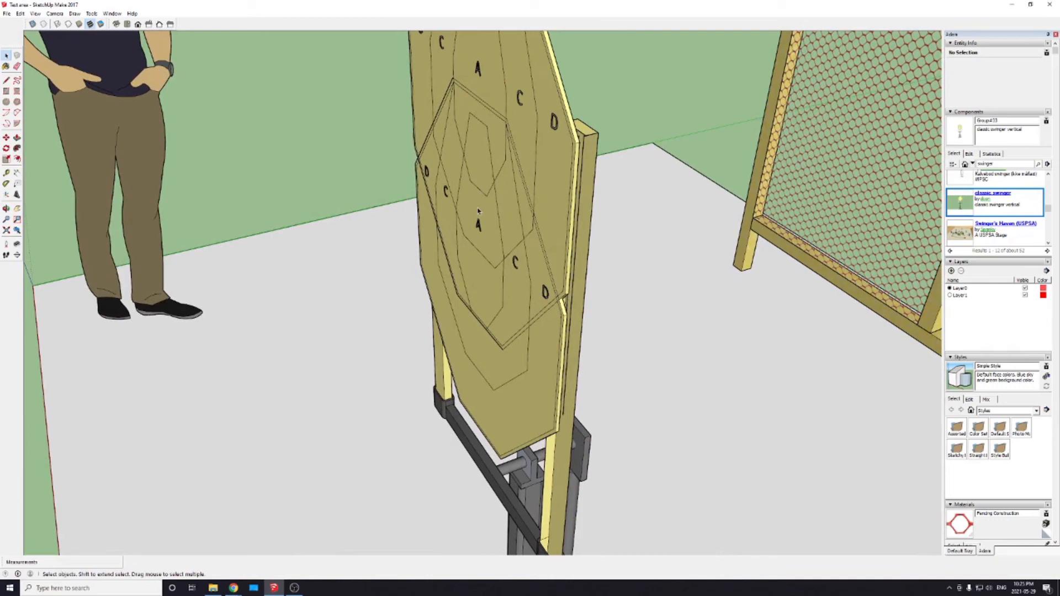
{"action": "scroll", "coordinate": [521, 221], "scroll_direction": "up", "scroll_amount": 1}
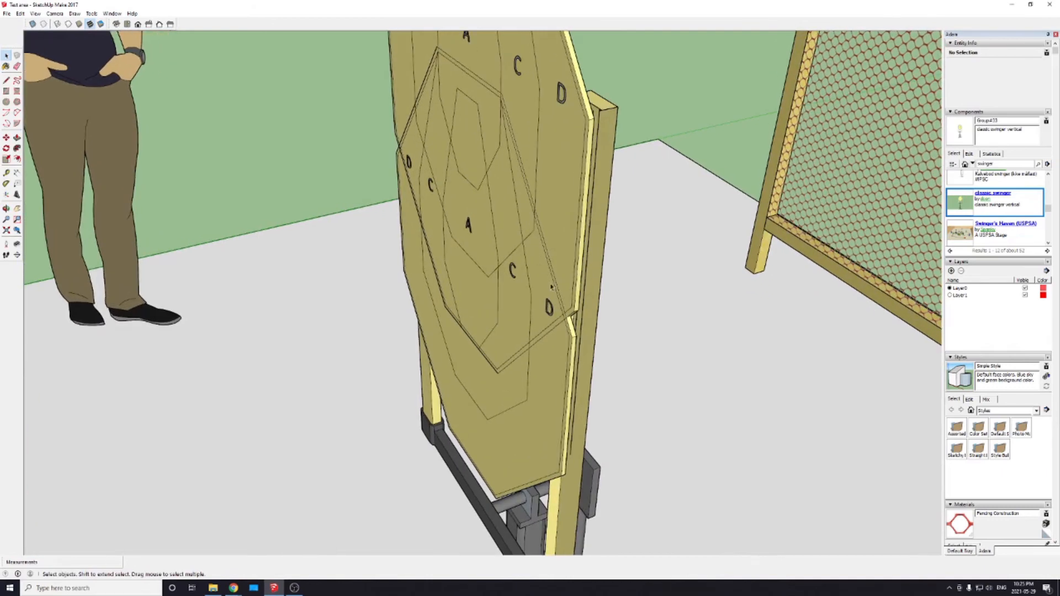
{"action": "scroll", "coordinate": [578, 342], "scroll_direction": "up", "scroll_amount": 3}
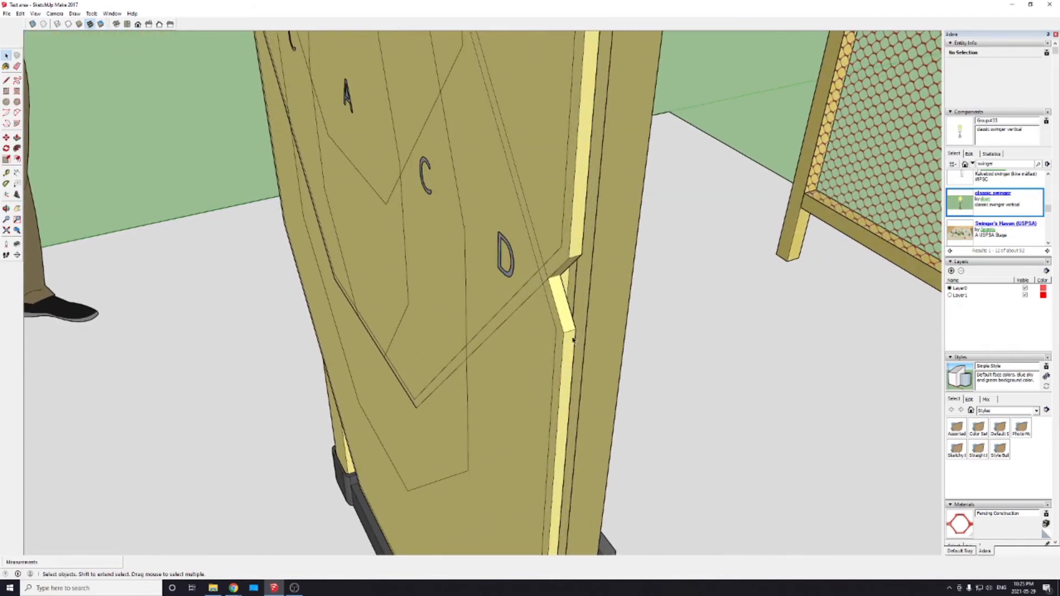
{"action": "left_click", "coordinate": [535, 339]}
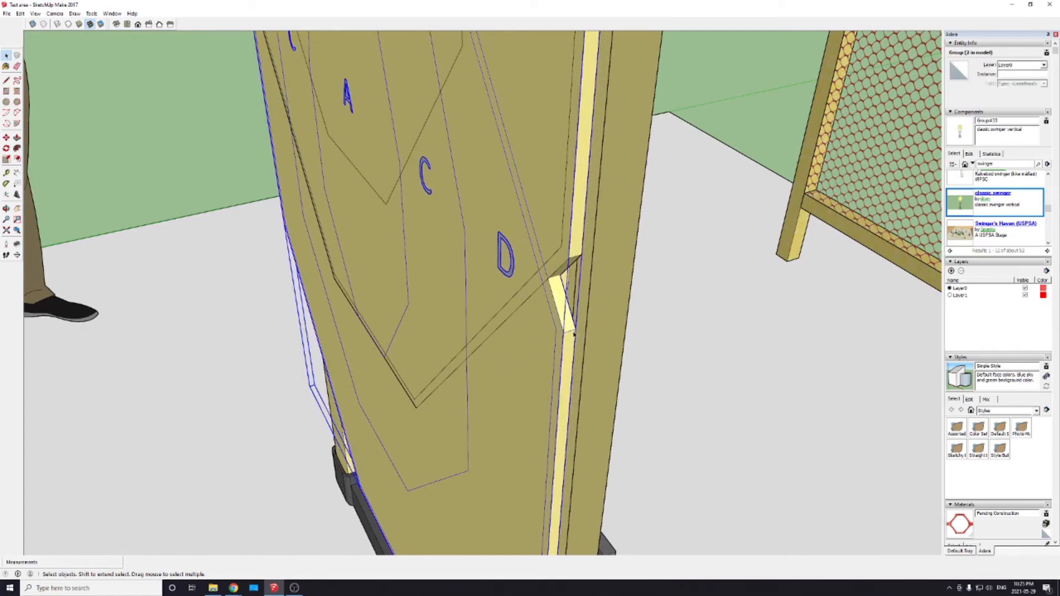
{"action": "key", "text": "m"}
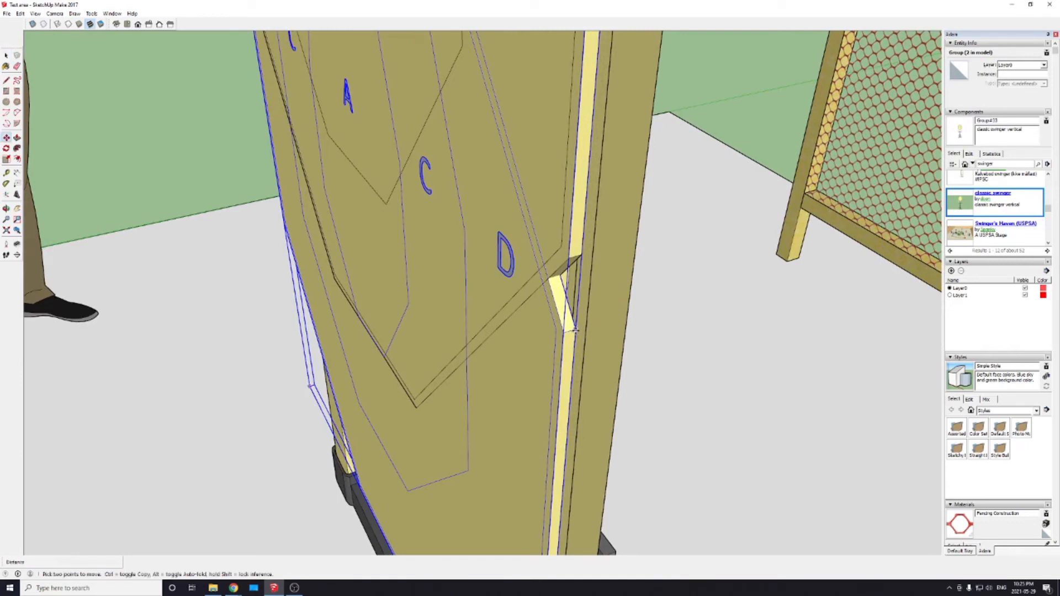
{"action": "left_click", "coordinate": [576, 330]}
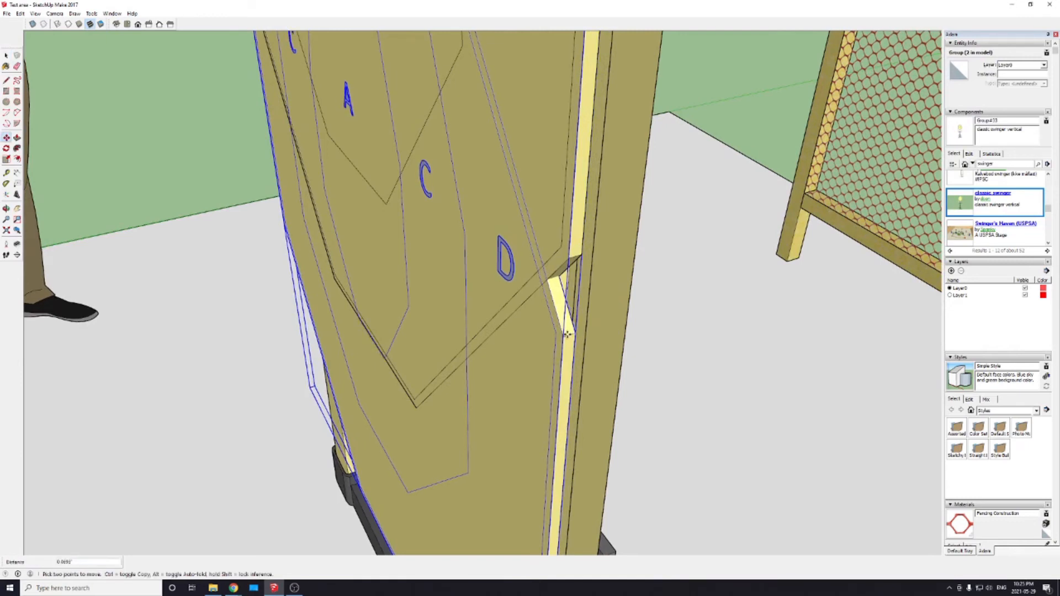
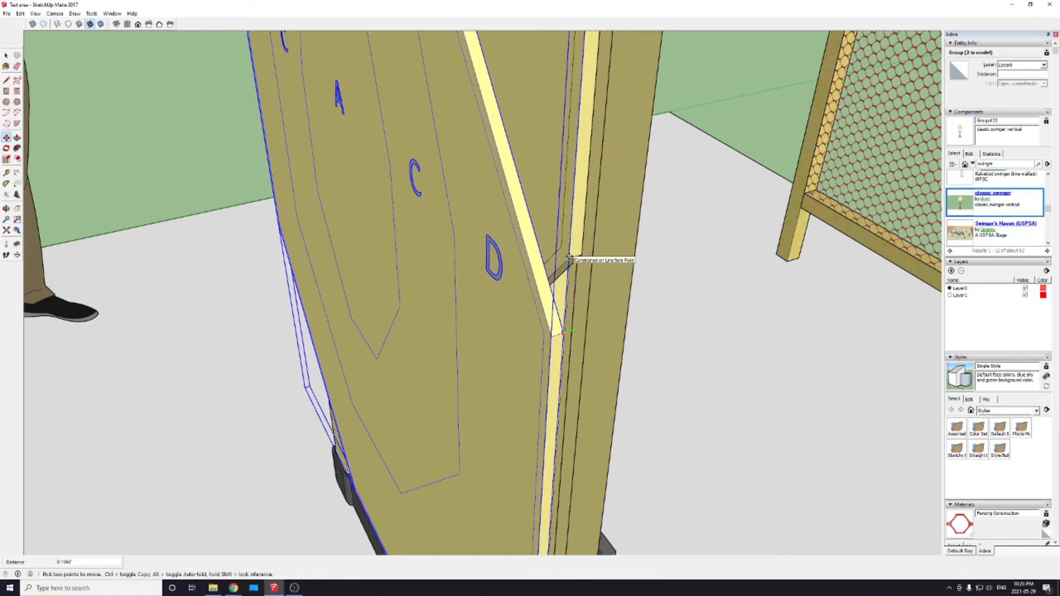
Step: Deselect the lower target copy and inspect its spacing, then undo and redo its last move
{"action": "middle_click_drag", "start_coordinate": [569, 258], "coordinate": [425, 255]}
{"action": "scroll", "coordinate": [483, 297], "scroll_direction": "up", "scroll_amount": 4}
{"action": "key", "text": "space"}
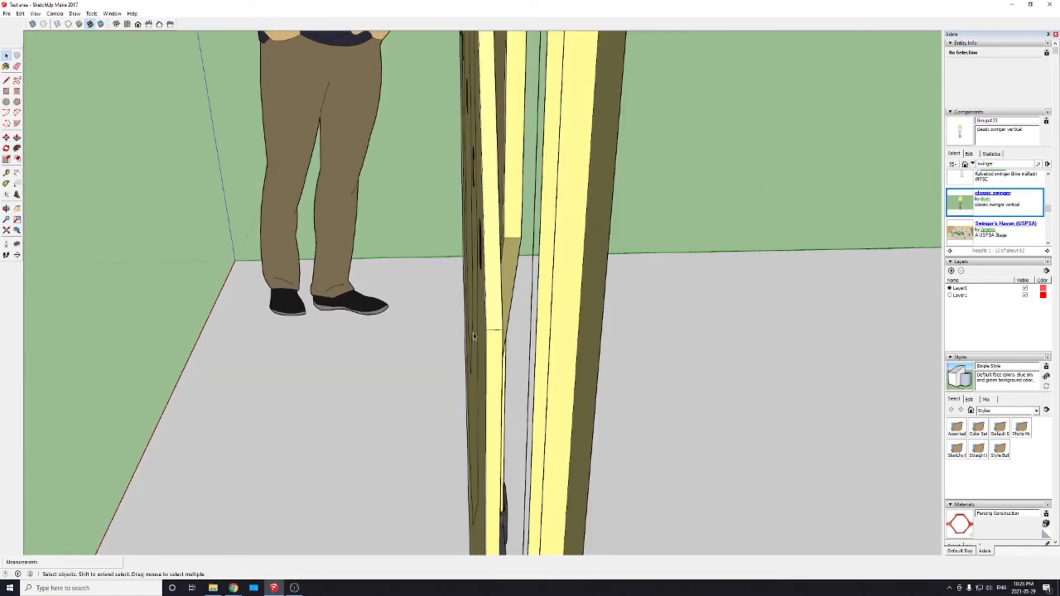
{"action": "middle_click_drag", "start_coordinate": [423, 365], "coordinate": [628, 355]}
{"action": "scroll", "coordinate": [669, 313], "scroll_direction": "down", "scroll_amount": 3}
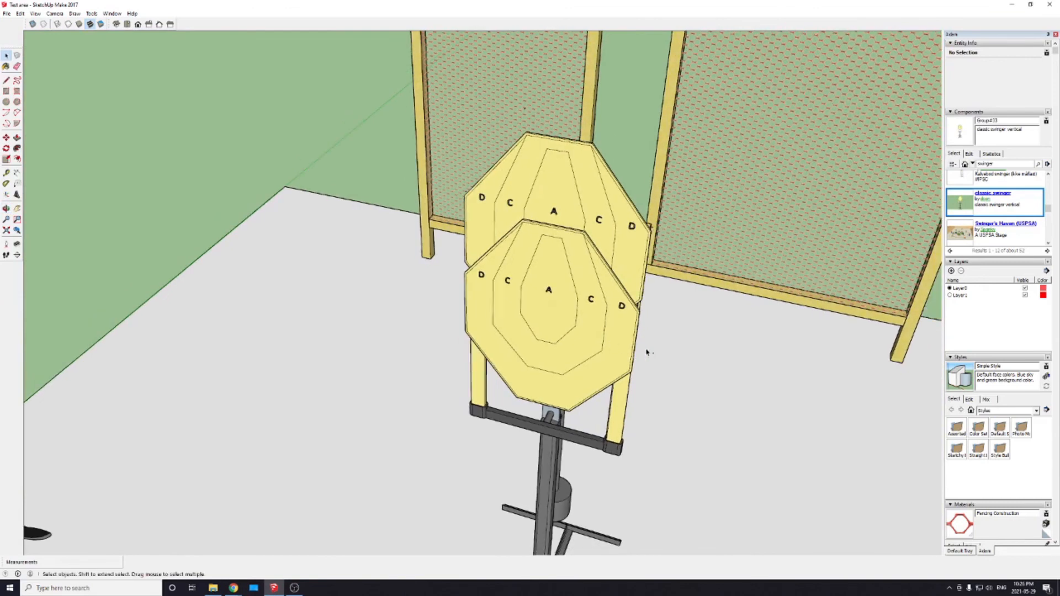
{"action": "key", "text": "ctrl+z"}
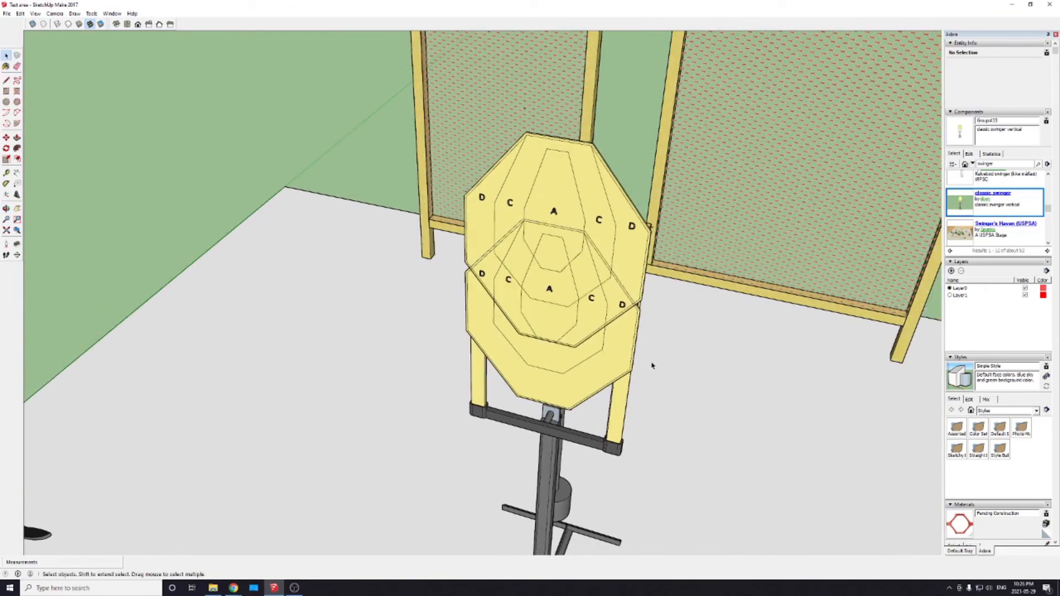
{"action": "key", "text": "ctrl+z"}
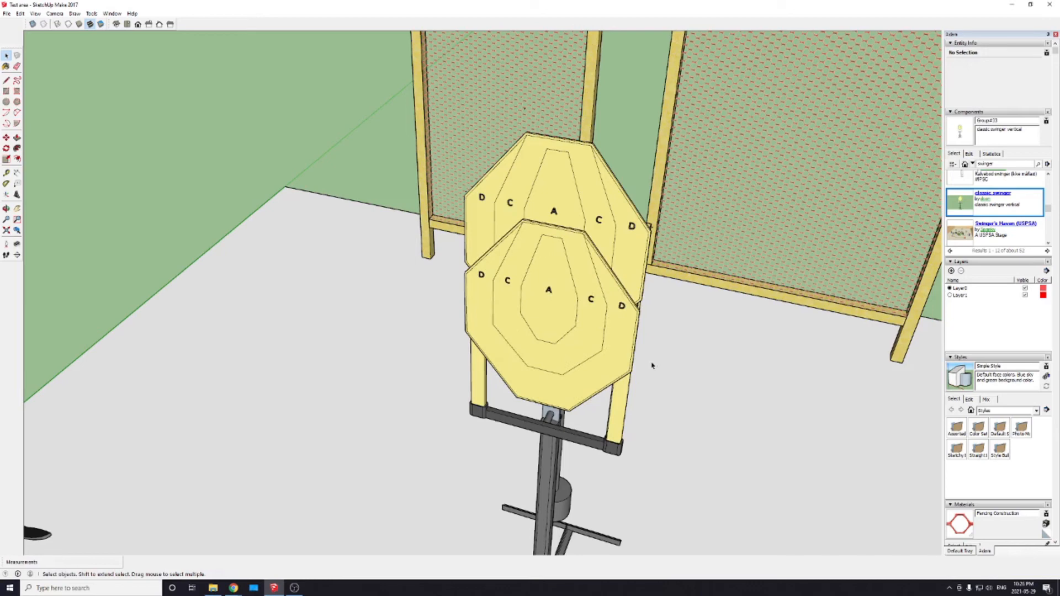
Step: Look over the modified double-target swinger and the mesh wall from different distances and angles
{"action": "scroll", "coordinate": [586, 346], "scroll_direction": "down", "scroll_amount": 6}
{"action": "scroll", "coordinate": [589, 347], "scroll_direction": "up", "scroll_amount": 4}
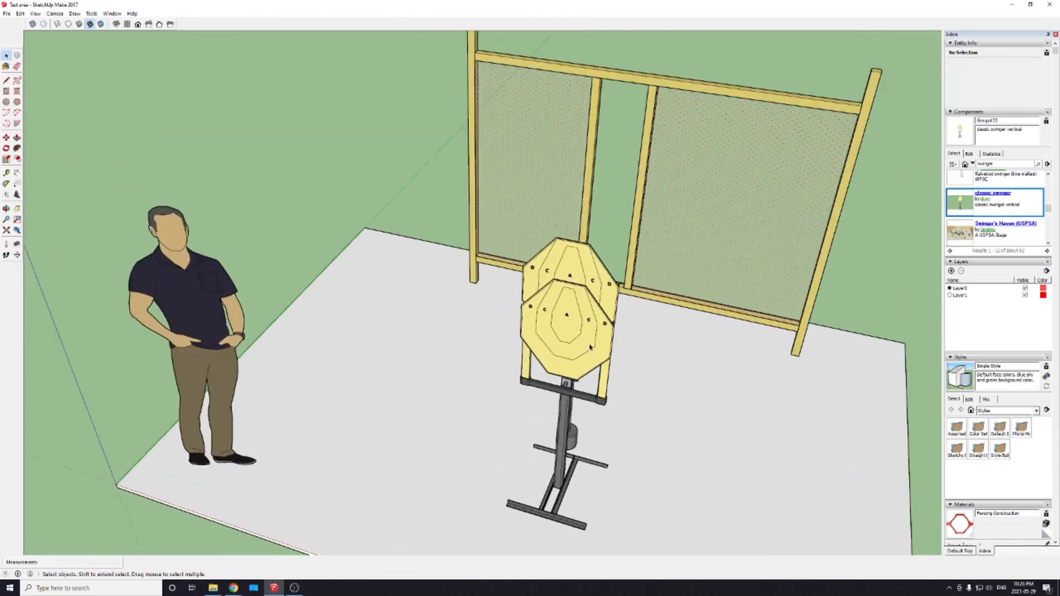
{"action": "scroll", "coordinate": [589, 346], "scroll_direction": "up", "scroll_amount": 3}
{"action": "scroll", "coordinate": [590, 346], "scroll_direction": "down", "scroll_amount": 2}
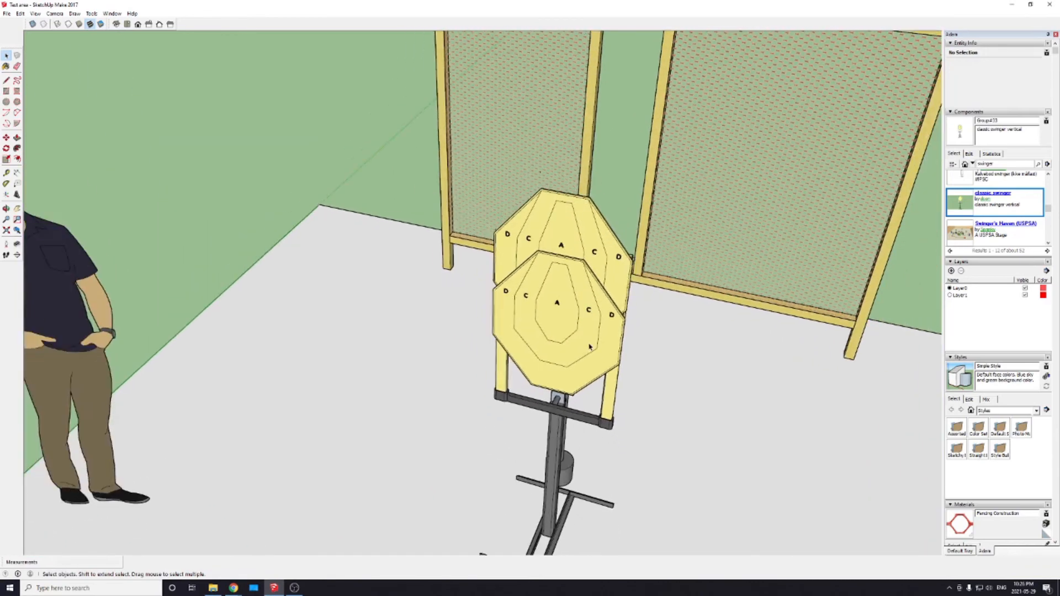
{"action": "scroll", "coordinate": [590, 346], "scroll_direction": "down", "scroll_amount": 3}
{"action": "middle_click_drag", "start_coordinate": [625, 371], "coordinate": [523, 360]}
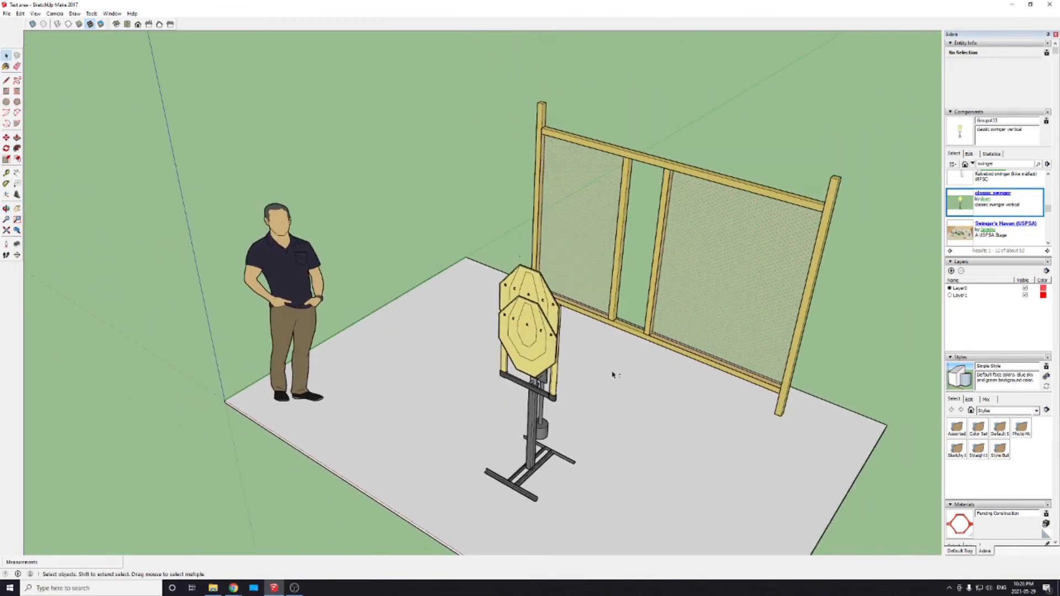
{"action": "scroll", "coordinate": [612, 377], "scroll_direction": "down", "scroll_amount": 2}
{"action": "mouse_move", "coordinate": [613, 379]}
{"action": "middle_mouse_down"}
{"action": "mouse_move", "coordinate": [549, 348]}
{"action": "mouse_move", "coordinate": [525, 300]}
{"action": "middle_mouse_up"}
{"action": "scroll", "coordinate": [606, 188], "scroll_direction": "up", "scroll_amount": 3}
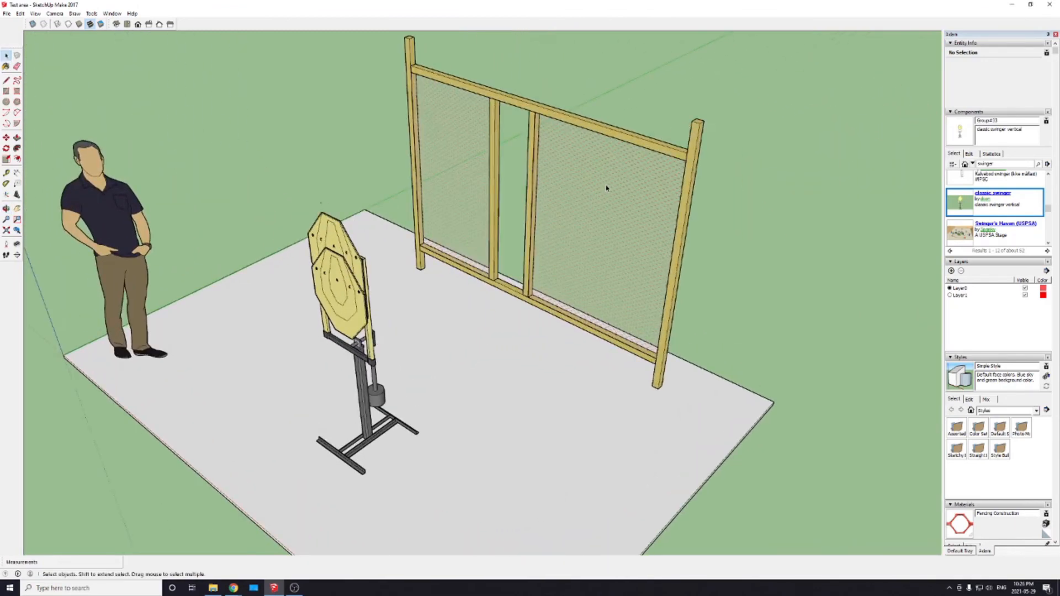
{"action": "scroll", "coordinate": [606, 188], "scroll_direction": "up", "scroll_amount": 1}
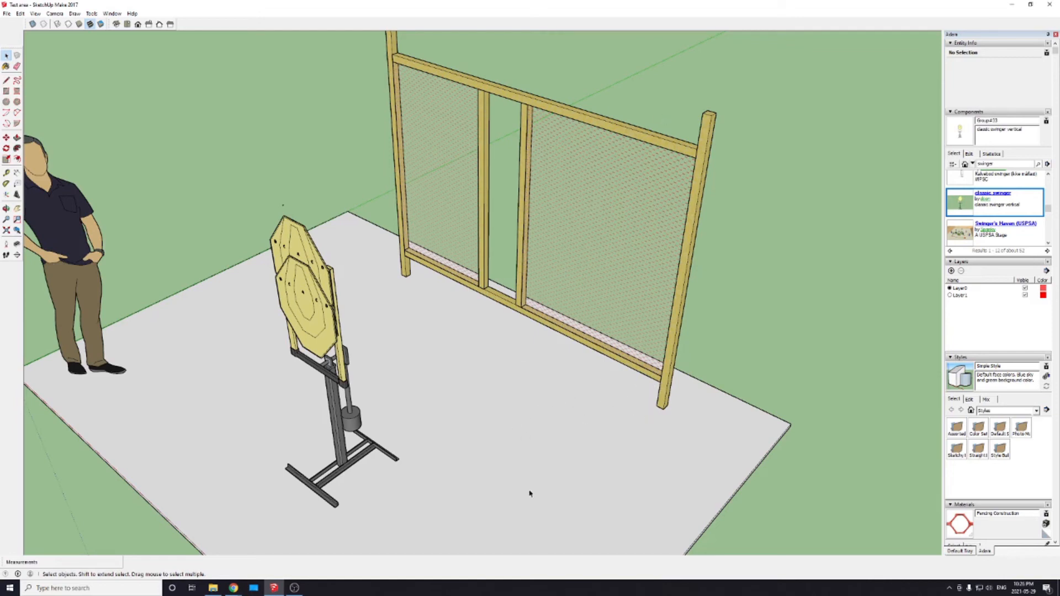
Step: Draw a circle with a 24-inch radius on the empty part of the slab beside the swinger and delete its face, keeping the outline
{"action": "mouse_move", "coordinate": [530, 493]}
{"action": "middle_mouse_down", "text": "shift"}
{"action": "mouse_move", "coordinate": [539, 492]}
{"action": "mouse_move", "coordinate": [532, 308]}
{"action": "middle_mouse_up", "text": "shift"}
{"action": "scroll", "coordinate": [493, 314], "scroll_direction": "down", "scroll_amount": 2}
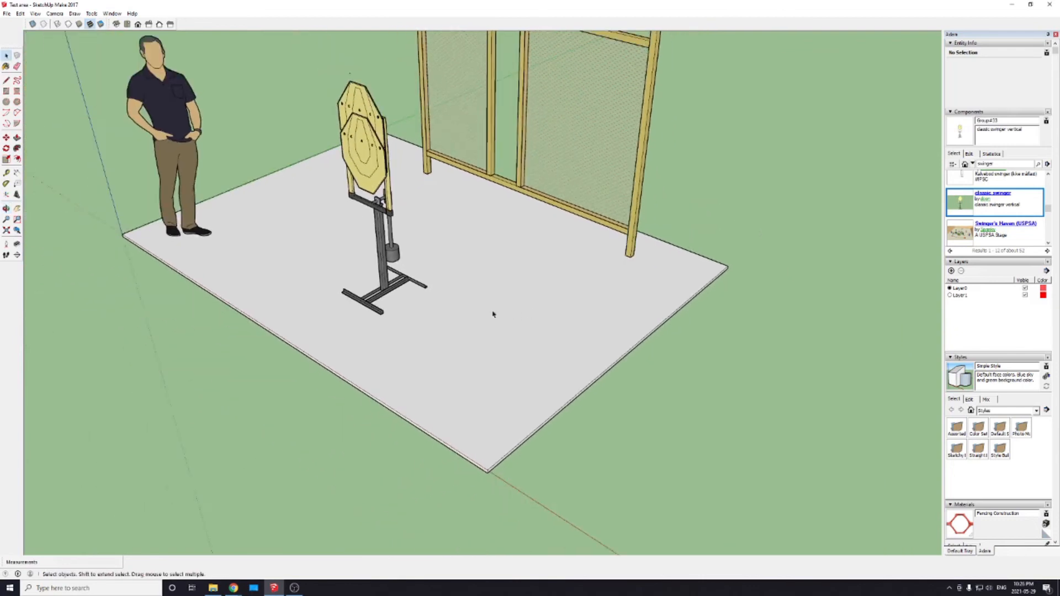
{"action": "scroll", "coordinate": [466, 317], "scroll_direction": "up", "scroll_amount": 1}
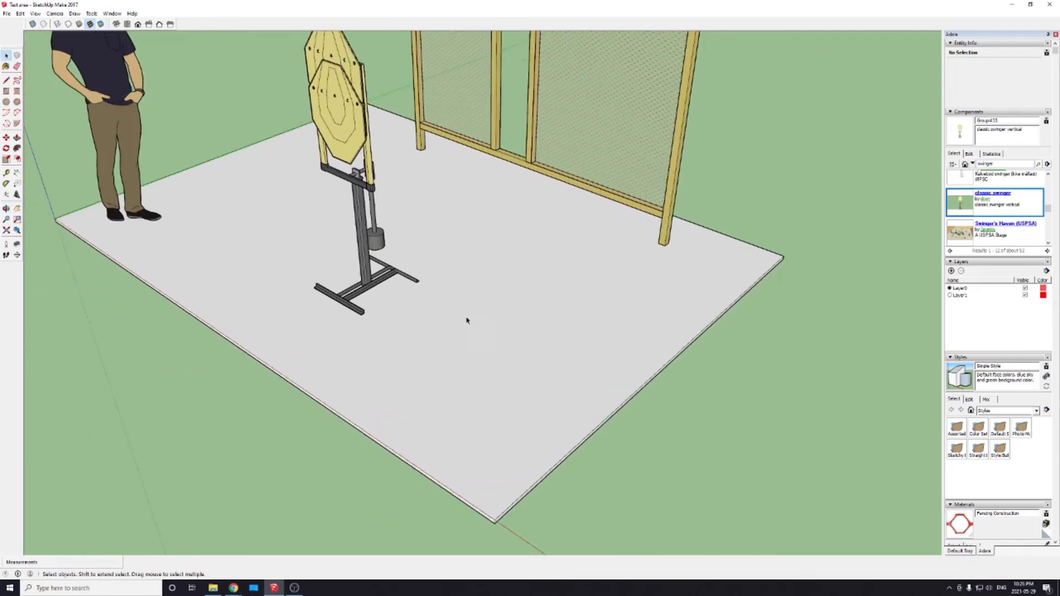
{"action": "key", "text": "c"}
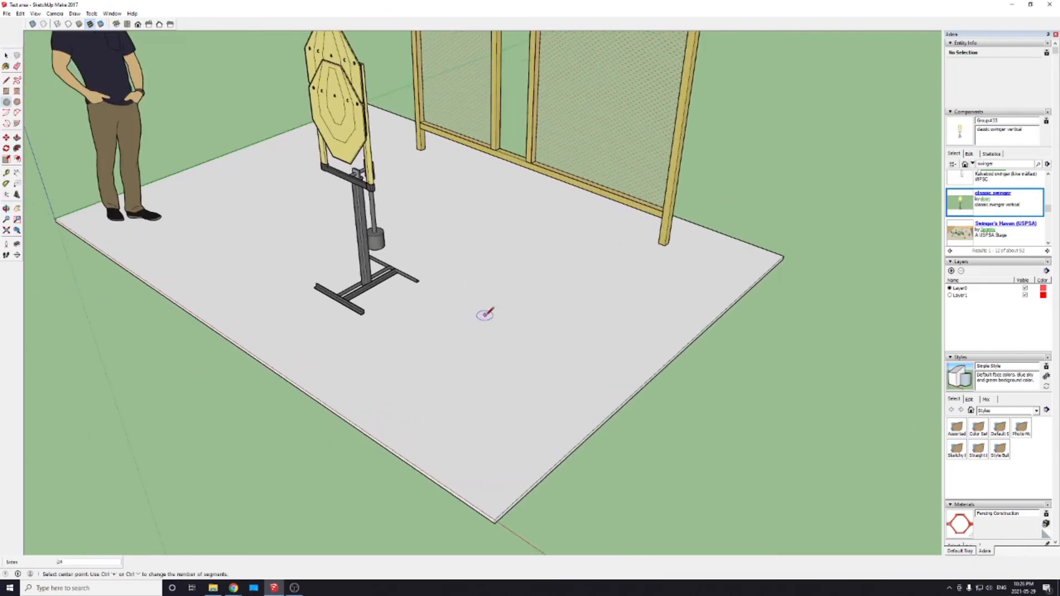
{"action": "left_click", "coordinate": [505, 349]}
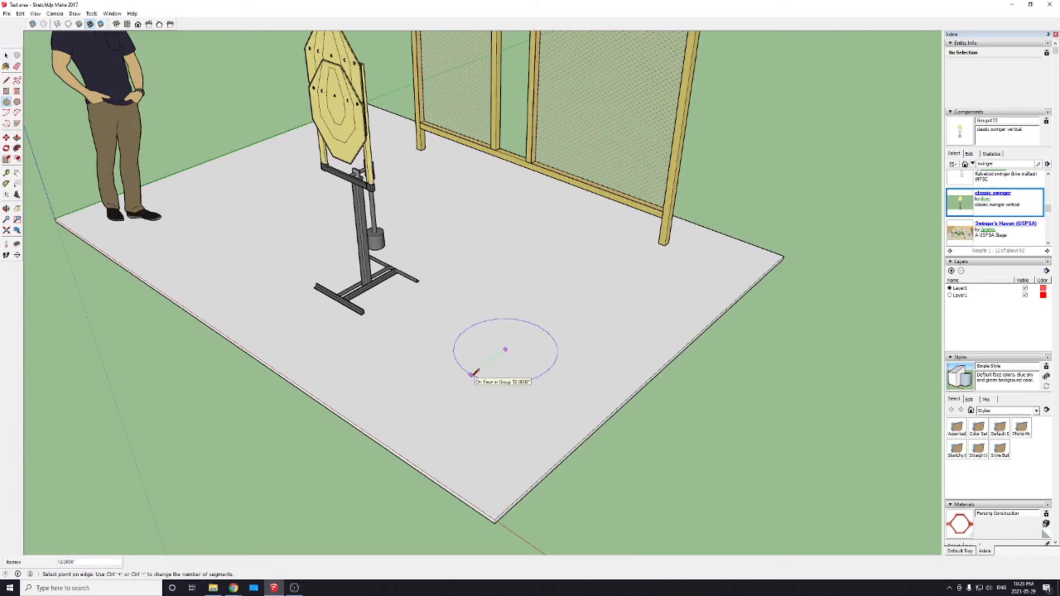
{"action": "type", "text": "24"}
{"action": "key", "text": "Return"}
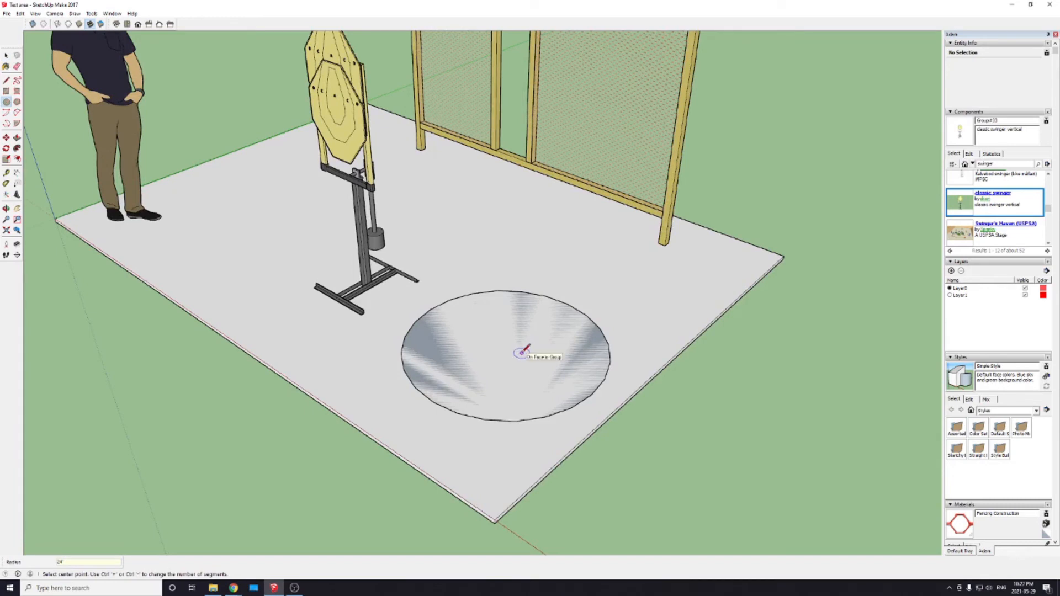
{"action": "key", "text": "space"}
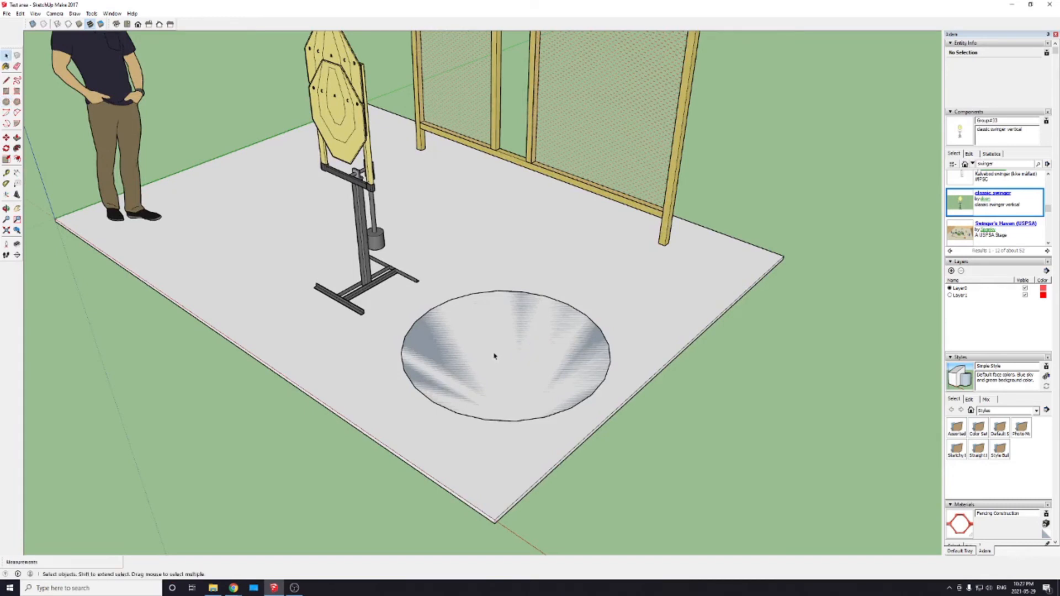
{"action": "left_click", "coordinate": [493, 355]}
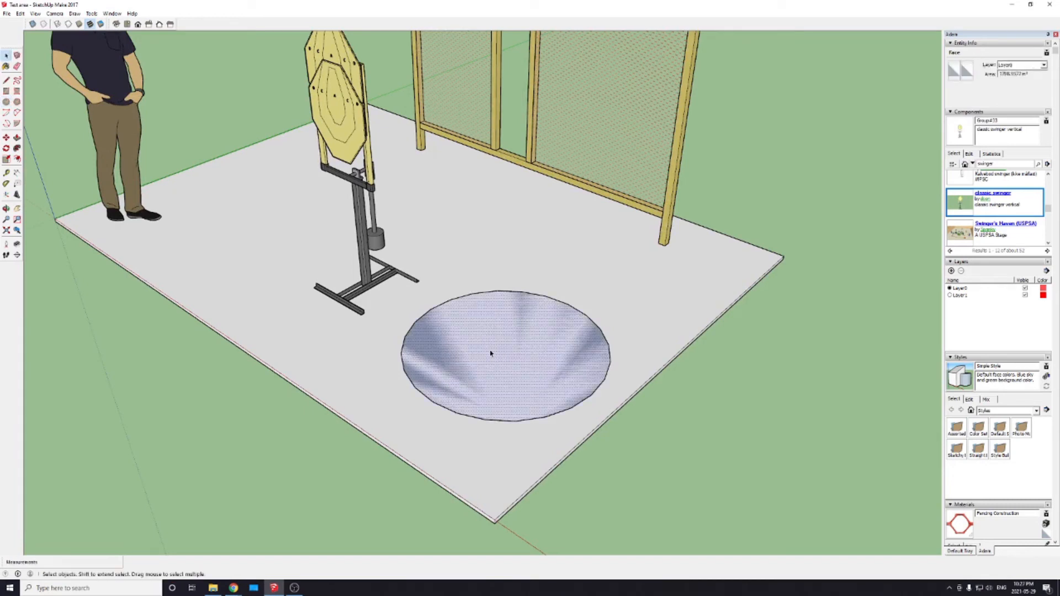
{"action": "key", "text": "Delete"}
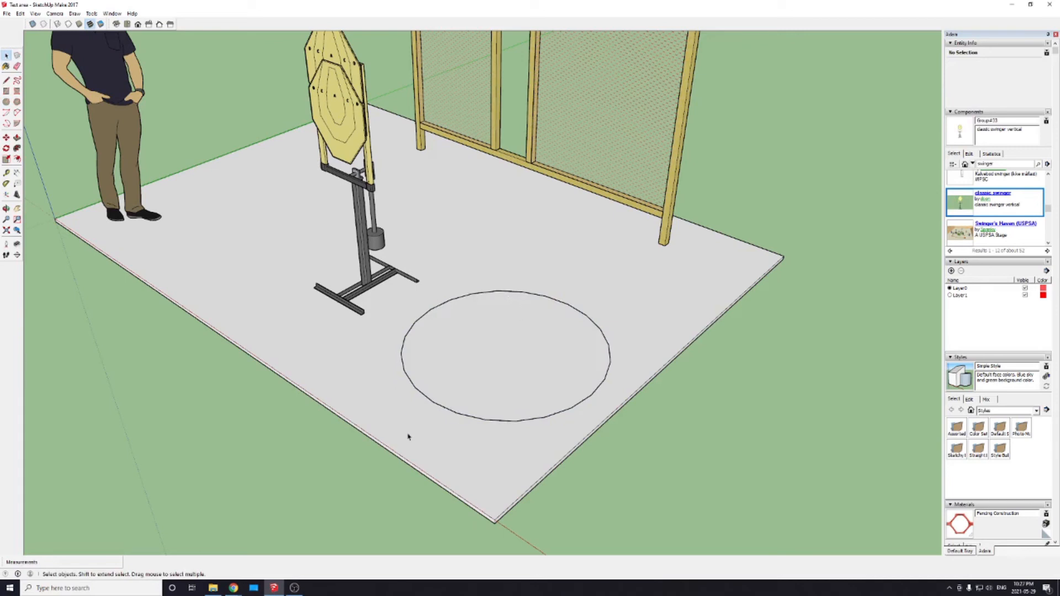
Step: Copy the circle outline straight up along the blue axis so the copy floats directly above the original
{"action": "left_click", "coordinate": [460, 416]}
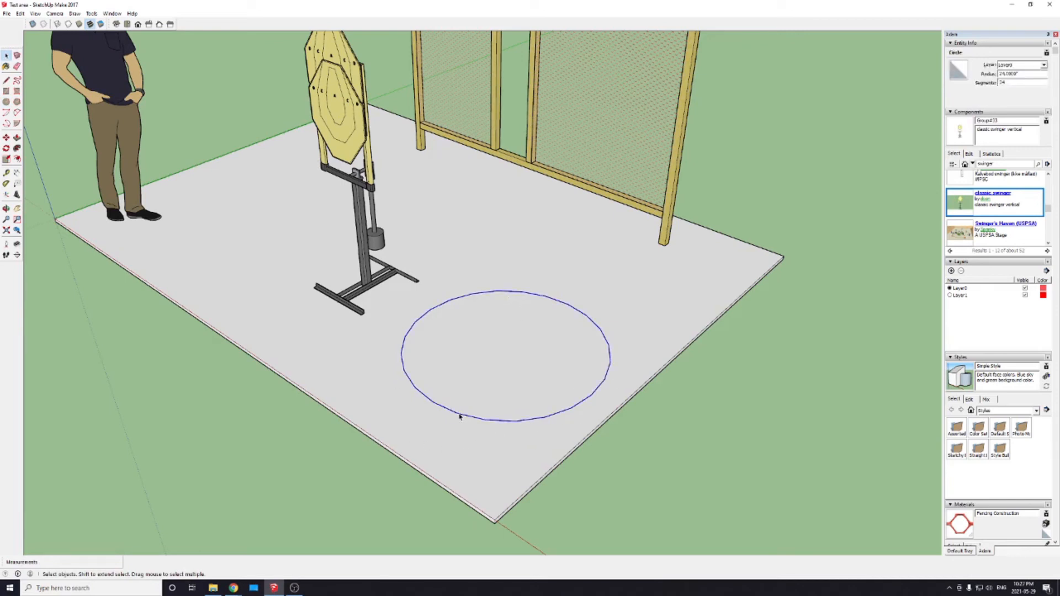
{"action": "key", "text": "m"}
{"action": "key", "text": "o"}
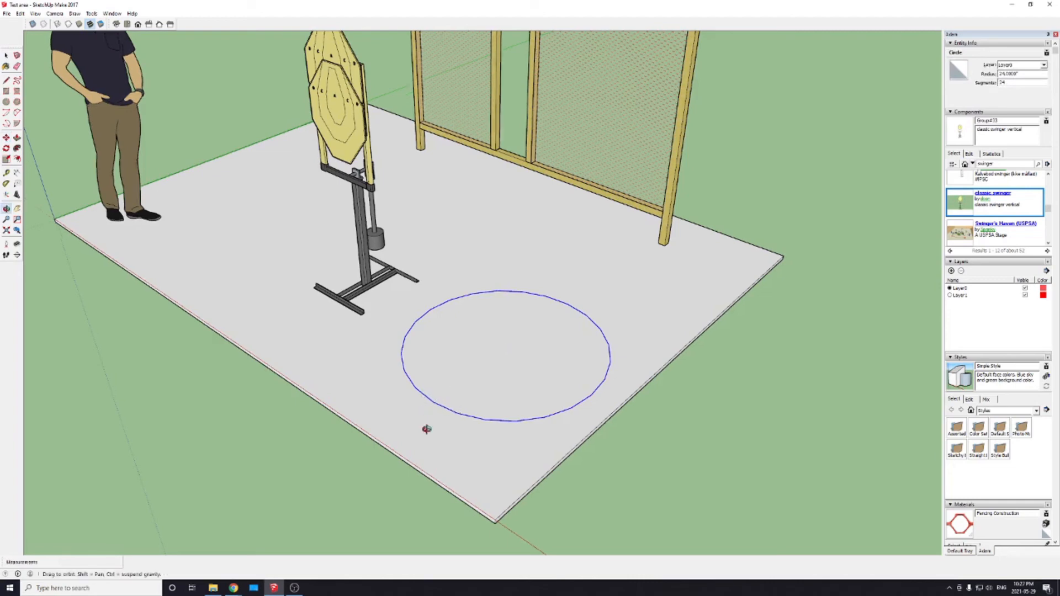
{"action": "left_click_drag", "start_coordinate": [426, 429], "coordinate": [528, 416]}
{"action": "key", "text": "m"}
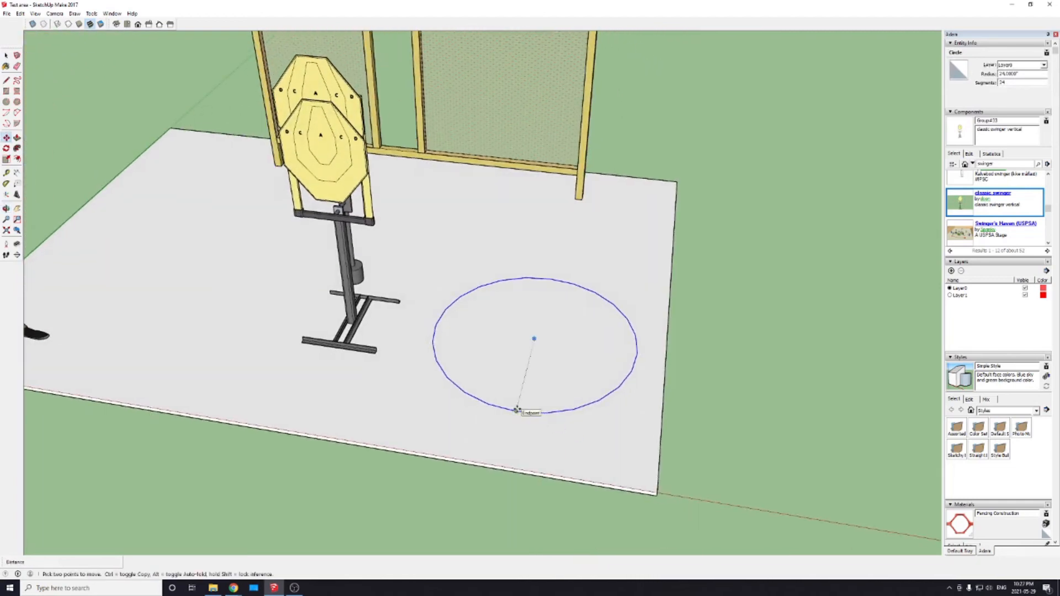
{"action": "left_click", "coordinate": [516, 410]}
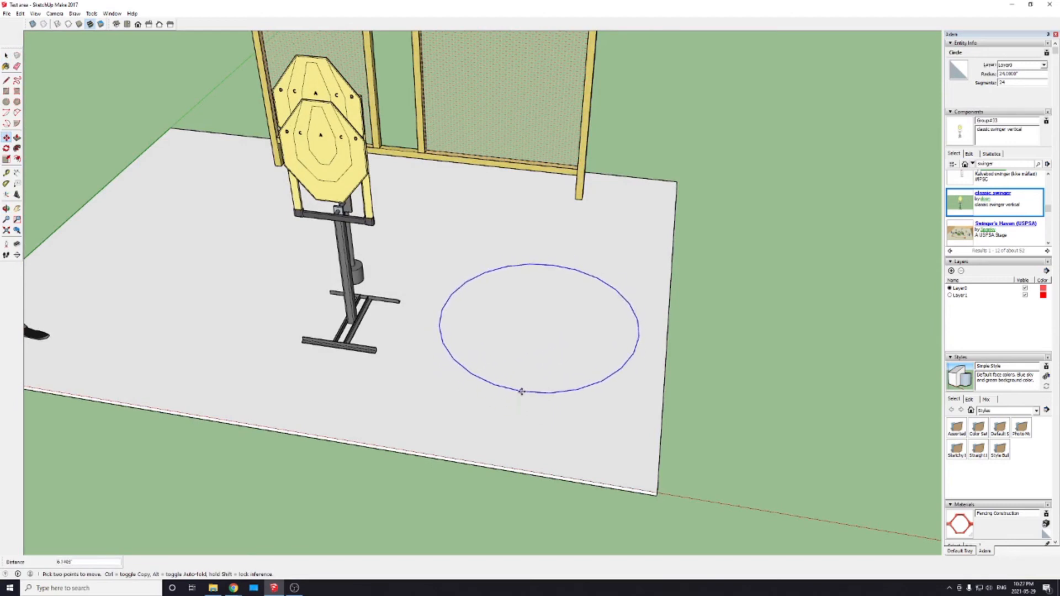
{"action": "key", "text": "ctrl"}
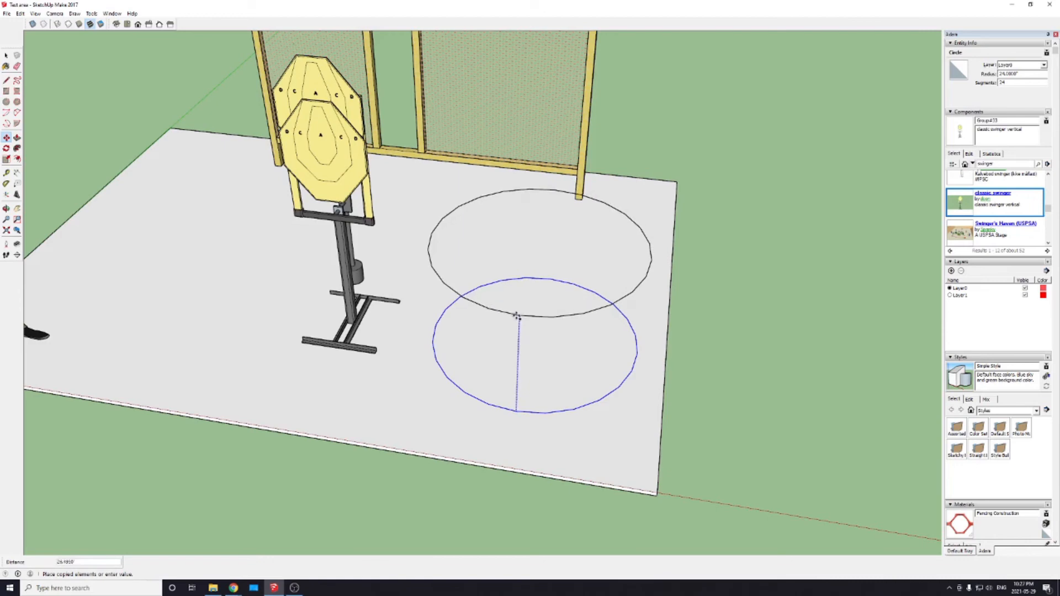
{"action": "middle_click_drag", "start_coordinate": [518, 317], "coordinate": [327, 322]}
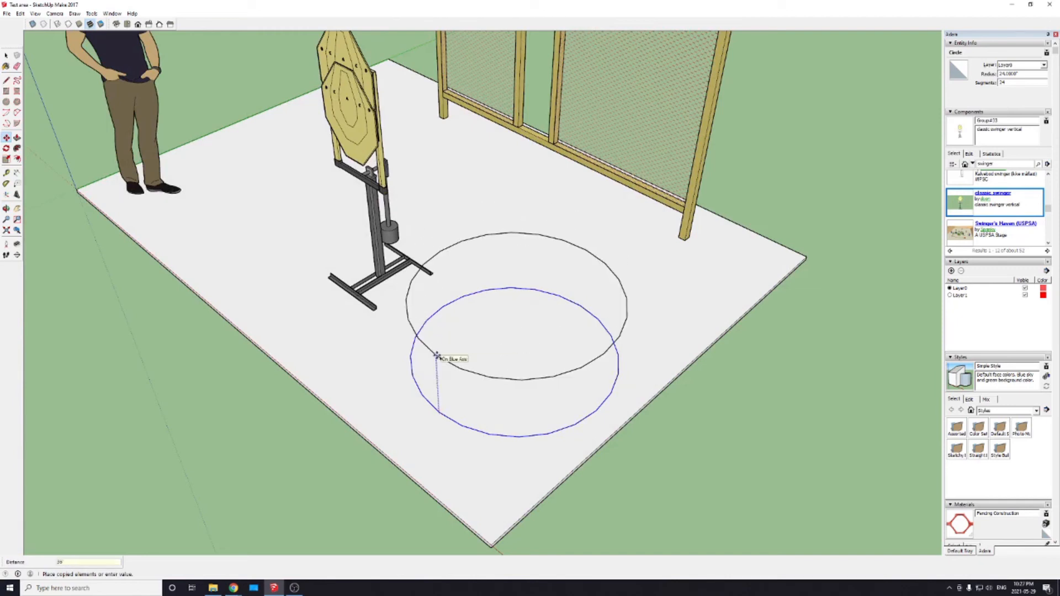
{"action": "key", "text": "Return"}
{"action": "middle_click_drag", "start_coordinate": [386, 410], "coordinate": [550, 434]}
Step: Select both circle outlines and scale them together by 0.50 in the red and green directions
{"action": "key", "text": "space"}
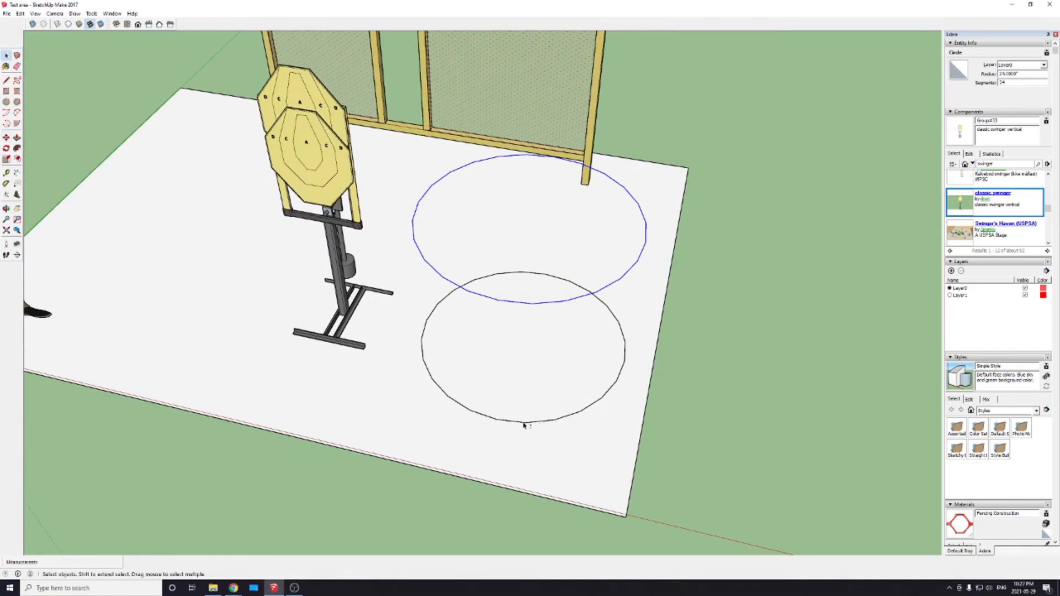
{"action": "left_click", "coordinate": [524, 424]}
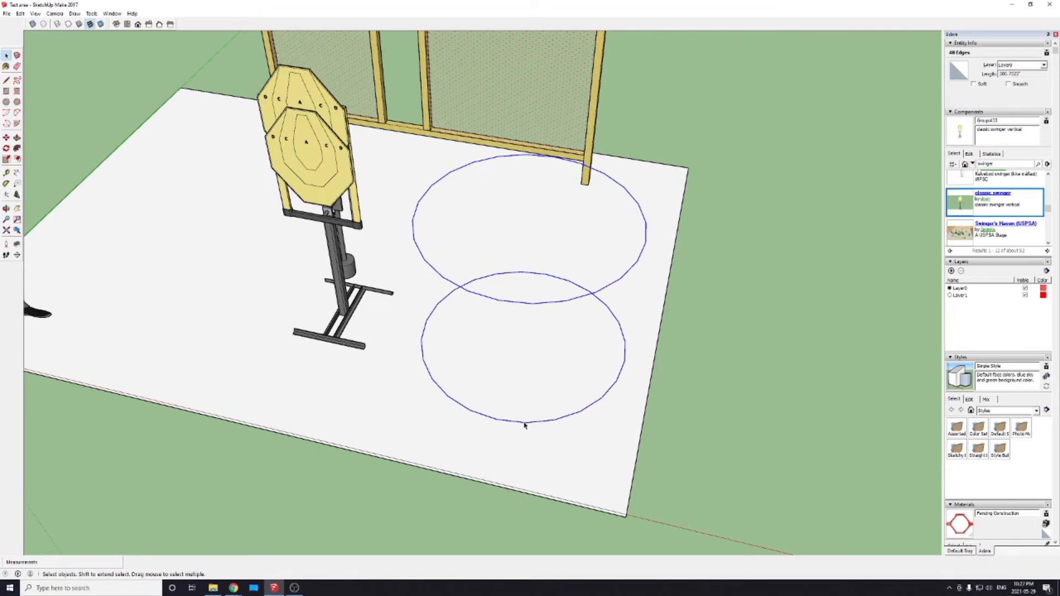
{"action": "key", "text": "s"}
{"action": "middle_click_drag", "start_coordinate": [566, 395], "coordinate": [526, 365]}
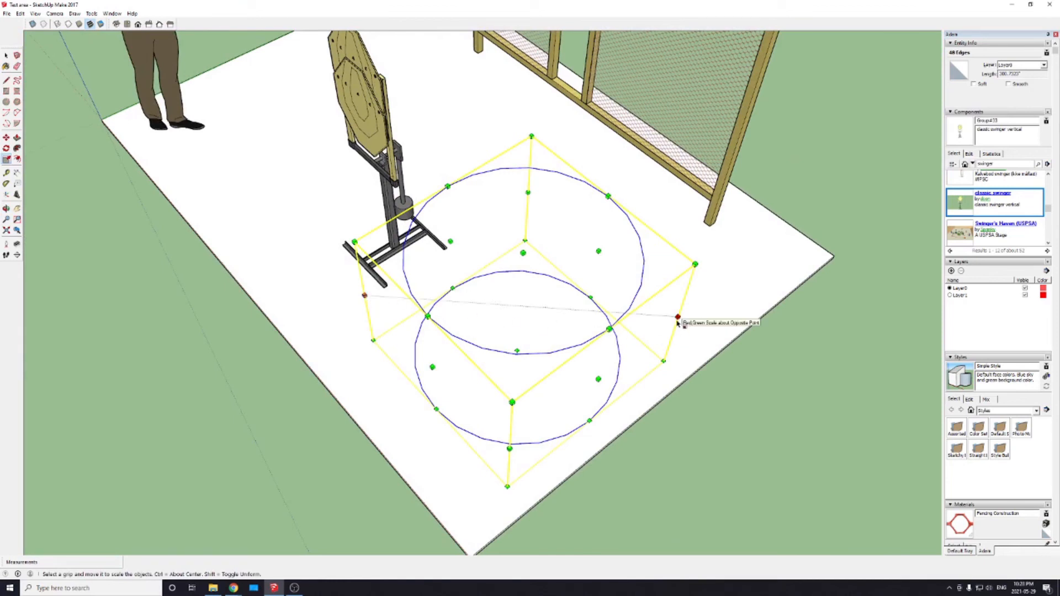
{"action": "mouse_move", "coordinate": [678, 319]}
{"action": "left_mouse_down"}
{"action": "mouse_move", "coordinate": [632, 315]}
{"action": "mouse_move", "coordinate": [541, 331]}
{"action": "mouse_move", "coordinate": [480, 296]}
{"action": "mouse_move", "coordinate": [693, 308]}
{"action": "left_mouse_up"}
{"action": "mouse_move", "coordinate": [697, 263]}
{"action": "left_mouse_down"}
{"action": "mouse_move", "coordinate": [554, 325]}
{"action": "mouse_move", "coordinate": [457, 323]}
{"action": "mouse_move", "coordinate": [695, 264]}
{"action": "left_mouse_up"}
{"action": "left_click_drag", "start_coordinate": [678, 318], "coordinate": [604, 310]}
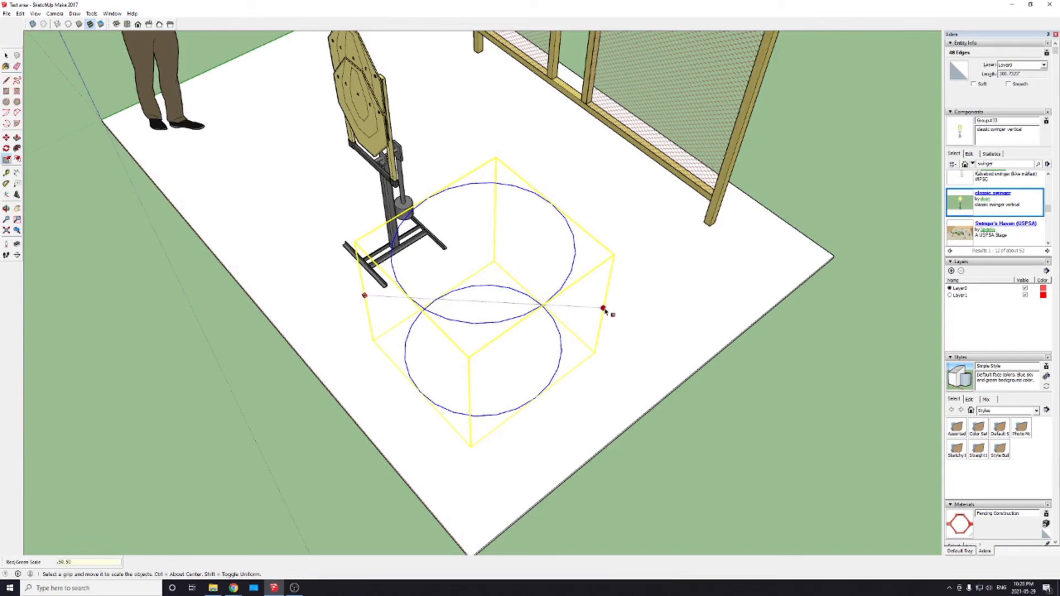
{"action": "key", "text": "Return"}
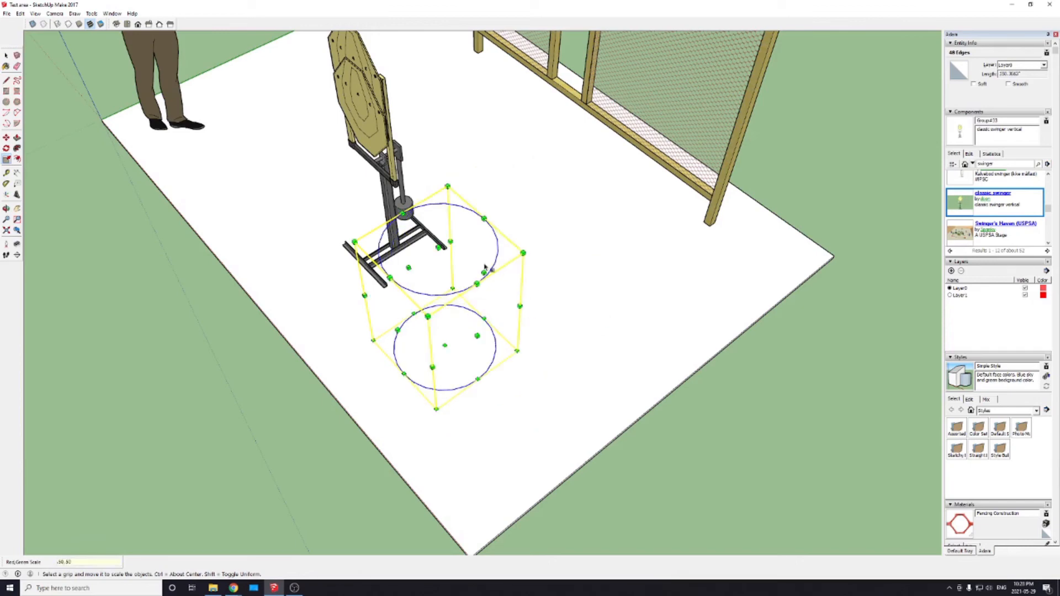
Step: Copy the lower circle straight up along the blue axis to about midway between the two scaled circles
{"action": "middle_click_drag", "start_coordinate": [333, 363], "coordinate": [318, 354]}
{"action": "left_click_drag", "start_coordinate": [563, 378], "coordinate": [457, 433]}
{"action": "key", "text": "s"}
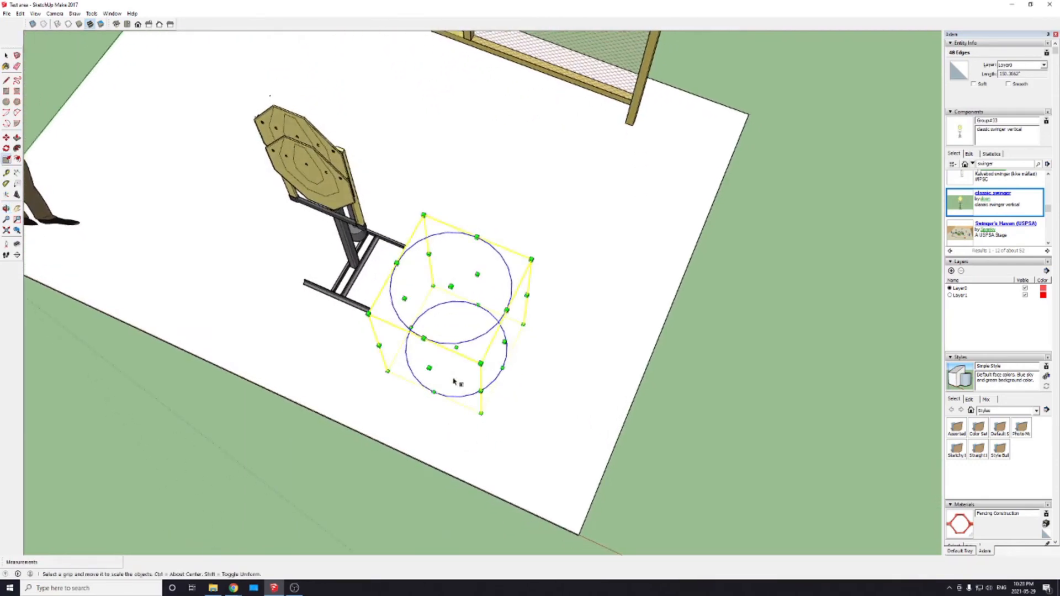
{"action": "left_click", "coordinate": [428, 380]}
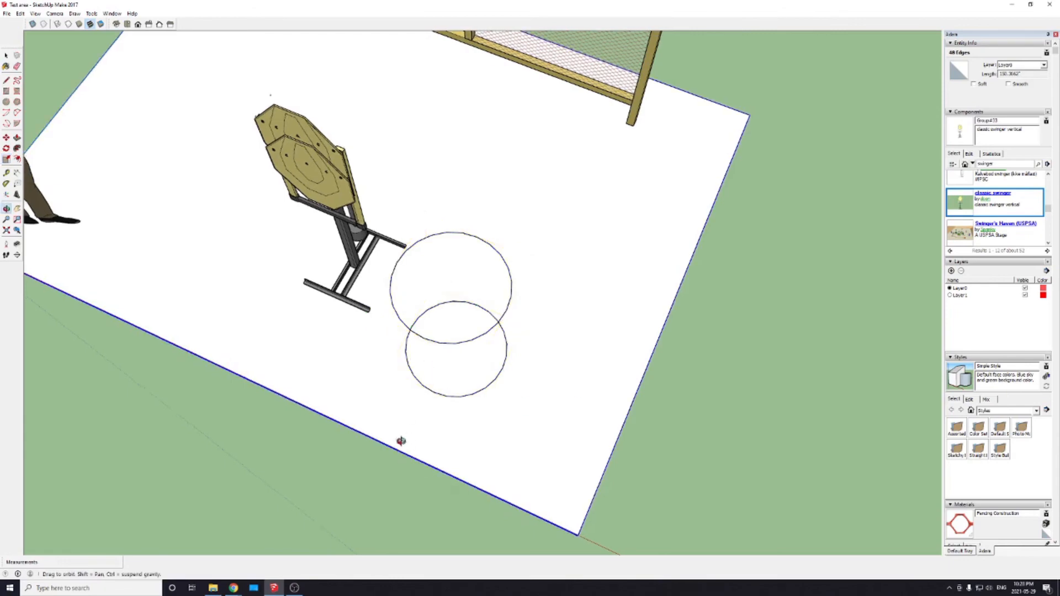
{"action": "middle_click_drag", "start_coordinate": [400, 440], "coordinate": [509, 421]}
{"action": "key", "text": "space"}
{"action": "left_click", "coordinate": [454, 322]}
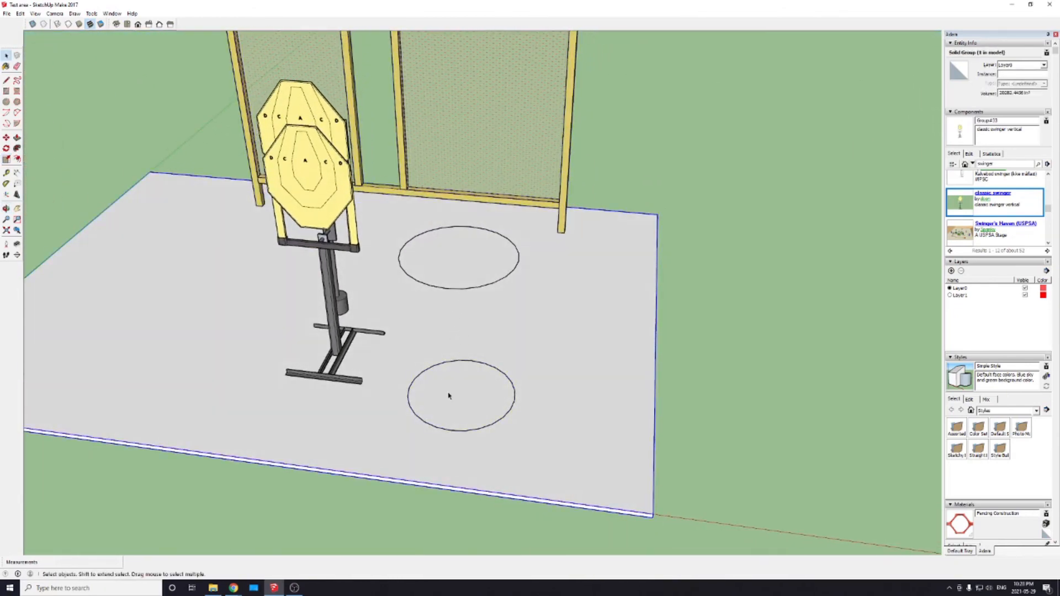
{"action": "left_click", "coordinate": [448, 431]}
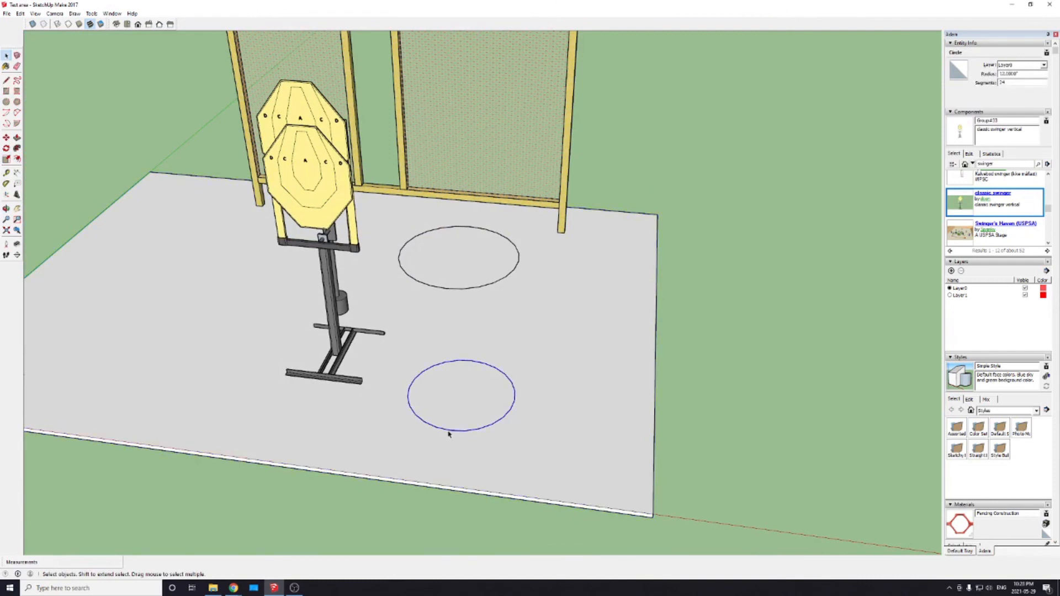
{"action": "key", "text": "m"}
{"action": "key", "text": "ctrl"}
{"action": "left_click", "coordinate": [449, 430]}
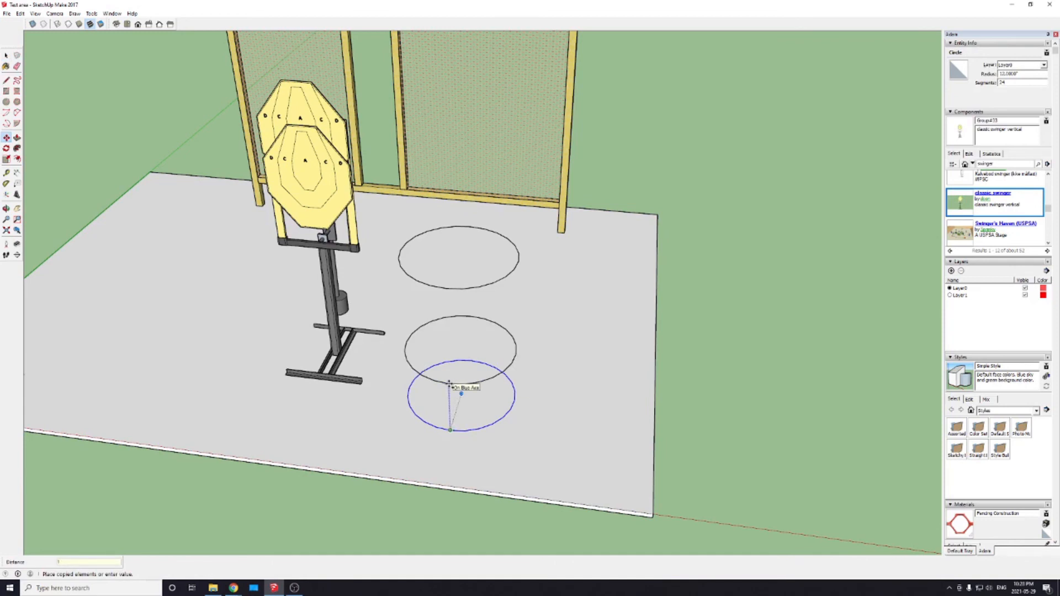
{"action": "key", "text": "Return"}
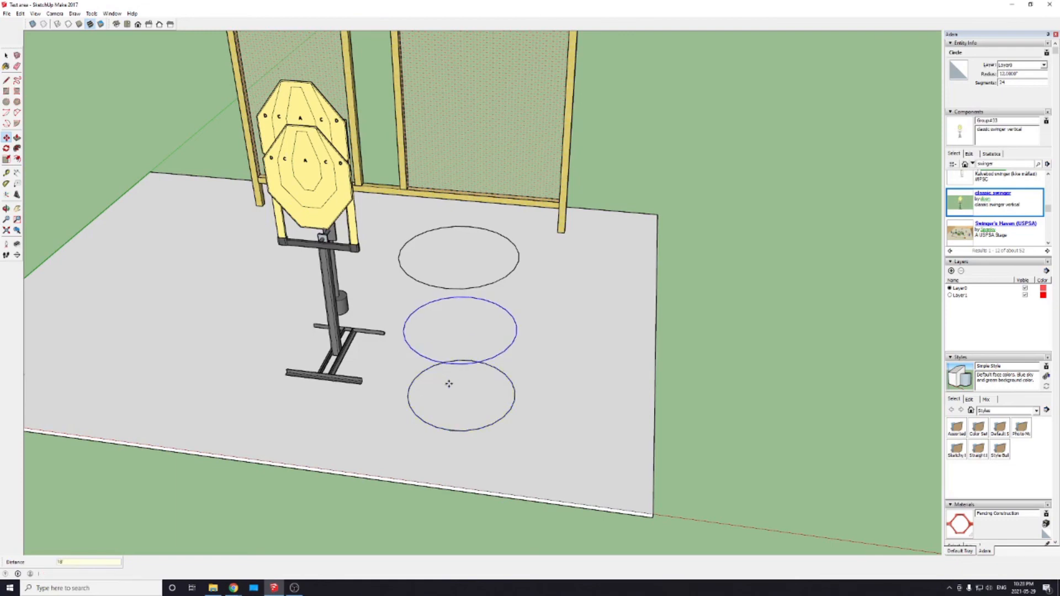
{"action": "middle_click_drag", "start_coordinate": [561, 411], "coordinate": [594, 443]}
{"action": "key", "text": "m"}
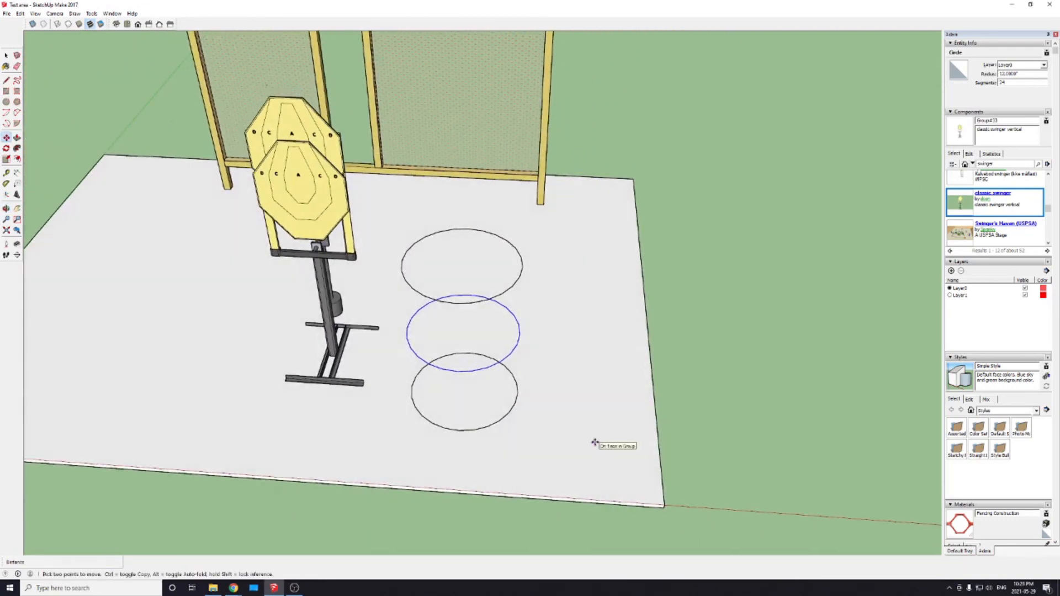
Step: Draw a vertical line from the front endpoint of the lowest circle to the matching endpoint of the top circle
{"action": "key", "text": "l"}
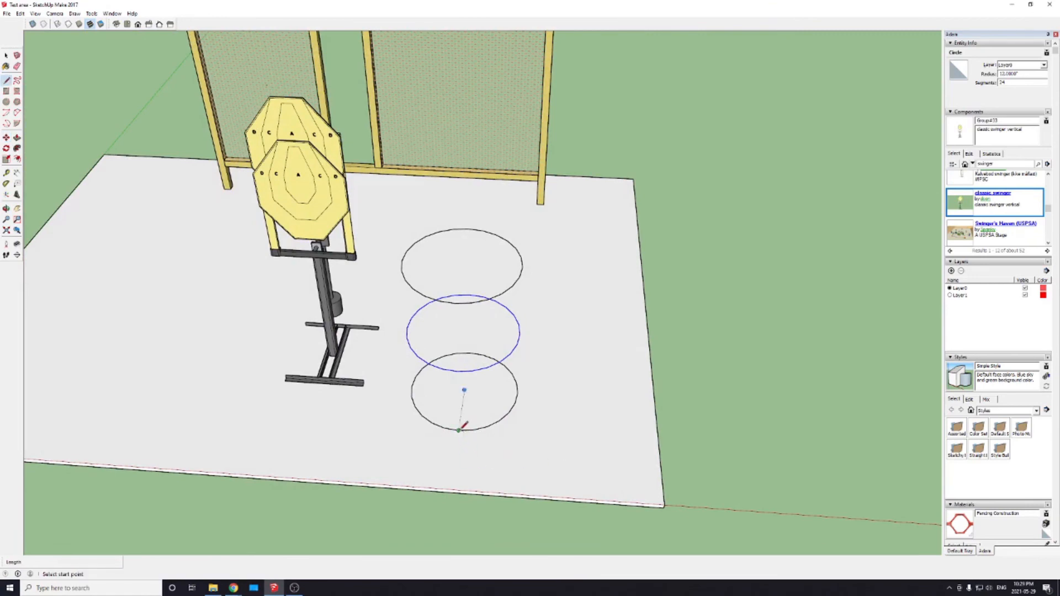
{"action": "scroll", "coordinate": [460, 427], "scroll_direction": "up", "scroll_amount": 6}
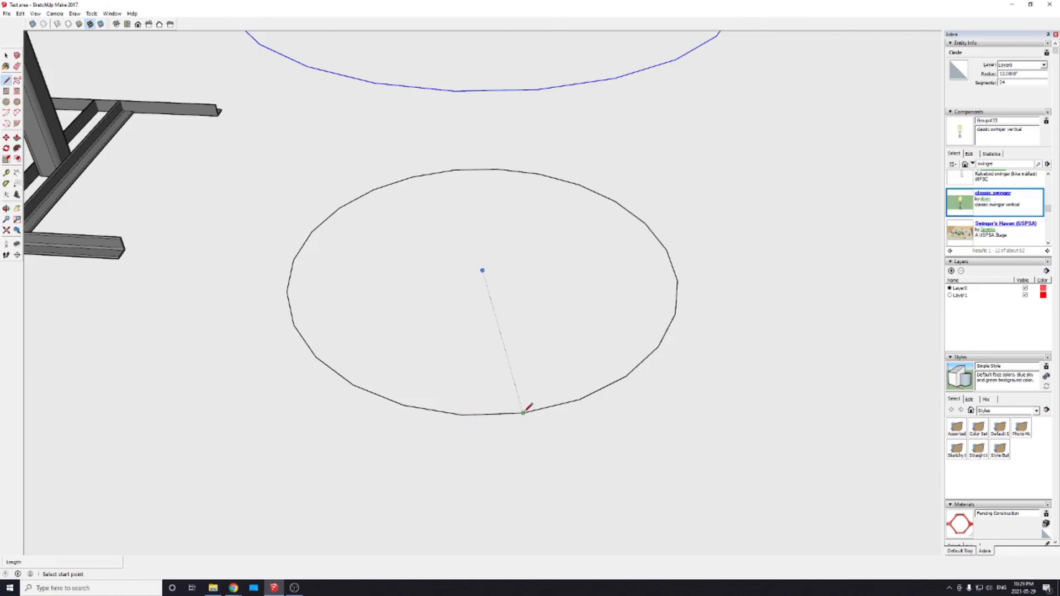
{"action": "left_click", "coordinate": [462, 415]}
{"action": "scroll", "coordinate": [465, 382], "scroll_direction": "down", "scroll_amount": 4}
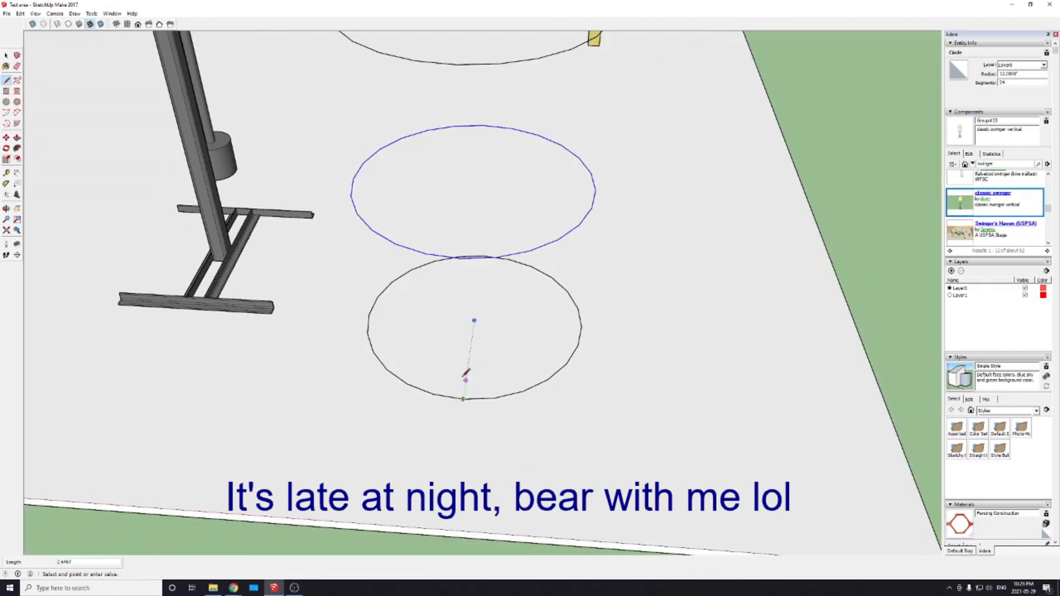
{"action": "scroll", "coordinate": [459, 288], "scroll_direction": "down", "scroll_amount": 2}
{"action": "middle_click_drag", "start_coordinate": [428, 201], "coordinate": [535, 267]}
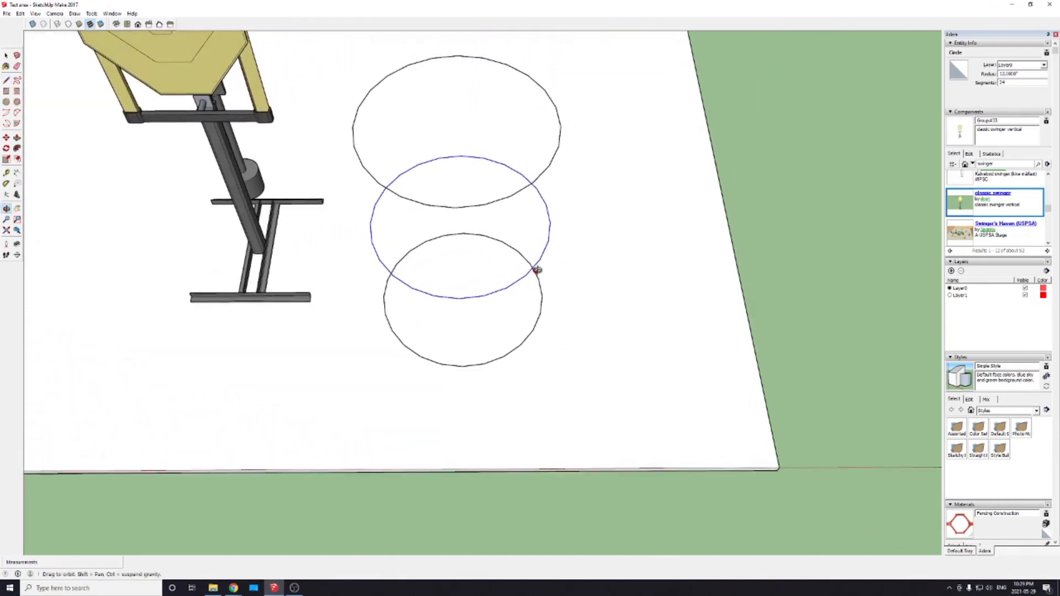
{"action": "left_click", "coordinate": [455, 207]}
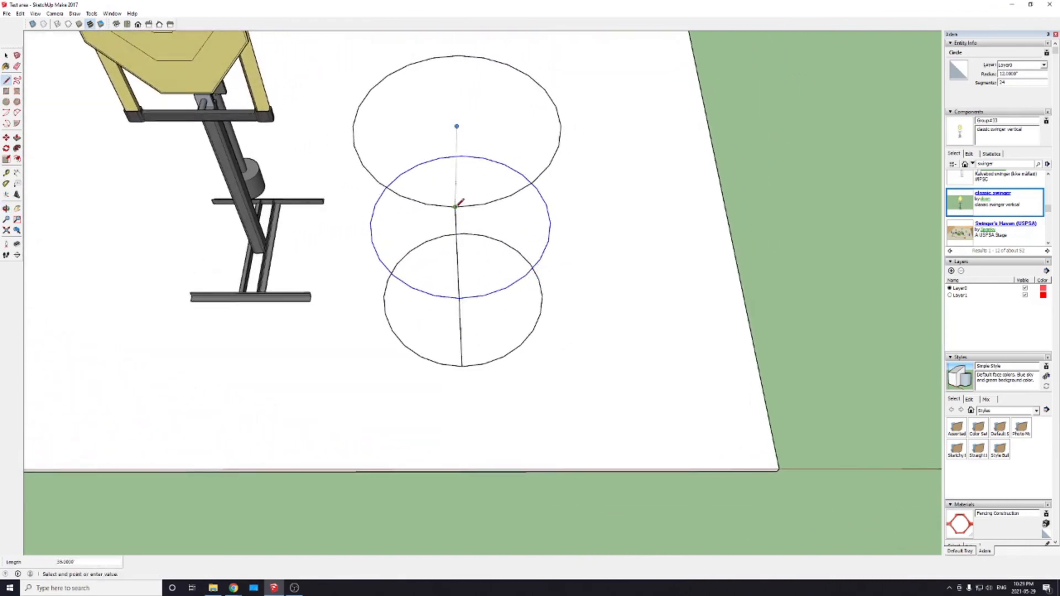
{"action": "middle_click_drag", "start_coordinate": [587, 303], "coordinate": [542, 289]}
{"action": "key", "text": "Escape"}
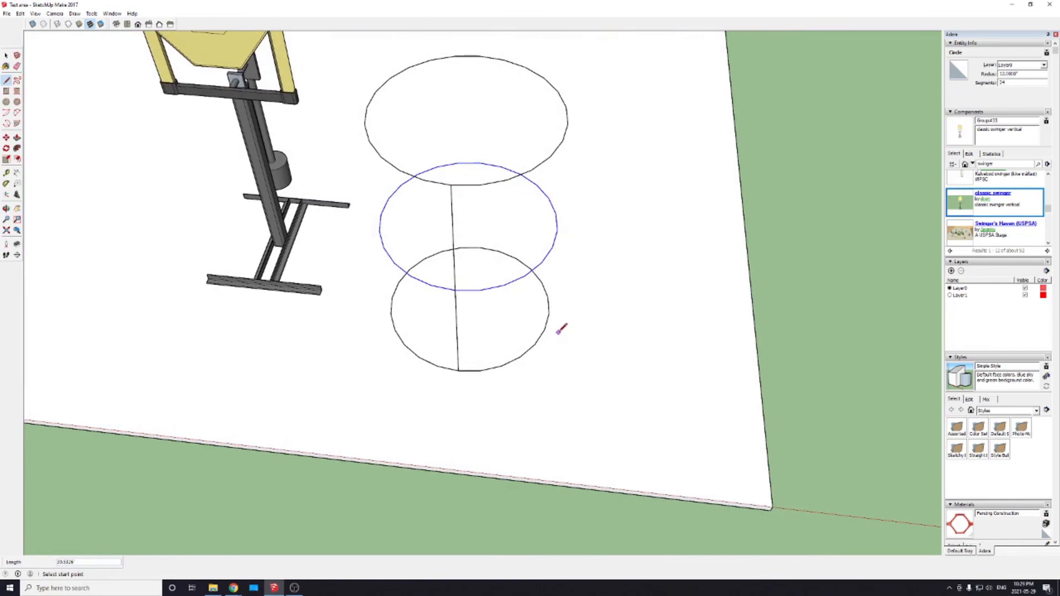
Step: Add a second vertical line joining the lowest and top circles, a quarter turn around from the first line
{"action": "left_click", "coordinate": [552, 307]}
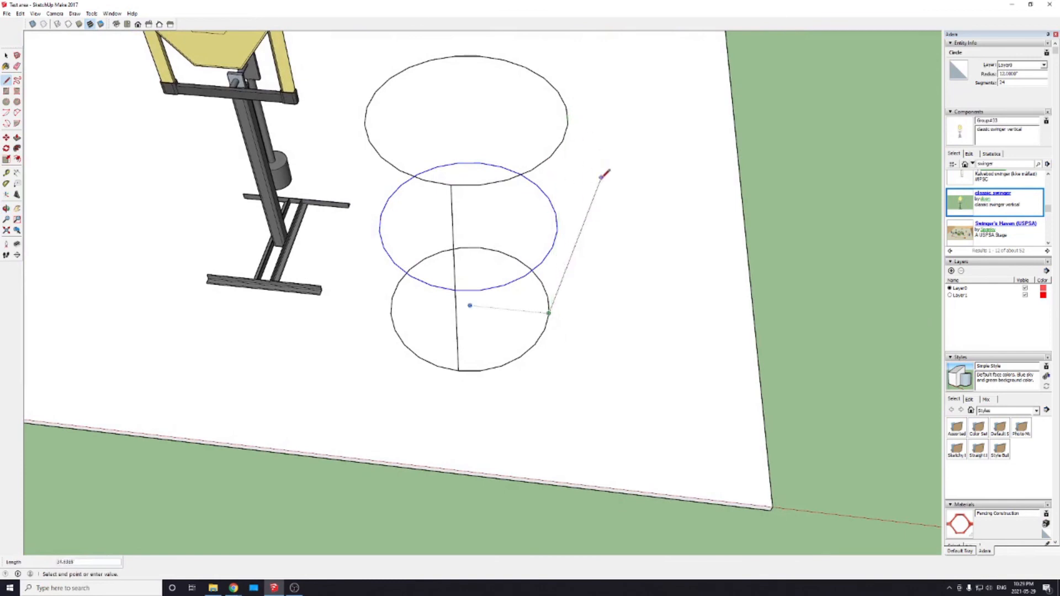
{"action": "middle_click_drag", "start_coordinate": [611, 171], "coordinate": [371, 348]}
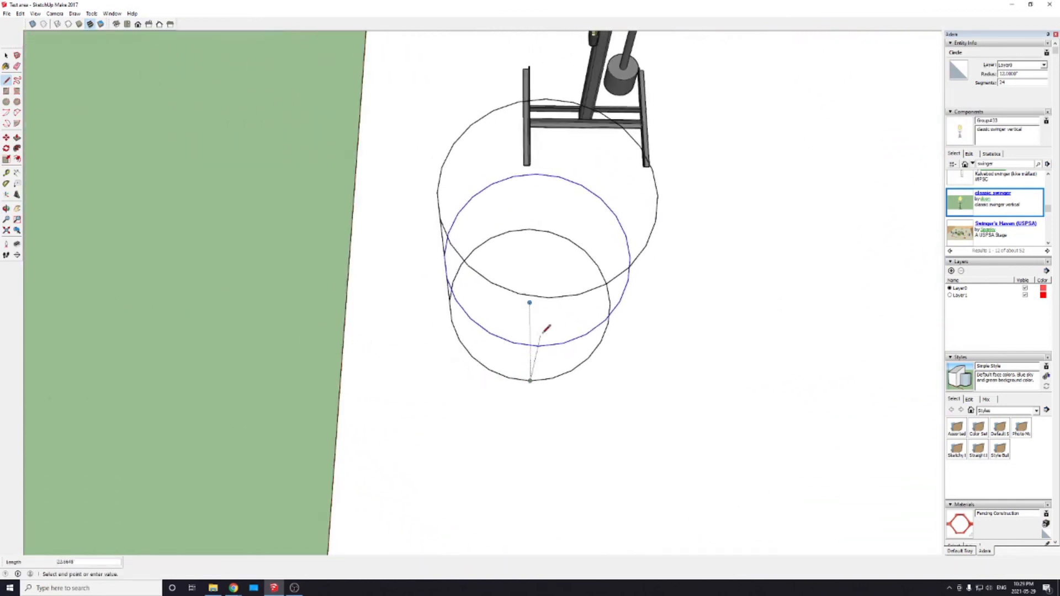
{"action": "left_click", "coordinate": [550, 296]}
{"action": "middle_click_drag", "start_coordinate": [705, 342], "coordinate": [353, 286]}
{"action": "key", "text": "Escape"}
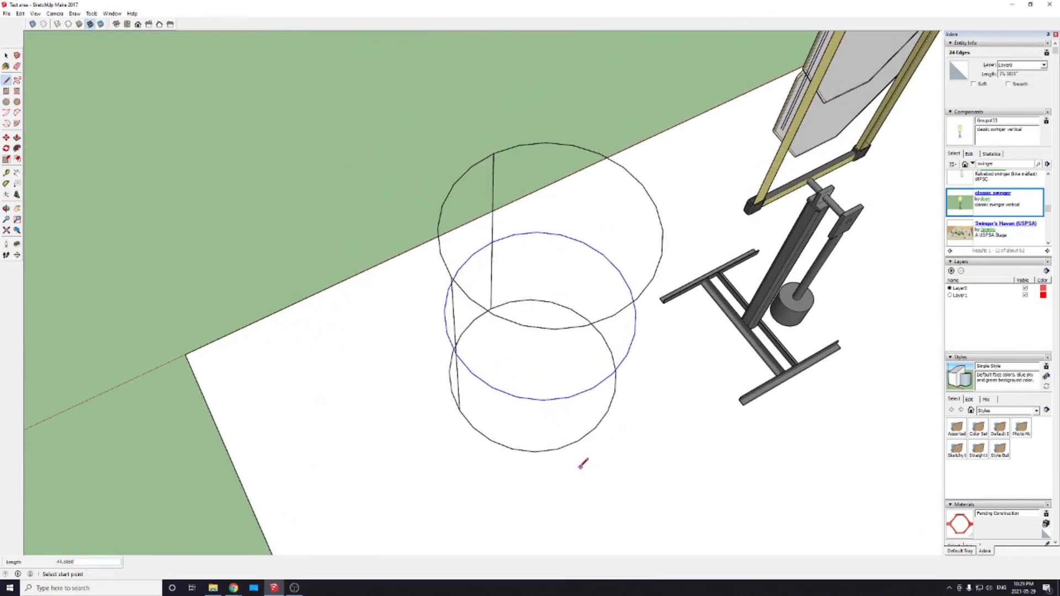
Step: Draw the remaining two vertical lines between the lowest and top circles so the uprights are evenly spaced a quarter turn apart
{"action": "middle_click_drag", "start_coordinate": [602, 444], "coordinate": [469, 479]}
{"action": "key", "text": "l"}
{"action": "left_click", "coordinate": [519, 467]}
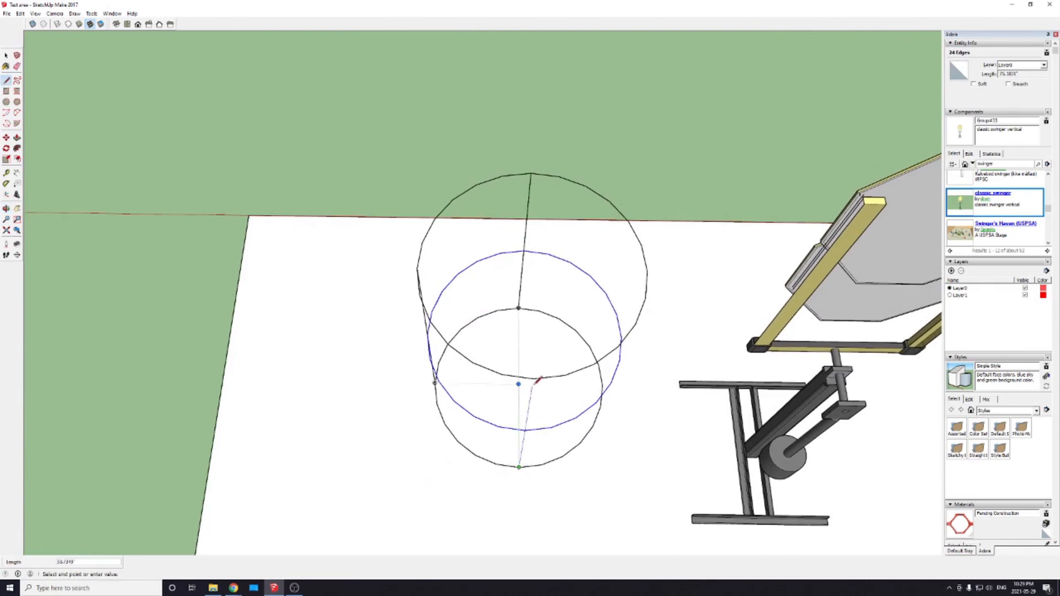
{"action": "key", "text": "Escape"}
{"action": "mouse_move", "coordinate": [674, 414]}
{"action": "middle_mouse_down"}
{"action": "mouse_move", "coordinate": [442, 454]}
{"action": "mouse_move", "coordinate": [275, 438]}
{"action": "mouse_move", "coordinate": [280, 425]}
{"action": "mouse_move", "coordinate": [267, 438]}
{"action": "mouse_move", "coordinate": [207, 435]}
{"action": "middle_mouse_up"}
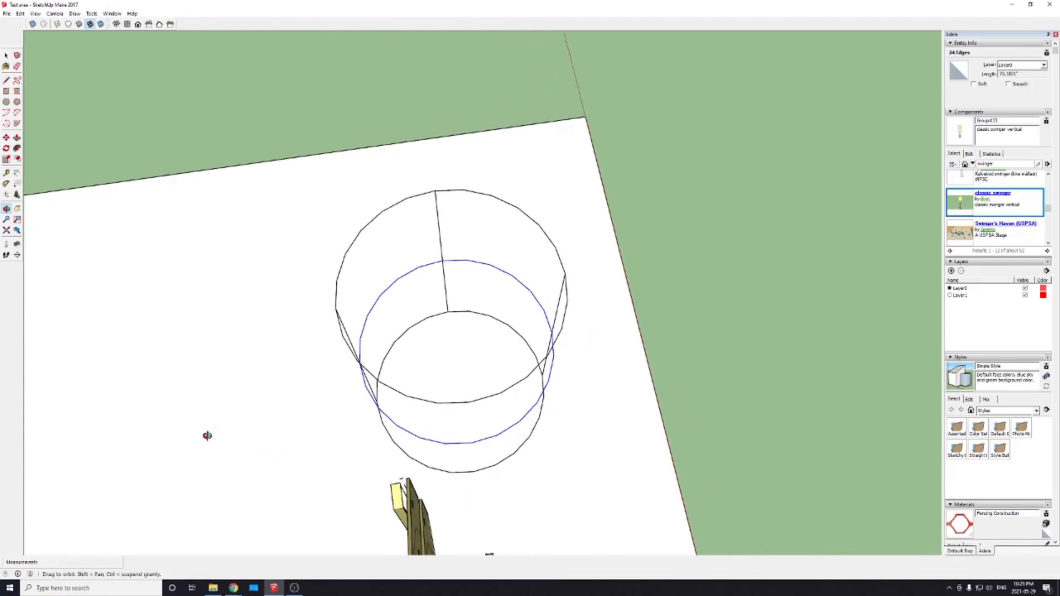
{"action": "key", "text": "l"}
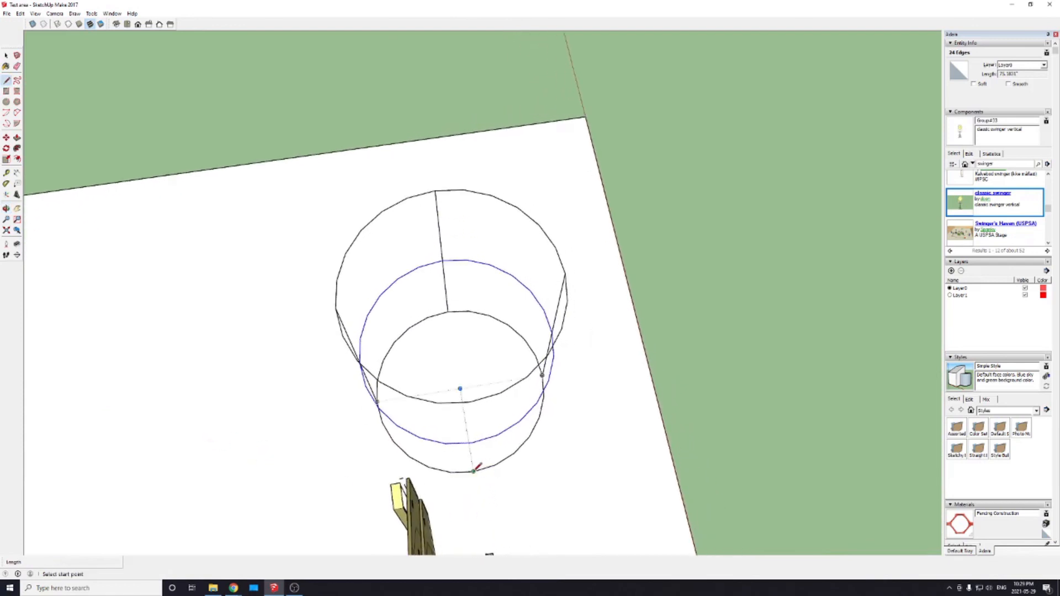
{"action": "left_click", "coordinate": [473, 471]}
{"action": "left_click", "coordinate": [469, 403]}
{"action": "key", "text": "space"}
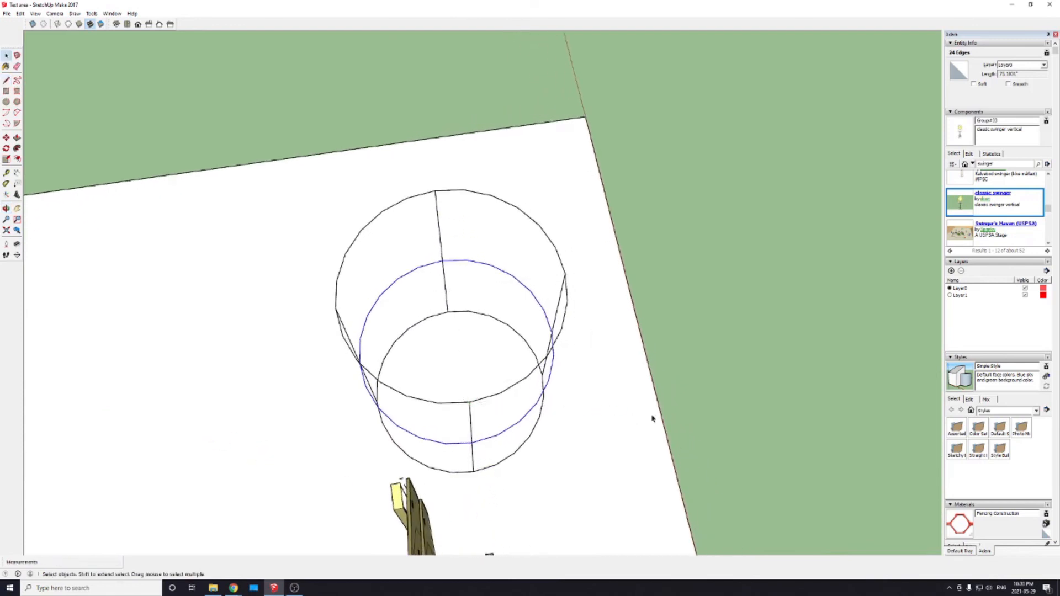
Step: Select all three circles with their four vertical lines and make them a group
{"action": "middle_click_drag", "start_coordinate": [666, 424], "coordinate": [294, 345]}
{"action": "scroll", "coordinate": [673, 413], "scroll_direction": "down", "scroll_amount": 3}
{"action": "middle_click_drag", "start_coordinate": [674, 426], "coordinate": [569, 429]}
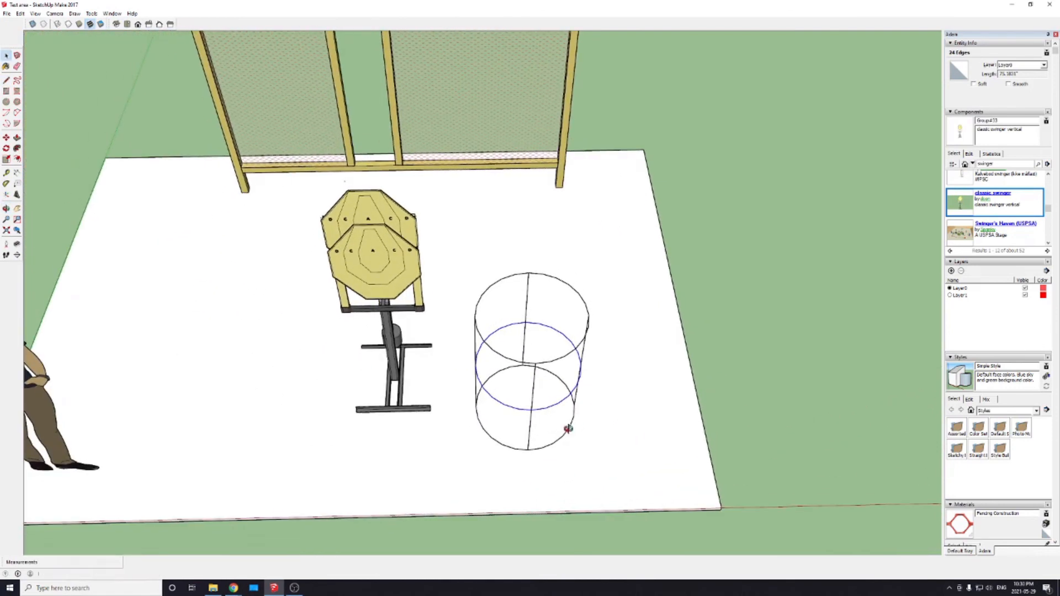
{"action": "left_click_drag", "start_coordinate": [453, 257], "coordinate": [647, 472]}
{"action": "right_click", "coordinate": [532, 413]}
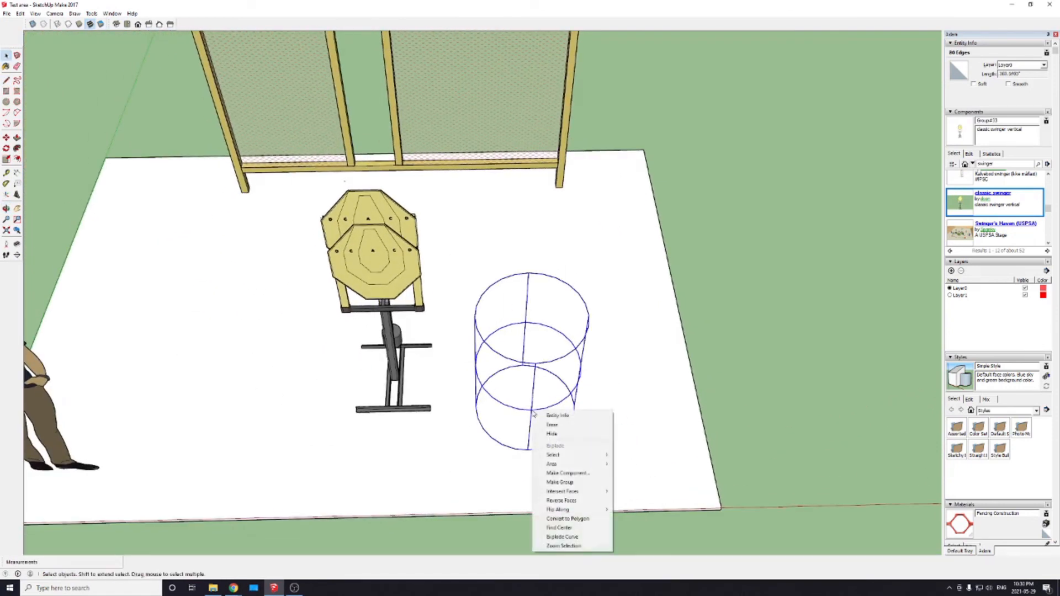
{"action": "left_click", "coordinate": [569, 482]}
{"action": "middle_click_drag", "start_coordinate": [569, 481], "coordinate": [488, 412]}
{"action": "scroll", "coordinate": [488, 412], "scroll_direction": "down", "scroll_amount": 3}
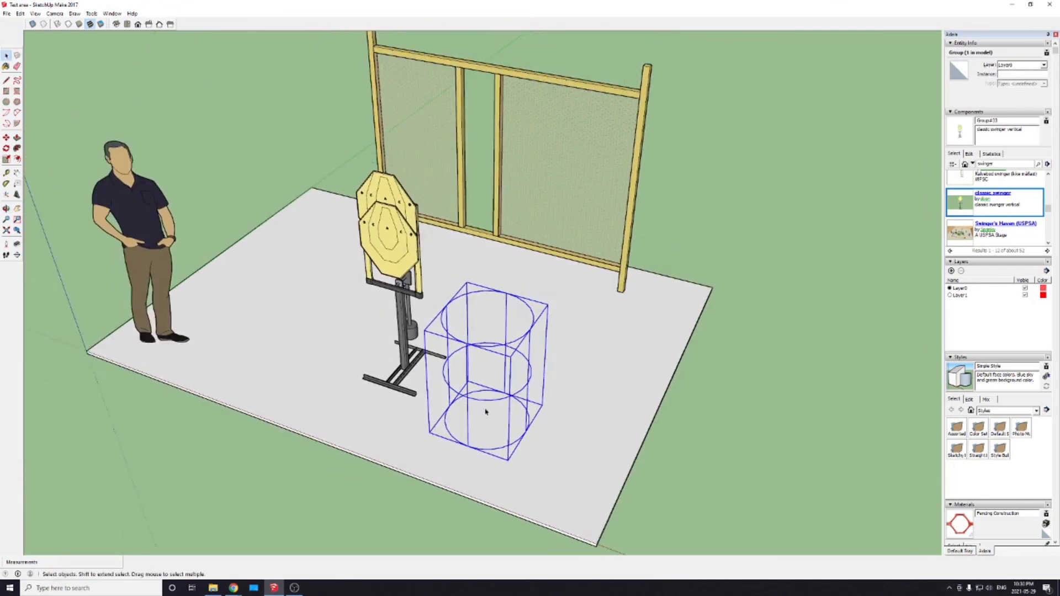
{"action": "left_click", "coordinate": [627, 438]}
Step: Search the online component library for "barrel"
{"action": "middle_click_drag", "start_coordinate": [489, 456], "coordinate": [635, 440]}
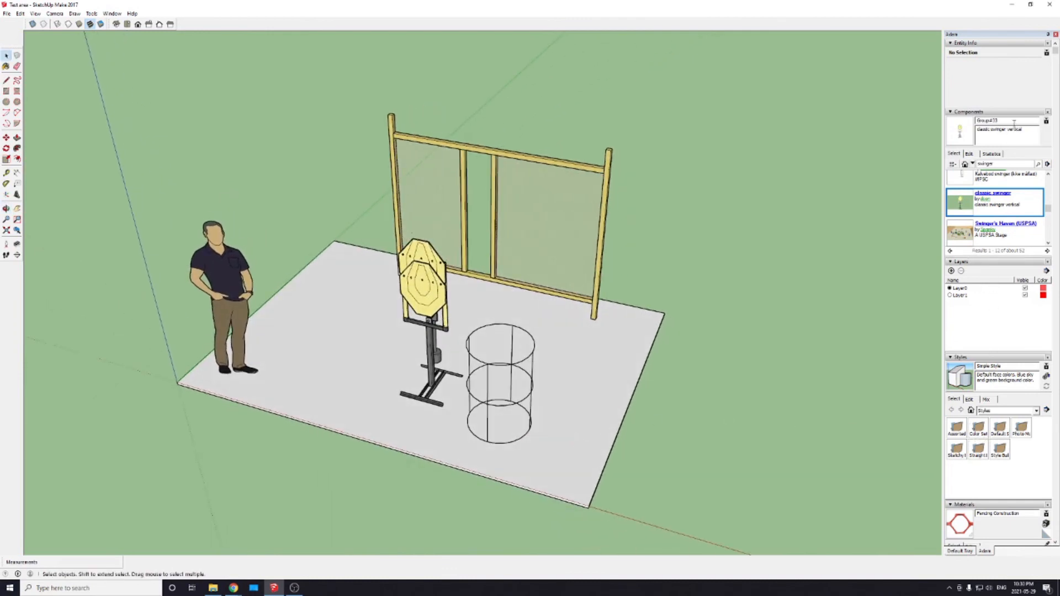
{"action": "left_click_drag", "start_coordinate": [1015, 124], "coordinate": [948, 131]}
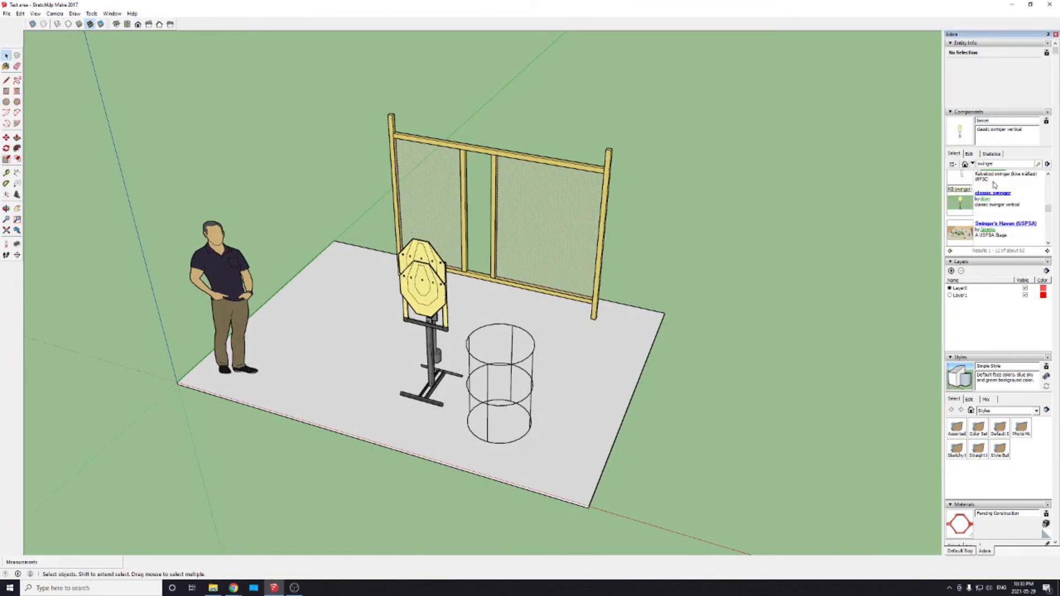
{"action": "double_click", "coordinate": [988, 164]}
{"action": "key", "text": "Return"}
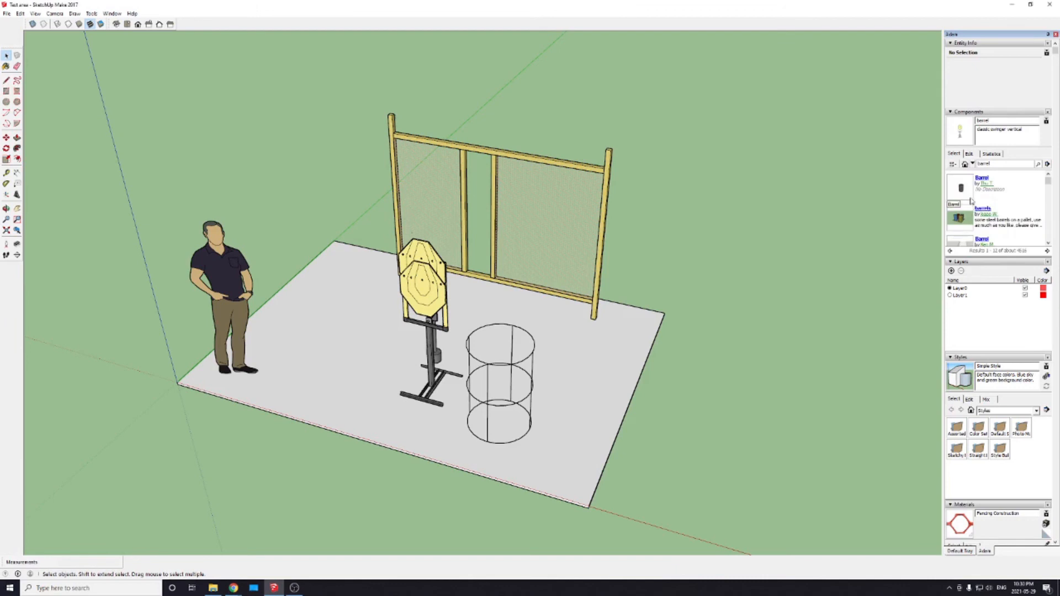
Step: Choose the BARRELS model of two rusty drums from the results and place it on the slab beside the wireframe barrel
{"action": "left_click", "coordinate": [965, 188]}
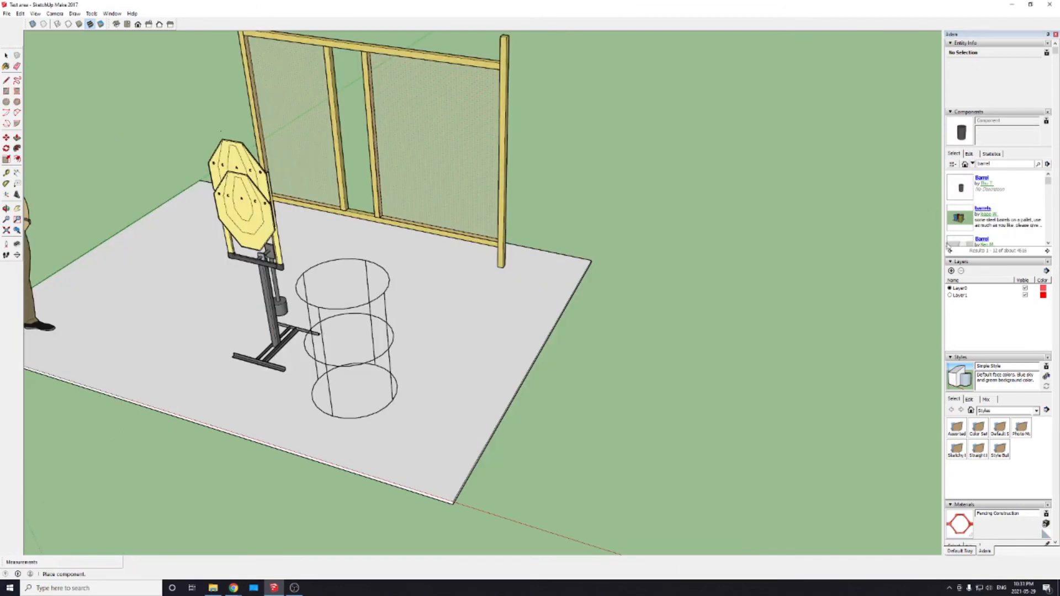
{"action": "scroll", "coordinate": [981, 213], "scroll_direction": "down", "scroll_amount": 3}
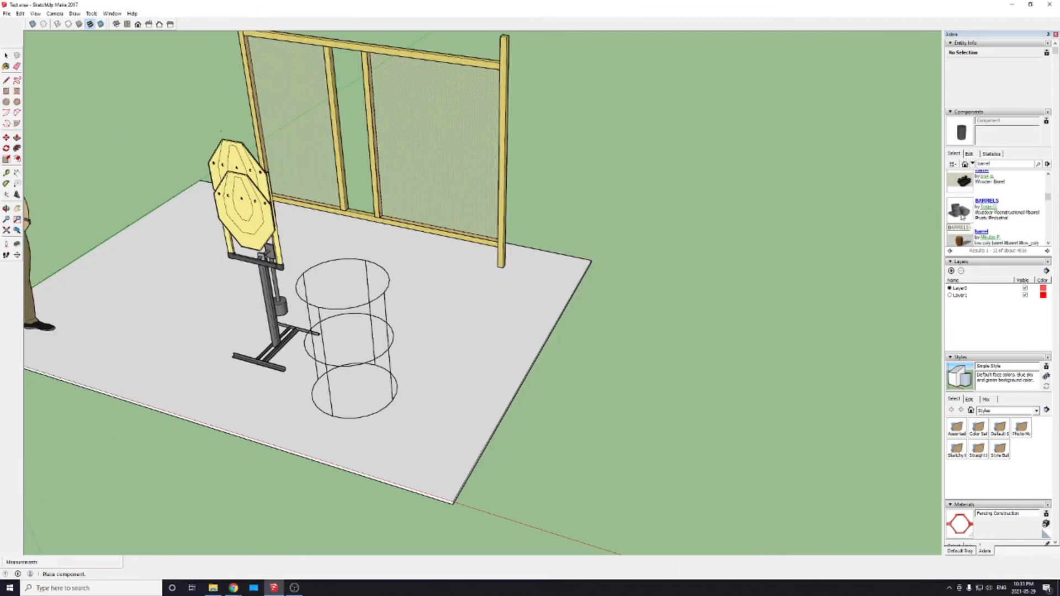
{"action": "left_click", "coordinate": [962, 217]}
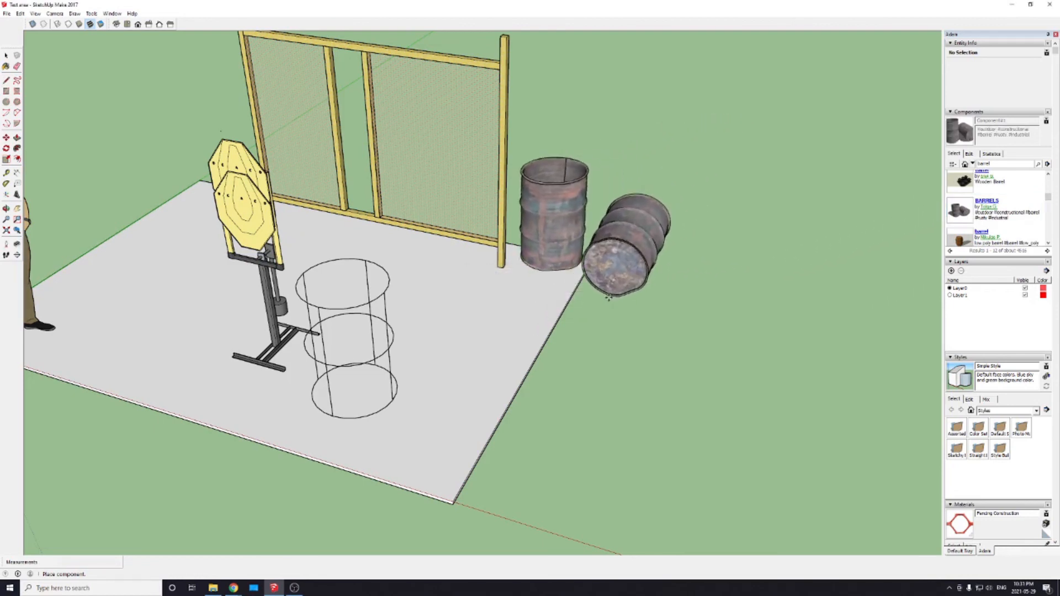
{"action": "left_click", "coordinate": [475, 369]}
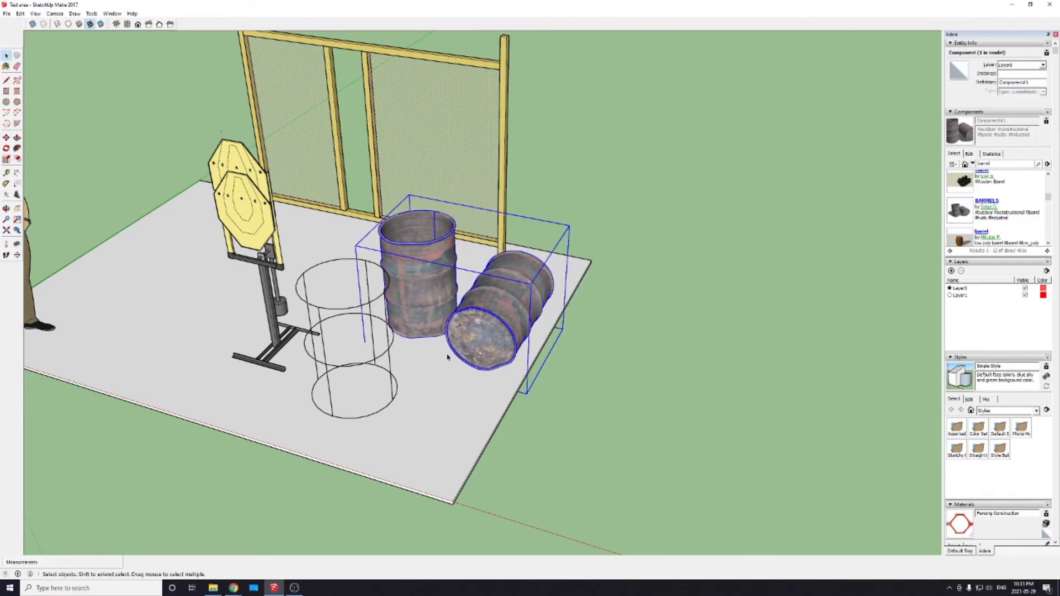
{"action": "middle_click_drag", "start_coordinate": [349, 393], "coordinate": [386, 426]}
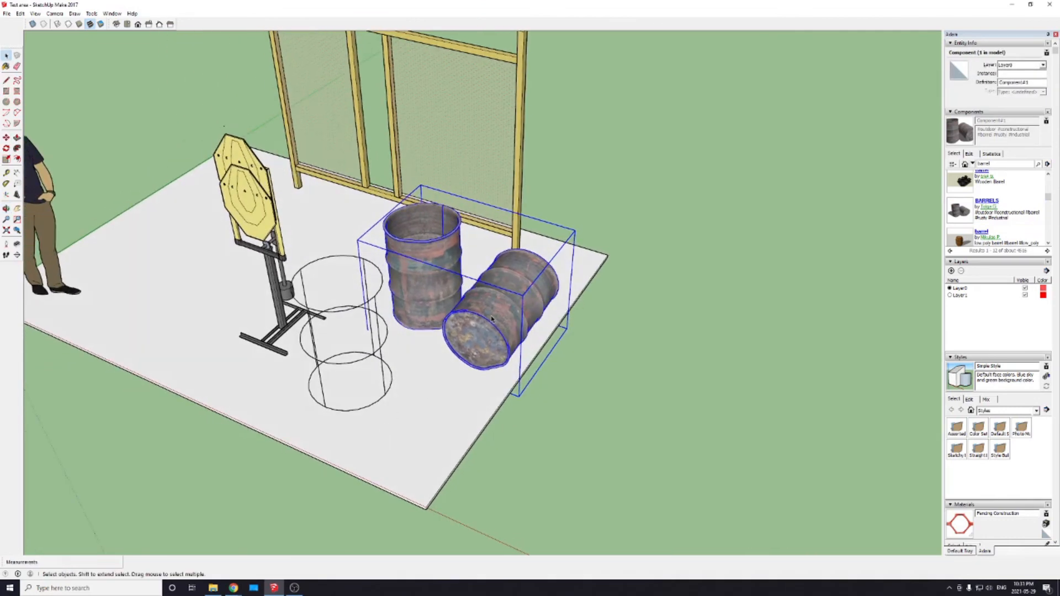
{"action": "left_click", "coordinate": [558, 338]}
{"action": "key", "text": "m"}
{"action": "left_click", "coordinate": [501, 328]}
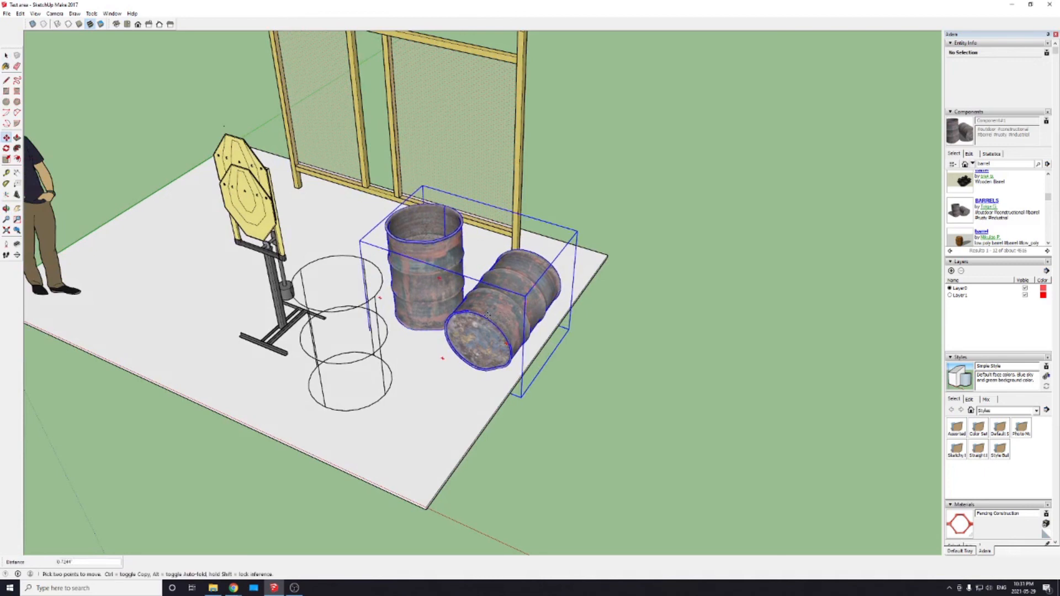
{"action": "key", "text": "space"}
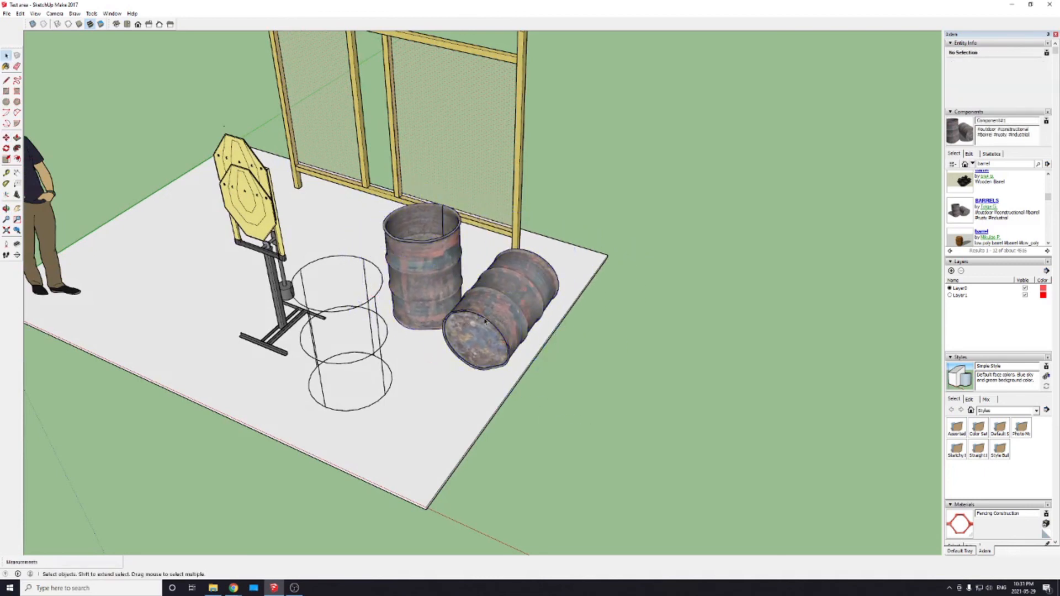
Step: Explode the rusty barrels component and its nested groups until the two barrels are separate groups
{"action": "left_click", "coordinate": [469, 321]}
{"action": "right_click", "coordinate": [487, 317]}
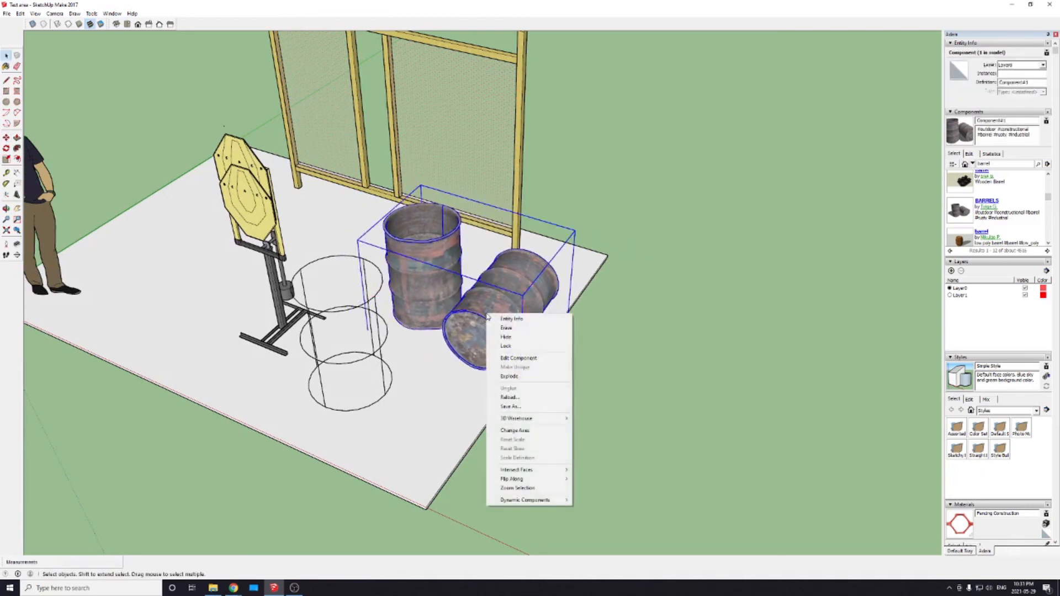
{"action": "left_click", "coordinate": [503, 378]}
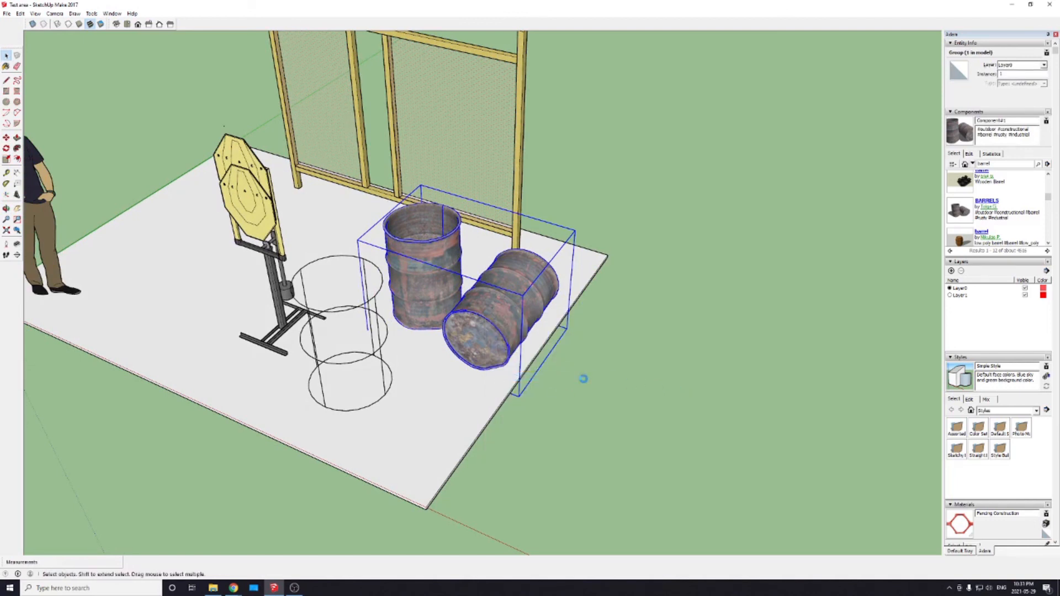
{"action": "left_click", "coordinate": [552, 376]}
{"action": "left_click", "coordinate": [497, 334]}
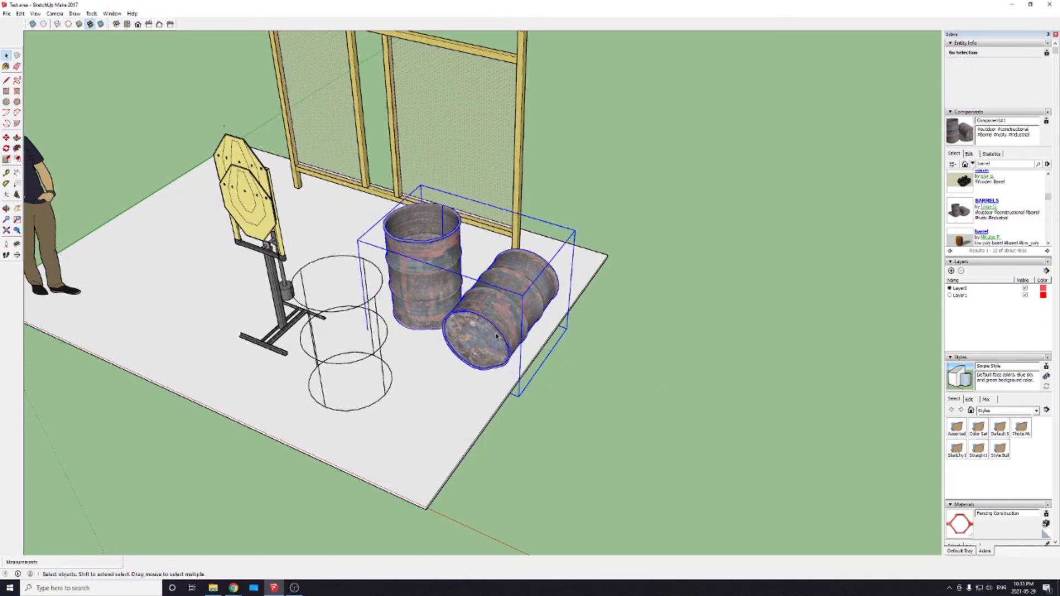
{"action": "right_click", "coordinate": [492, 325]}
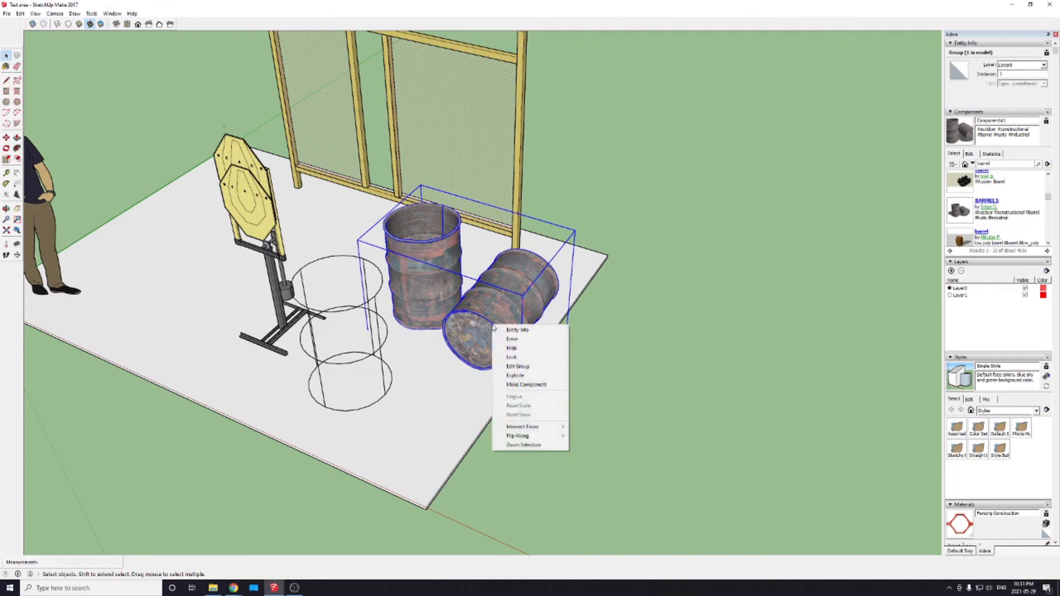
{"action": "left_click", "coordinate": [508, 375]}
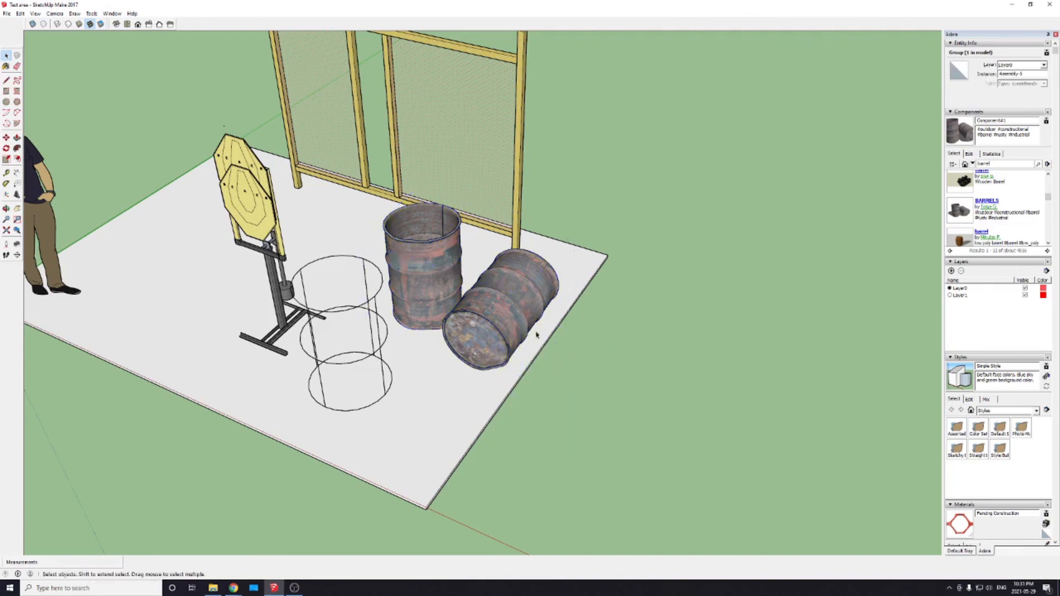
{"action": "right_click", "coordinate": [485, 311]}
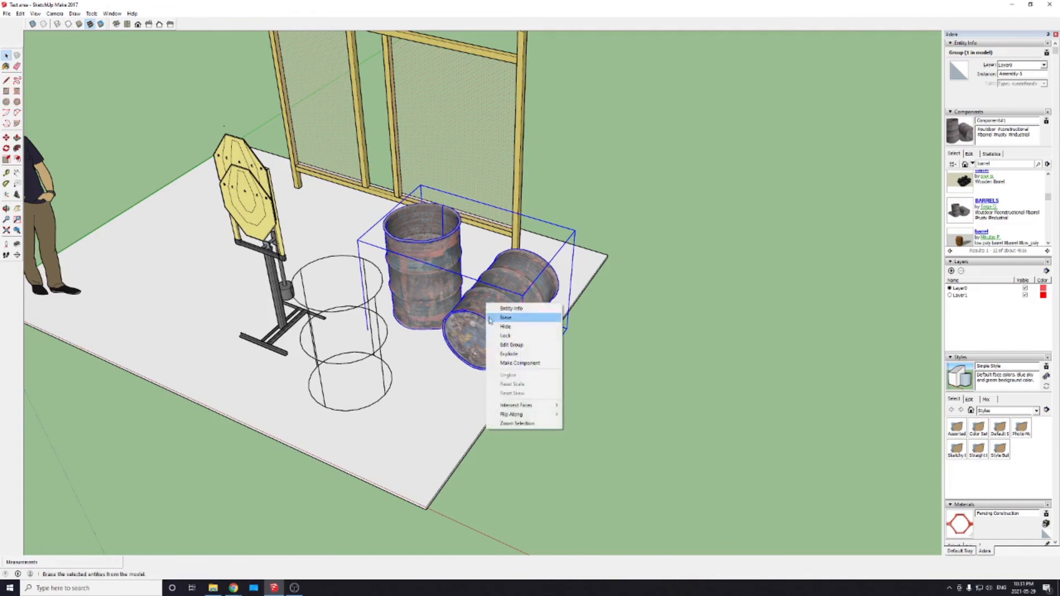
{"action": "left_click", "coordinate": [505, 357]}
Step: Delete the rusty barrel lying on its side, keeping the upright one
{"action": "left_click", "coordinate": [651, 392]}
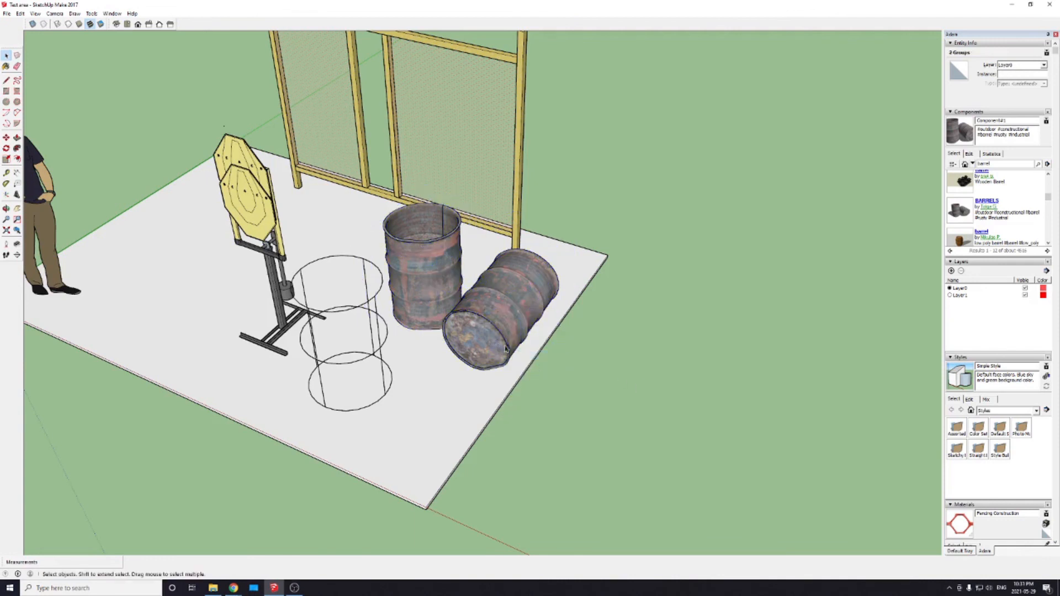
{"action": "left_click", "coordinate": [499, 327]}
{"action": "key", "text": "Delete"}
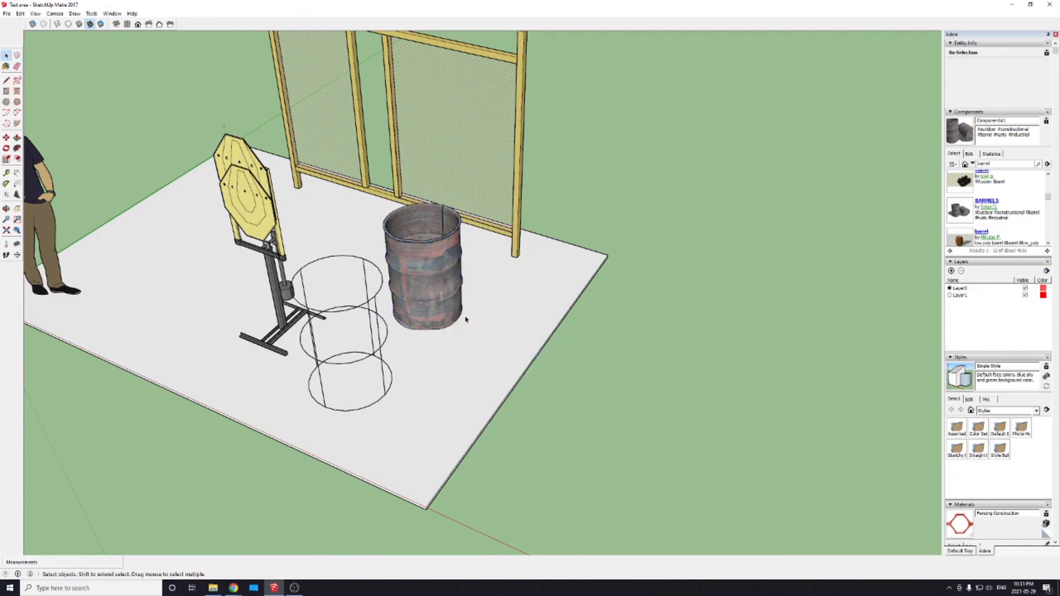
Step: Examine the upright rusty barrel up close and the whole slab scene around it from several angles
{"action": "left_click", "coordinate": [433, 303]}
{"action": "scroll", "coordinate": [433, 304], "scroll_direction": "up", "scroll_amount": 3}
{"action": "scroll", "coordinate": [414, 285], "scroll_direction": "up", "scroll_amount": 2}
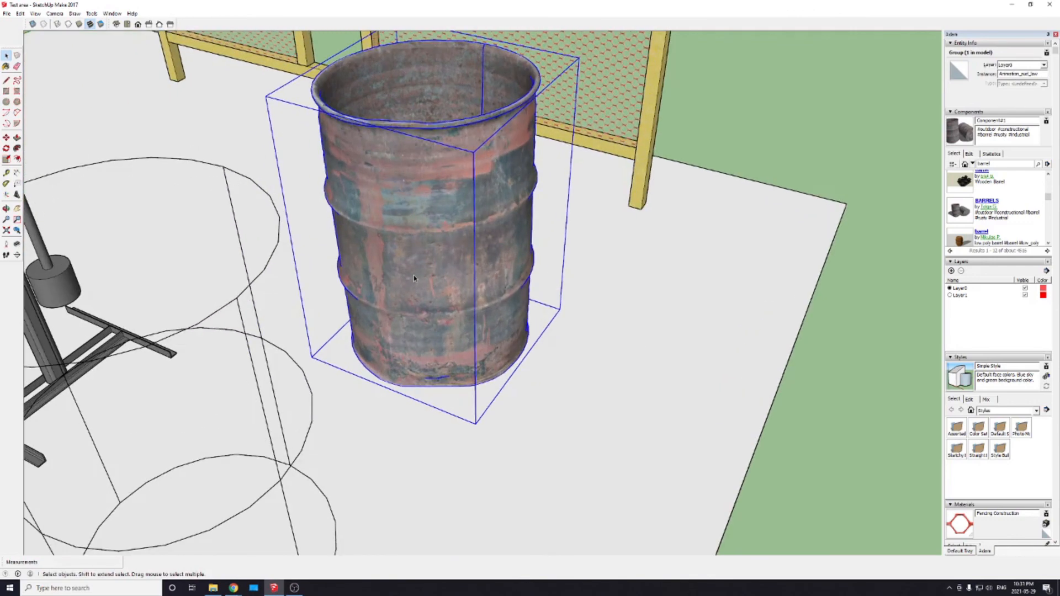
{"action": "scroll", "coordinate": [433, 256], "scroll_direction": "down", "scroll_amount": 2}
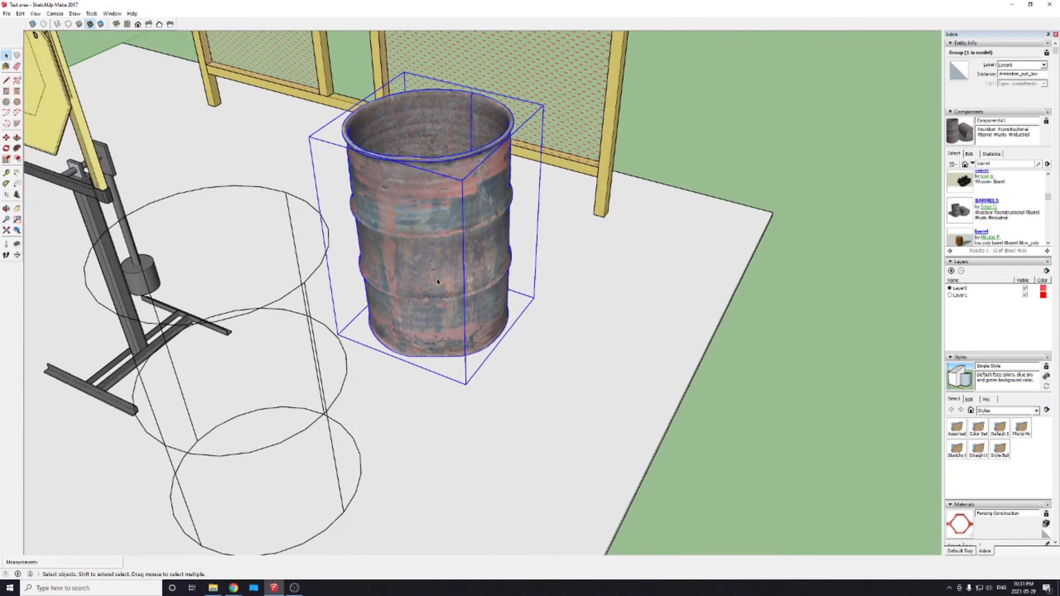
{"action": "scroll", "coordinate": [442, 292], "scroll_direction": "down", "scroll_amount": 2}
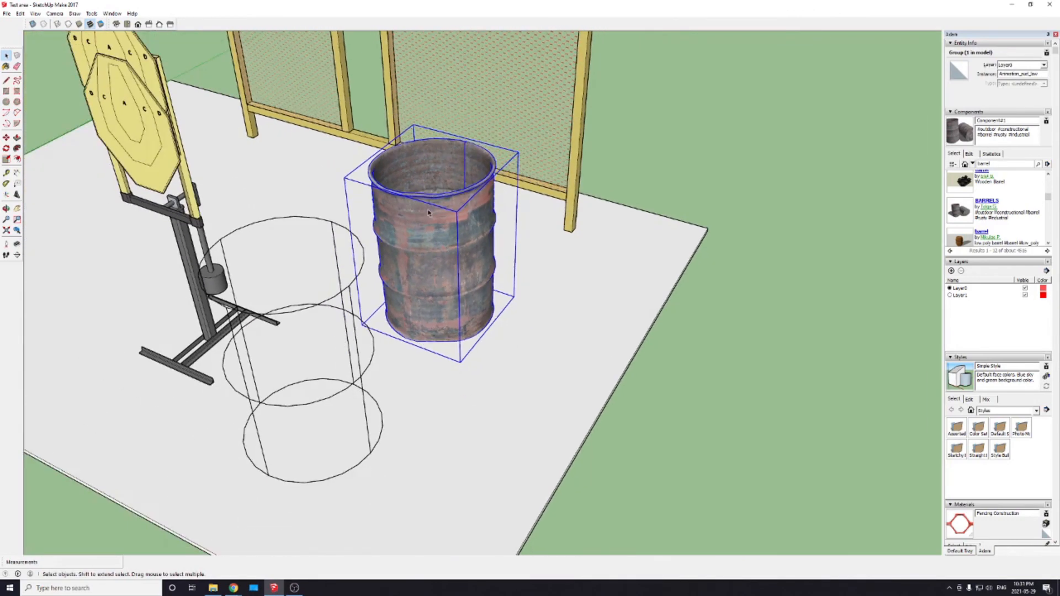
{"action": "scroll", "coordinate": [406, 165], "scroll_direction": "up", "scroll_amount": 4}
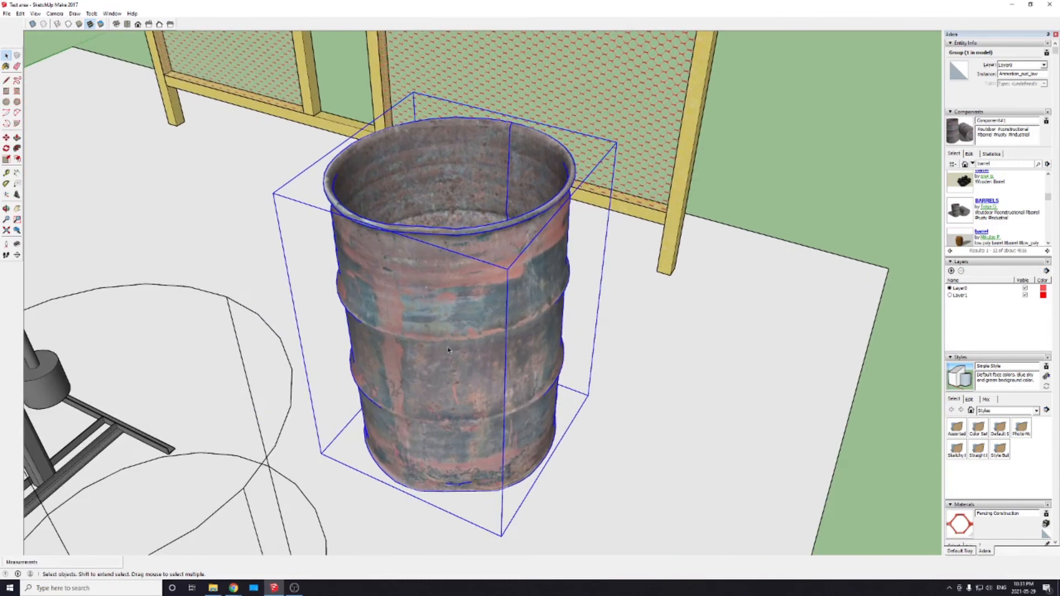
{"action": "scroll", "coordinate": [448, 350], "scroll_direction": "down", "scroll_amount": 6}
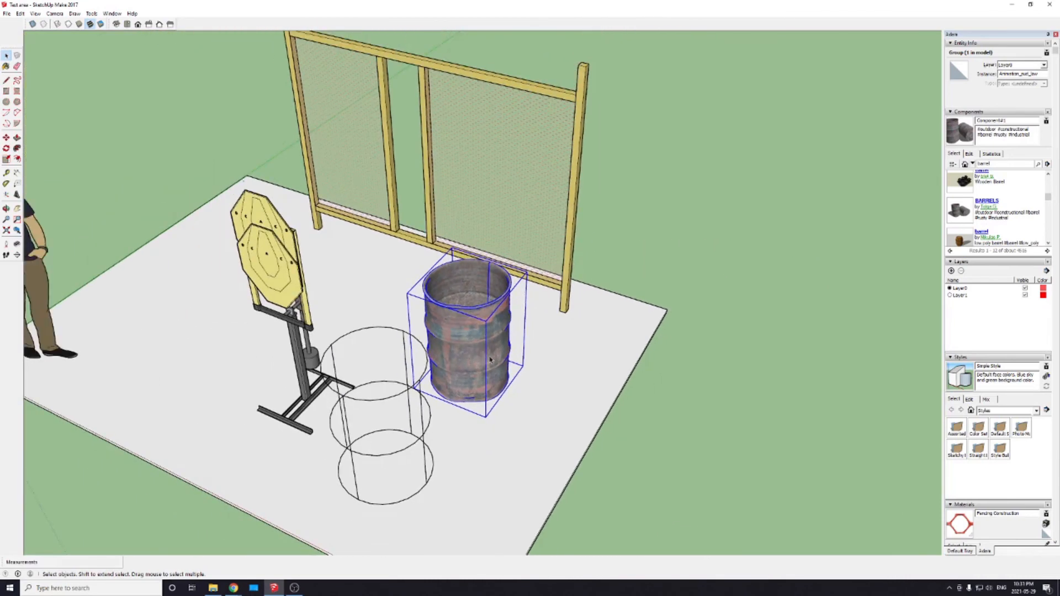
{"action": "mouse_move", "coordinate": [490, 360]}
{"action": "middle_mouse_down"}
{"action": "mouse_move", "coordinate": [504, 383]}
{"action": "mouse_move", "coordinate": [495, 379]}
{"action": "middle_mouse_up"}
{"action": "scroll", "coordinate": [596, 370], "scroll_direction": "down", "scroll_amount": 2}
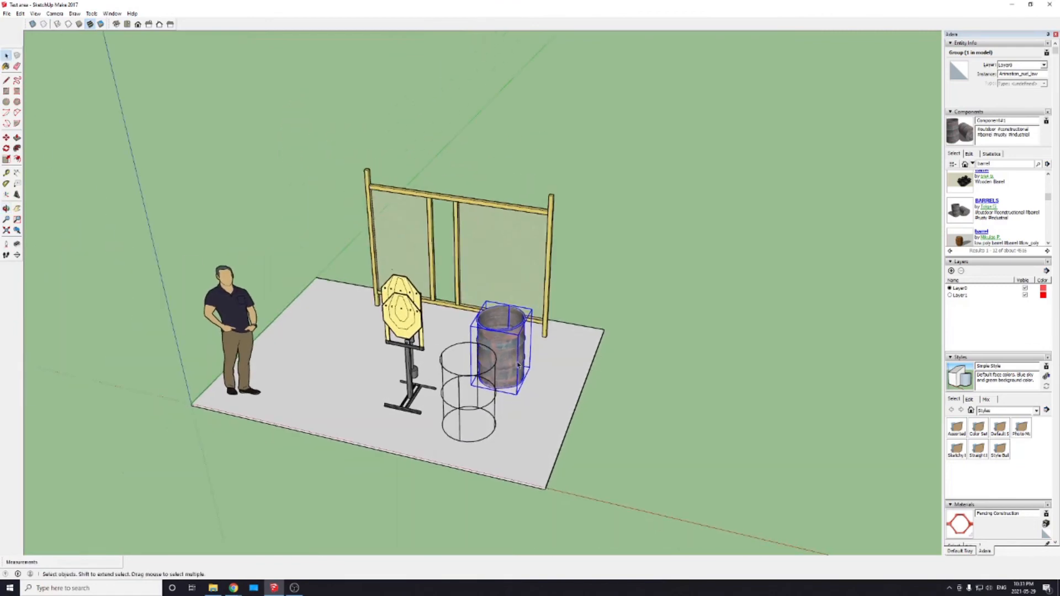
{"action": "scroll", "coordinate": [517, 365], "scroll_direction": "up", "scroll_amount": 1}
{"action": "scroll", "coordinate": [579, 334], "scroll_direction": "up", "scroll_amount": 1}
{"action": "scroll", "coordinate": [595, 328], "scroll_direction": "down", "scroll_amount": 2}
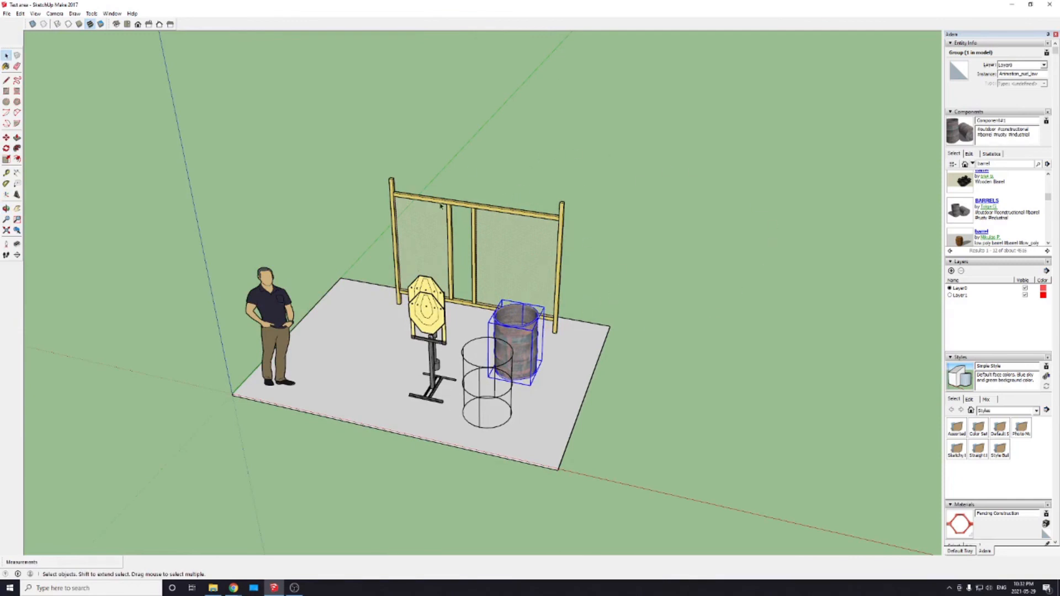
{"action": "middle_click_drag", "start_coordinate": [634, 269], "coordinate": [478, 283]}
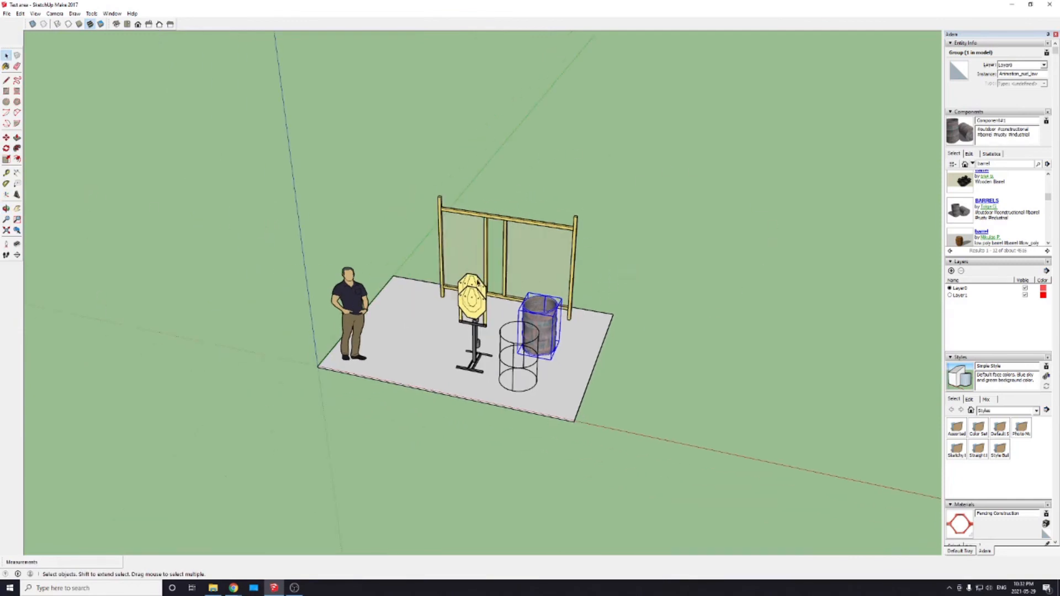
{"action": "scroll", "coordinate": [575, 386], "scroll_direction": "up", "scroll_amount": 4}
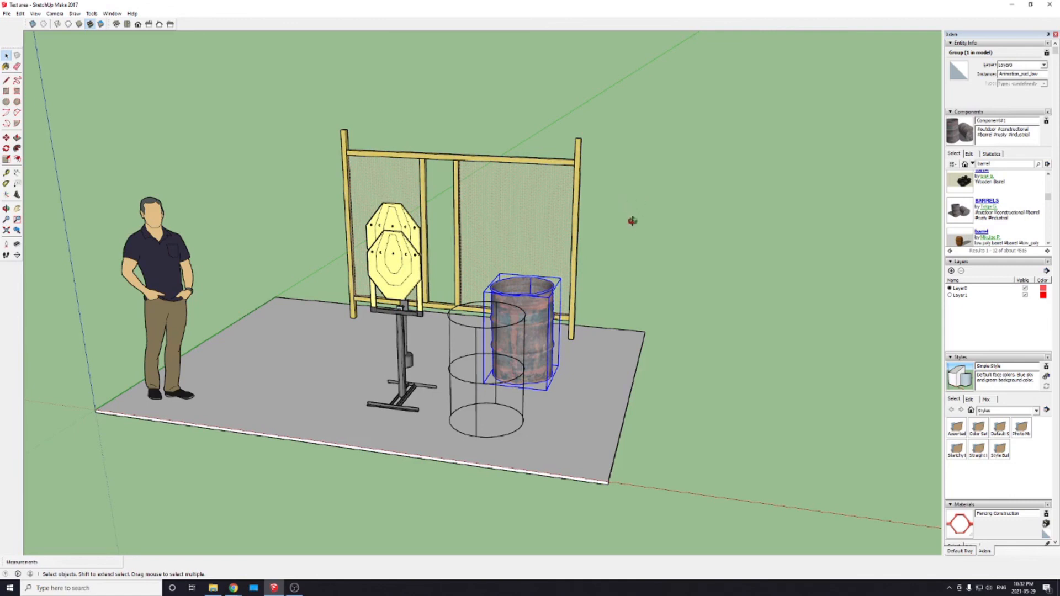
{"action": "left_click_drag", "start_coordinate": [637, 224], "coordinate": [499, 458]}
{"action": "middle_click_drag", "start_coordinate": [498, 458], "coordinate": [652, 333]}
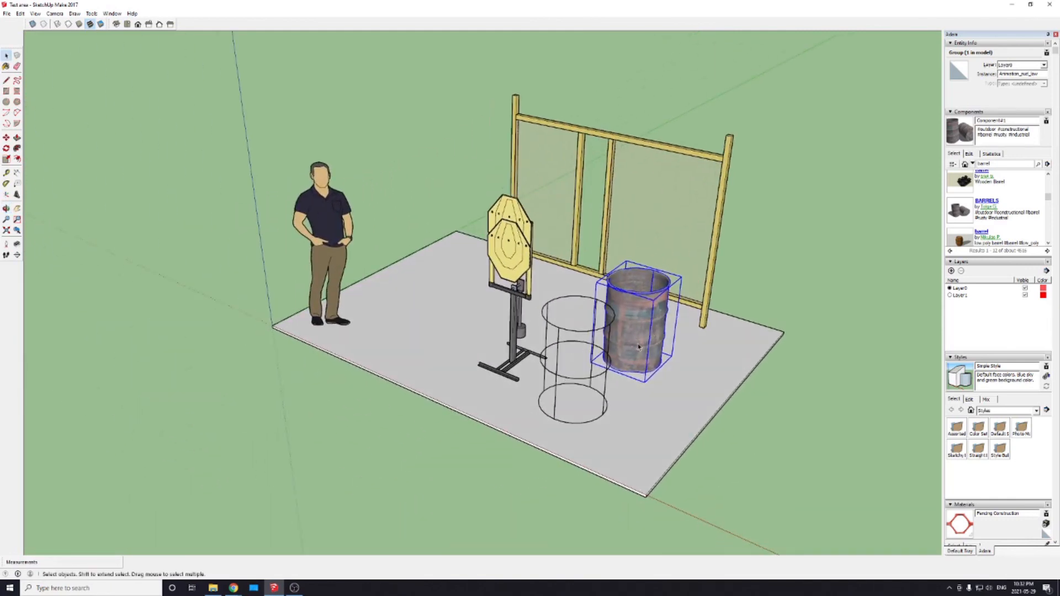
Step: Move the rusty barrel to the slab's front edge, in front of the swinger target
{"action": "left_click_drag", "start_coordinate": [615, 362], "coordinate": [600, 363]}
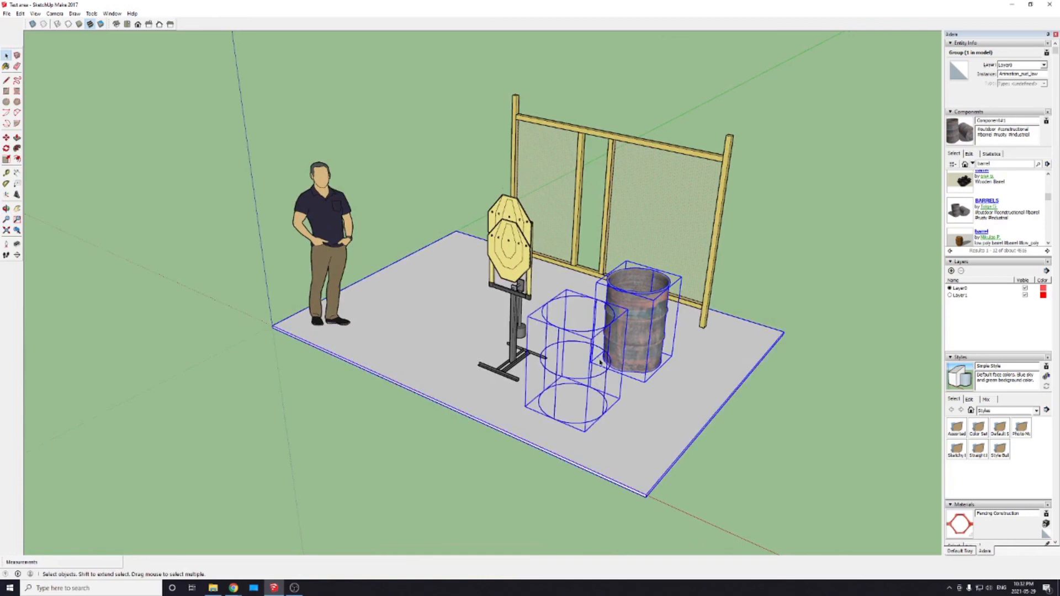
{"action": "middle_click_drag", "start_coordinate": [541, 417], "coordinate": [648, 431]}
{"action": "left_click", "coordinate": [647, 346]}
{"action": "key", "text": "m"}
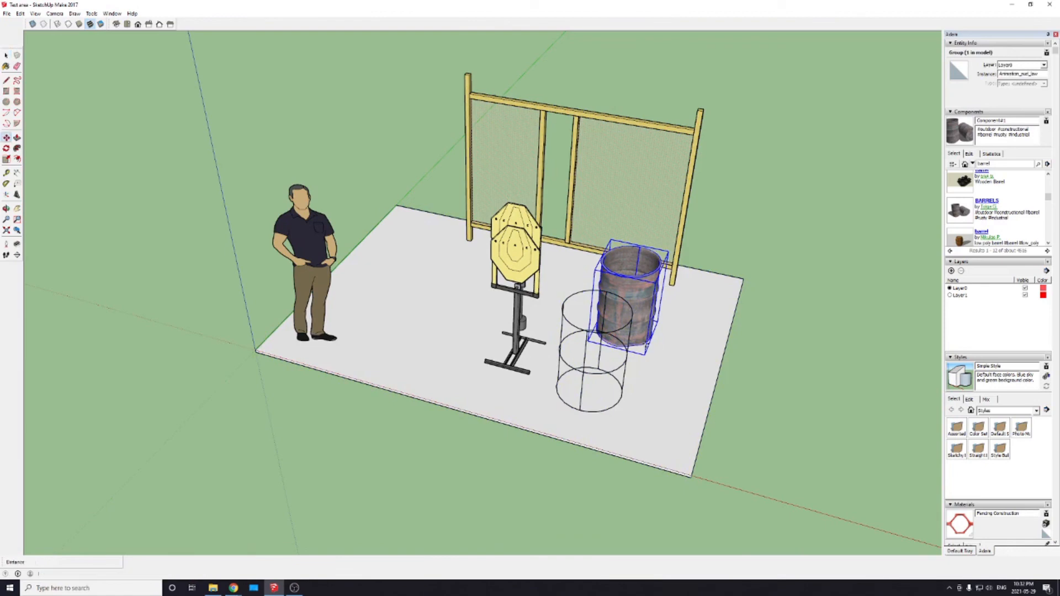
{"action": "left_click", "coordinate": [647, 346]}
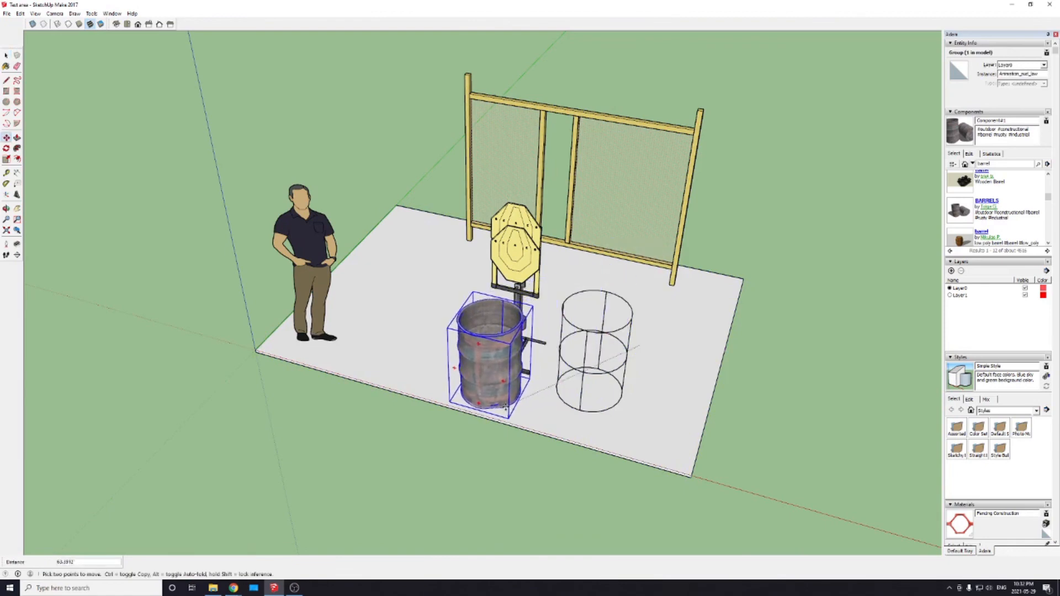
{"action": "middle_click_drag", "start_coordinate": [507, 407], "coordinate": [512, 332]}
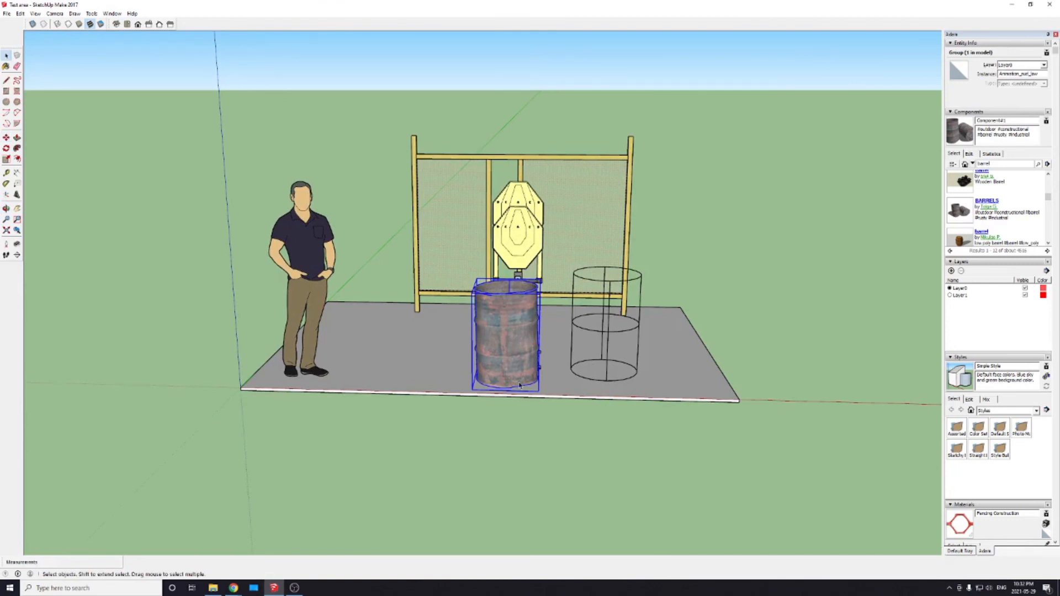
Step: Copy the rusty barrel straight up so that the copy stands on top of the original
{"action": "key", "text": "m"}
{"action": "scroll", "coordinate": [519, 385], "scroll_direction": "up", "scroll_amount": 2}
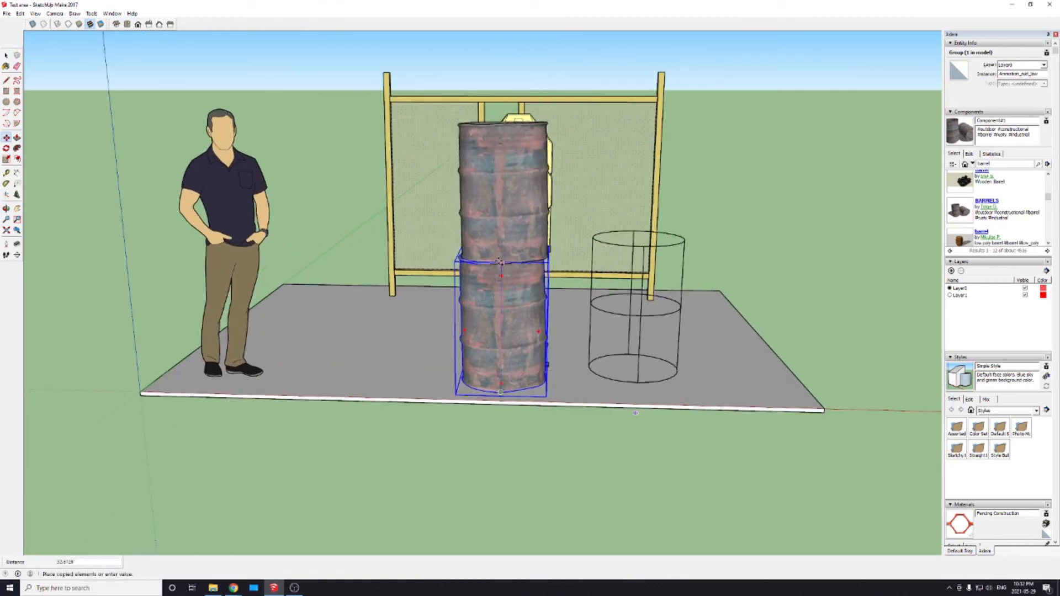
{"action": "left_click", "coordinate": [501, 263]}
Step: Delete both stacked rusty barrels
{"action": "key", "text": "space"}
{"action": "scroll", "coordinate": [649, 314], "scroll_direction": "down", "scroll_amount": 1}
{"action": "middle_click_drag", "start_coordinate": [649, 315], "coordinate": [459, 422]}
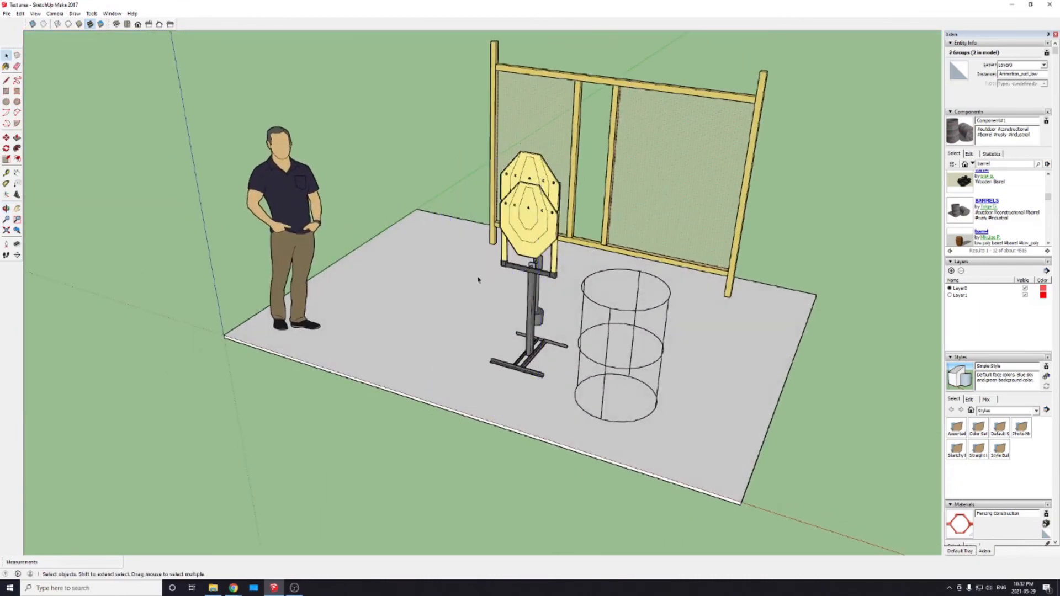
Step: Move the wireframe barrel to the slab's front edge before the swinger and stack a copy on top of it
{"action": "left_click", "coordinate": [612, 414]}
{"action": "key", "text": "m"}
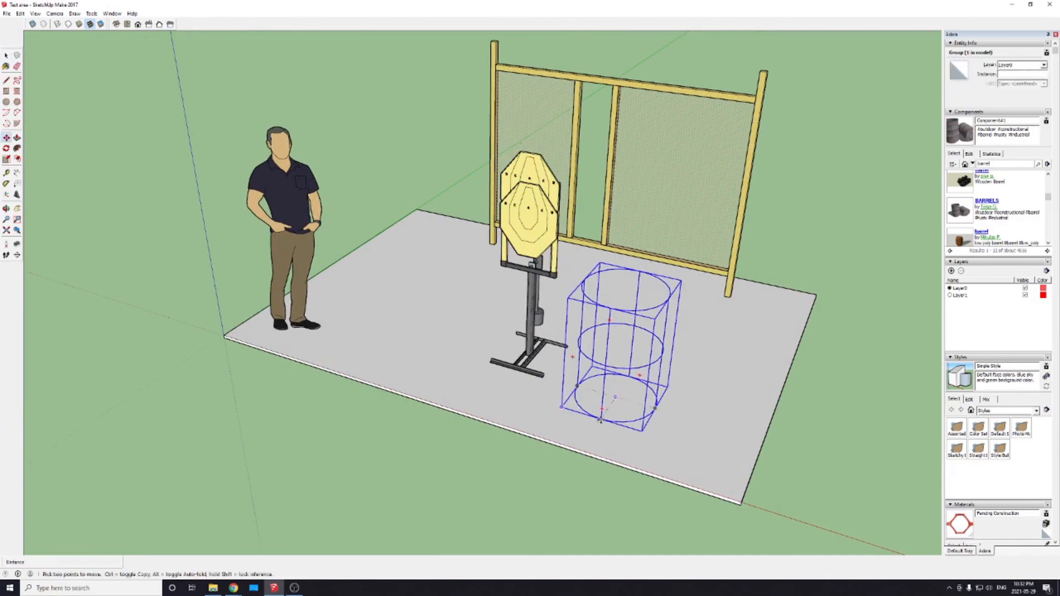
{"action": "left_click", "coordinate": [631, 376]}
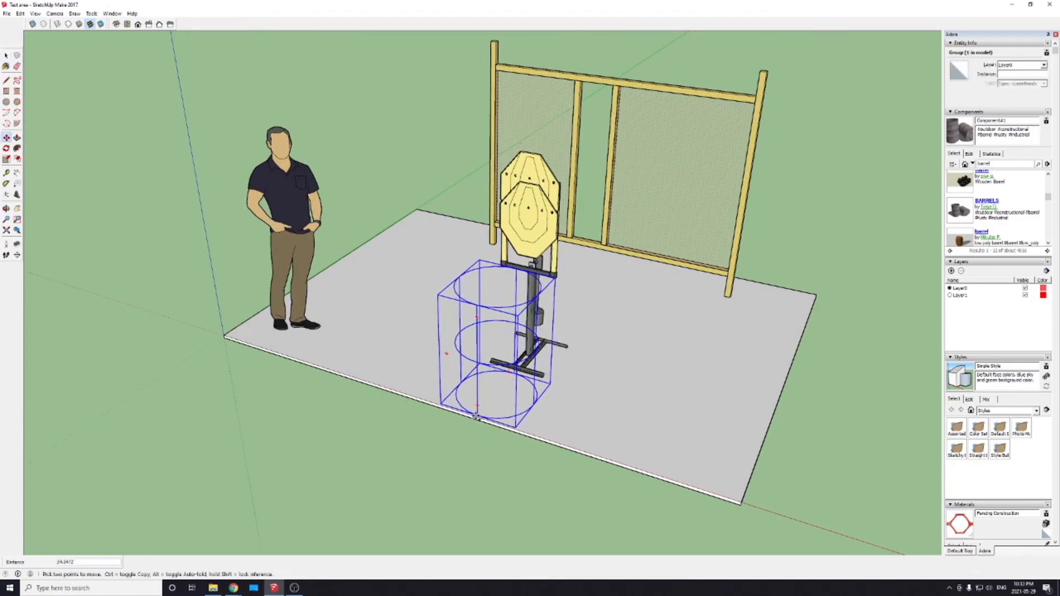
{"action": "key", "text": "ctrl"}
{"action": "key", "text": "space"}
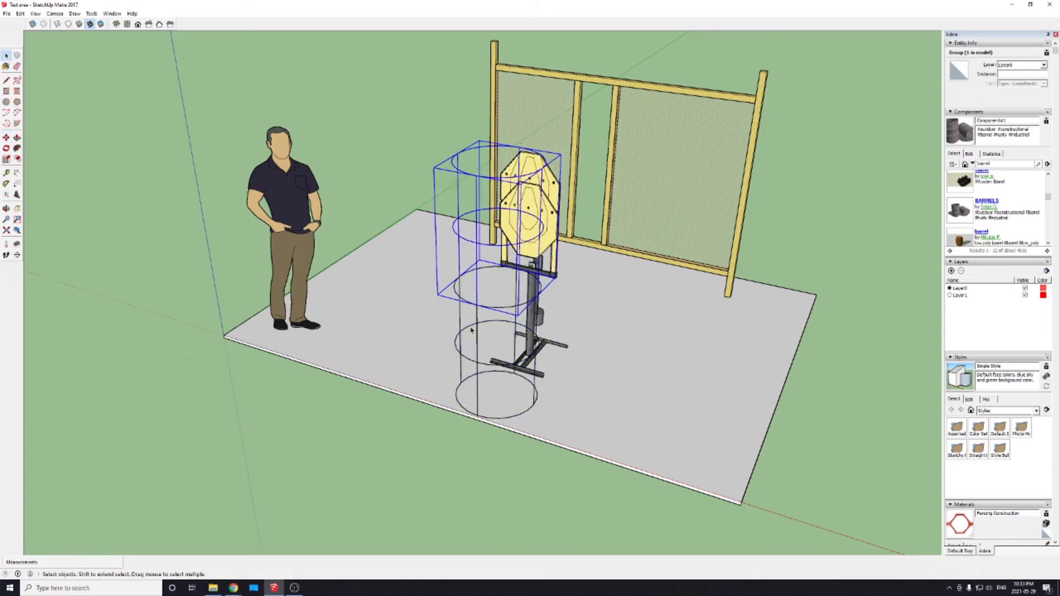
{"action": "left_click", "coordinate": [434, 461]}
{"action": "middle_click_drag", "start_coordinate": [392, 475], "coordinate": [459, 380]}
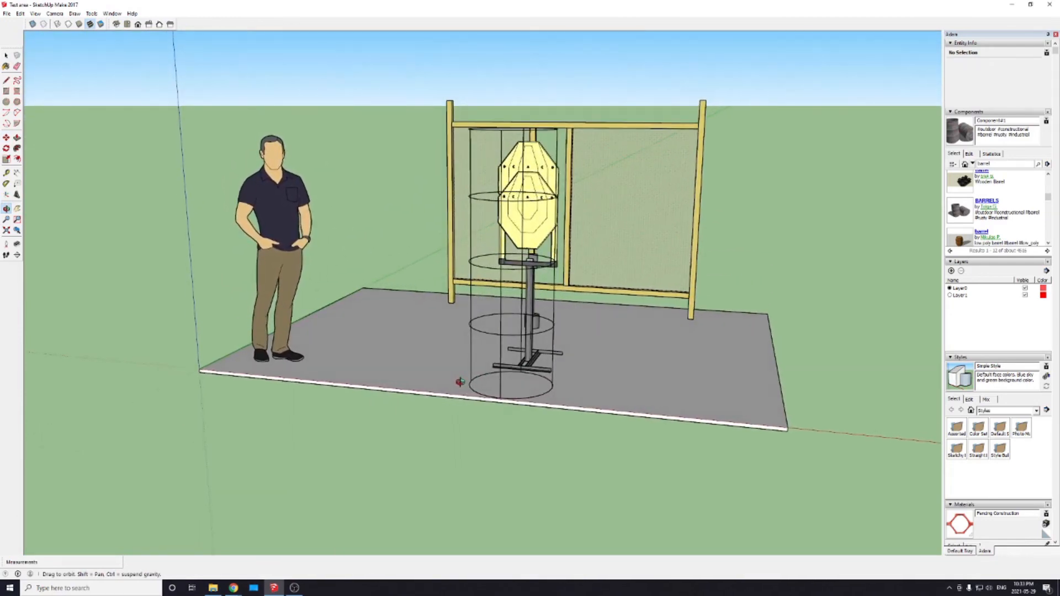
{"action": "key", "text": "space"}
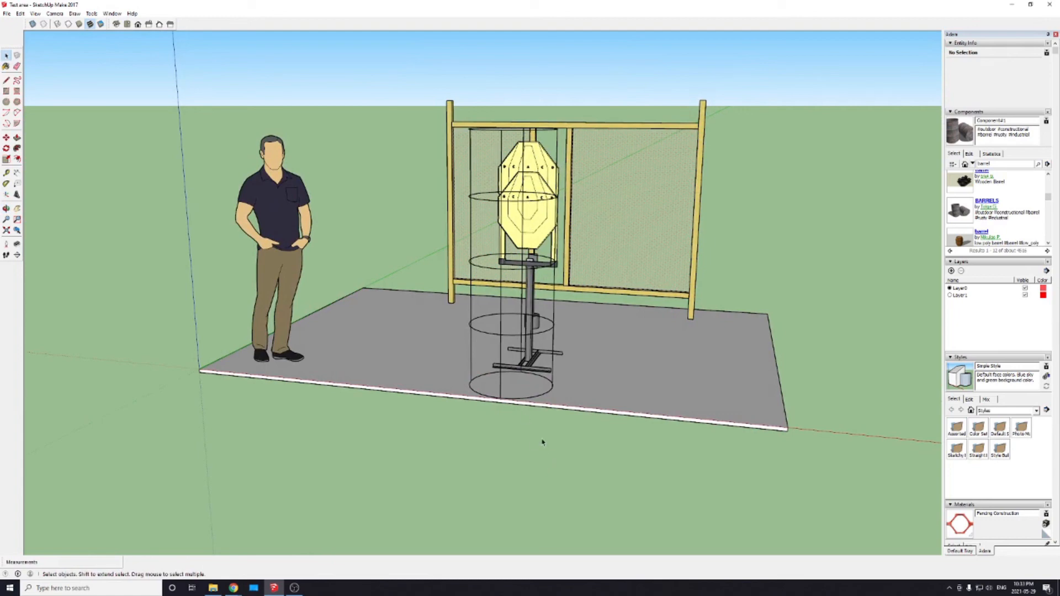
{"action": "middle_click_drag", "start_coordinate": [542, 442], "coordinate": [485, 333]}
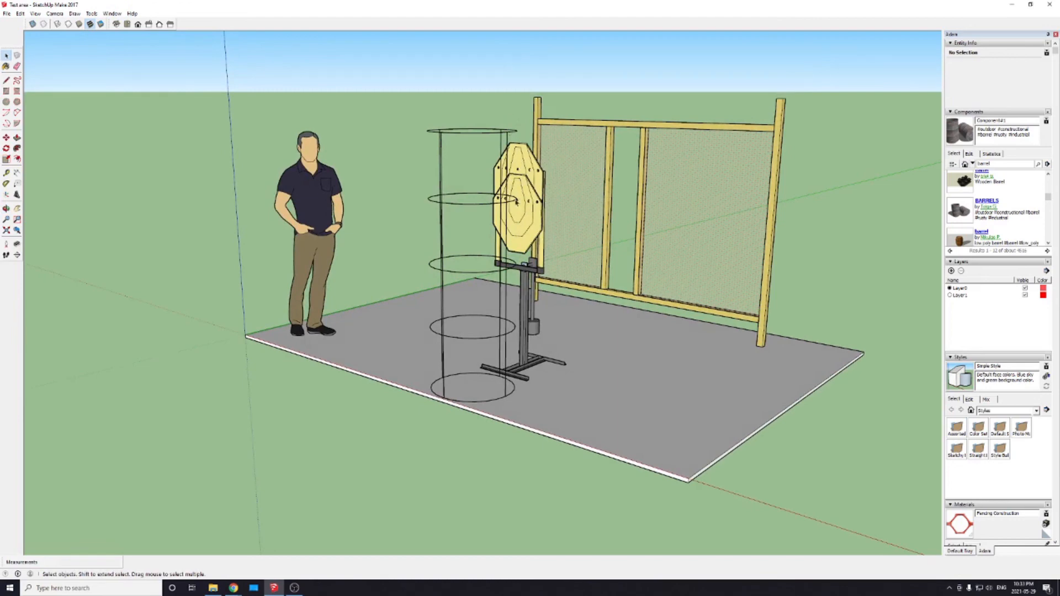
{"action": "key", "text": "ctrl+a"}
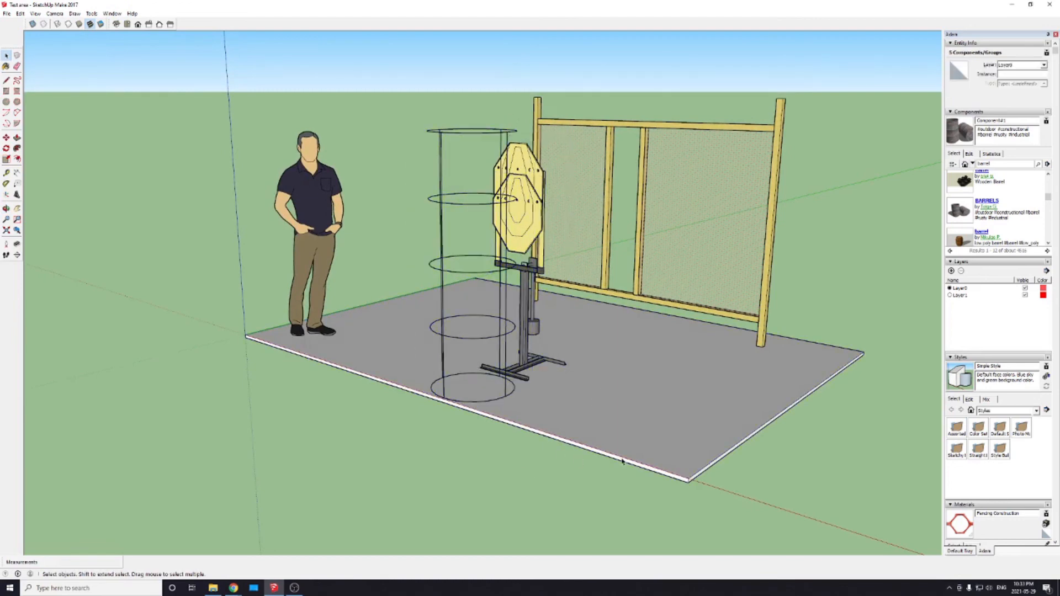
Step: Copy the stack of two wireframe barrels sideways along the slab's front edge
{"action": "middle_click_drag", "start_coordinate": [622, 461], "coordinate": [536, 391]}
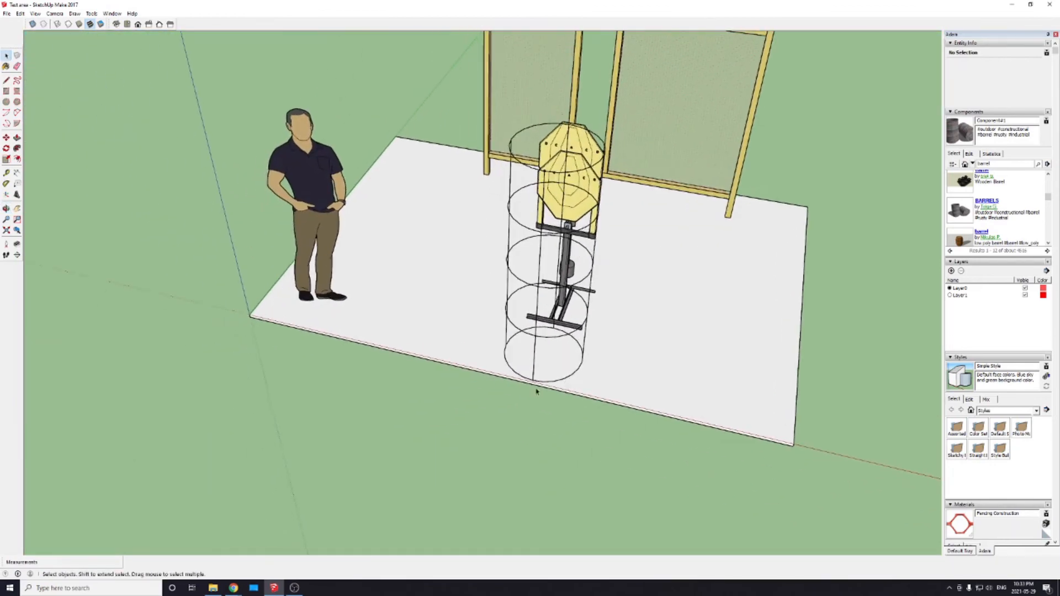
{"action": "left_click", "coordinate": [532, 383]}
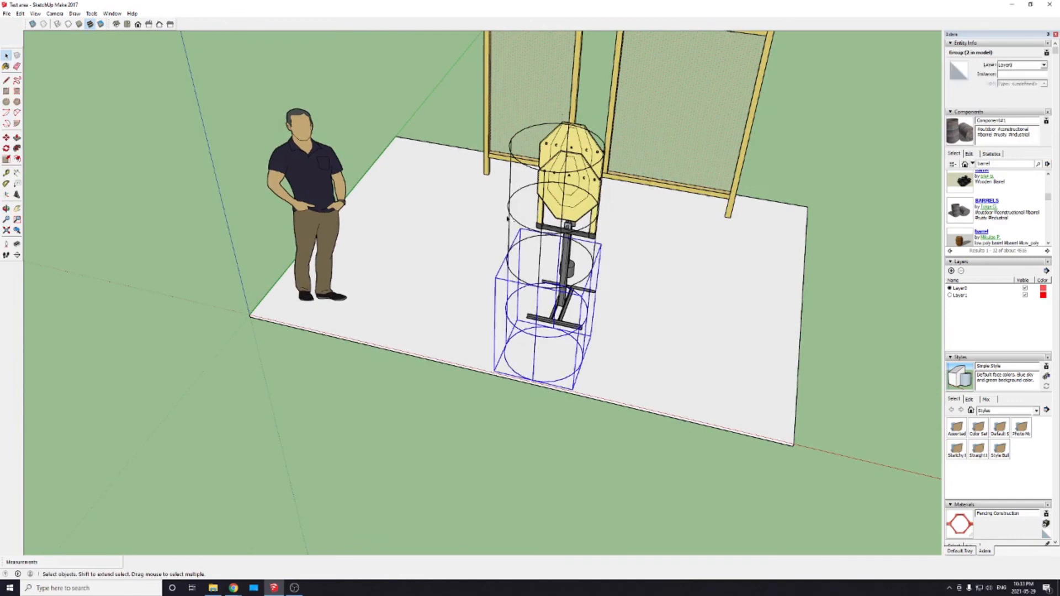
{"action": "left_click", "coordinate": [512, 212], "text": "shift"}
{"action": "key", "text": "m"}
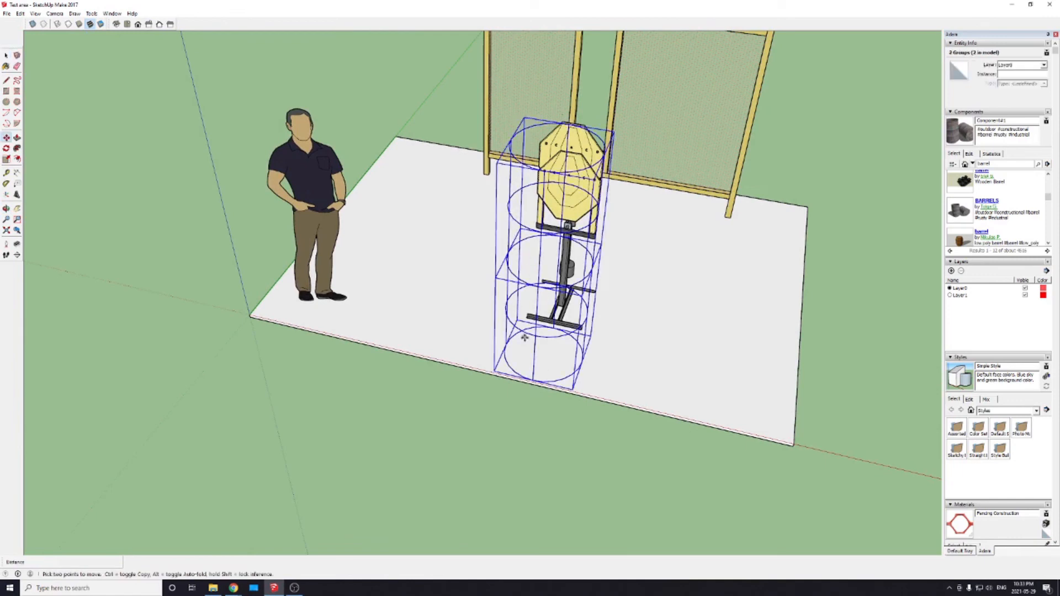
{"action": "key", "text": "ctrl"}
{"action": "left_click", "coordinate": [533, 380]}
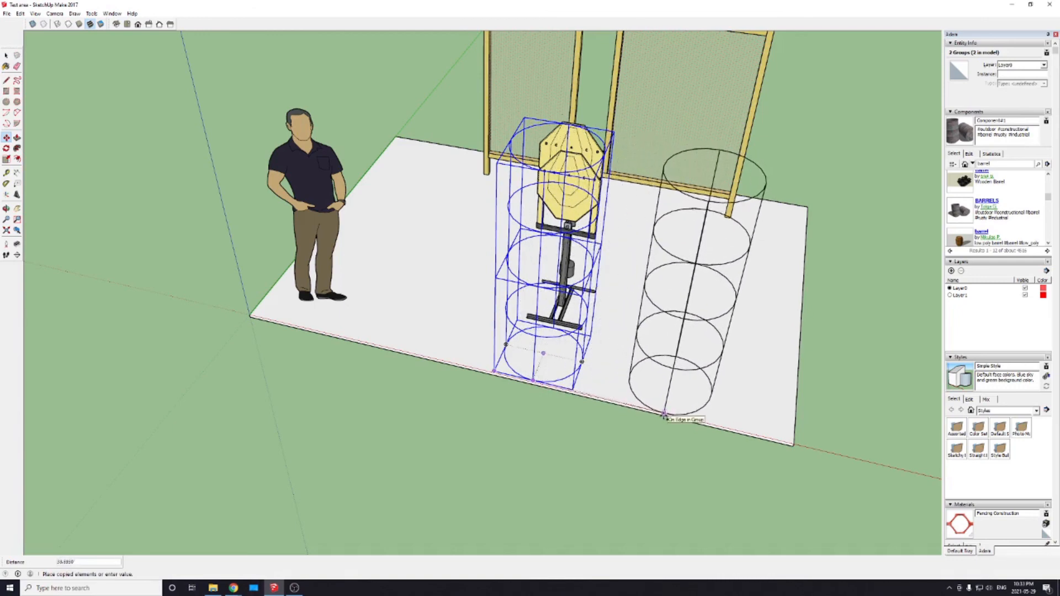
{"action": "left_click", "coordinate": [664, 415]}
Step: Multiply the copied barrel stack into a row of eight evenly spaced copies along the red axis using x8
{"action": "scroll", "coordinate": [448, 397], "scroll_direction": "down", "scroll_amount": 6}
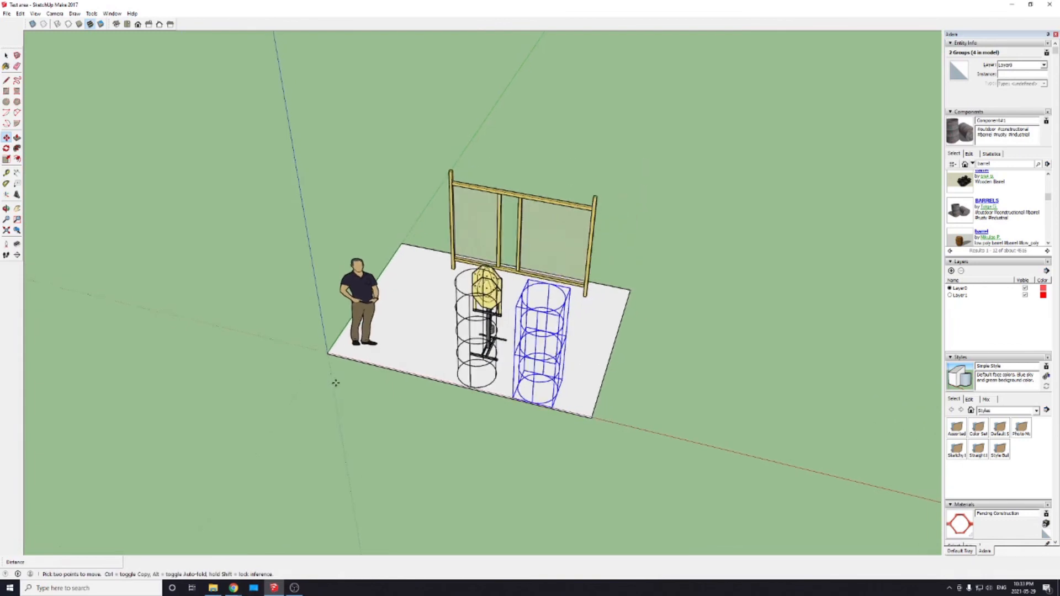
{"action": "scroll", "coordinate": [666, 439], "scroll_direction": "up", "scroll_amount": 2}
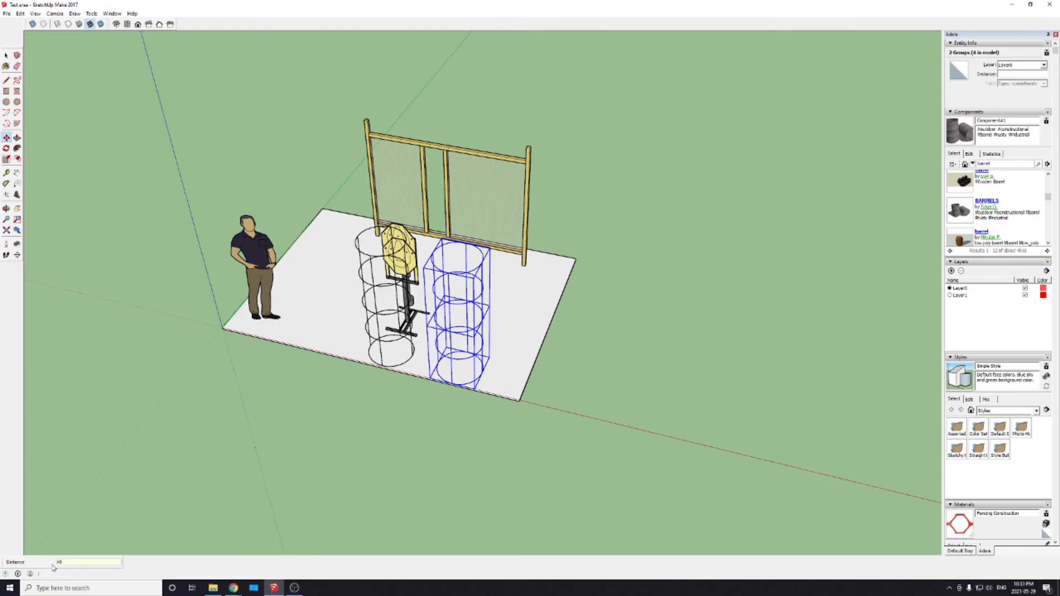
{"action": "key", "text": "Return"}
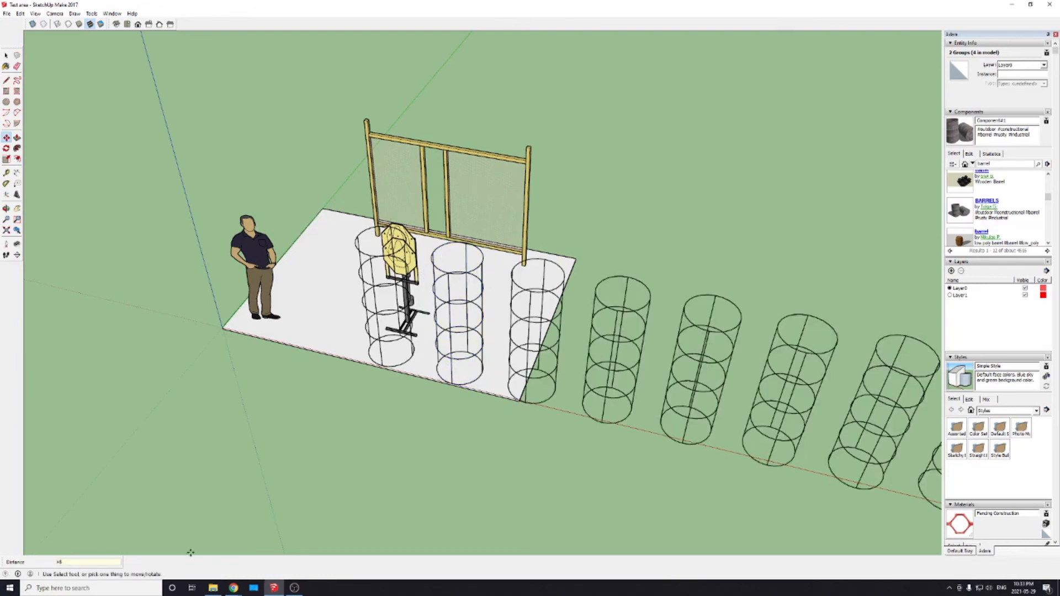
{"action": "middle_click_drag", "start_coordinate": [61, 530], "coordinate": [125, 480]}
{"action": "scroll", "coordinate": [138, 476], "scroll_direction": "down", "scroll_amount": 3}
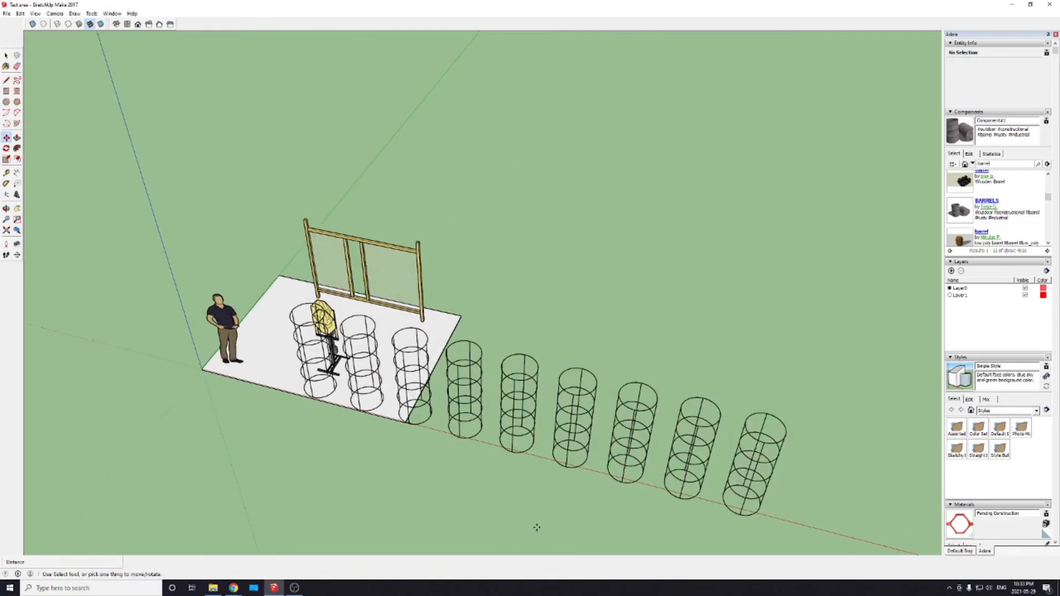
Step: Delete all eight copied barrel stacks, keeping only the original stack in front of the swinger
{"action": "middle_click_drag", "start_coordinate": [606, 510], "coordinate": [635, 440]}
{"action": "scroll", "coordinate": [633, 440], "scroll_direction": "down", "scroll_amount": 2}
{"action": "key", "text": "space"}
{"action": "middle_click_drag", "start_coordinate": [440, 429], "coordinate": [773, 351]}
{"action": "left_click_drag", "start_coordinate": [465, 311], "coordinate": [803, 467]}
{"action": "key", "text": "Delete"}
{"action": "scroll", "coordinate": [402, 405], "scroll_direction": "up", "scroll_amount": 4}
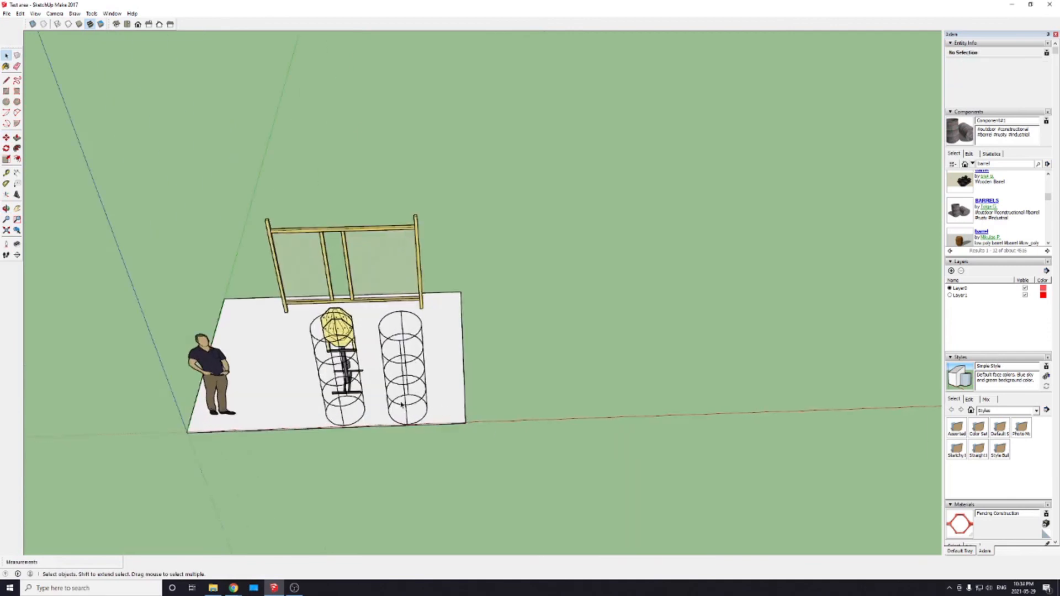
{"action": "left_click_drag", "start_coordinate": [359, 288], "coordinate": [499, 481]}
{"action": "key", "text": "Delete"}
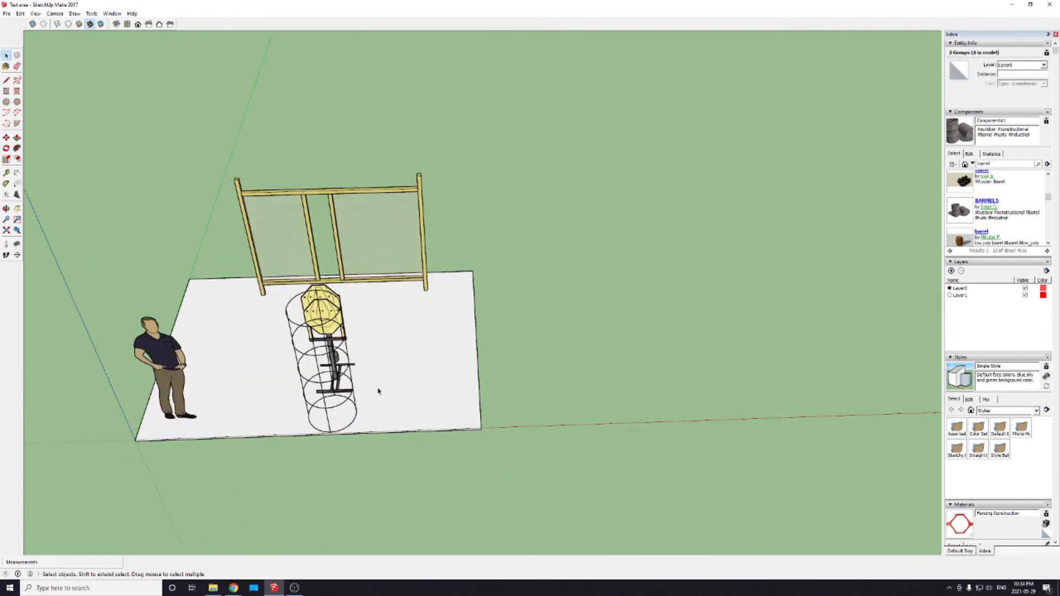
{"action": "middle_click_drag", "start_coordinate": [407, 433], "coordinate": [640, 367]}
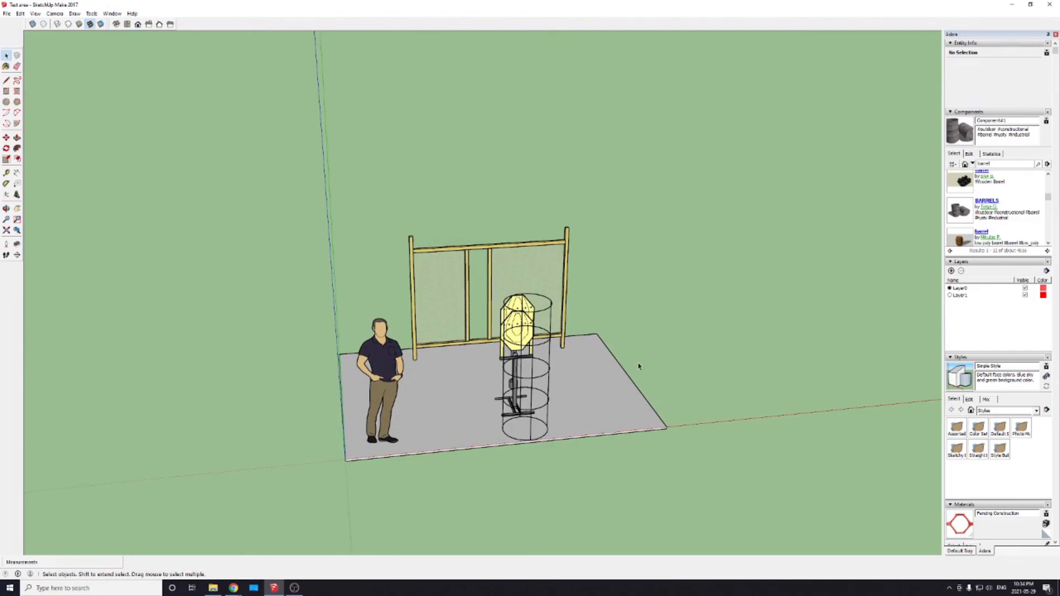
{"action": "scroll", "coordinate": [637, 367], "scroll_direction": "up", "scroll_amount": 3}
{"action": "middle_click_drag", "start_coordinate": [636, 370], "coordinate": [922, 386]}
{"action": "middle_click_drag", "start_coordinate": [482, 360], "coordinate": [573, 375]}
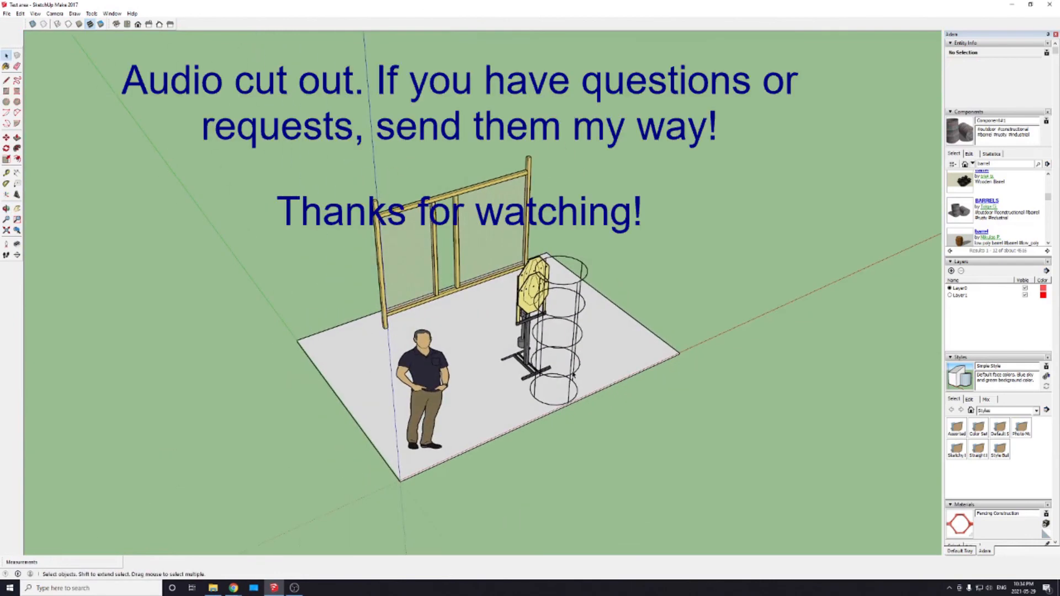
{"action": "scroll", "coordinate": [573, 375], "scroll_direction": "down", "scroll_amount": 2}
{"action": "scroll", "coordinate": [423, 343], "scroll_direction": "up", "scroll_amount": 4}
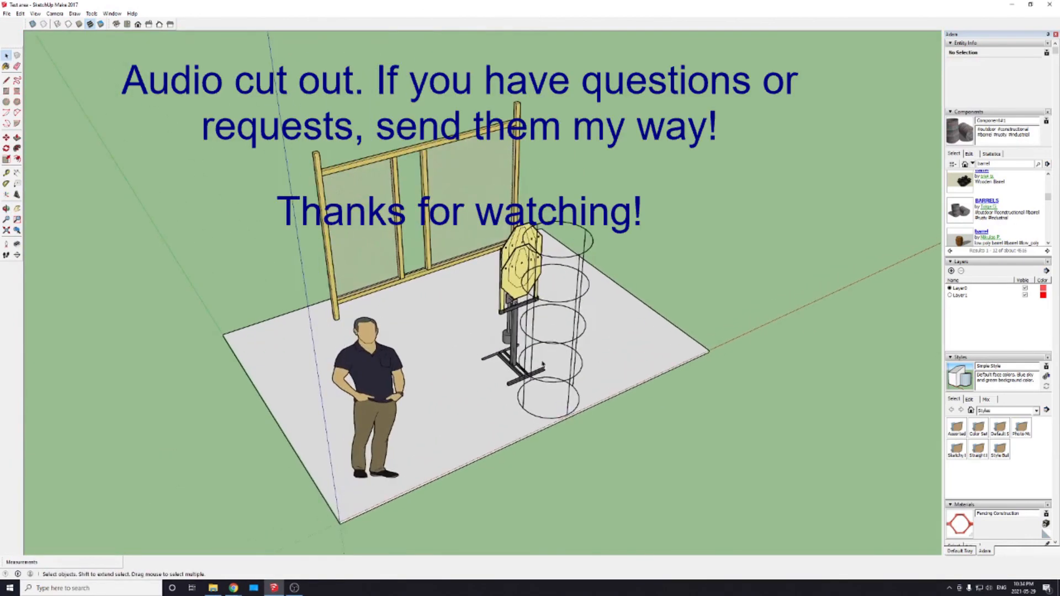